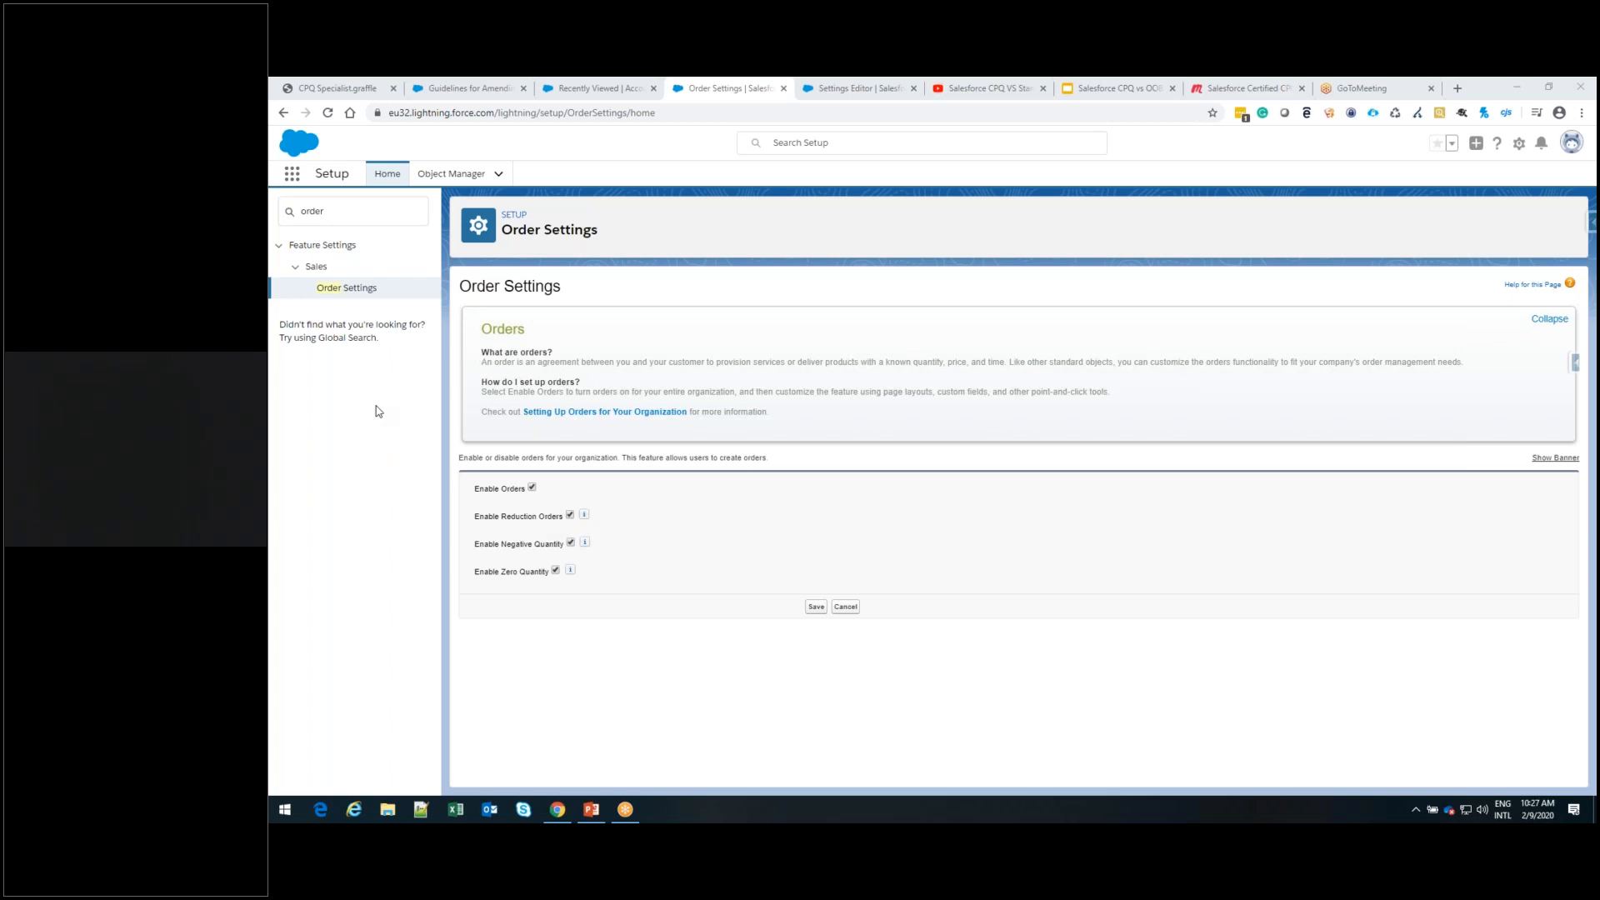
Review the org's order settings and the CPQ package's Order options, including the Default Order Start Date choices, and save the package settings
click(356, 216)
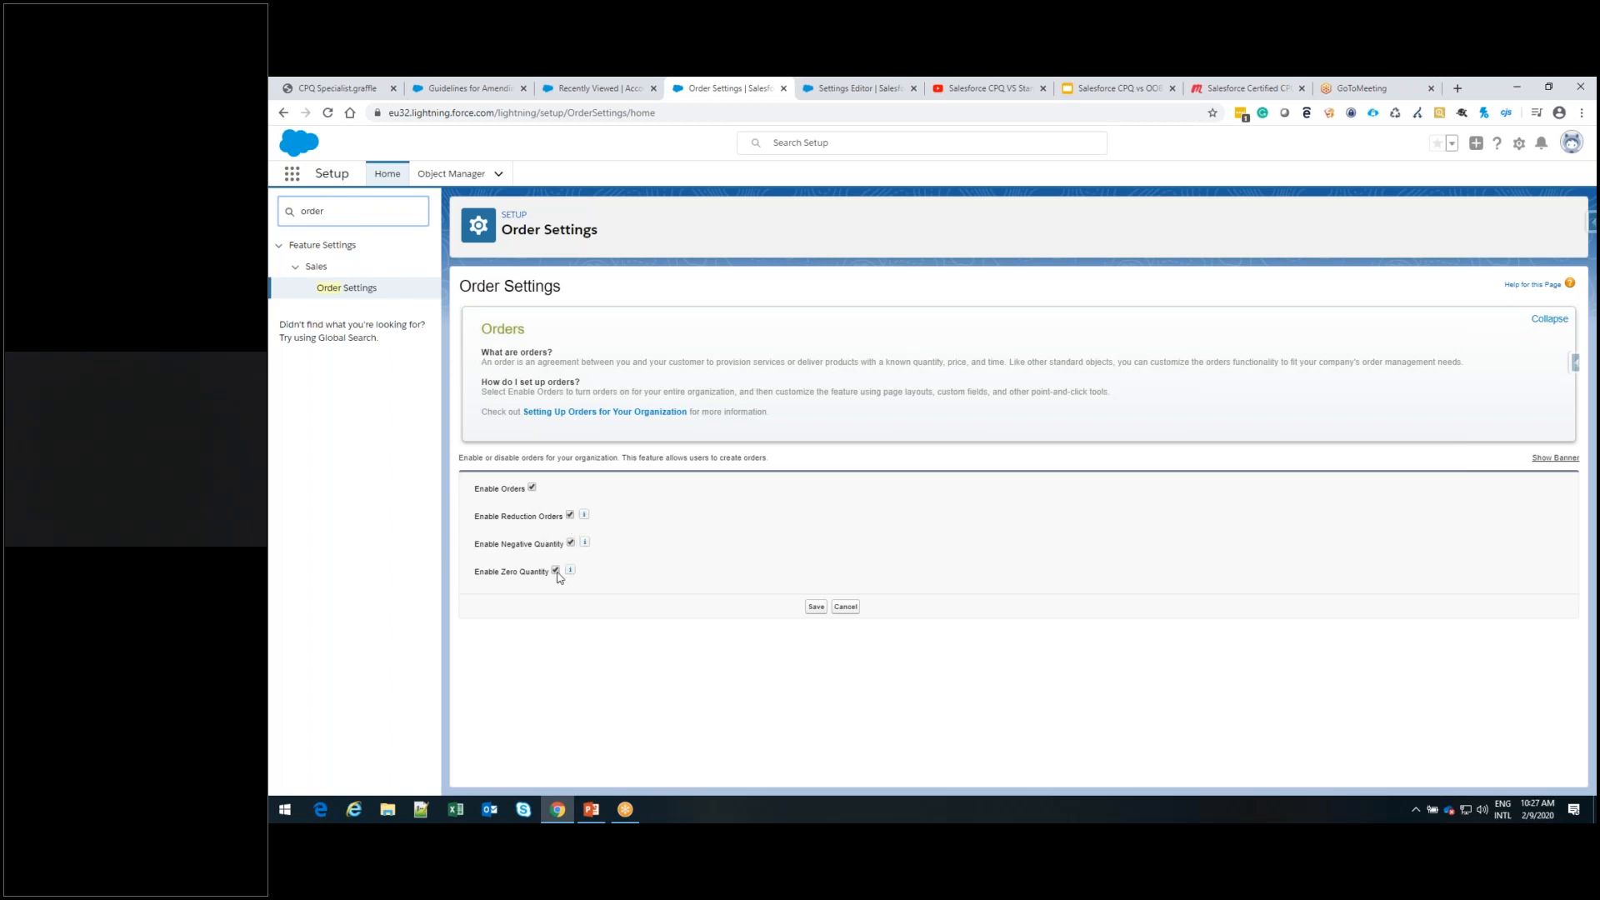
mouse_move(570, 571)
click(810, 91)
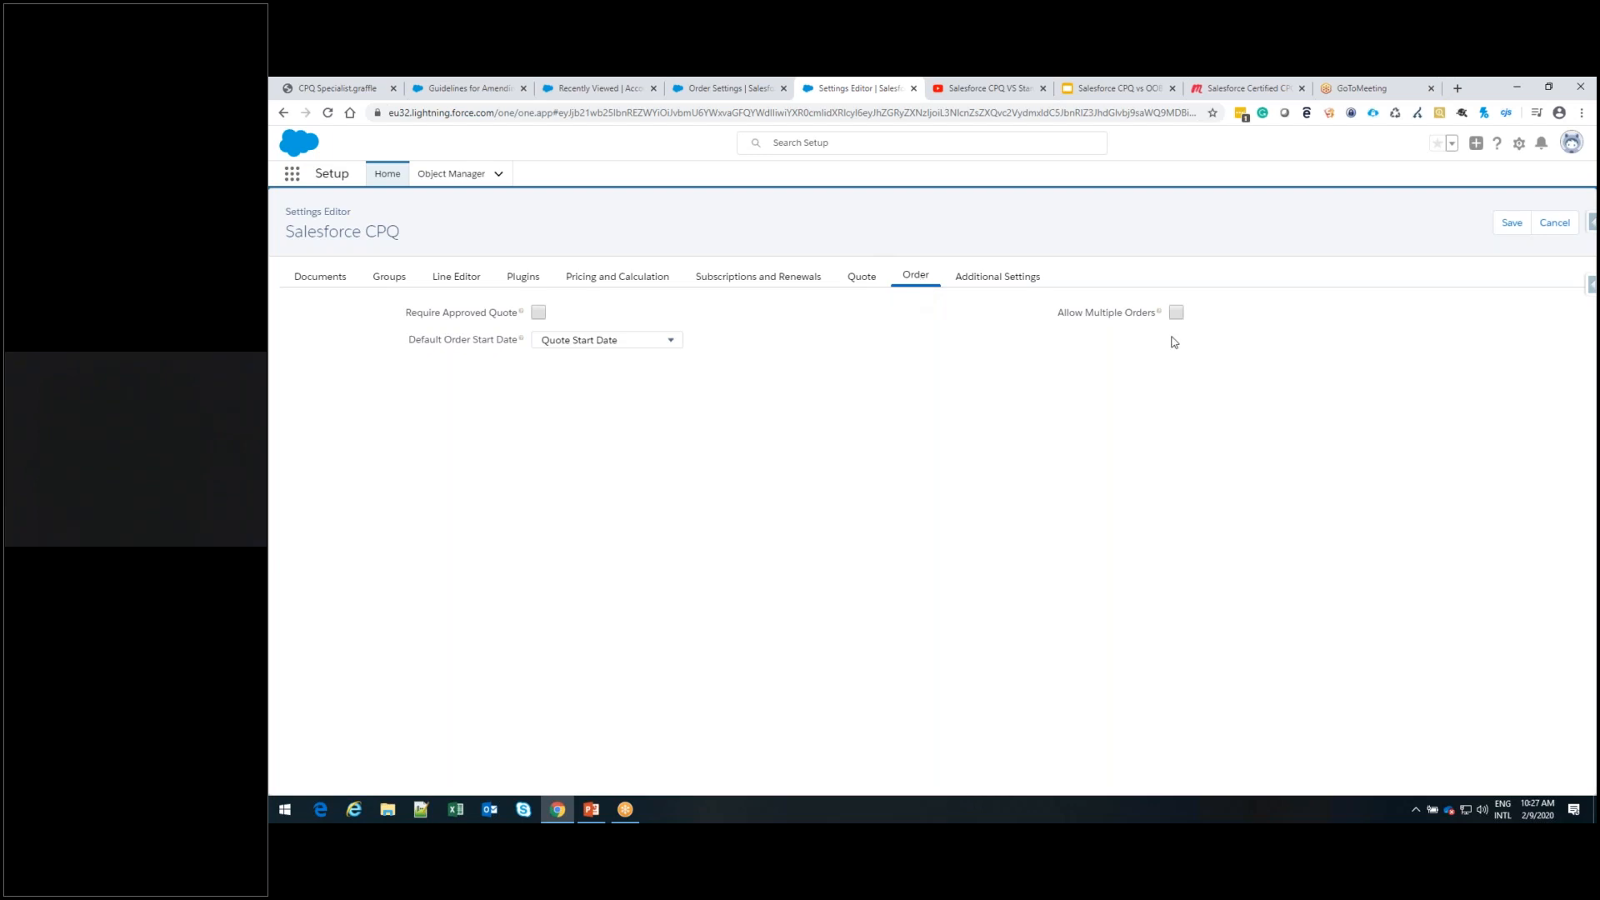
click(576, 345)
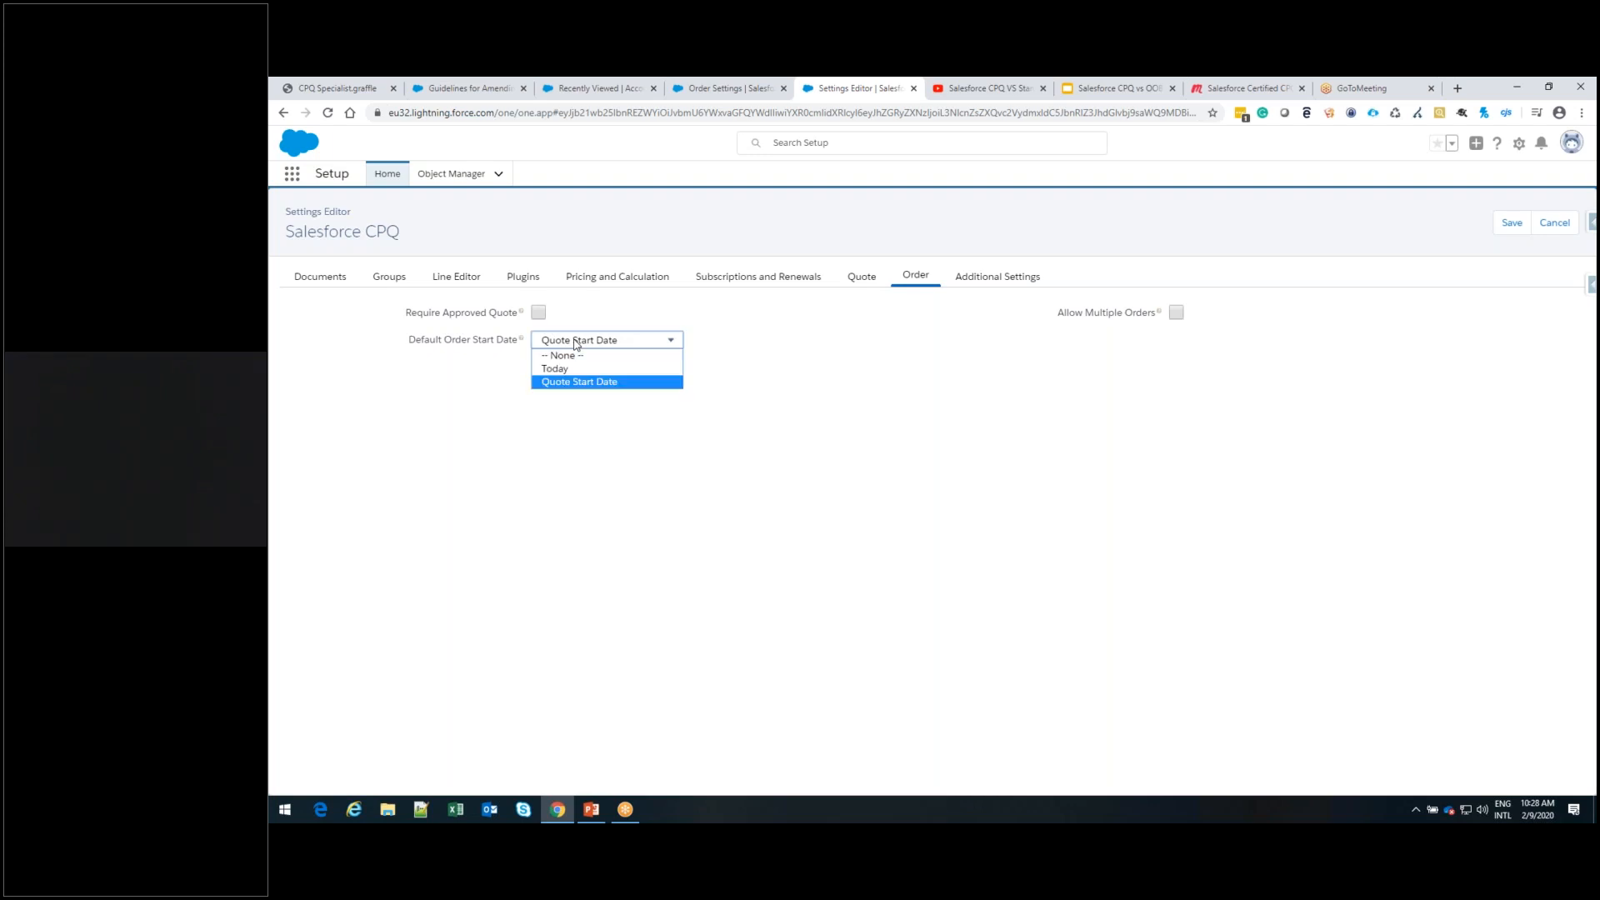
click(778, 439)
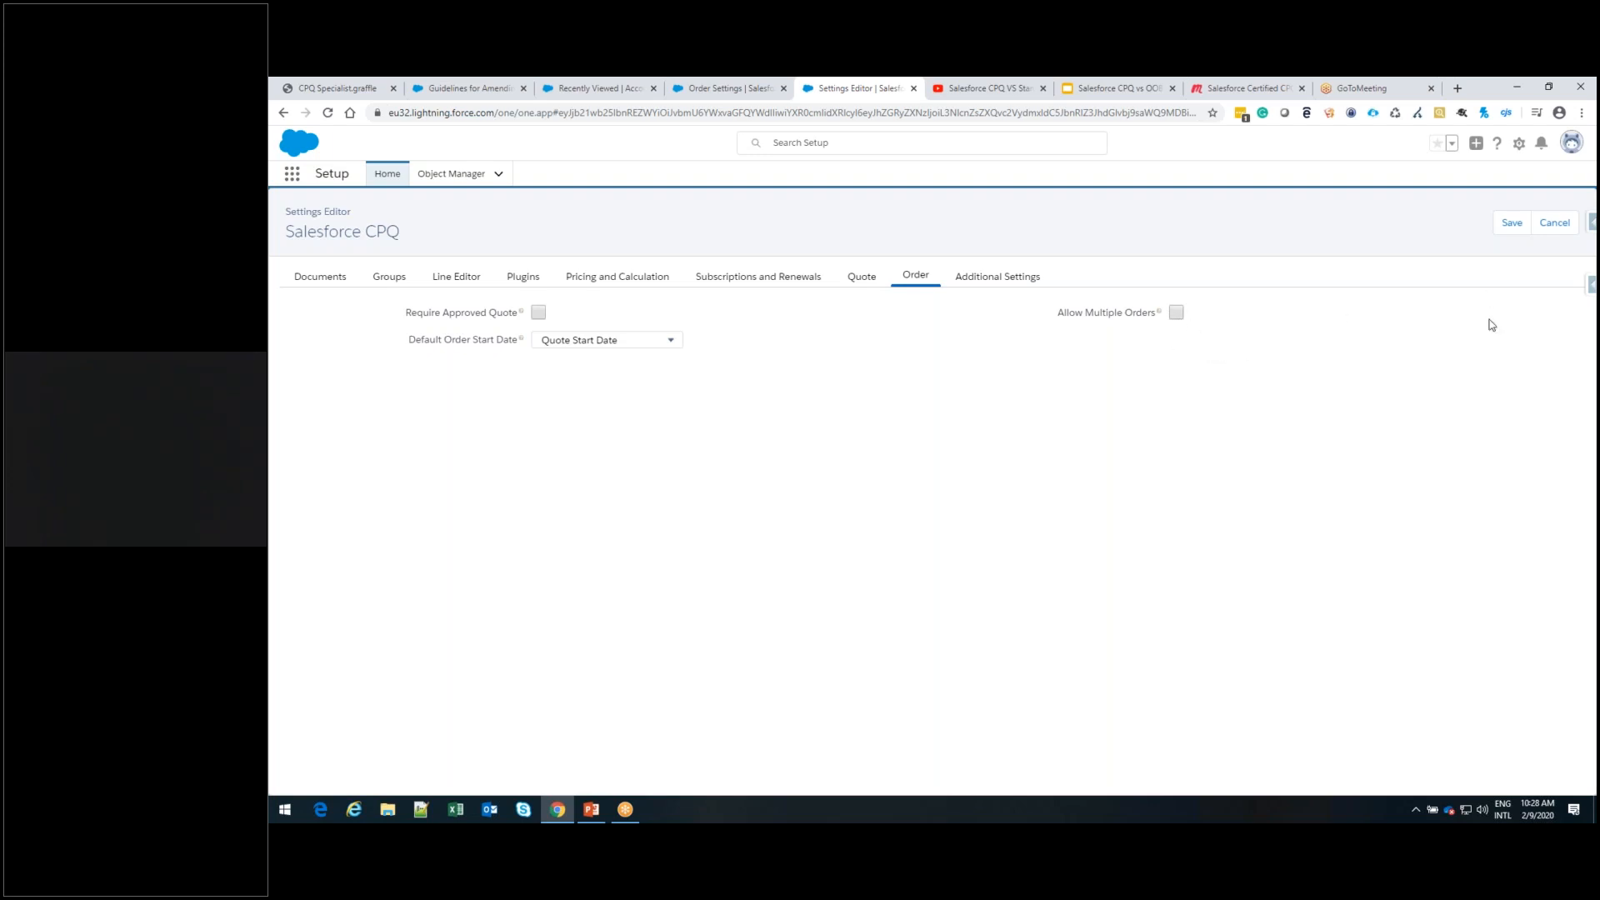
click(1509, 222)
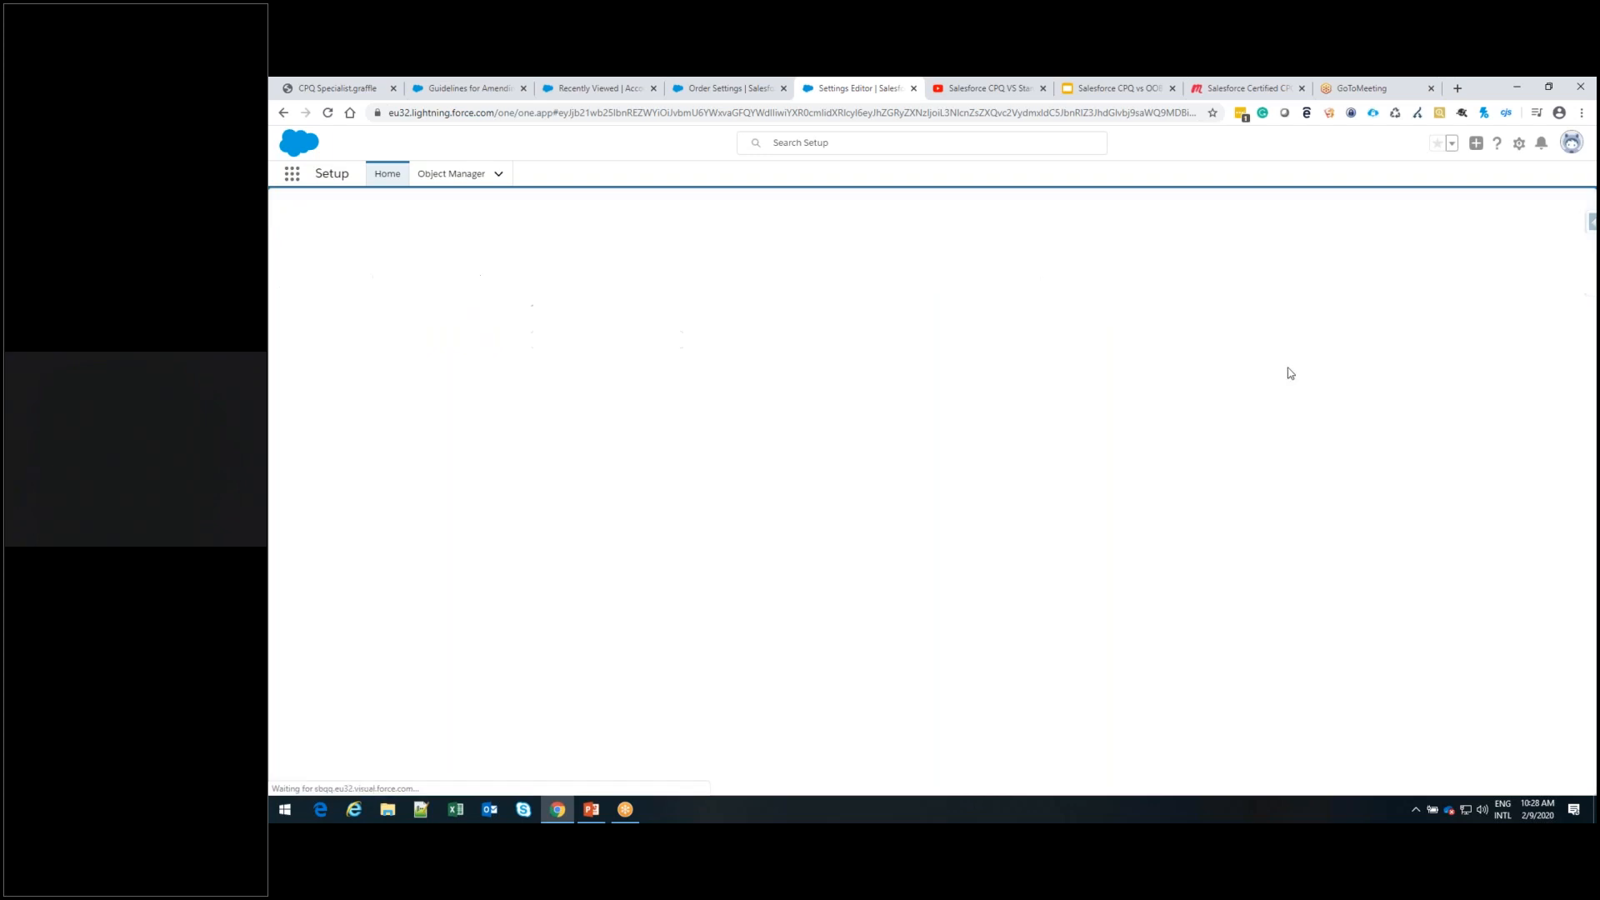
Open the SingleOrder account and start a new opportunity for it
click(617, 92)
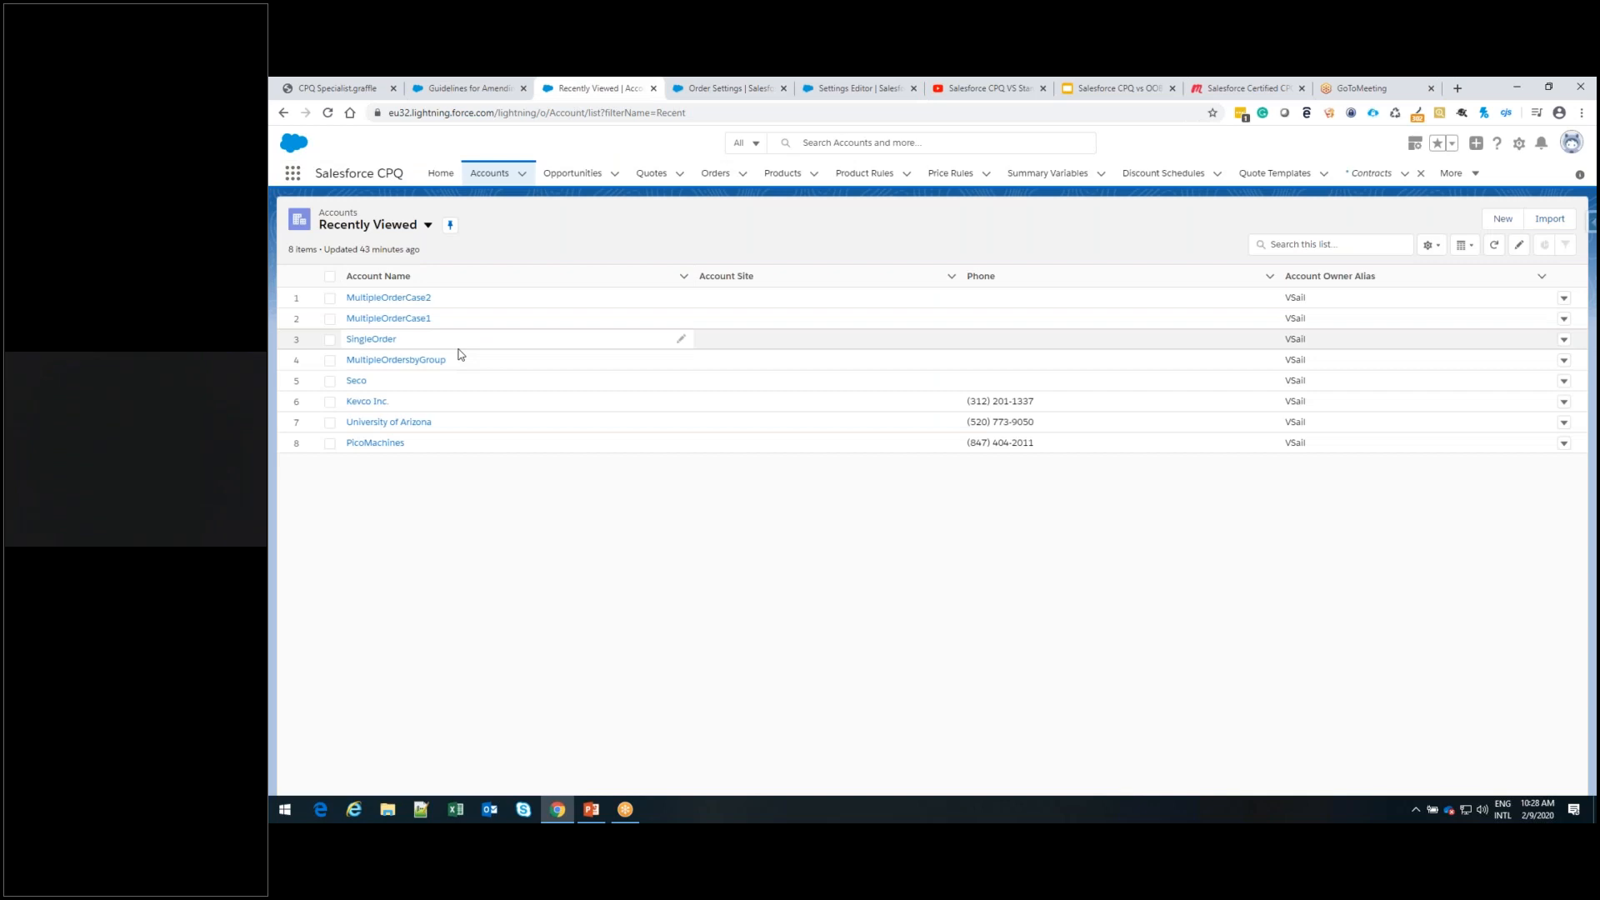
click(376, 341)
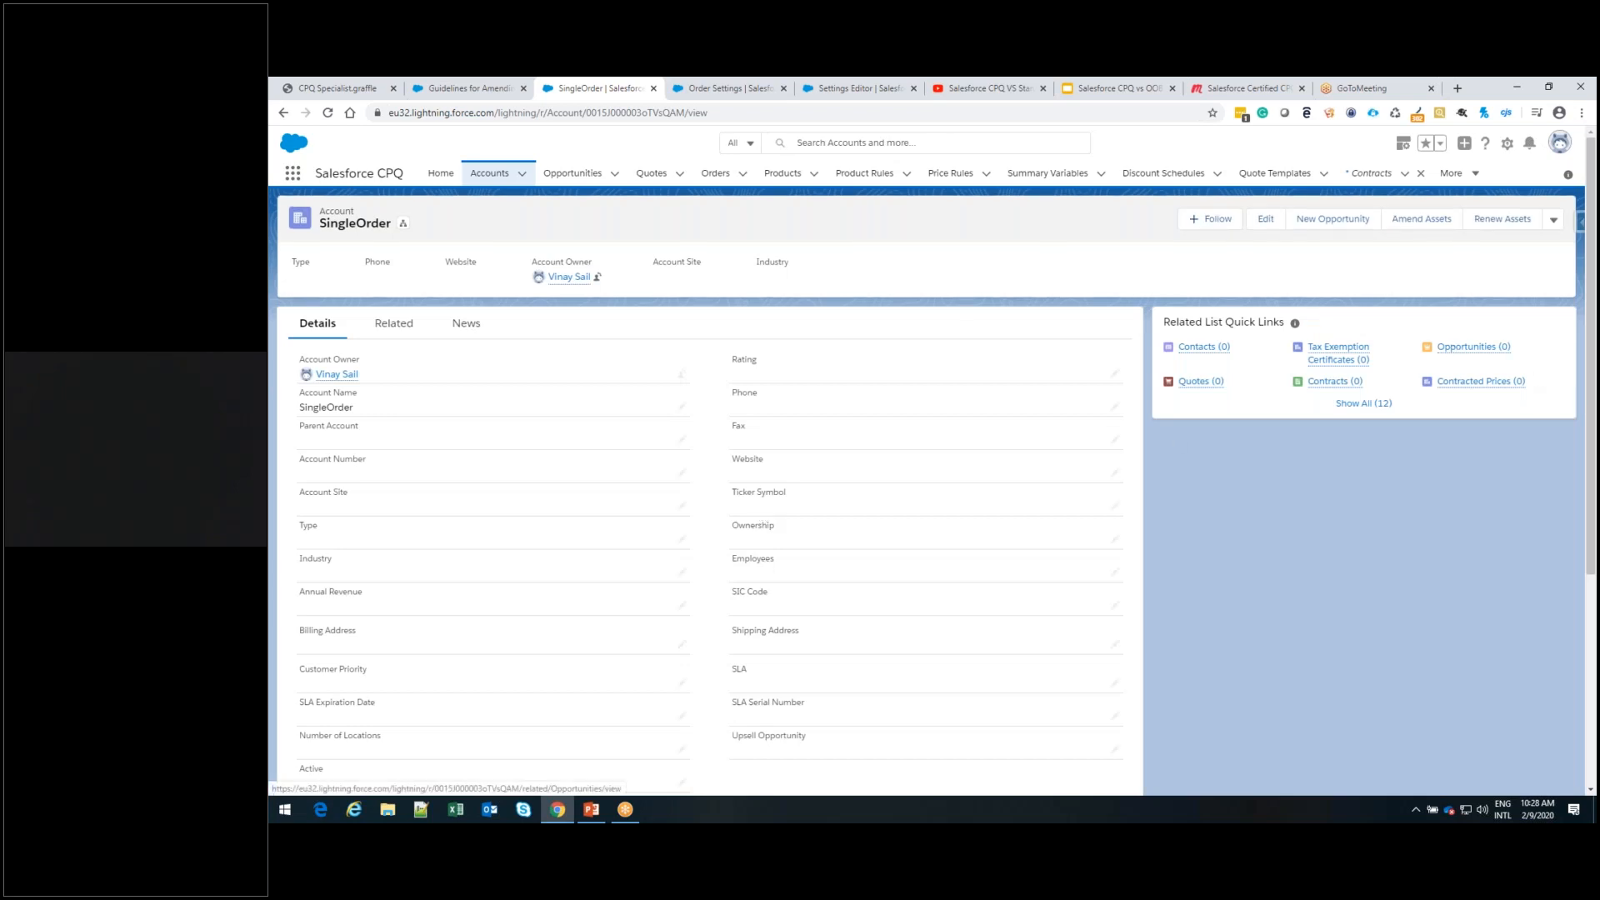
mouse_move(1473, 347)
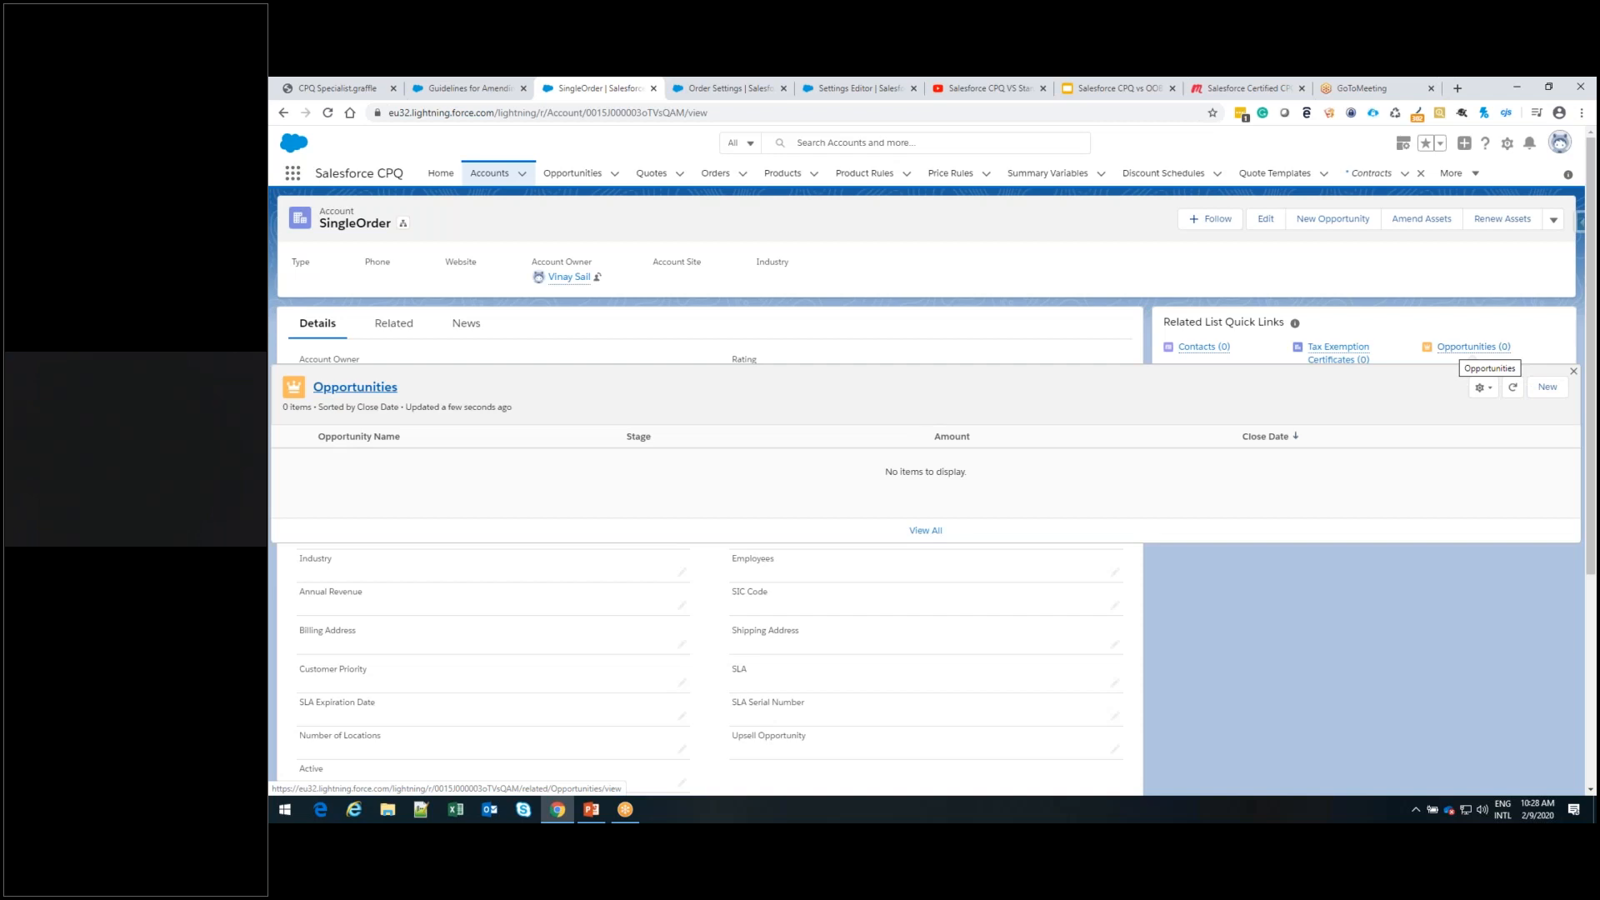
click(1547, 390)
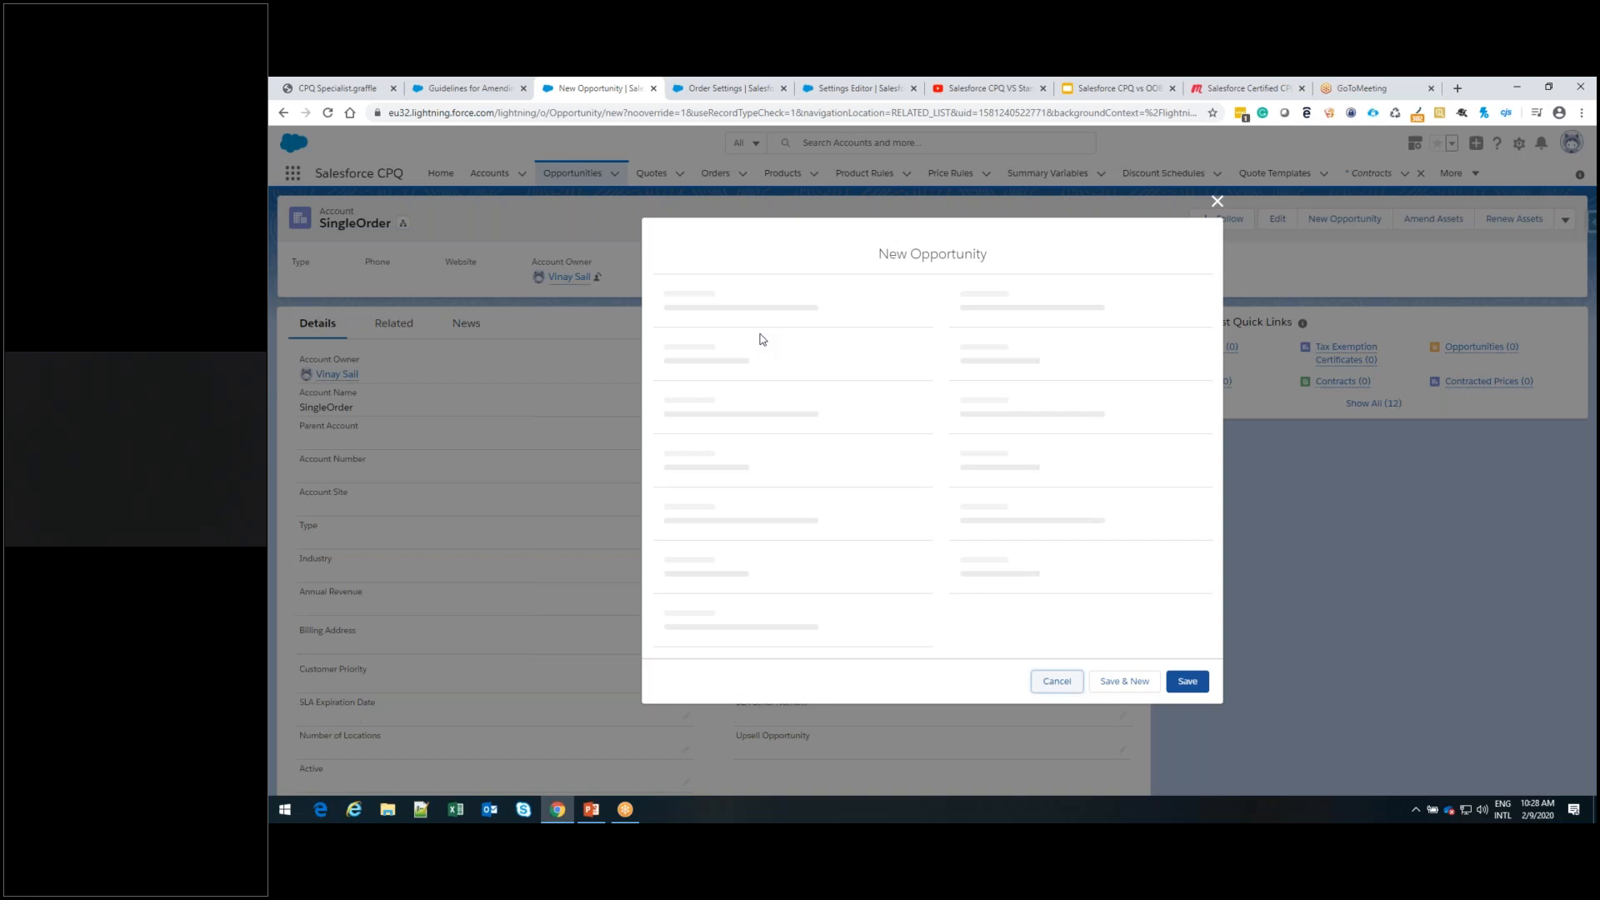
Name the opportunity SingeOrderOpp, set its close date to 22-02-2020 and stage to Value Proposition, and save it
click(742, 362)
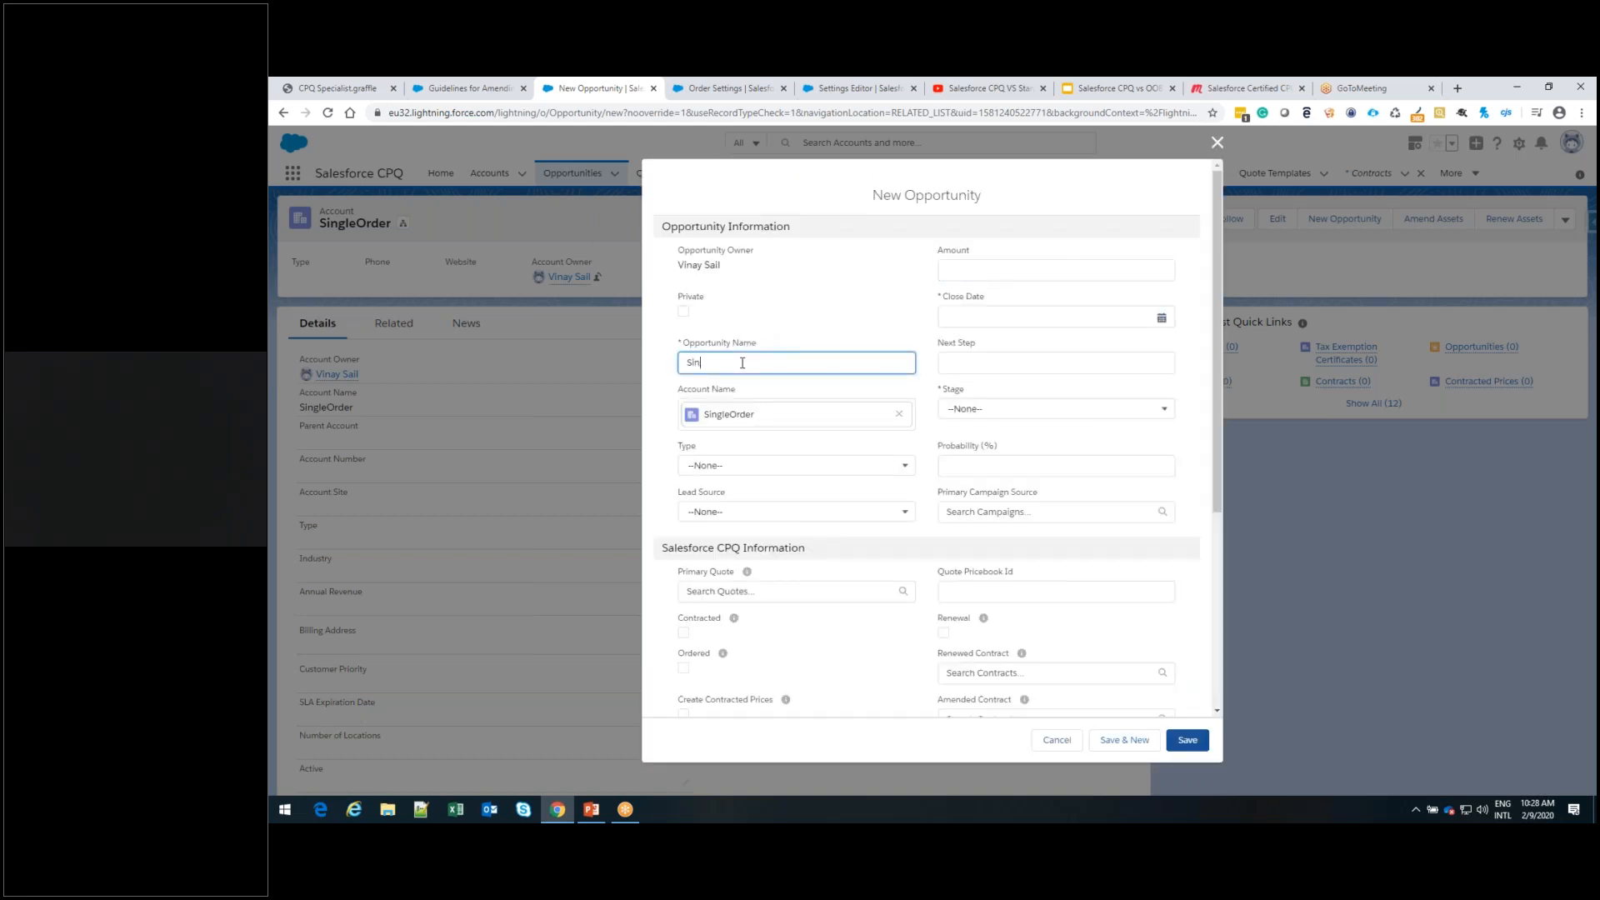
text(SingeOrderOpp)
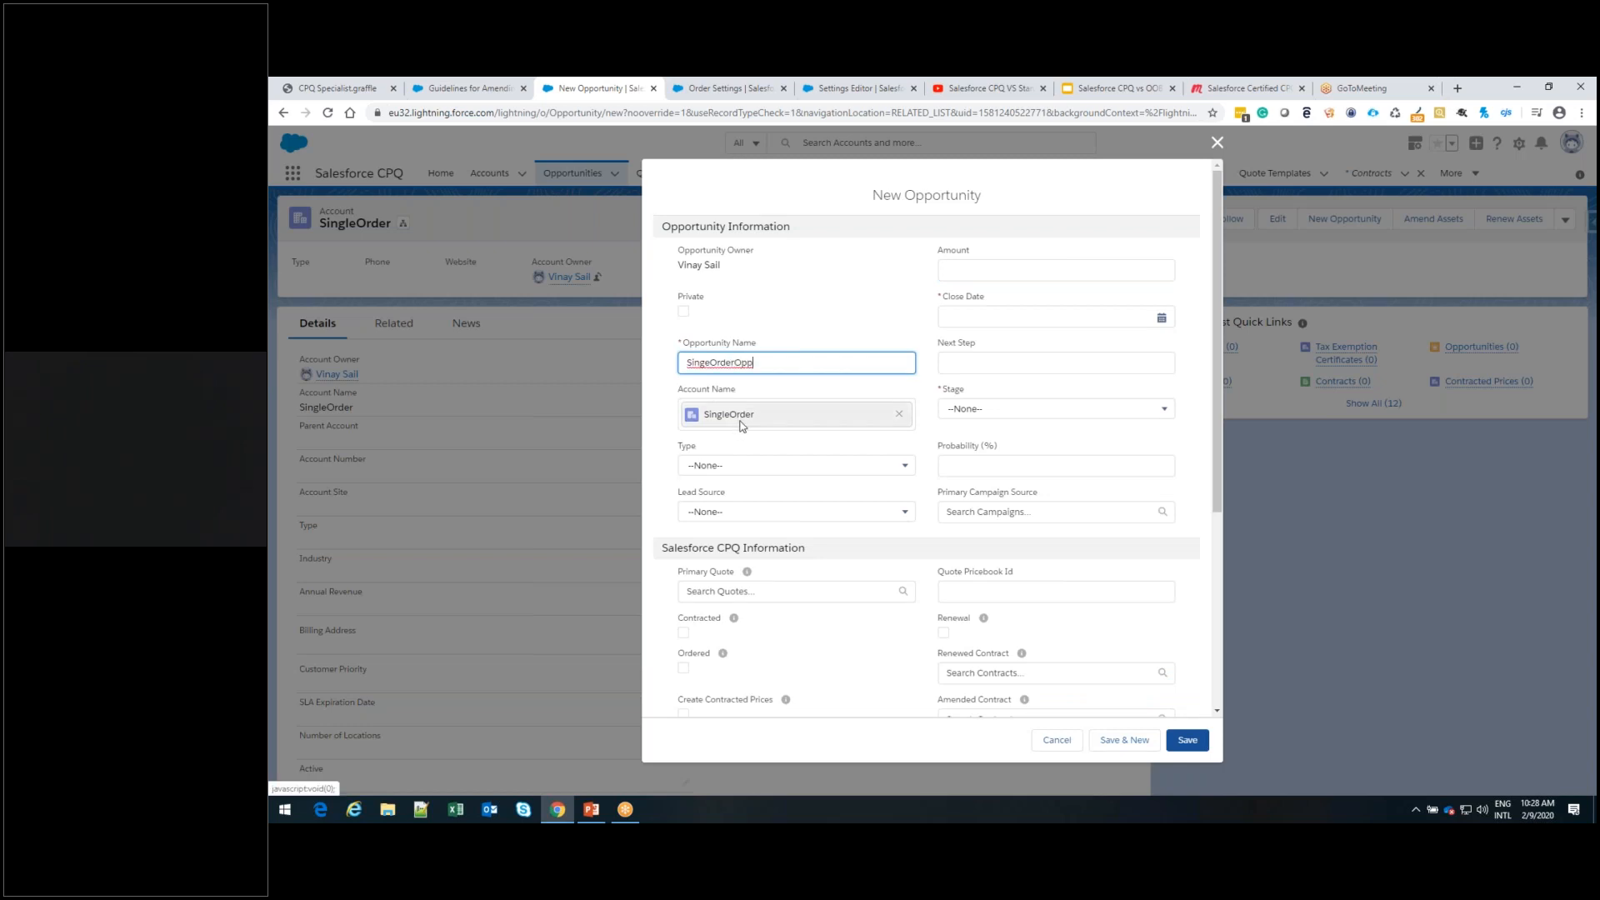
click(1162, 320)
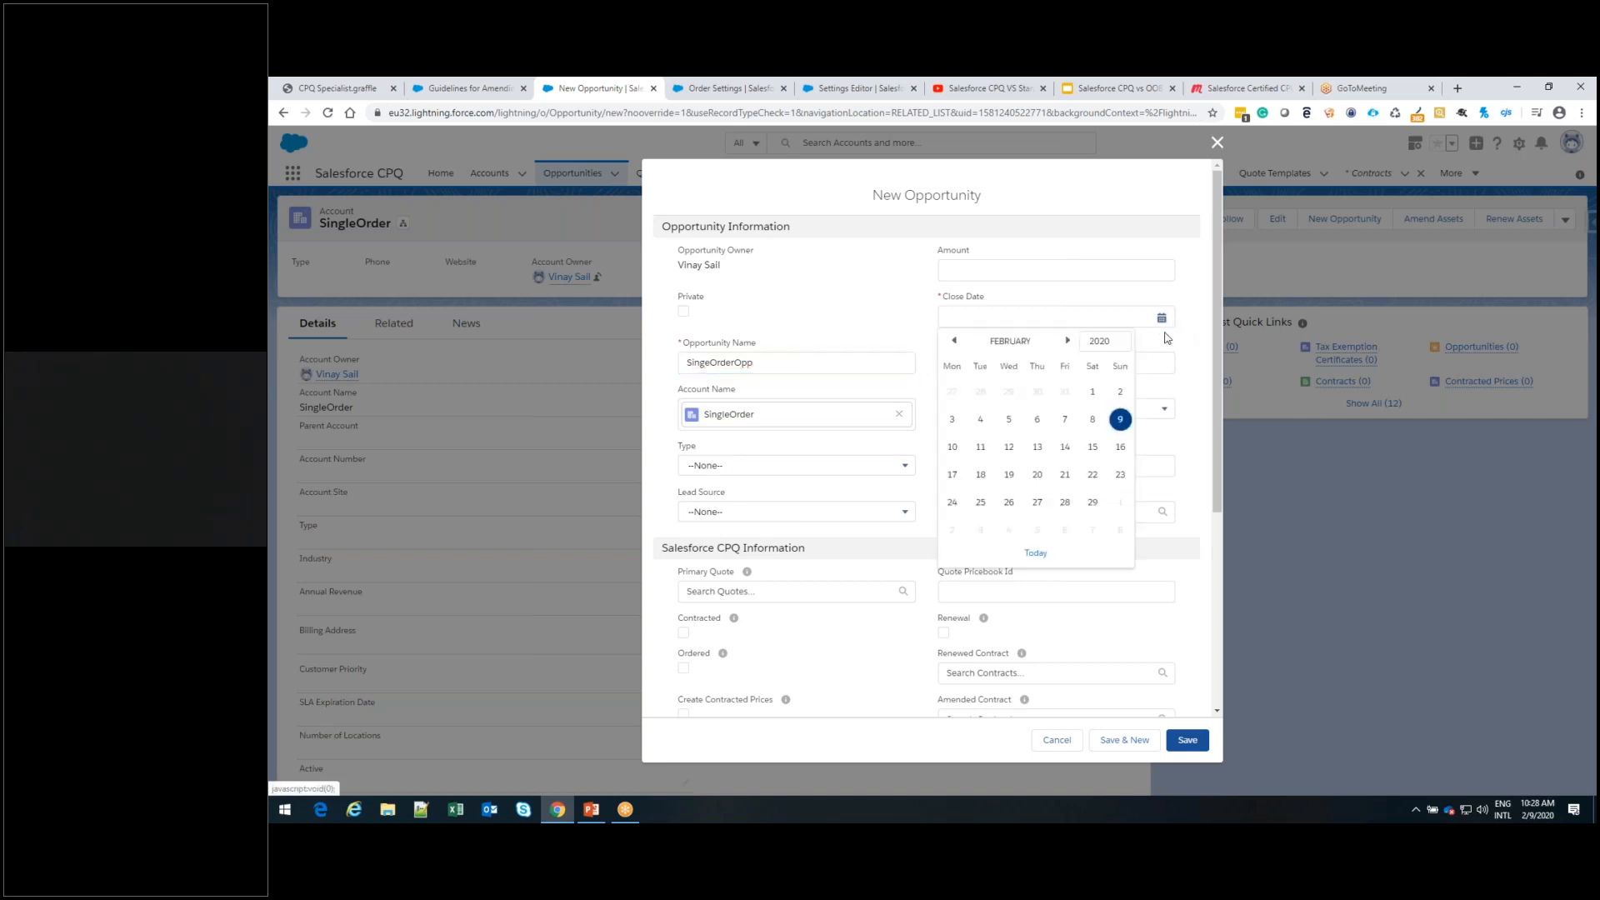
click(1097, 473)
click(1164, 409)
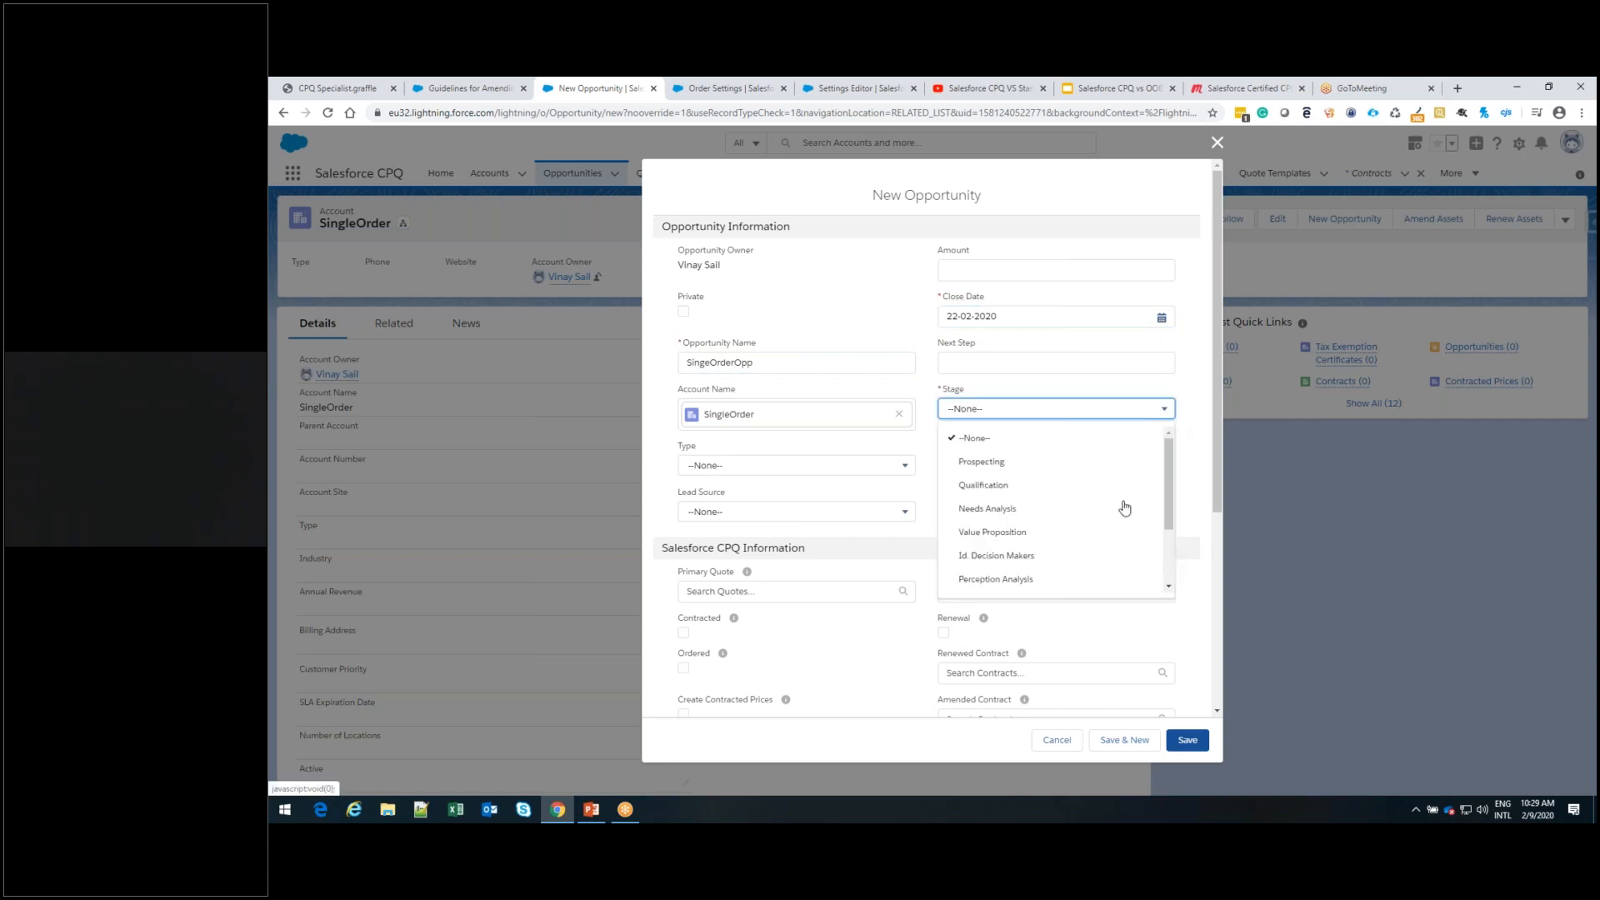
click(1099, 535)
click(1193, 743)
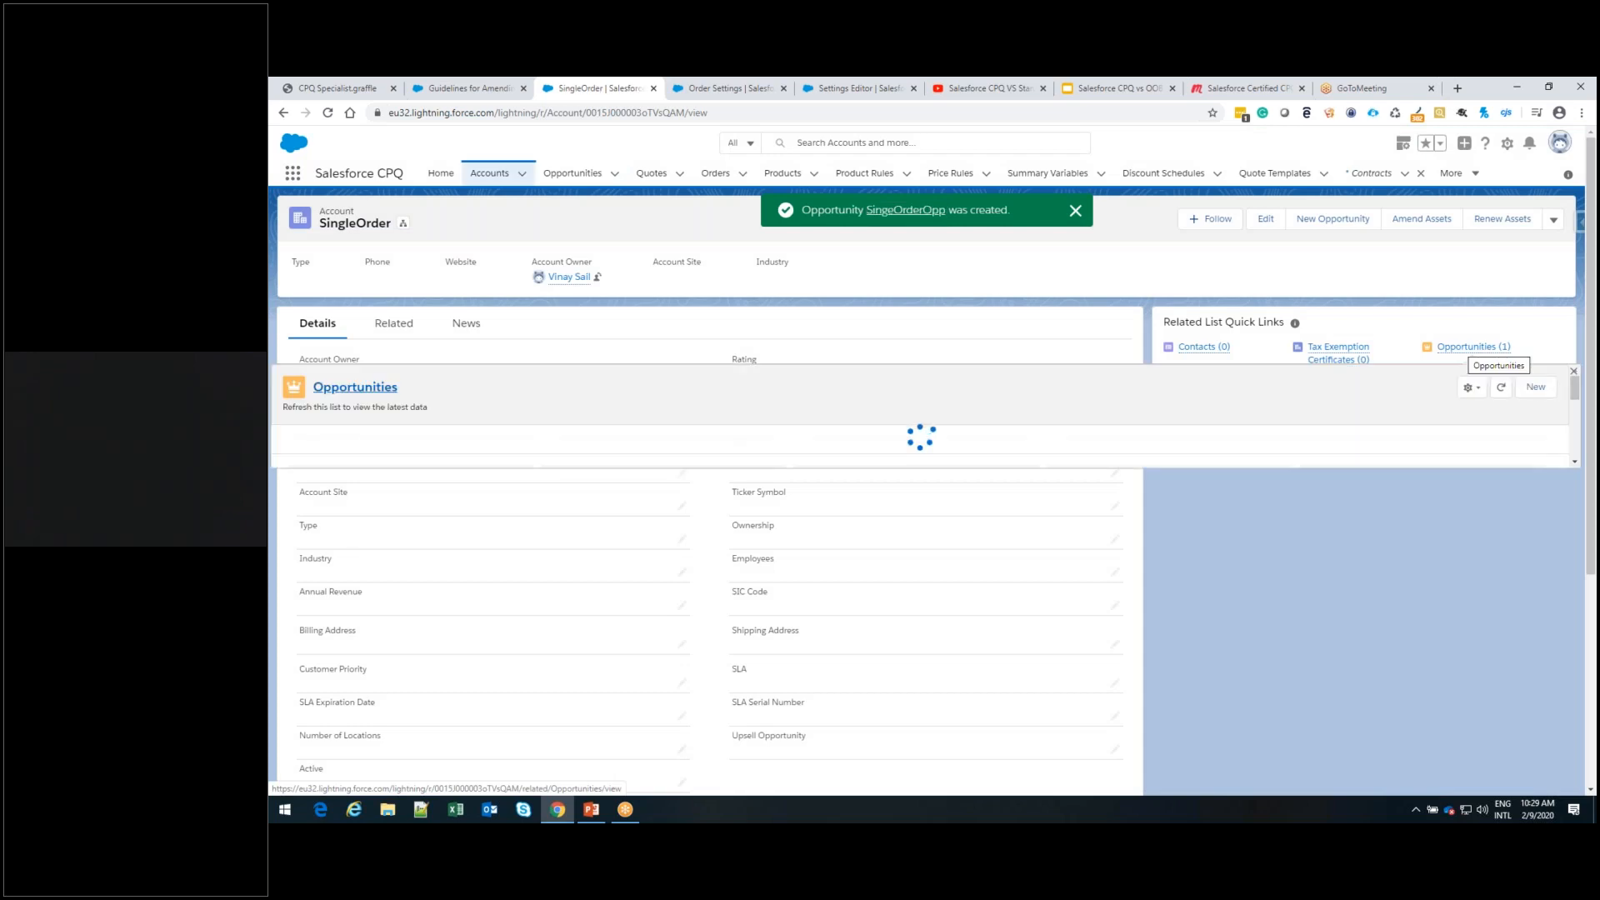
Open the SingeOrderOpp opportunity from the account's opportunities and go to its products
click(1473, 347)
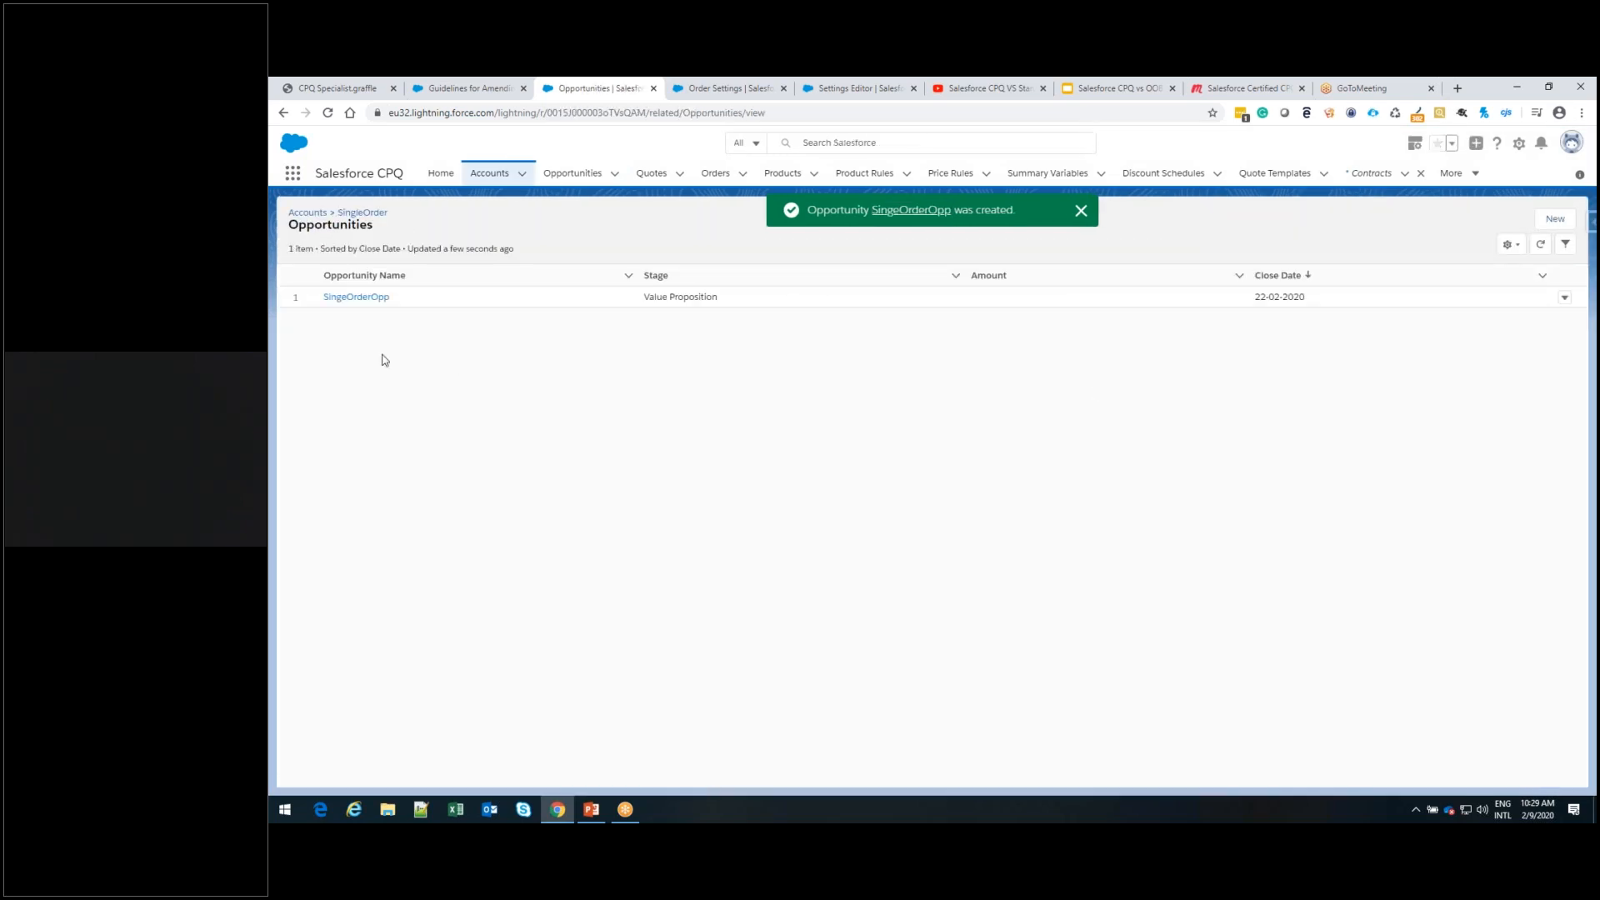
click(381, 299)
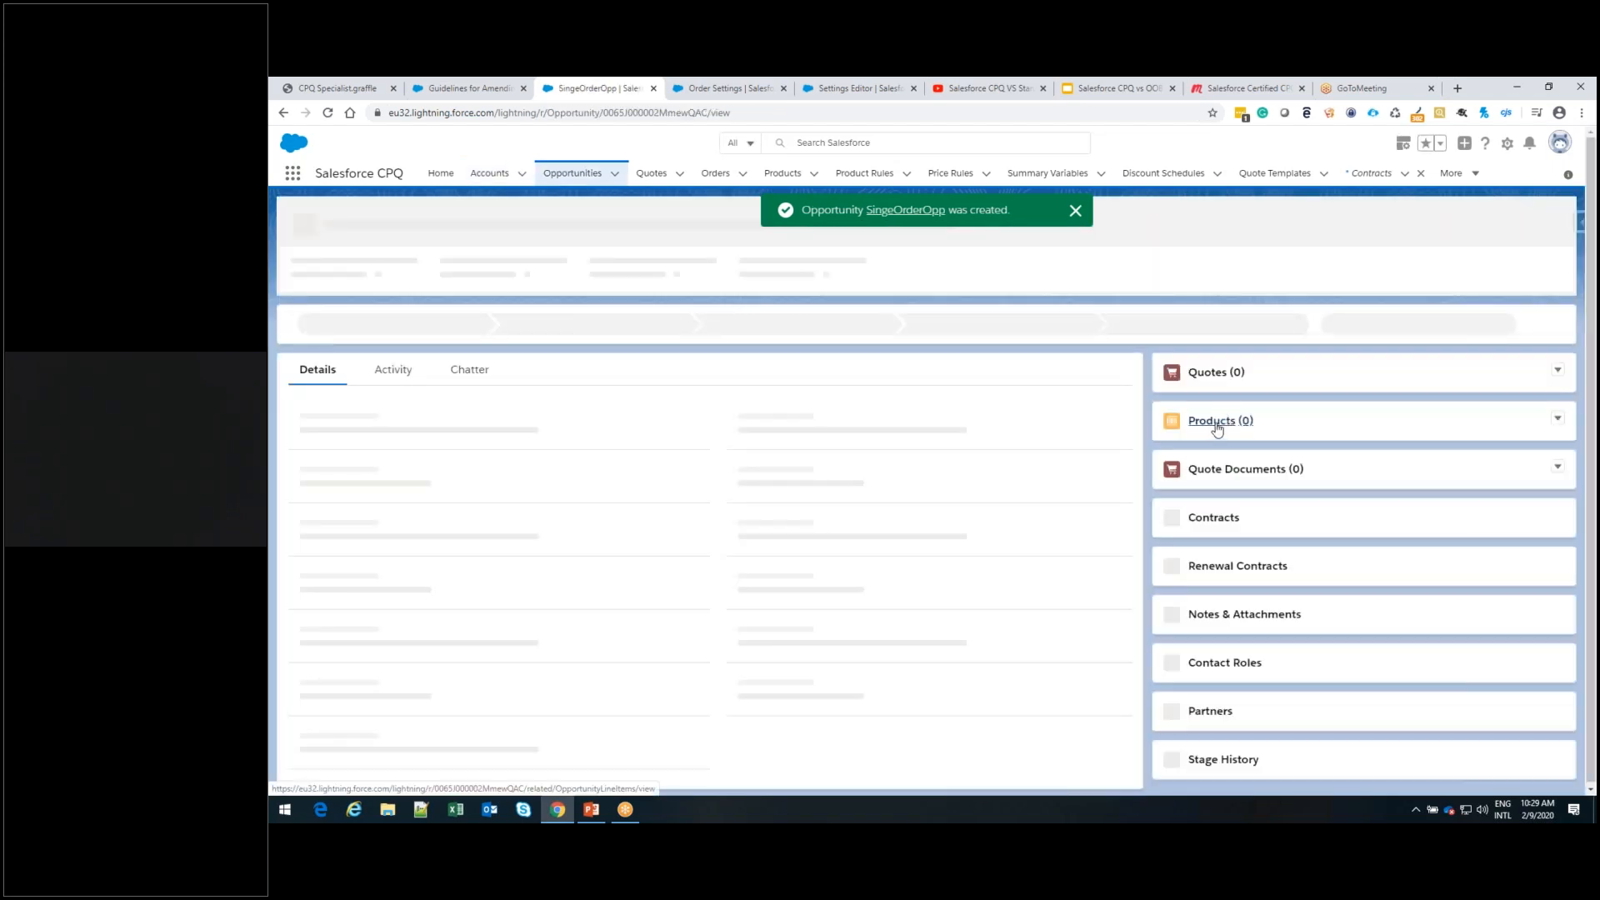
click(1215, 423)
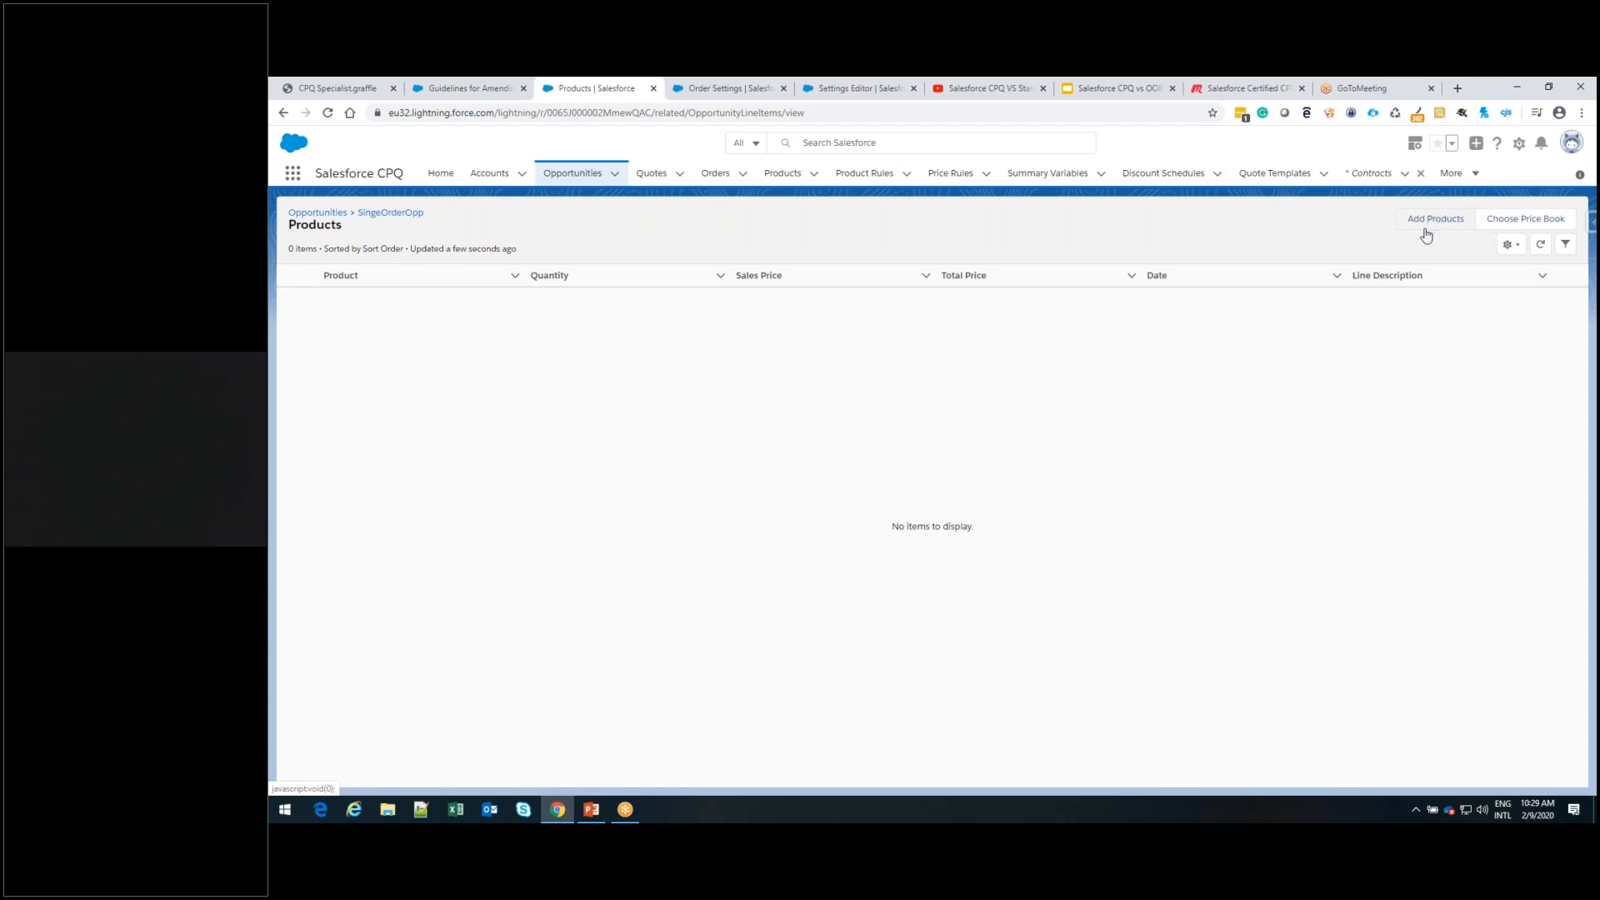
Find the CPU 2.5GHz i7 product and add it to the opportunity with a quantity of 2
click(1431, 221)
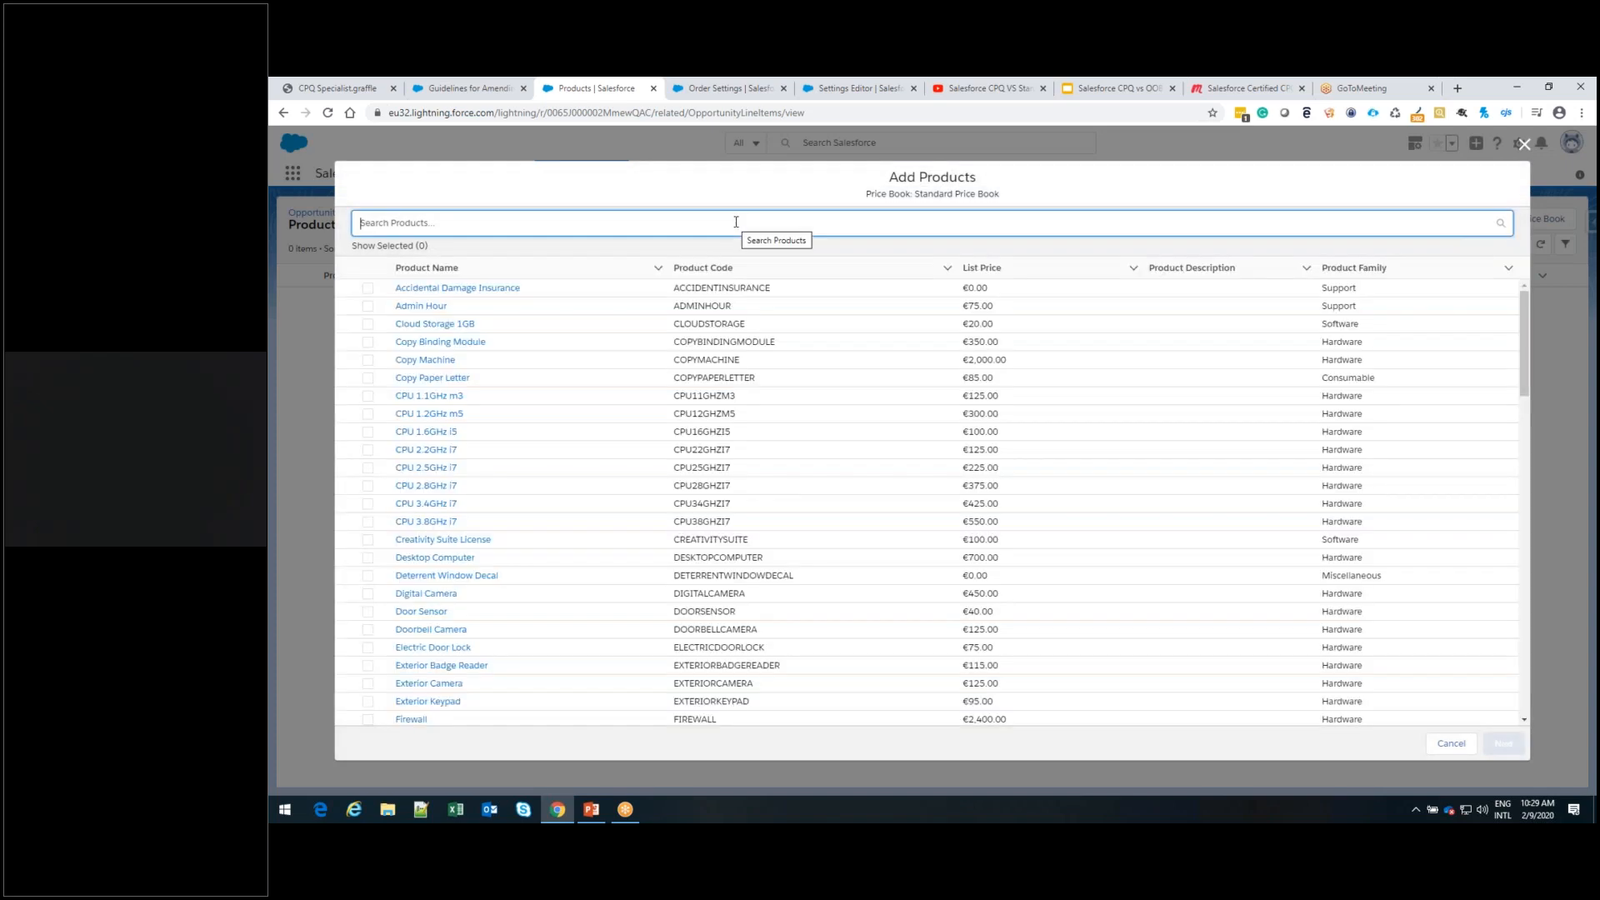
text(cpu)
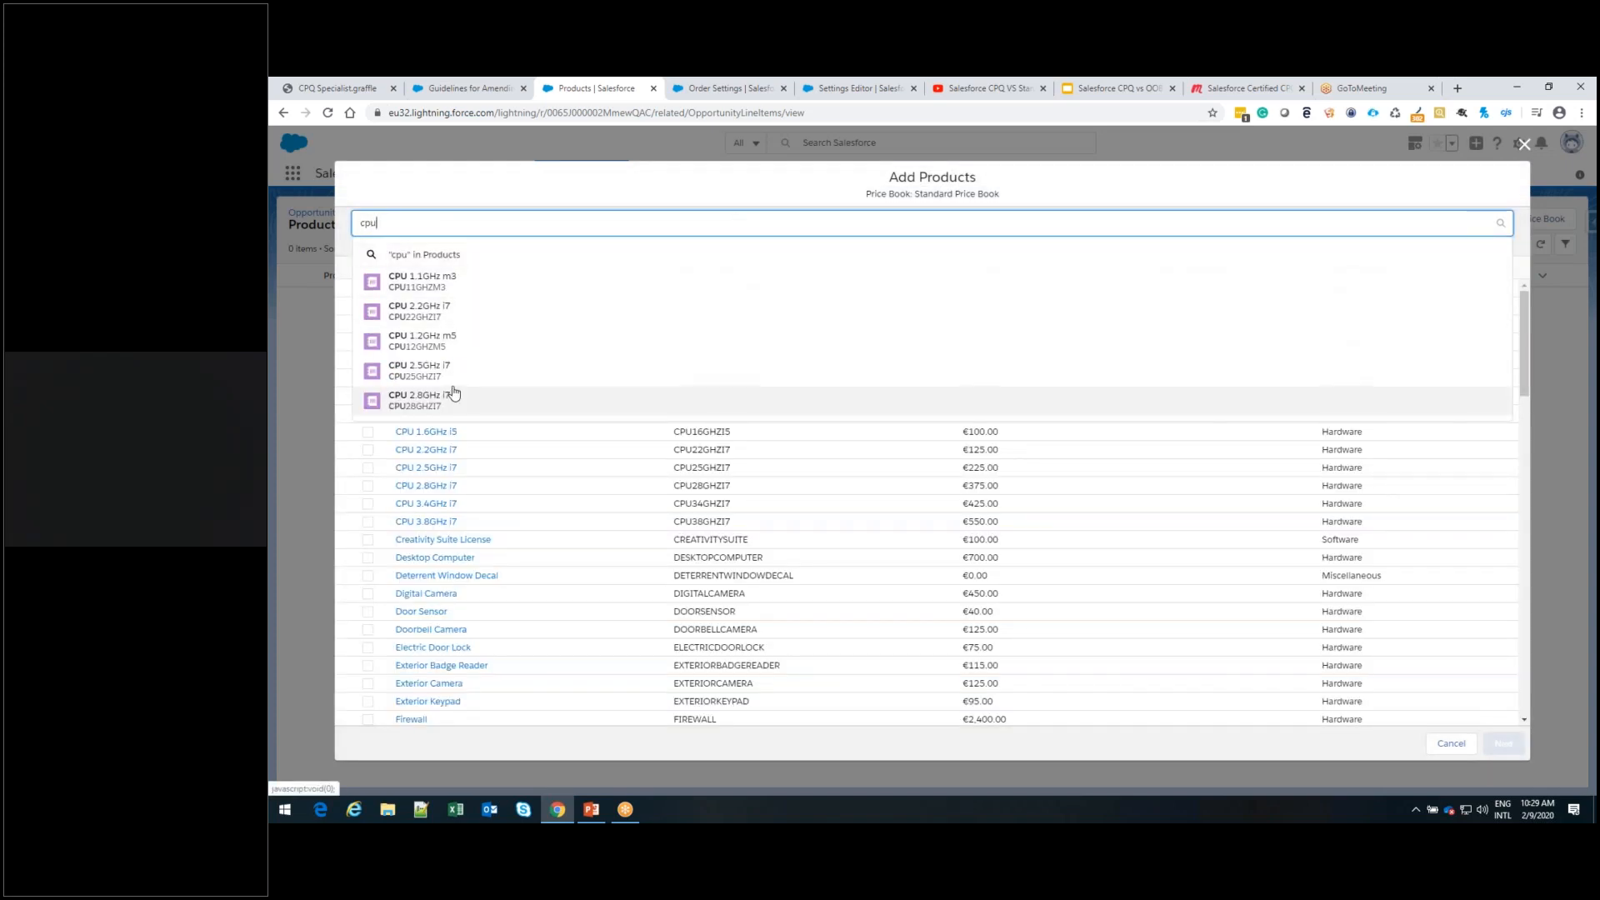
click(453, 375)
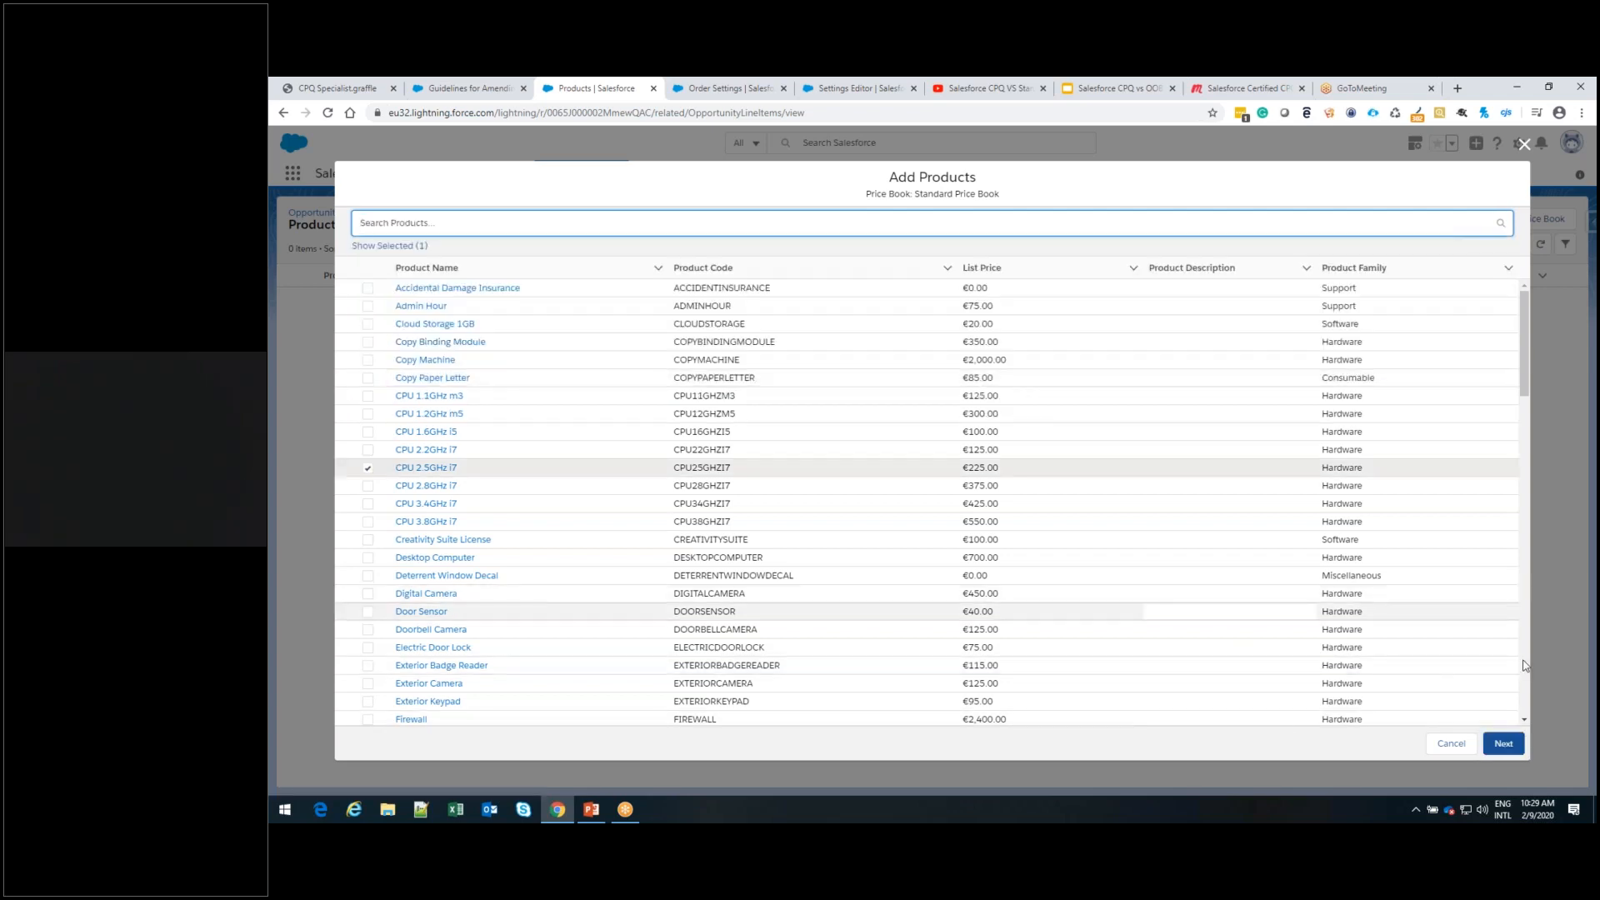
click(1505, 744)
click(889, 283)
text(2)
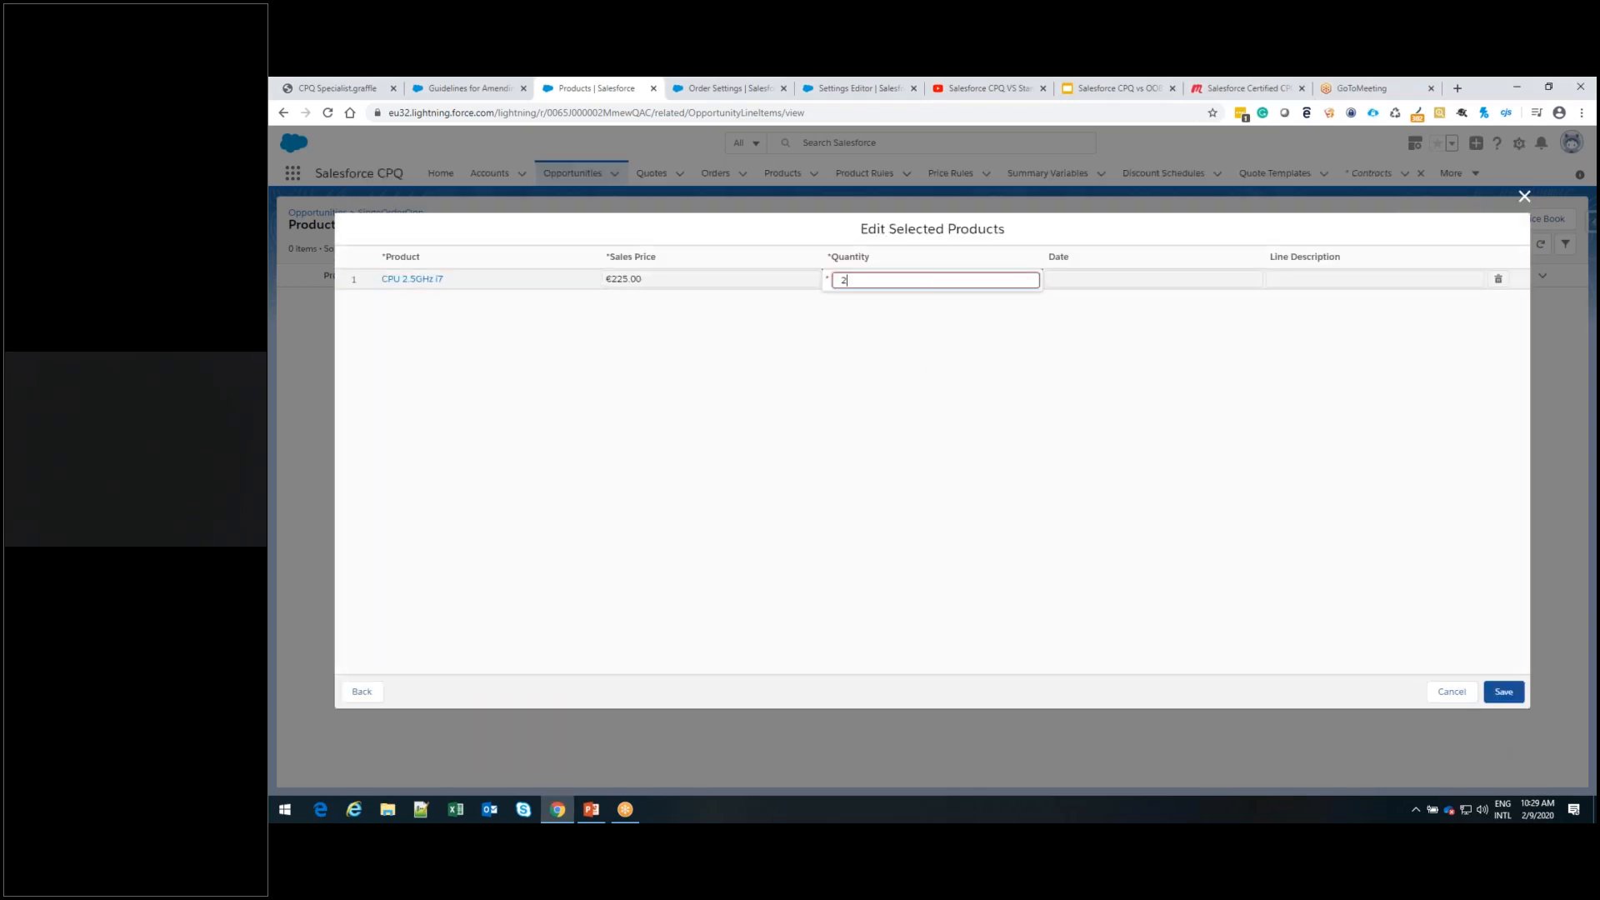
click(882, 425)
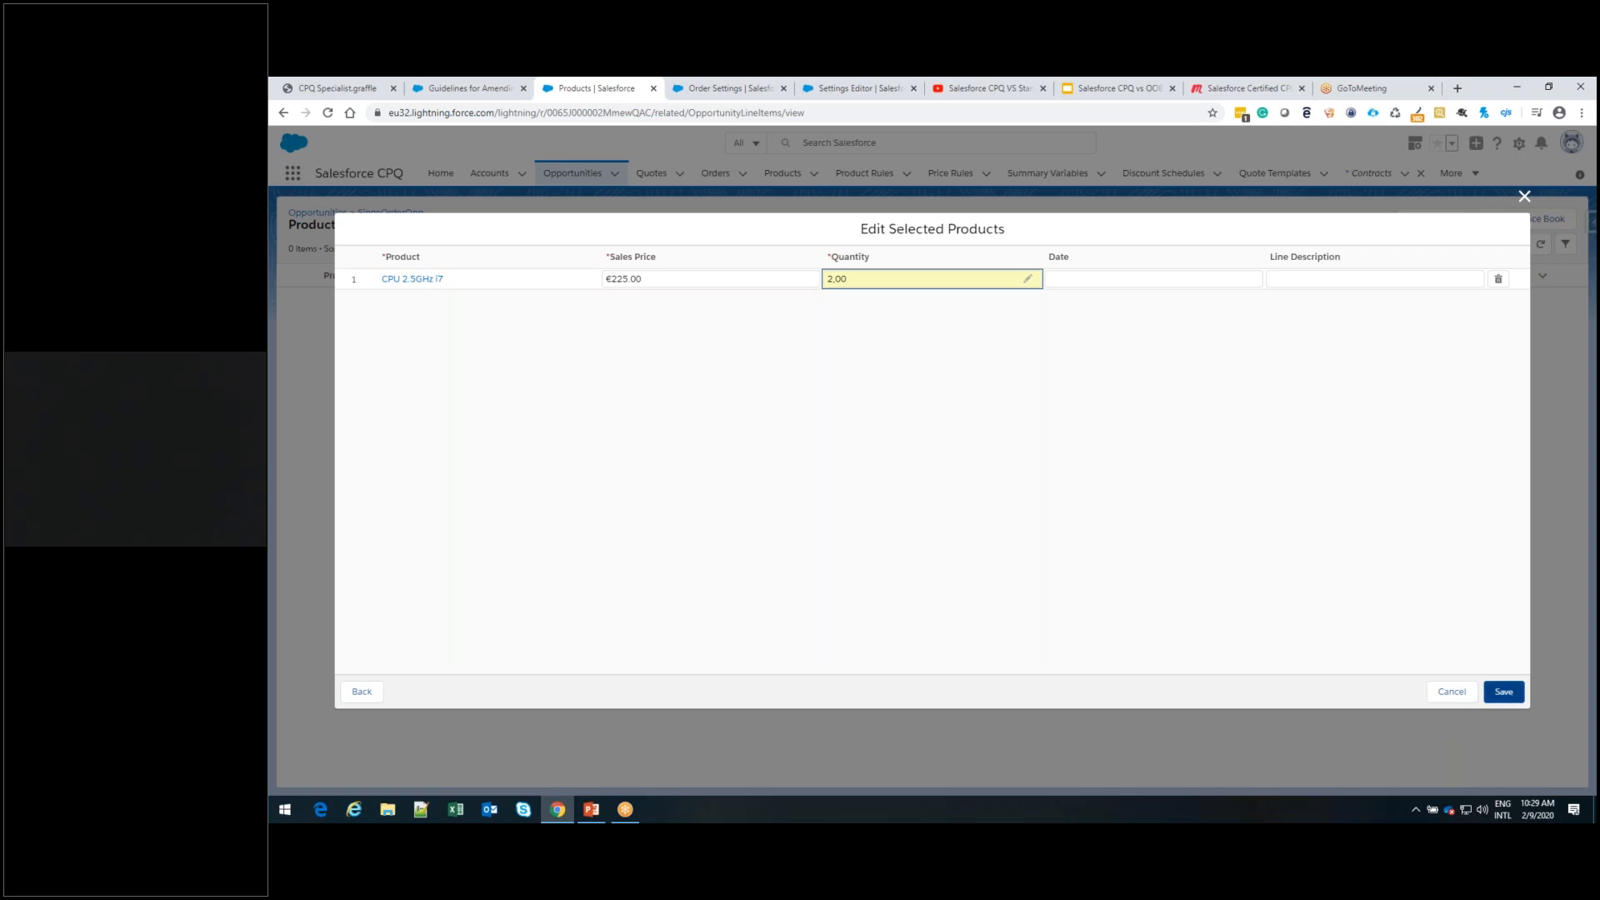
click(1513, 702)
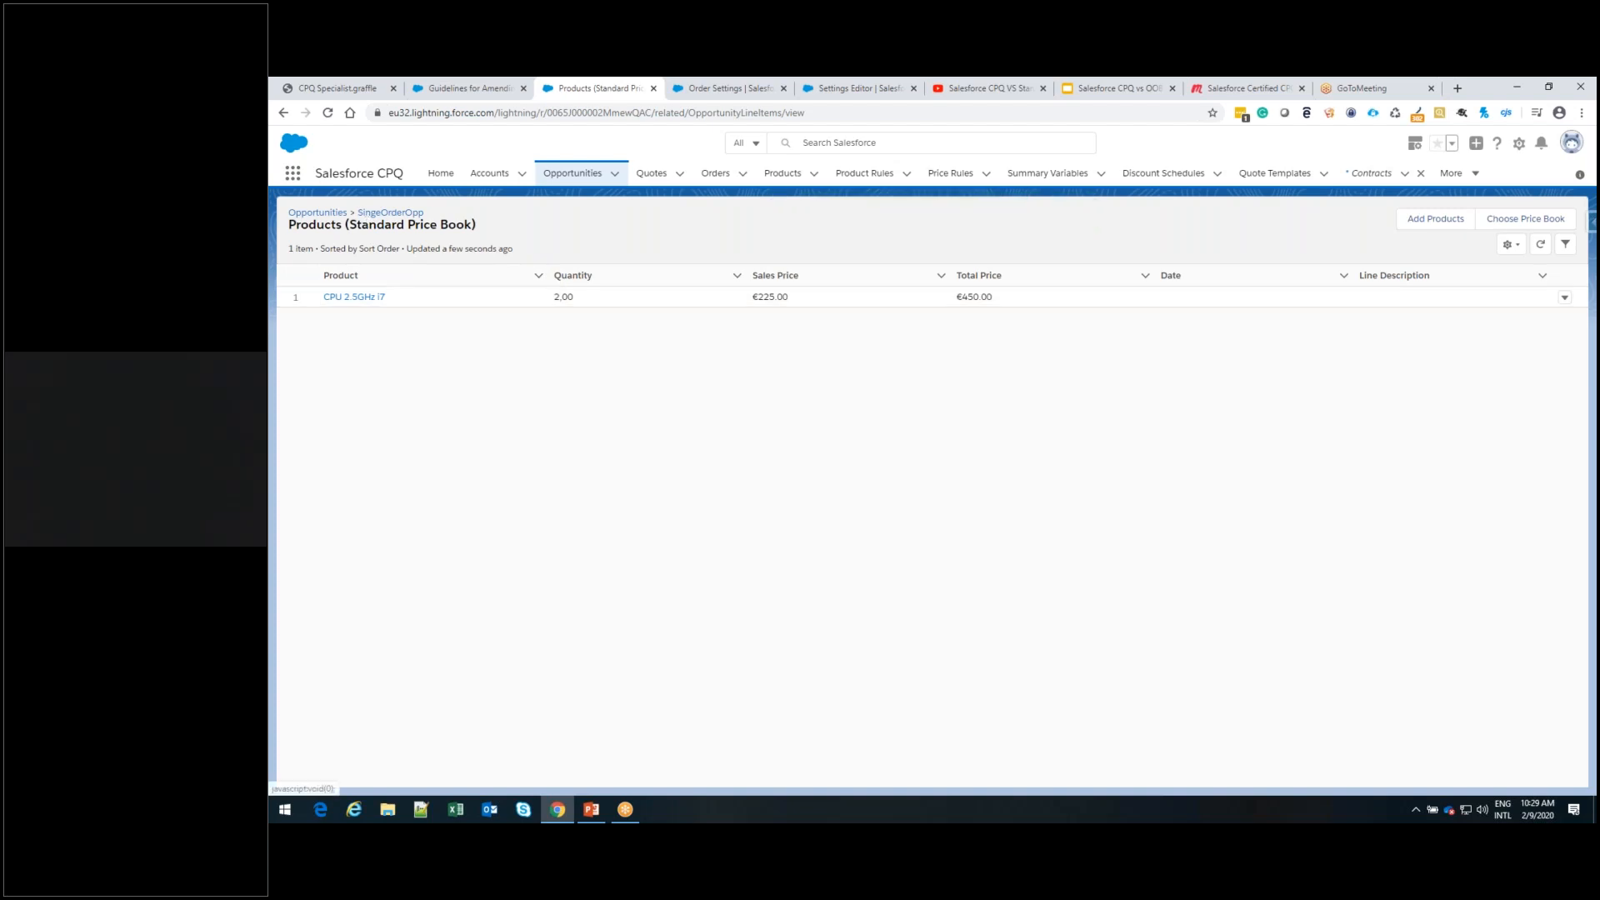
Return to the SingeOrderOpp opportunity and start a new quote from its related quotes
click(391, 212)
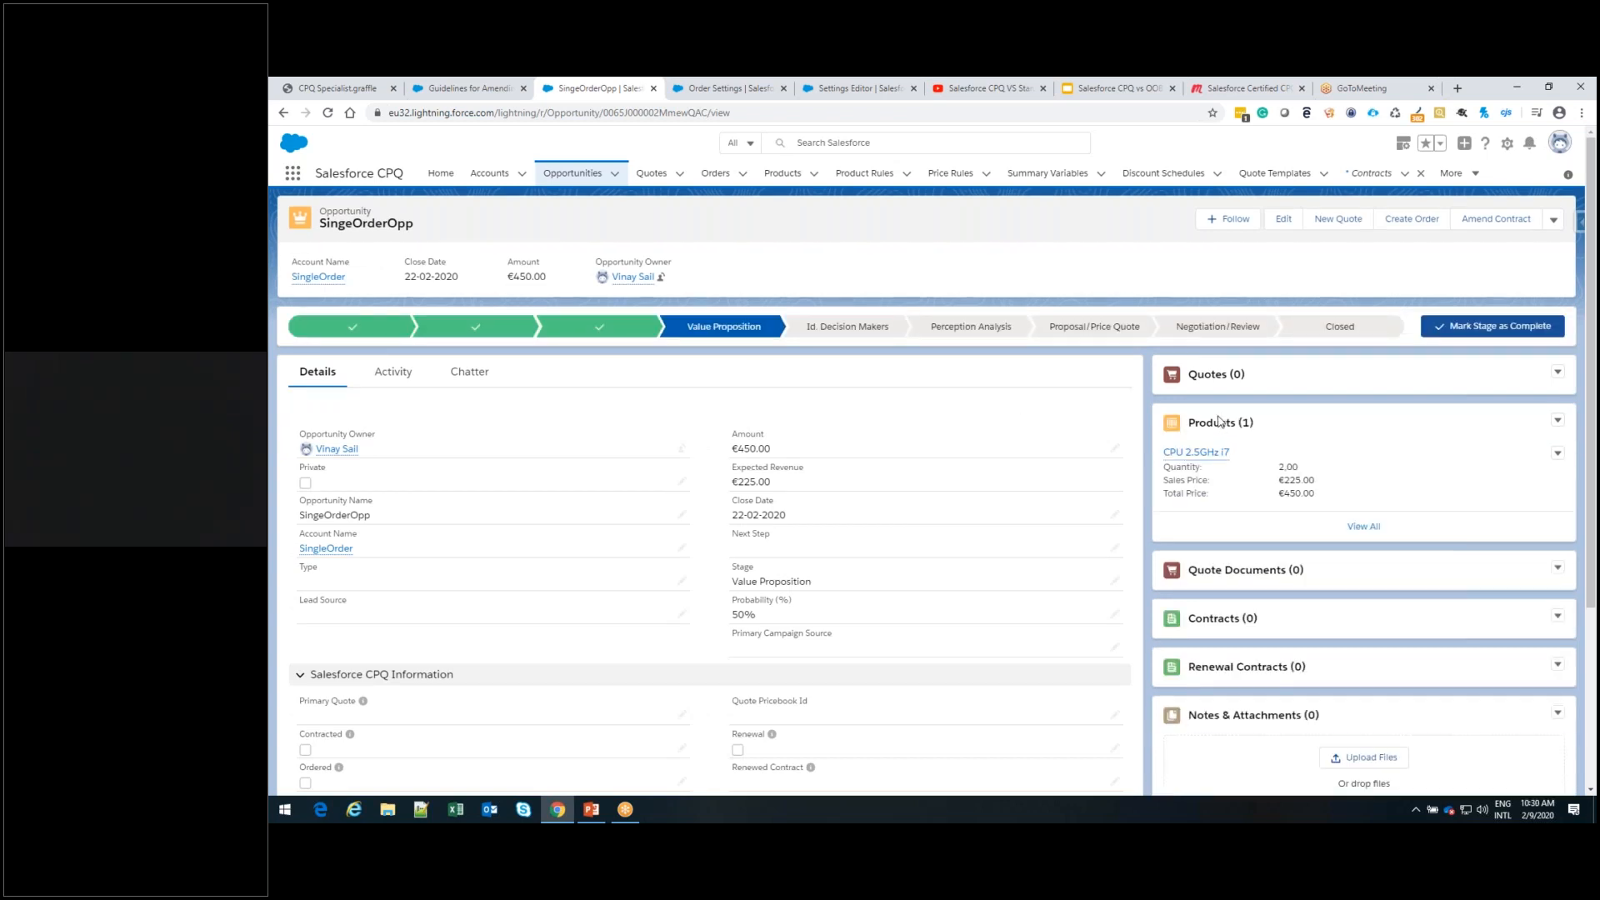
click(1225, 382)
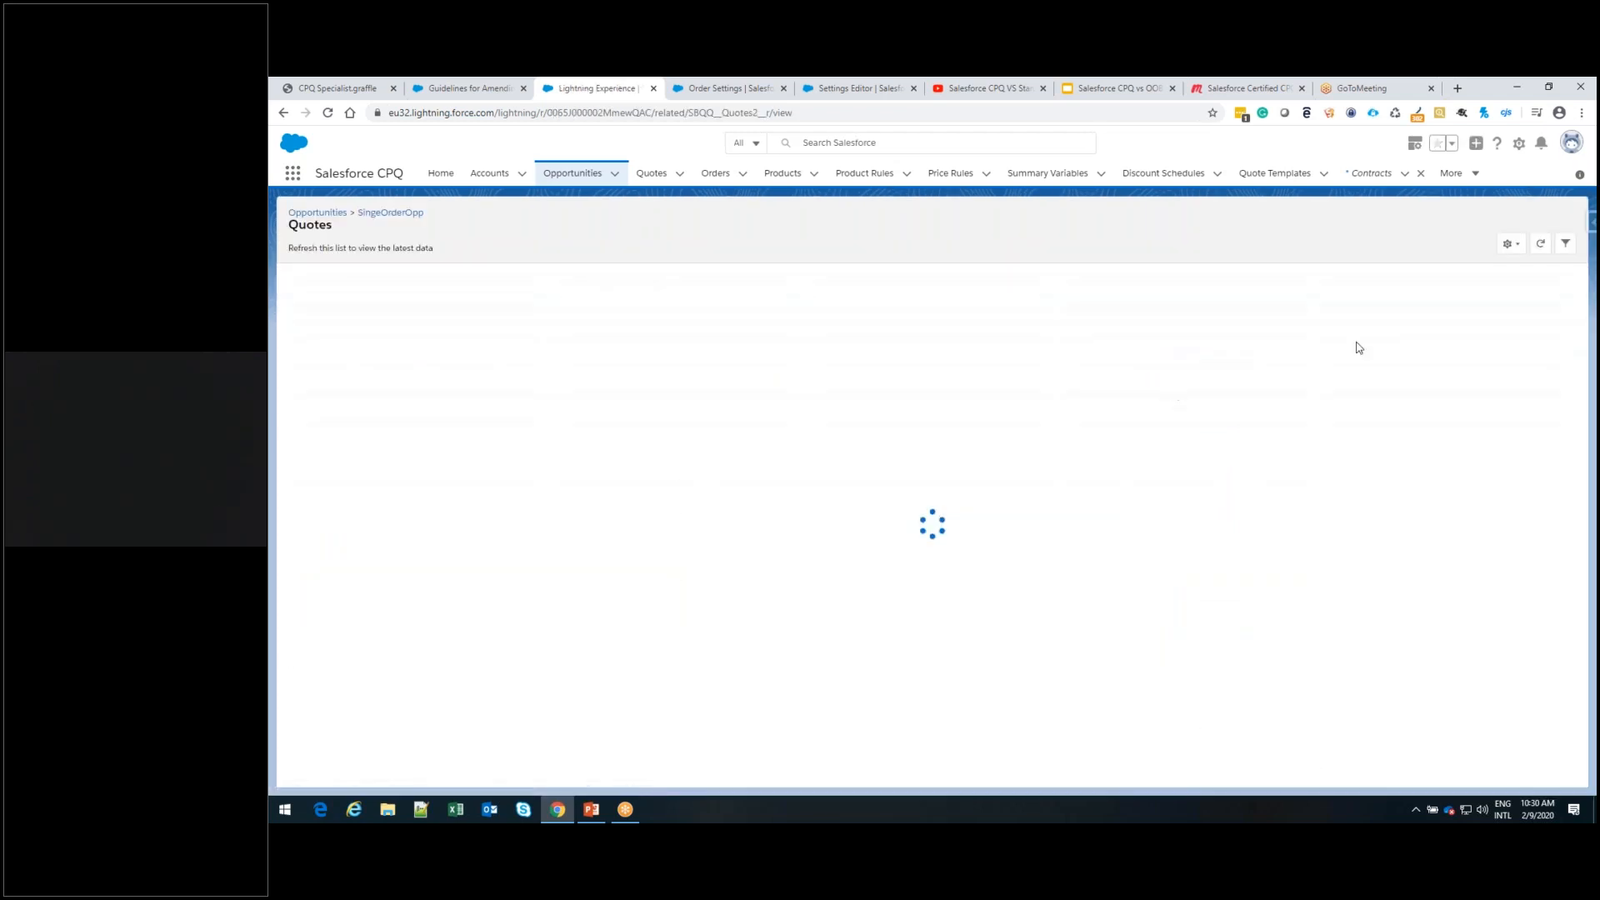
click(1381, 236)
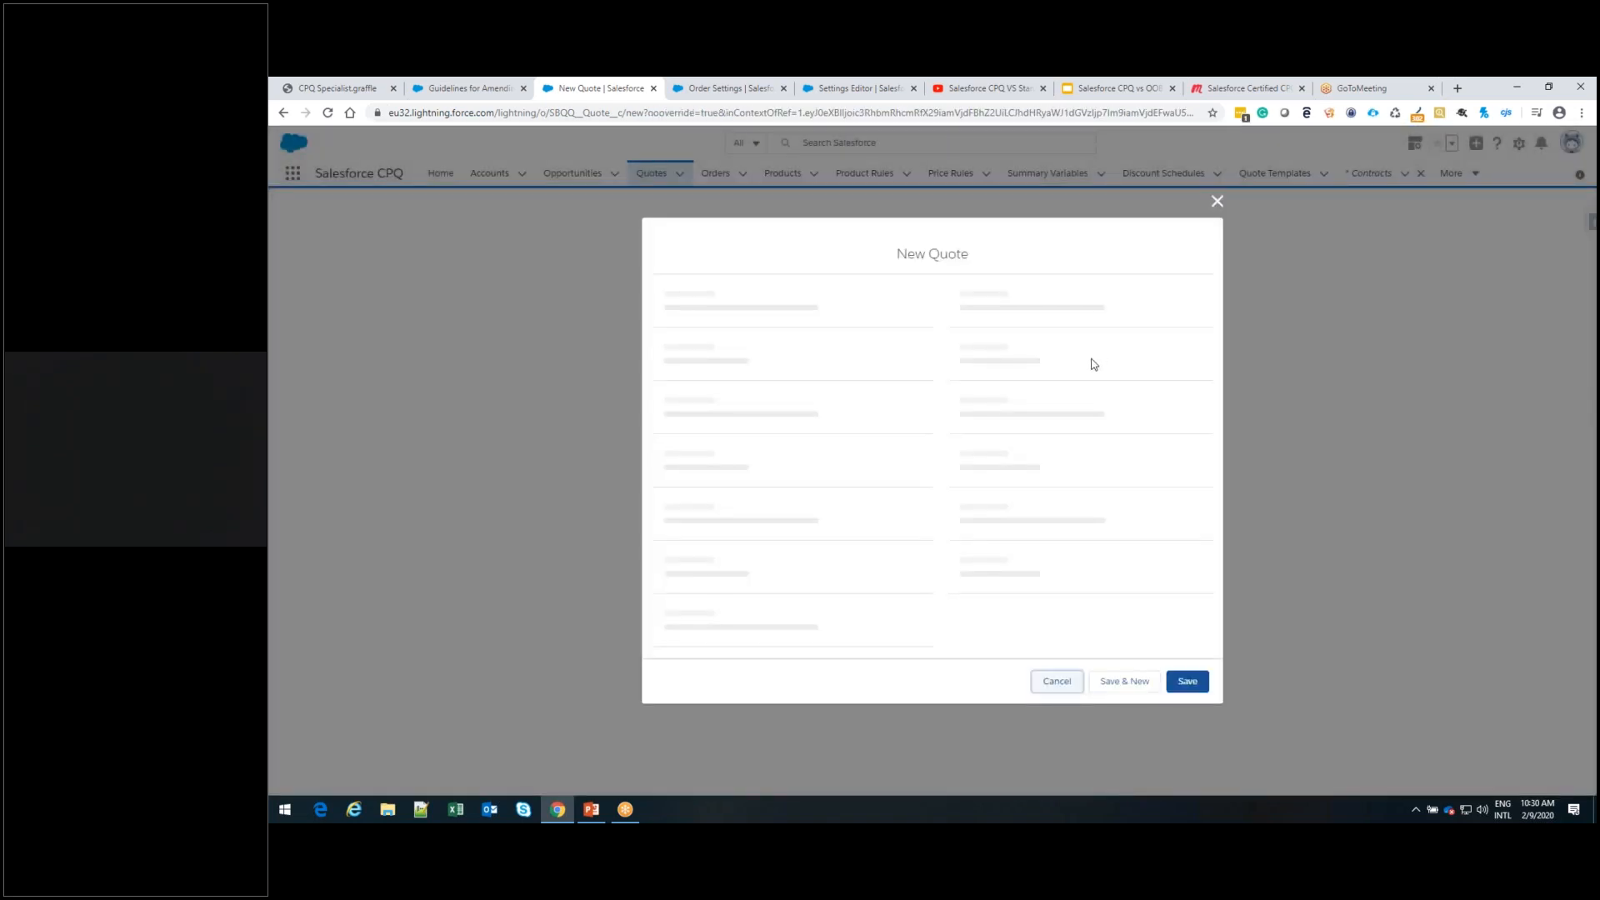
Link the new quote to the SingeOrderOpp opportunity and SingleOrder account, mark it as primary, and save it
mouse_move(995, 250)
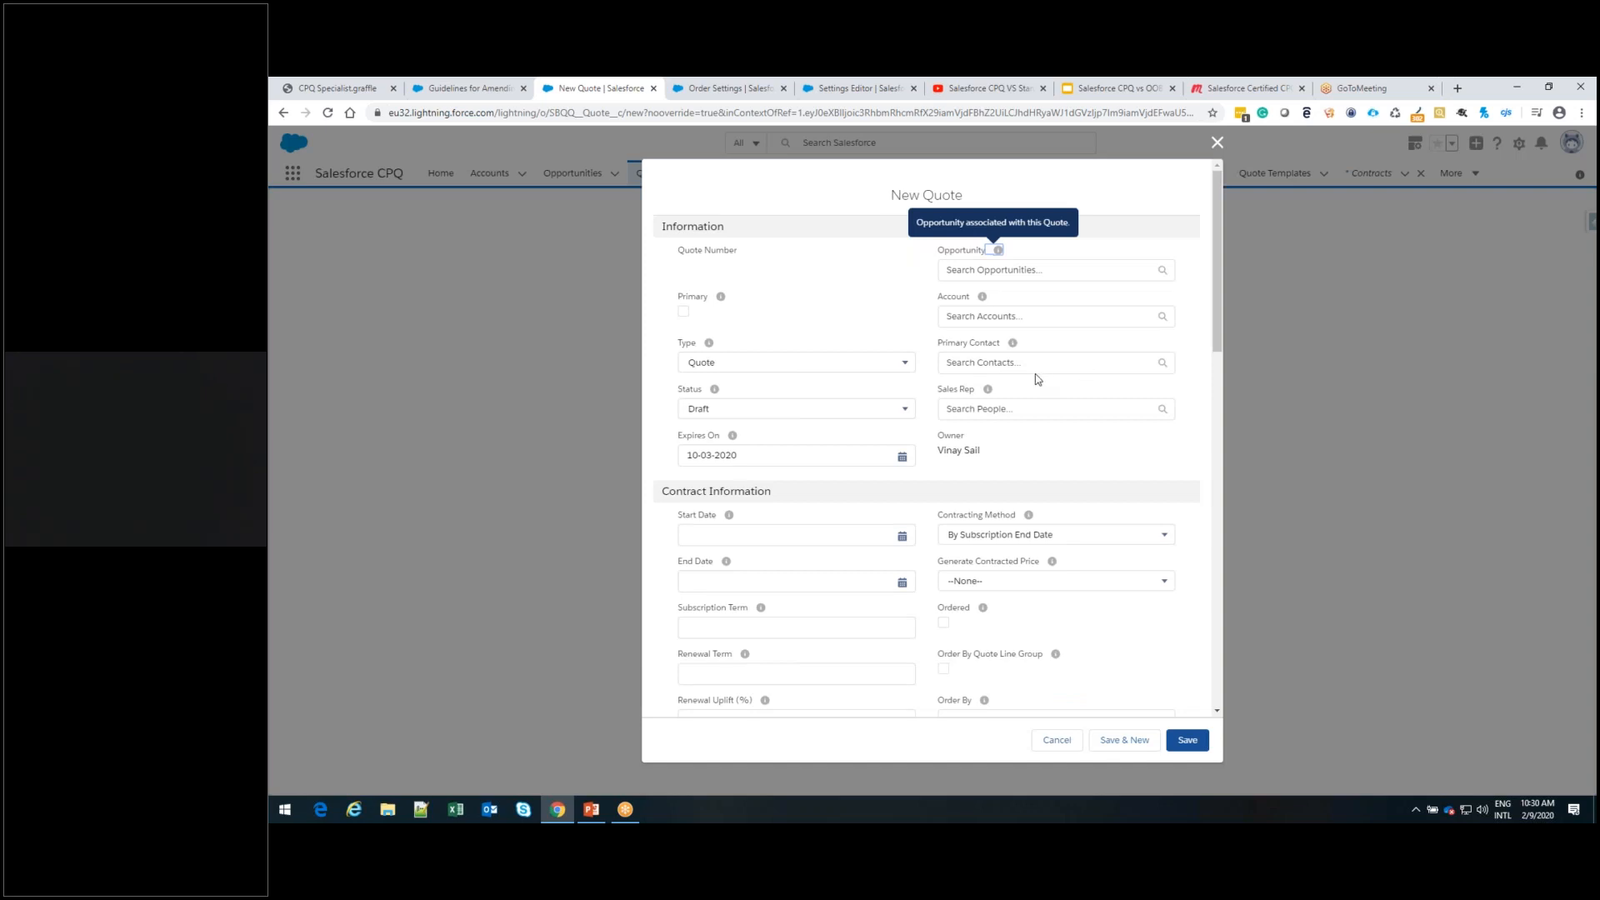
click(989, 269)
text(MM)
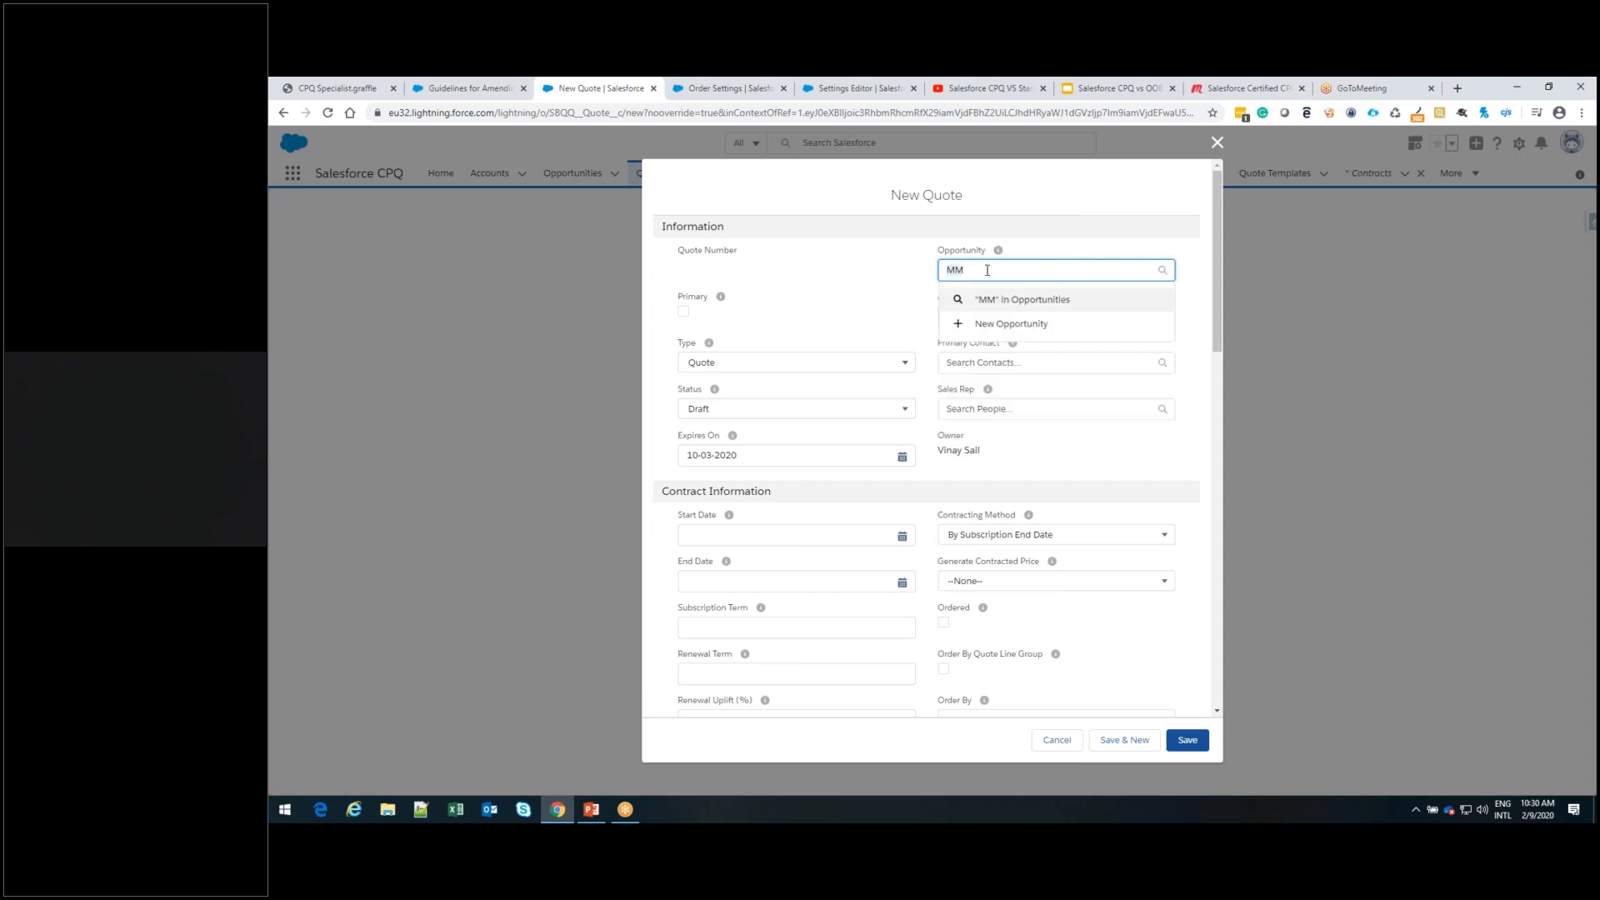
key(BackSpace)
key(BackSpace)
text(sing)
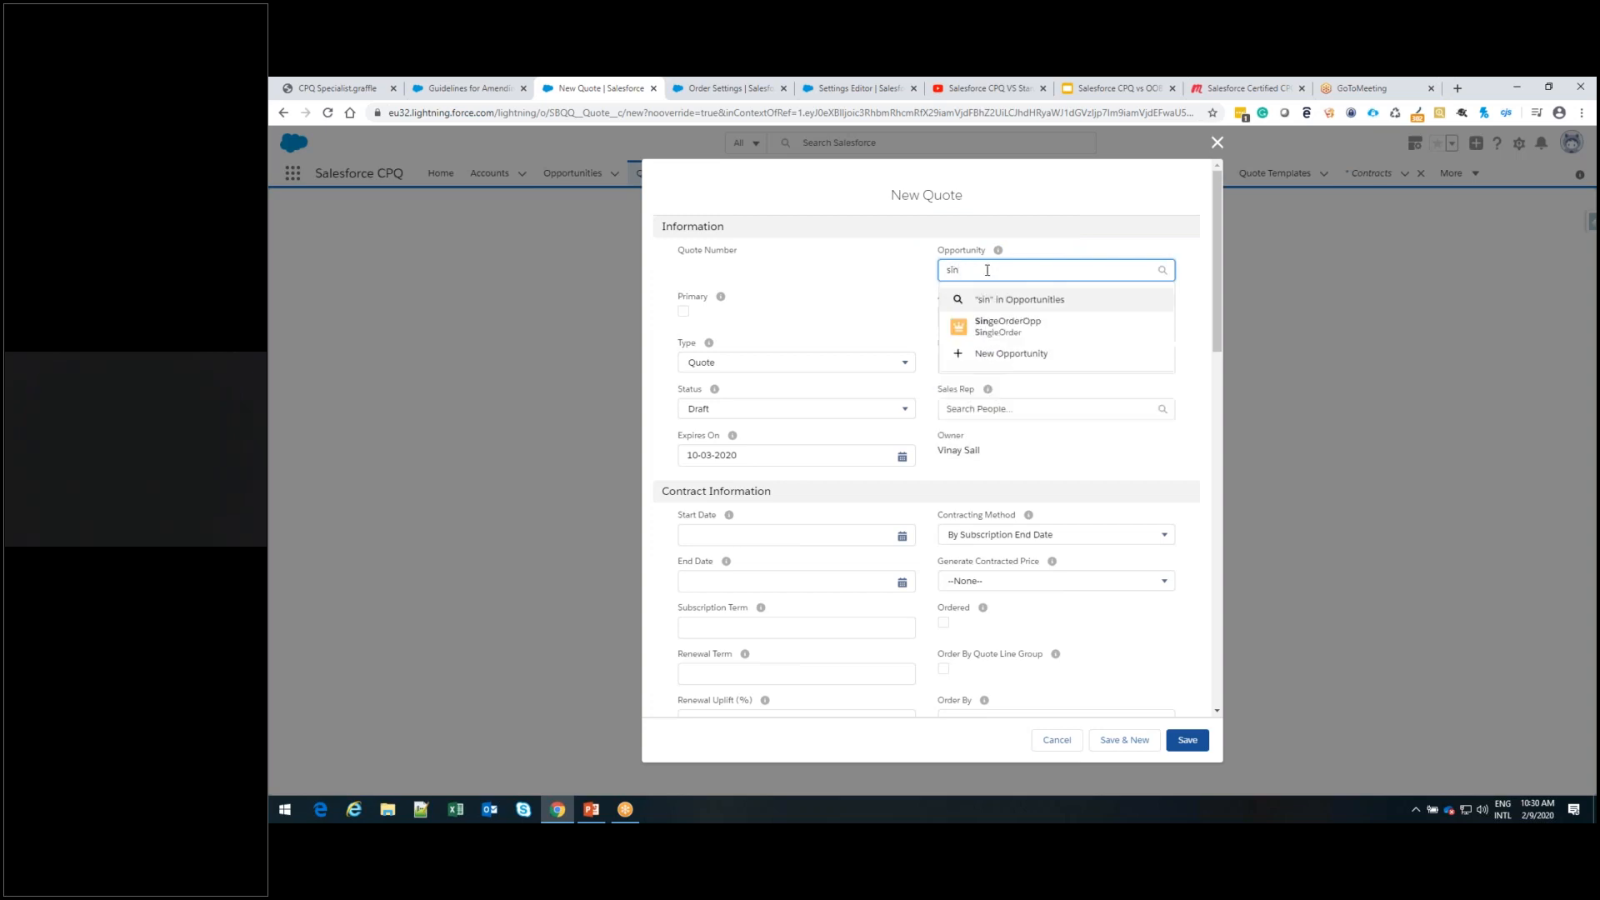
click(1003, 332)
click(1004, 328)
text(sing)
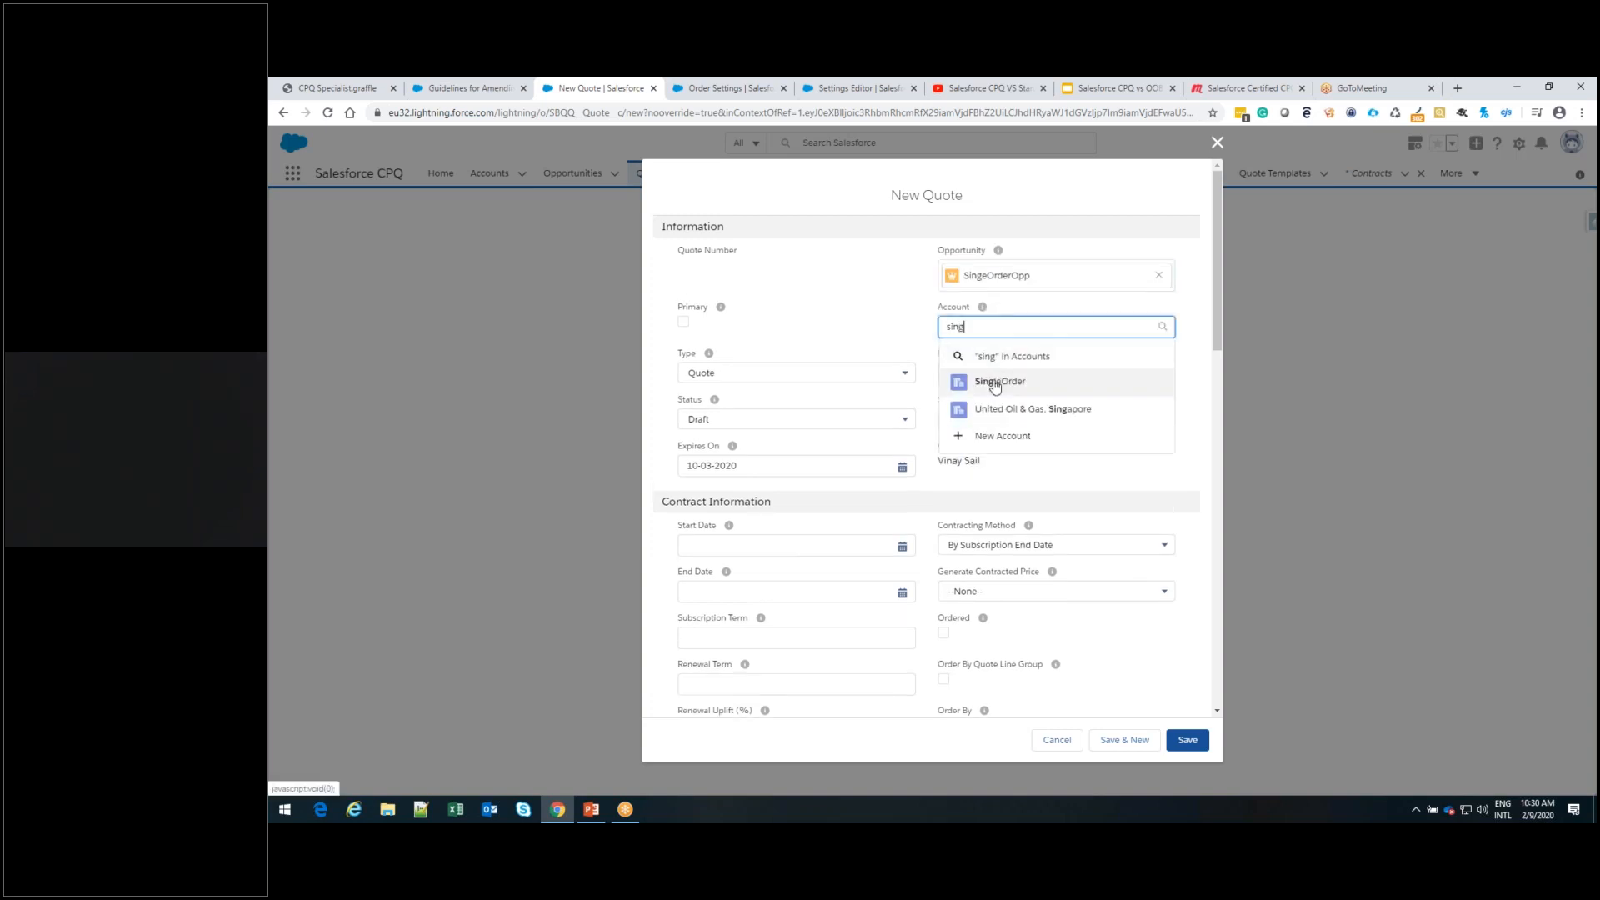
click(994, 385)
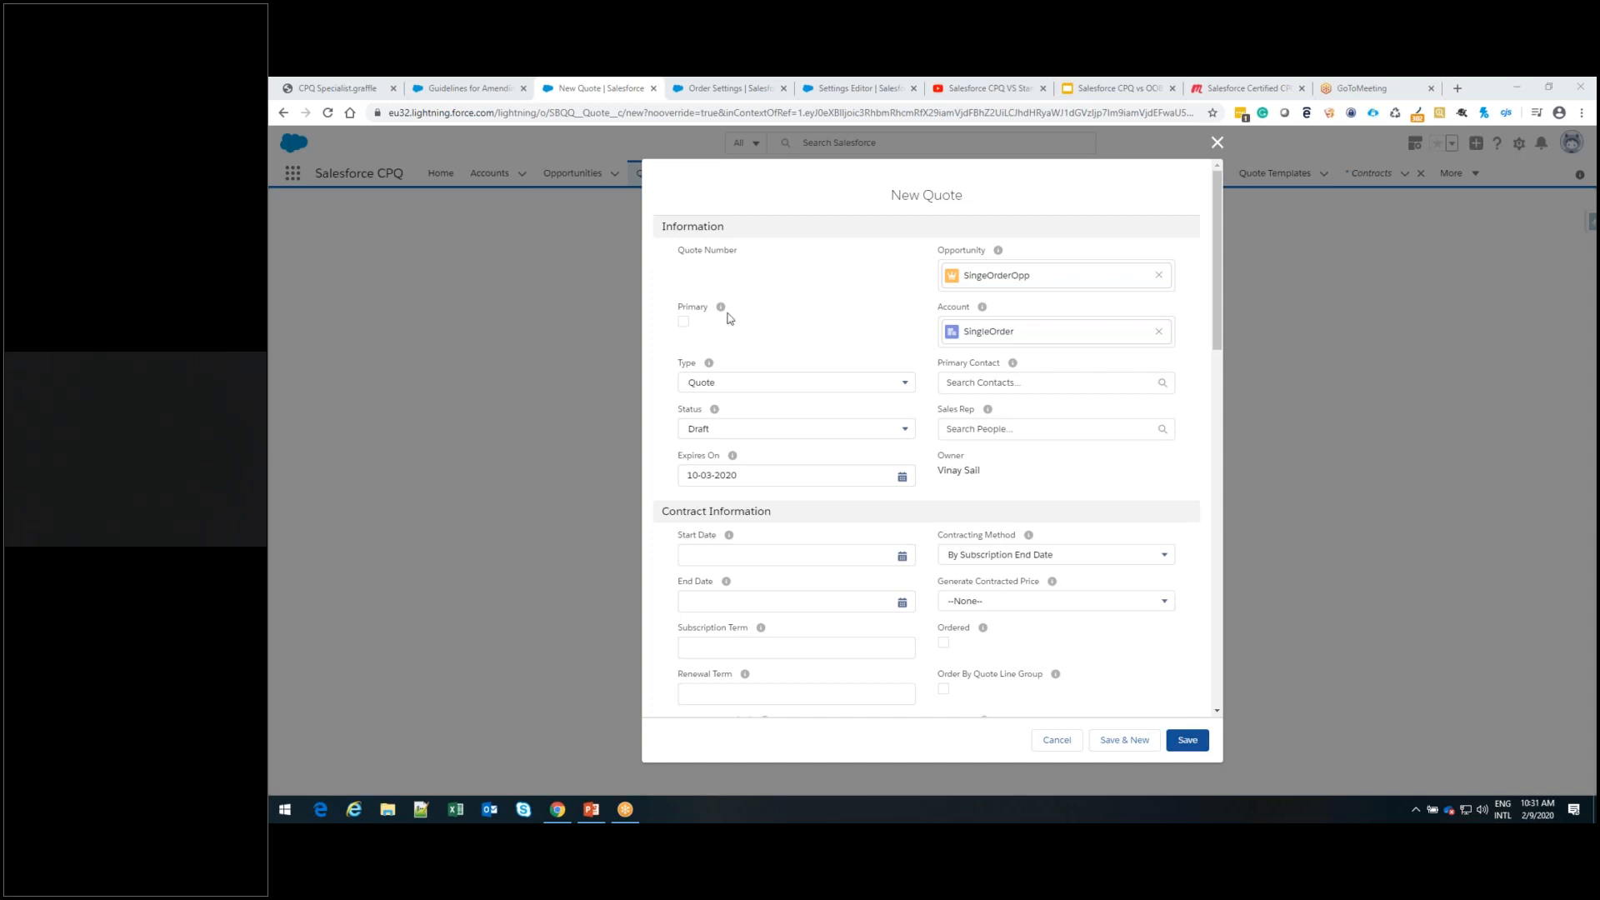
click(684, 323)
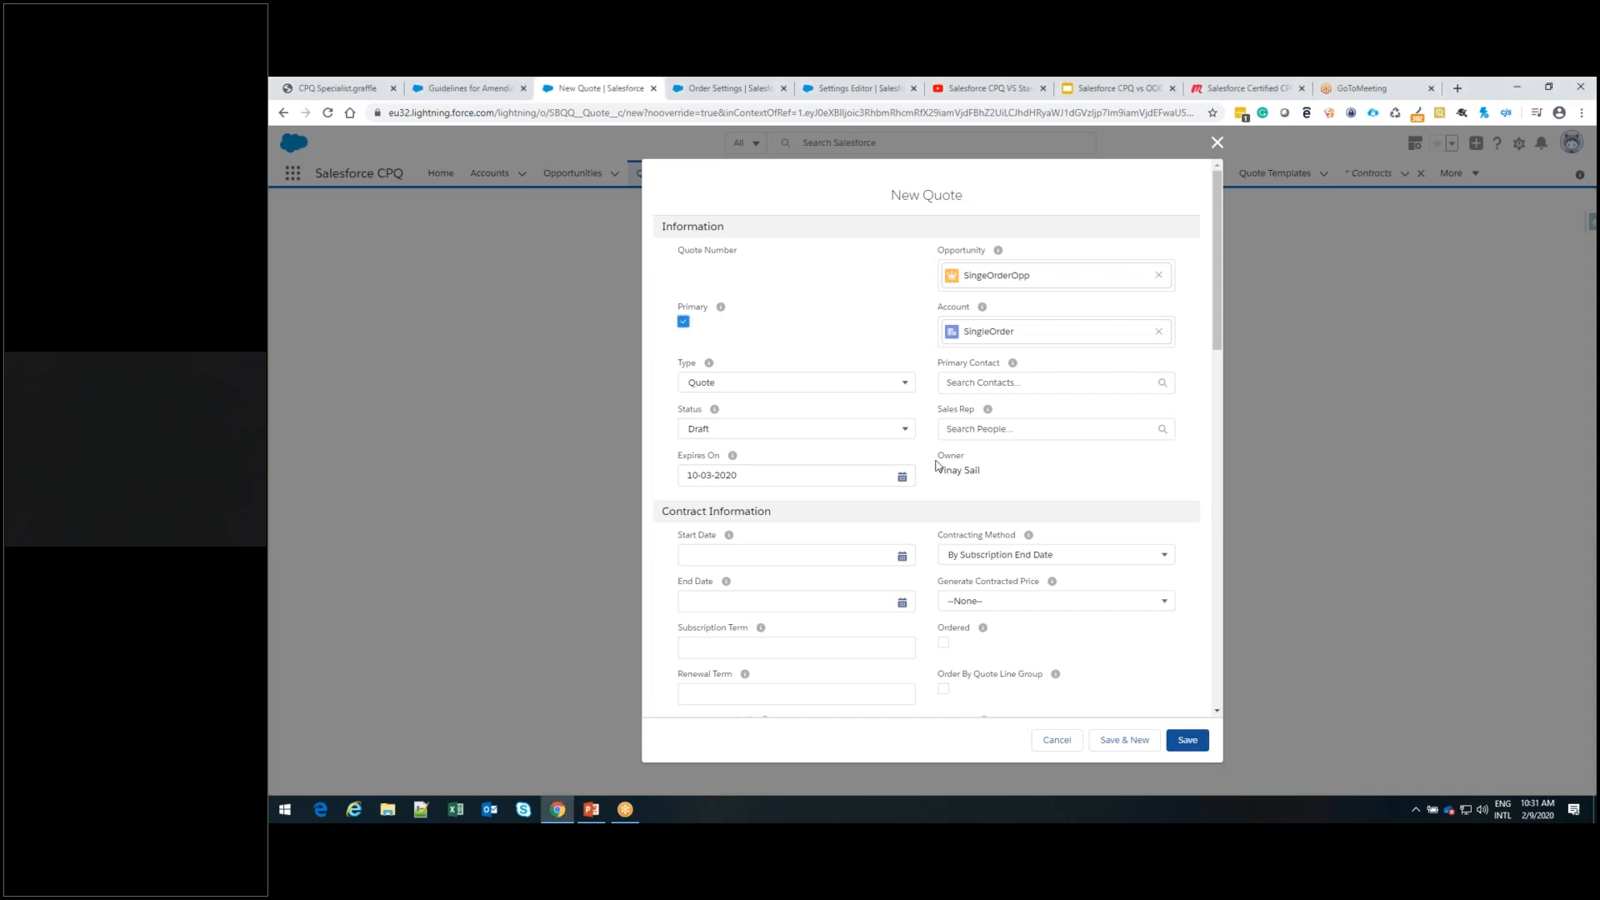
click(1189, 742)
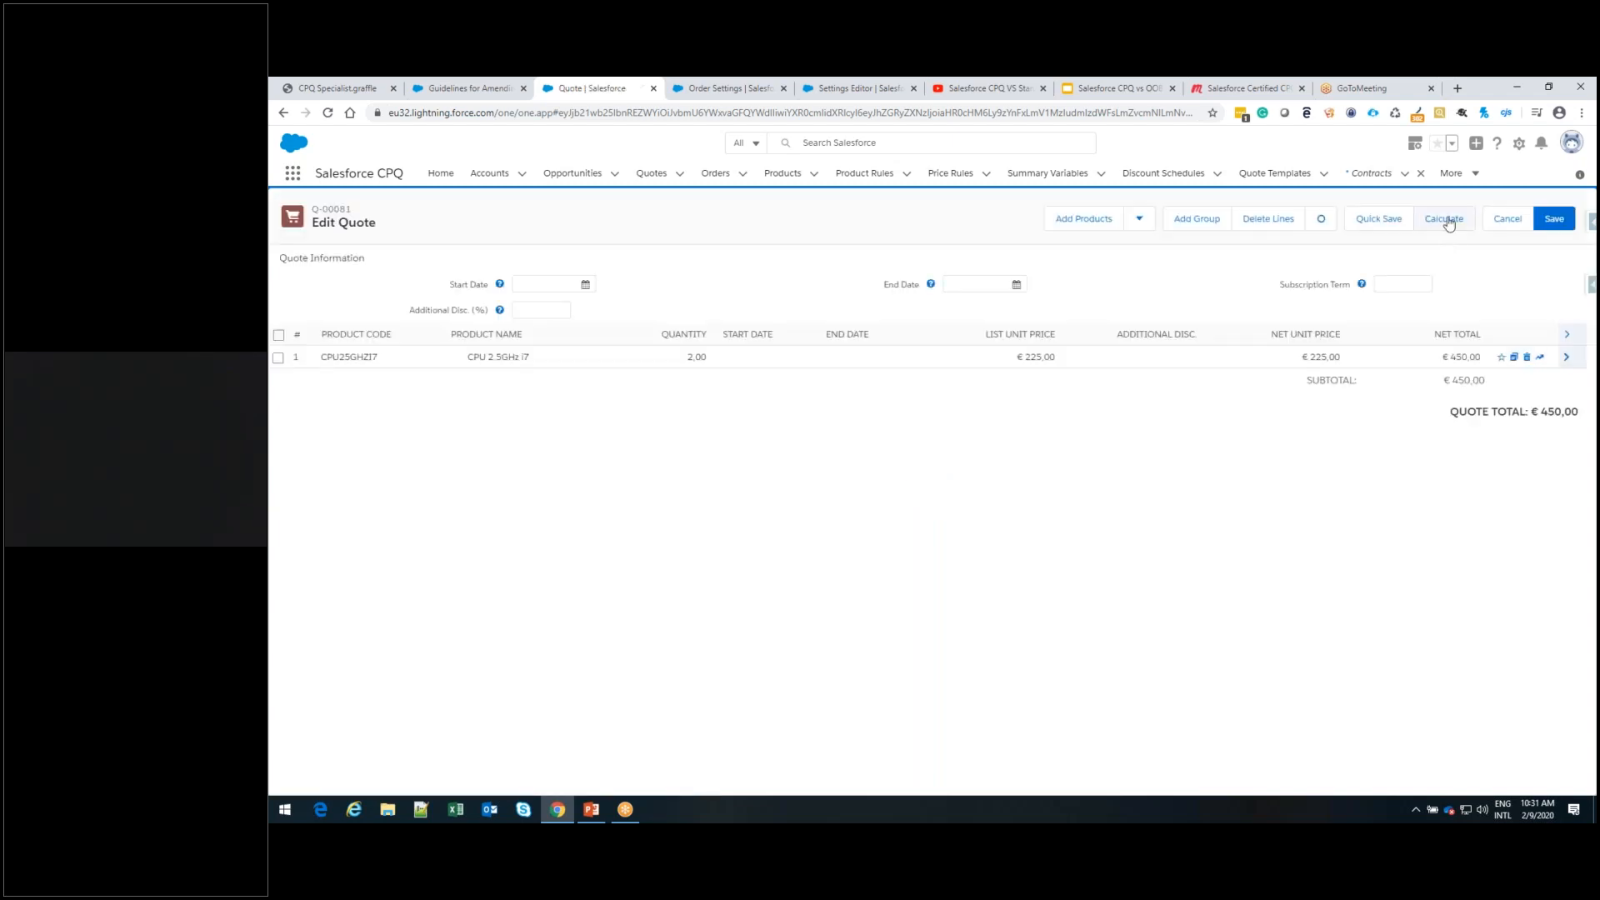
Recalculate the quote's lines in the line editor and save the quote
click(1447, 221)
click(1554, 219)
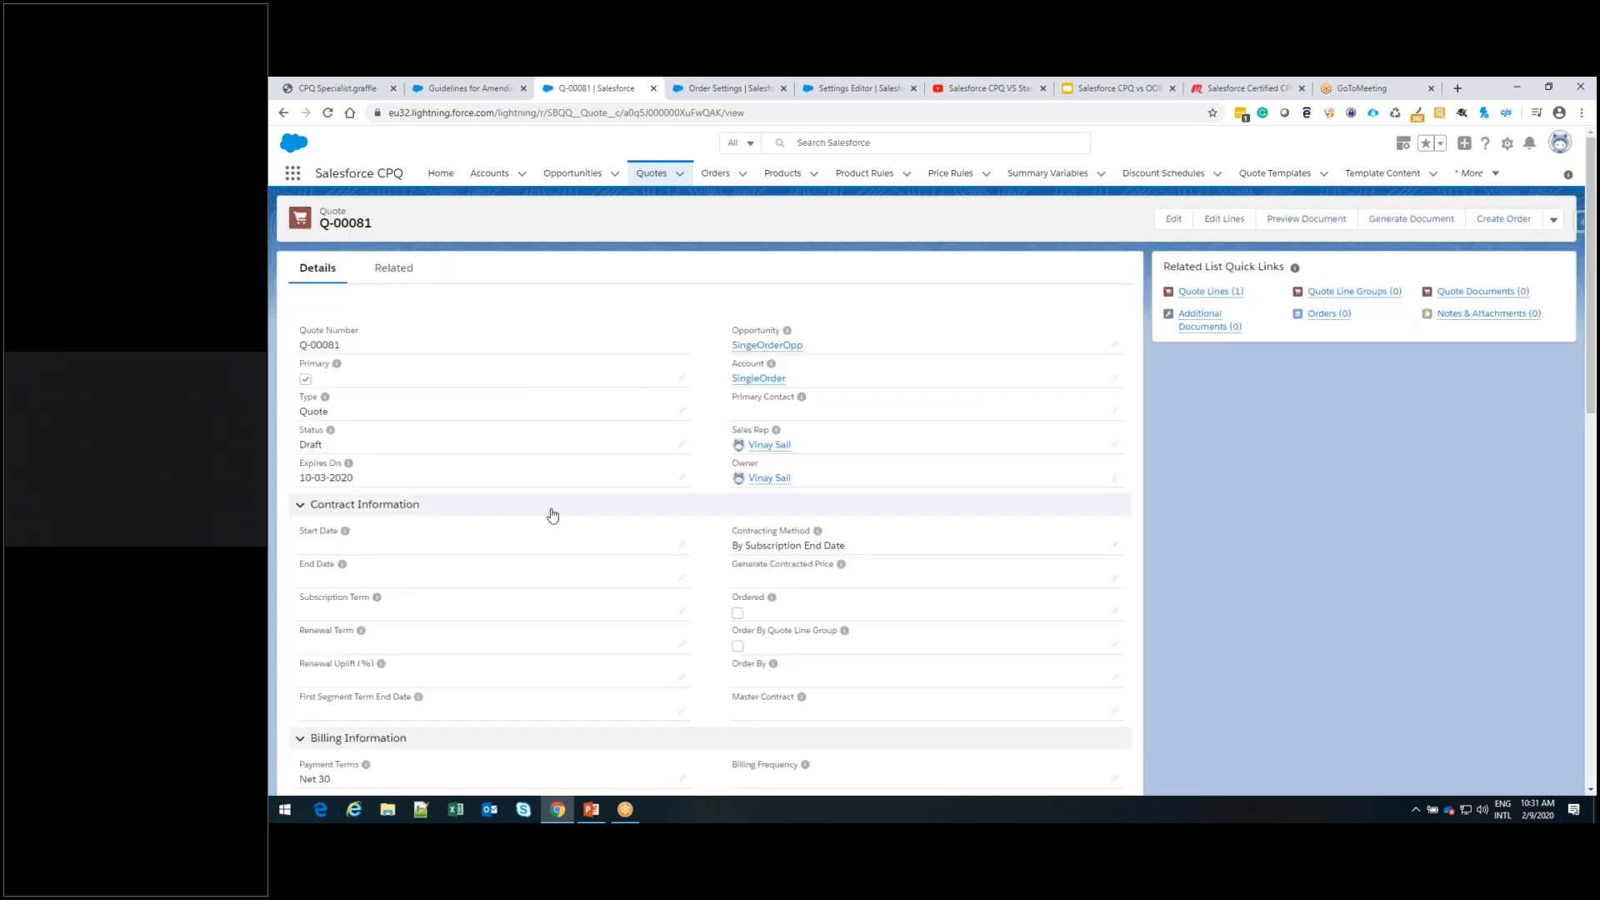
scroll(552, 515, down, 2)
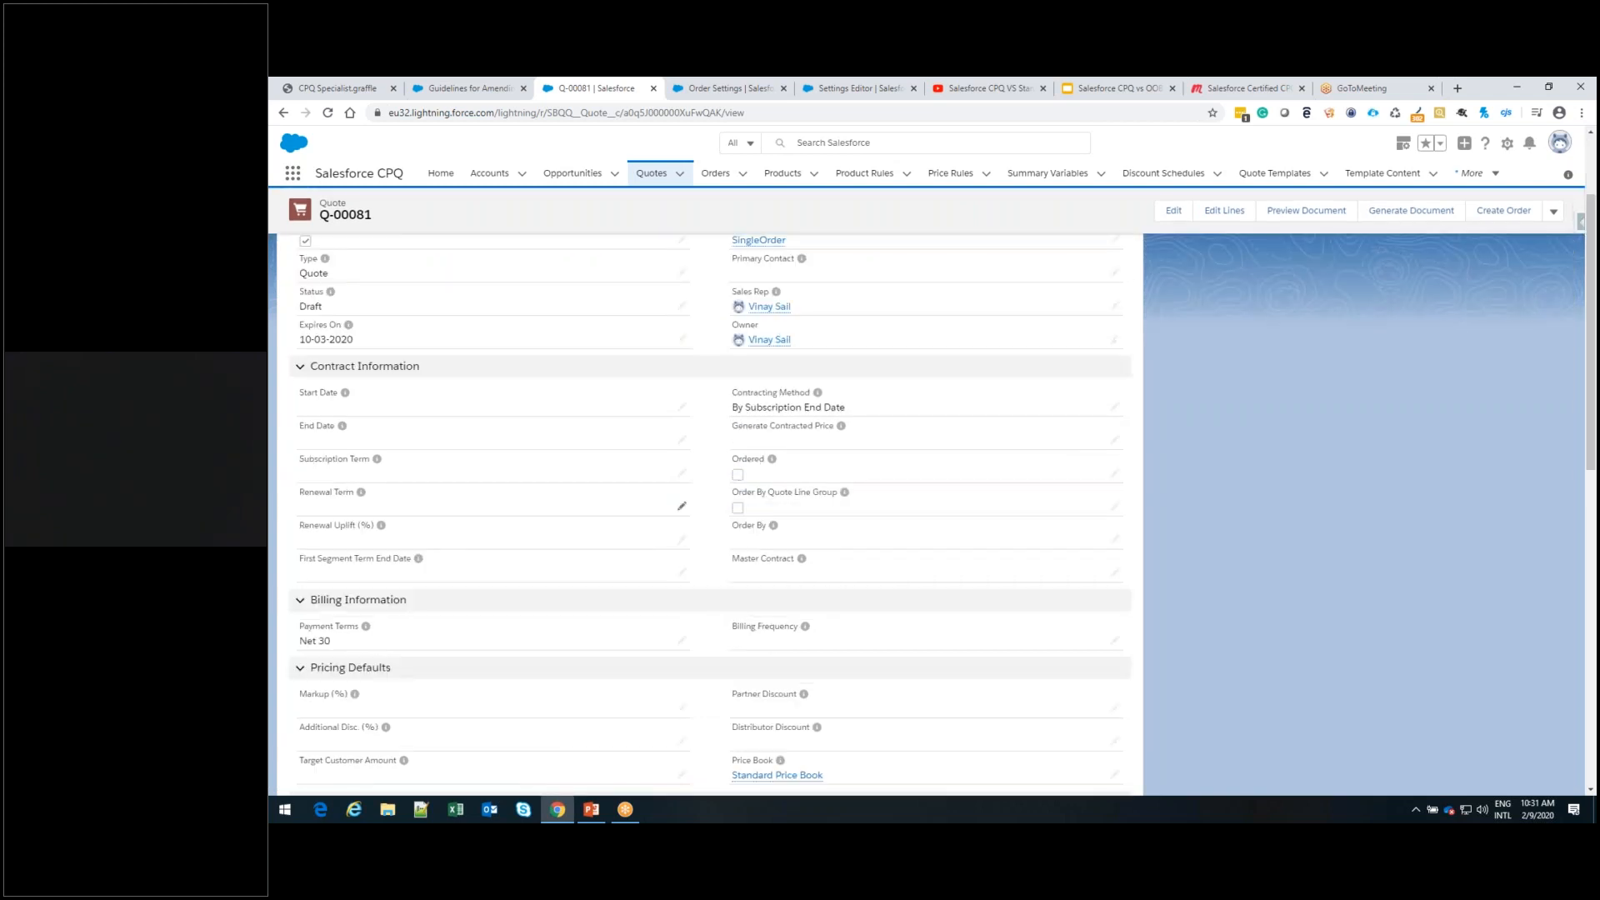
Mark the primary quote of SingeOrderOpp as Ordered and save the quote
scroll(554, 512, up, 2)
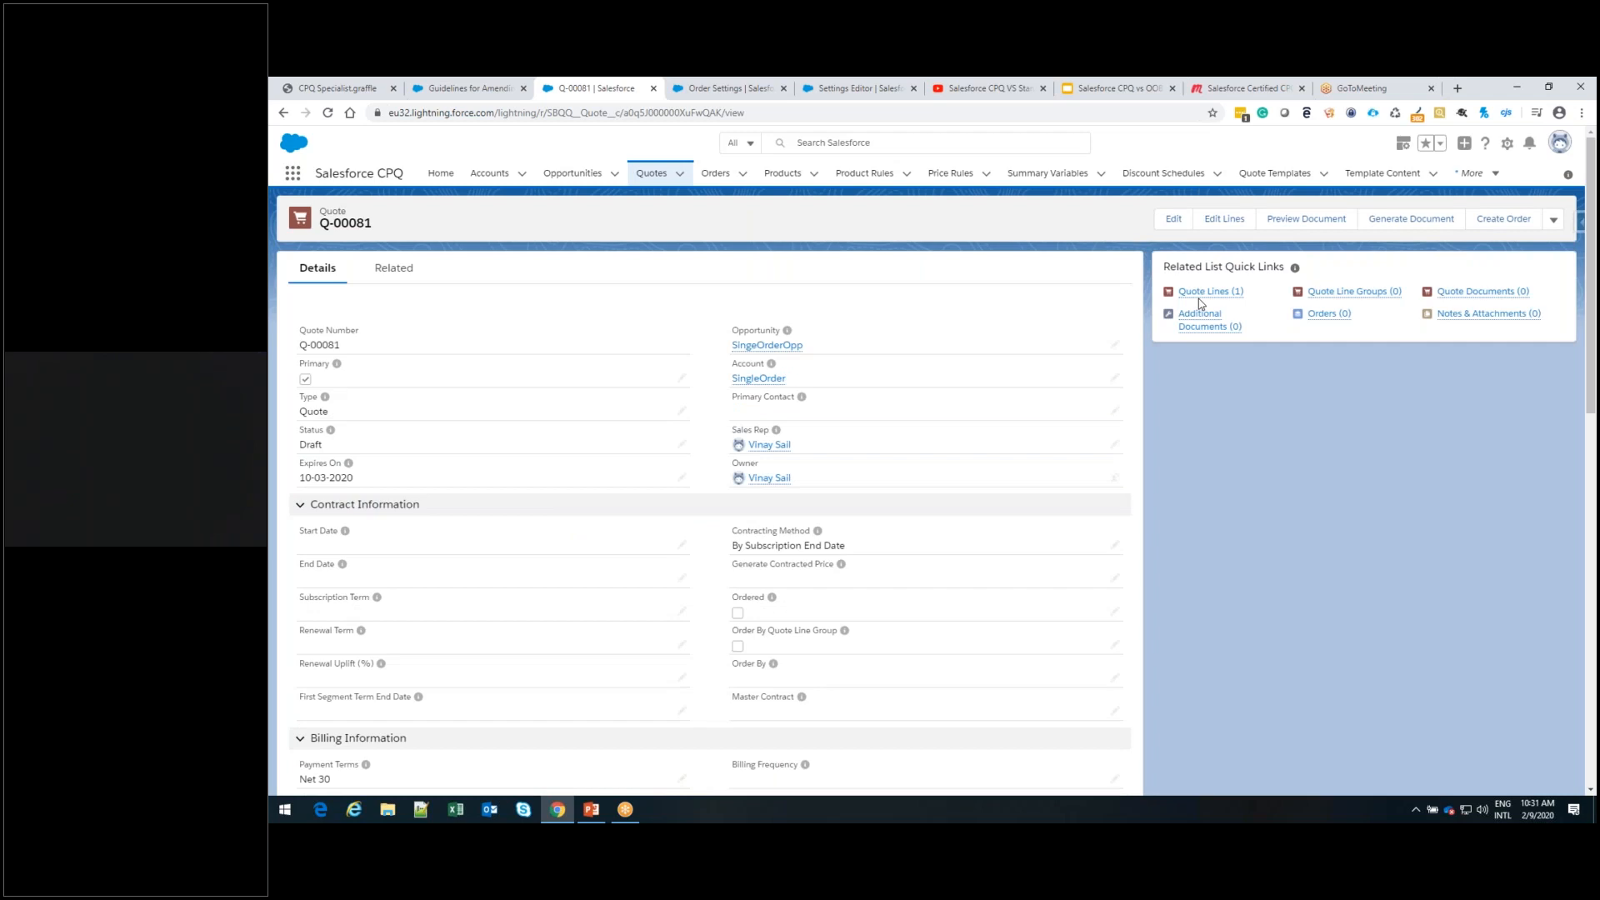
mouse_move(1327, 317)
scroll(1183, 598, down, 1)
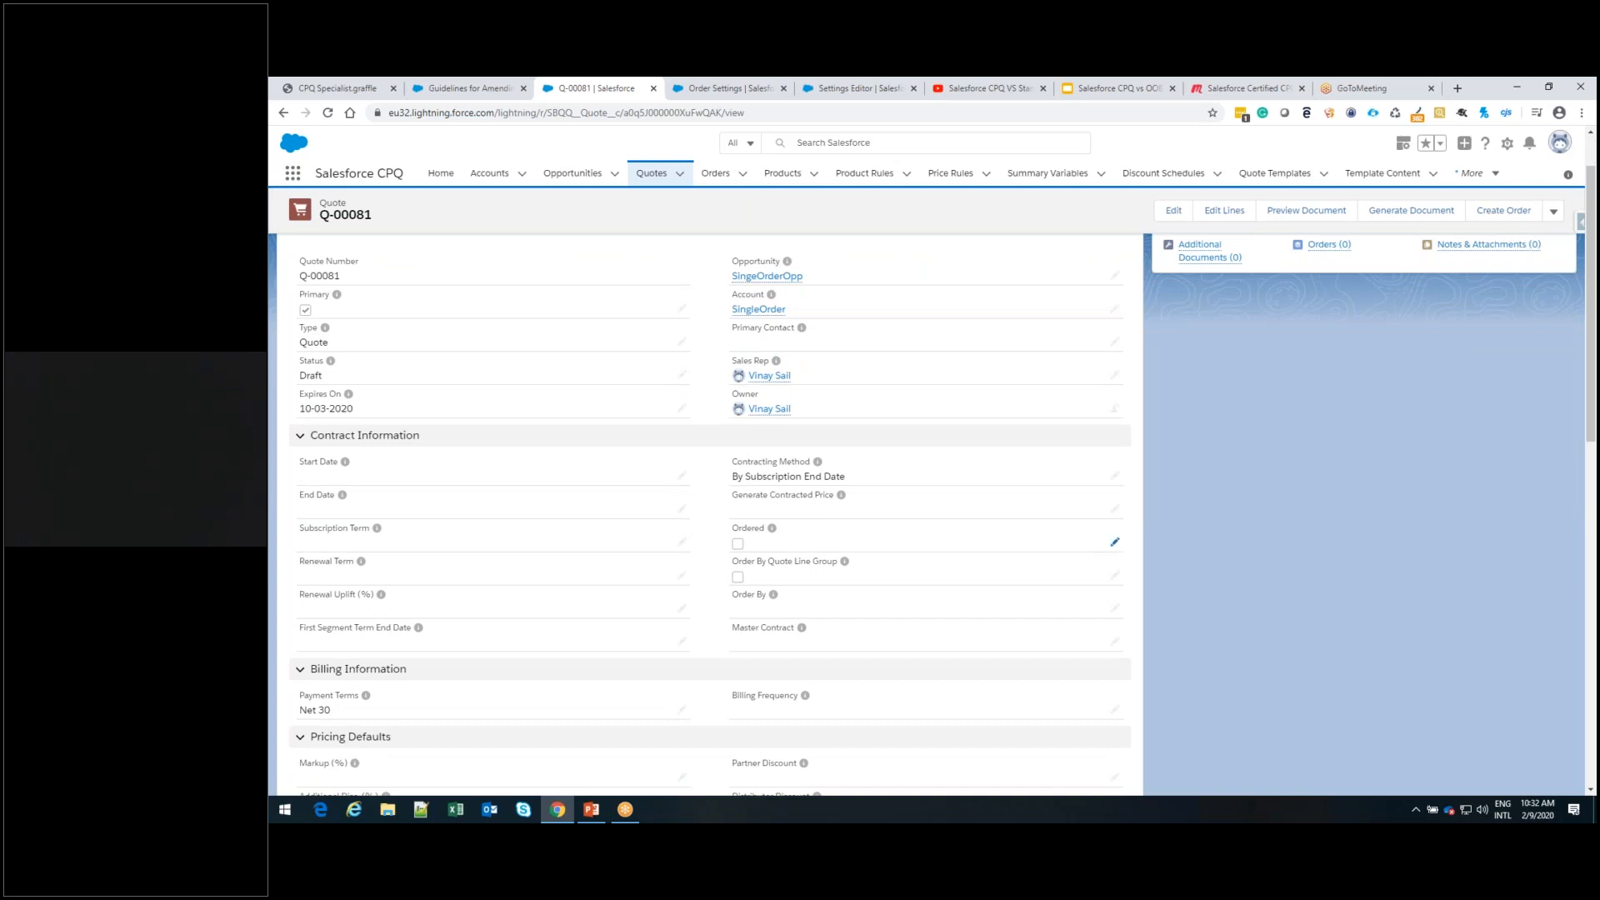
click(1115, 543)
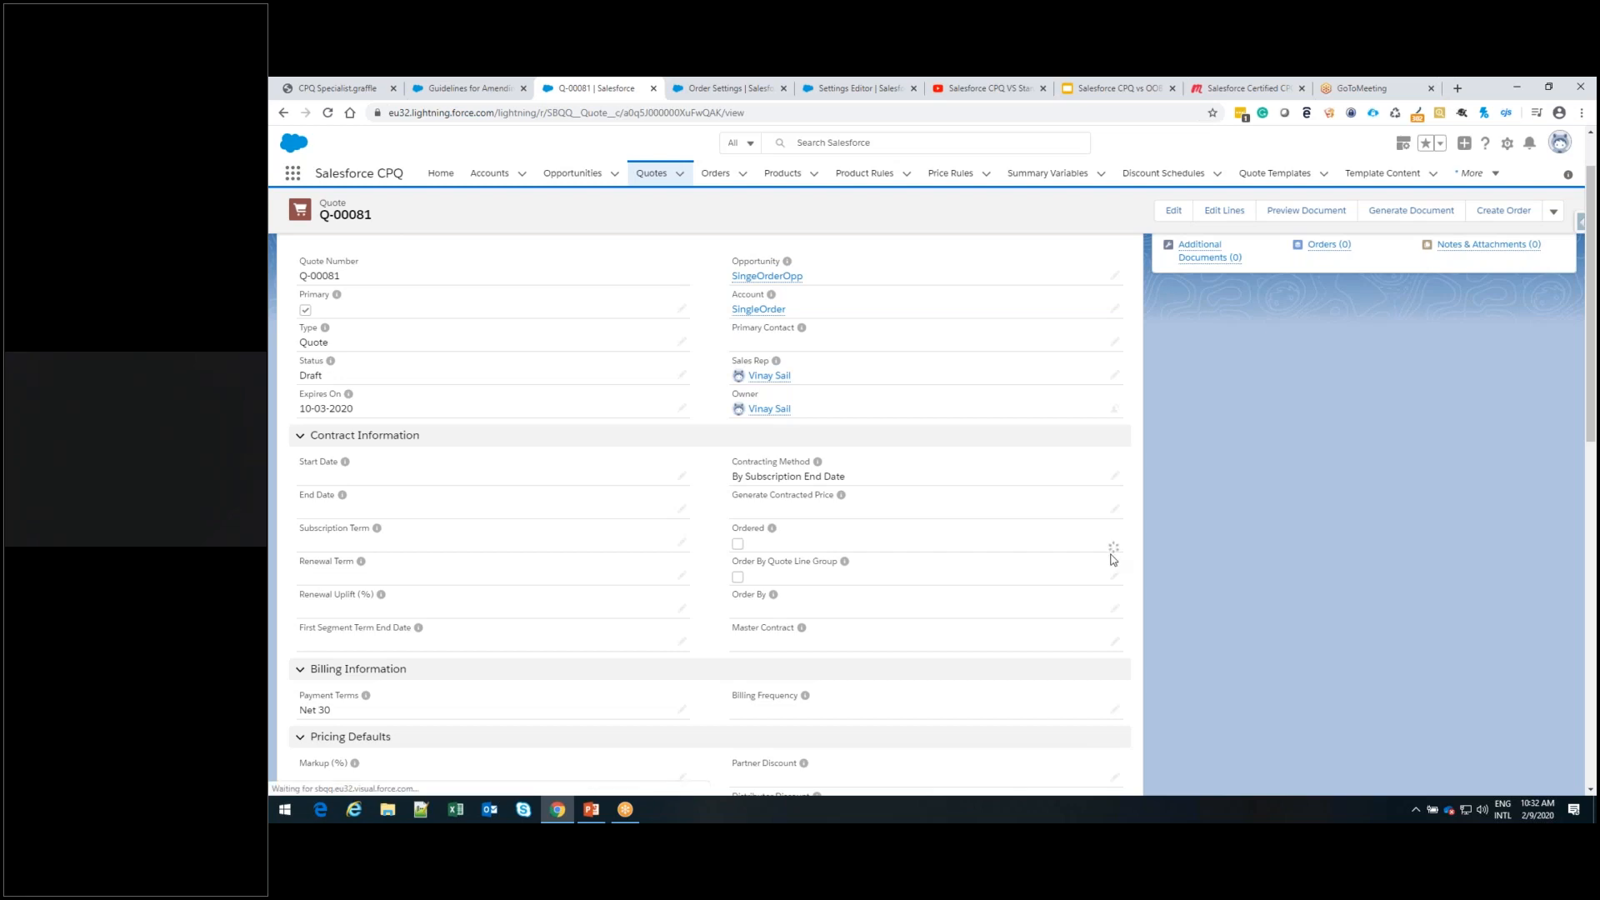
click(727, 542)
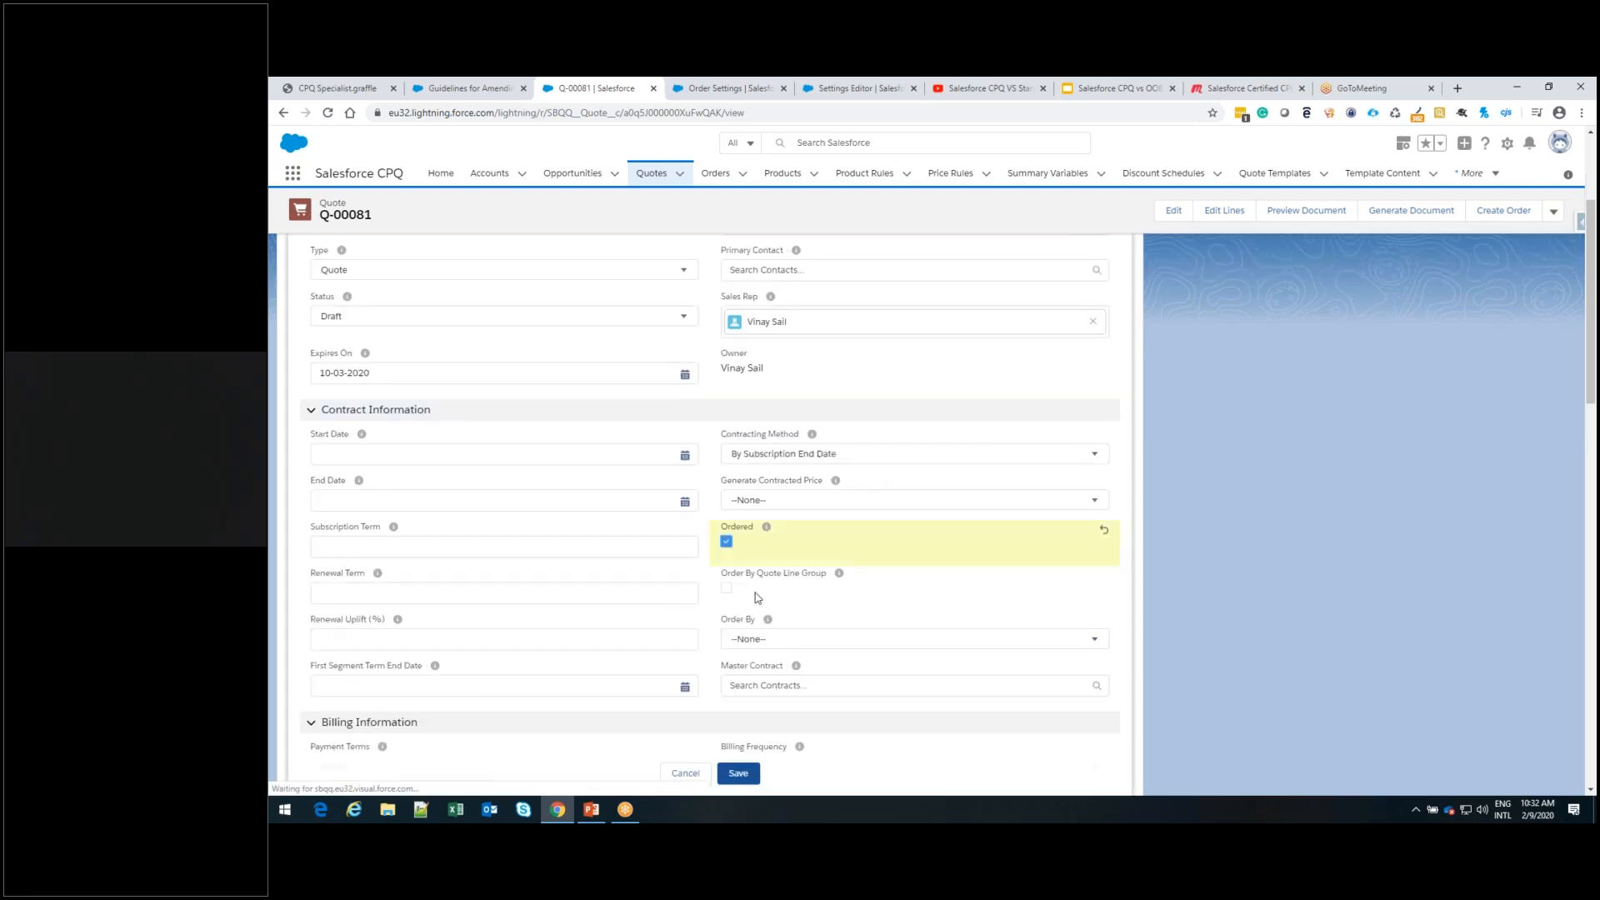
click(741, 780)
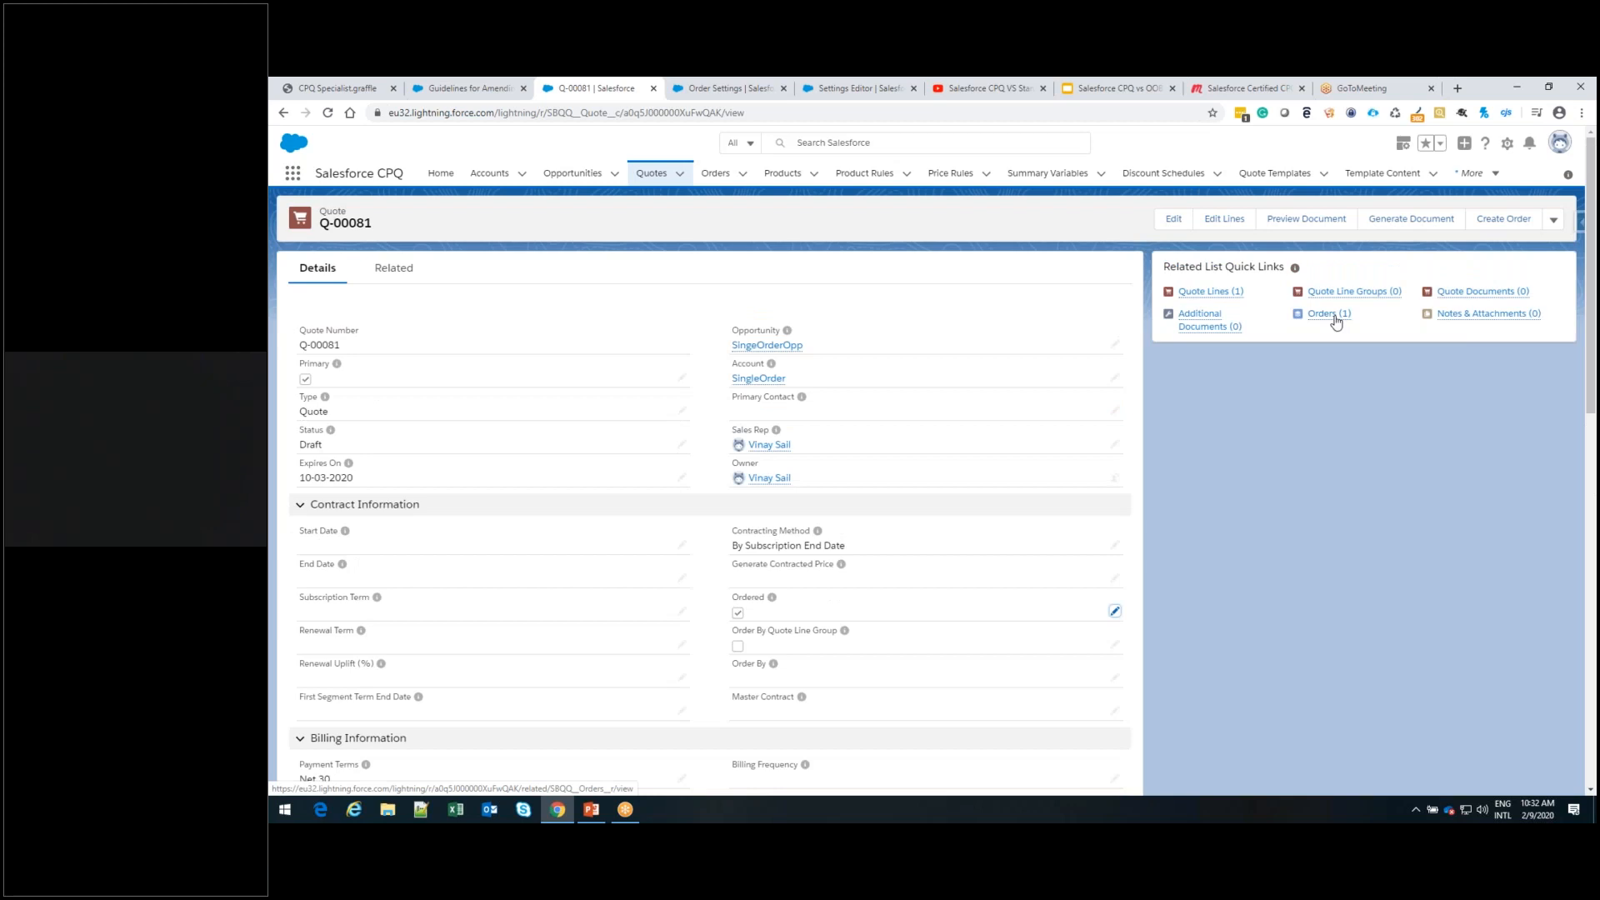
Open the order generated from the quote and examine its order products
click(1333, 316)
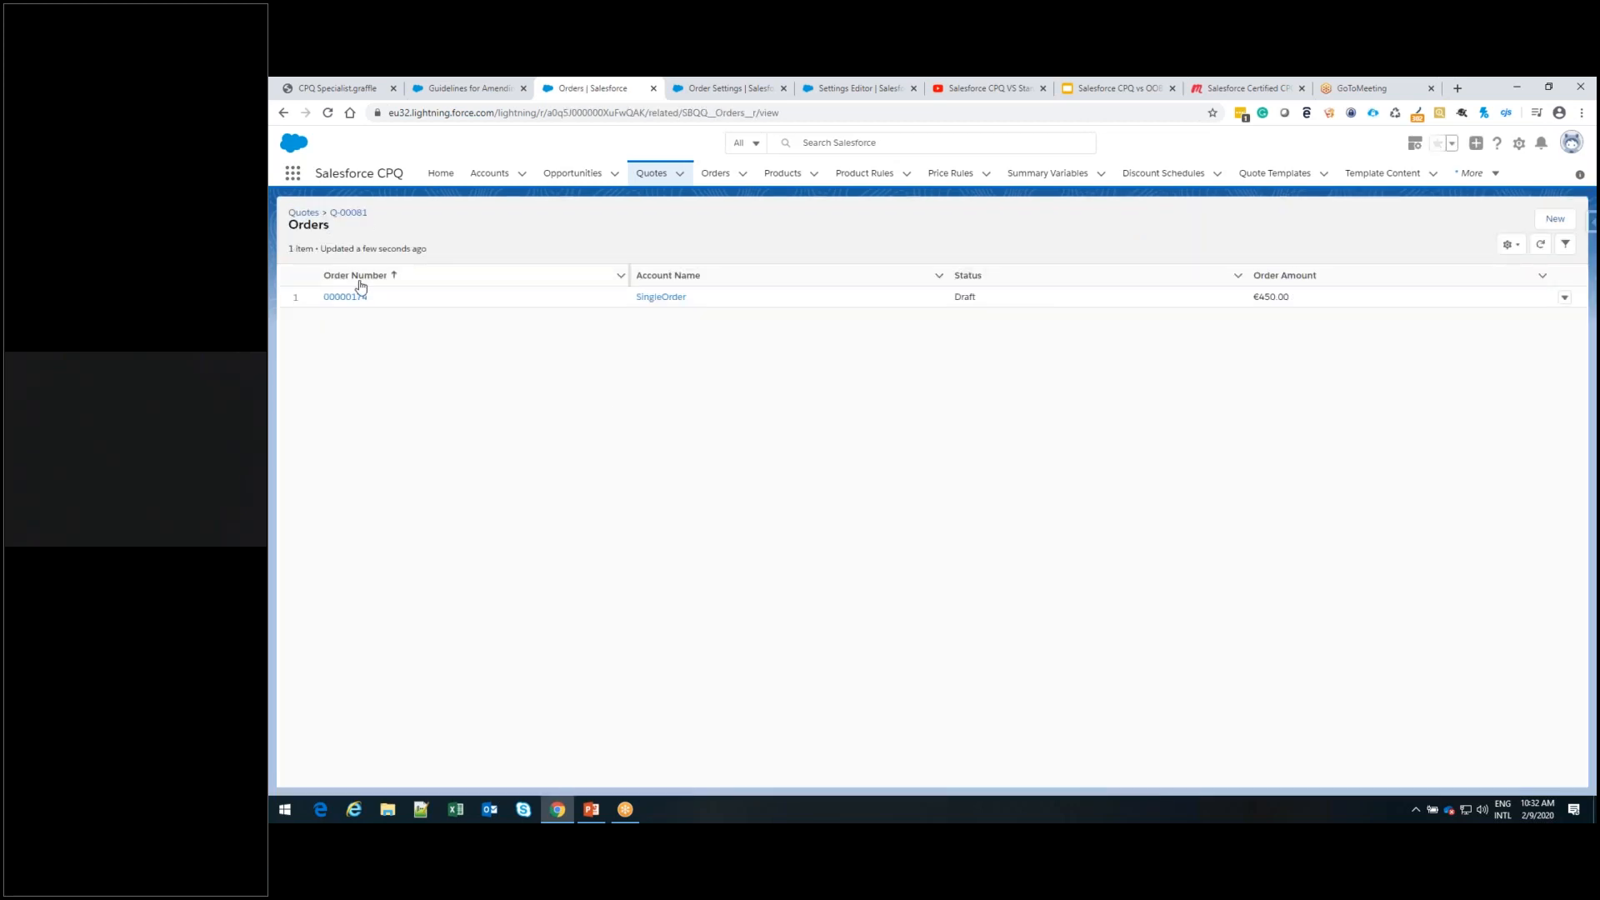
click(350, 300)
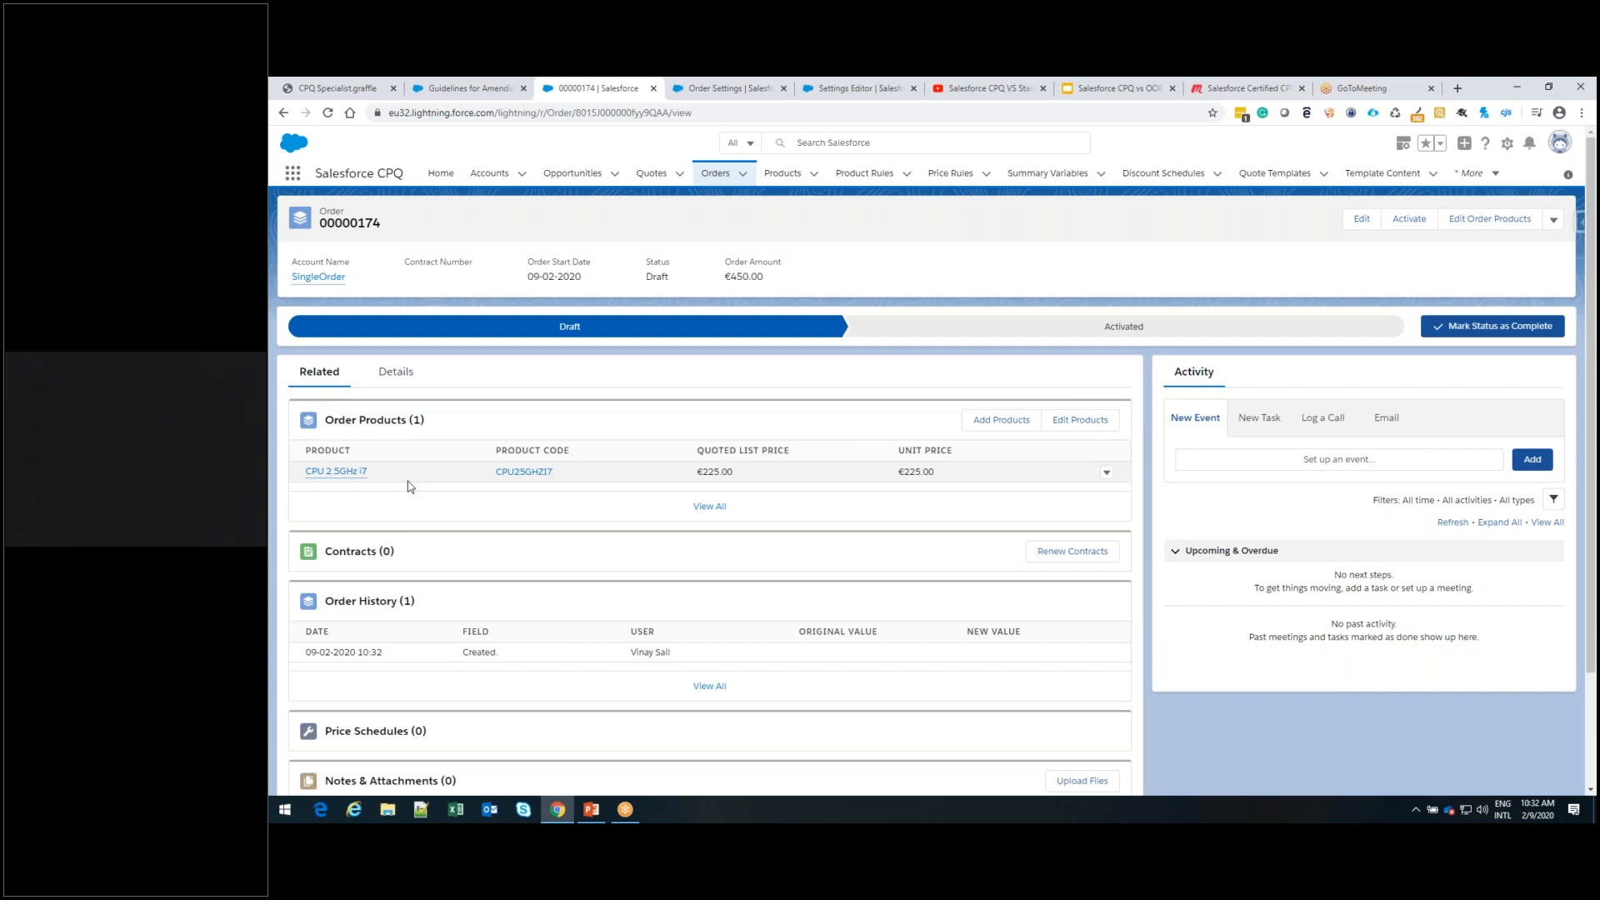
mouse_move(341, 476)
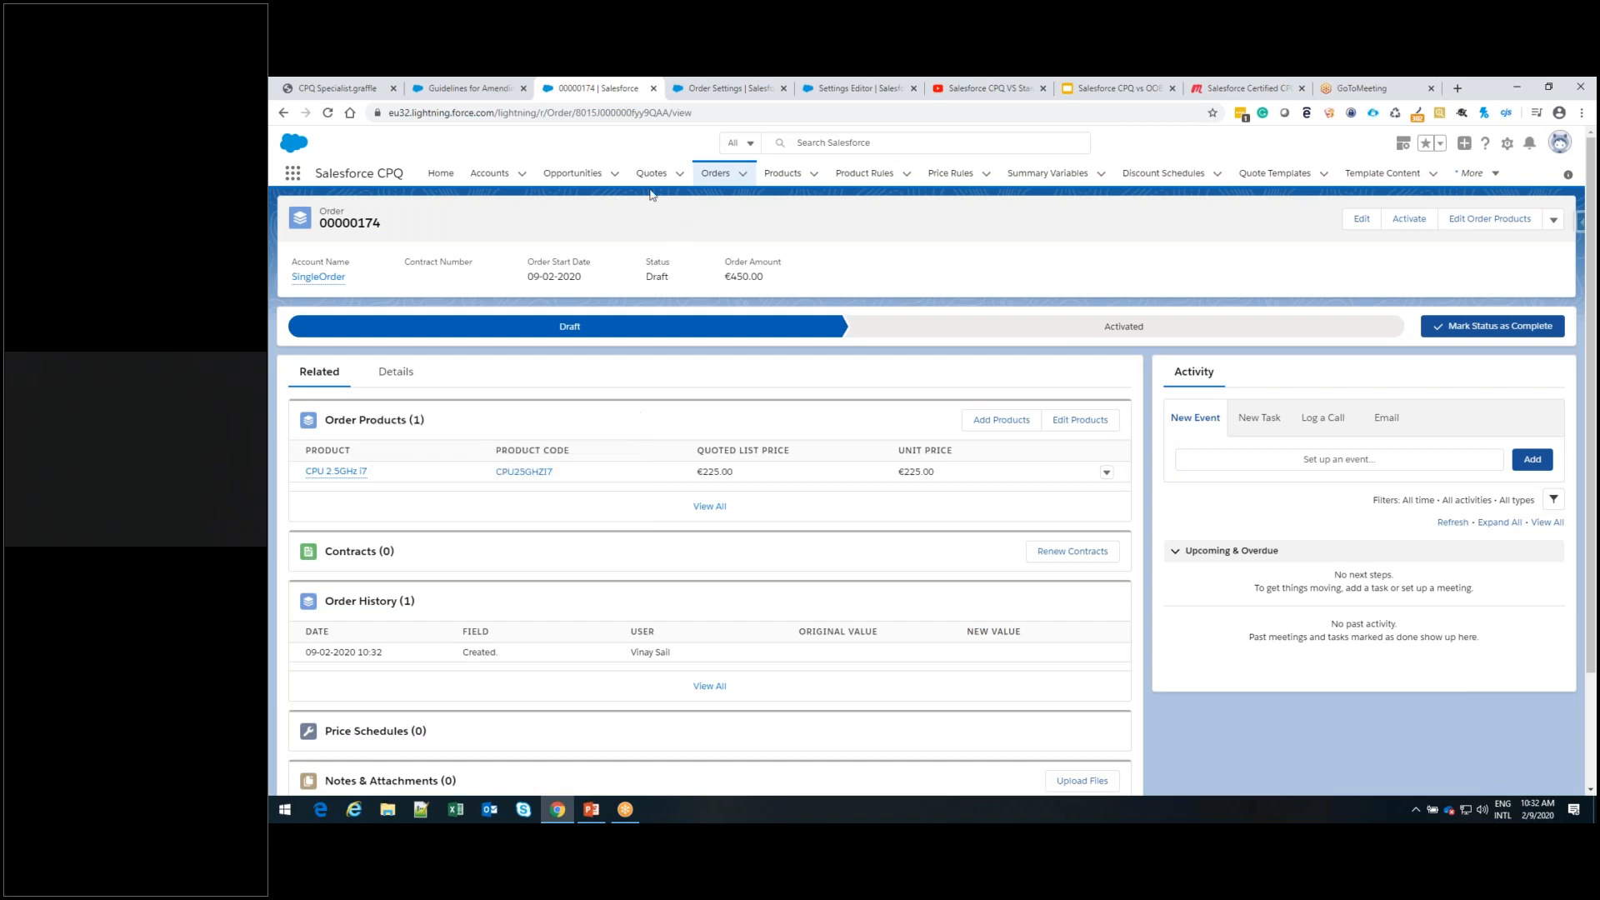
Return to the SingeOrderOpp quote, try to create a second order from it, and discard the new order form
click(651, 177)
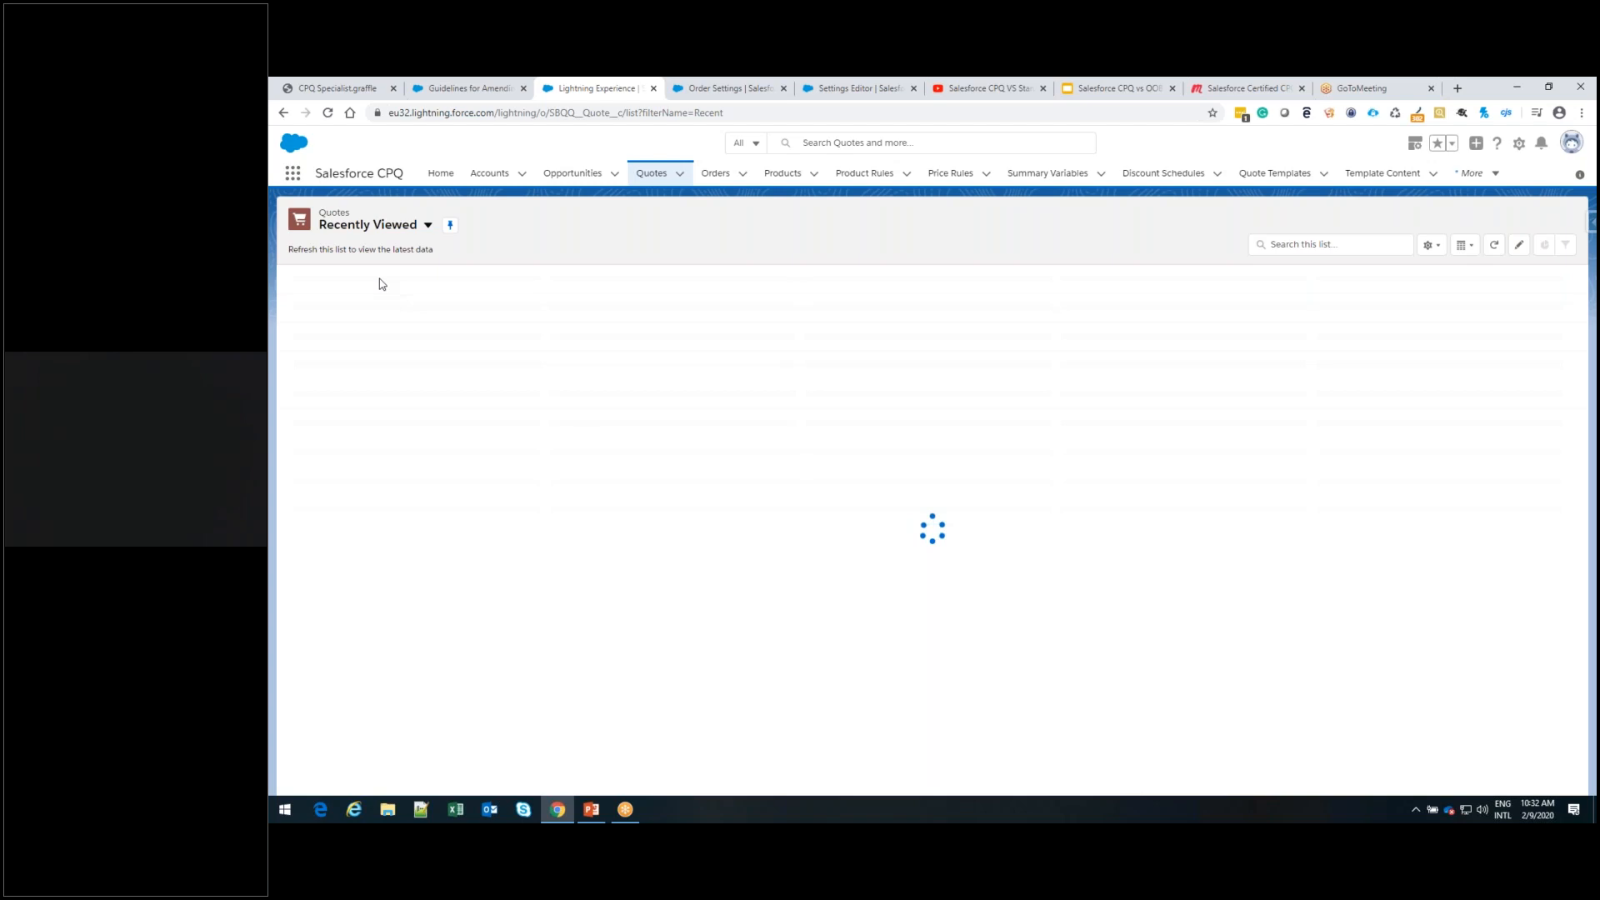
click(364, 299)
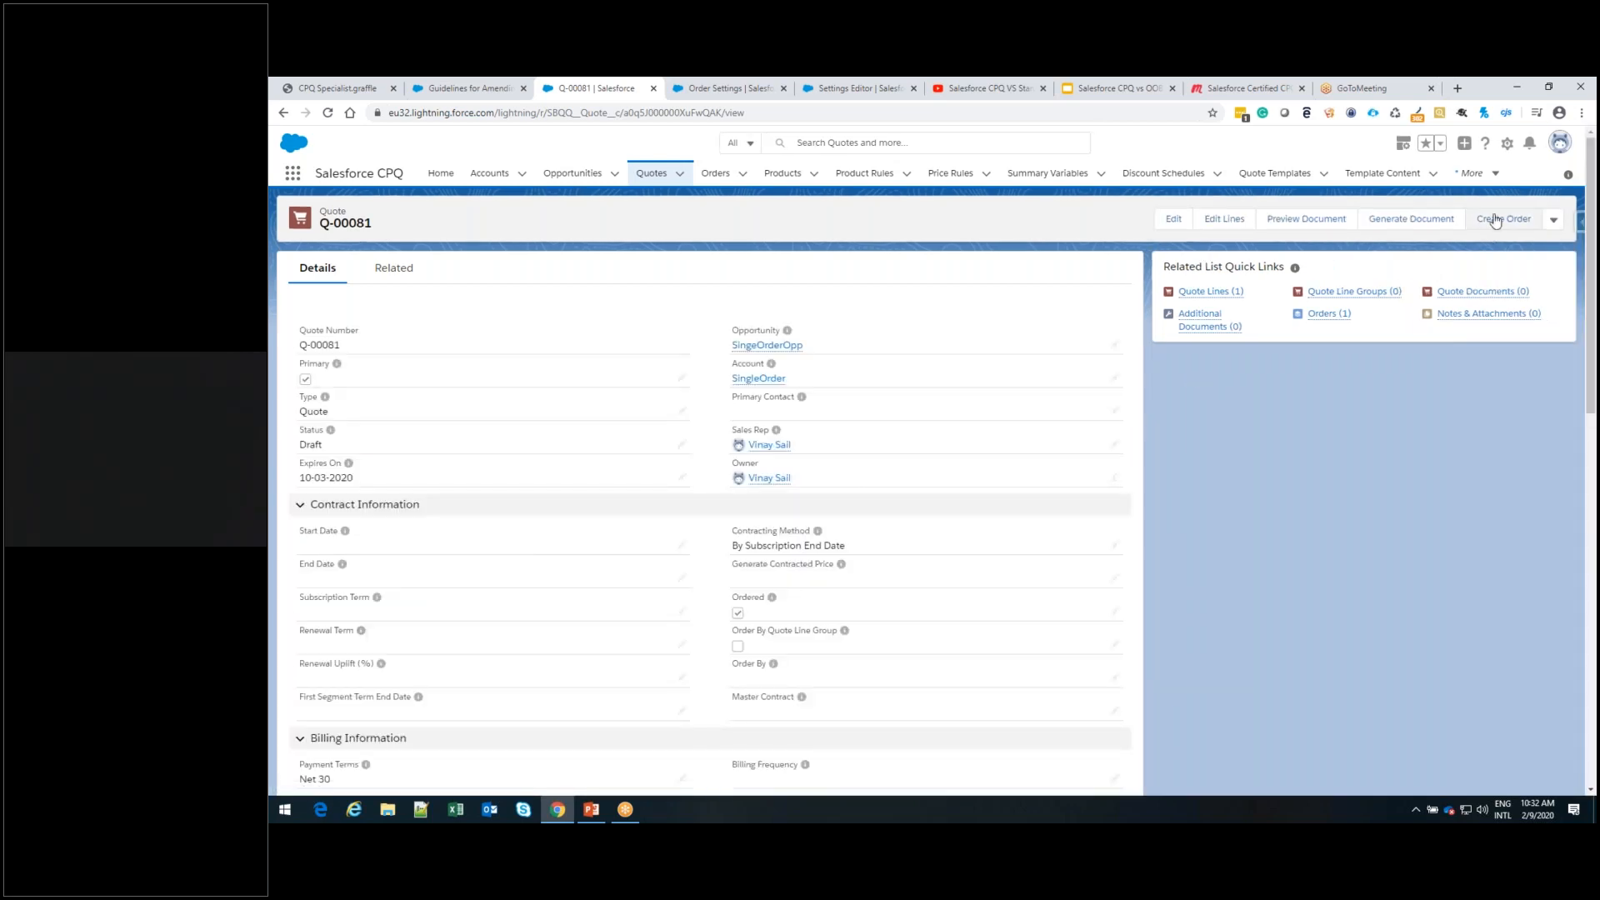
click(1497, 221)
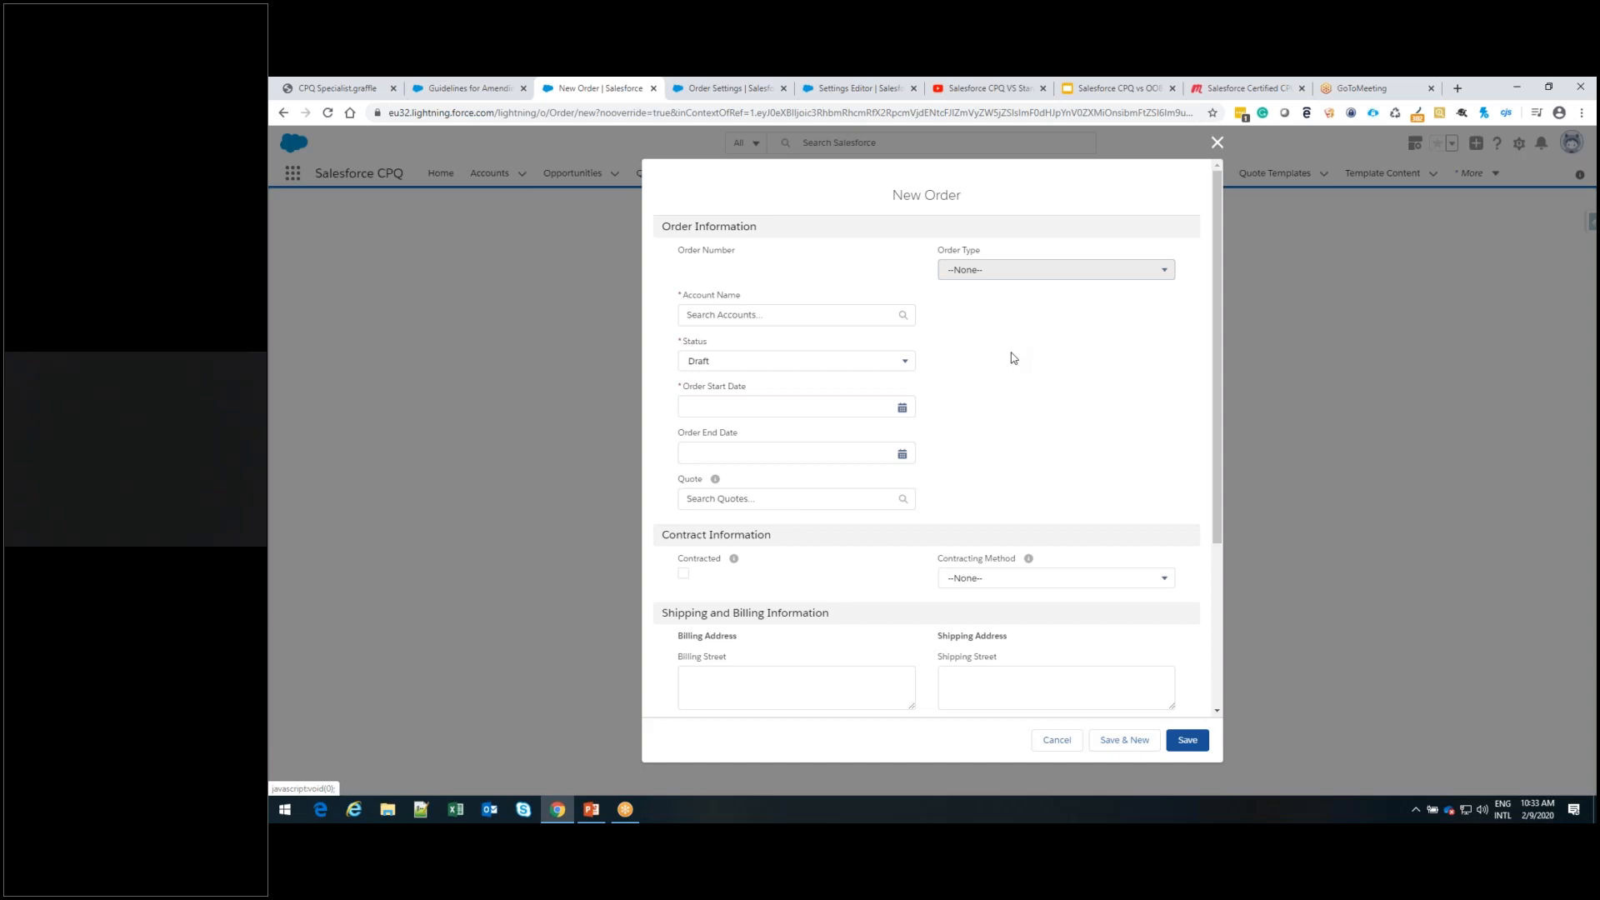
click(1217, 147)
Reopen the ordered quote, try again to create another order, examine the new order form's fields, and close it without saving
click(652, 174)
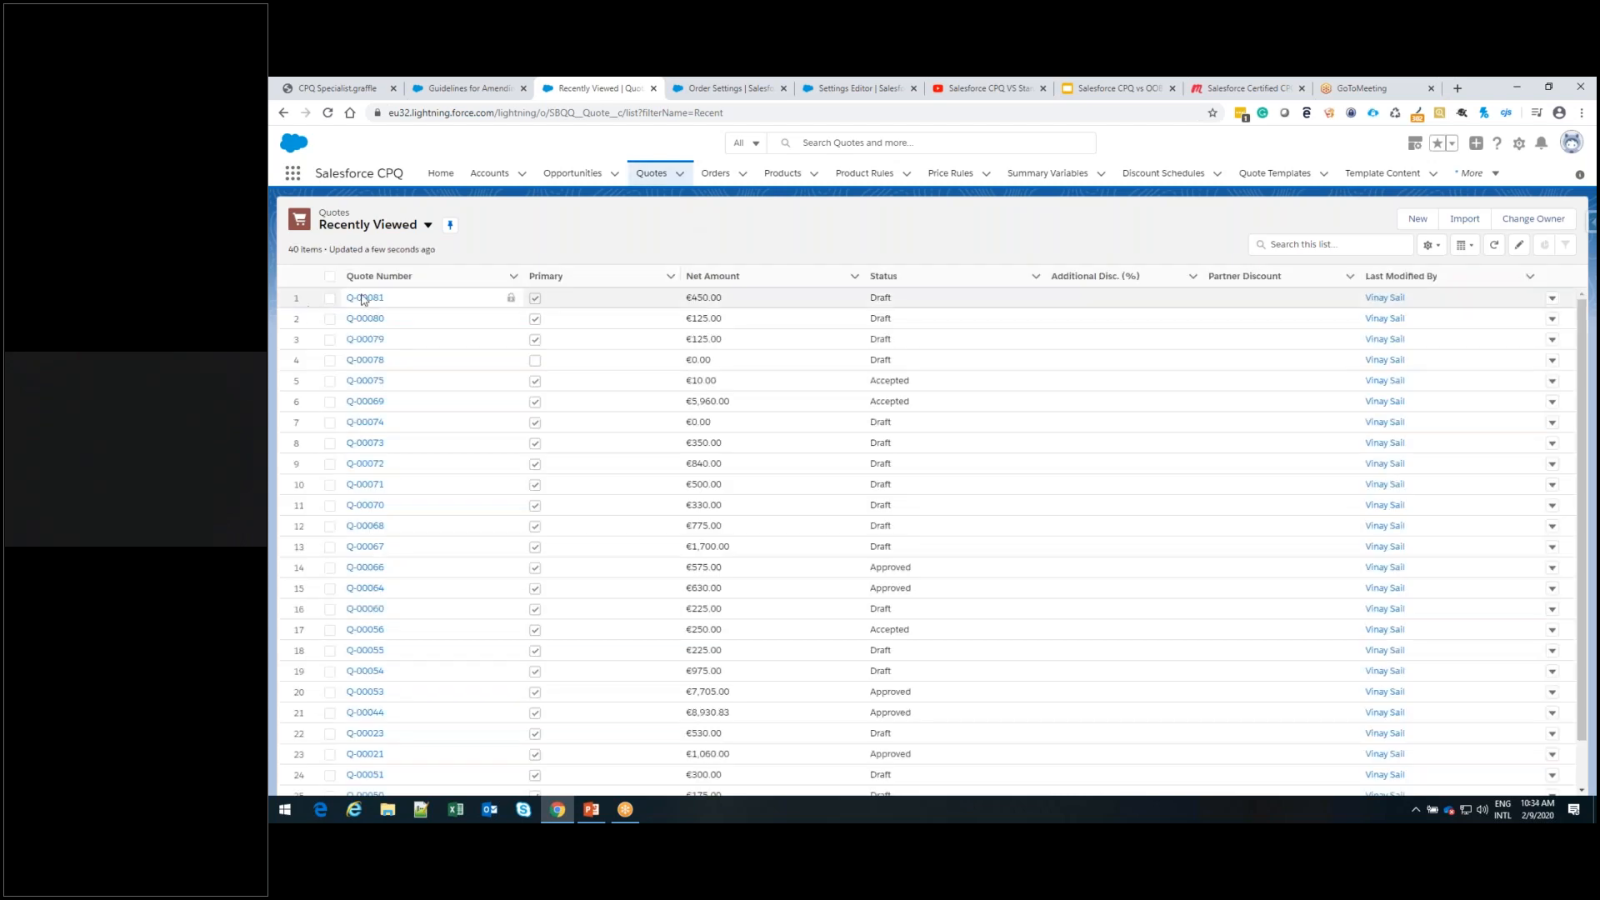
click(364, 300)
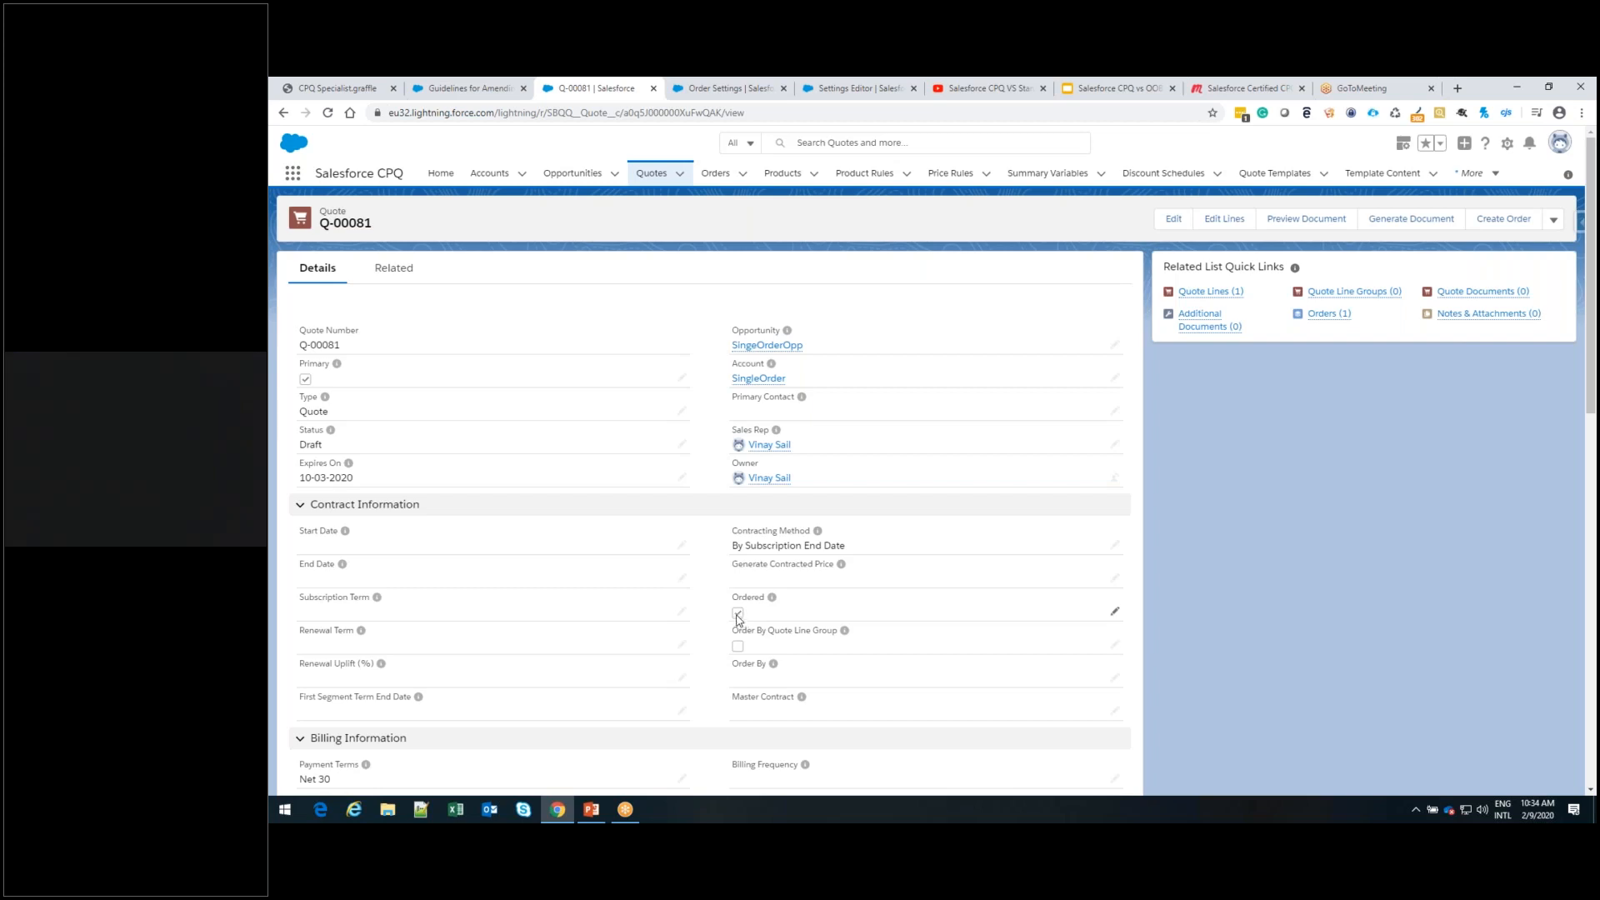
click(1501, 224)
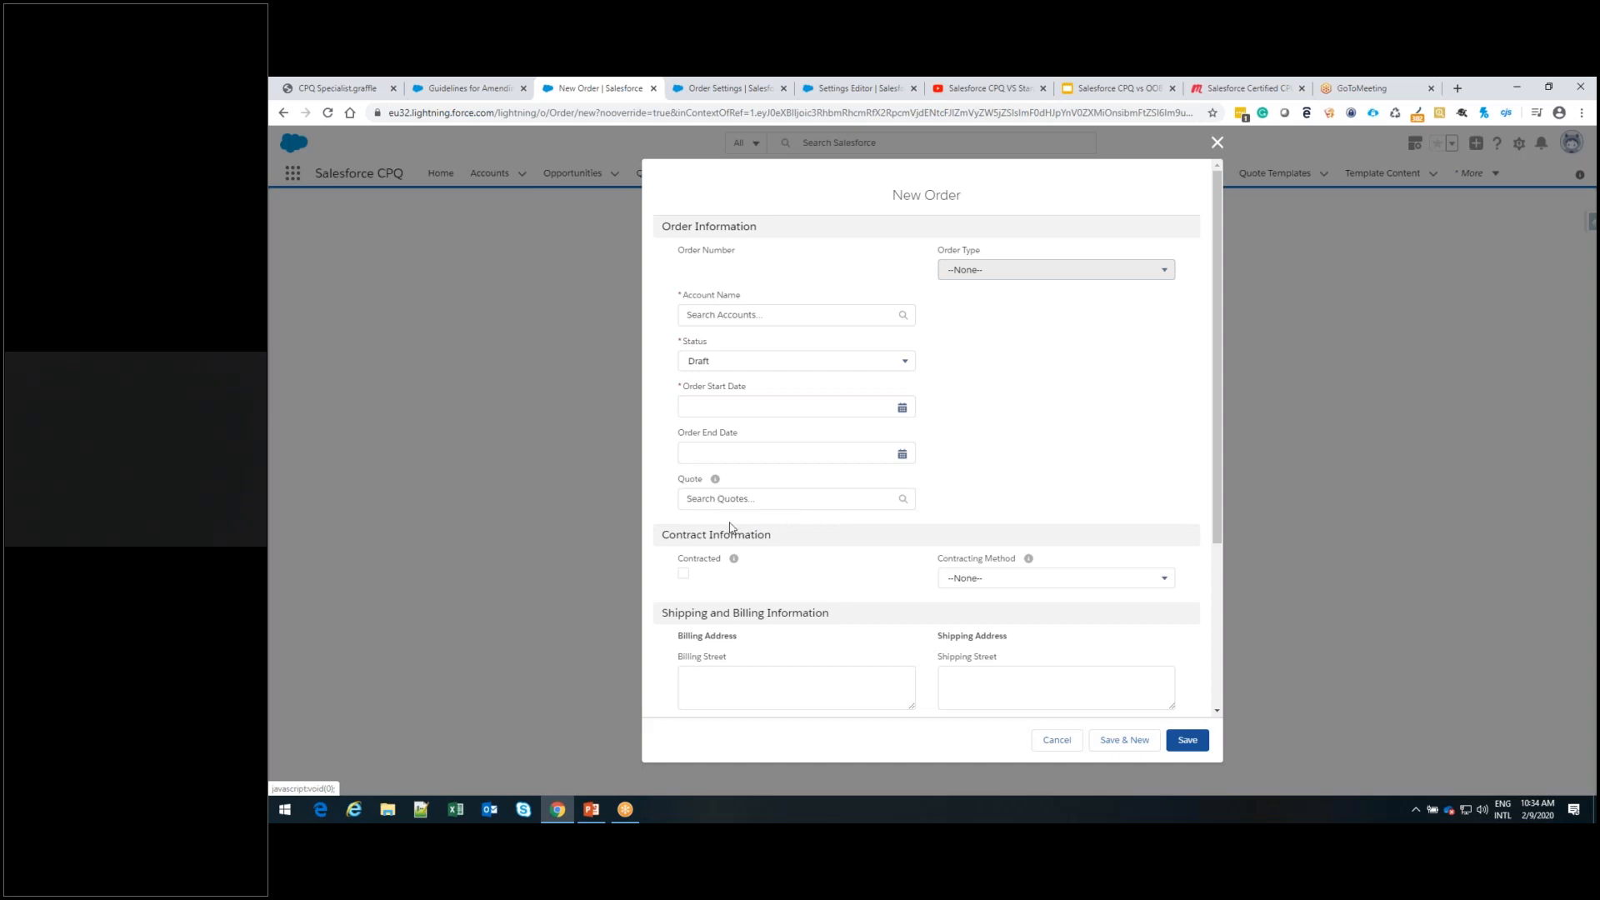
scroll(730, 527, down, 3)
scroll(730, 526, up, 3)
click(1216, 144)
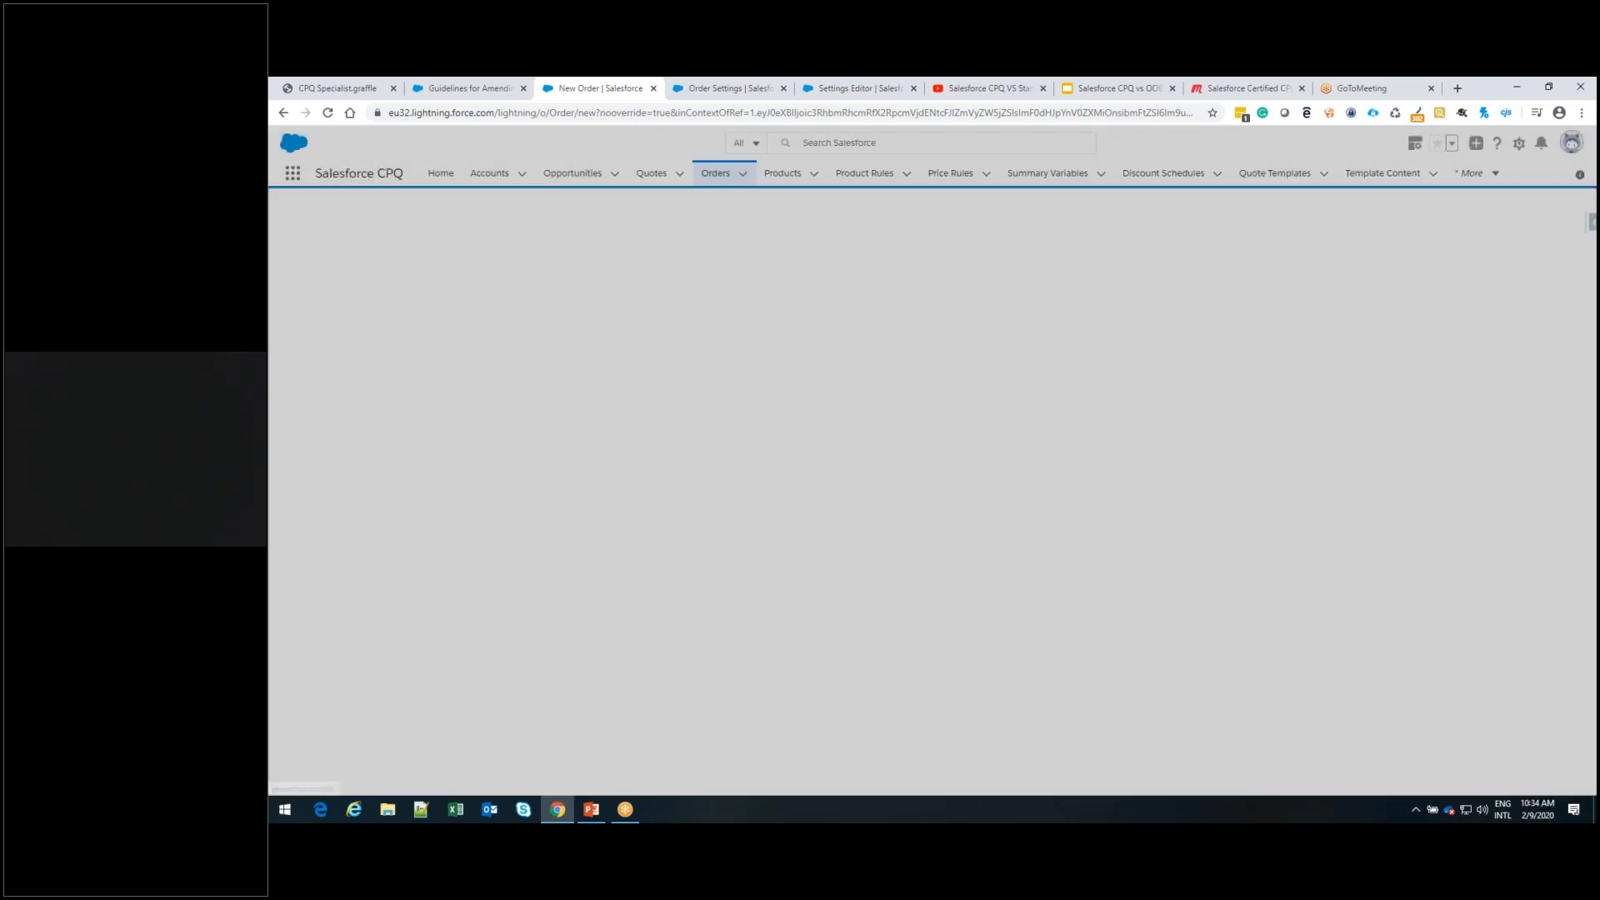
Switch to PowerPoint to view the "Multiple Orders: Edit Order Product Quantities" slide, and return to Salesforce in the browser
click(483, 179)
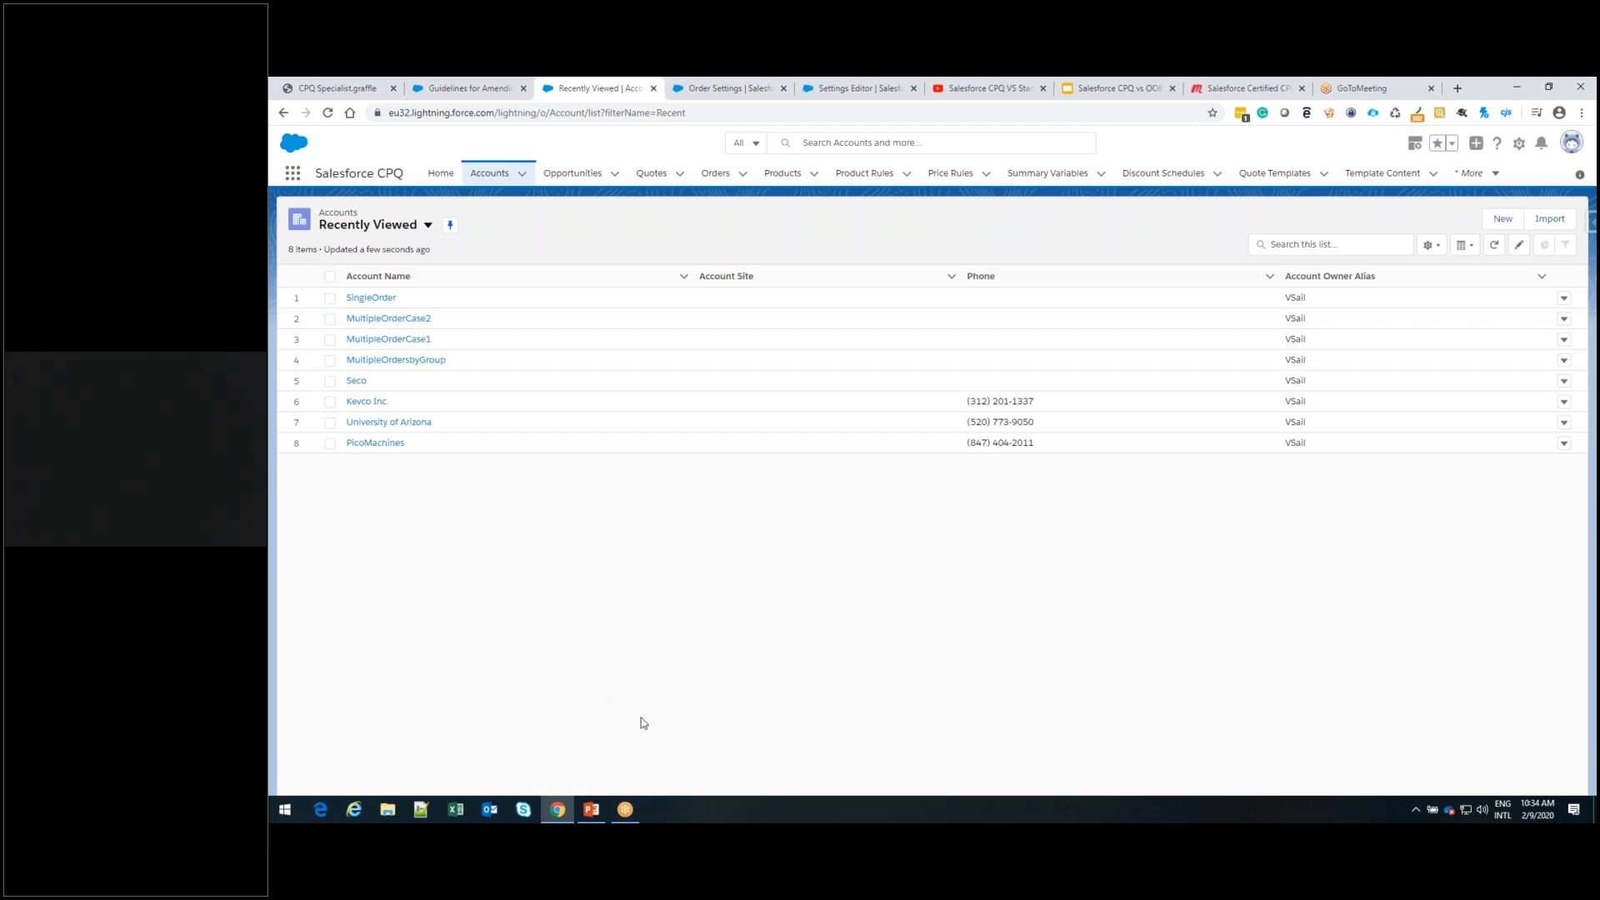
click(591, 811)
click(386, 752)
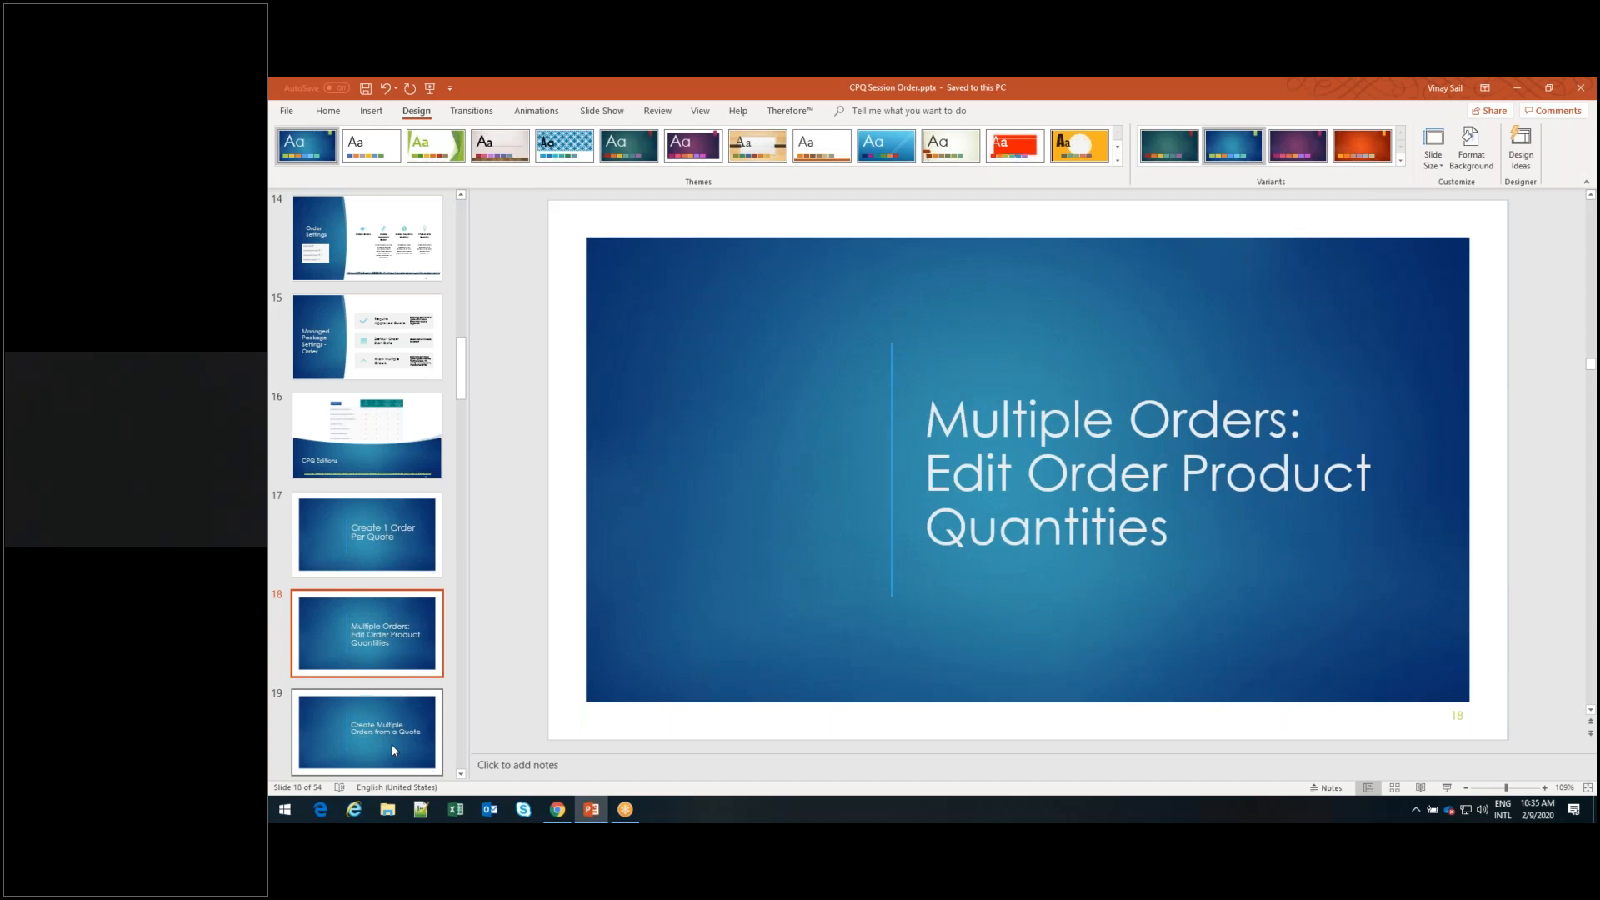
key(alt+Tab)
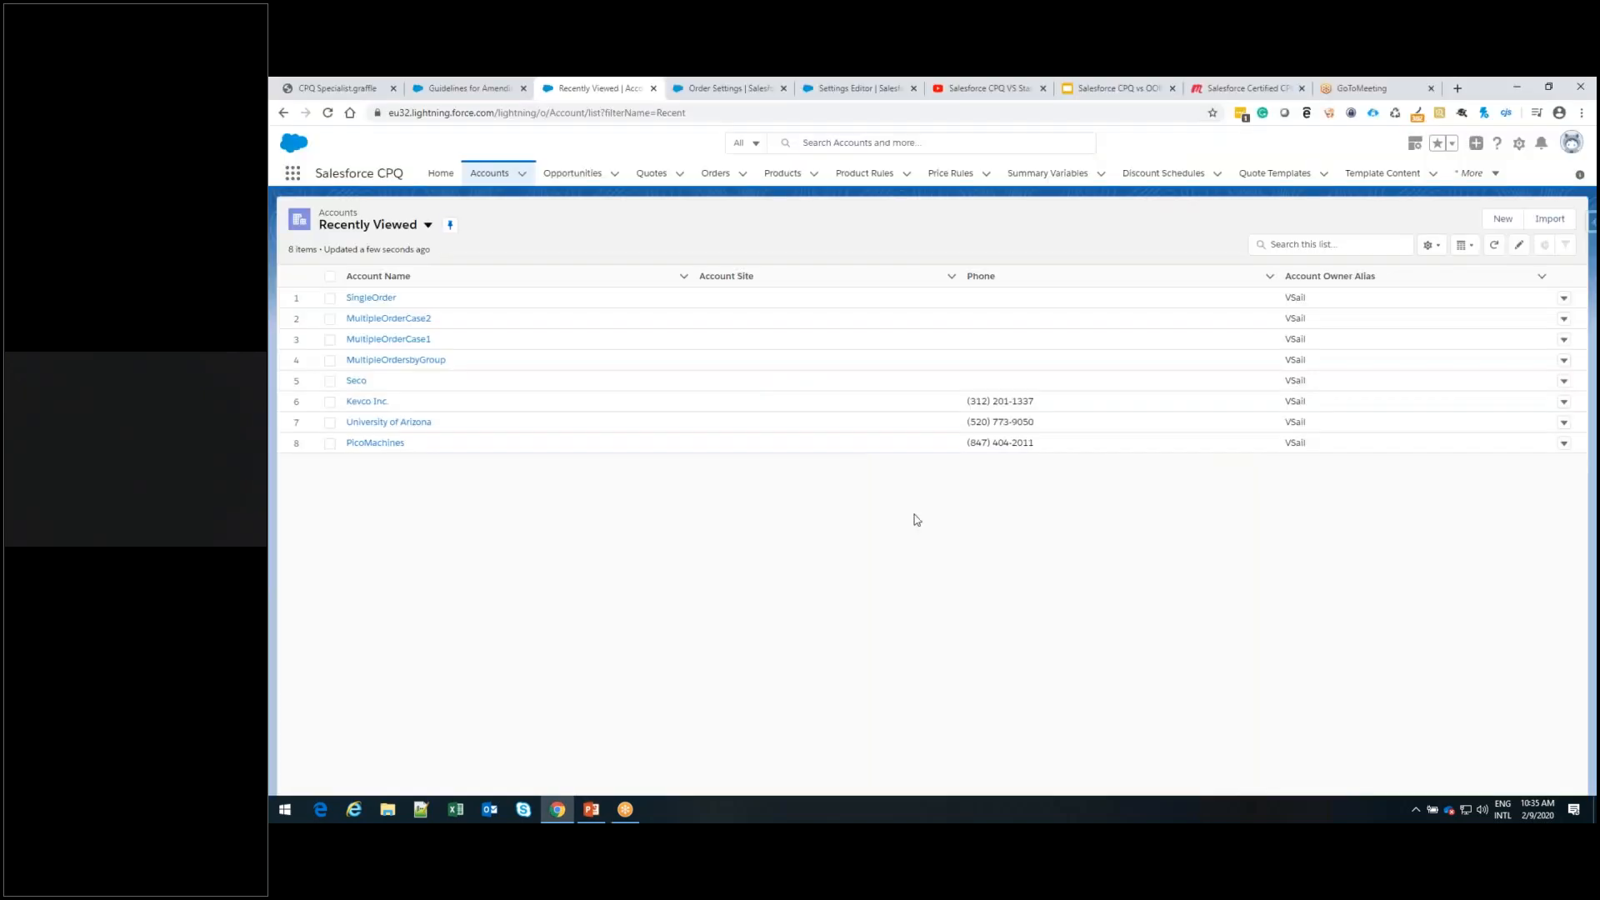
Enable Allow Multiple Orders in the Salesforce CPQ package's order settings and save the change
click(727, 97)
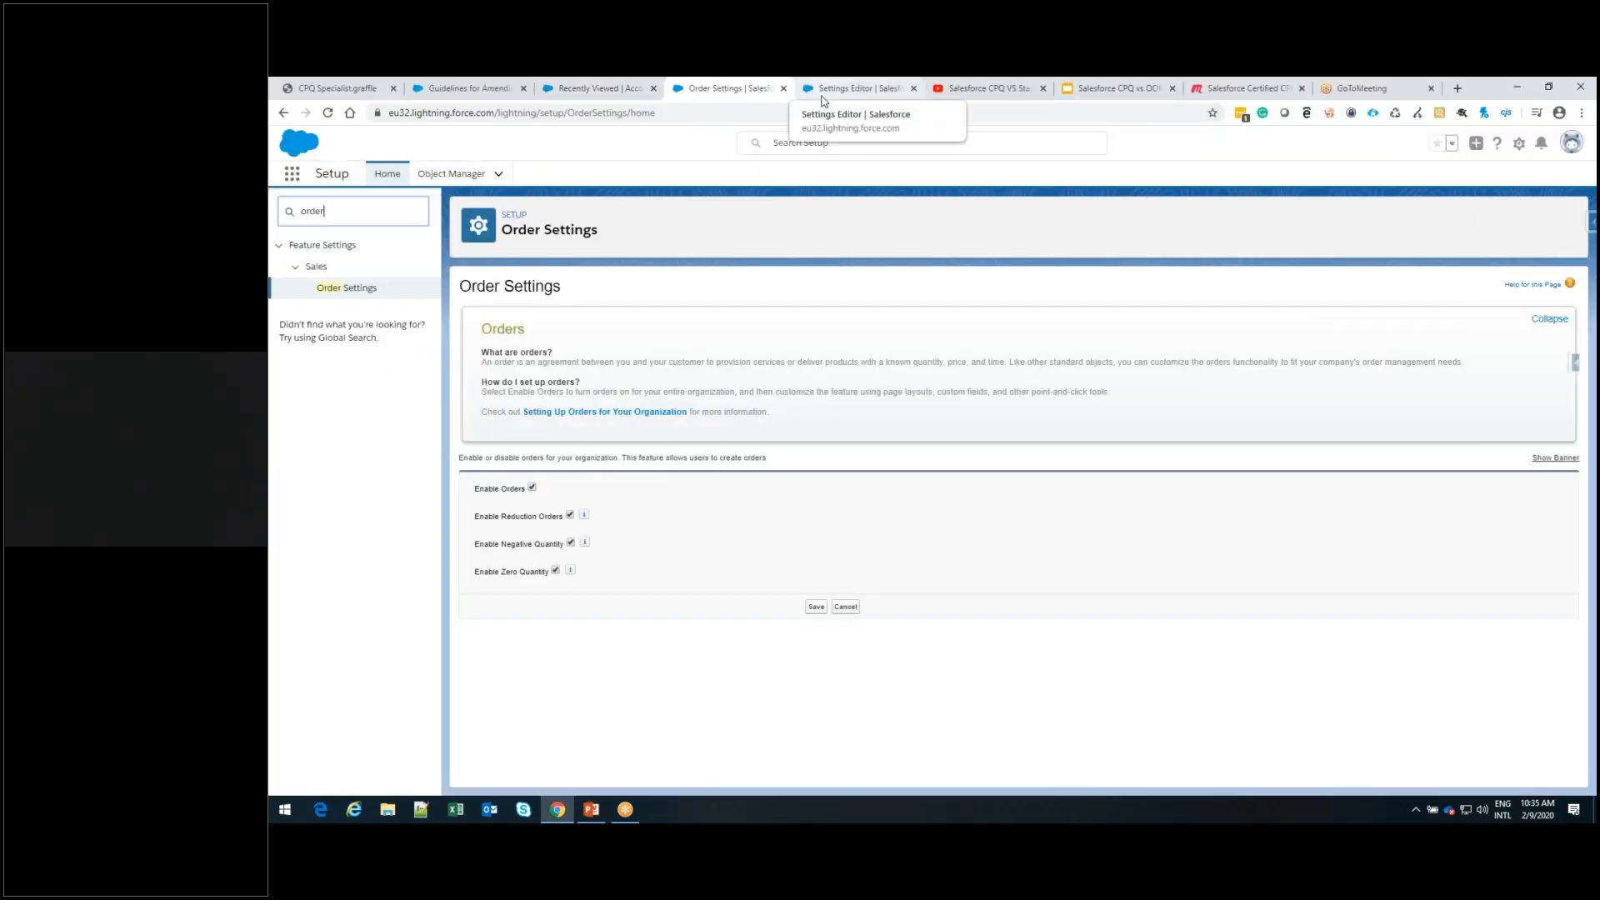
click(822, 98)
click(1176, 314)
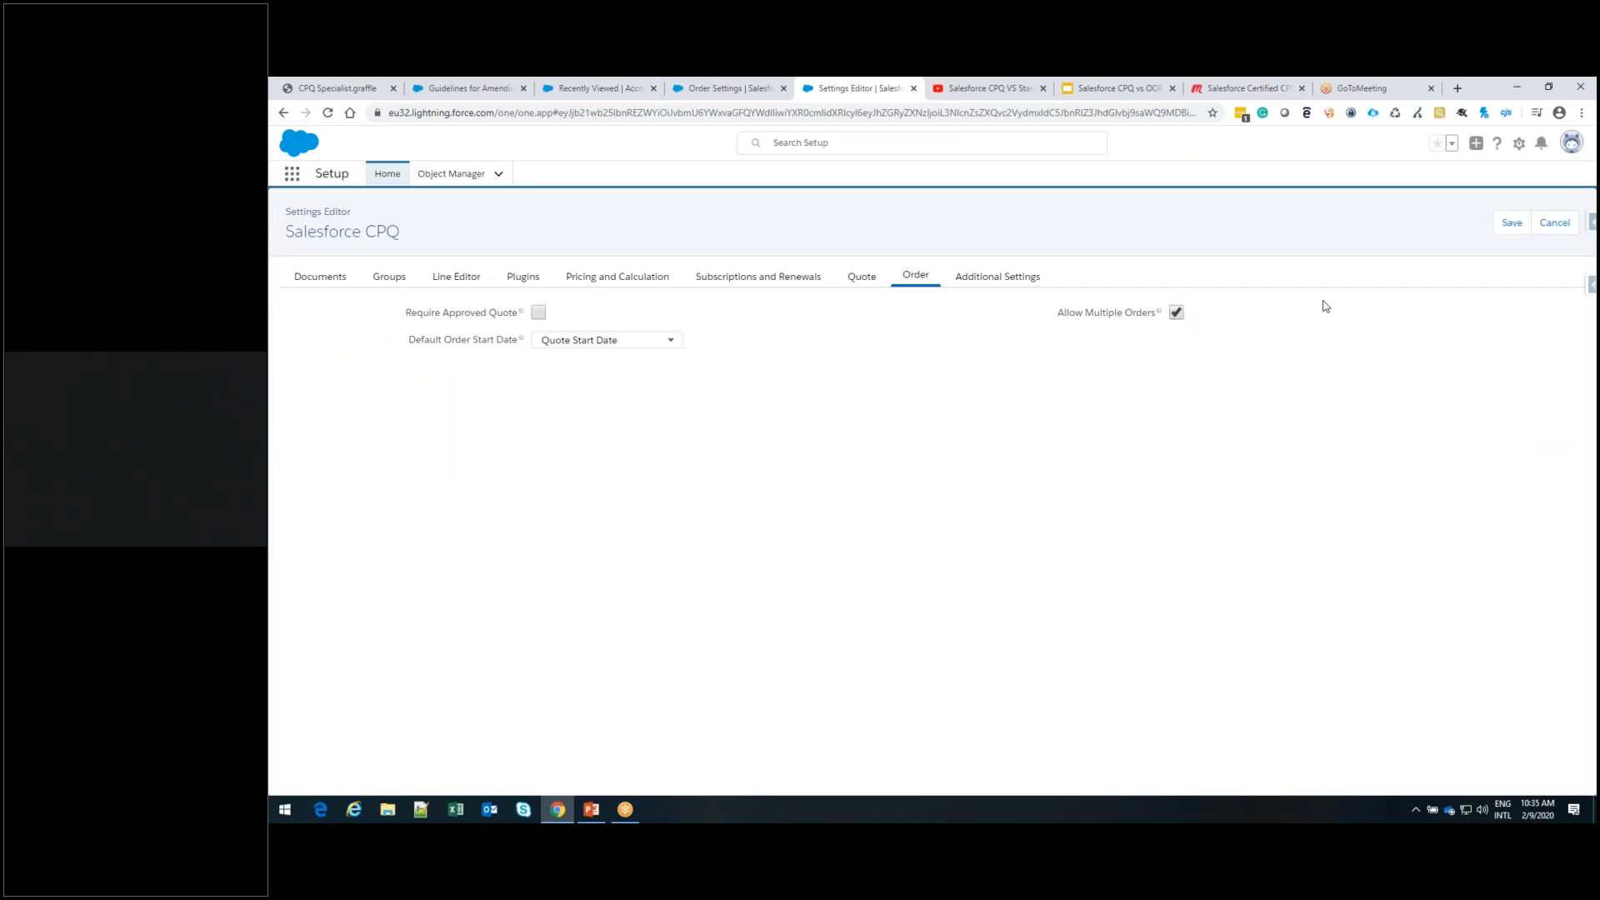
click(1512, 222)
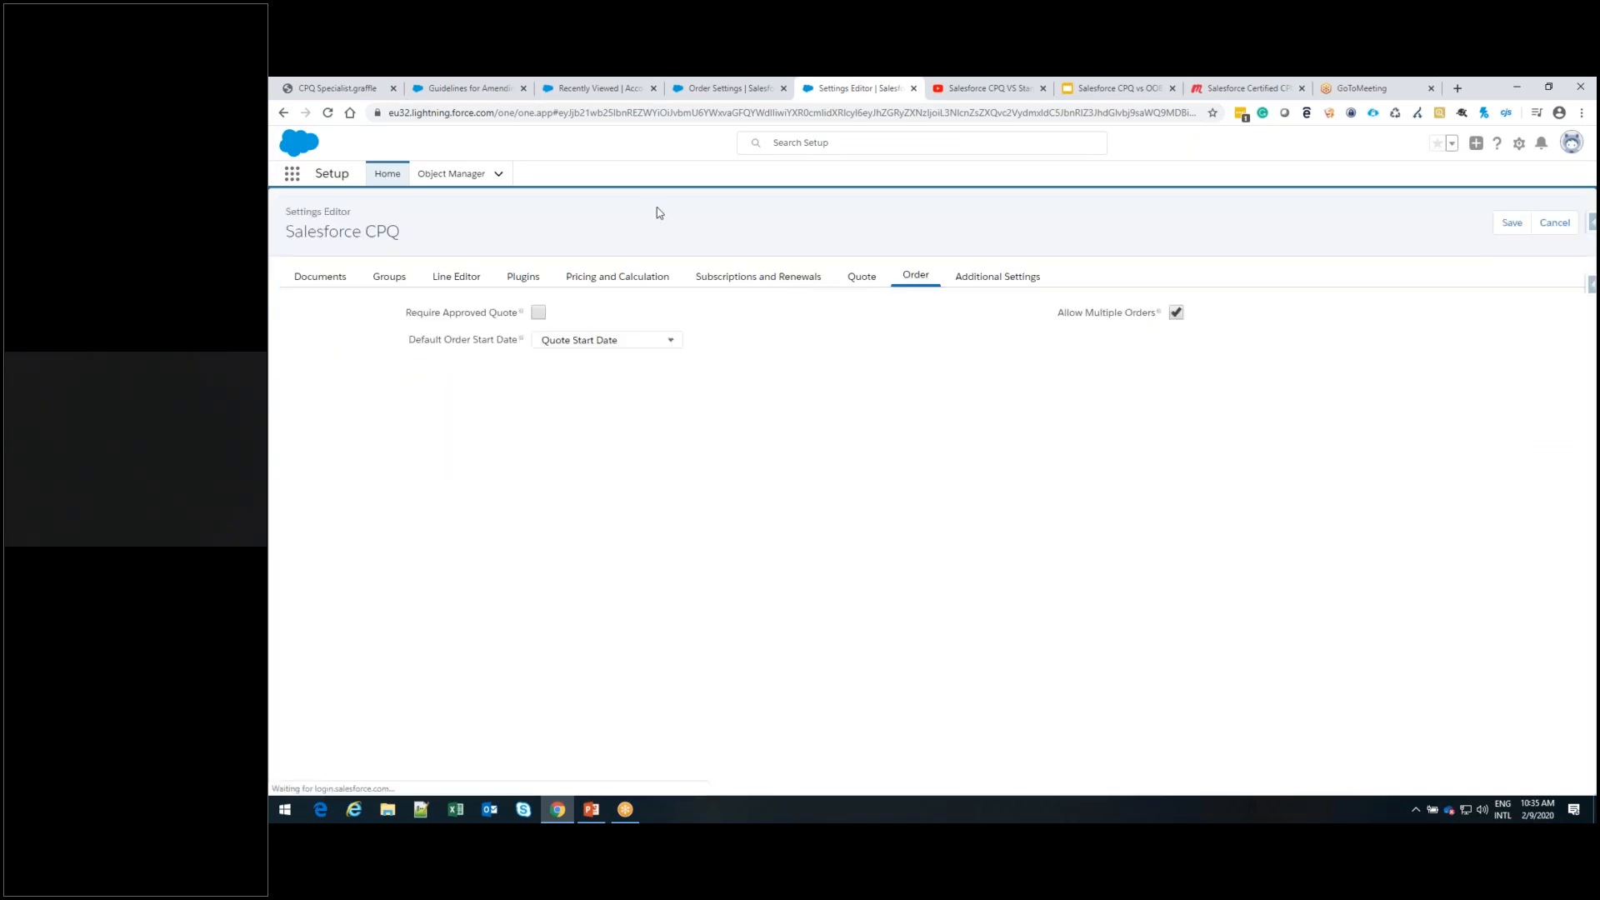
Open the MultipleOrderCase1 account and display its related opportunities
click(594, 89)
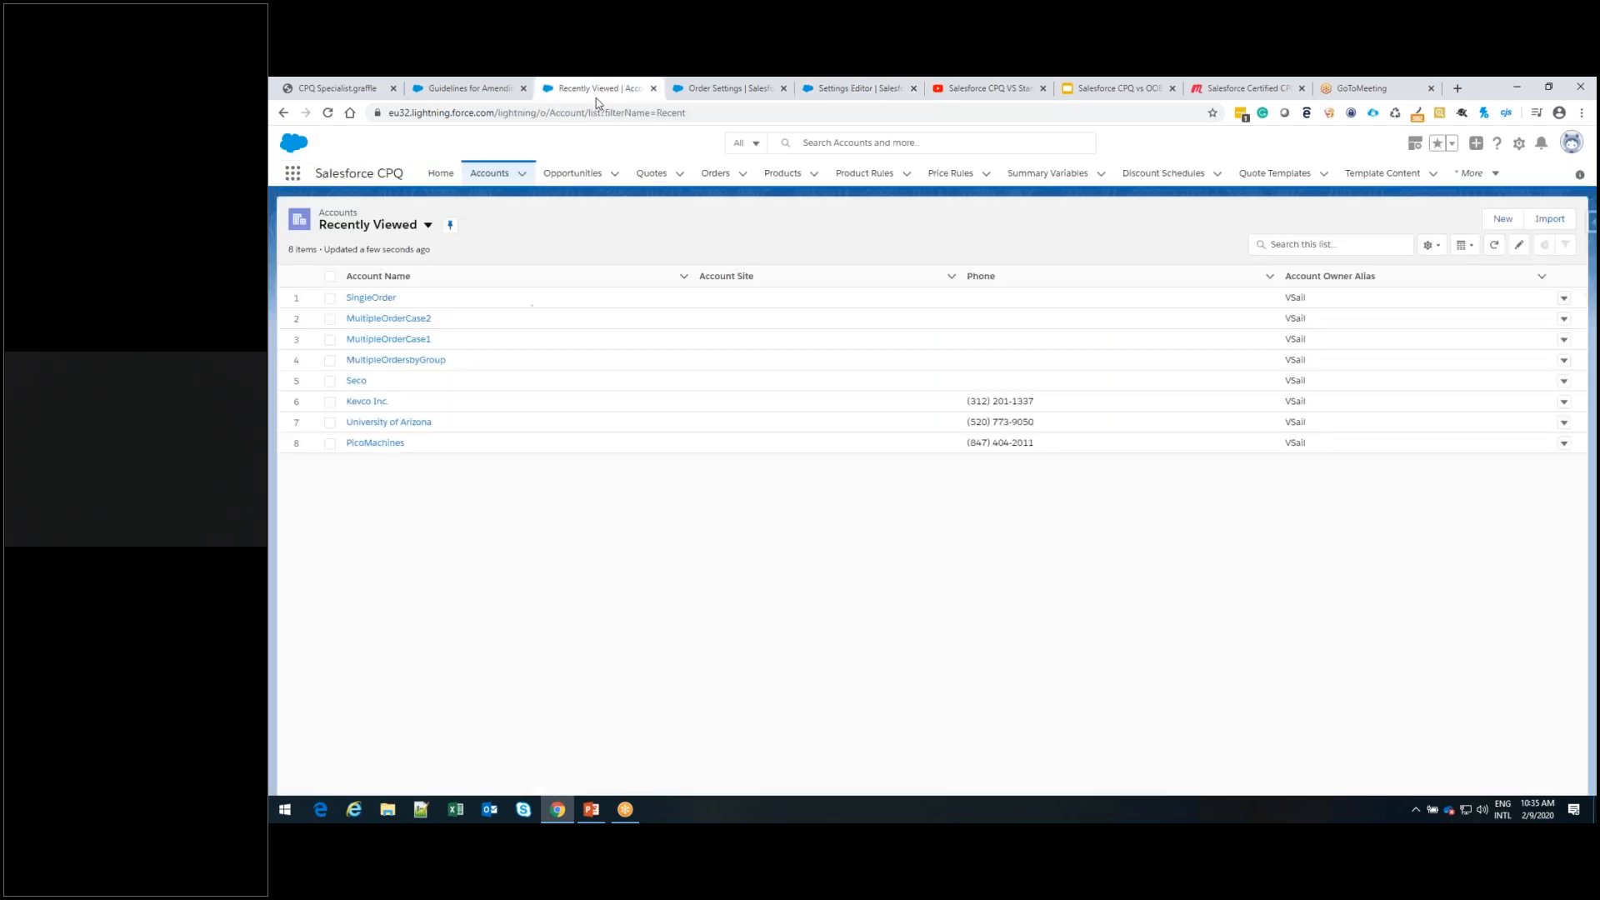
click(489, 173)
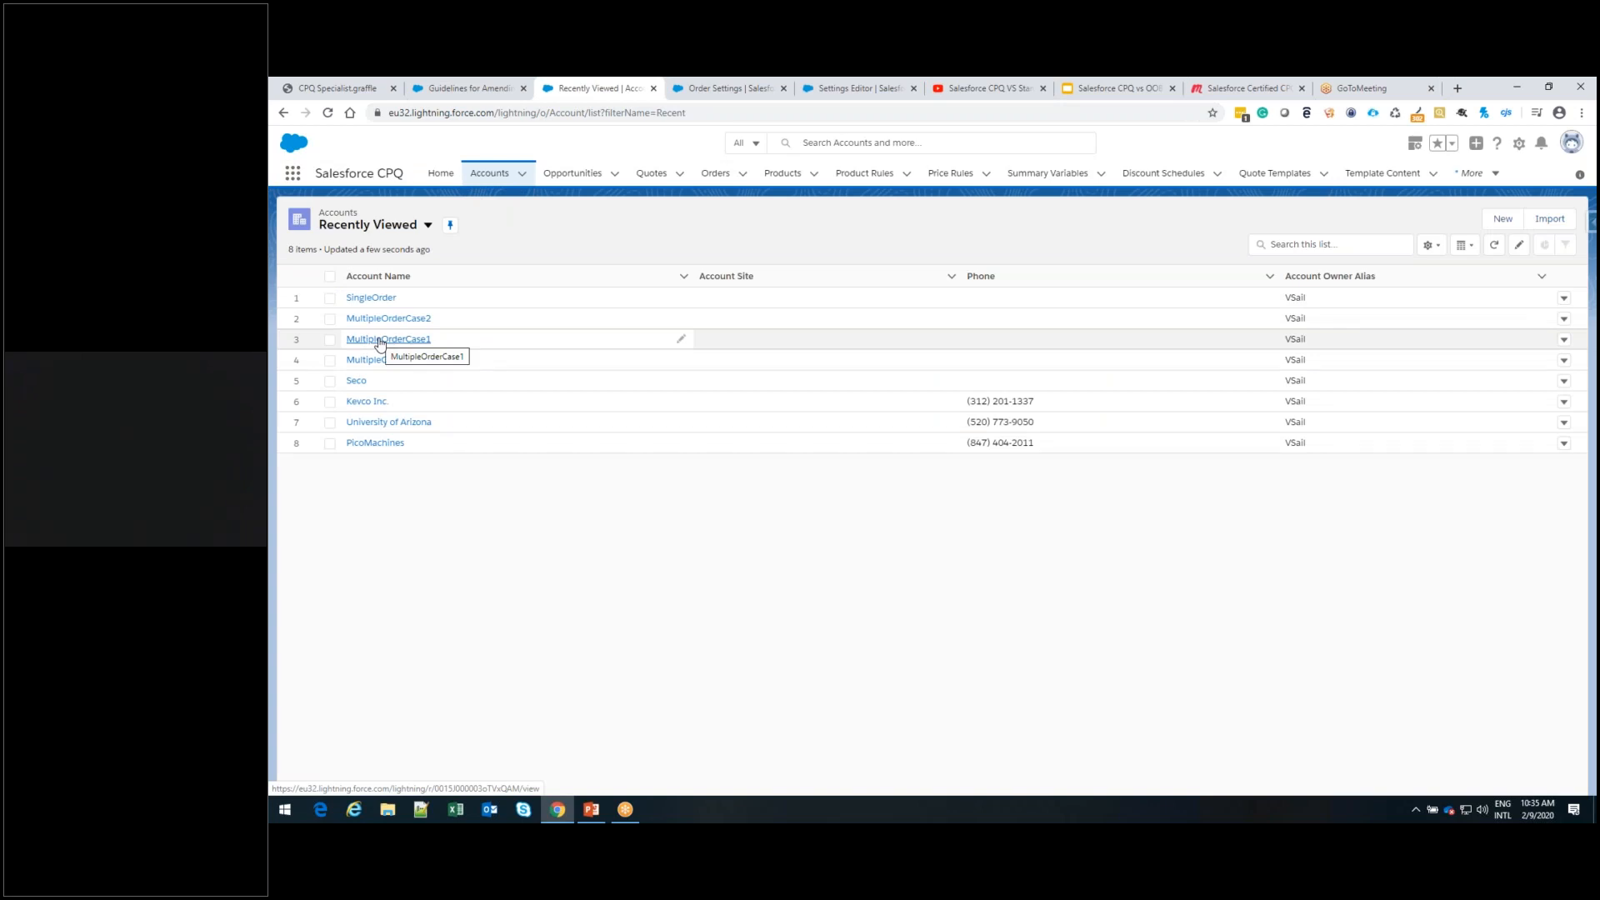
click(379, 340)
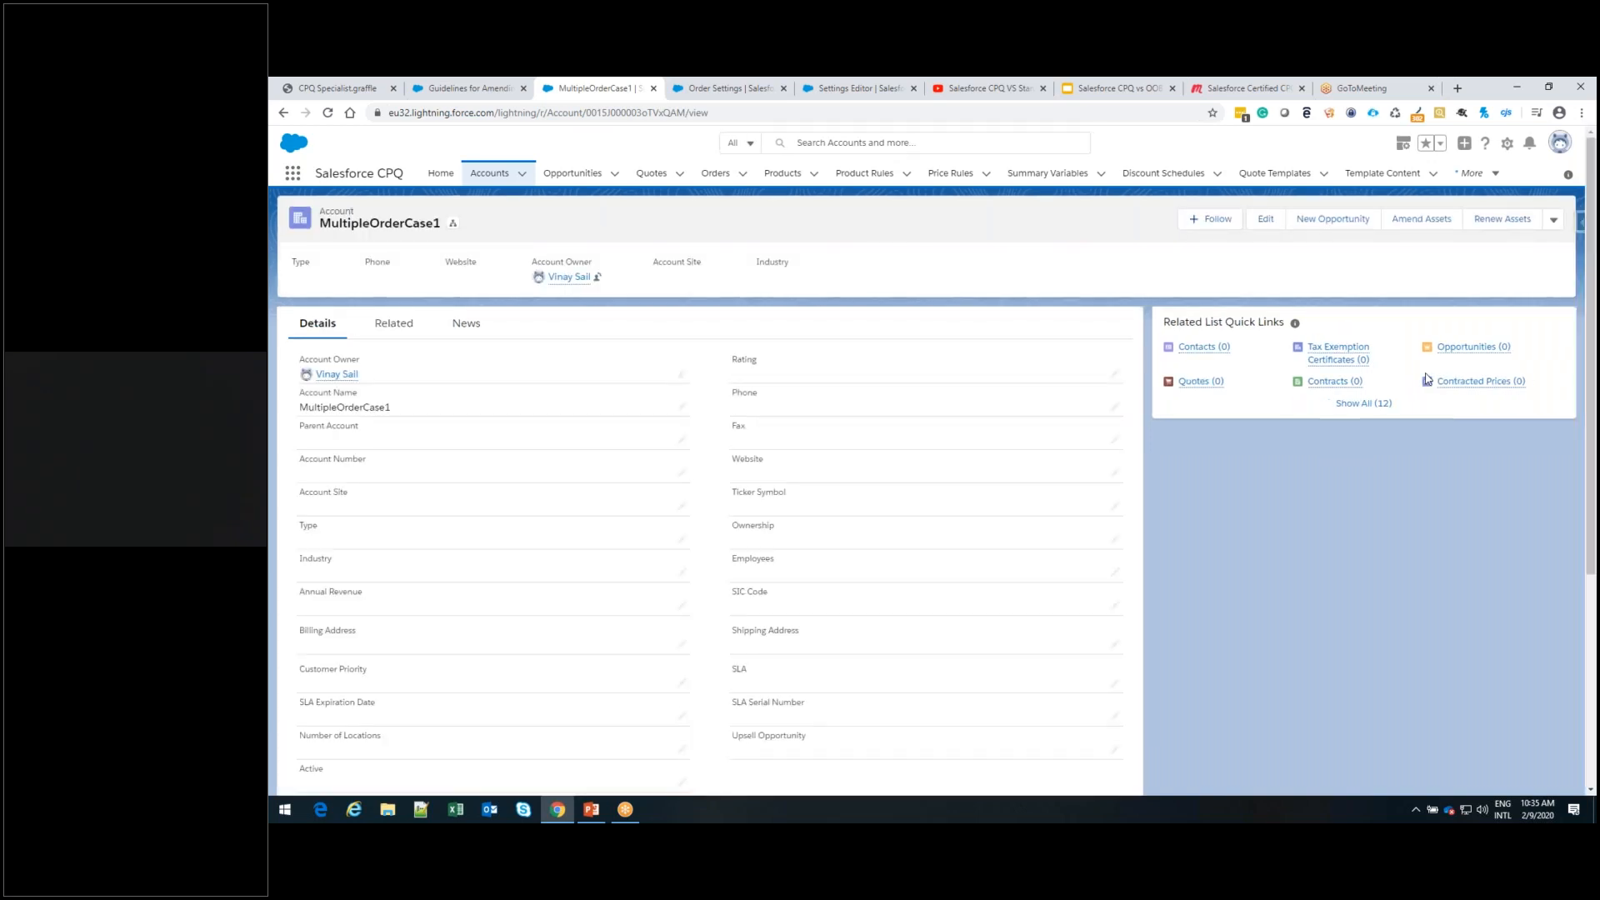
click(1473, 354)
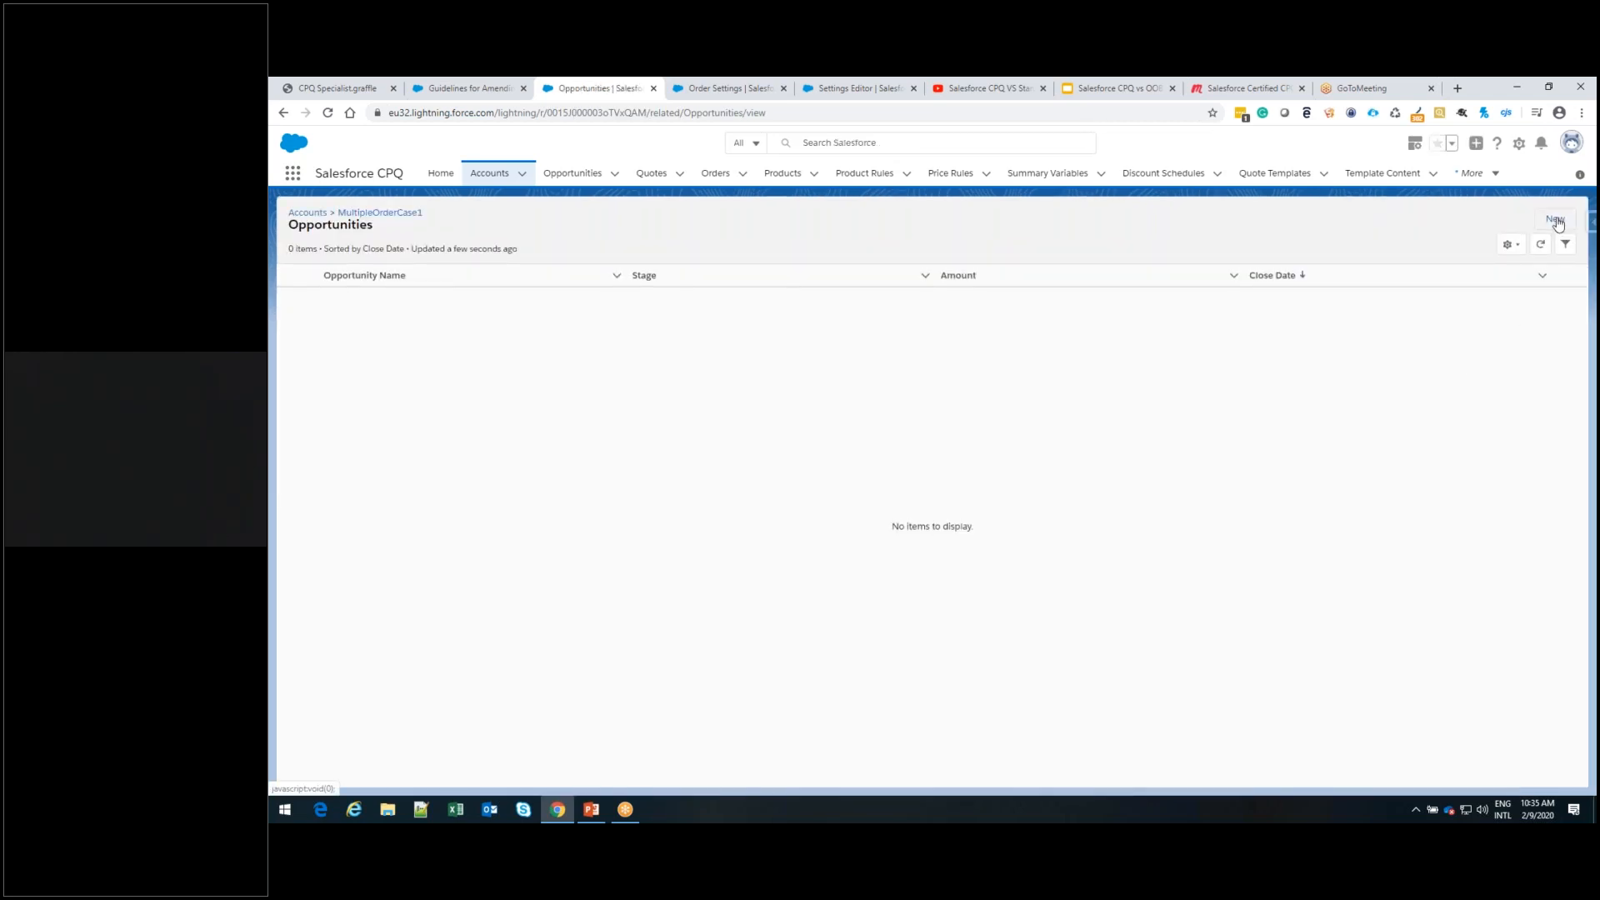
Create the opportunity MultipleOrderOpp1 for MultipleOrderCase1 with close date 16-02-2020 and stage Value Proposition, and save it
click(1556, 219)
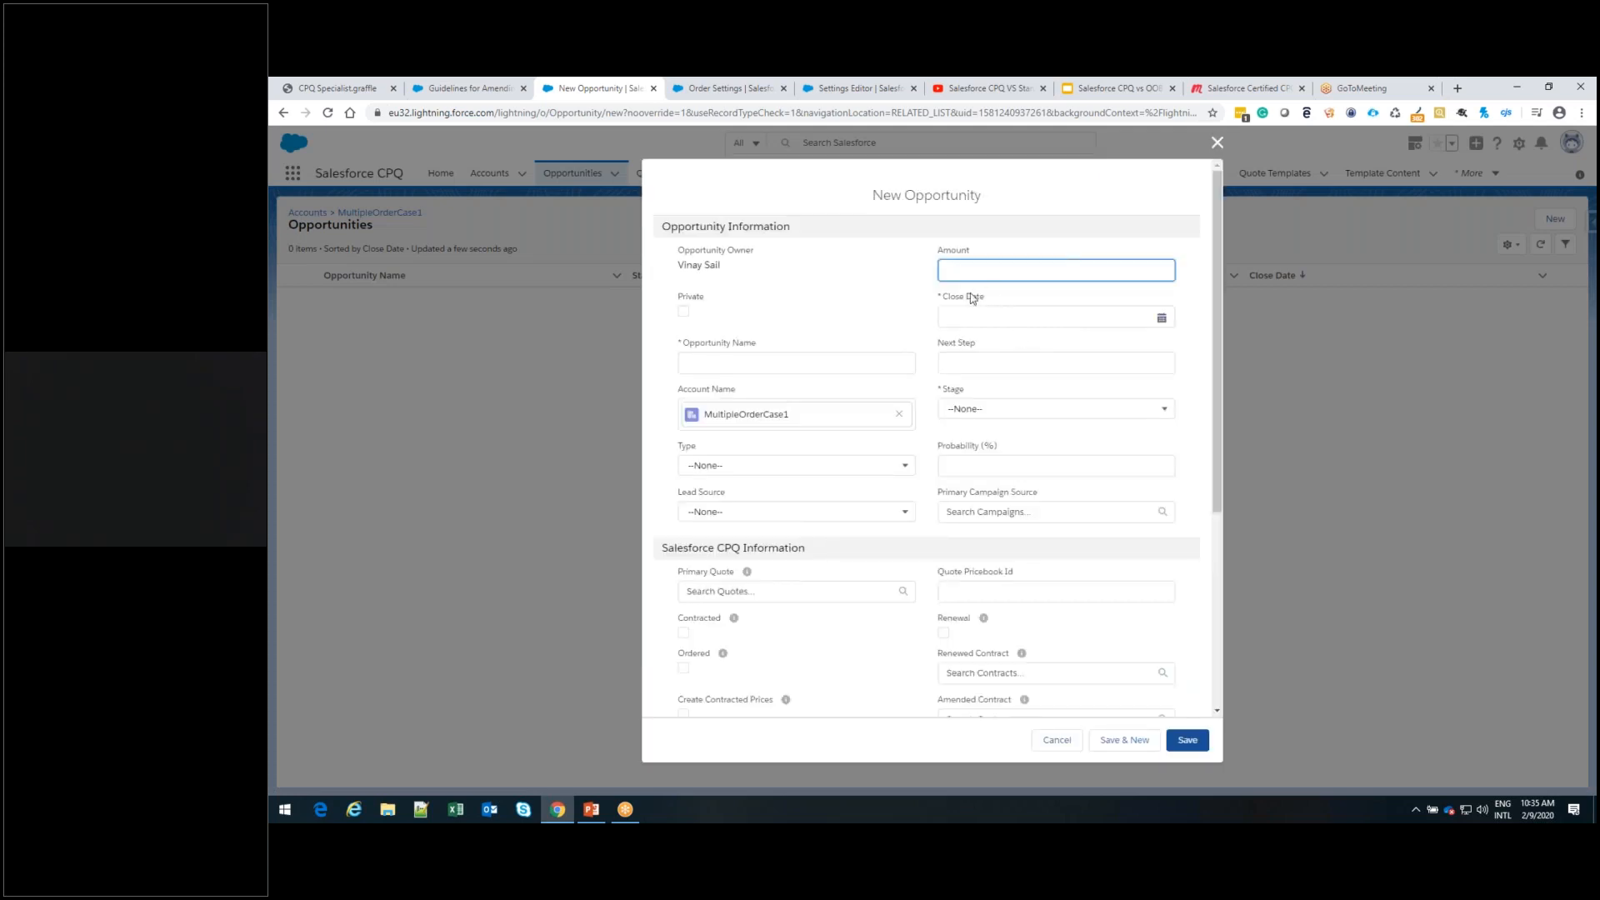
click(759, 358)
text(Multiple)
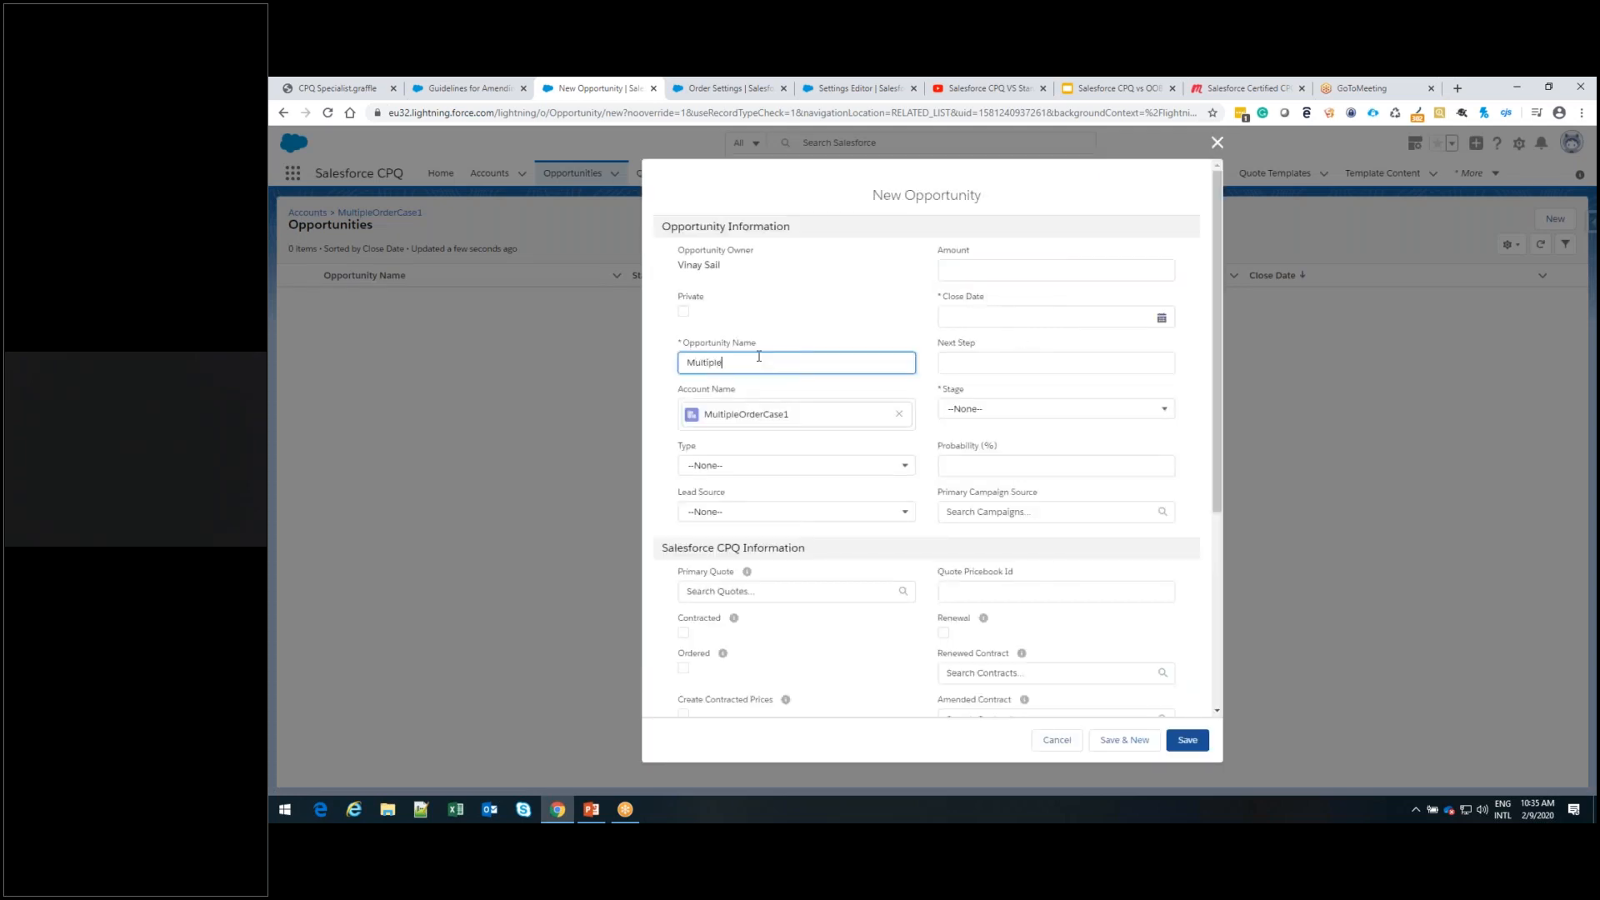
text(OrderOpp1)
click(1166, 317)
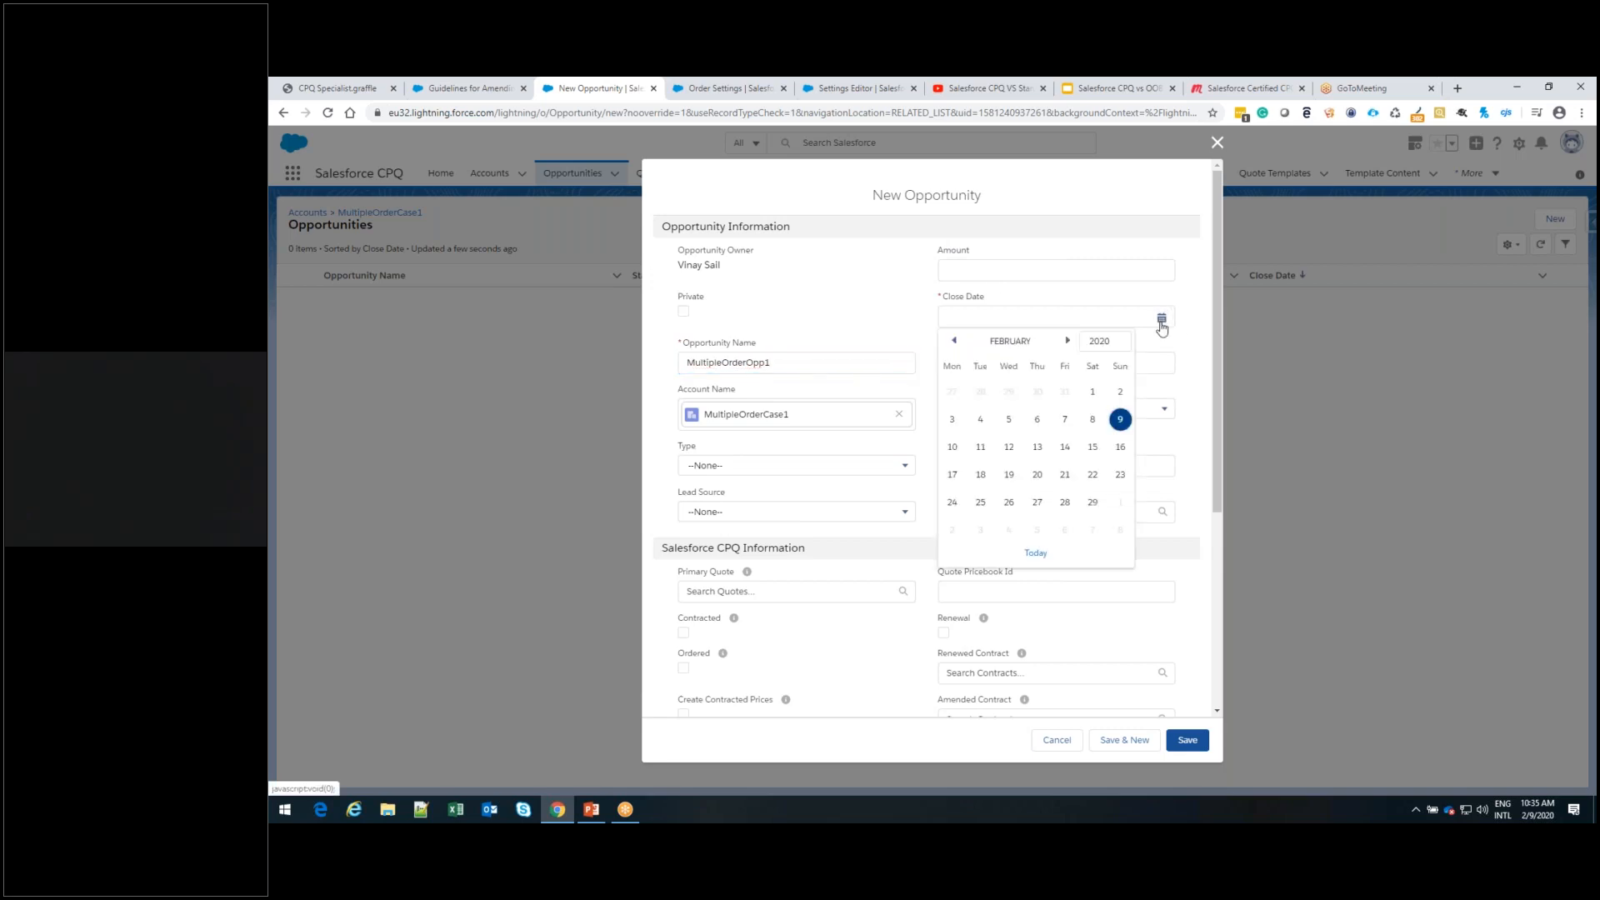
click(1119, 447)
click(1162, 415)
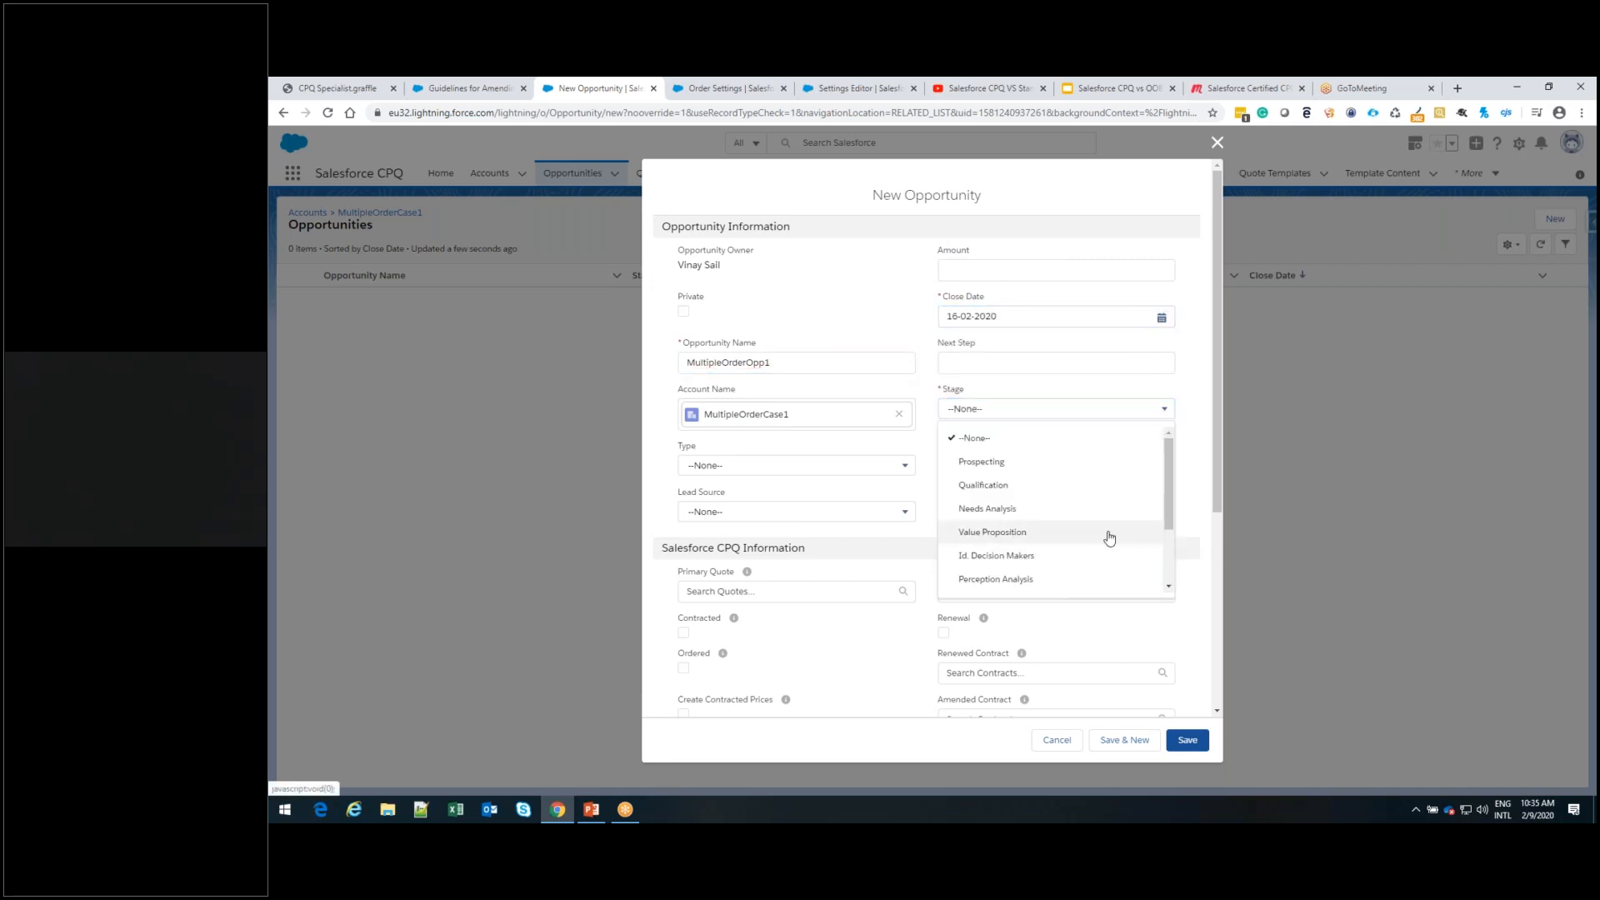
click(1110, 538)
click(1184, 740)
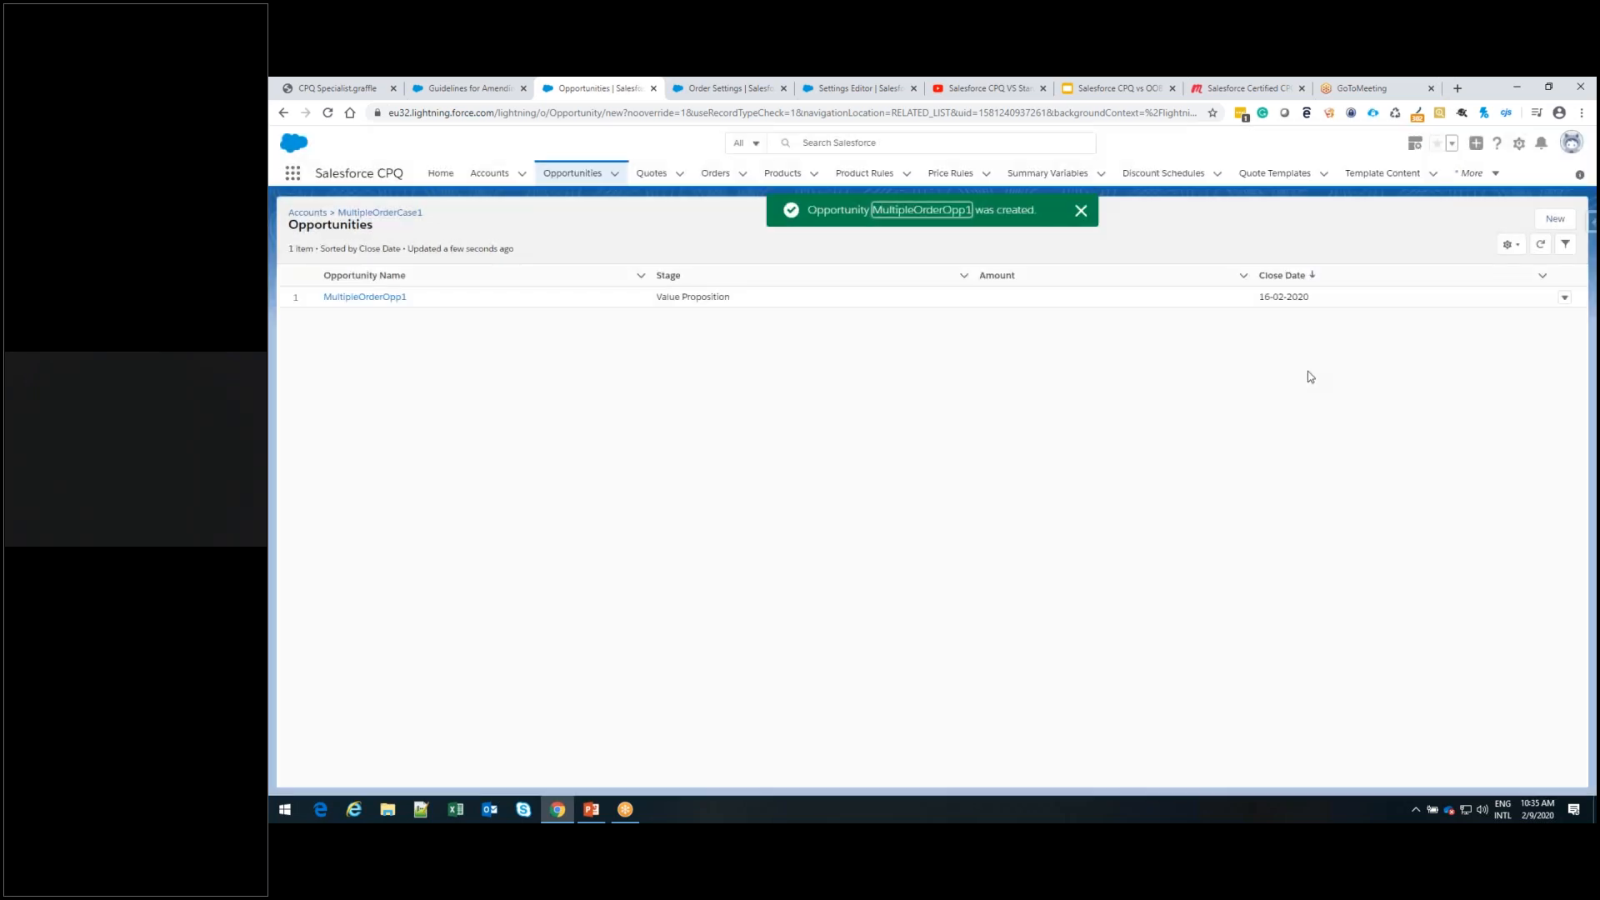
Open the MultipleOrderOpp1 opportunity's products and select CPU 2.8GHz i7 and Copy Machine from the Standard Price Book to add
click(392, 302)
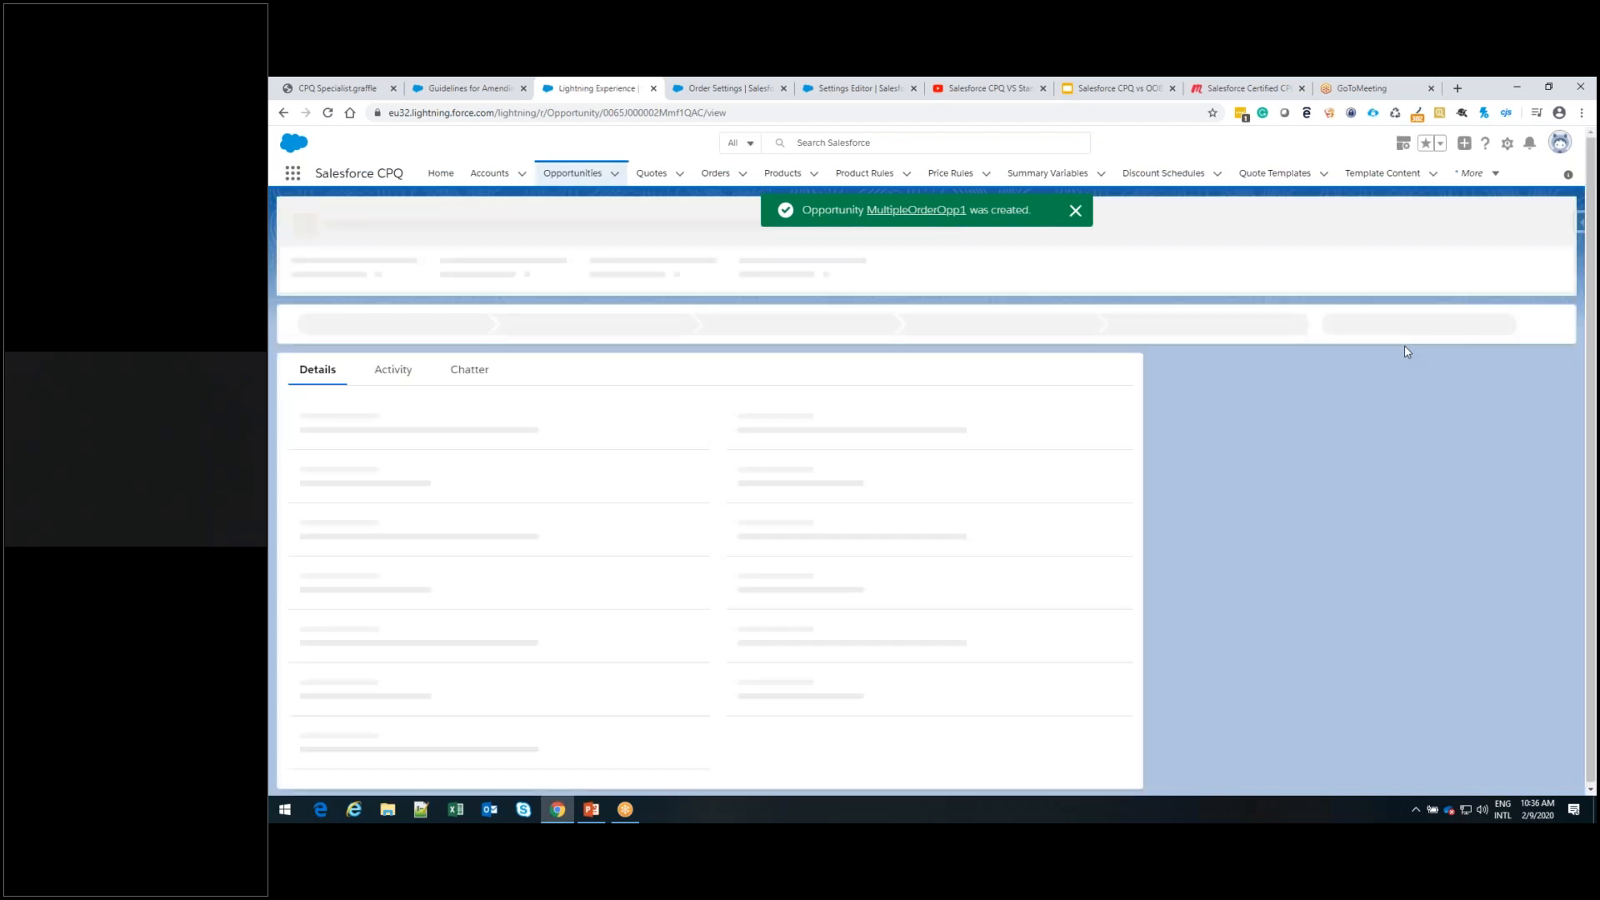
click(1295, 429)
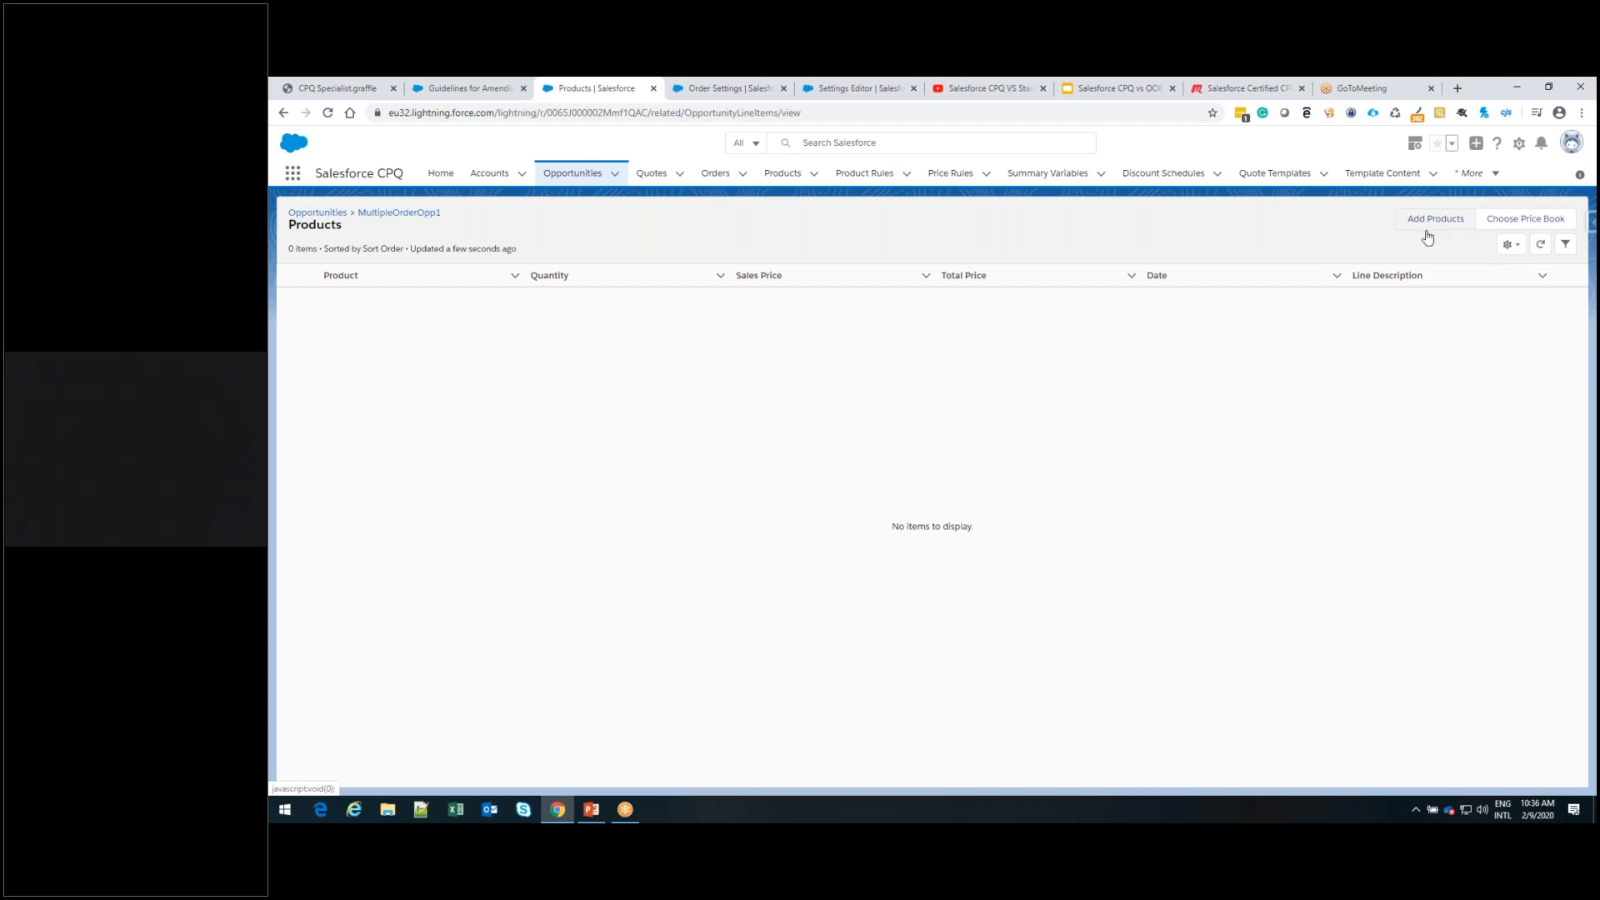
click(1435, 218)
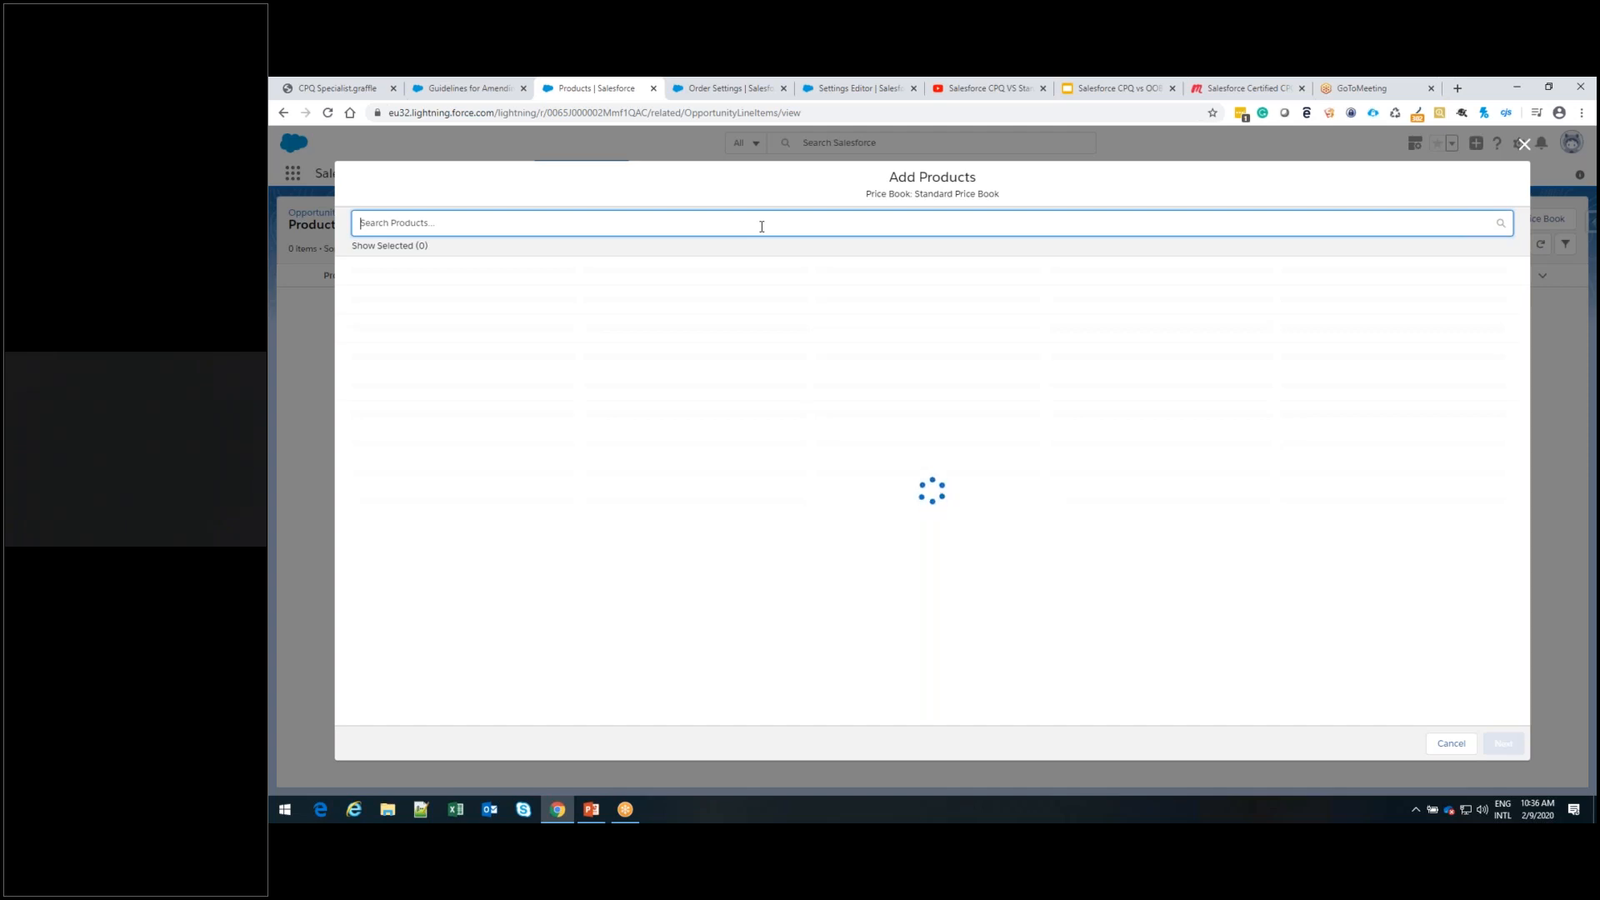
text(cpu)
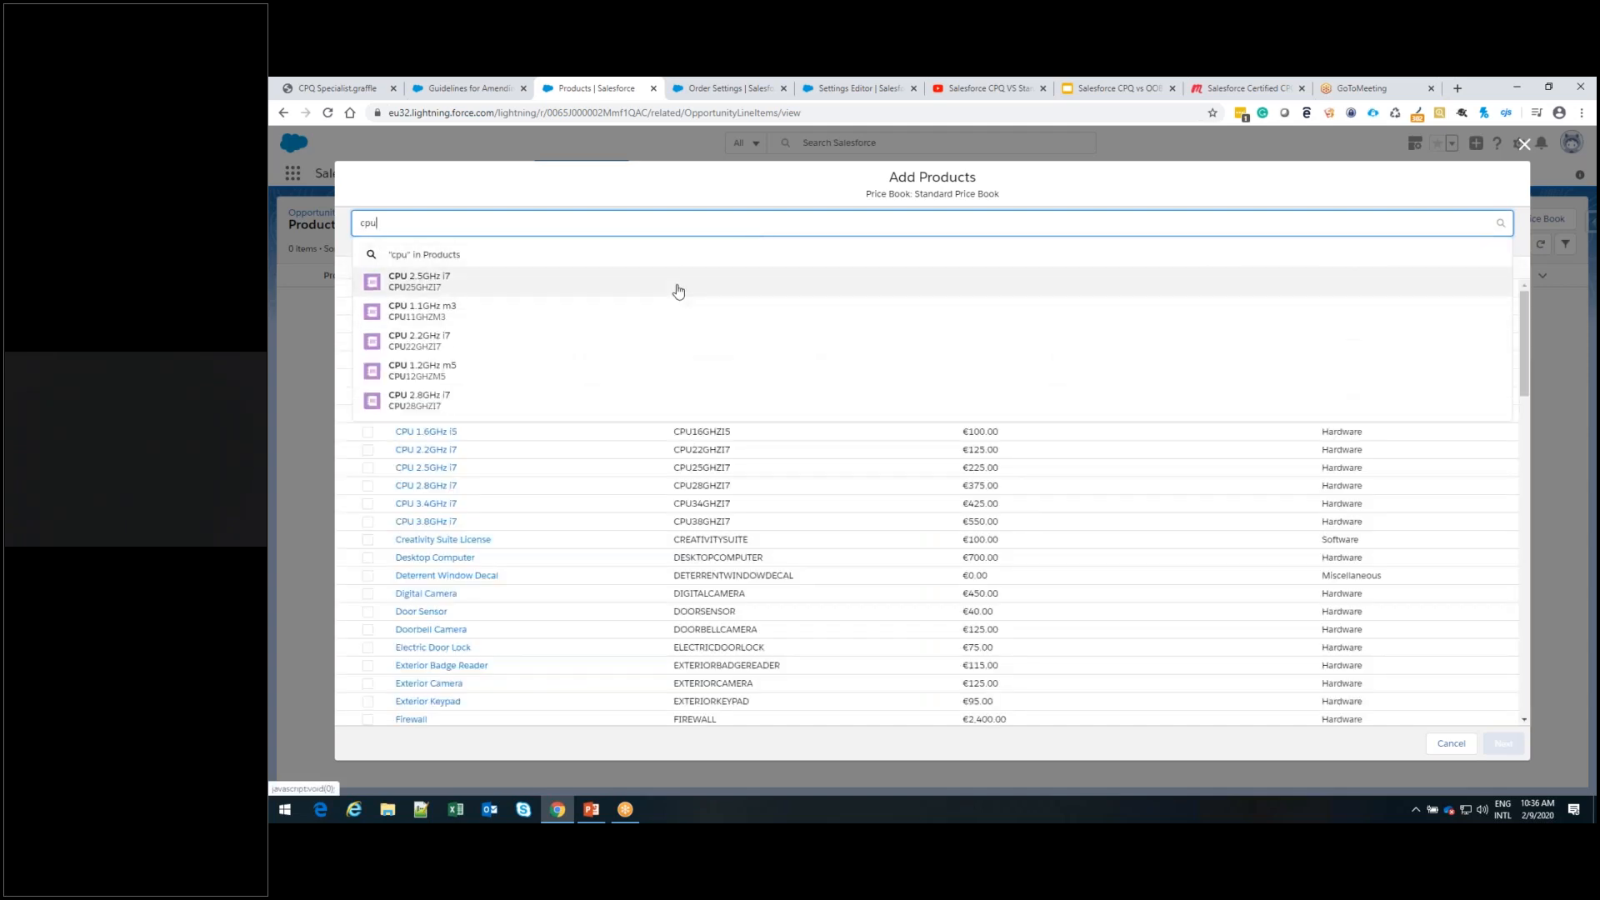
click(679, 289)
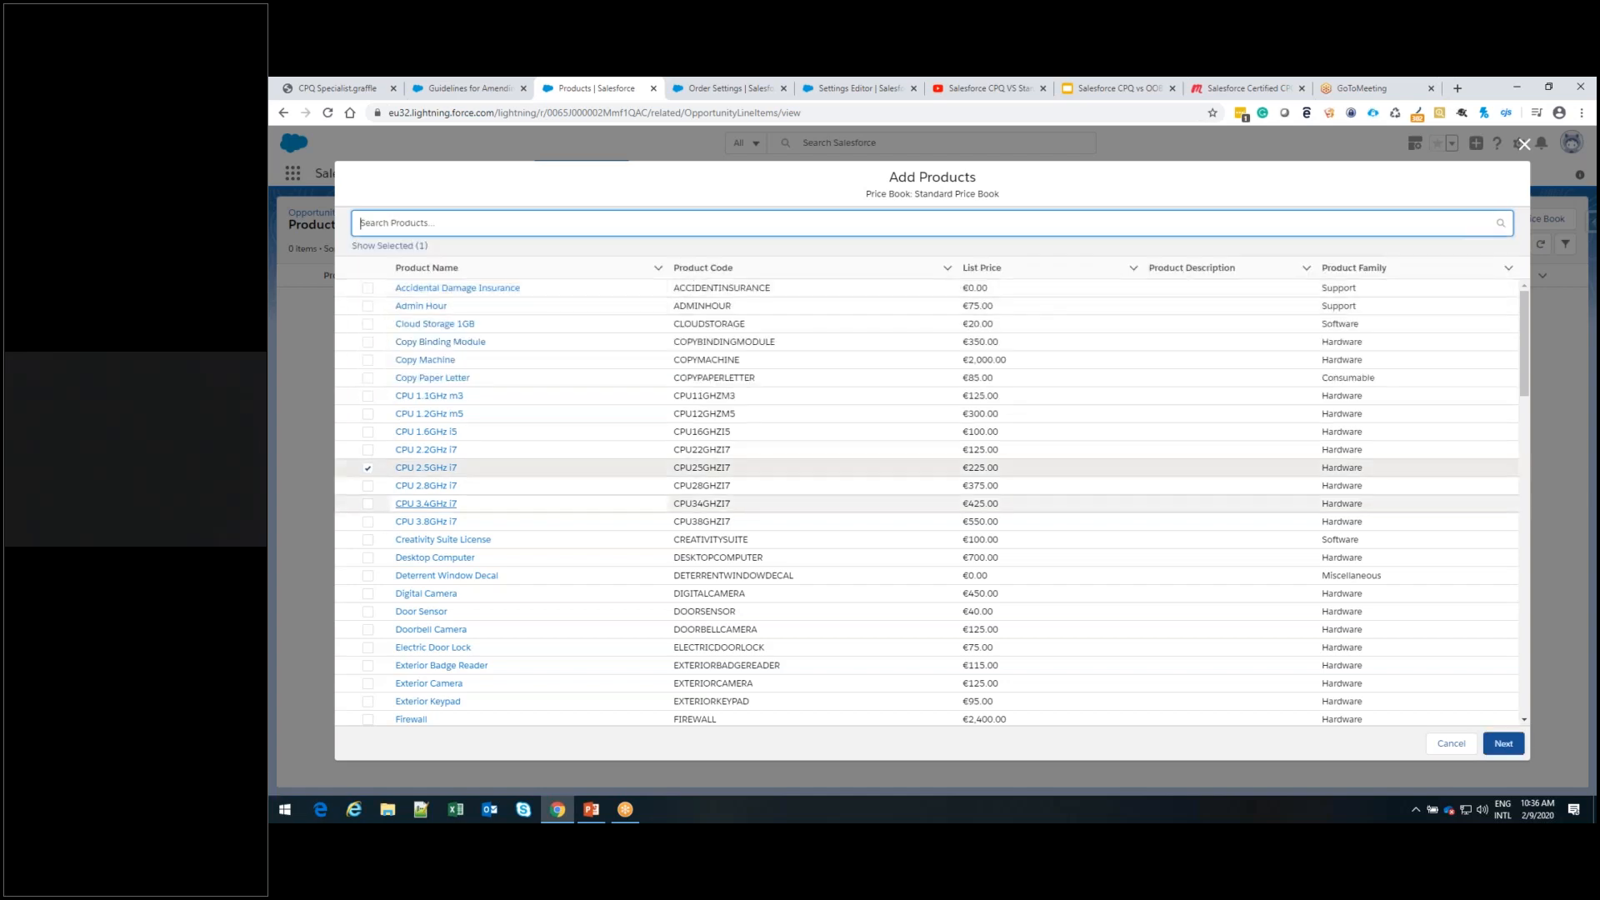
click(367, 487)
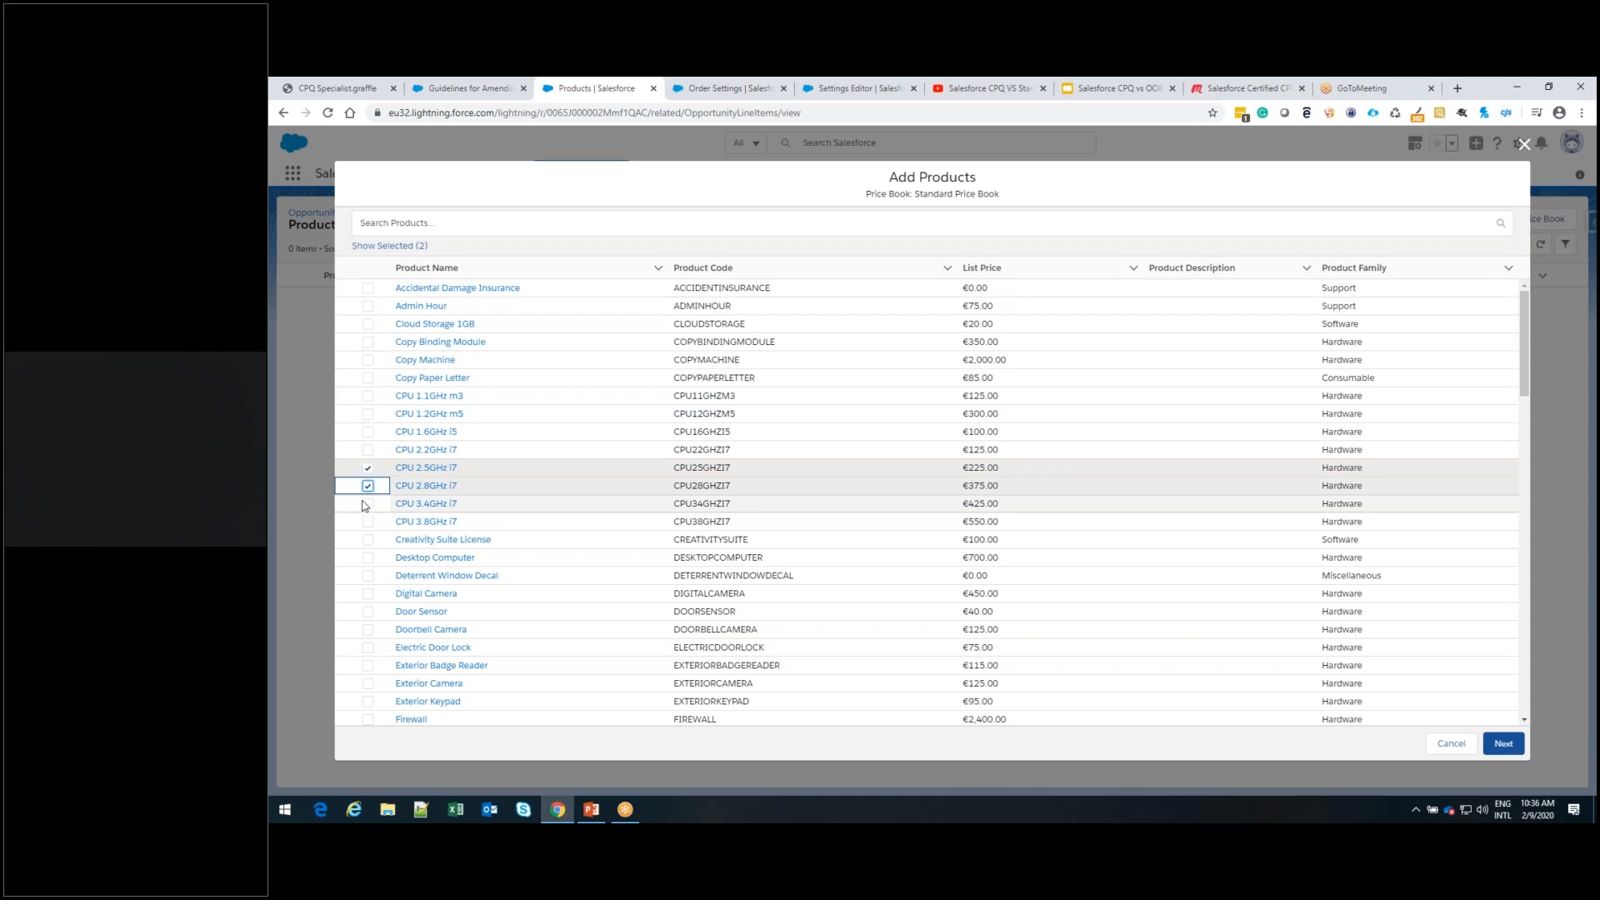
click(367, 363)
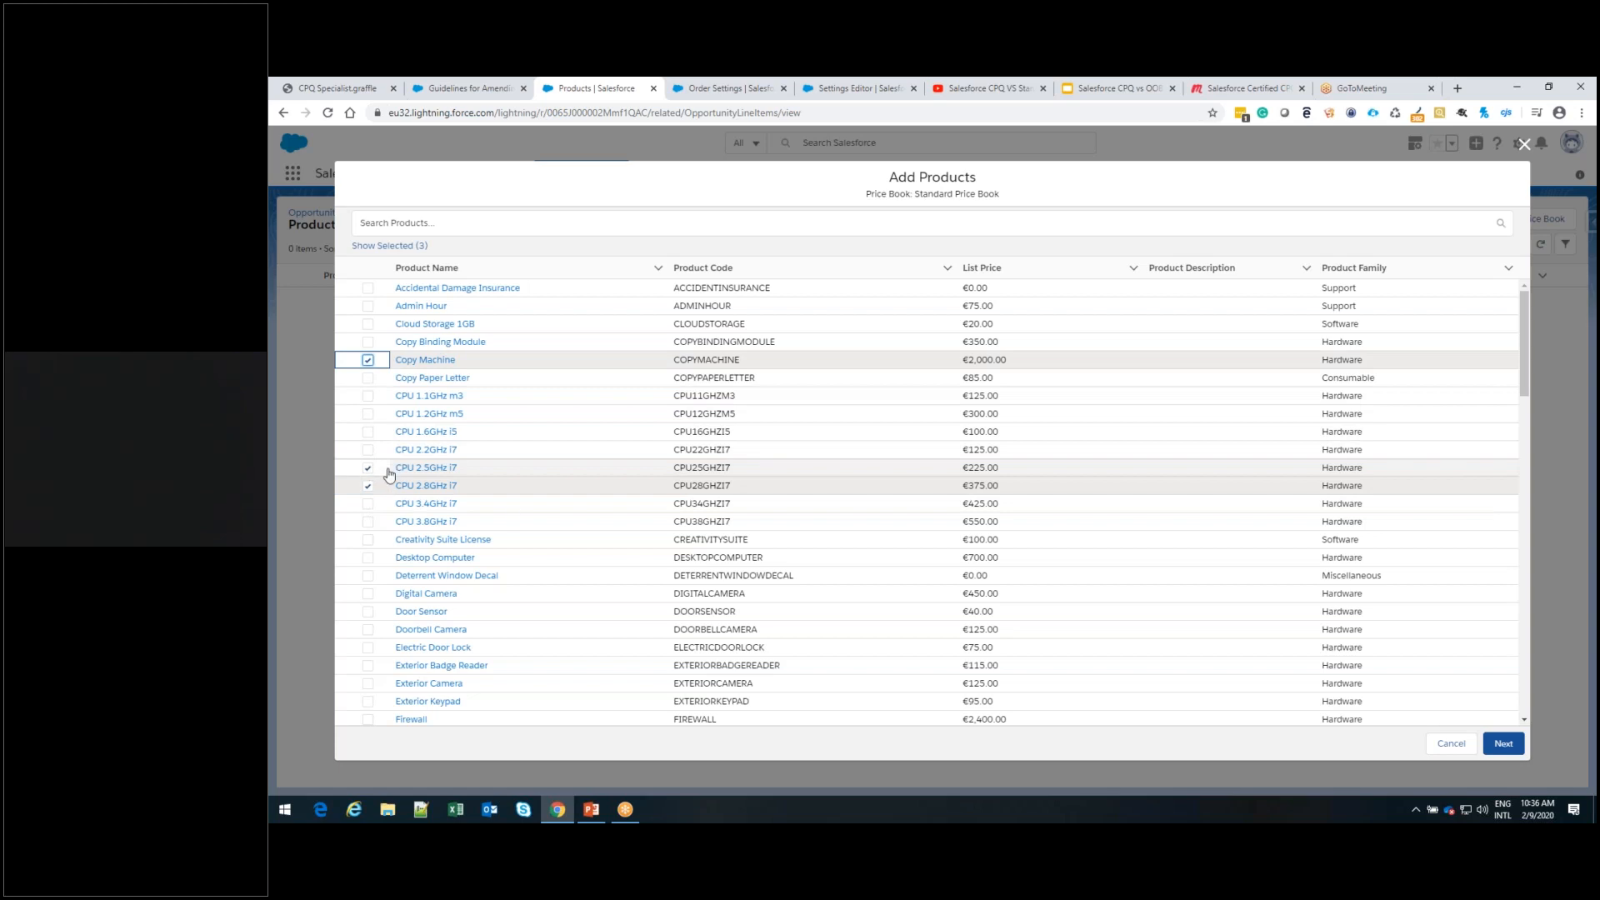
click(386, 471)
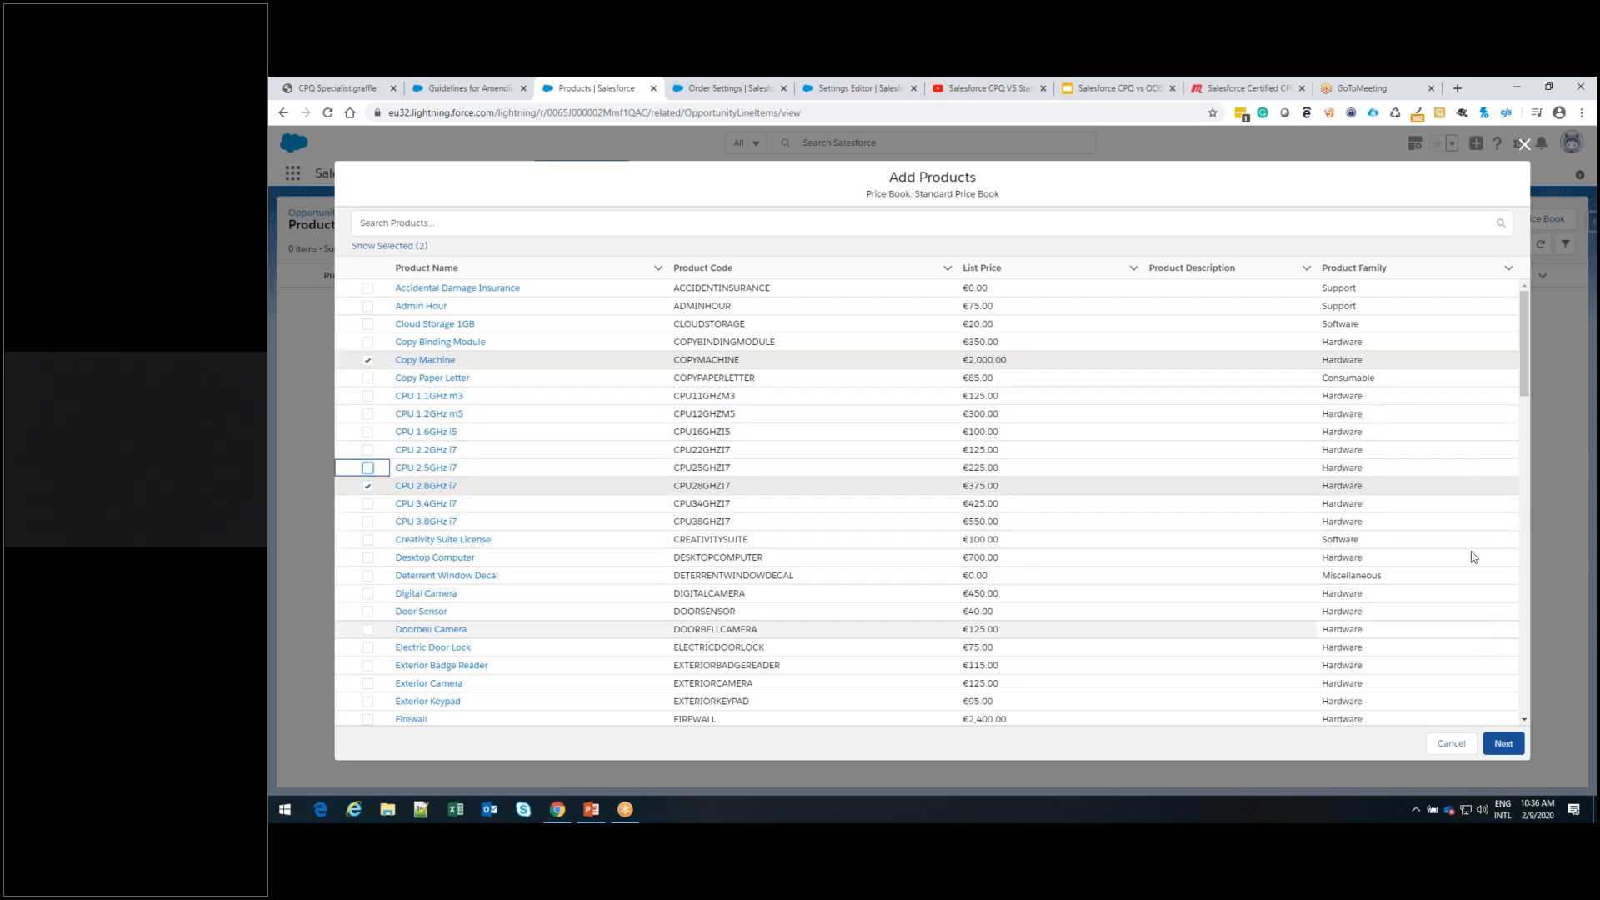
click(1504, 744)
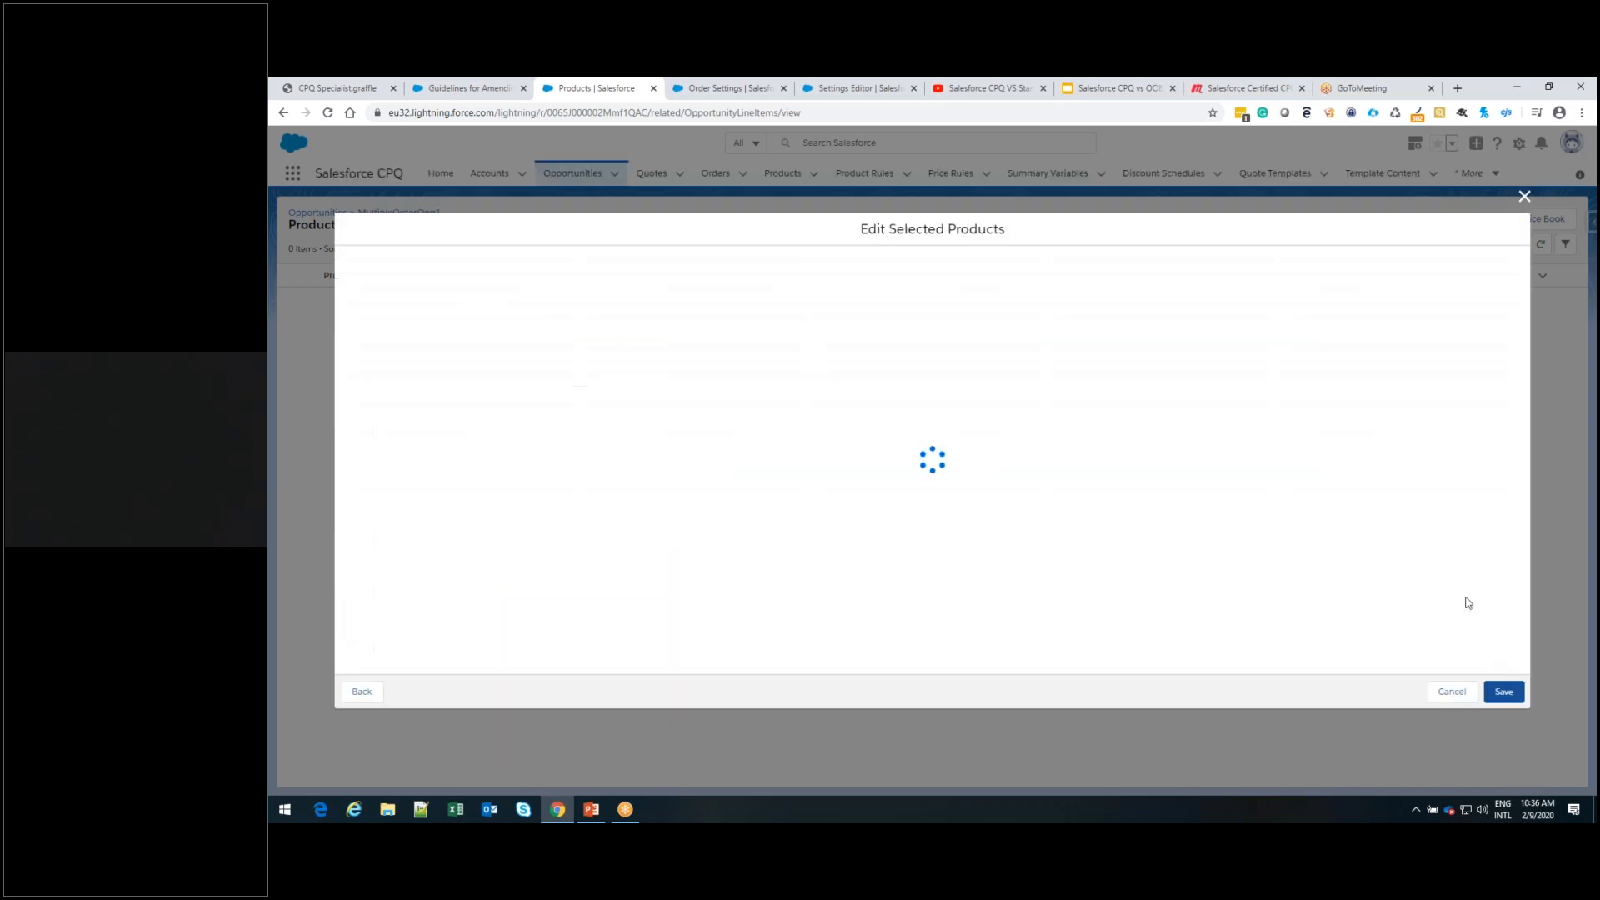
Set the quantity of both CPU 2.8GHz i7 and Copy Machine to 1 and save the opportunity products
click(963, 278)
text(1)
click(947, 302)
text(1)
click(1483, 443)
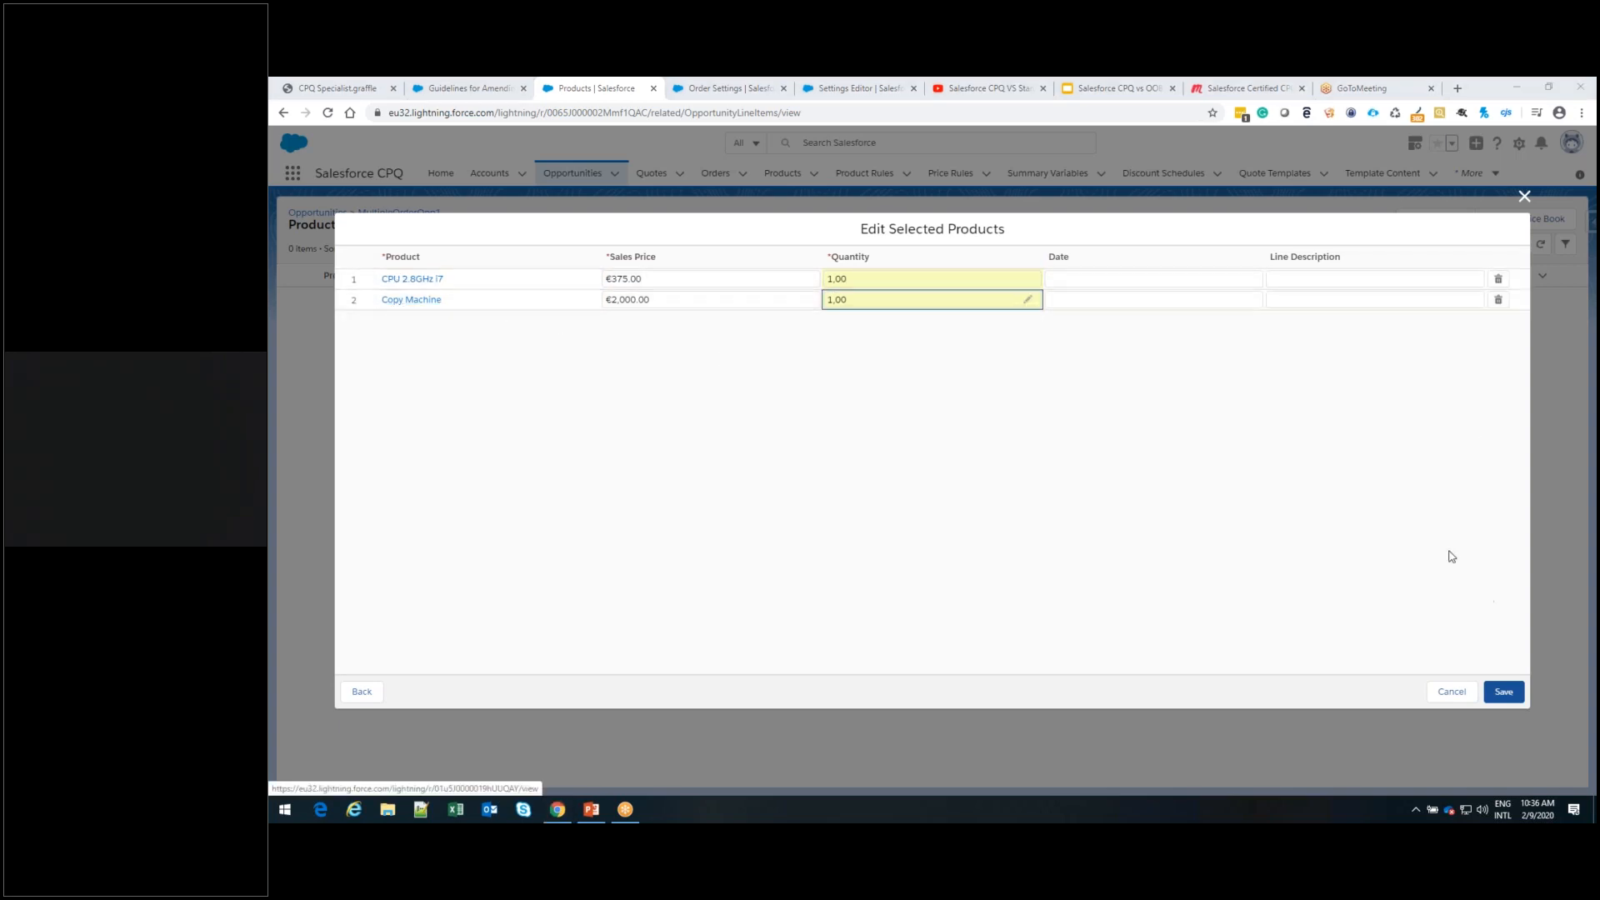
click(1504, 693)
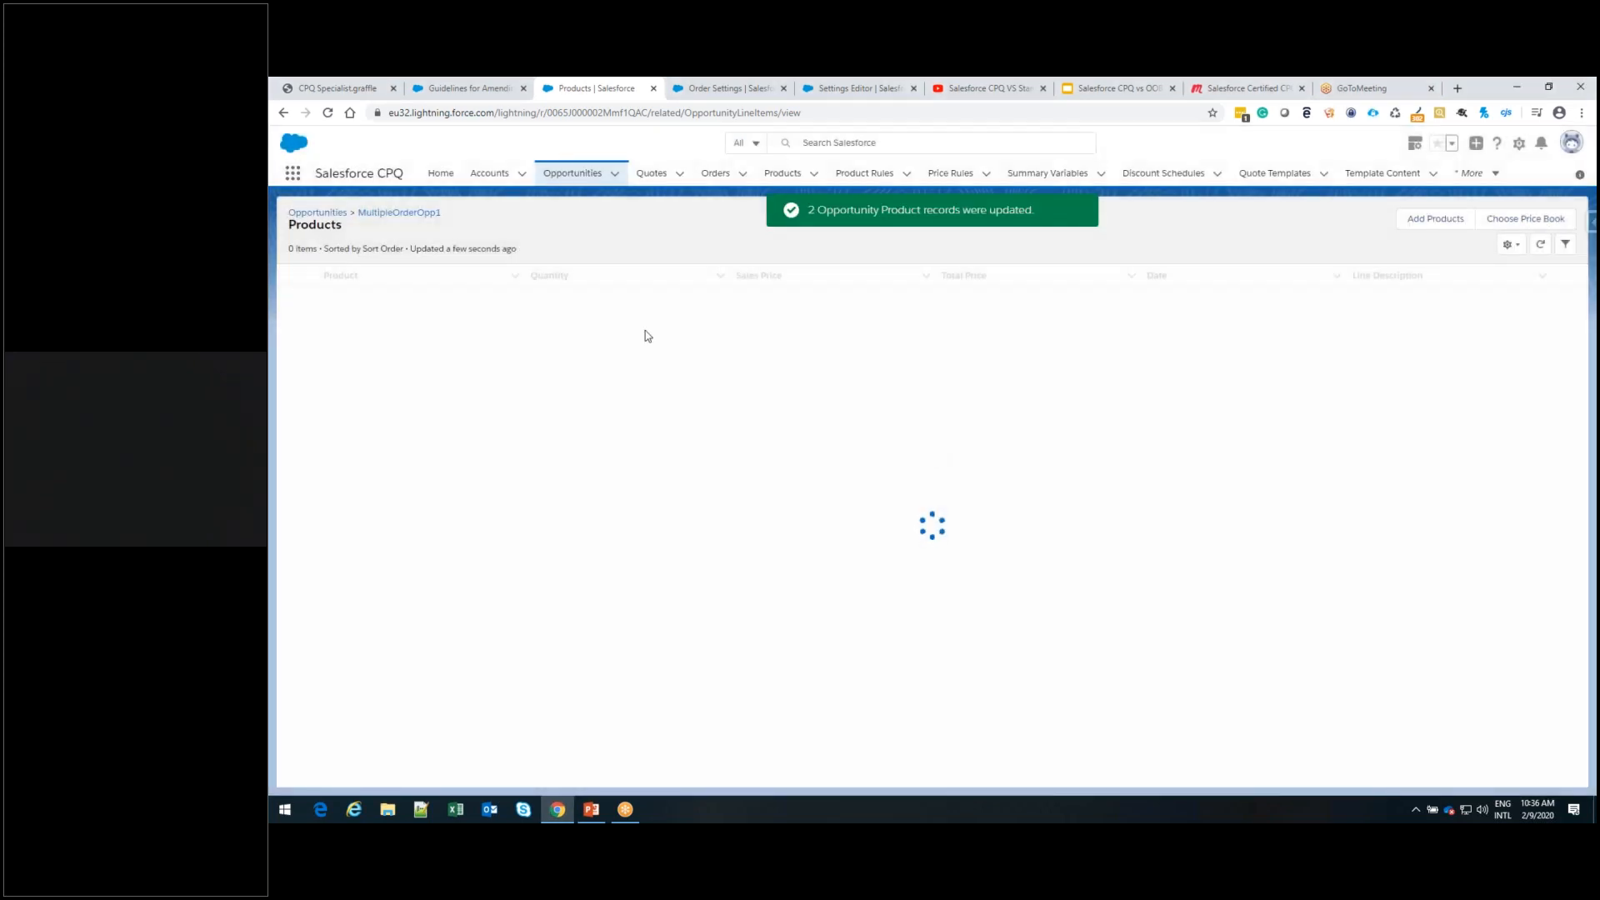
Create a primary quote from MultipleOrderOpp1, linked to that opportunity and the MultipleOrderCase1 account, and save it
click(422, 214)
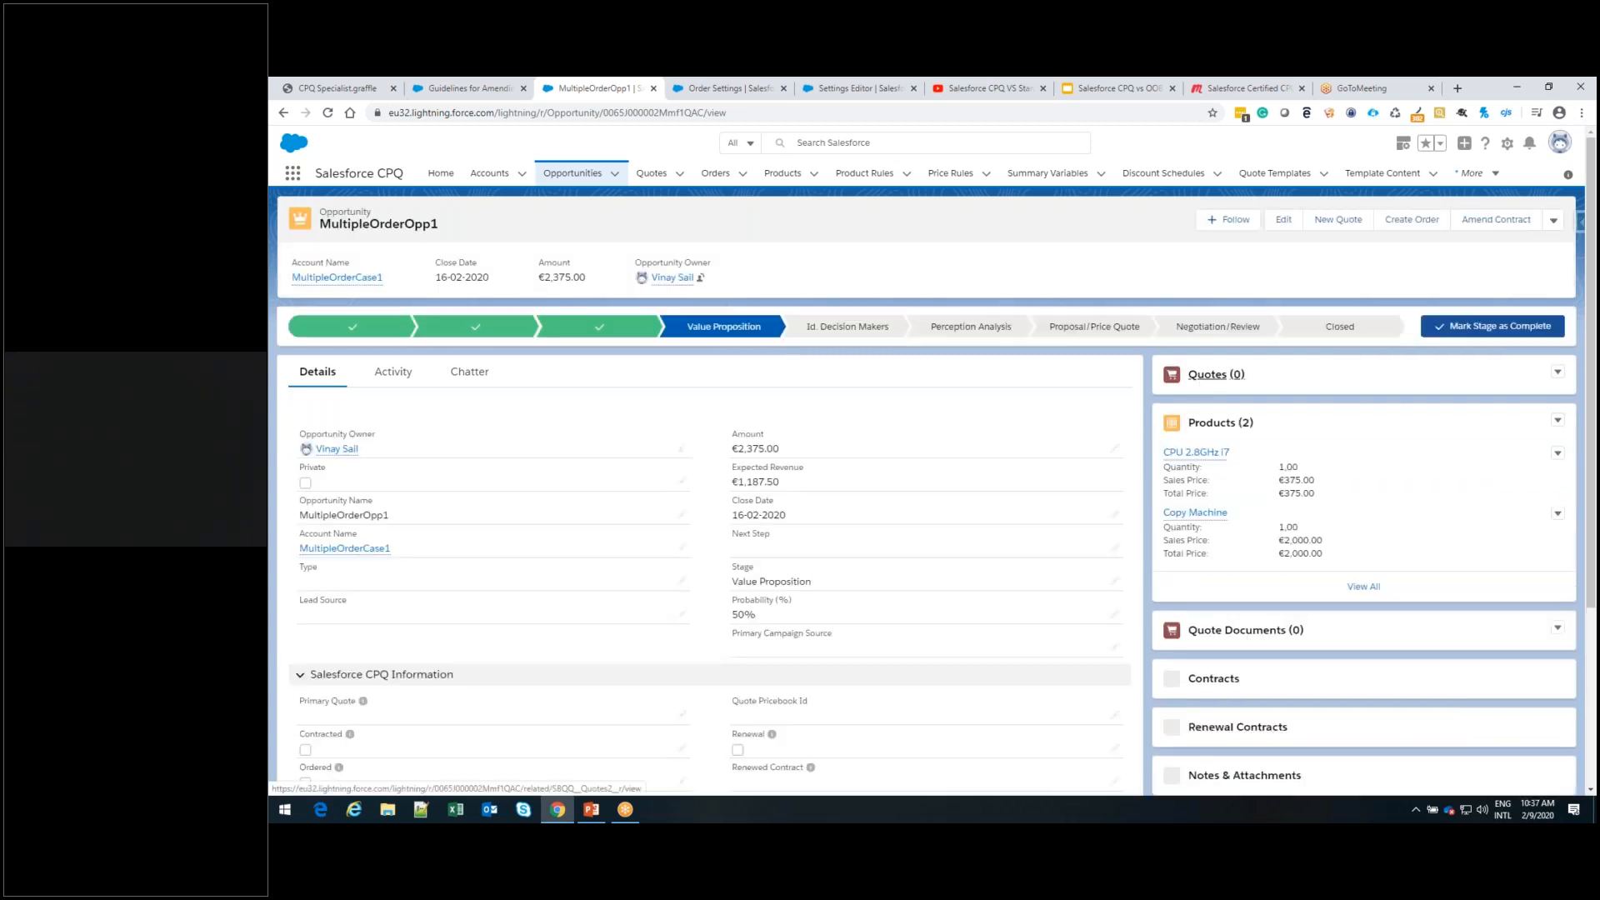
click(1559, 374)
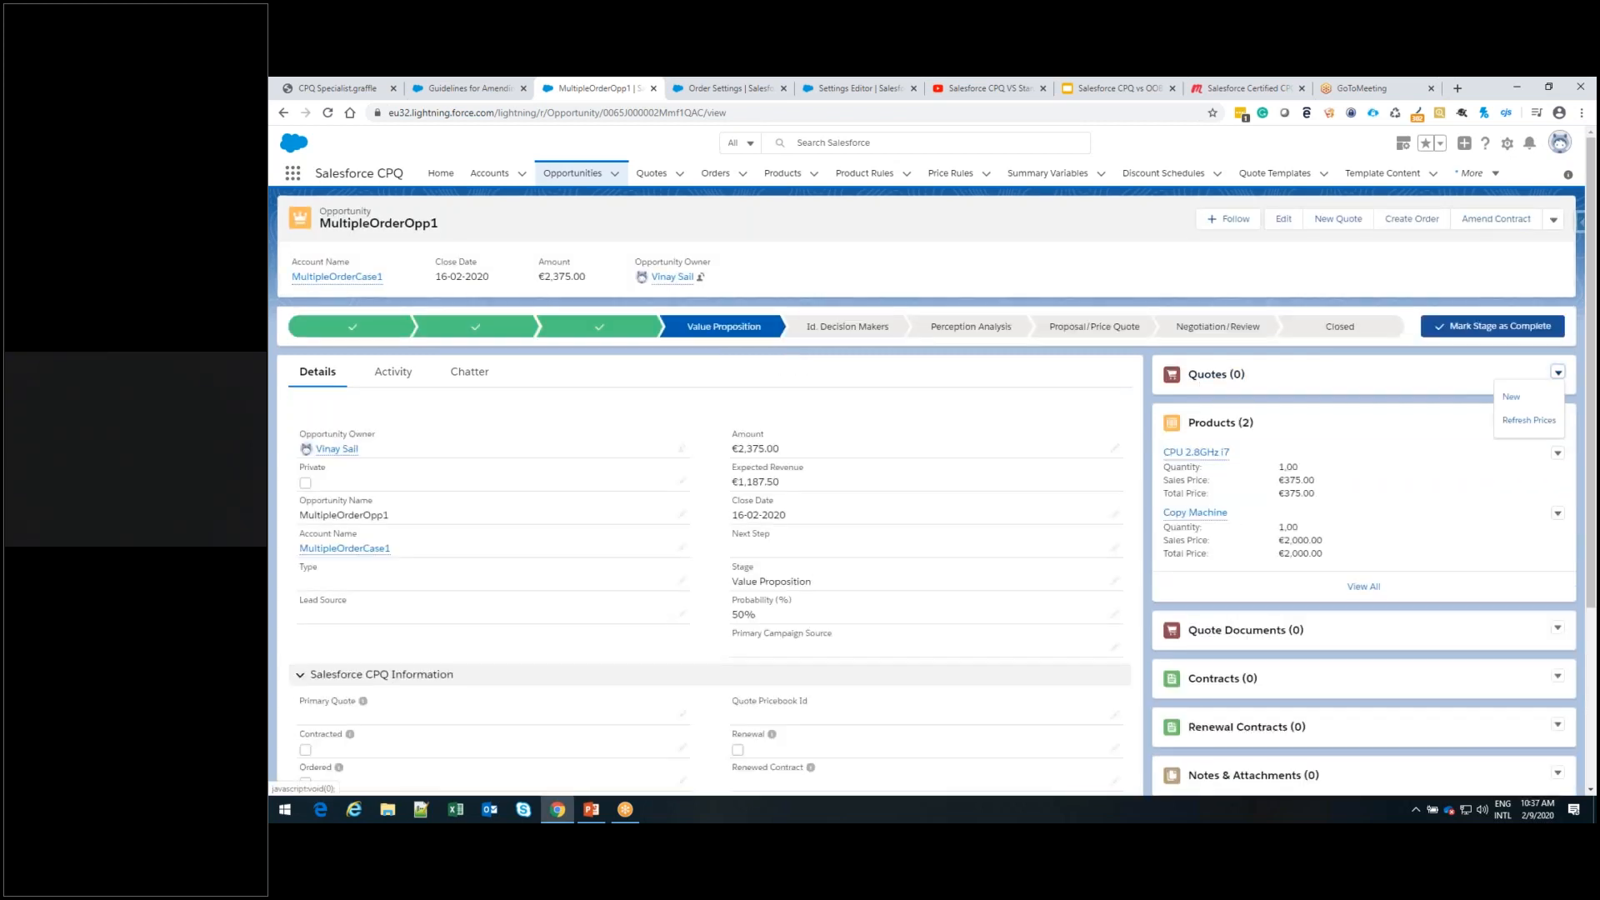
click(1513, 399)
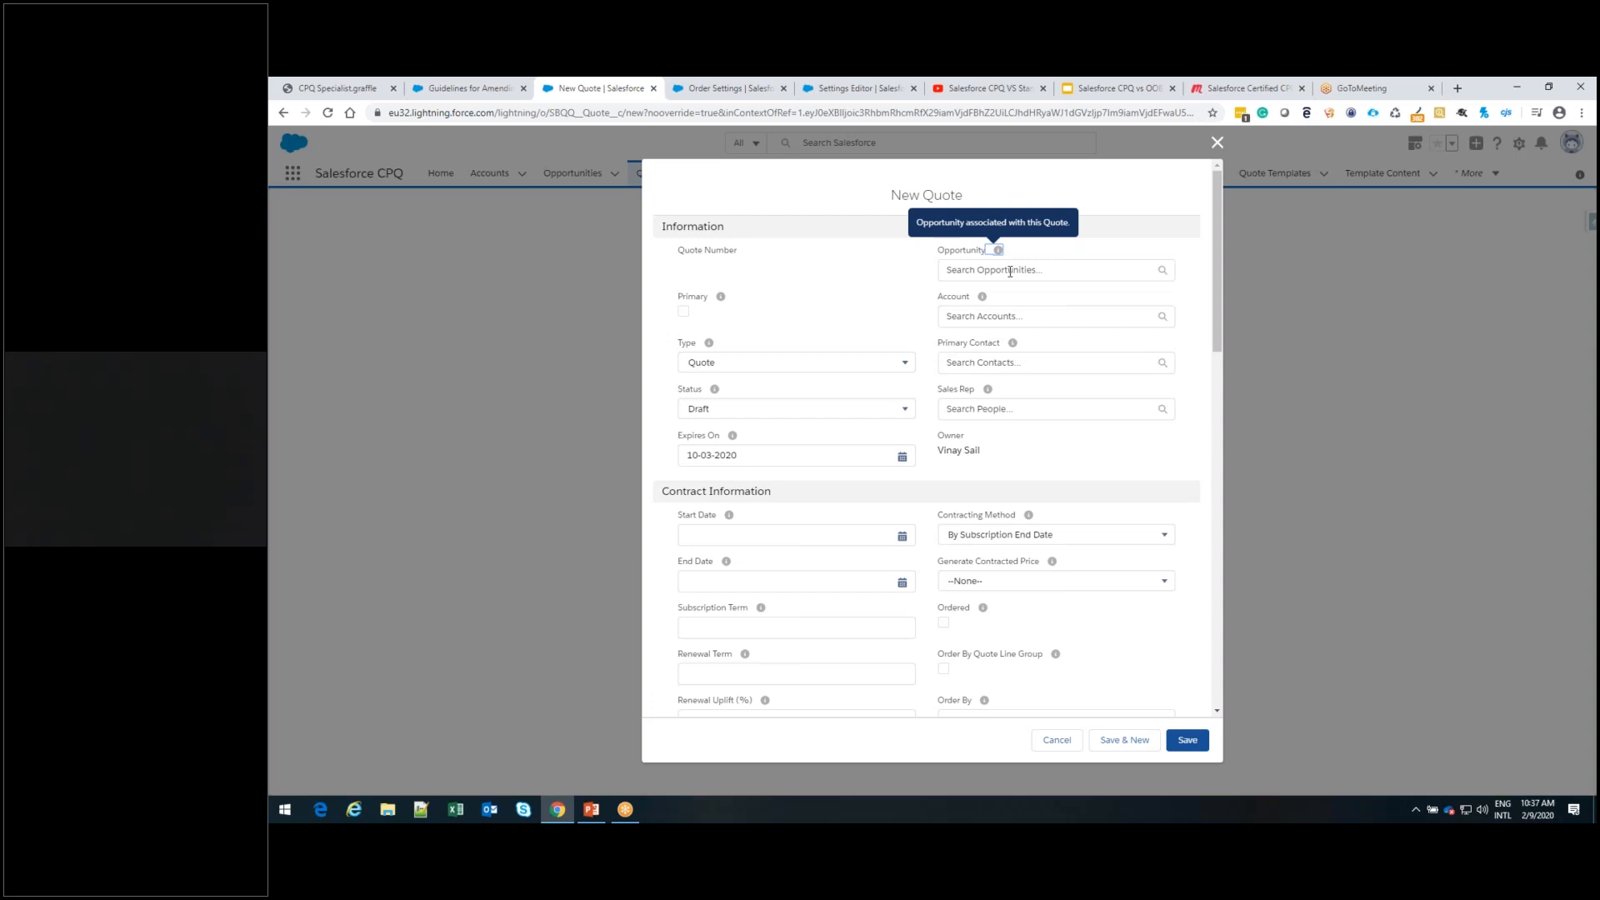
click(1010, 271)
text(mul)
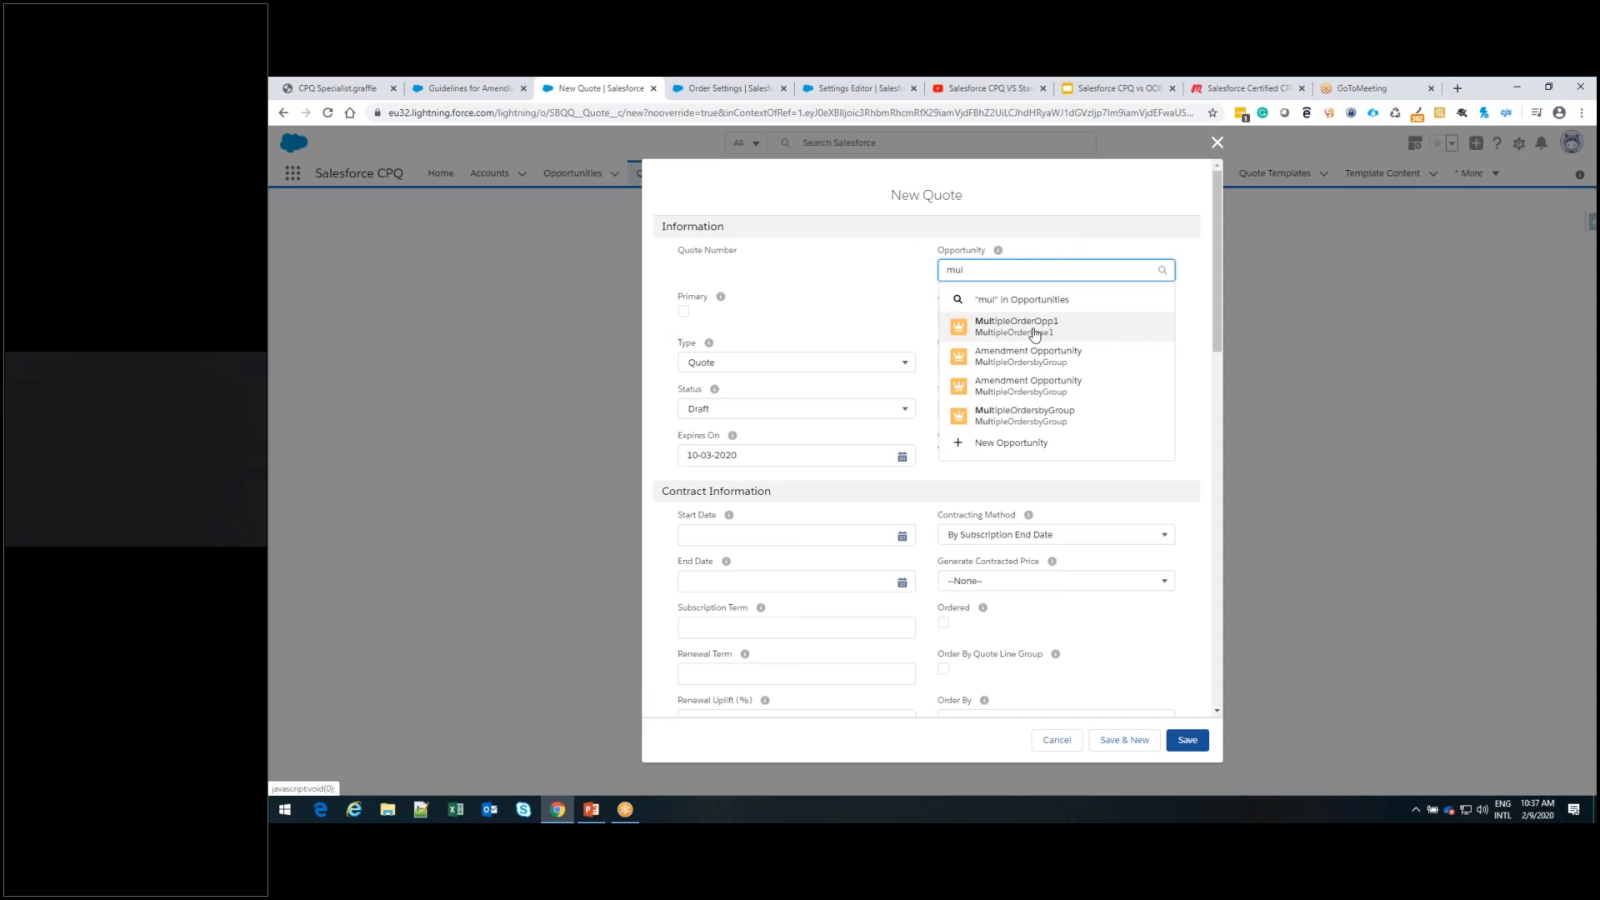
click(1034, 332)
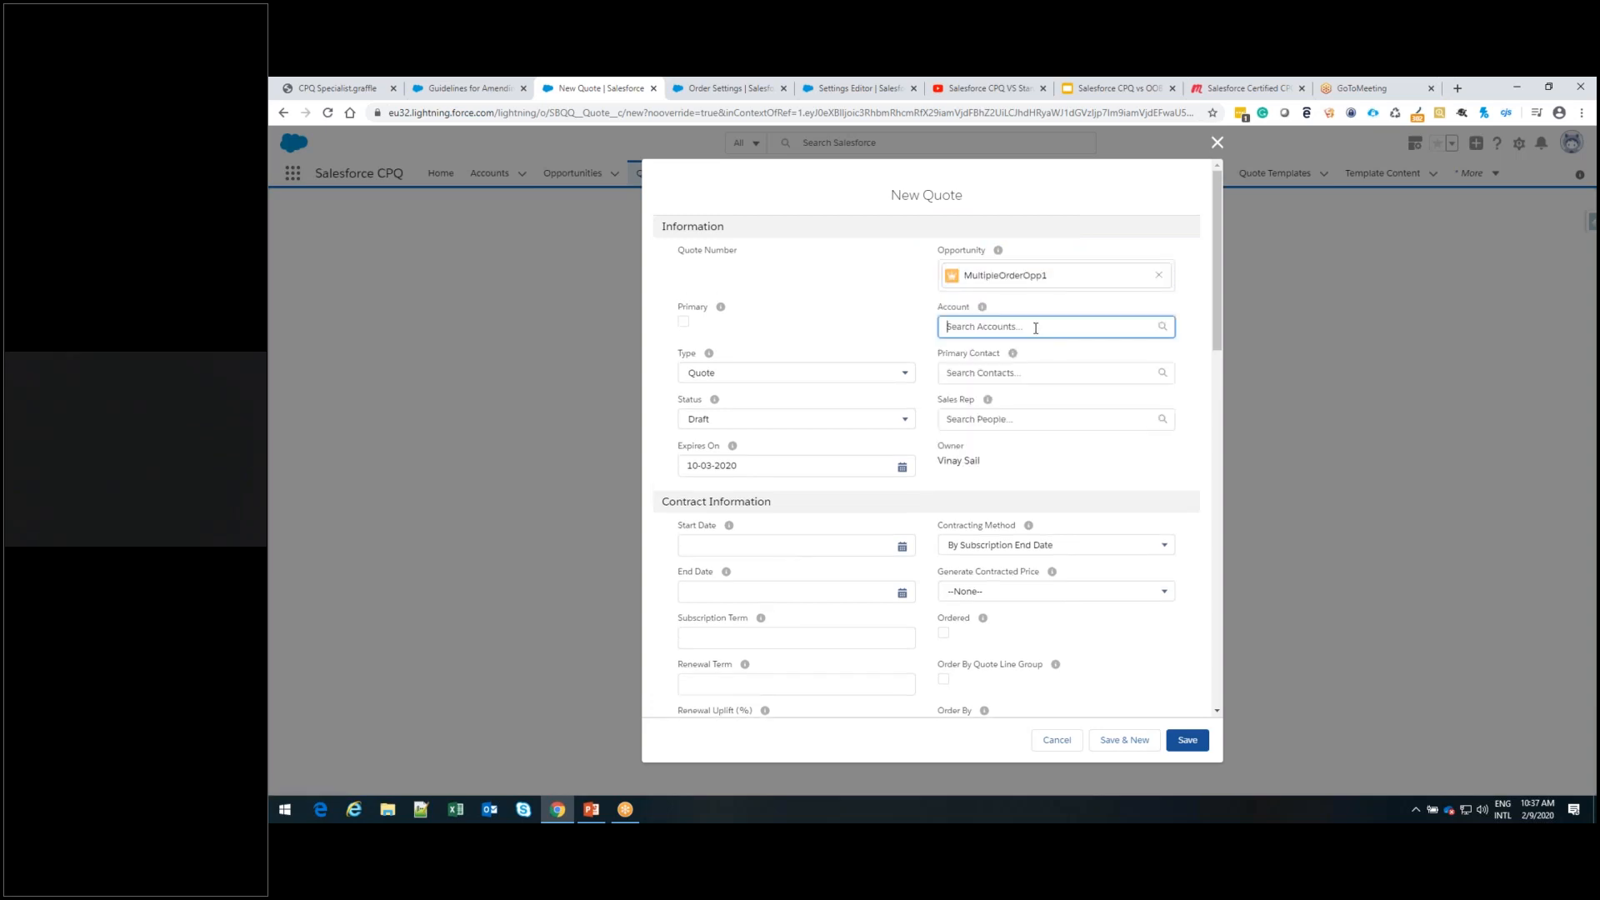
text(mu)
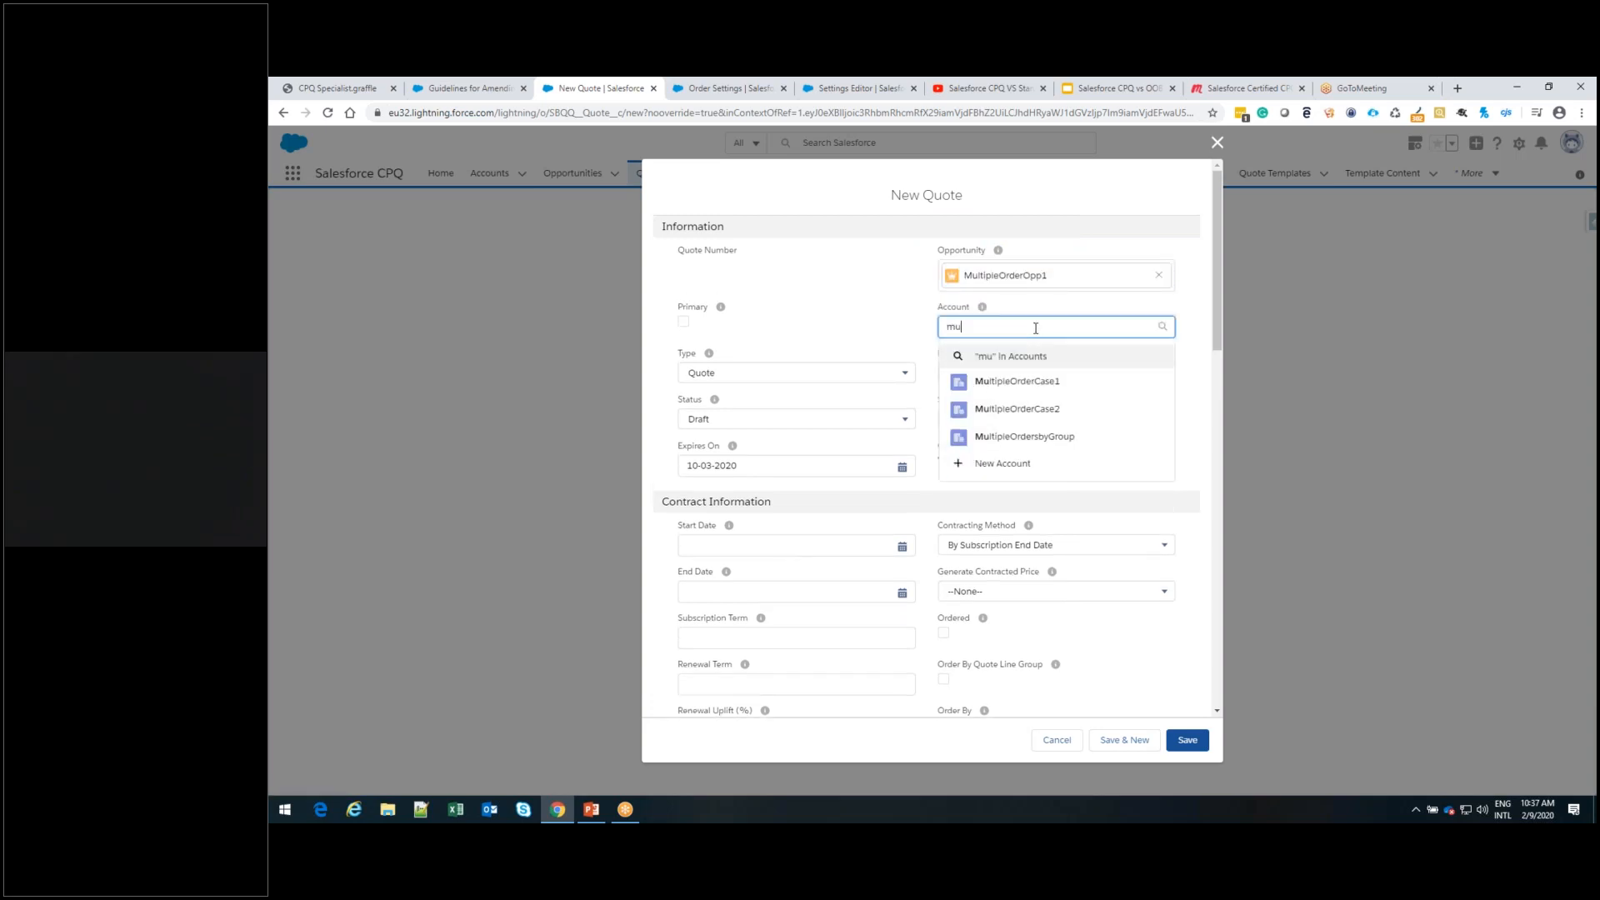
click(1035, 391)
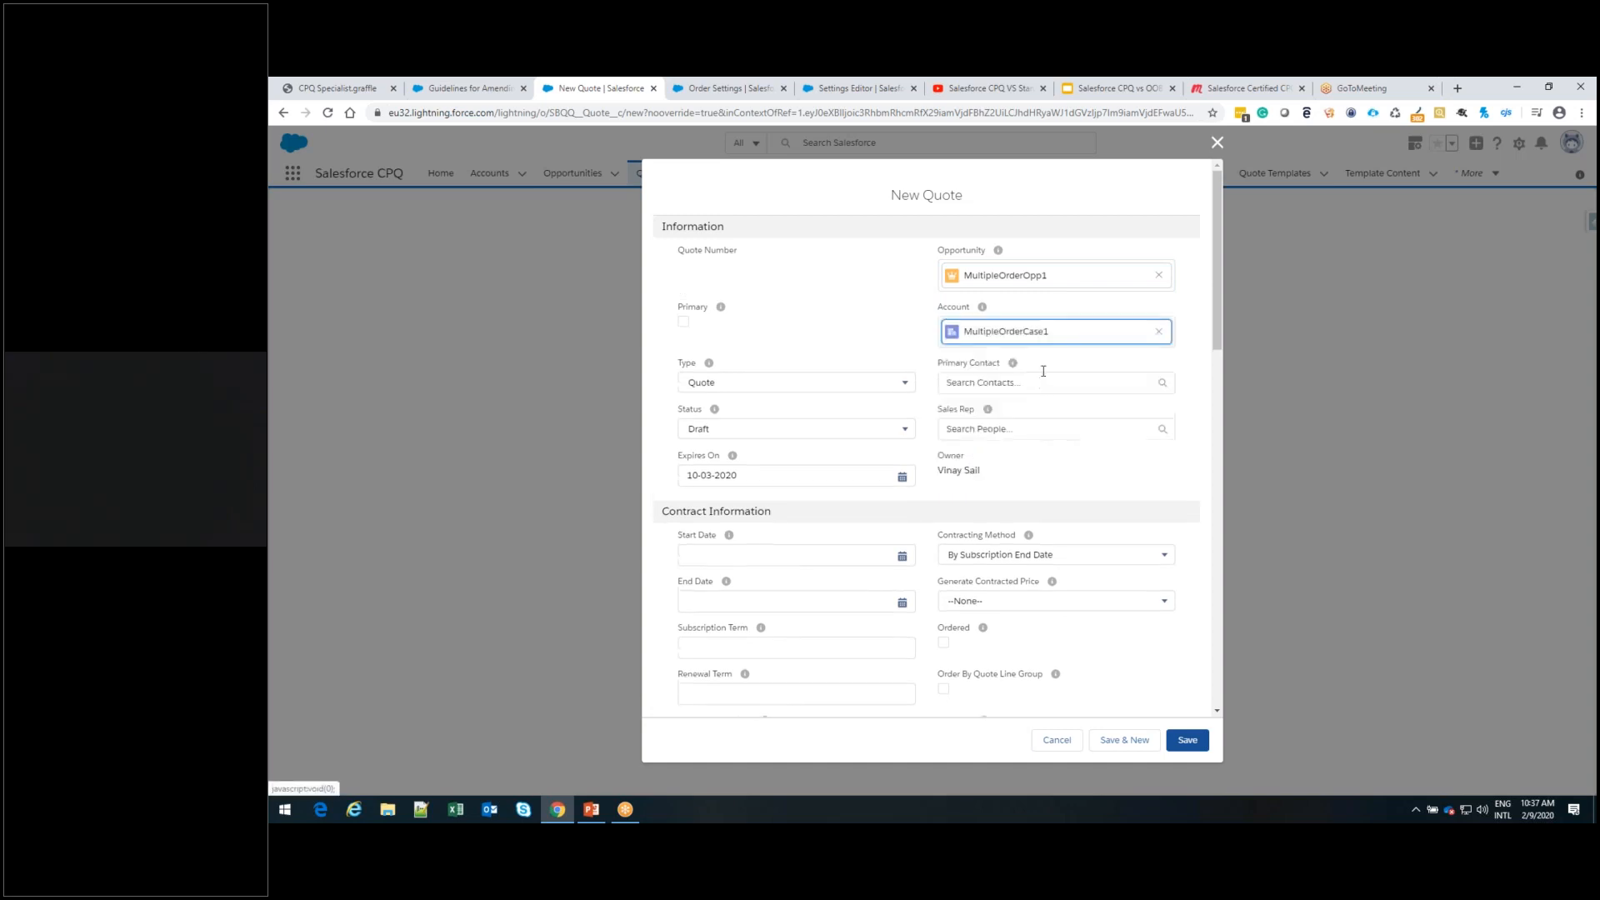
click(684, 322)
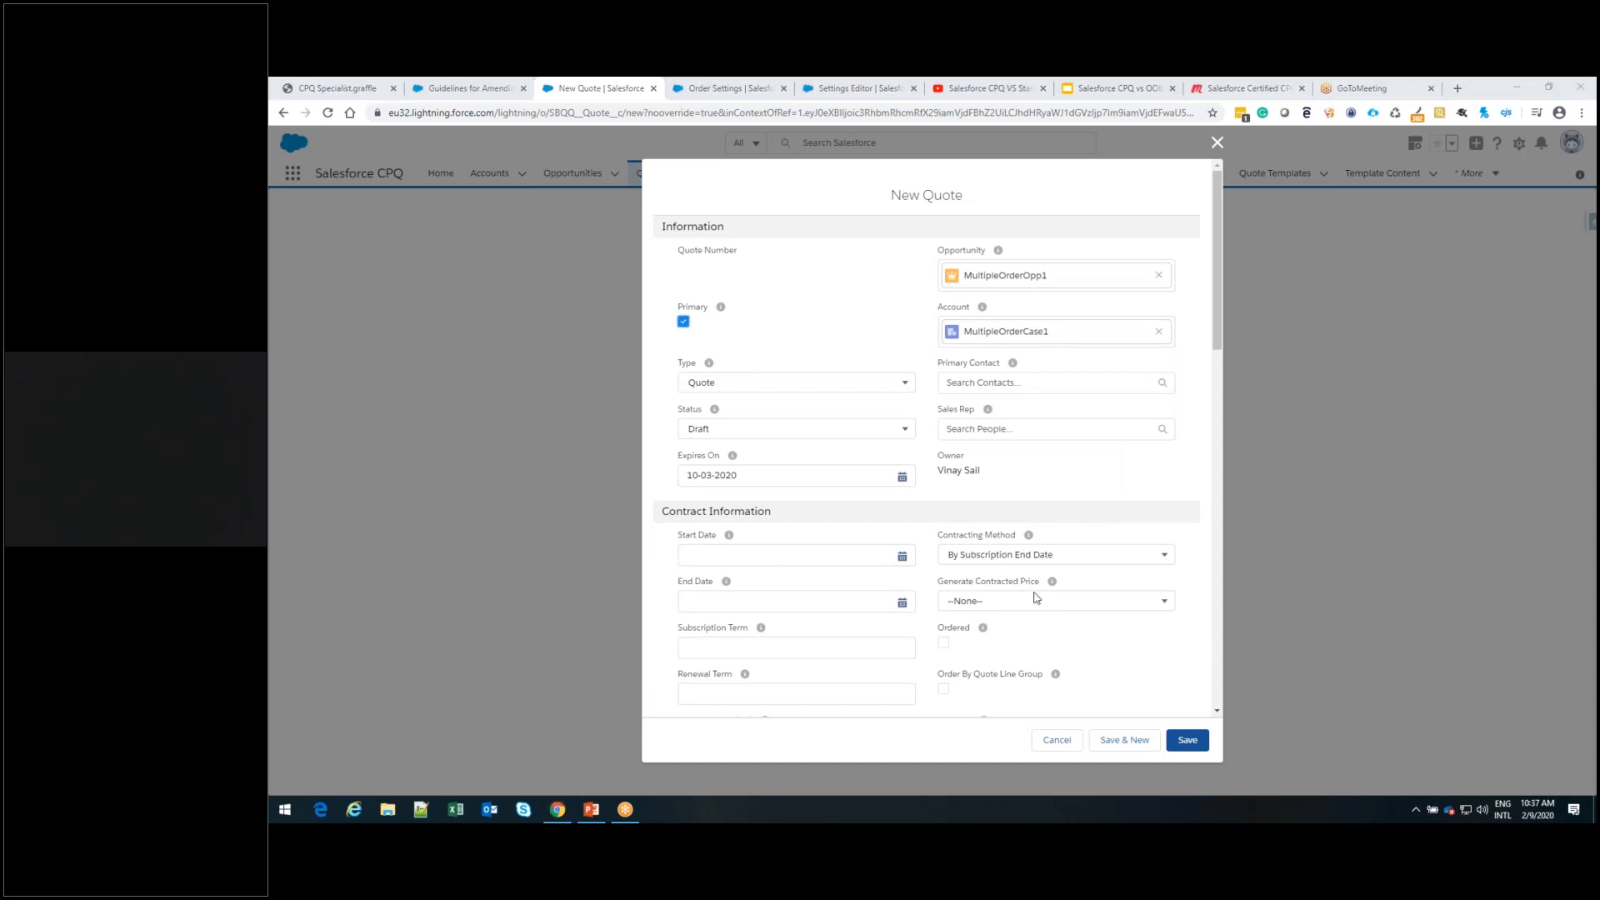
click(1191, 742)
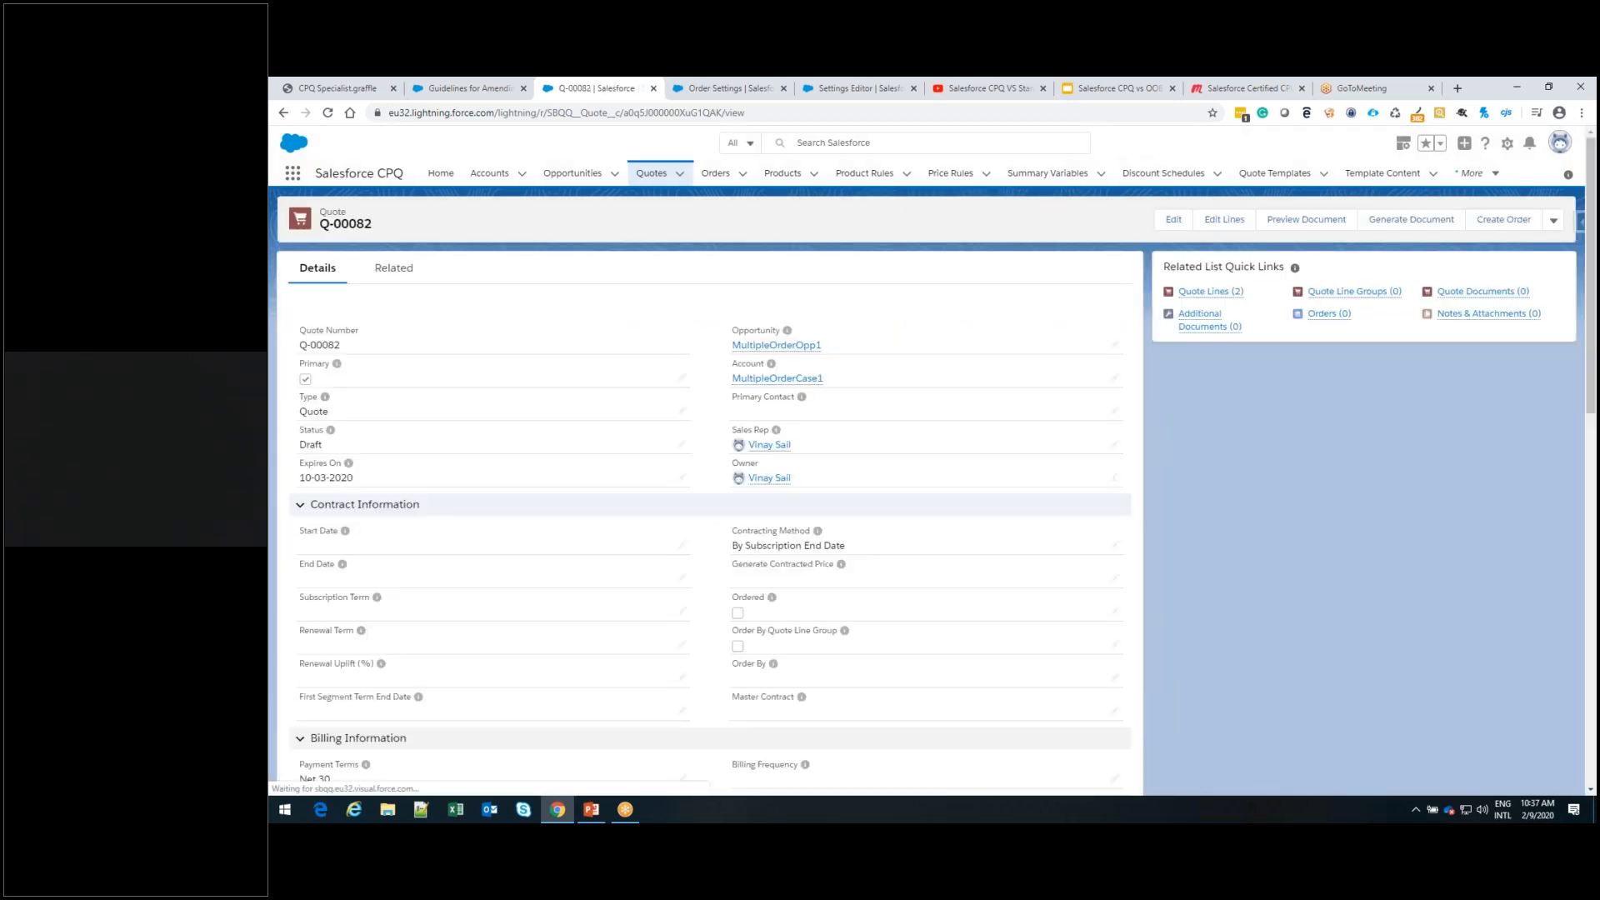
View the new quote's lines in the line editor and return to the quote record
click(1231, 221)
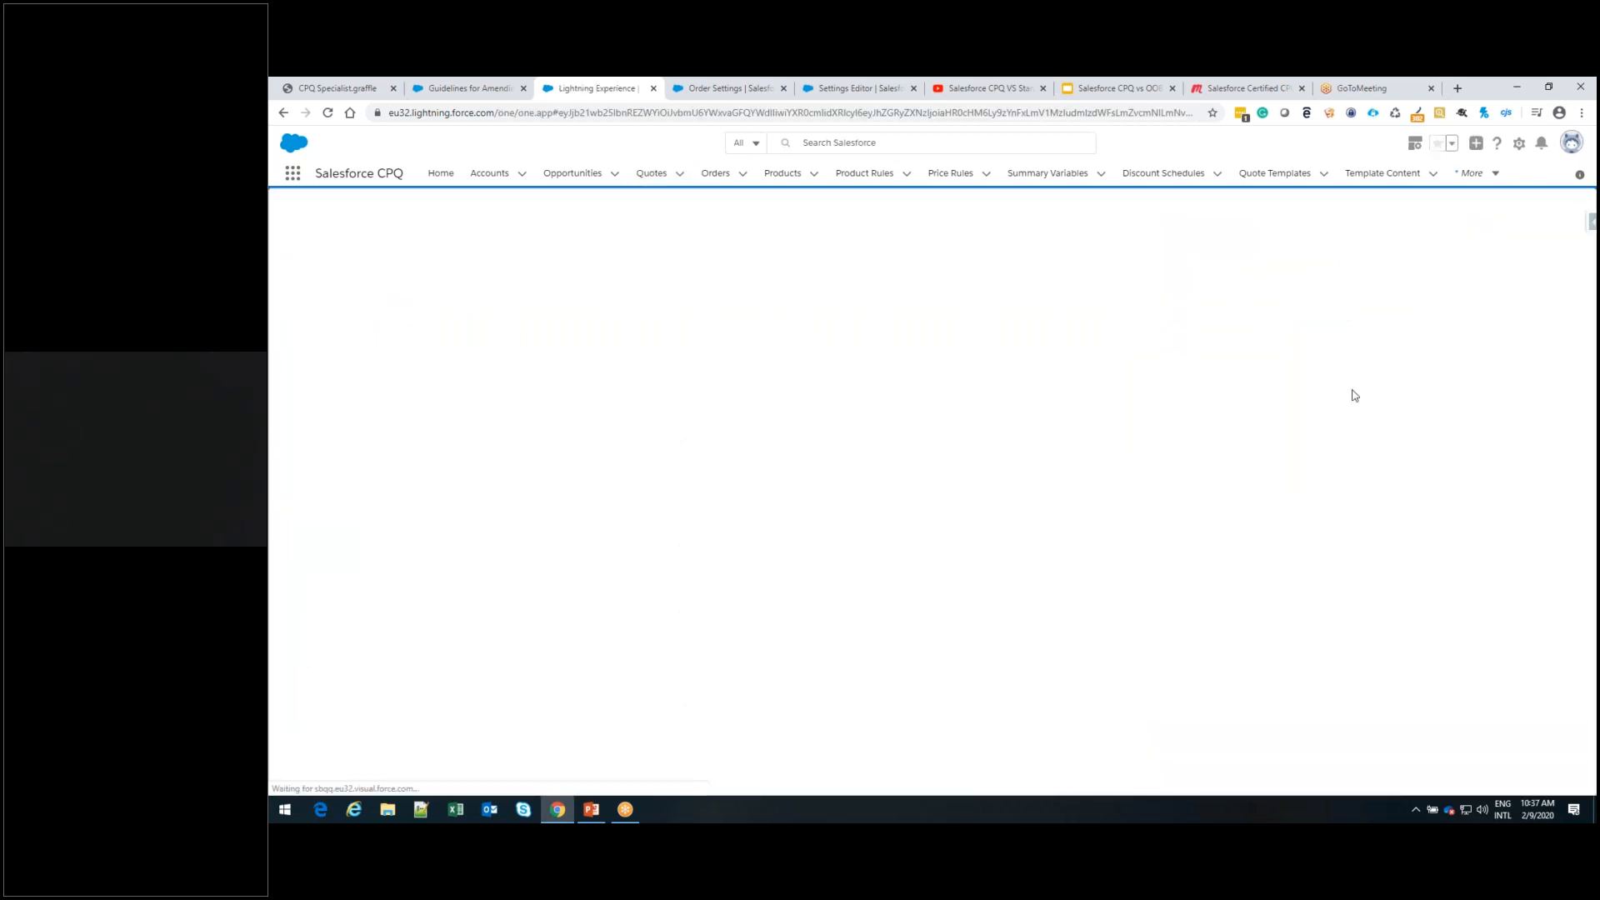
click(1446, 220)
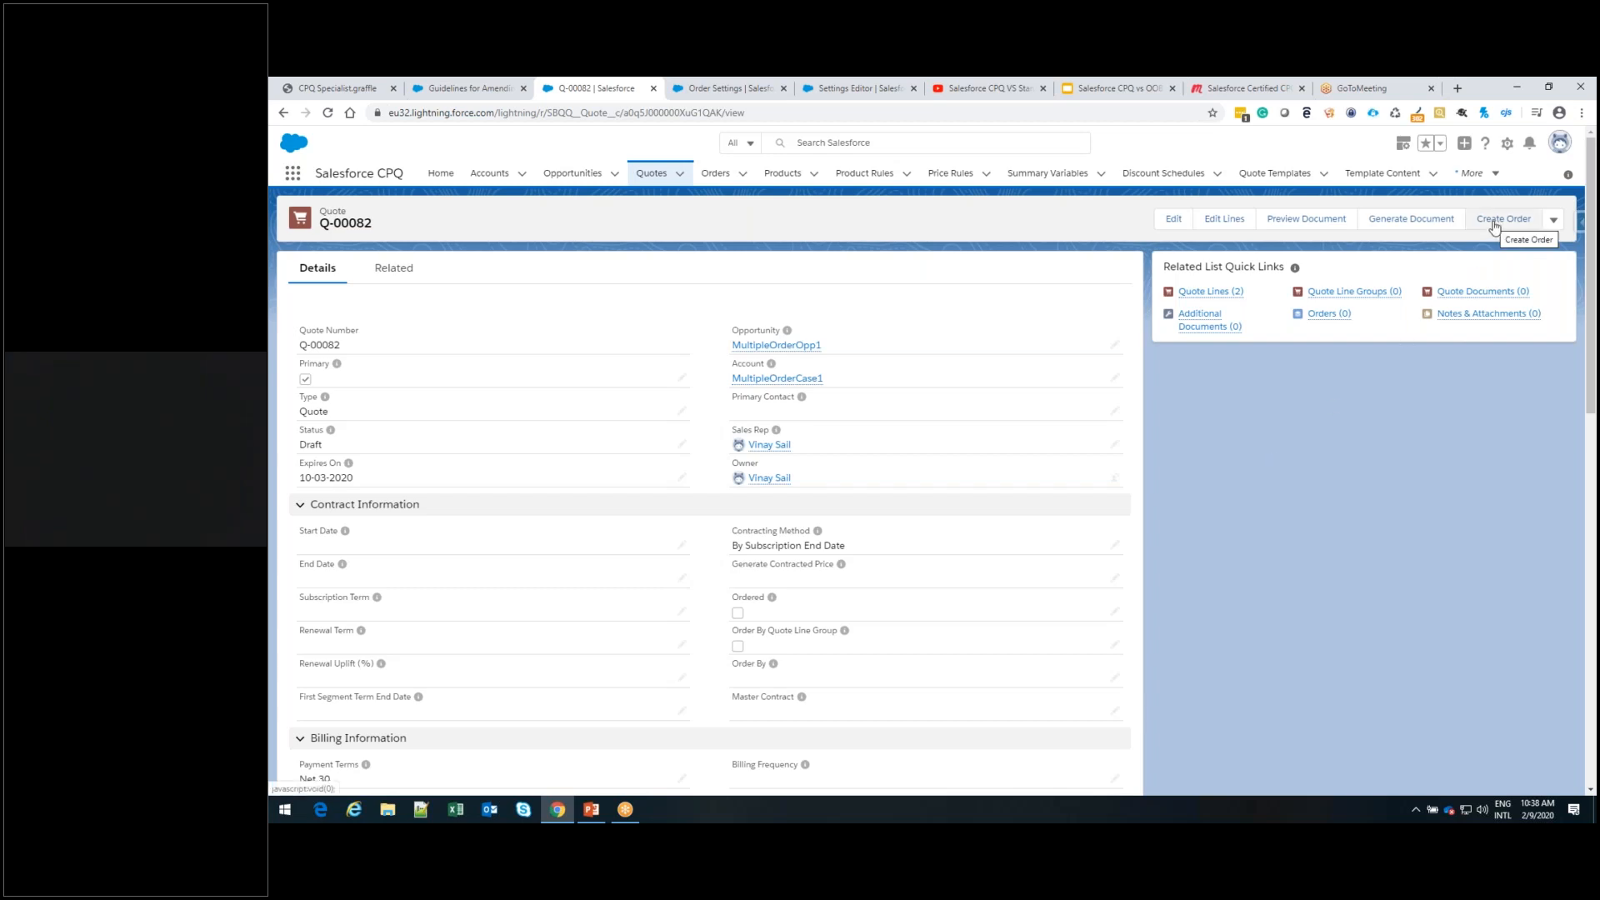
click(1496, 221)
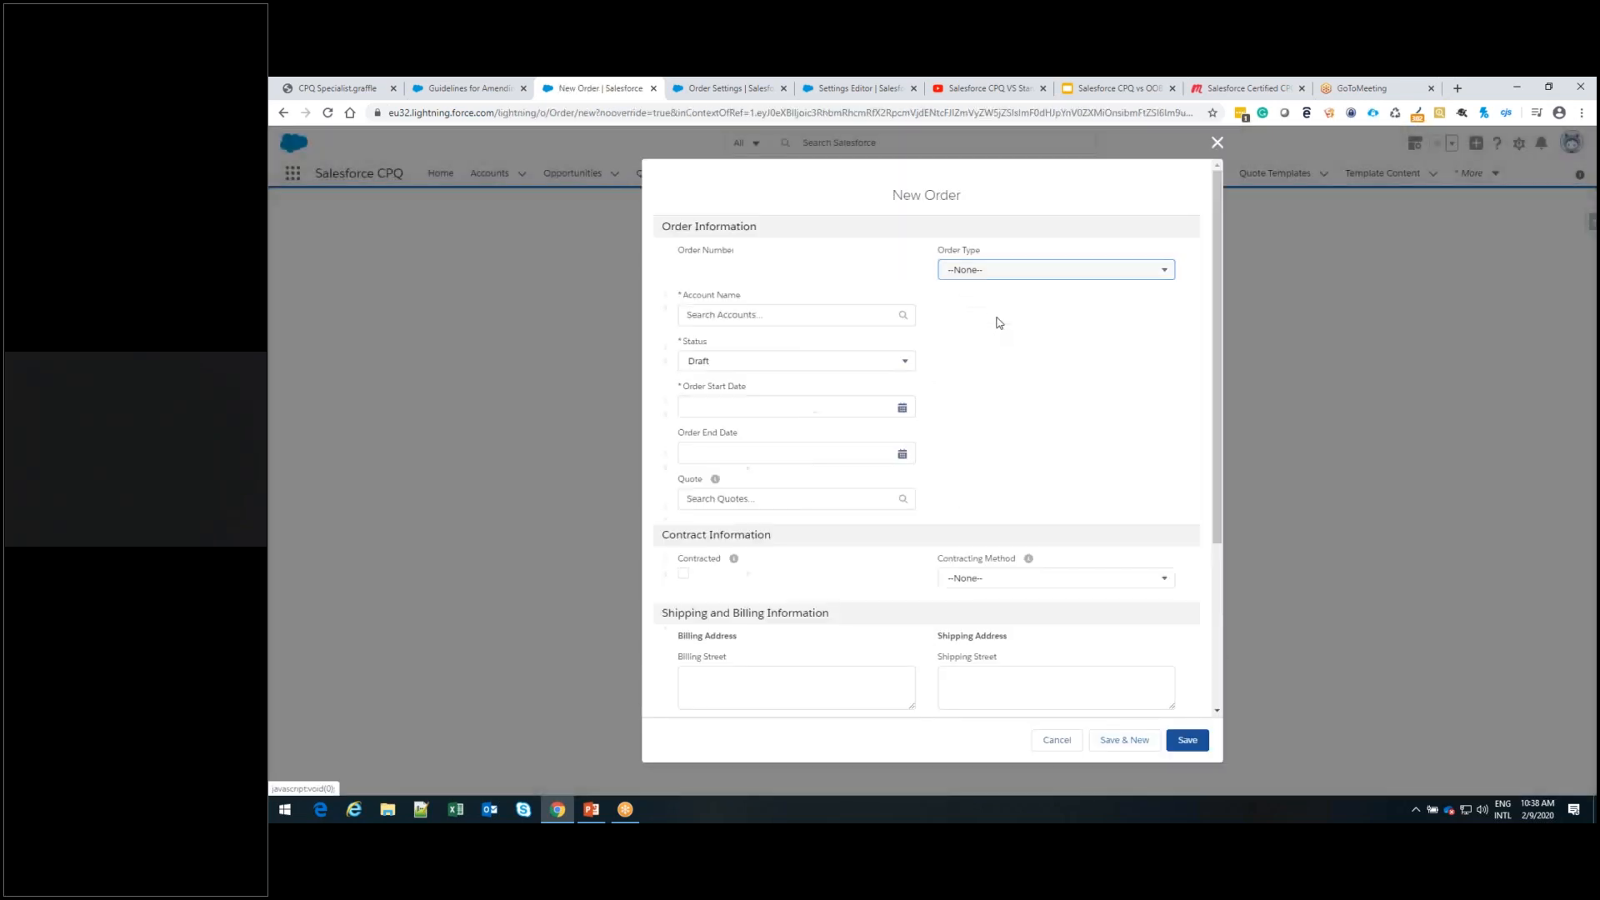
click(795, 318)
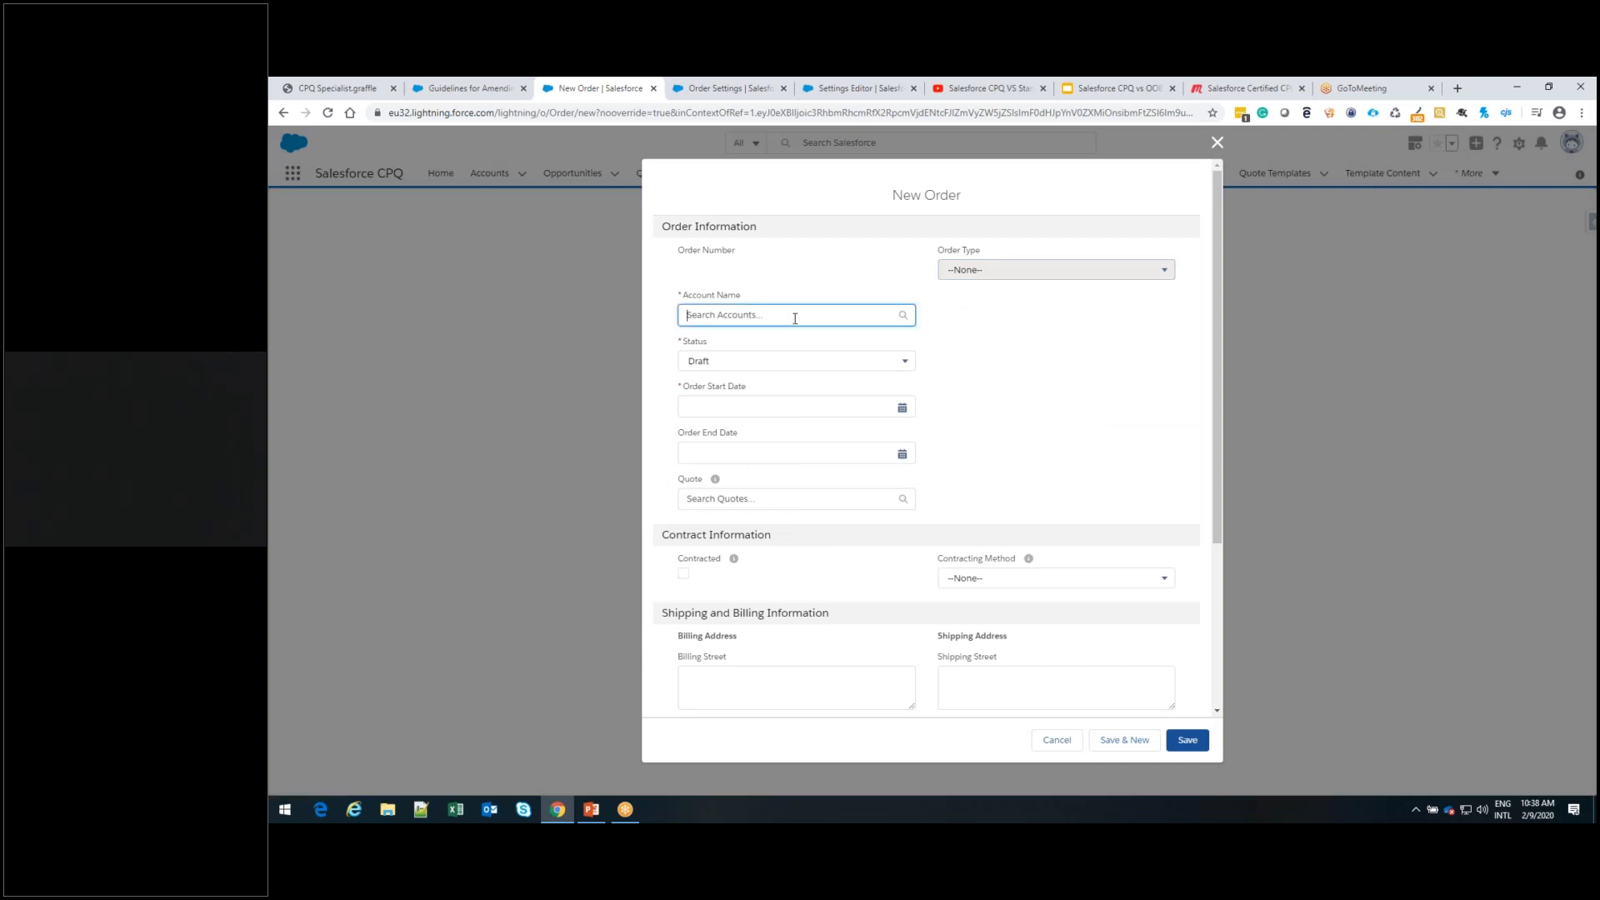
text(mul)
click(834, 381)
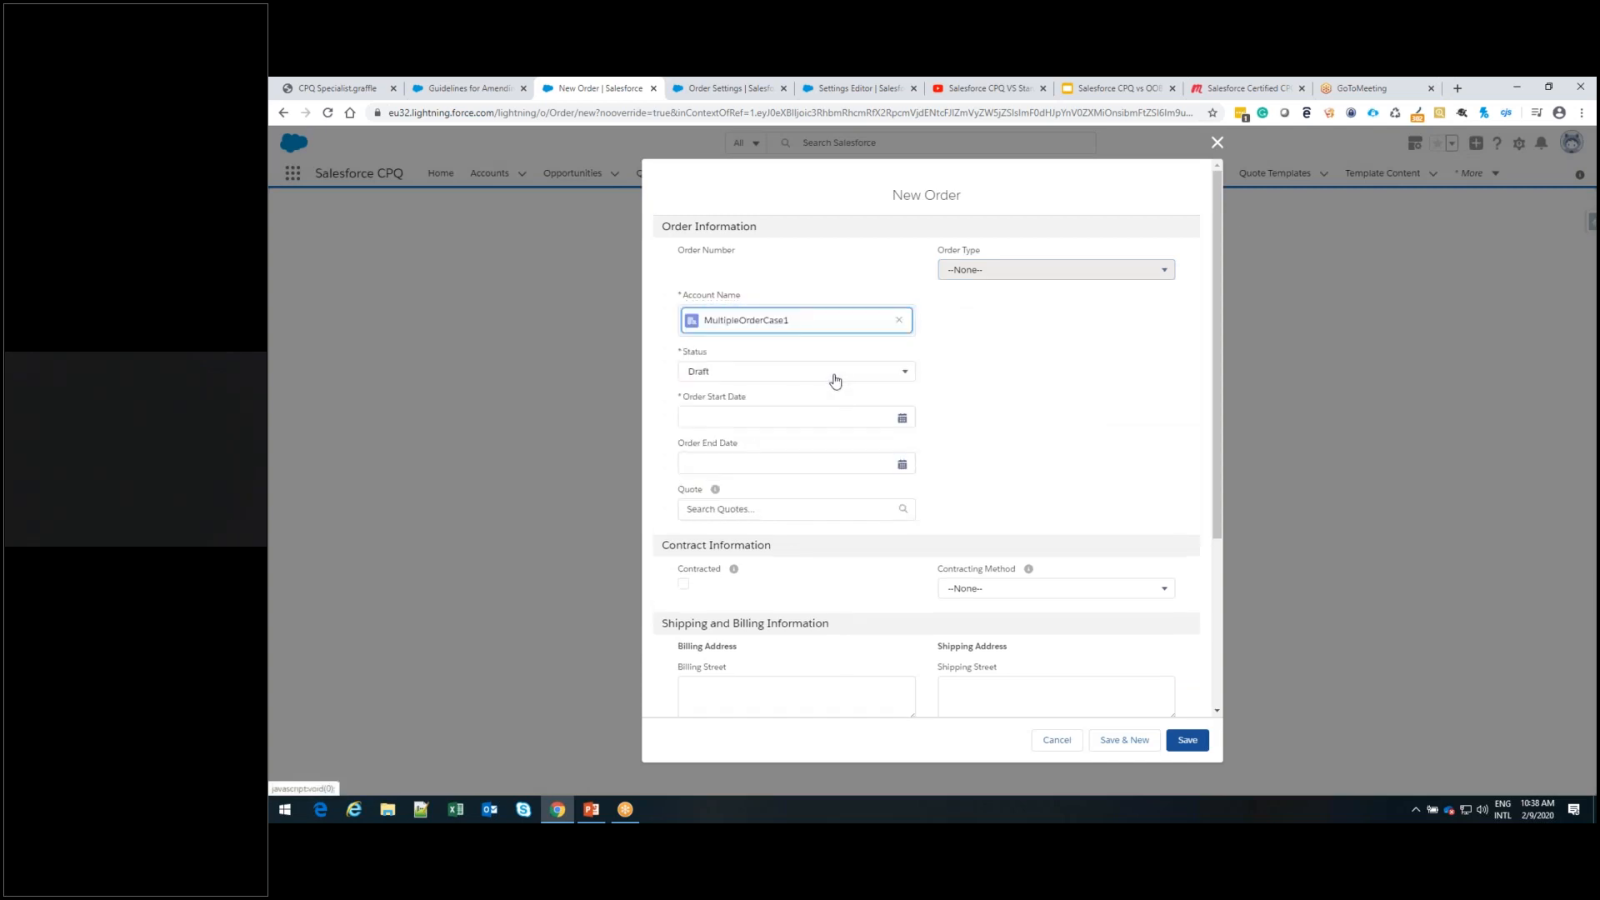
click(769, 516)
text(mu)
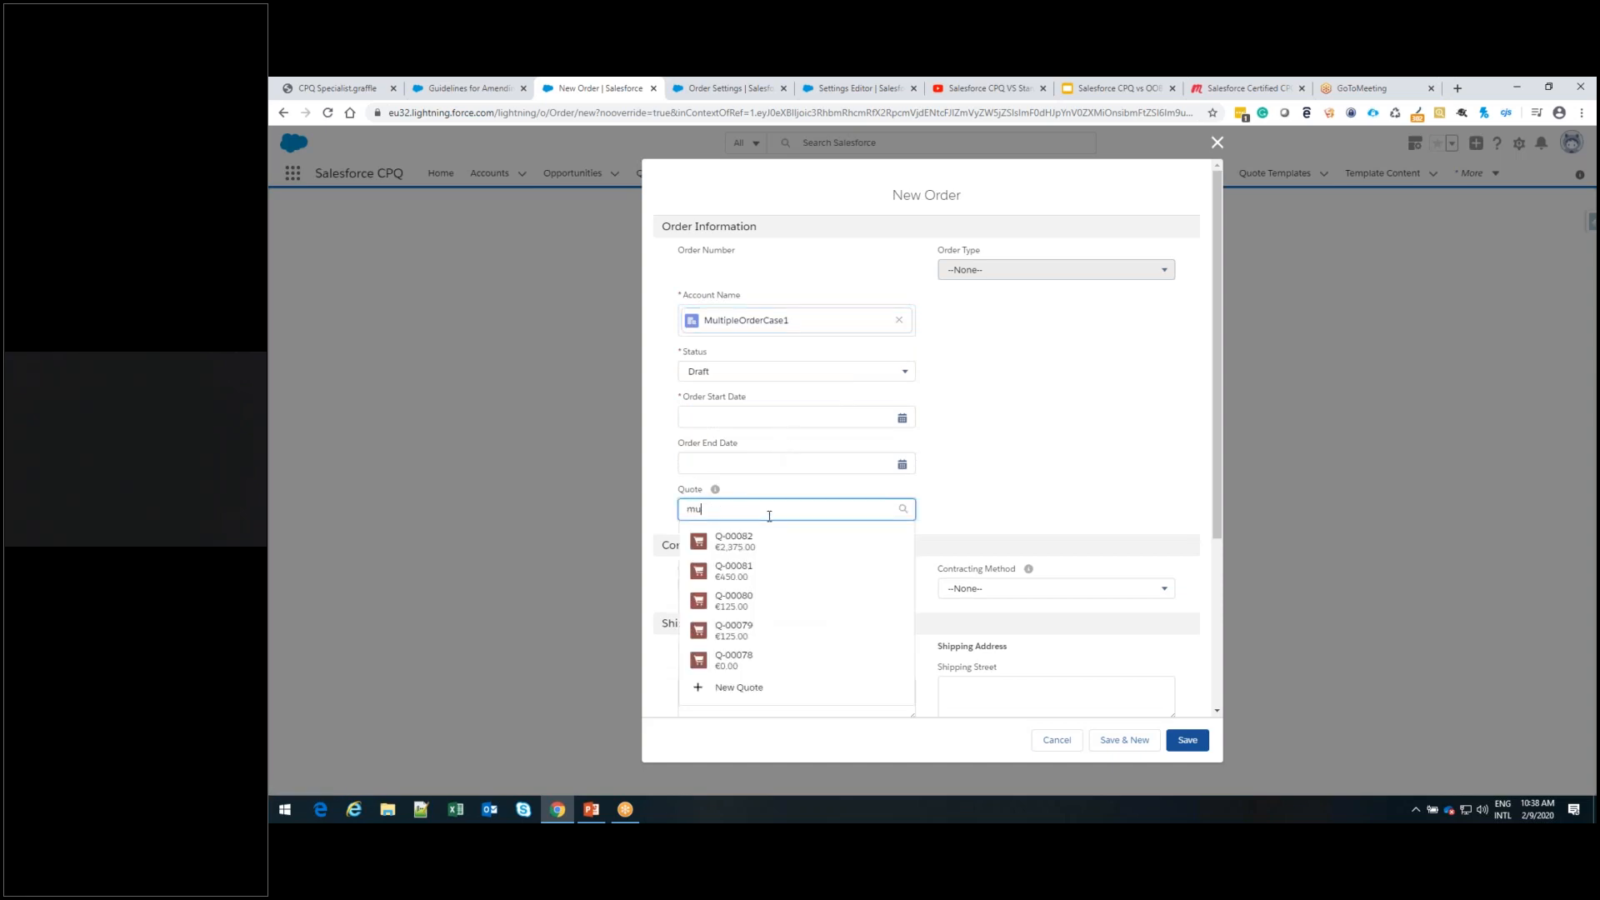
key(BackSpace)
key(BackSpace)
key(BackSpace)
click(1216, 146)
click(652, 172)
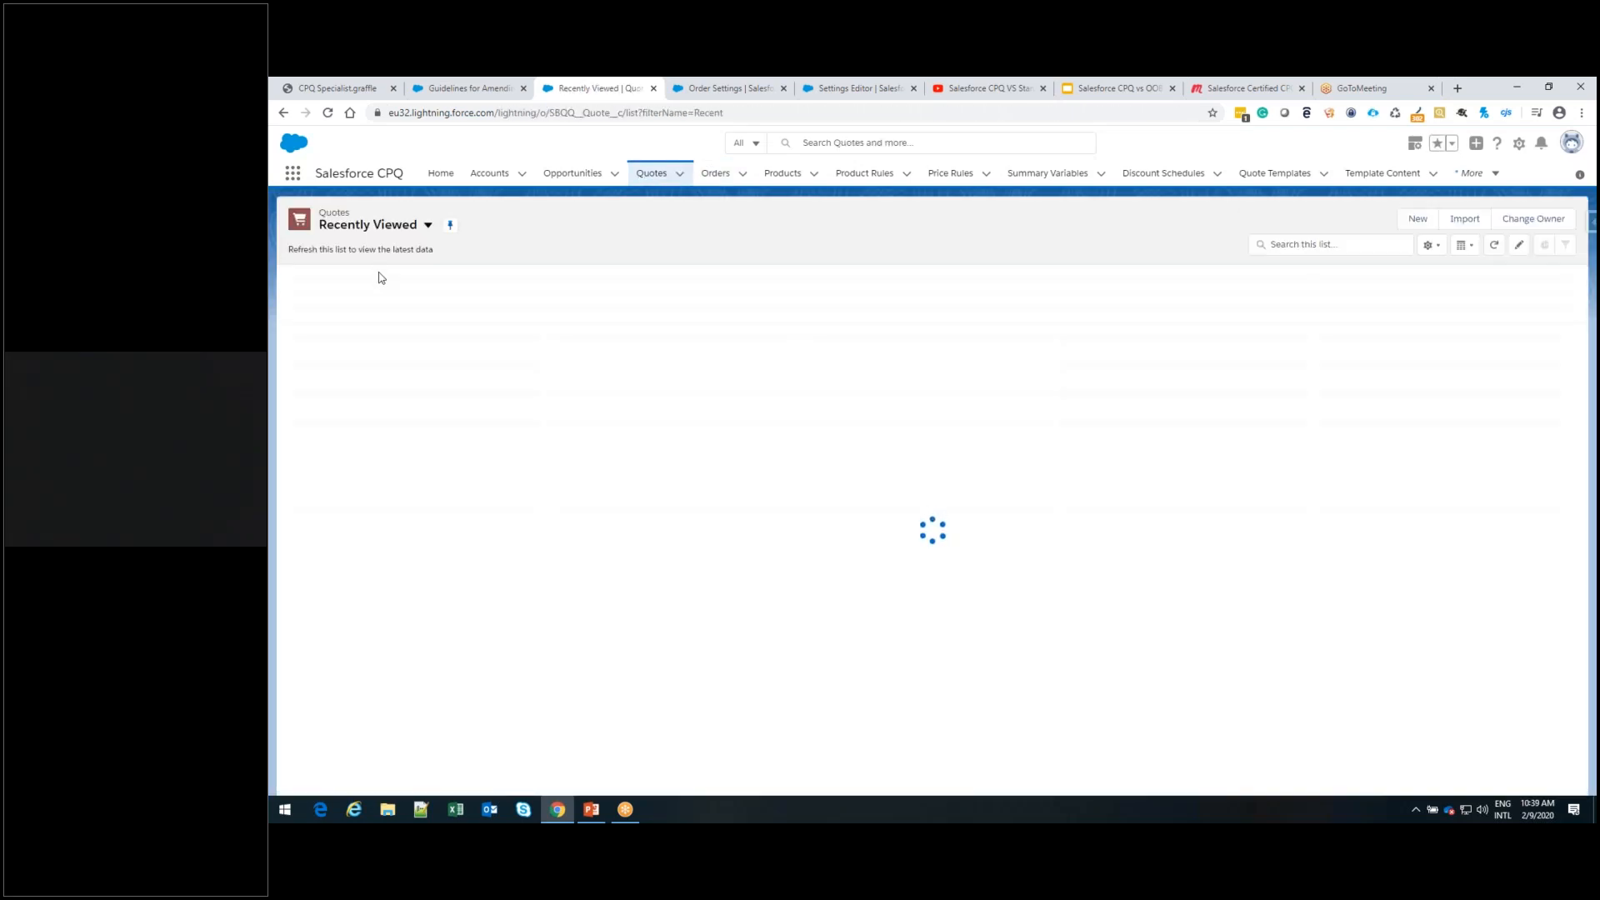
click(379, 302)
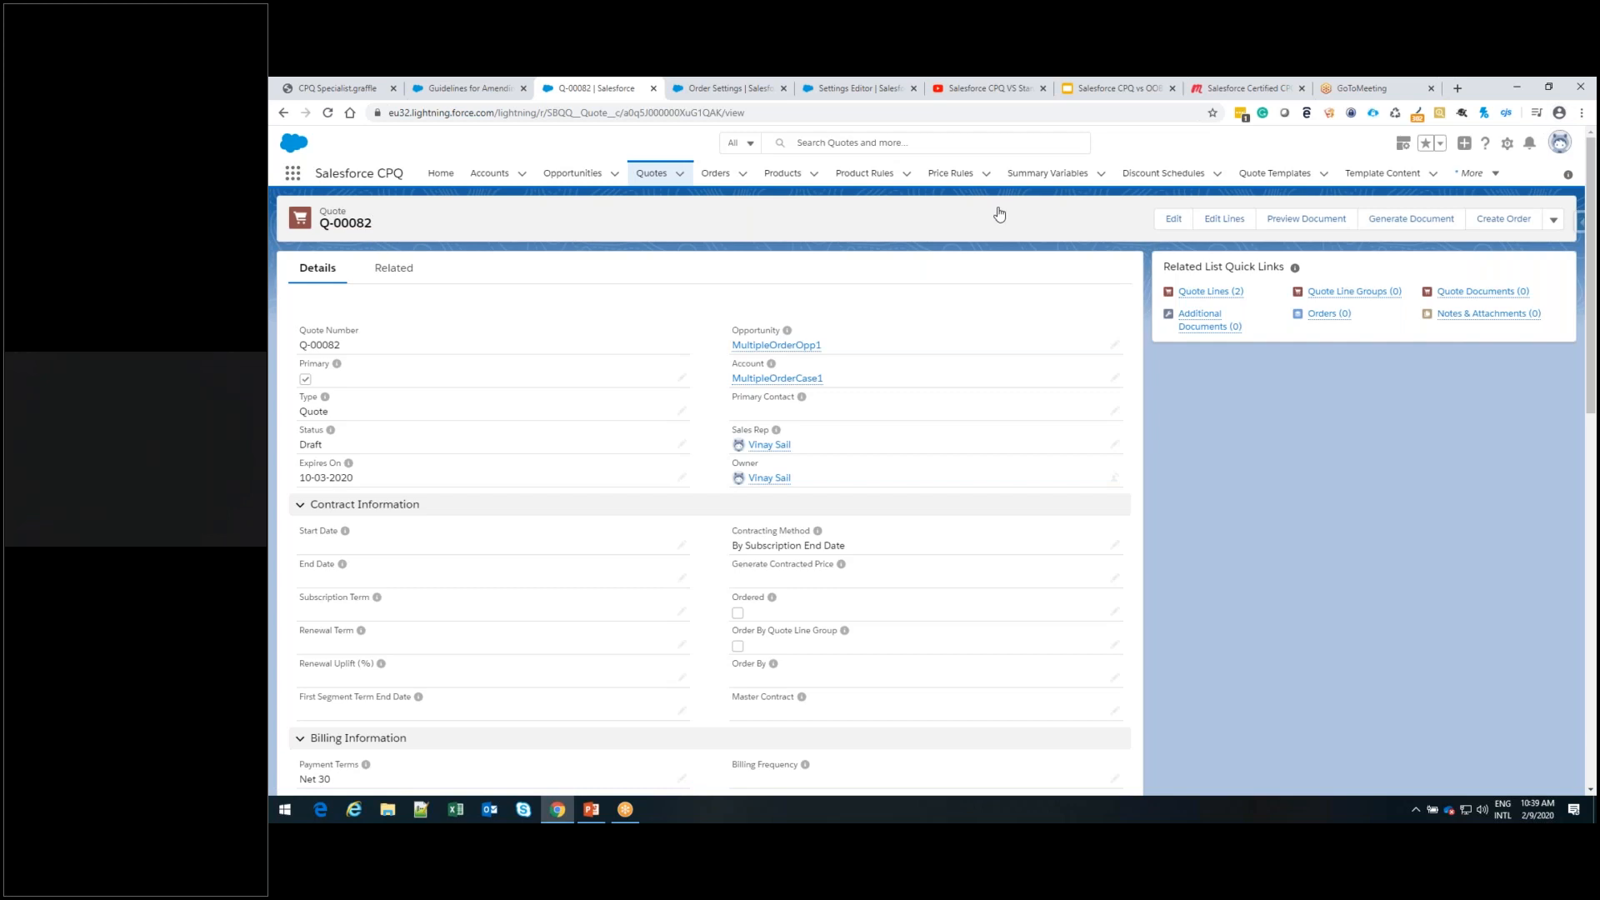
Start a new order from the quote with account MultipleOrderCase1 and quote Q-00082 assigned
click(1503, 218)
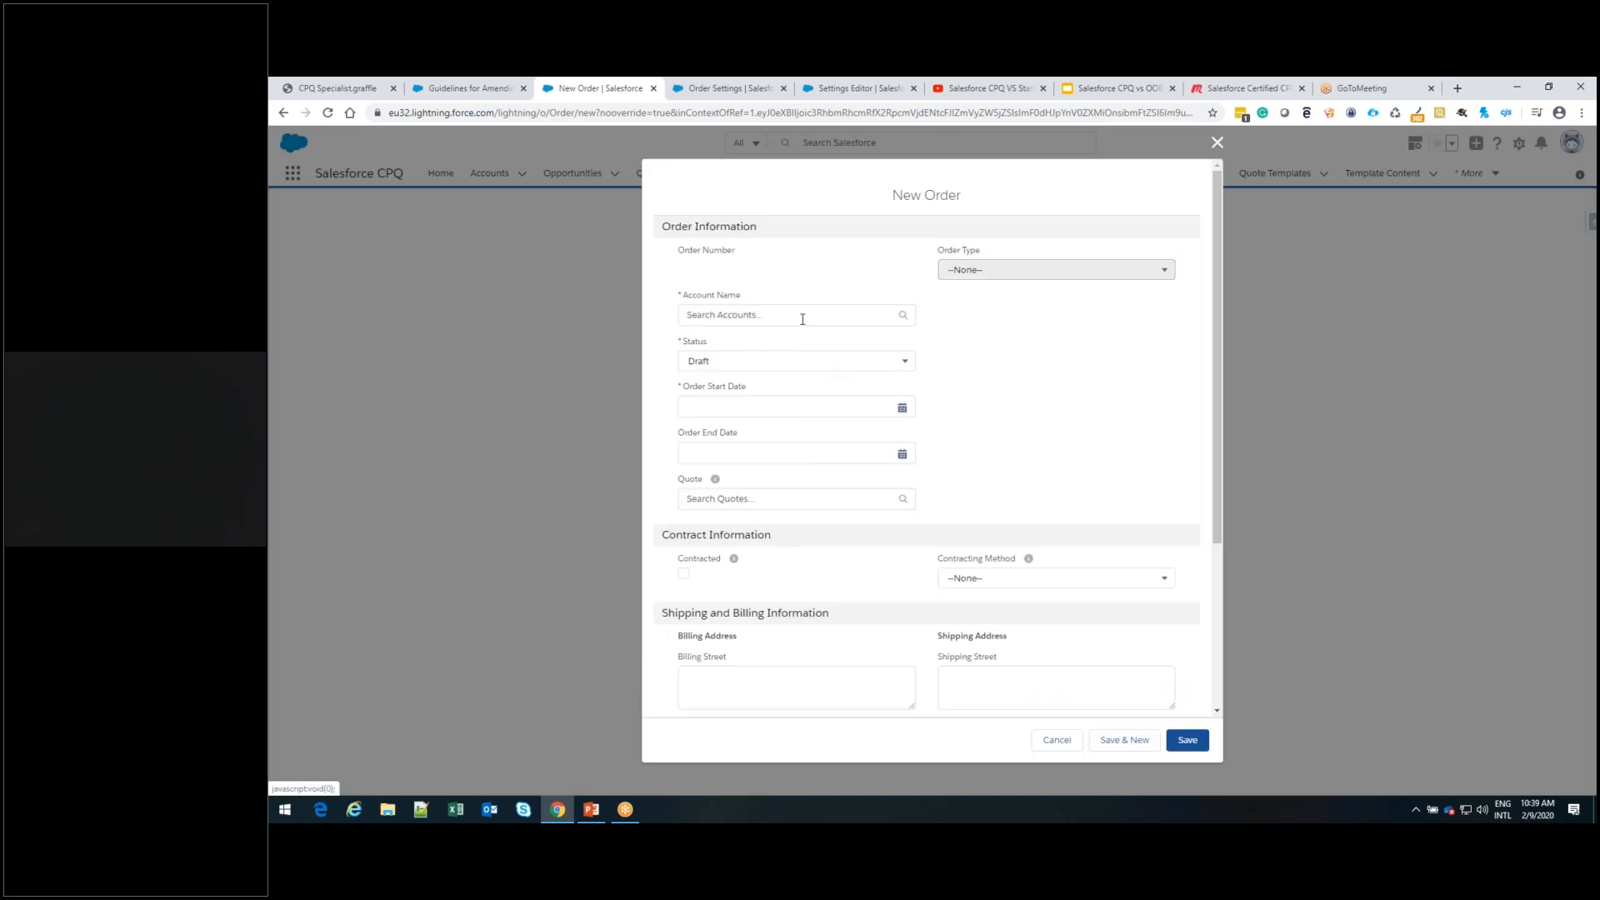
click(803, 319)
text(multi)
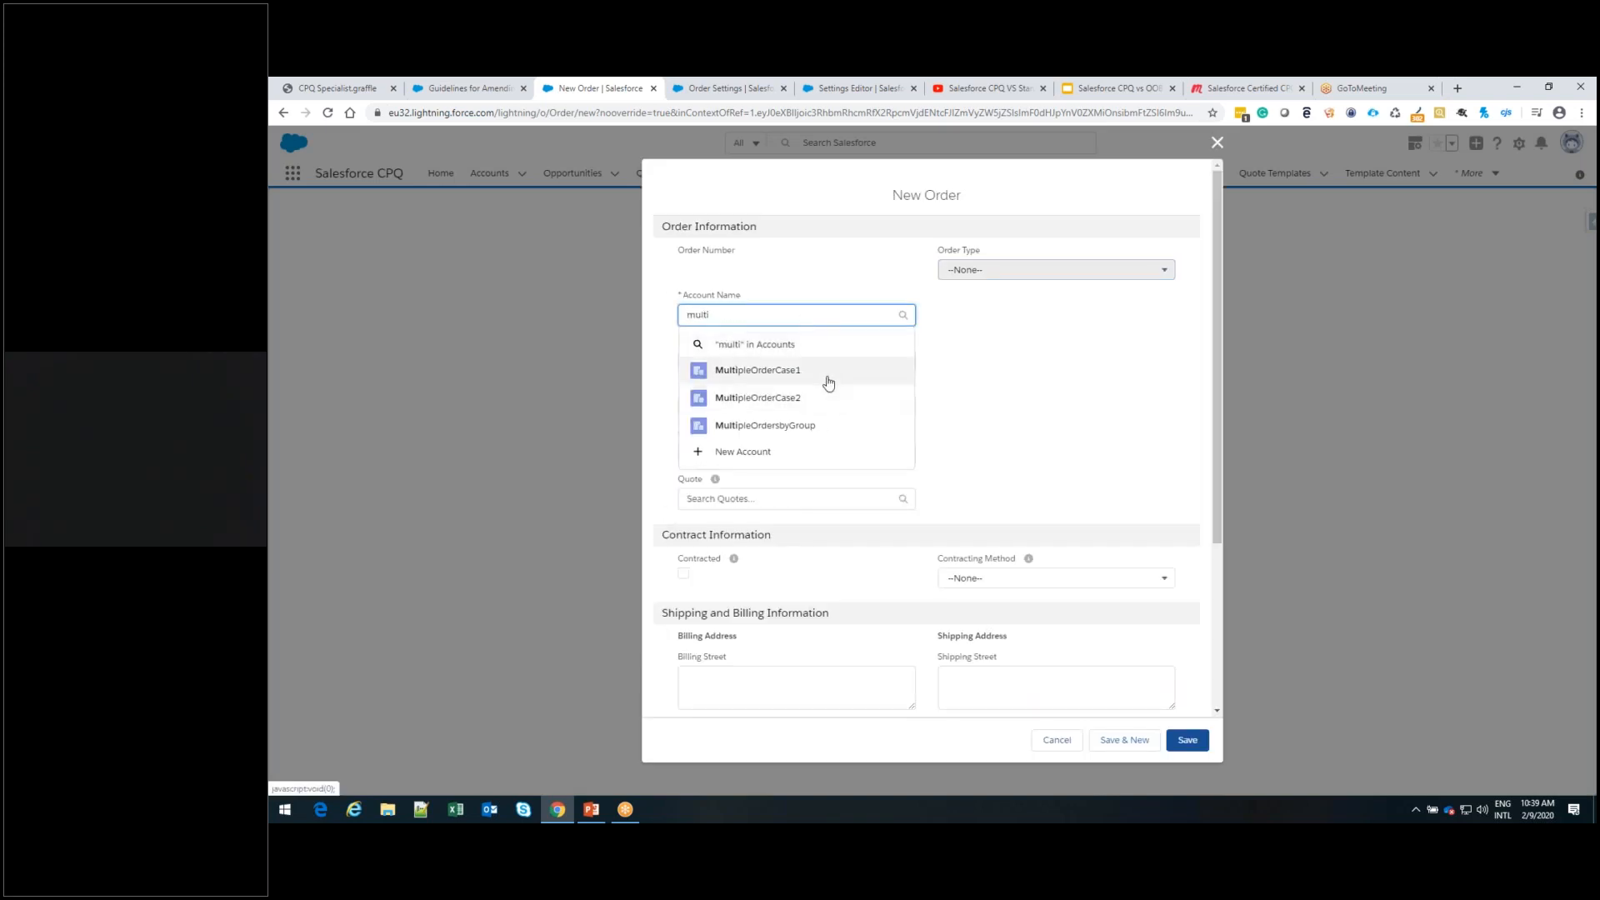
click(828, 383)
click(773, 512)
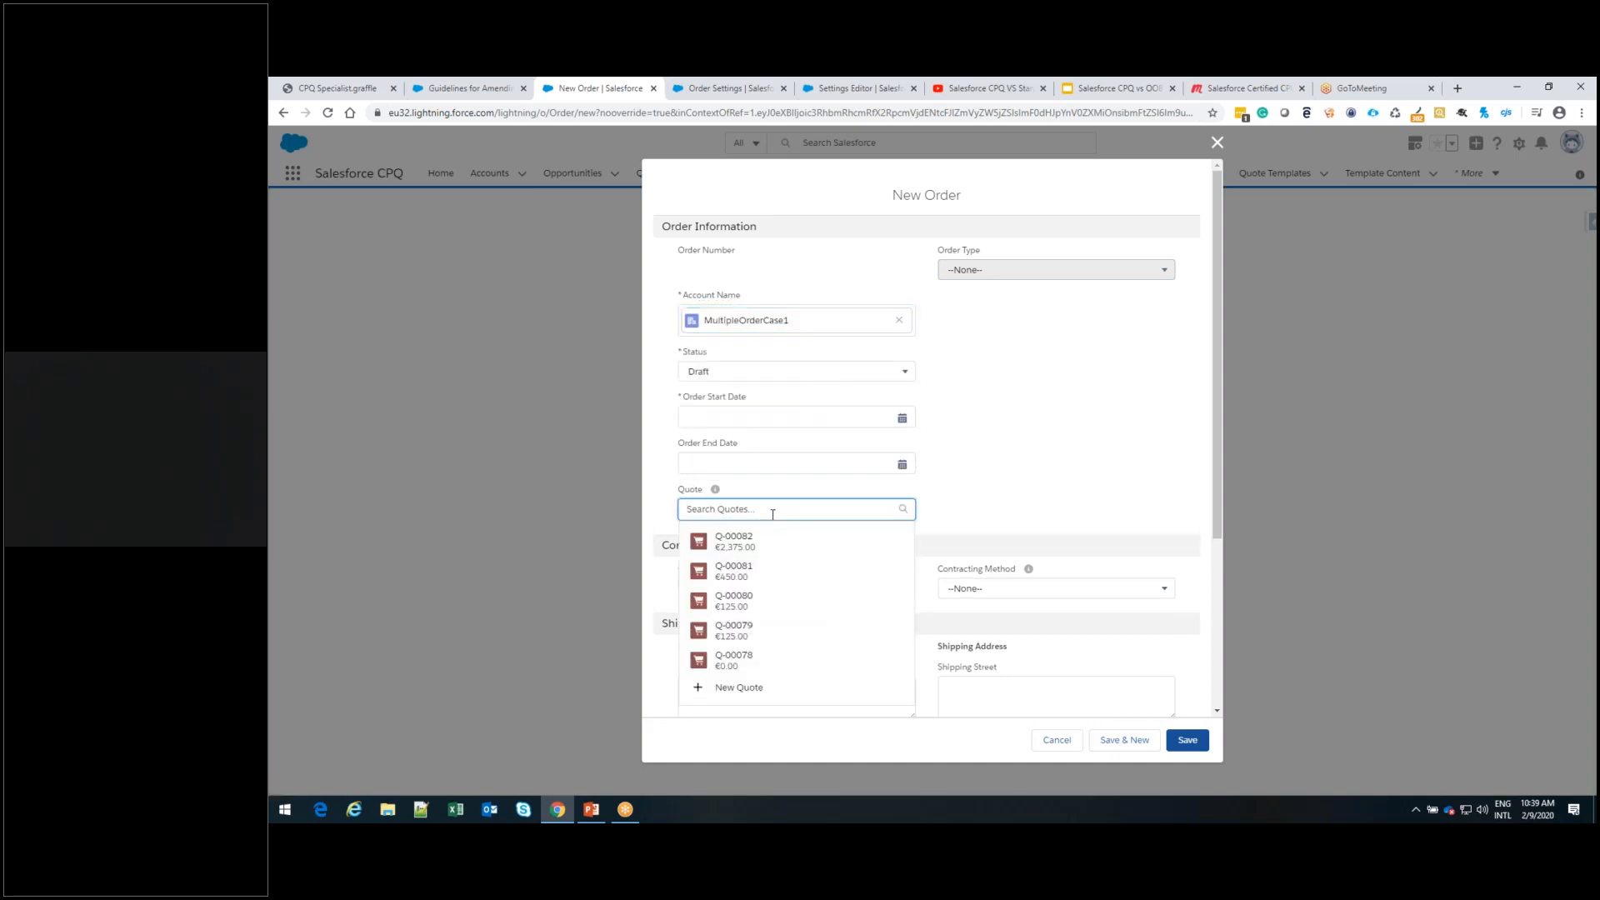
text(82)
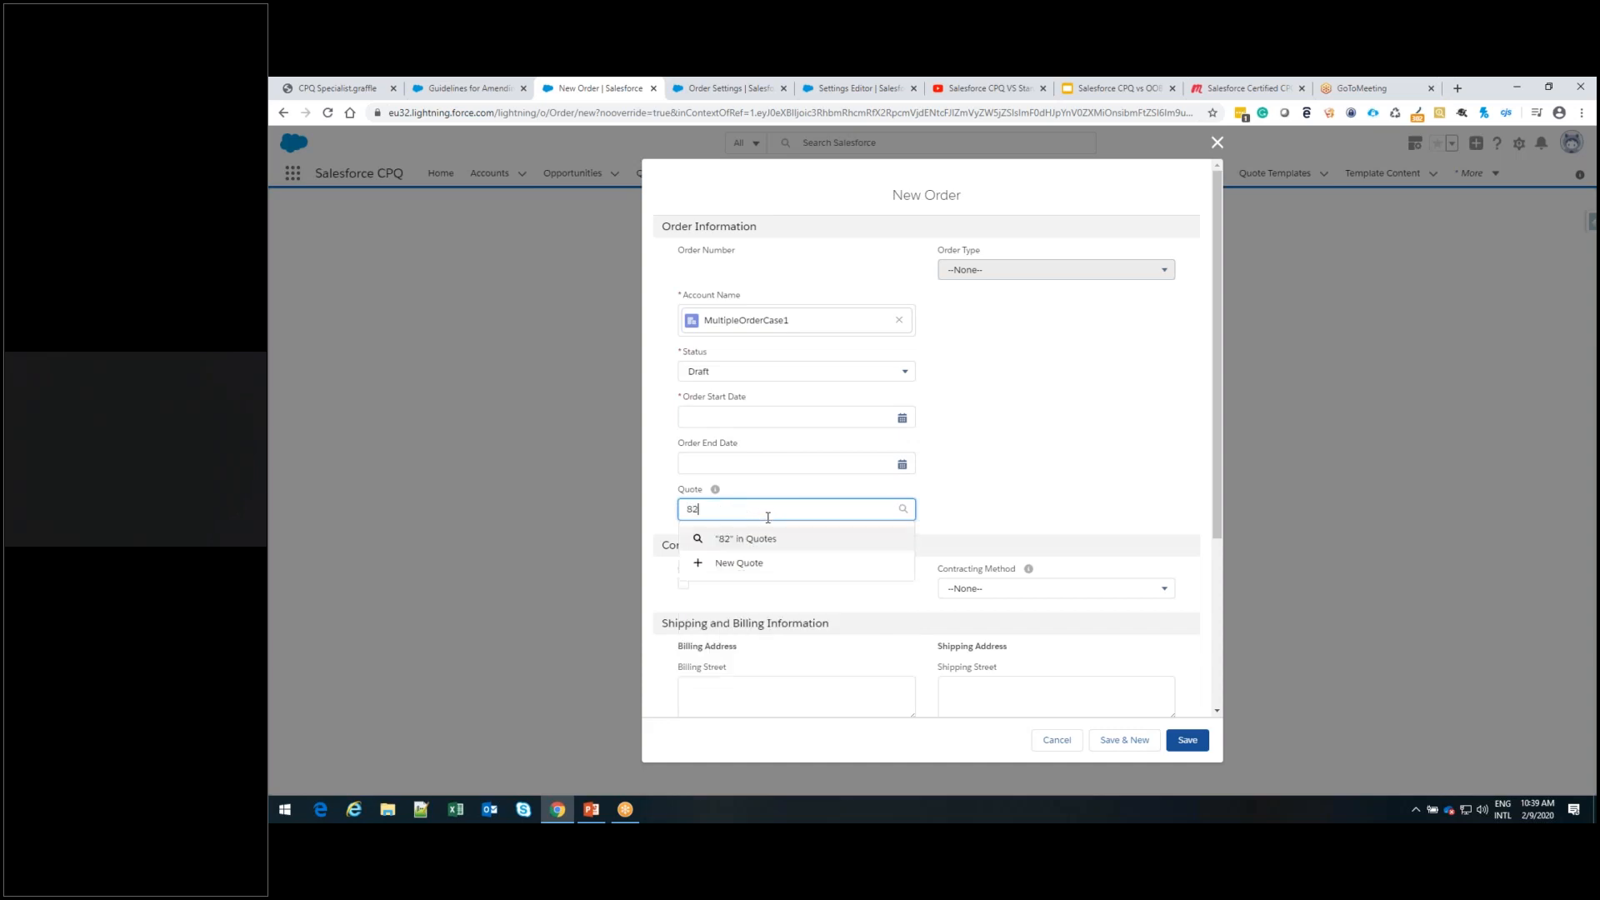
click(749, 538)
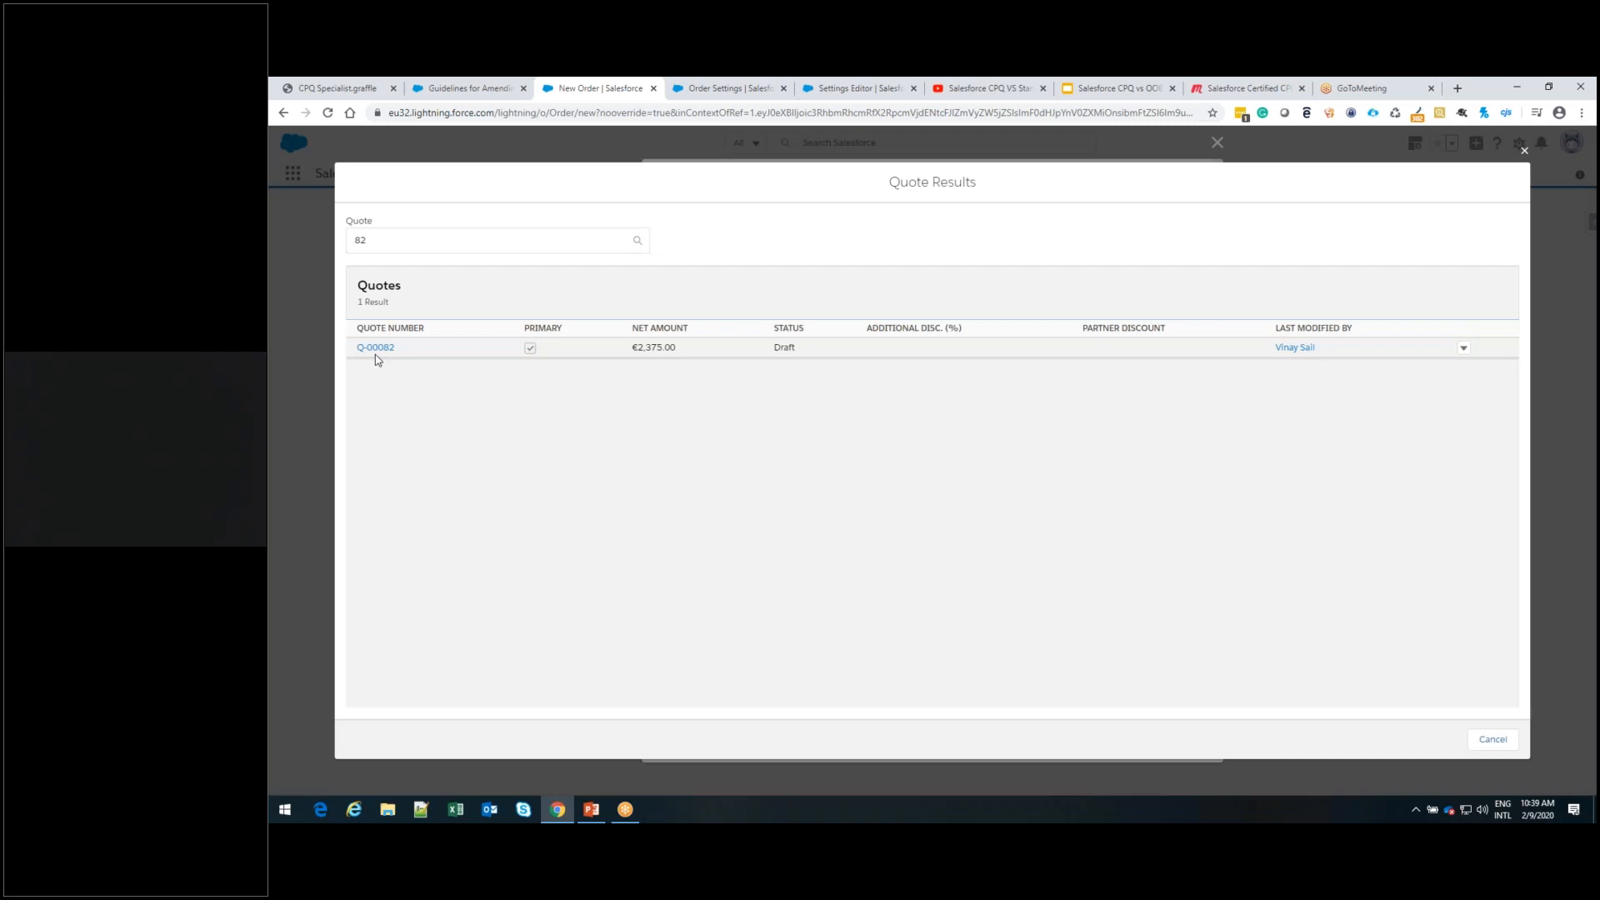
click(376, 349)
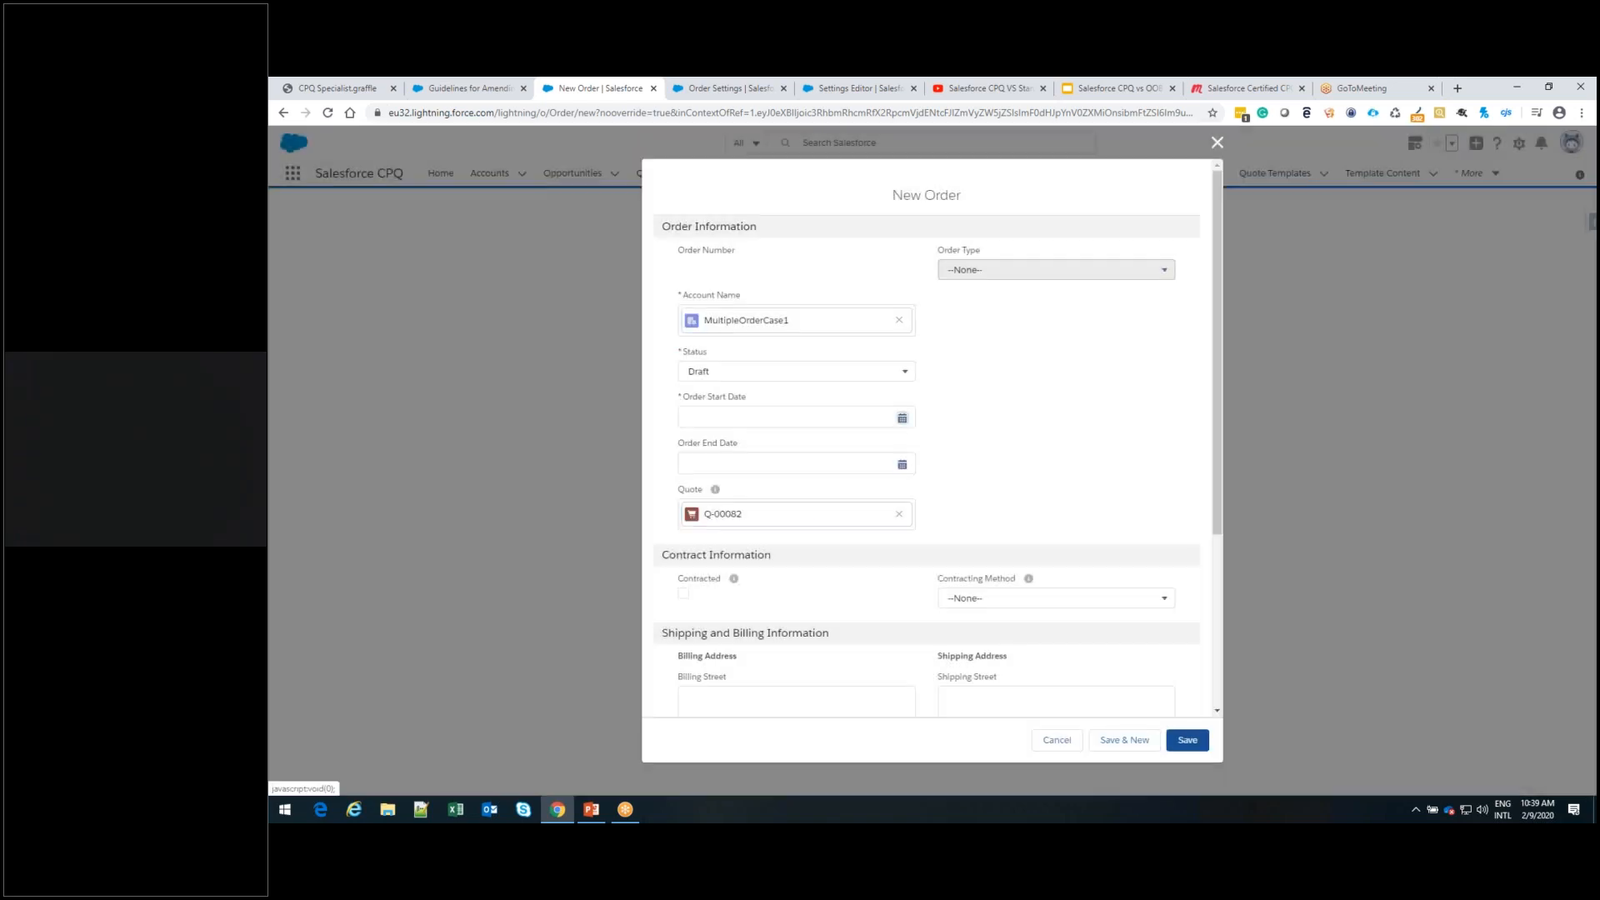
Set the order start date to 16-02-2020 and save the new order
click(903, 421)
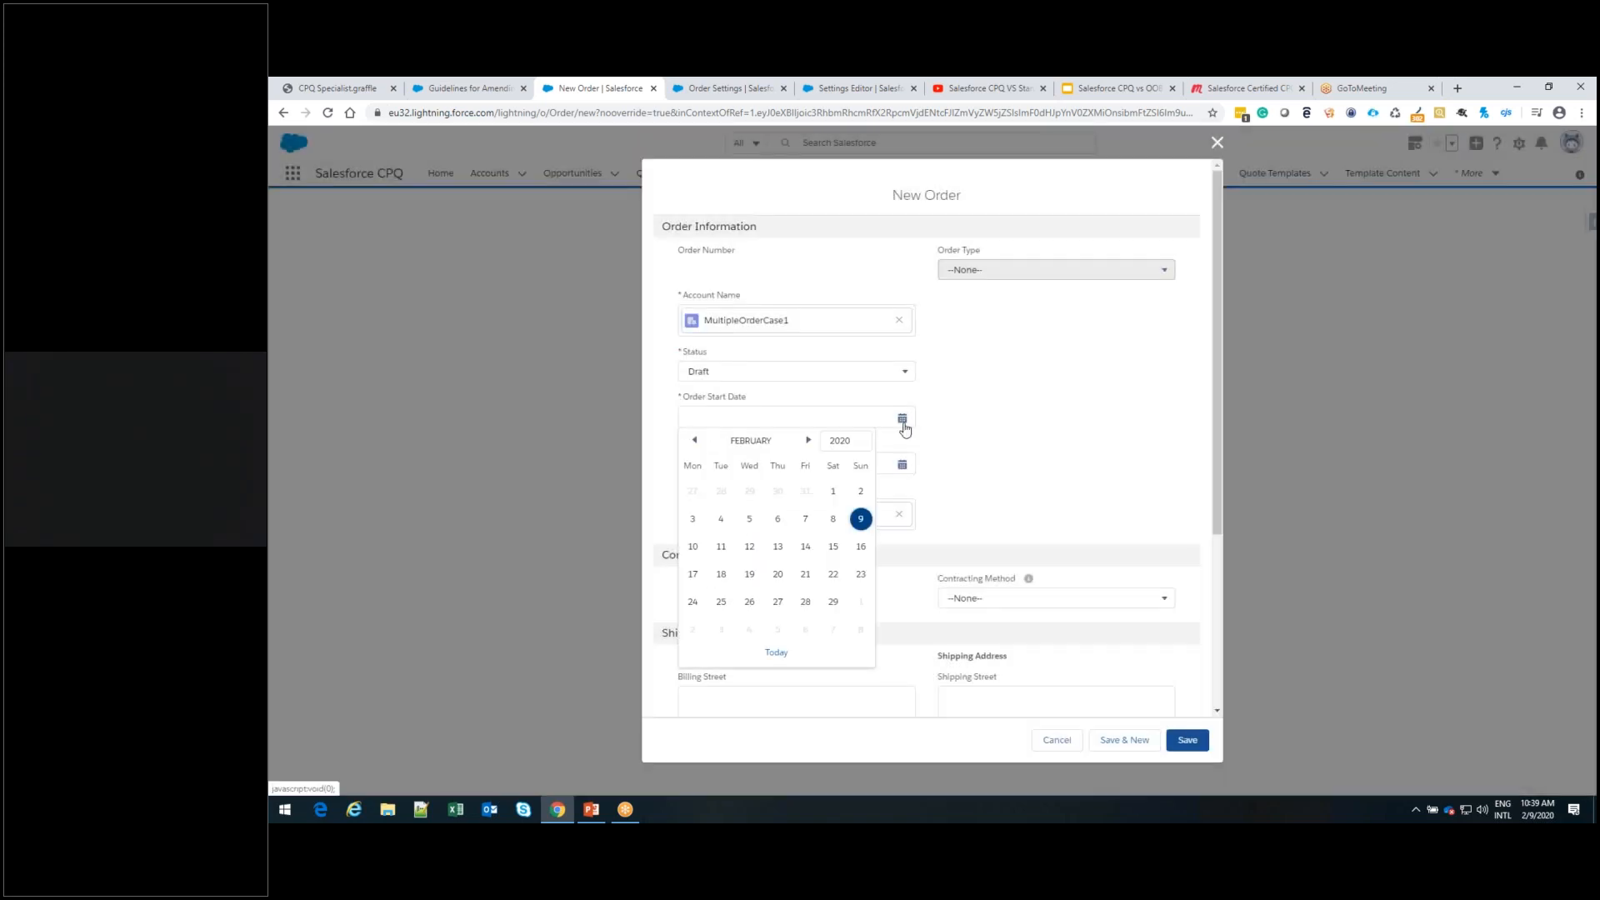
click(861, 546)
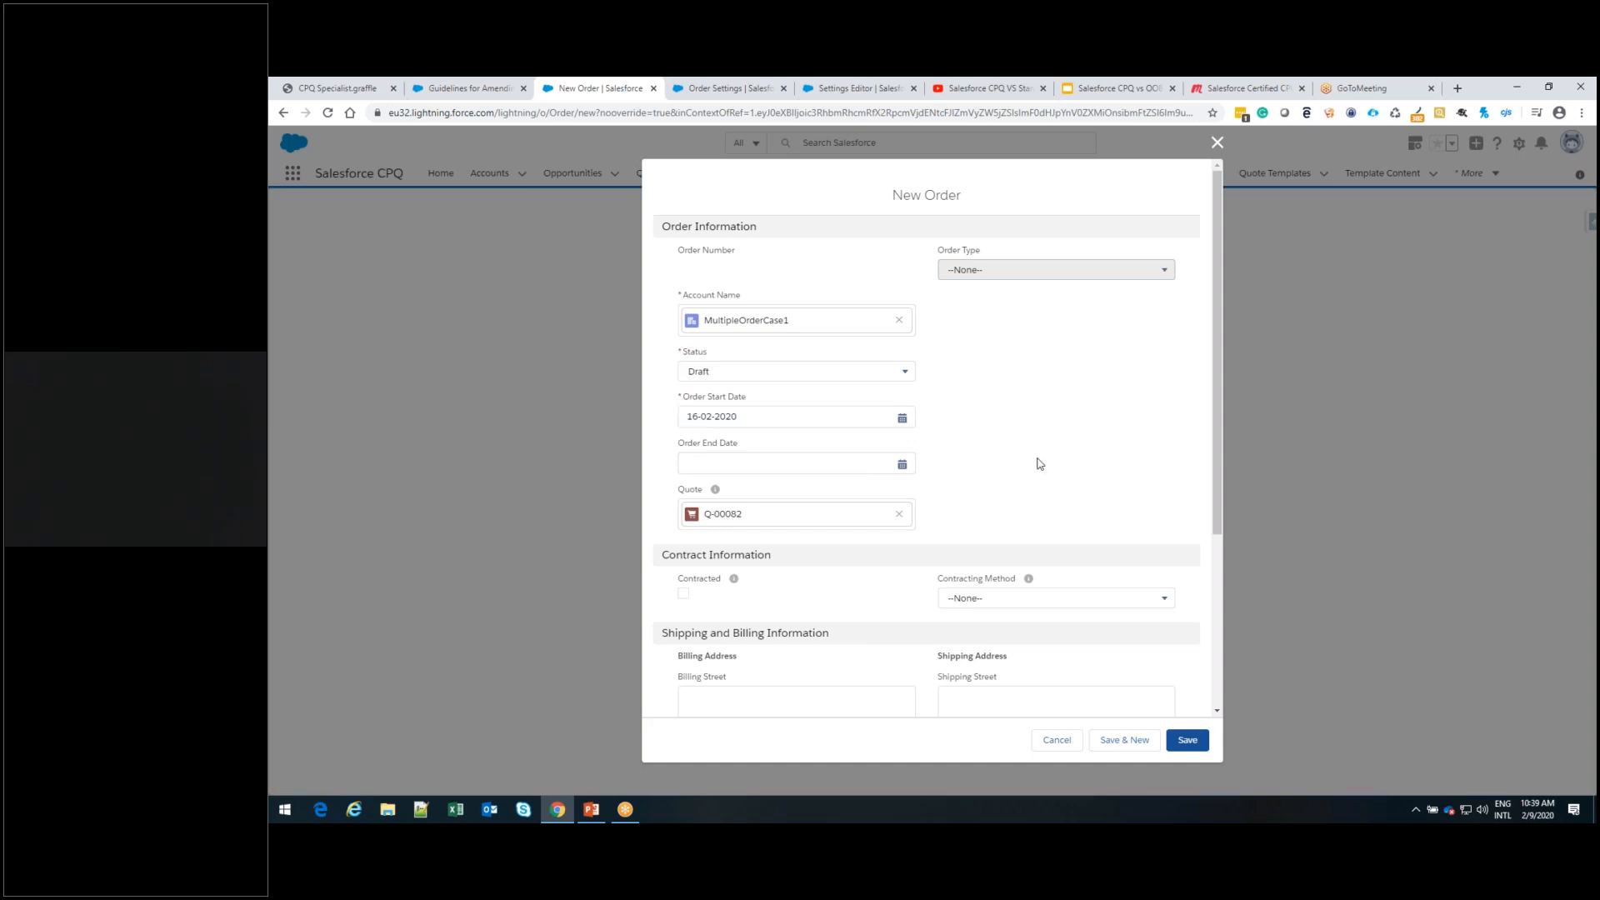
scroll(1040, 461, down, 3)
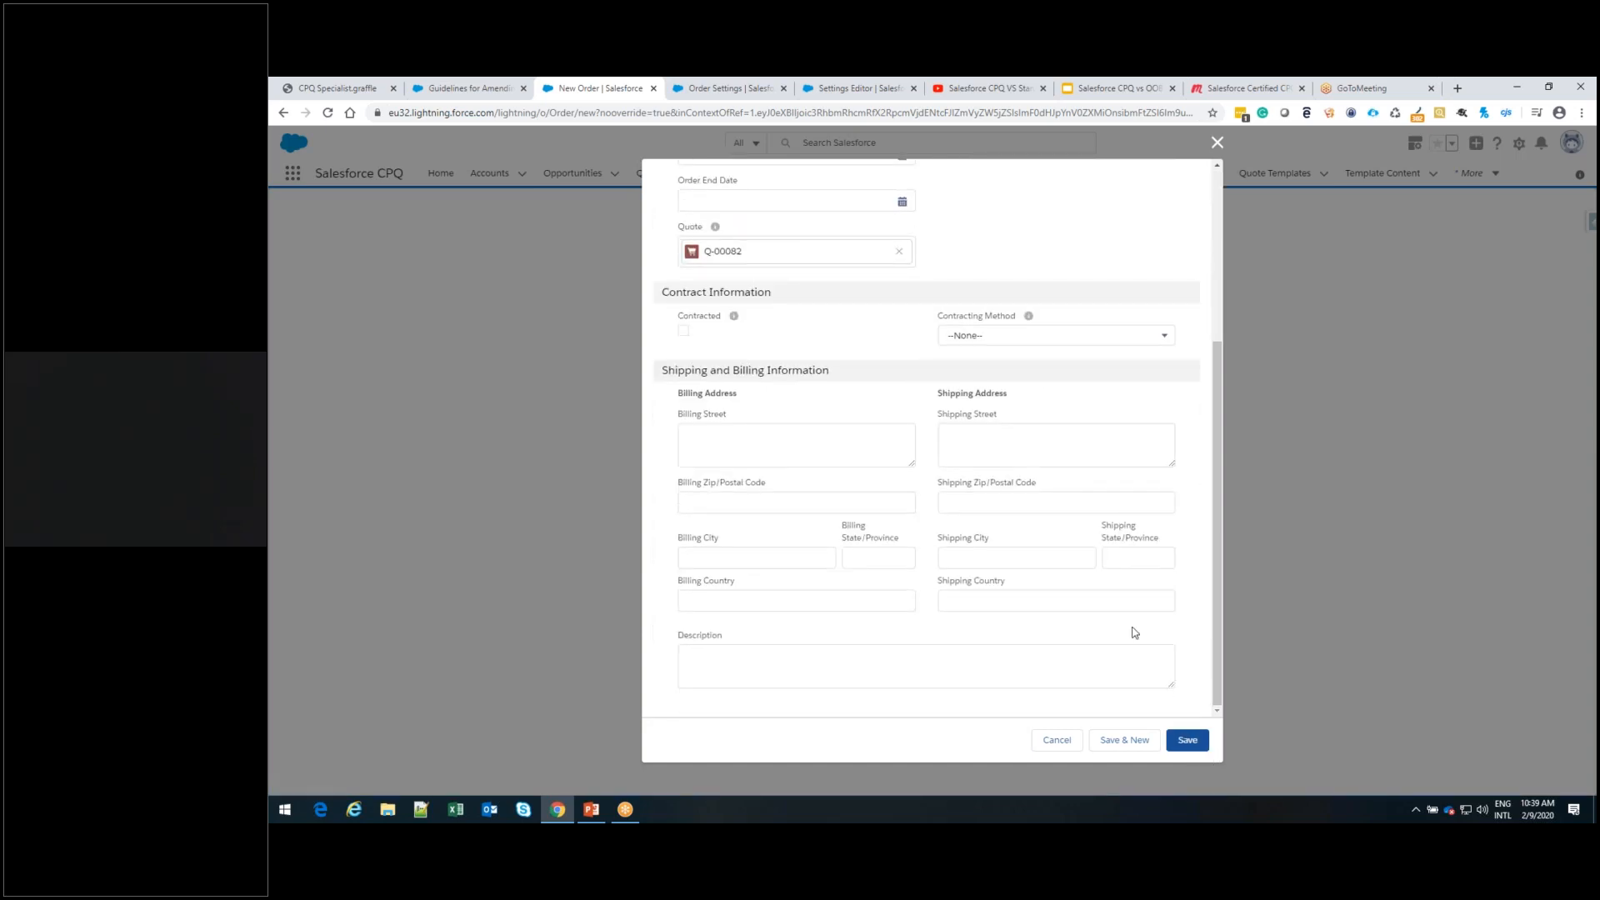
scroll(1135, 629, up, 3)
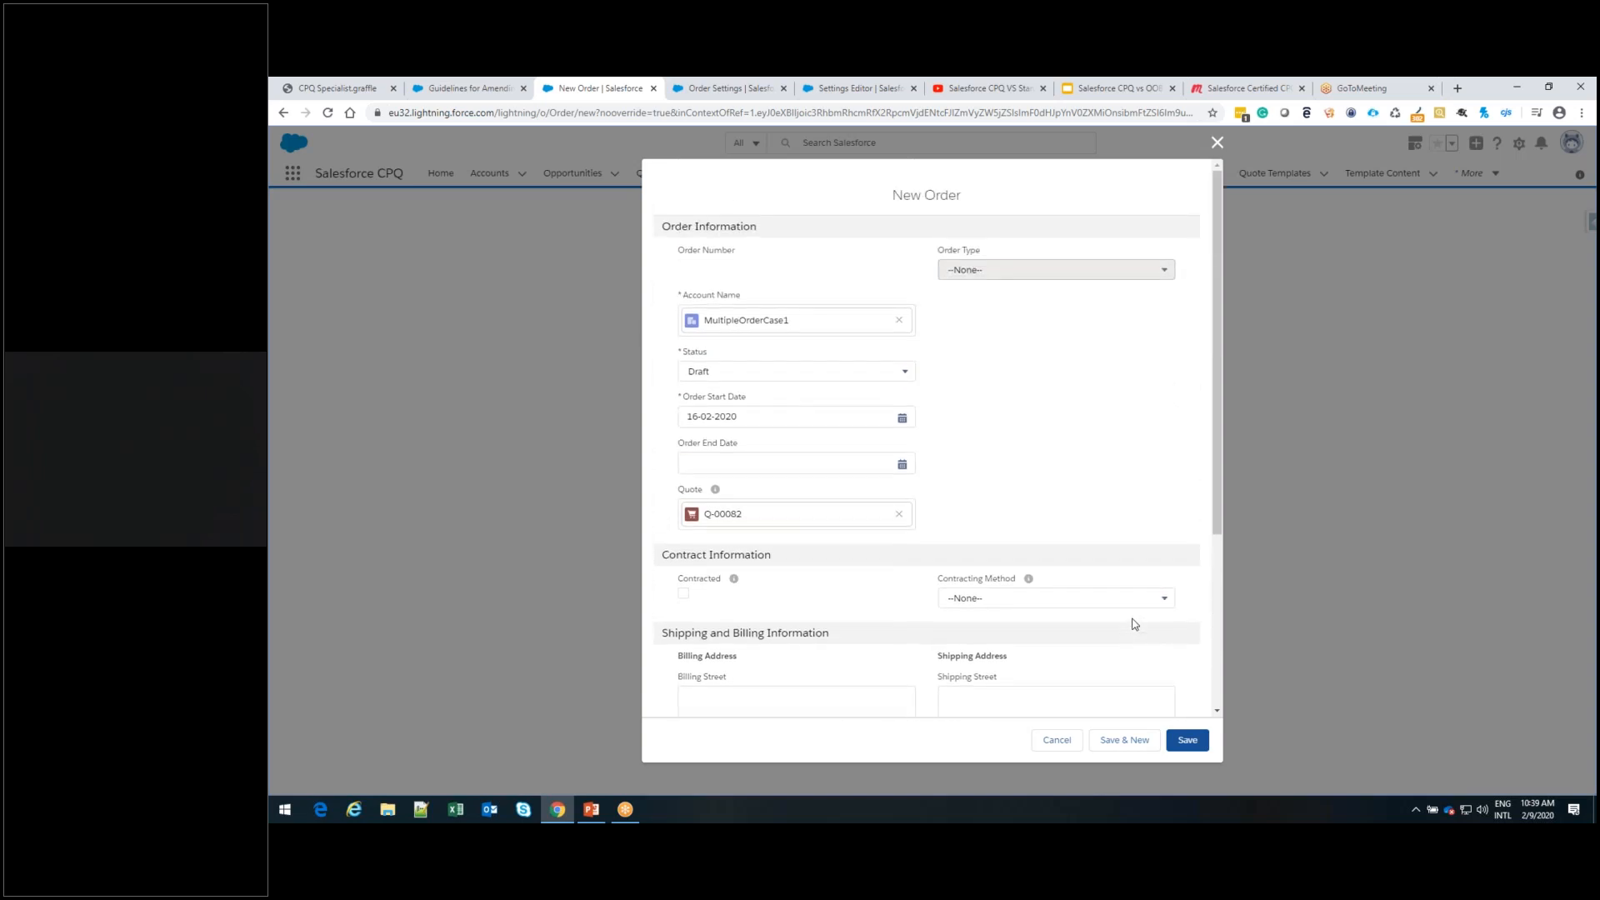
scroll(1135, 623, down, 2)
click(1187, 740)
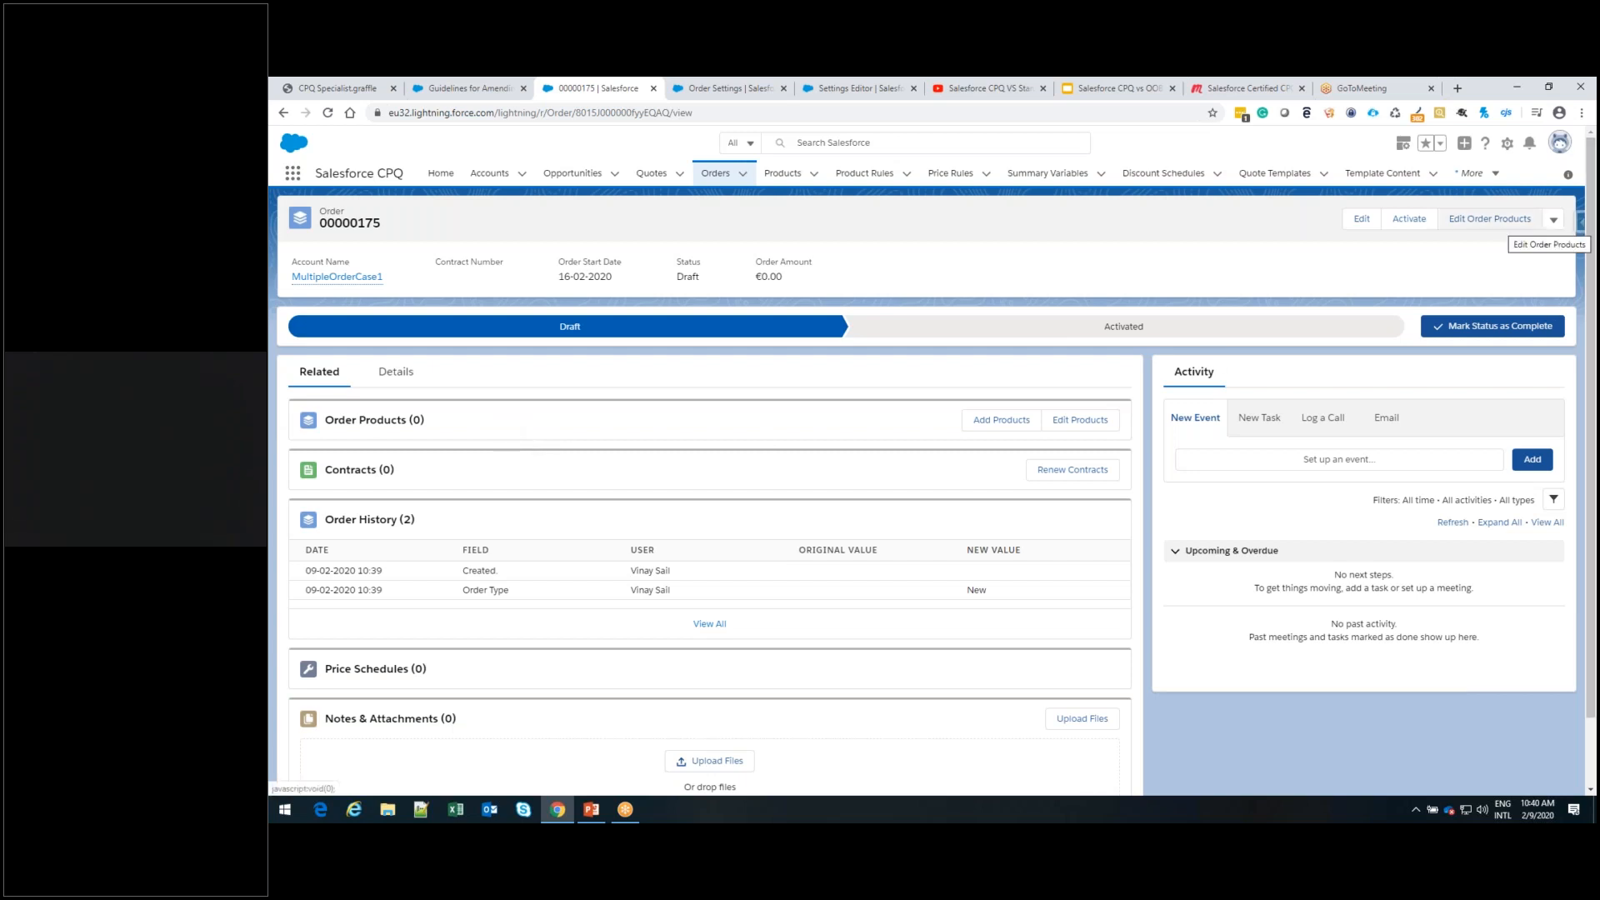
Add only the quoted Copy Machine to the order's products and save
click(1503, 232)
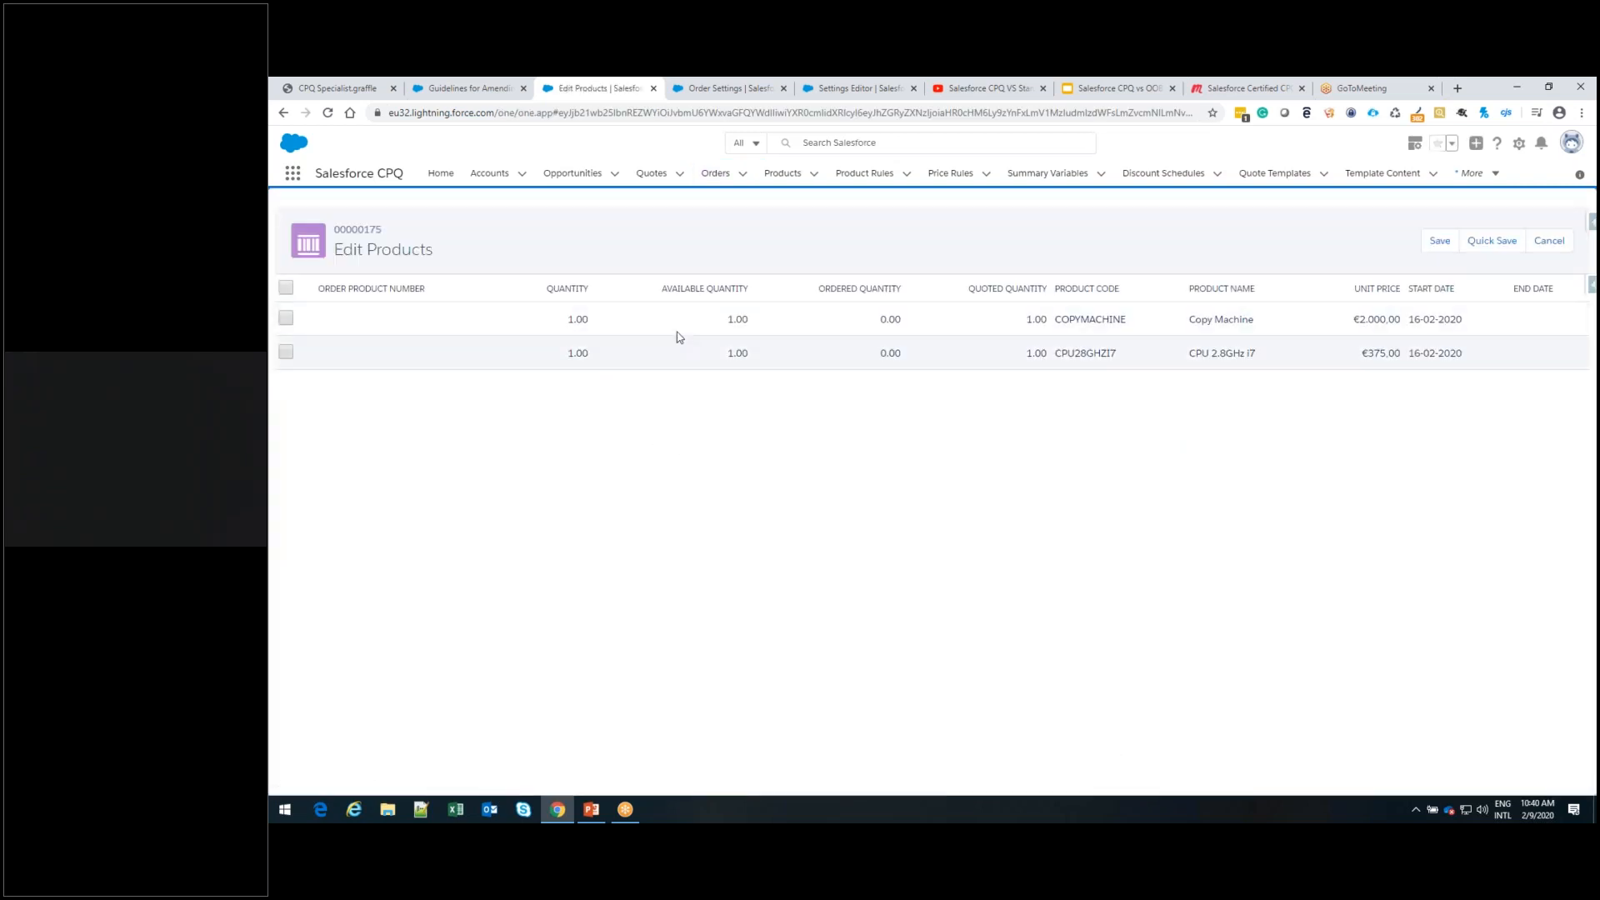
click(286, 317)
click(1441, 241)
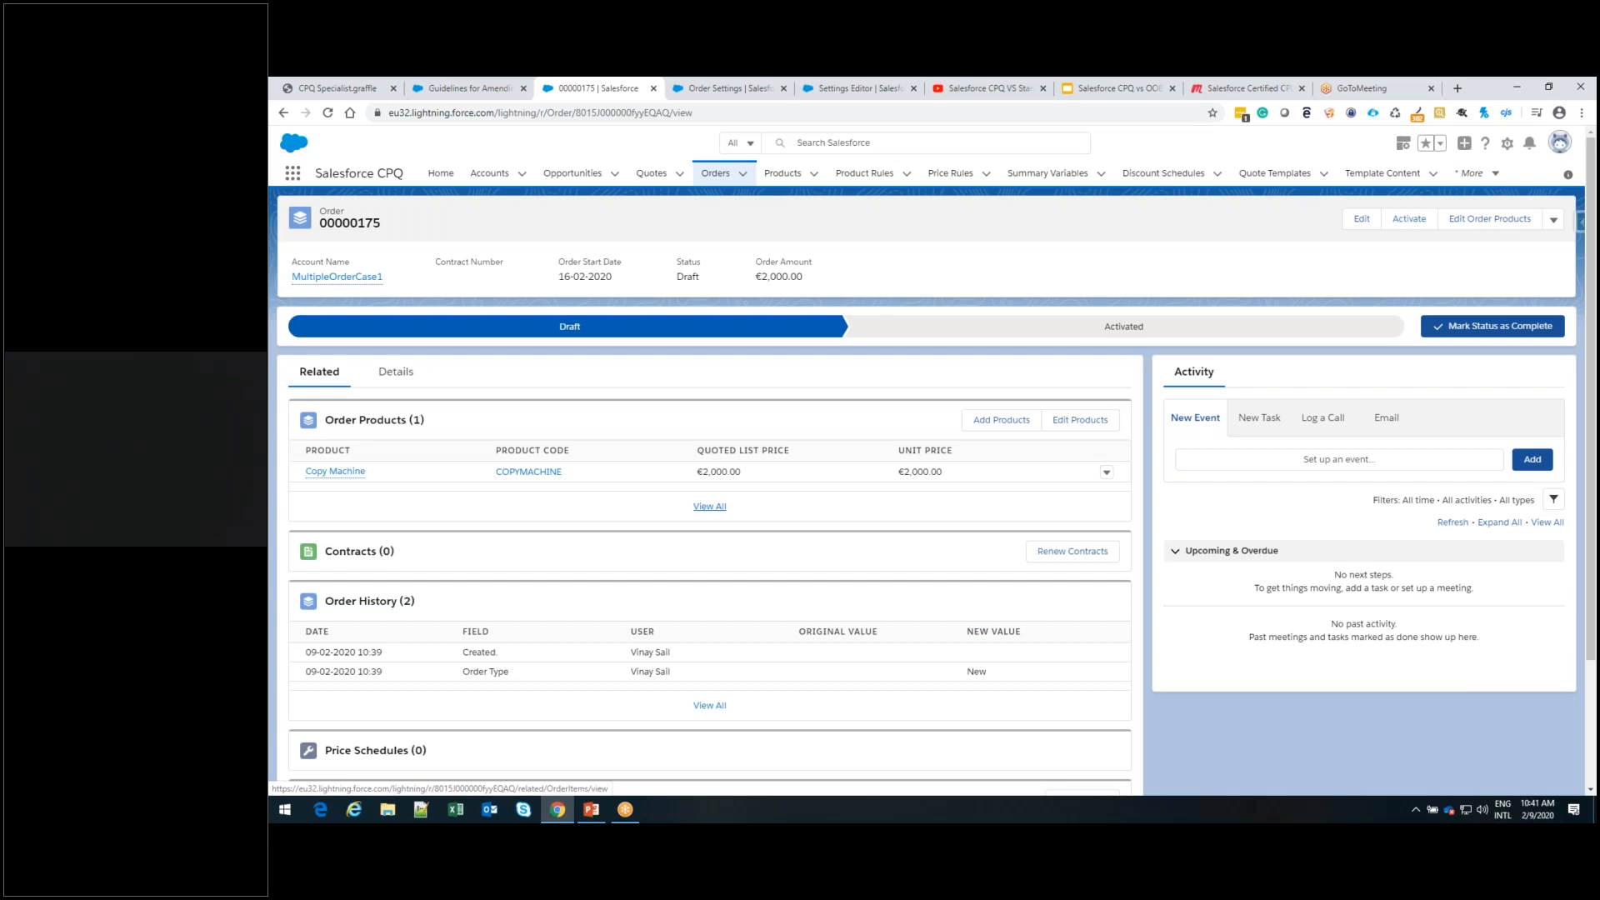
Reopen quote Q-00082, mark it as Ordered and save the quote
click(651, 176)
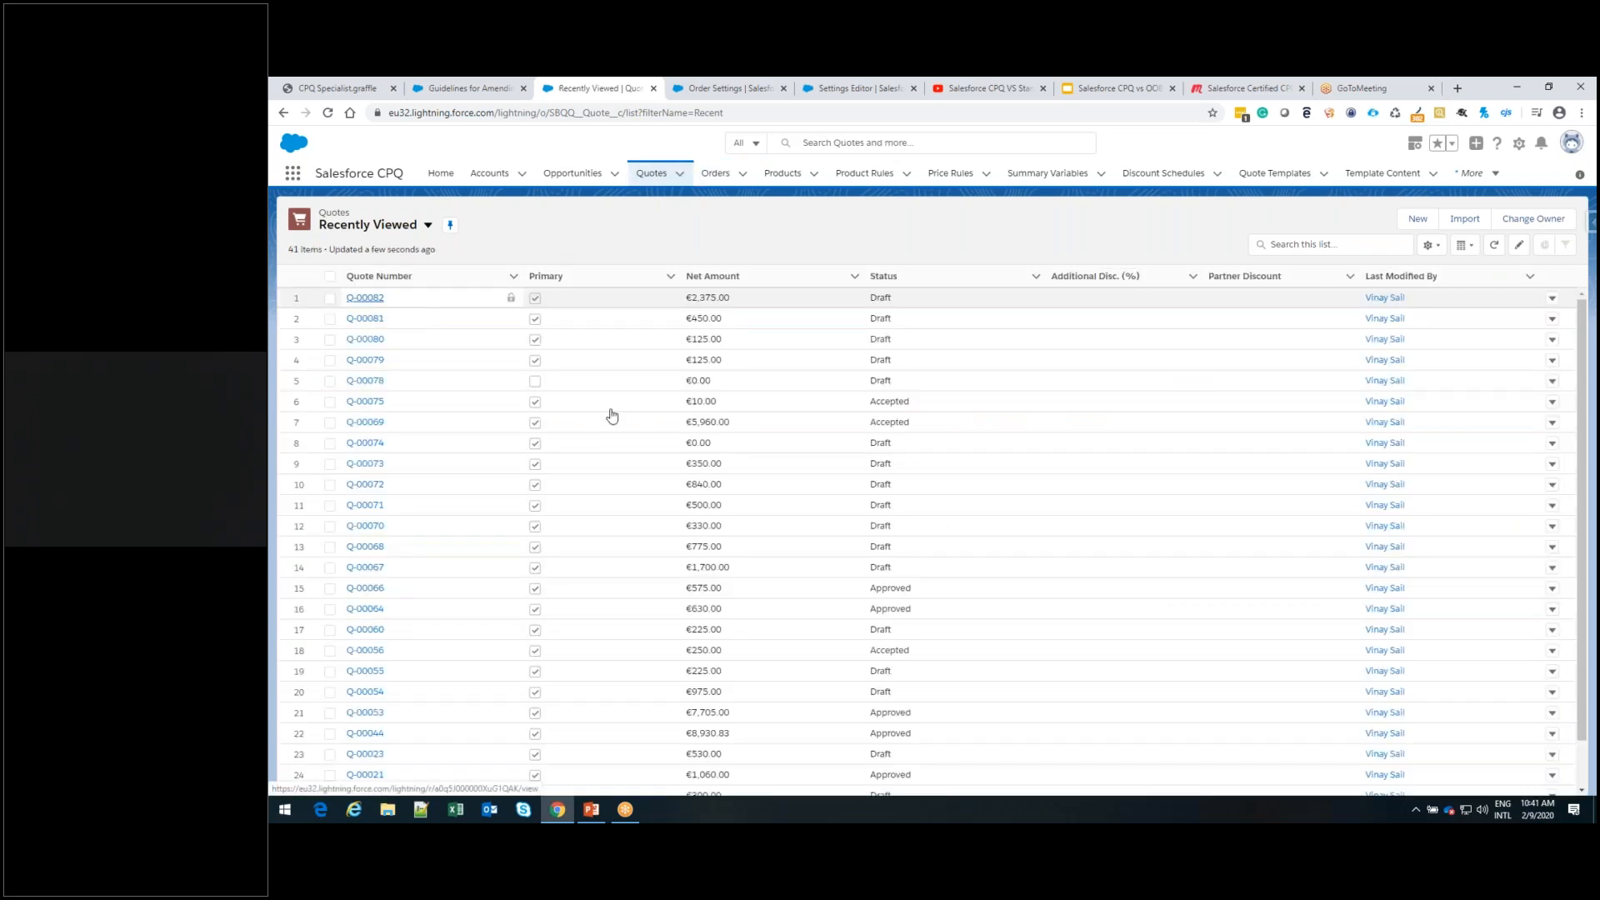
click(365, 298)
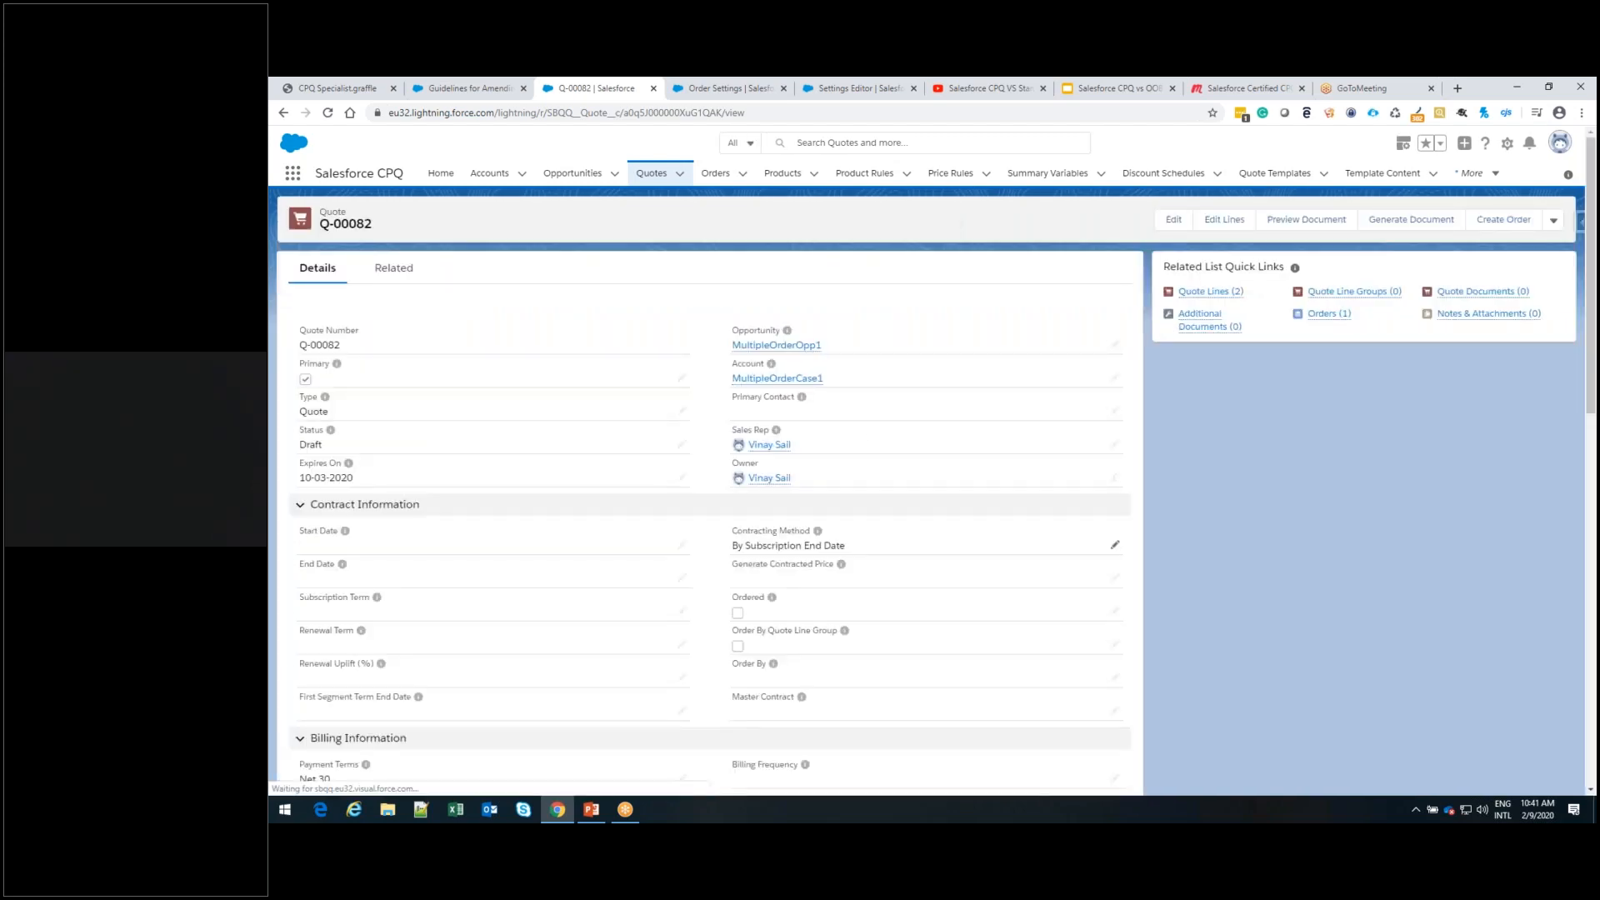
scroll(1122, 516, down, 2)
click(1115, 475)
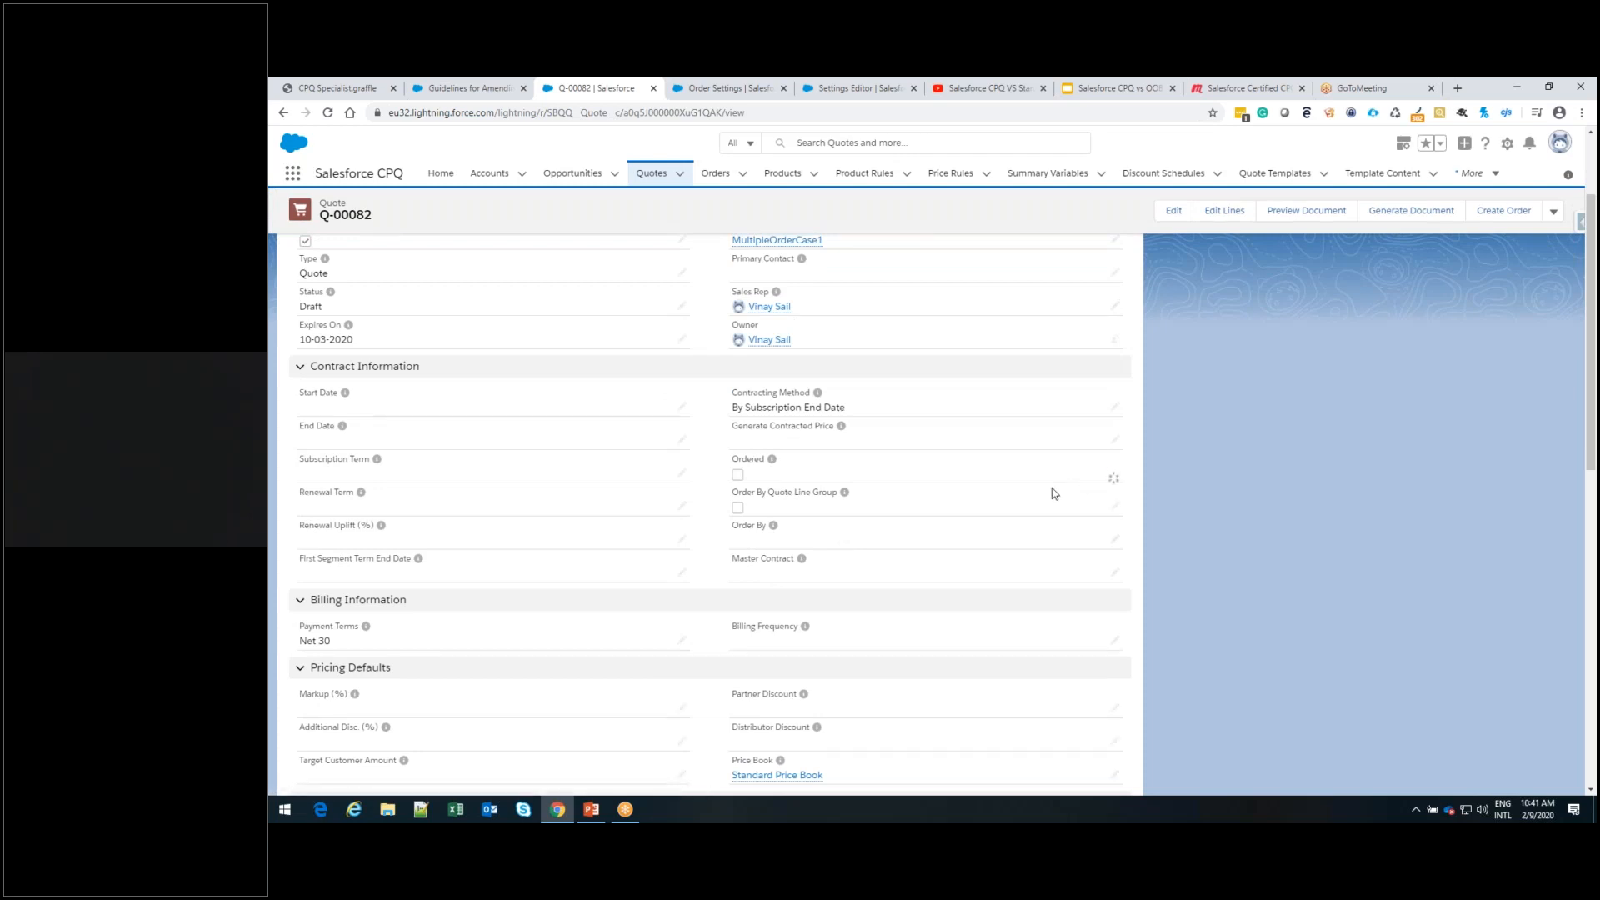
click(726, 469)
click(741, 777)
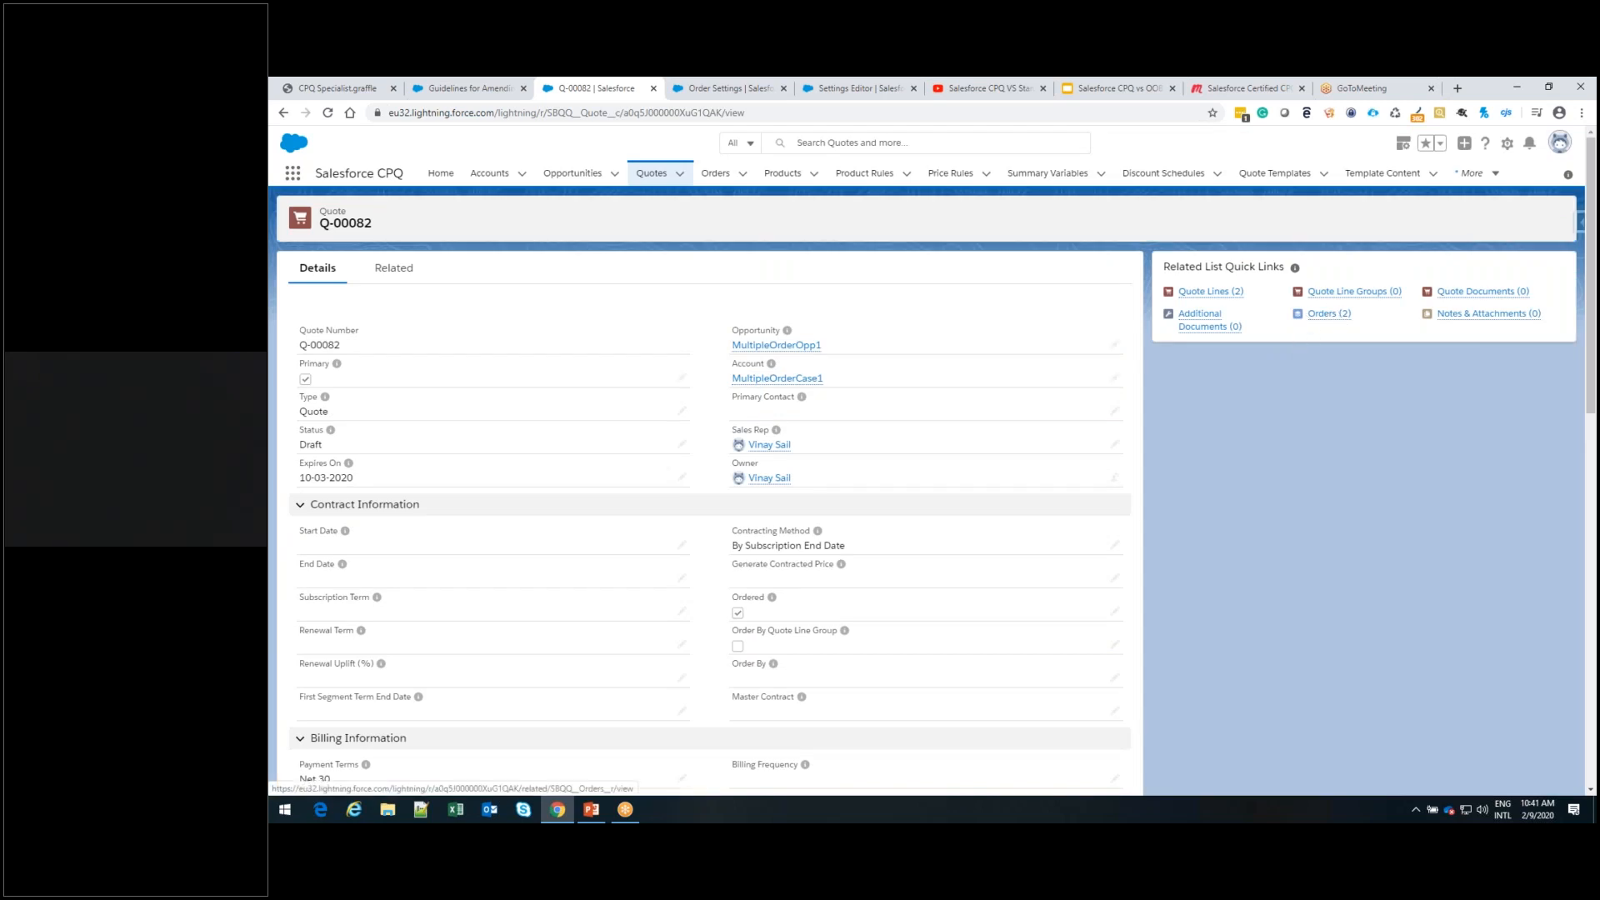
Review the quote's related orders, open the €375.00 order to check its products, and return to quote Q-00082
mouse_move(1342, 317)
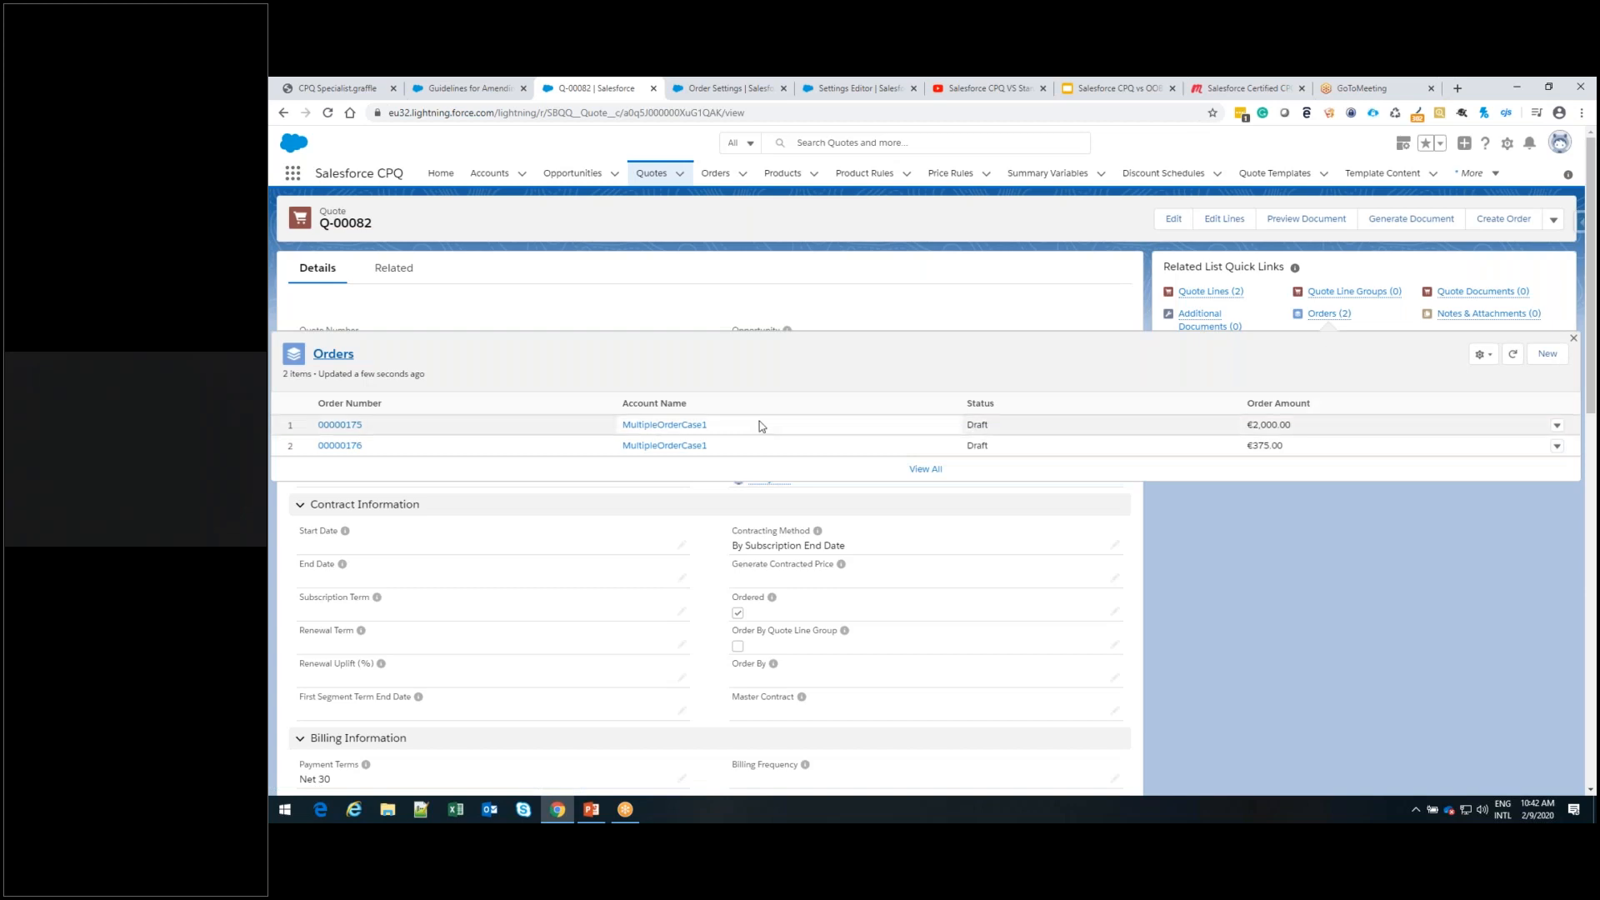
click(341, 447)
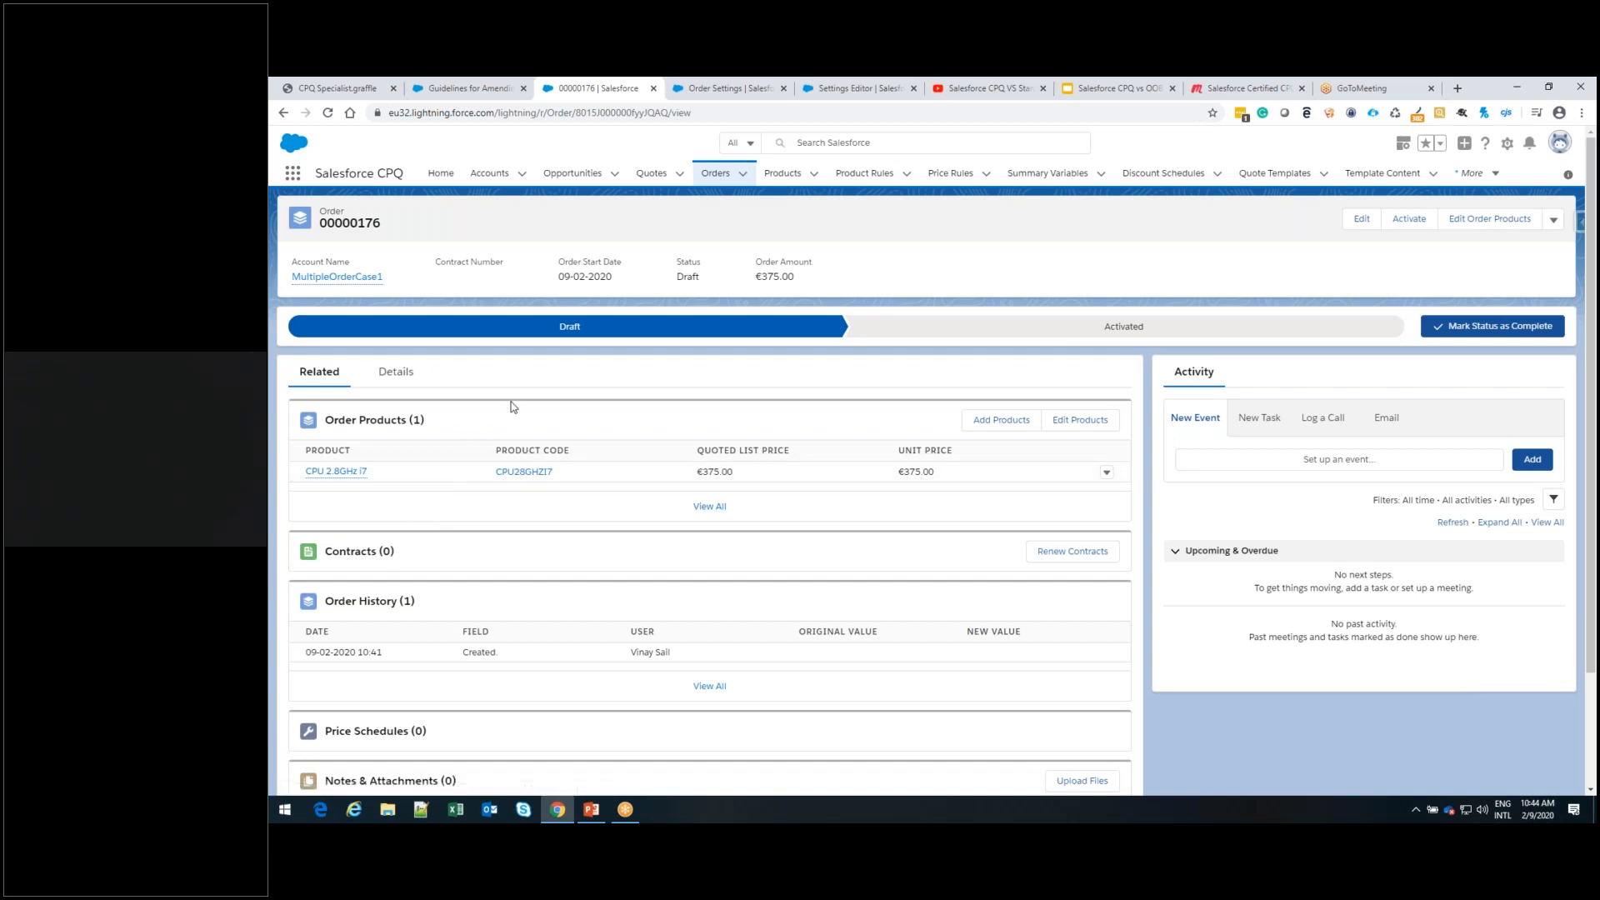
click(651, 173)
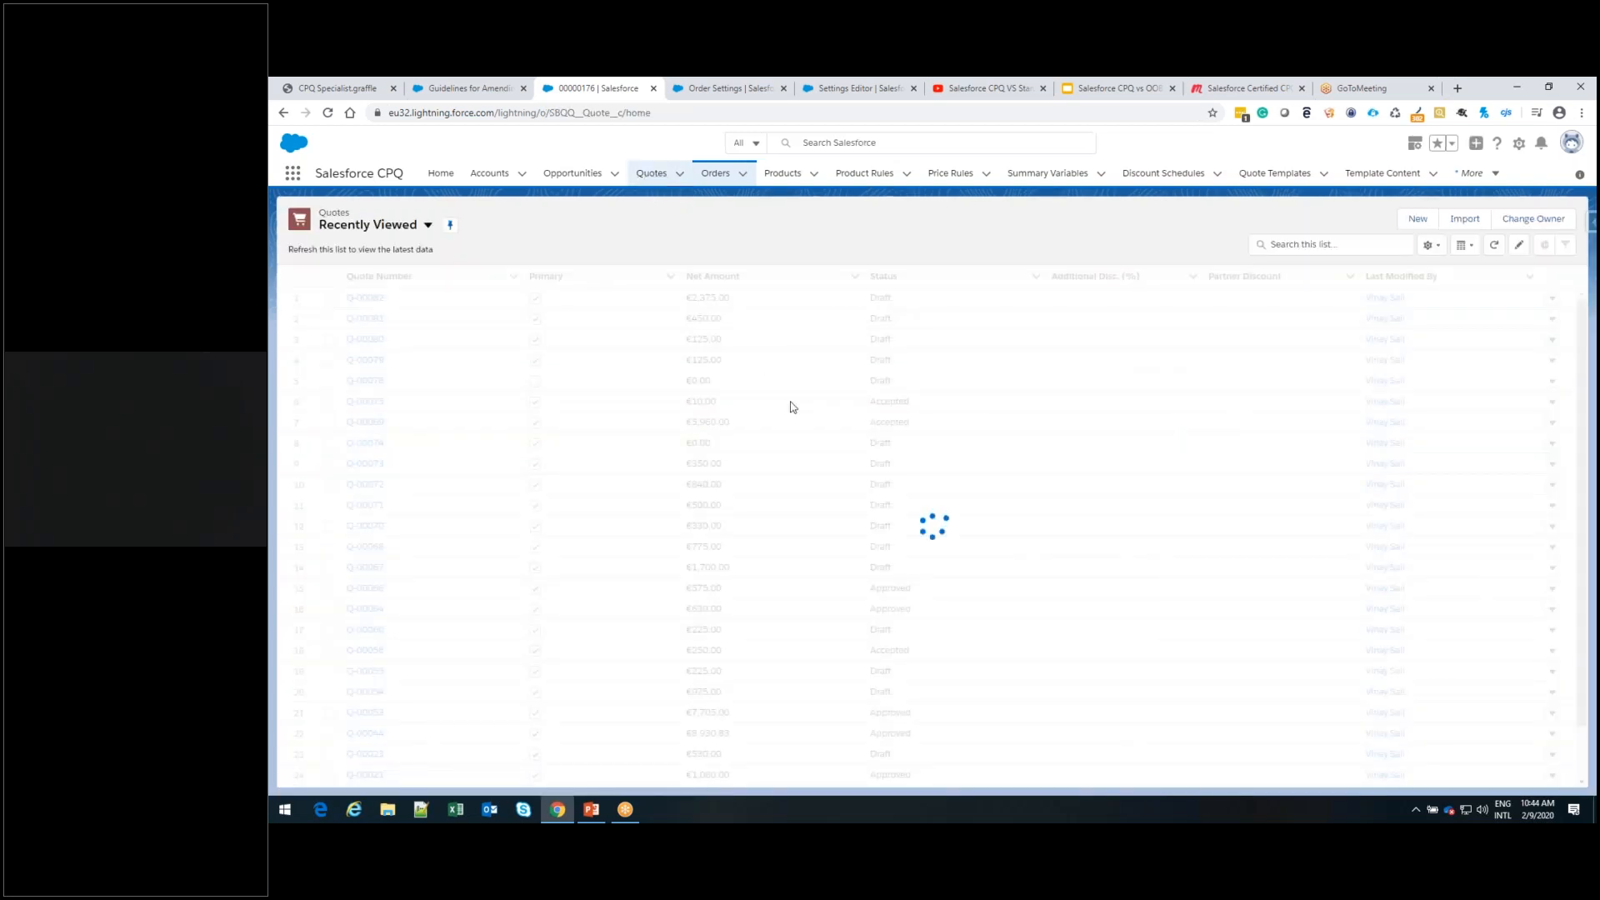
click(375, 300)
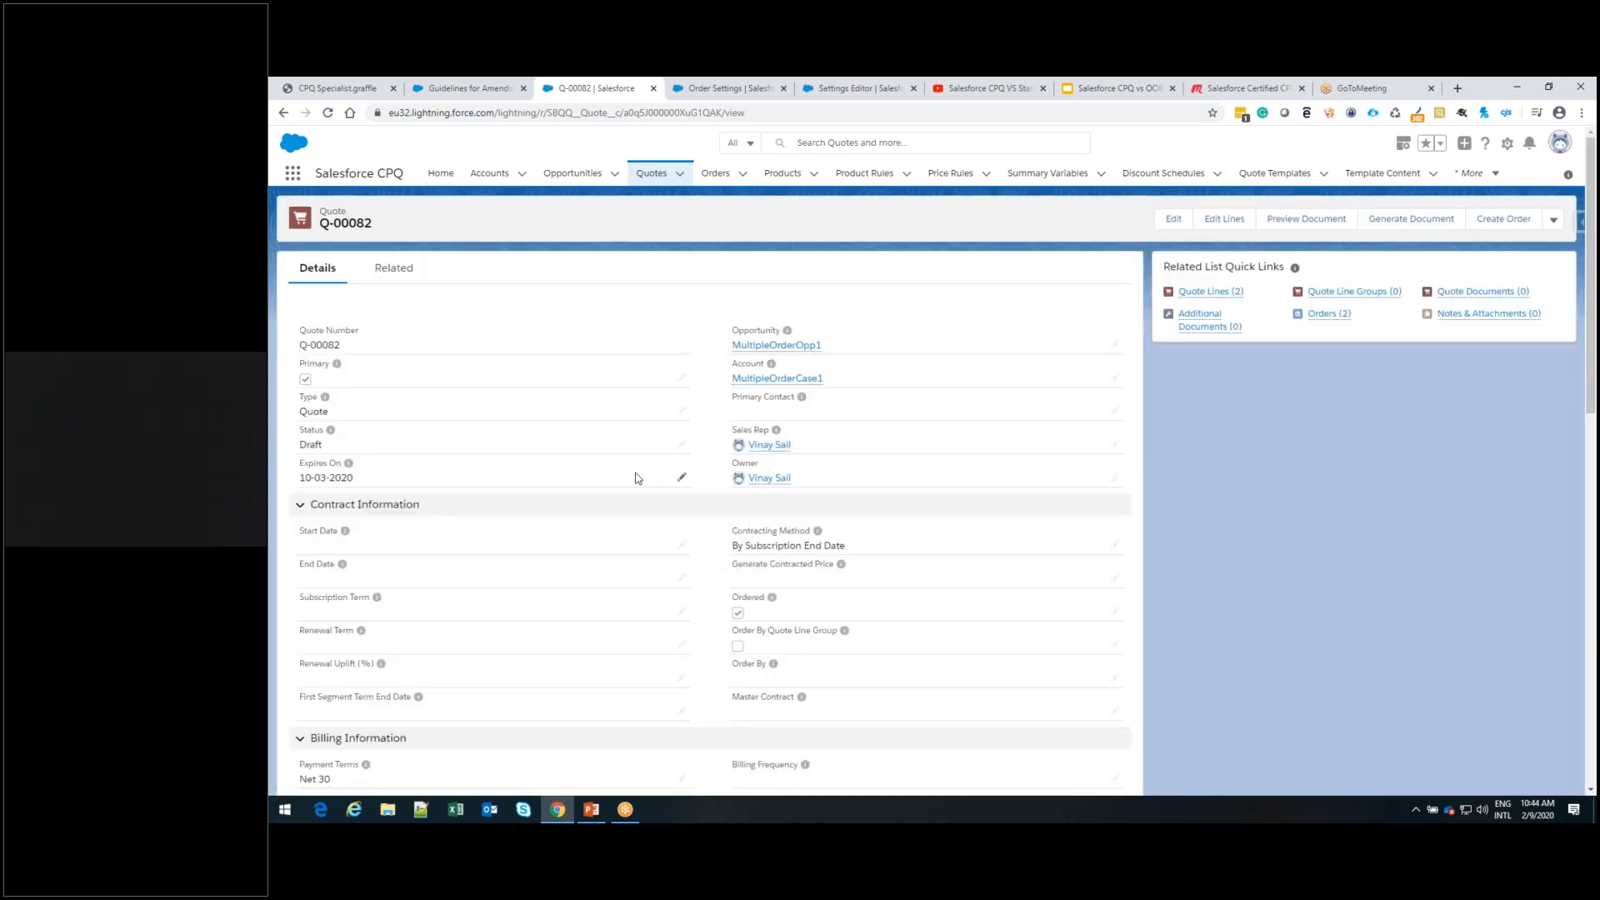
Examine the Order By Quote Line Group setting and the available Order By options on quote Q-00082
scroll(636, 479, down, 3)
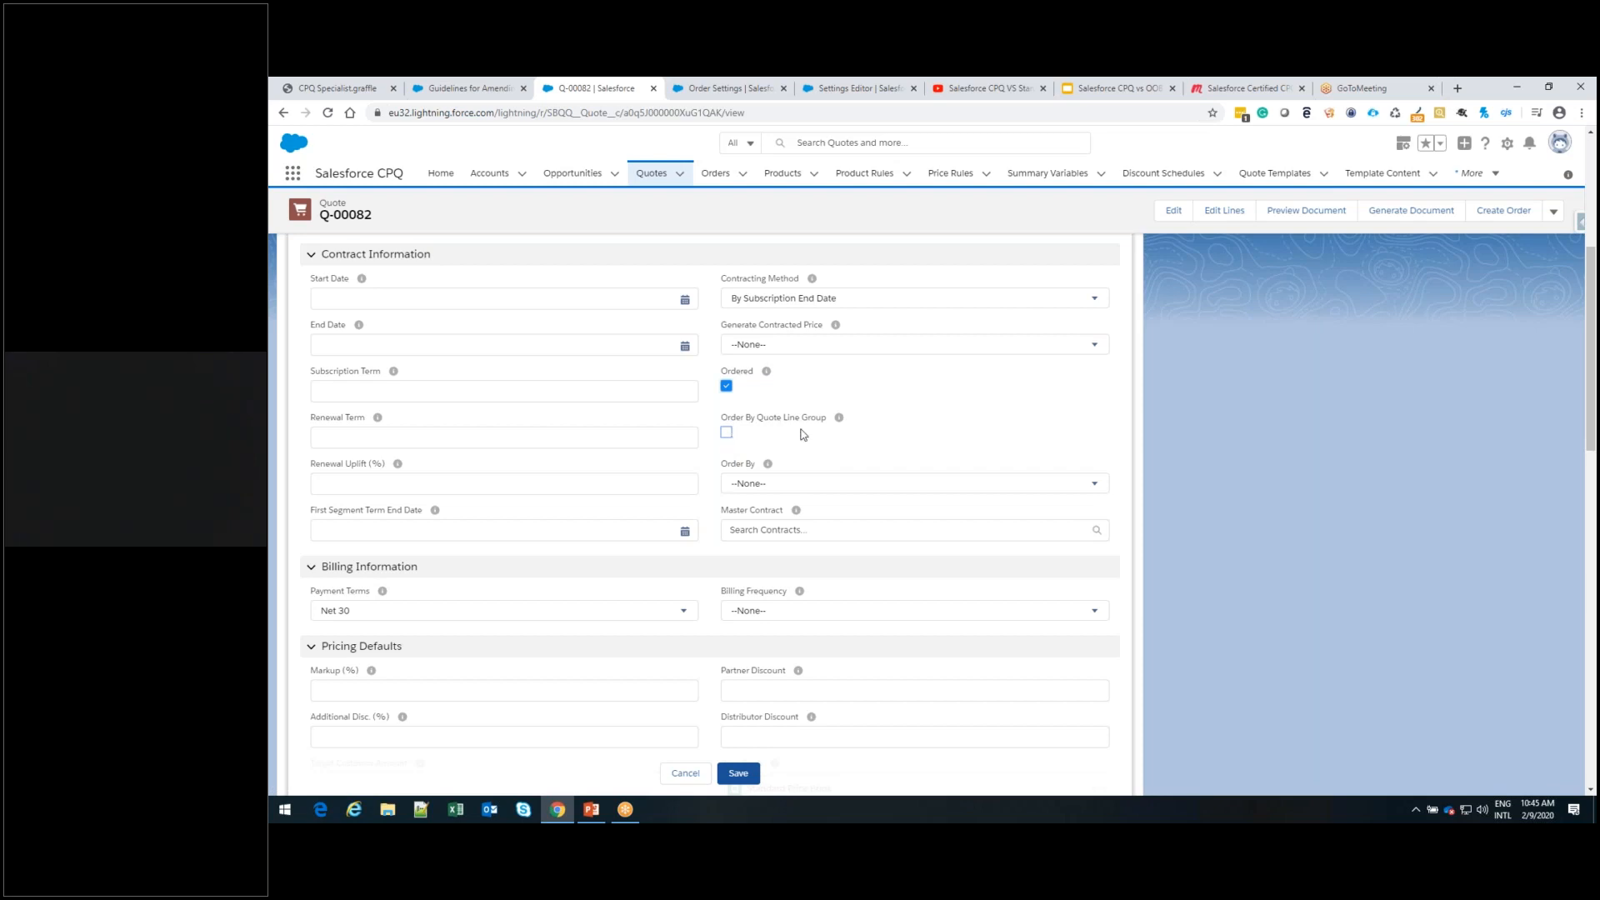
click(727, 434)
click(727, 434)
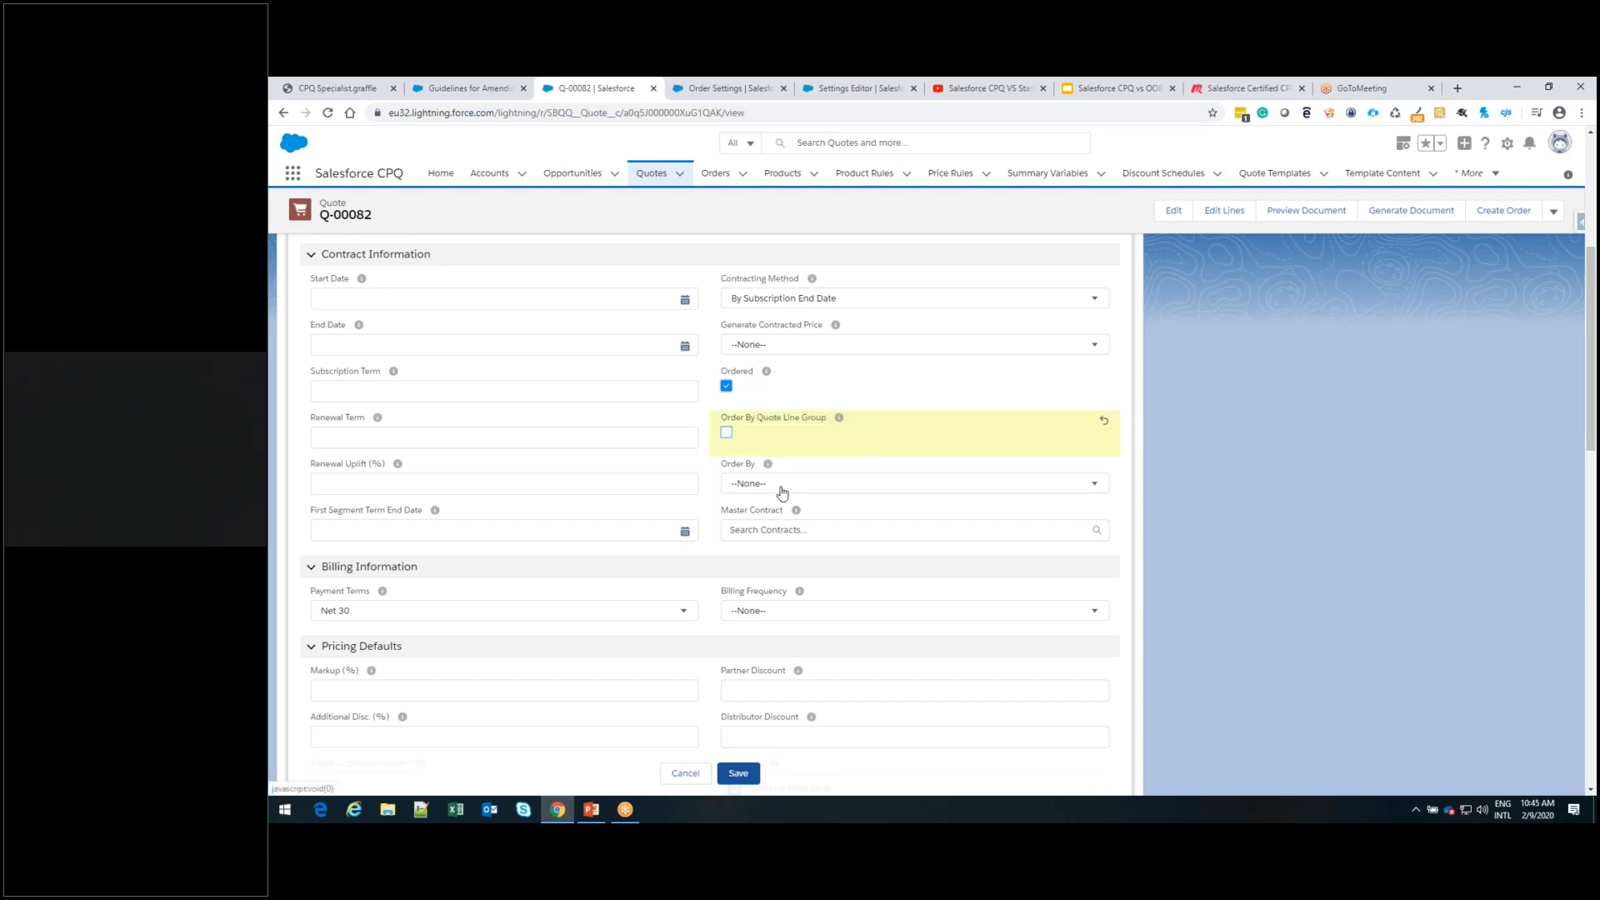
click(782, 492)
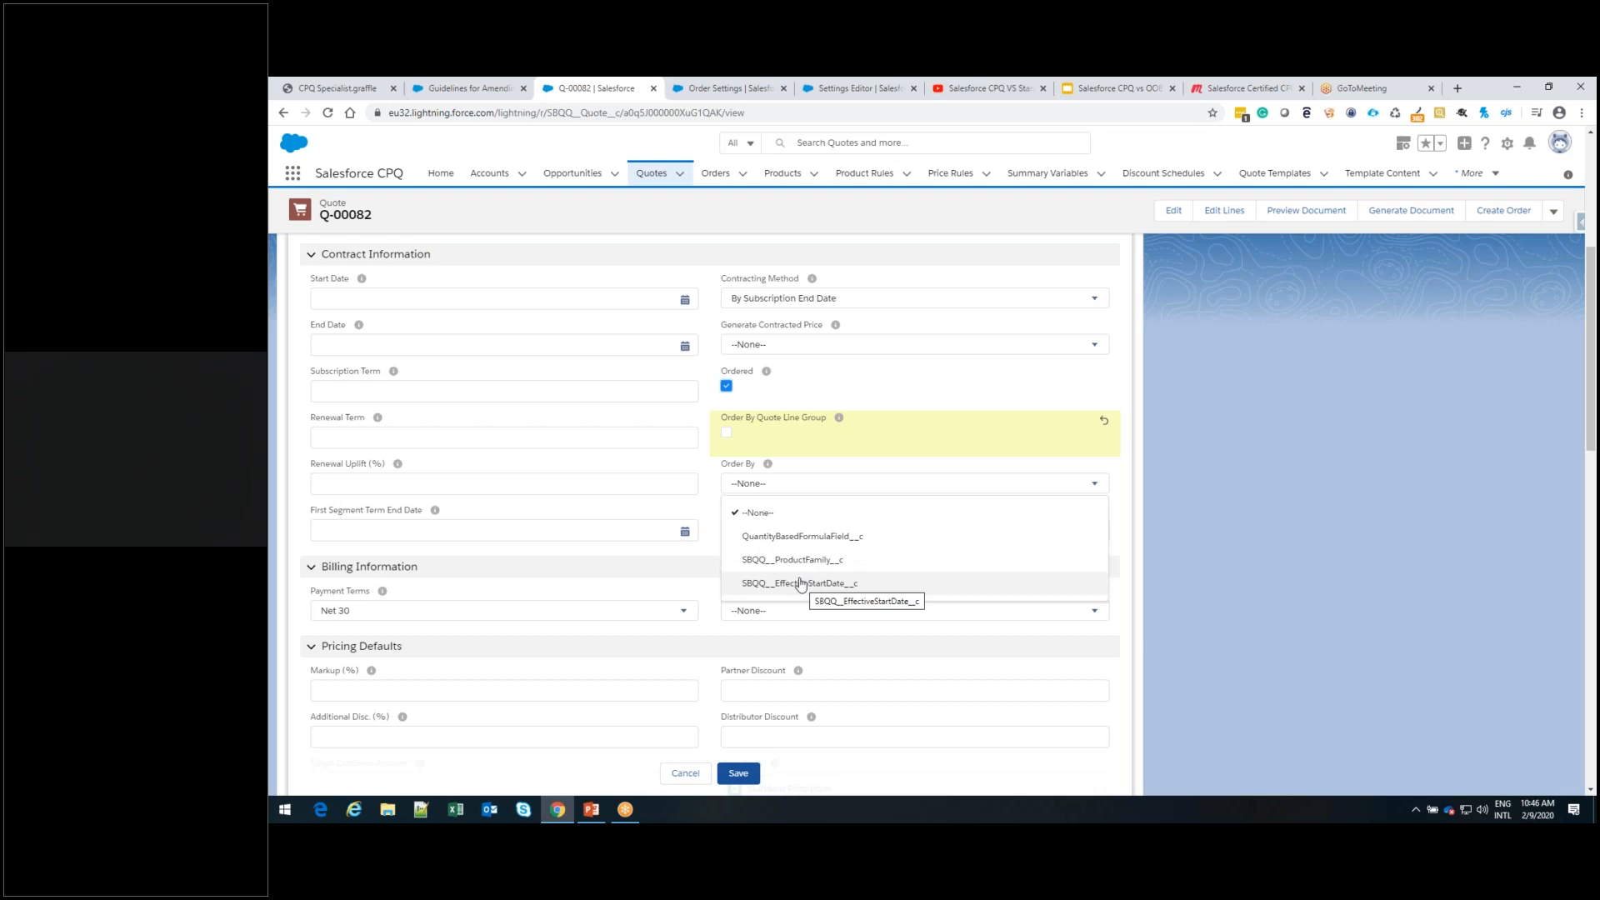
click(713, 551)
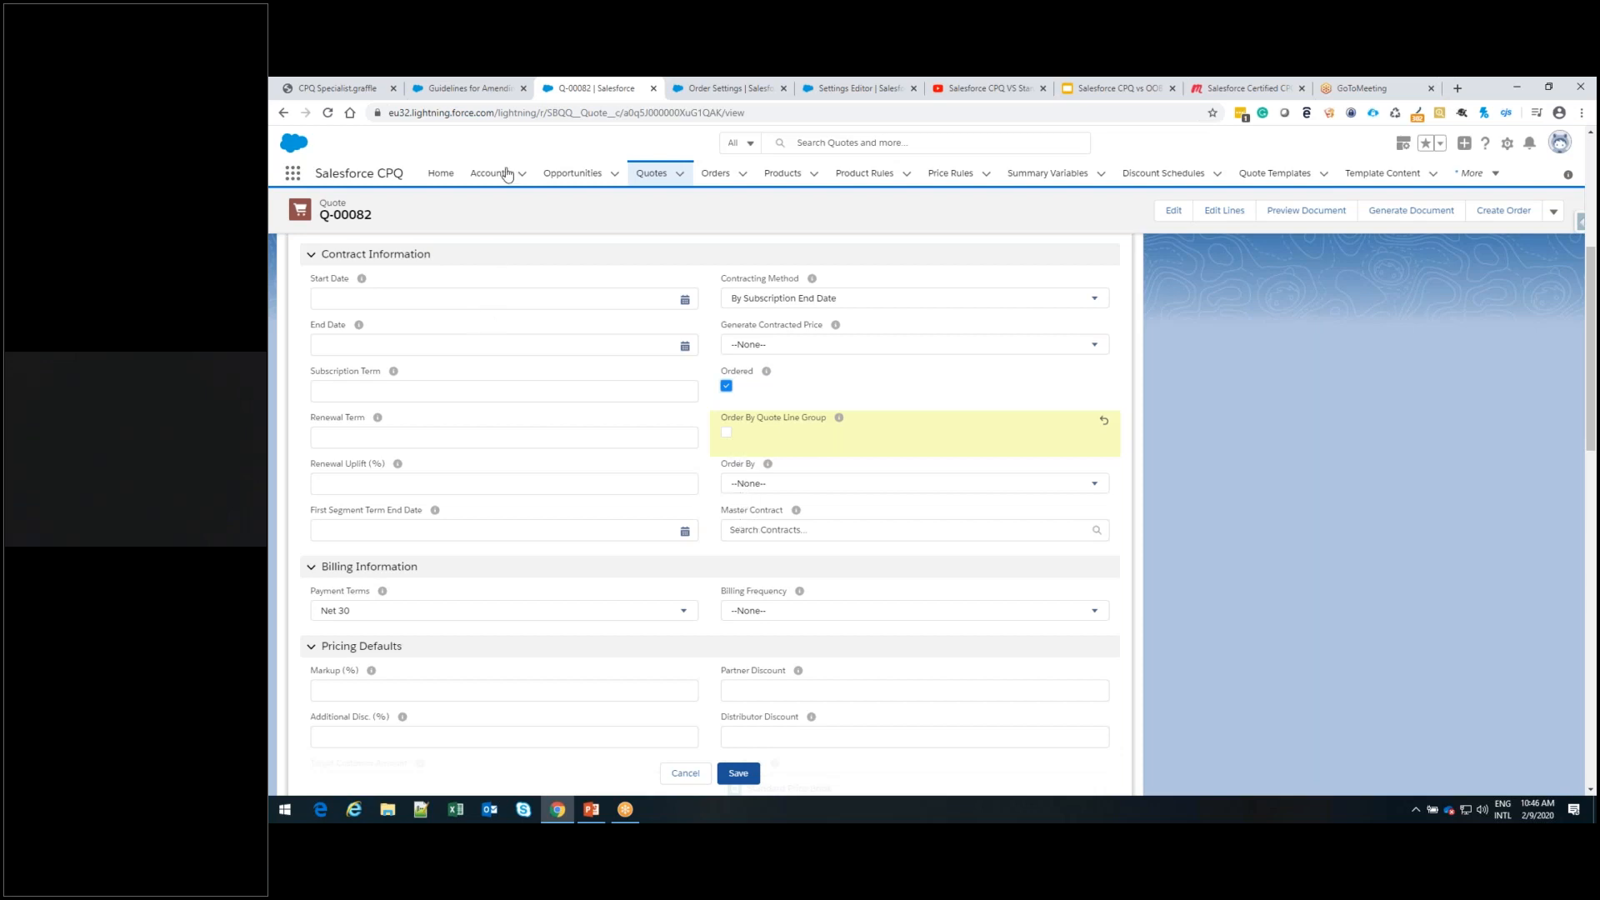
Open the MultipleOrderCase2 account, copy its name and open its list of opportunities
click(485, 182)
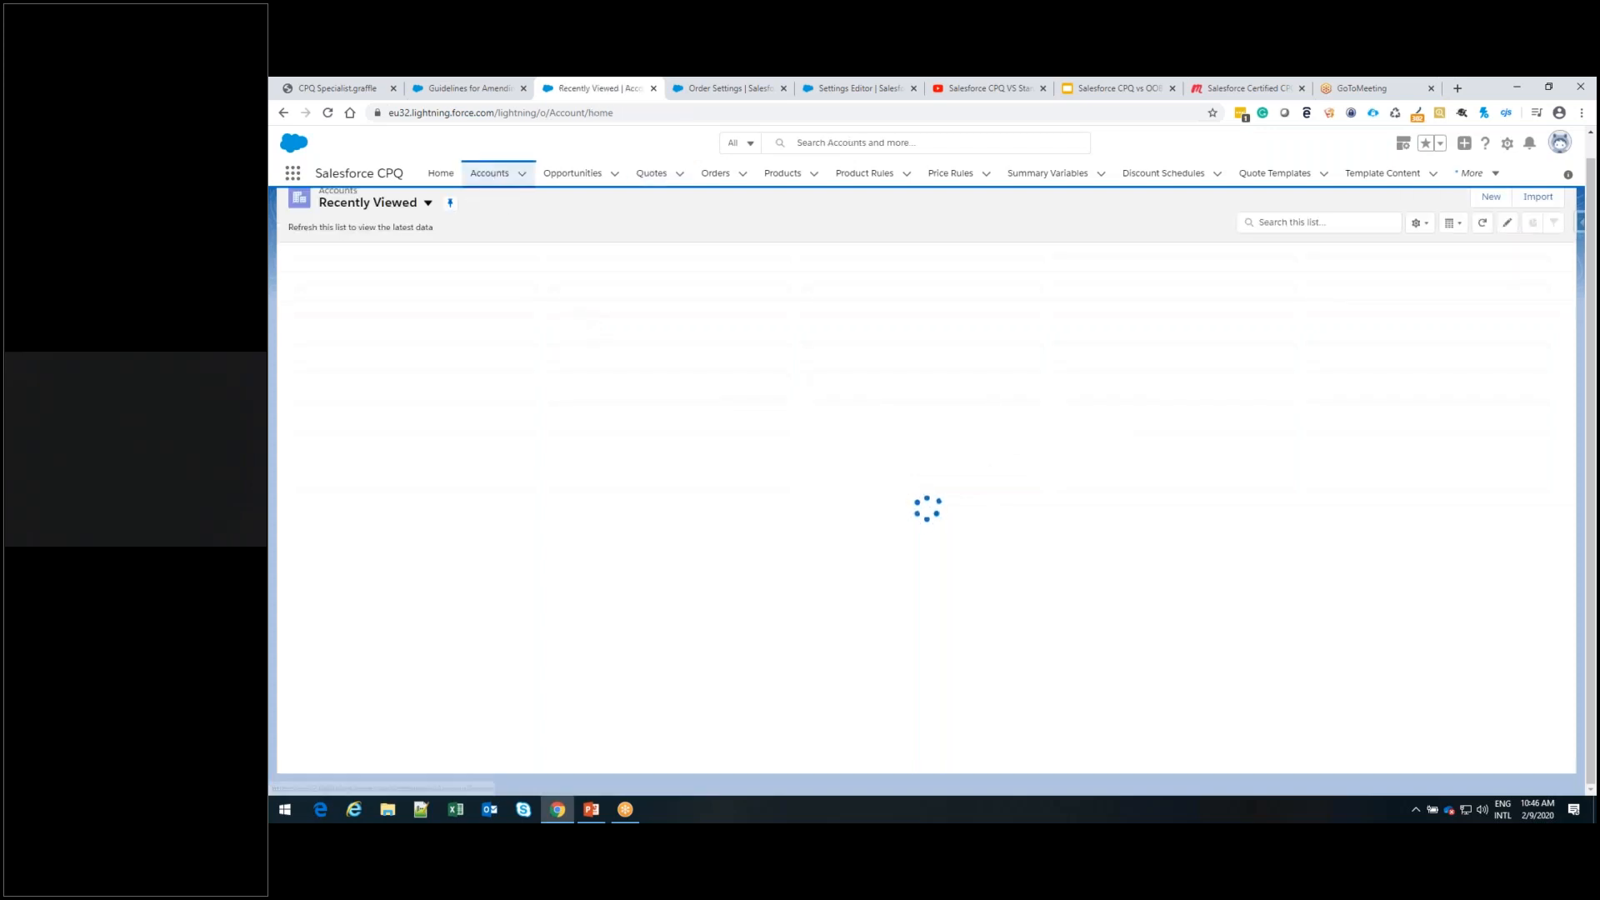
click(426, 340)
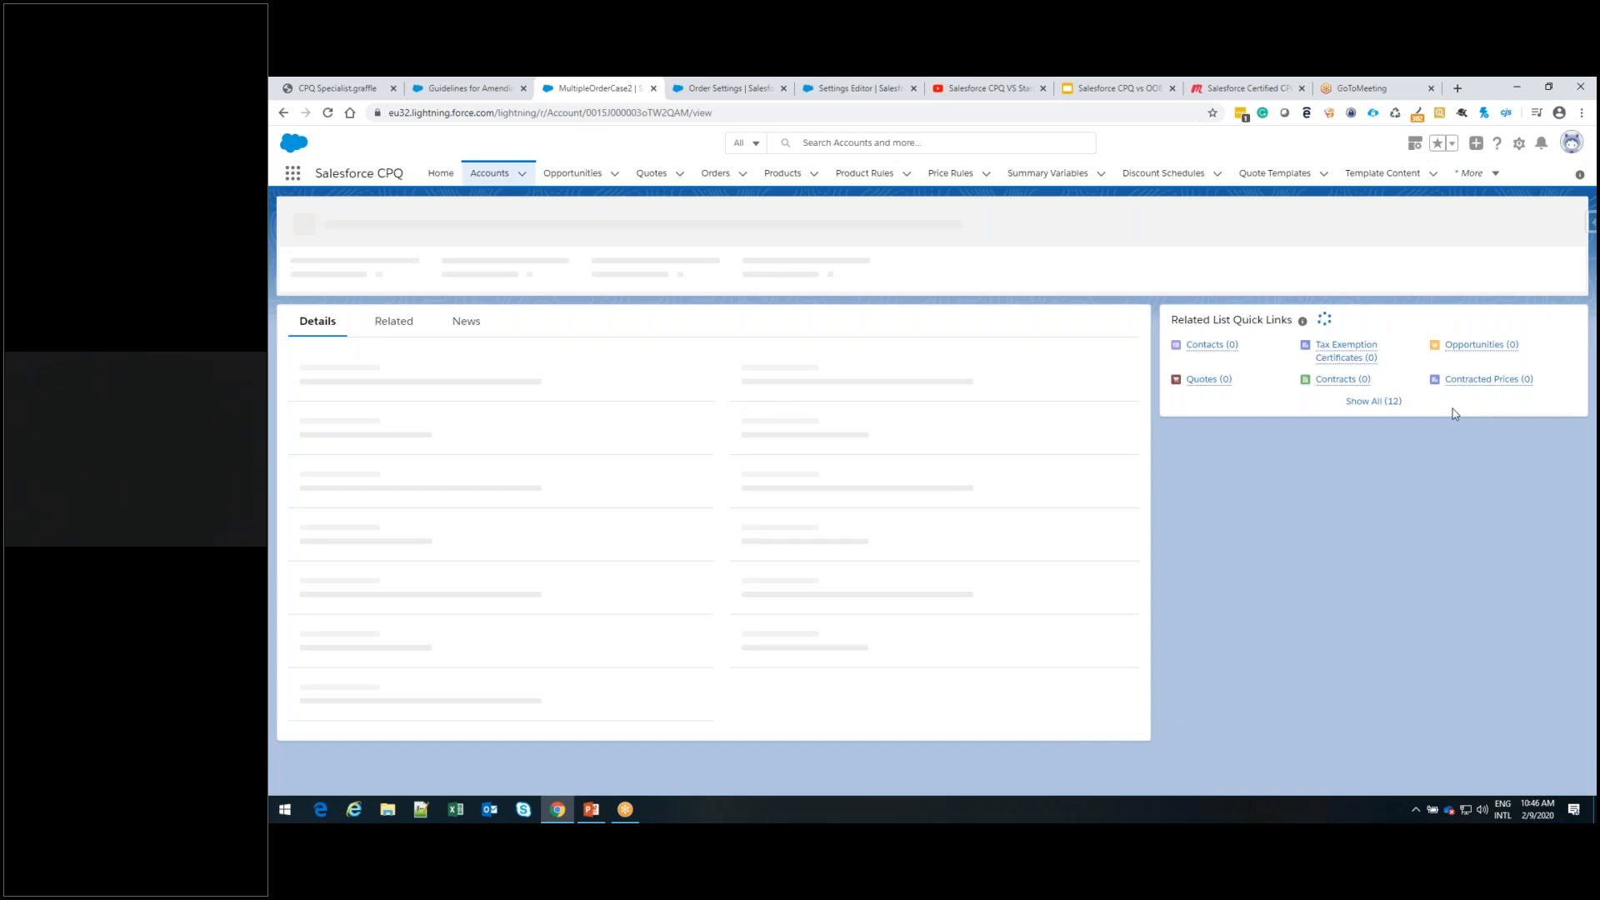
mouse_move(1471, 347)
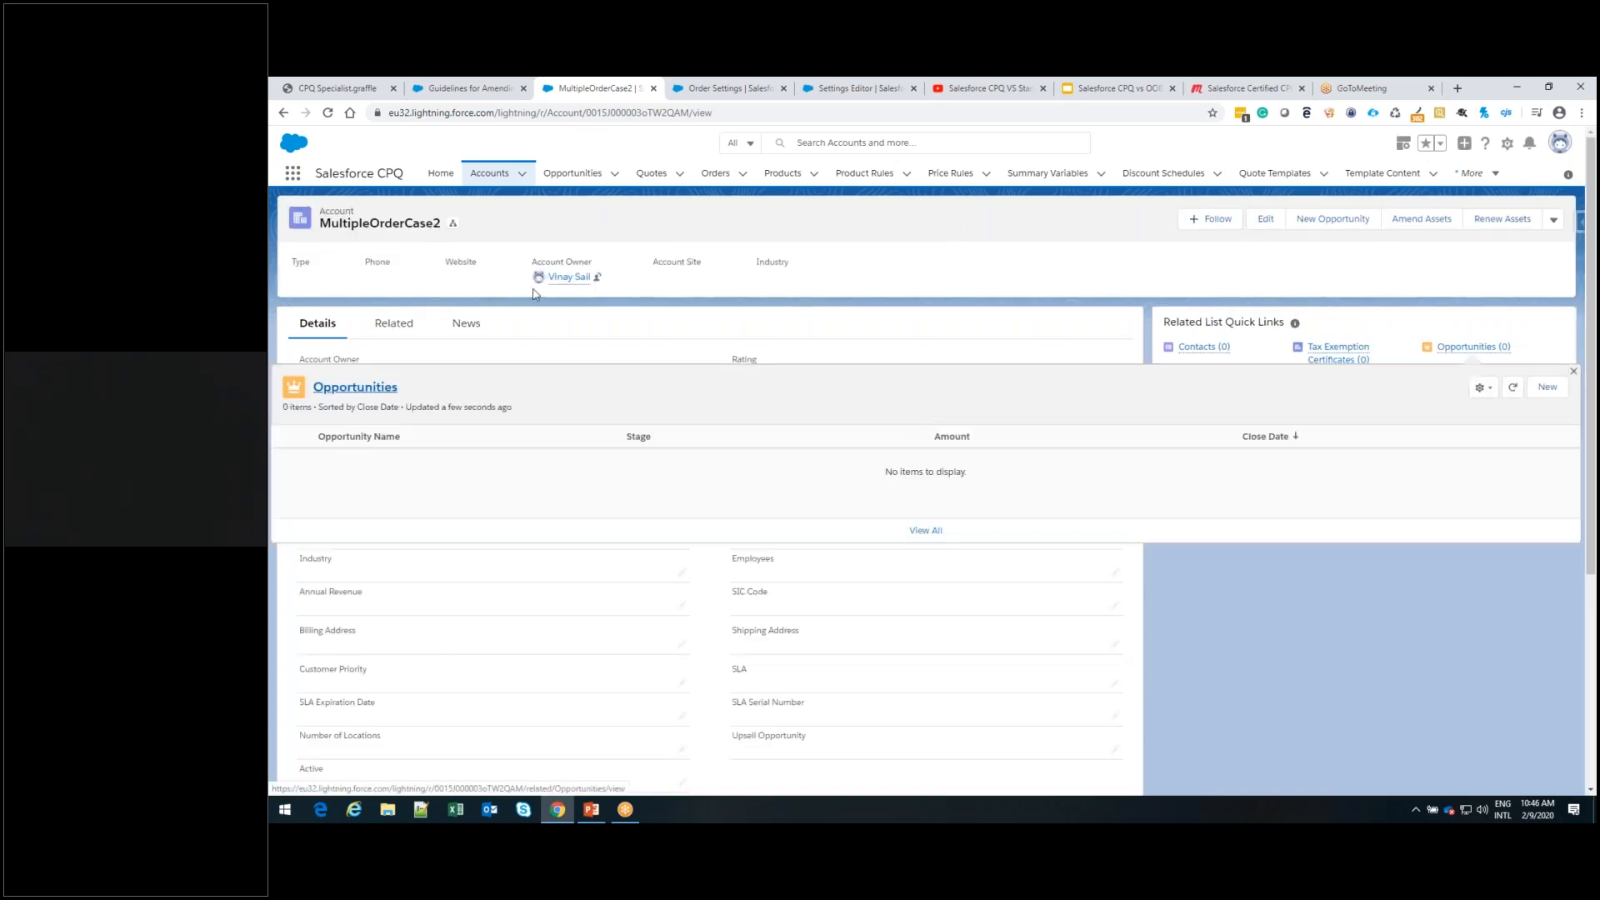
double_click(372, 221)
key(ctrl+c)
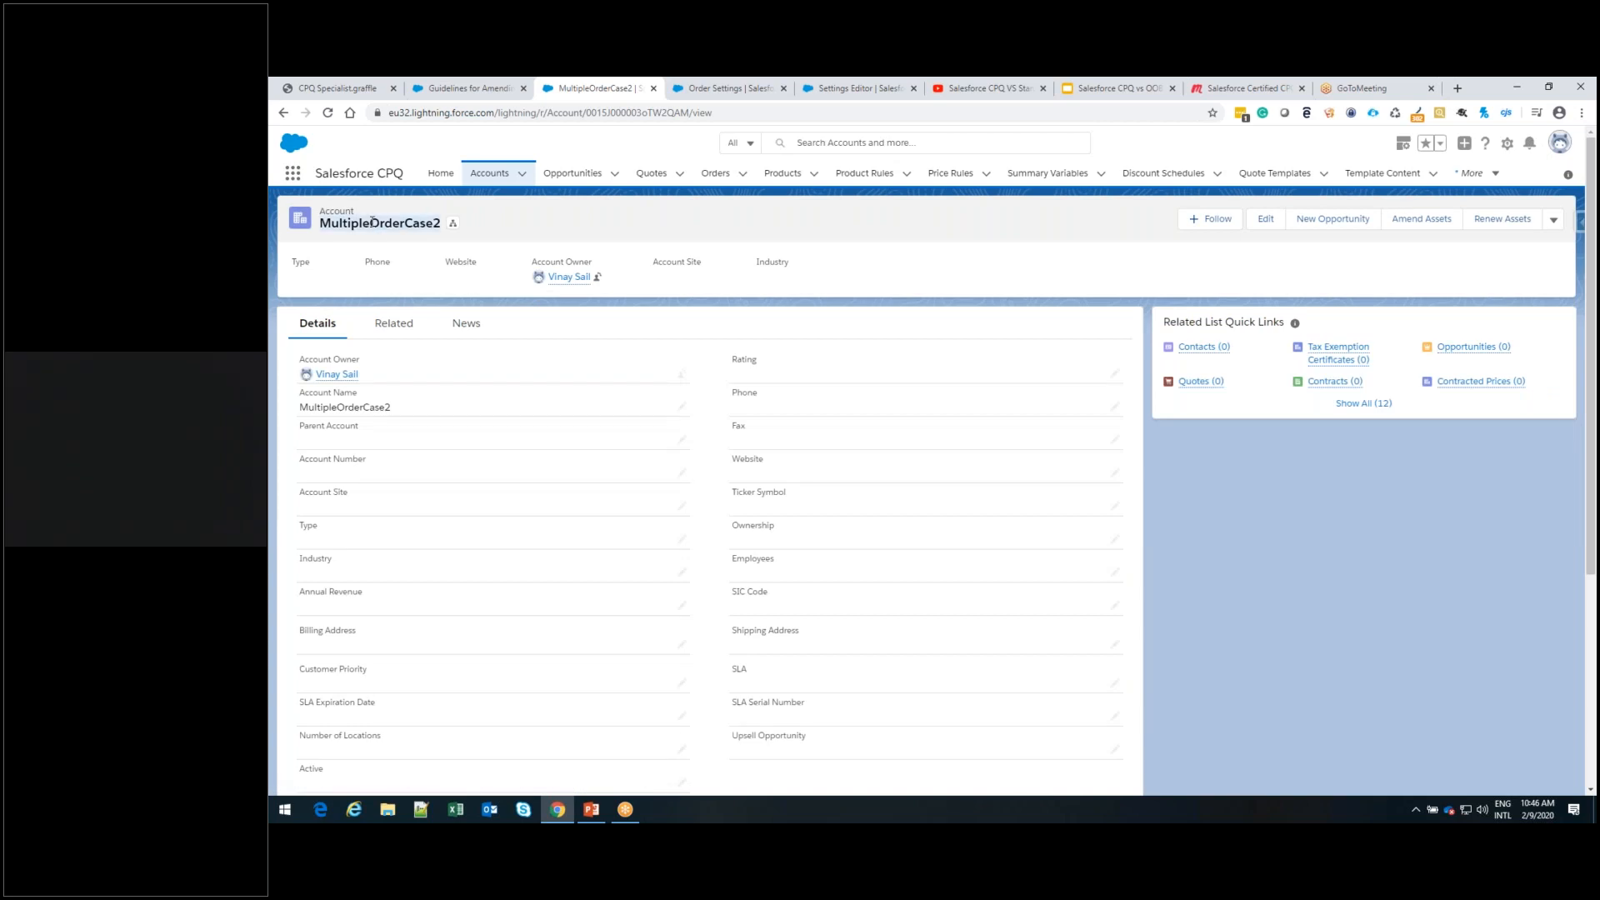
click(1482, 352)
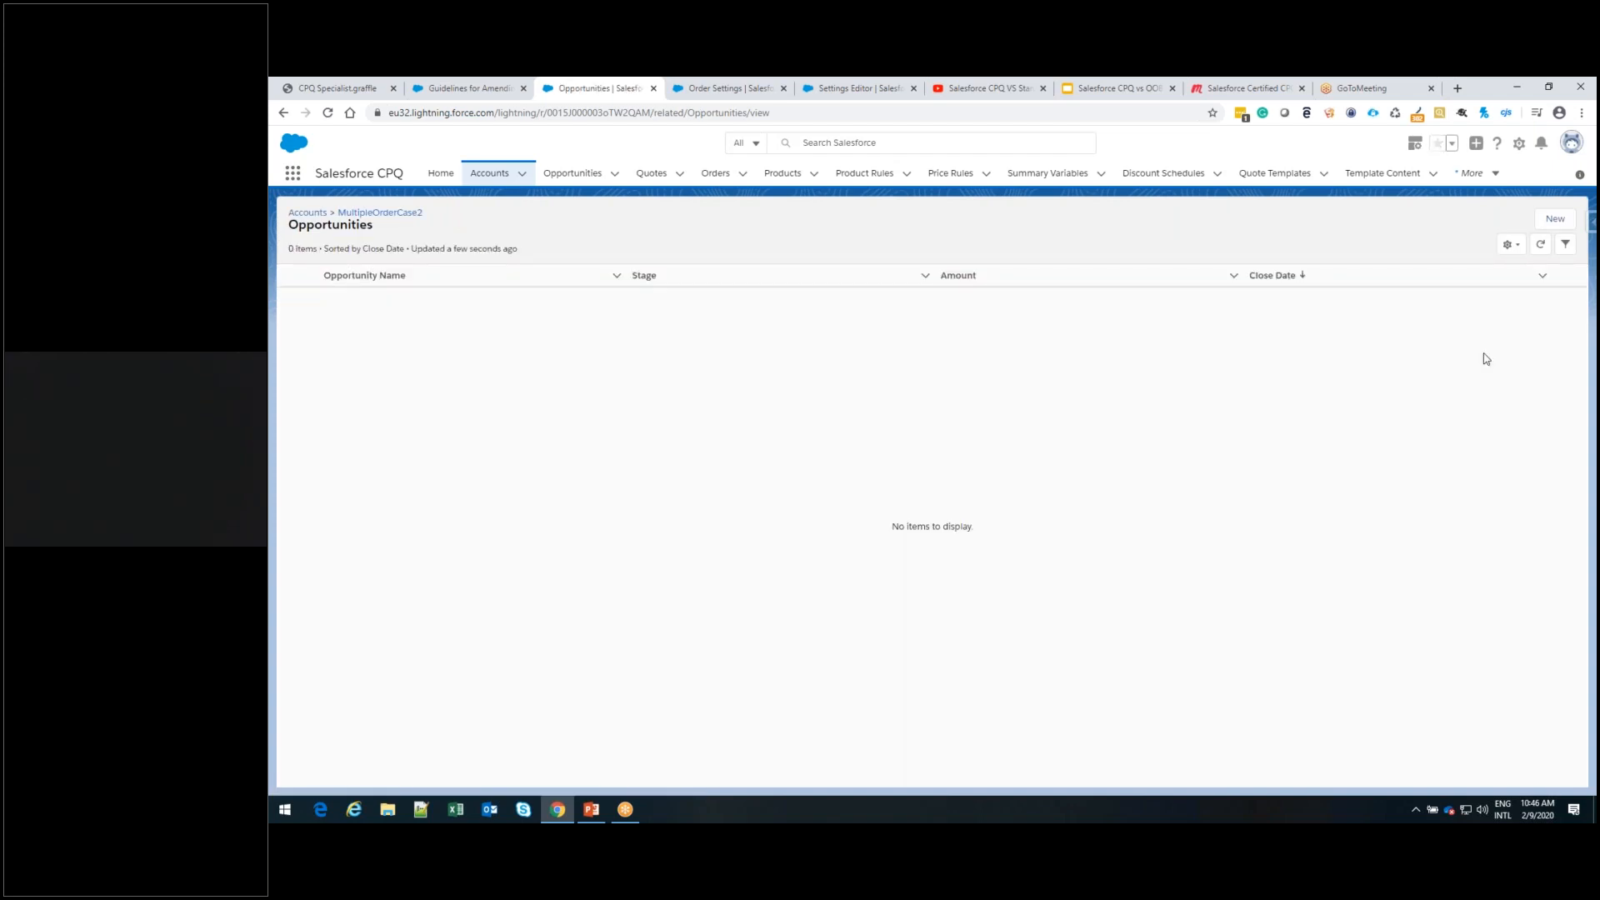
Create the opportunity MultipleOrderCase2Opp for the MultipleOrderCase2 account with close date 22-02-2020 and stage Value Proposition, and save it
click(1555, 222)
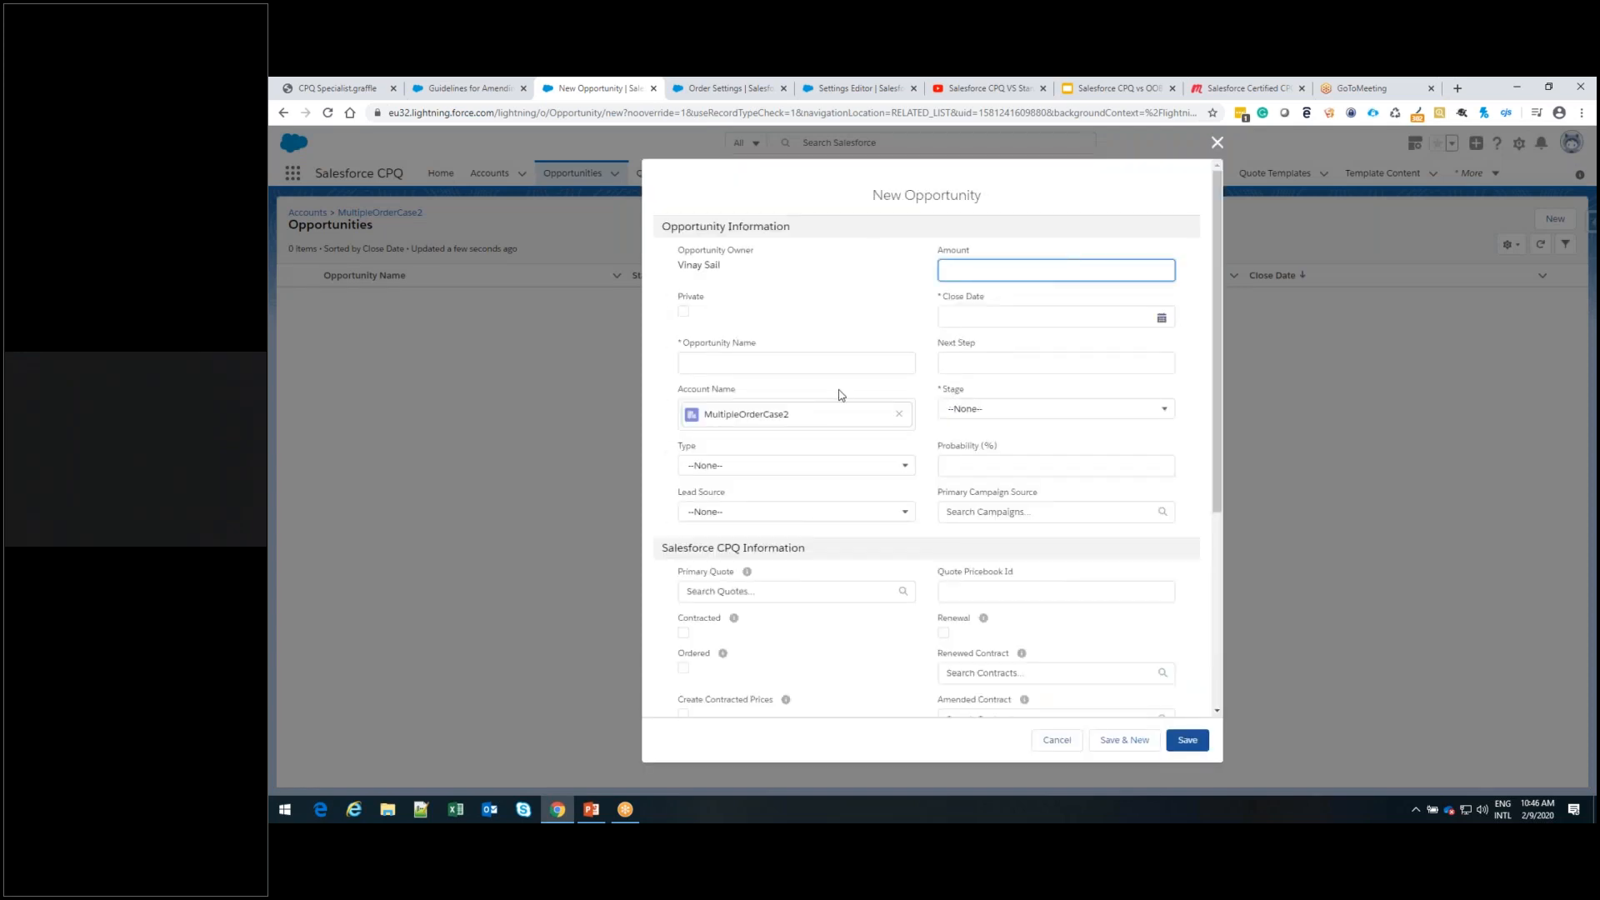
click(840, 358)
key(ctrl+v)
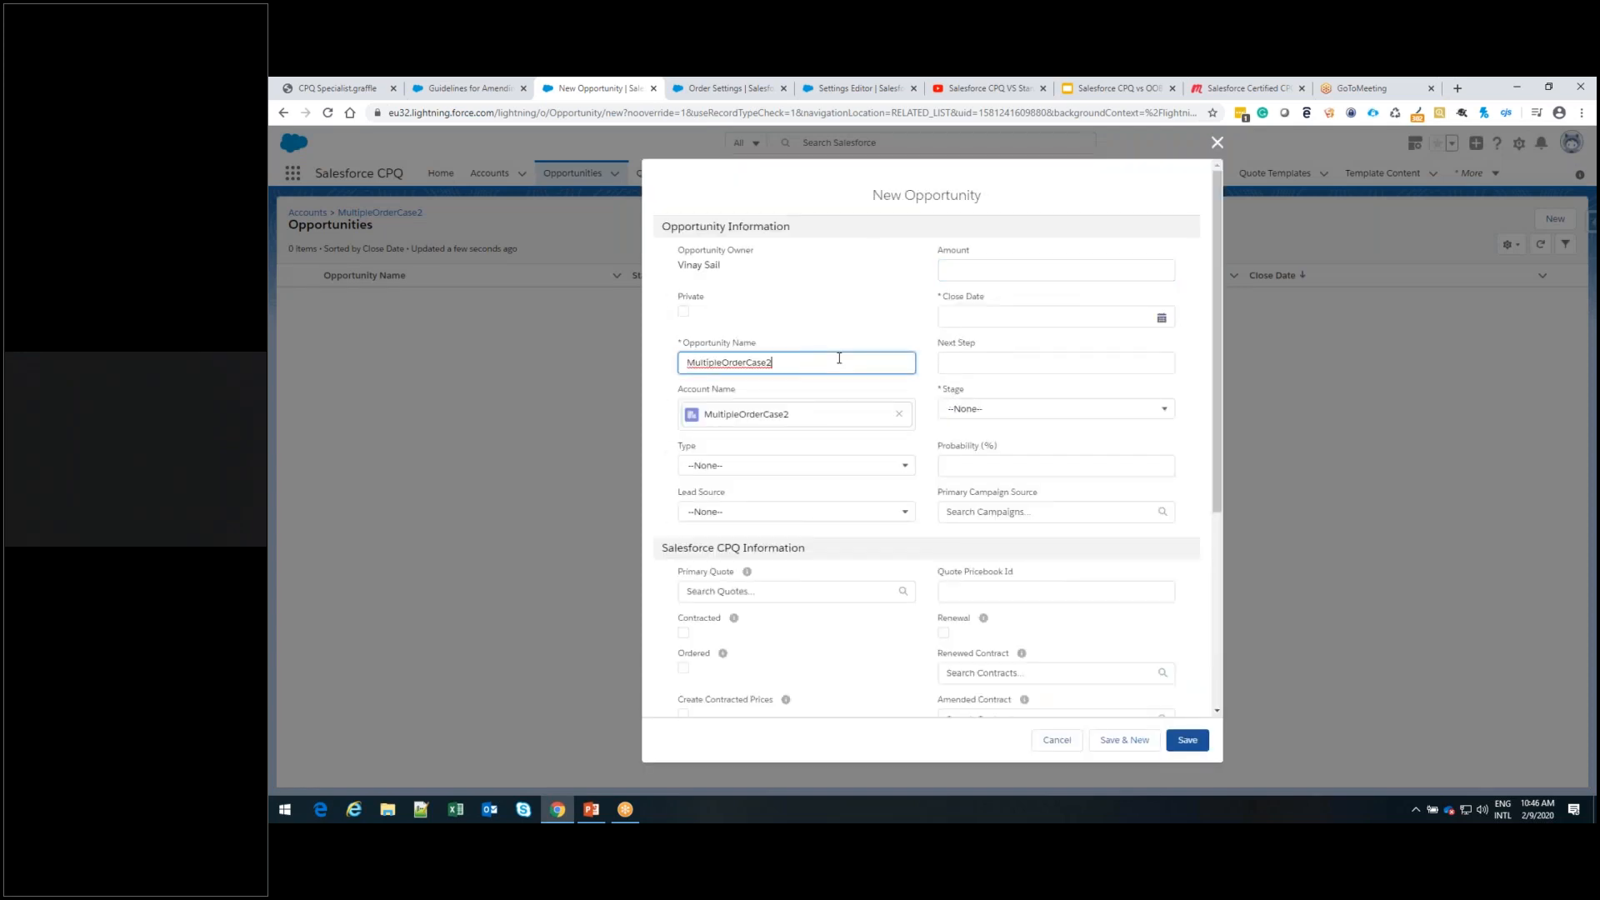
text(Opp)
click(1164, 319)
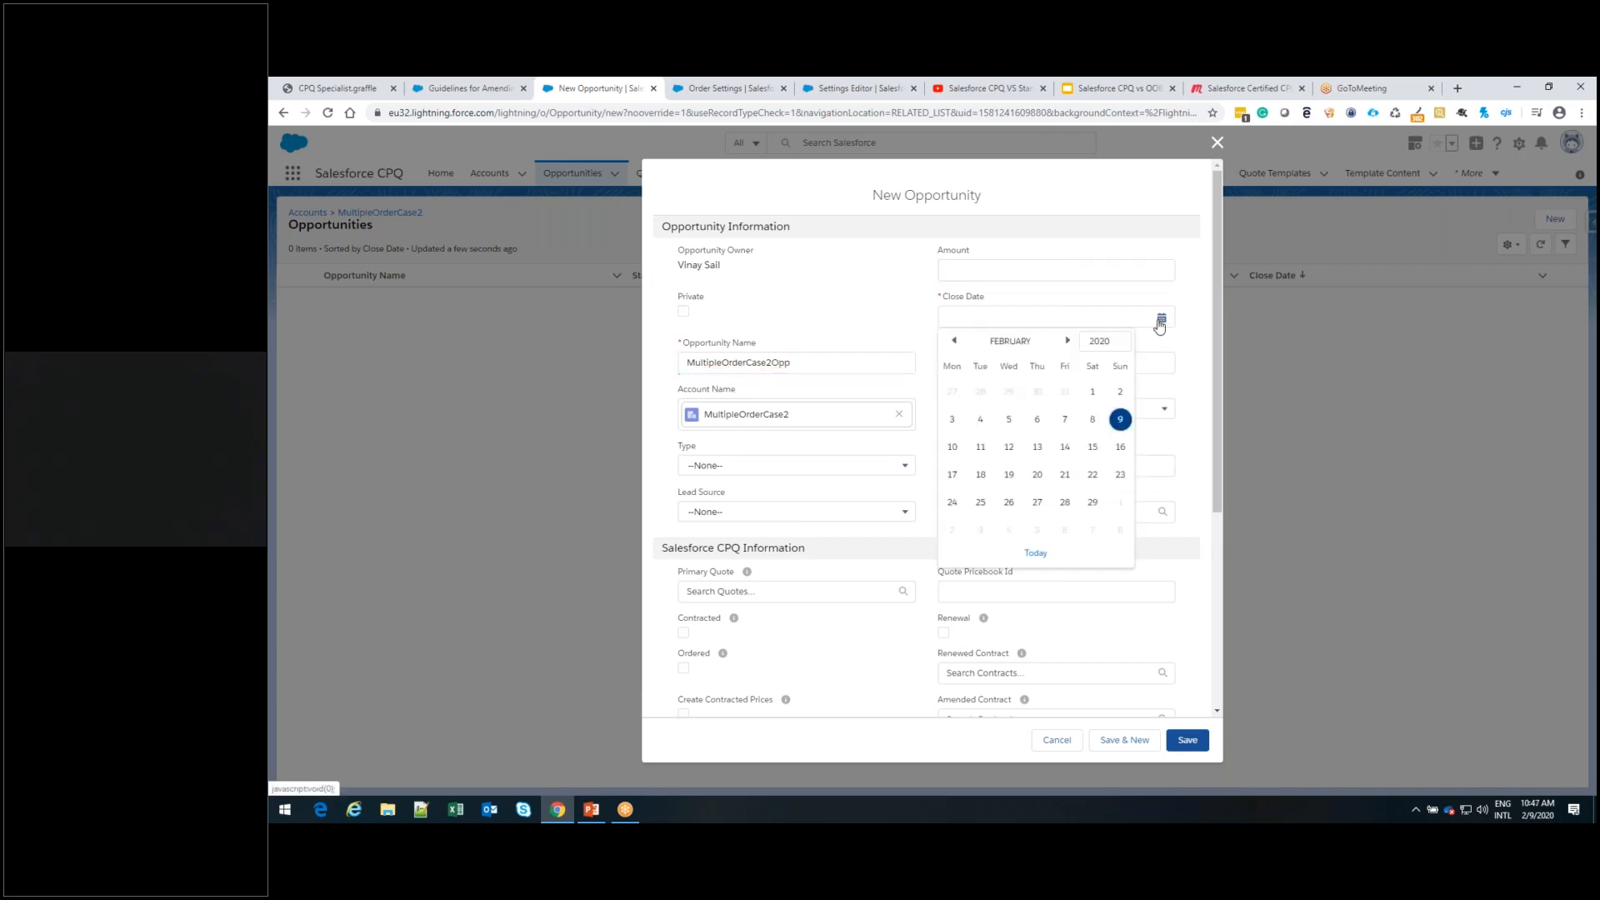
click(1093, 476)
click(1058, 418)
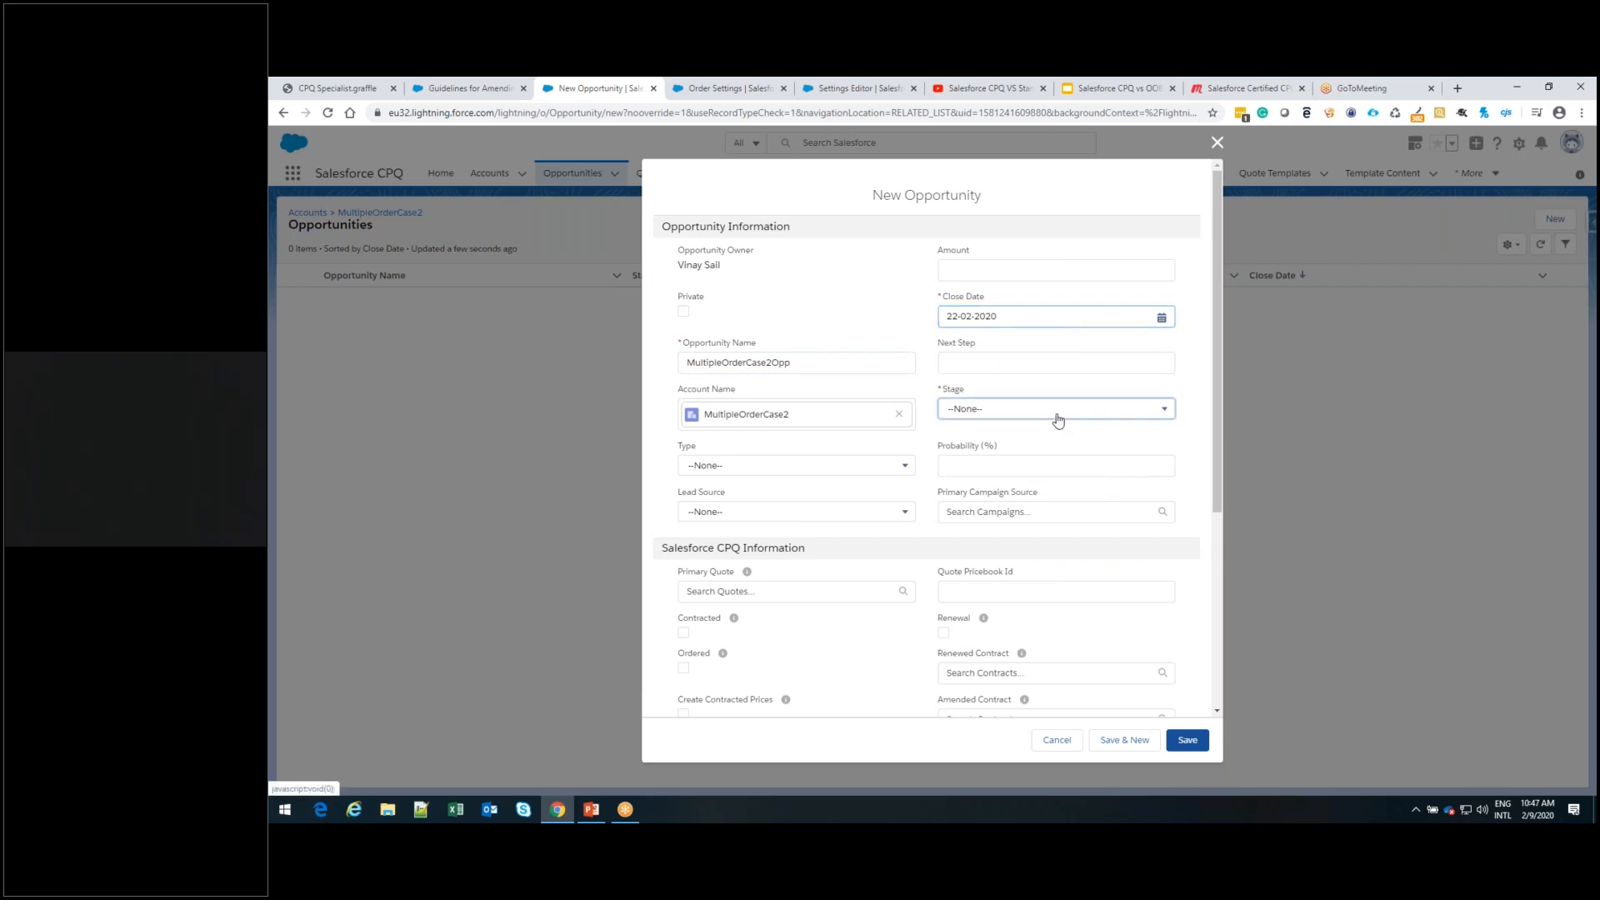
click(1061, 530)
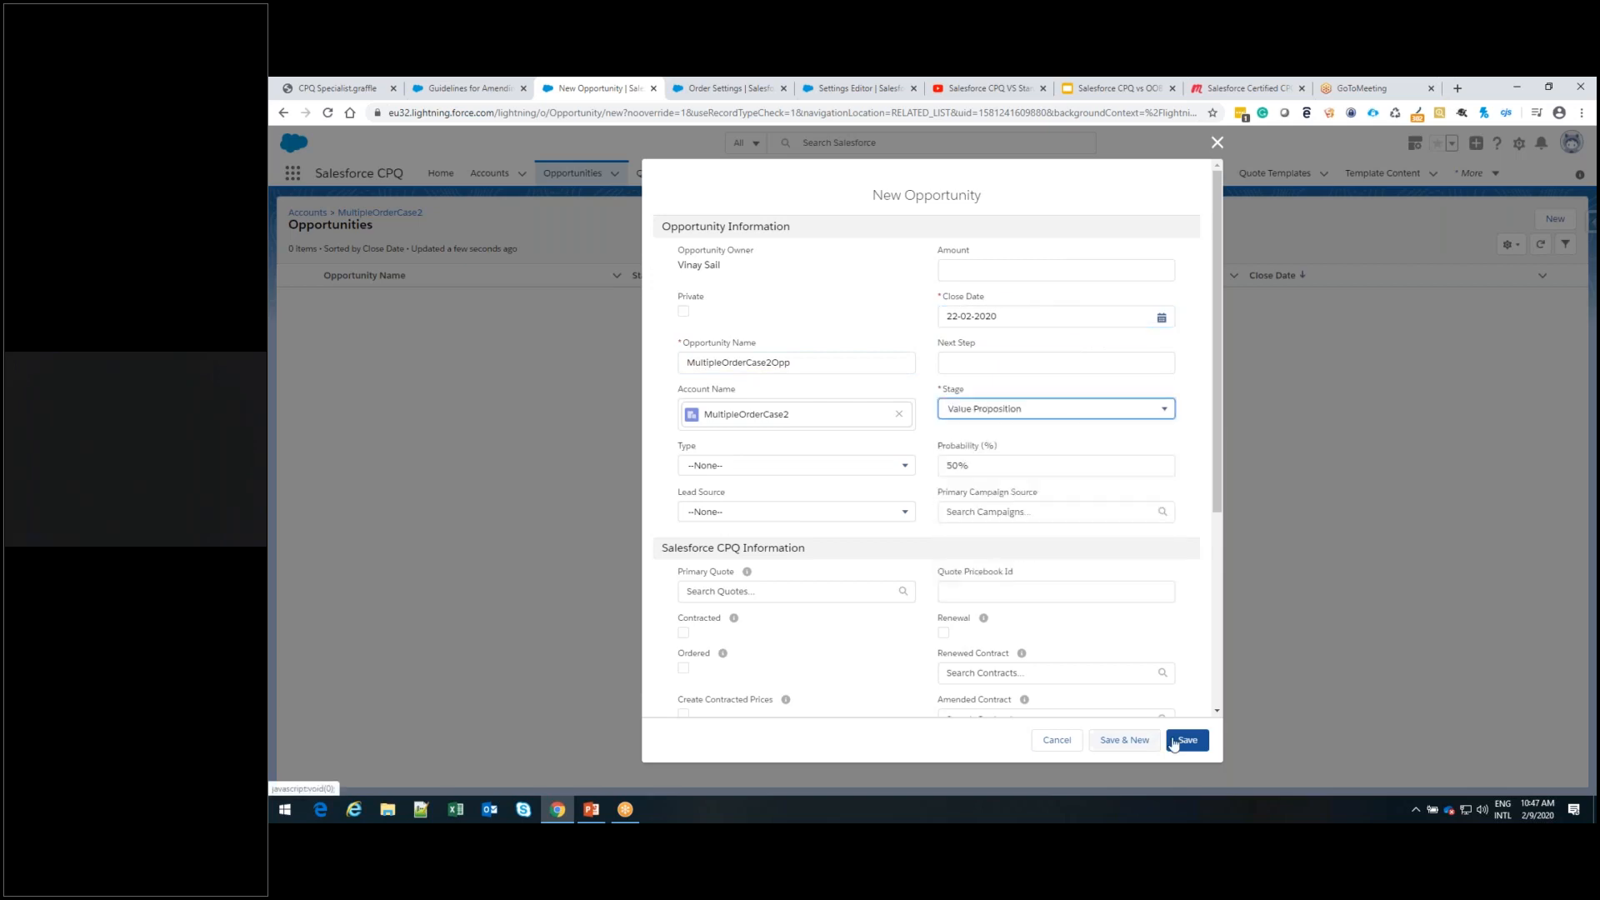
click(1191, 742)
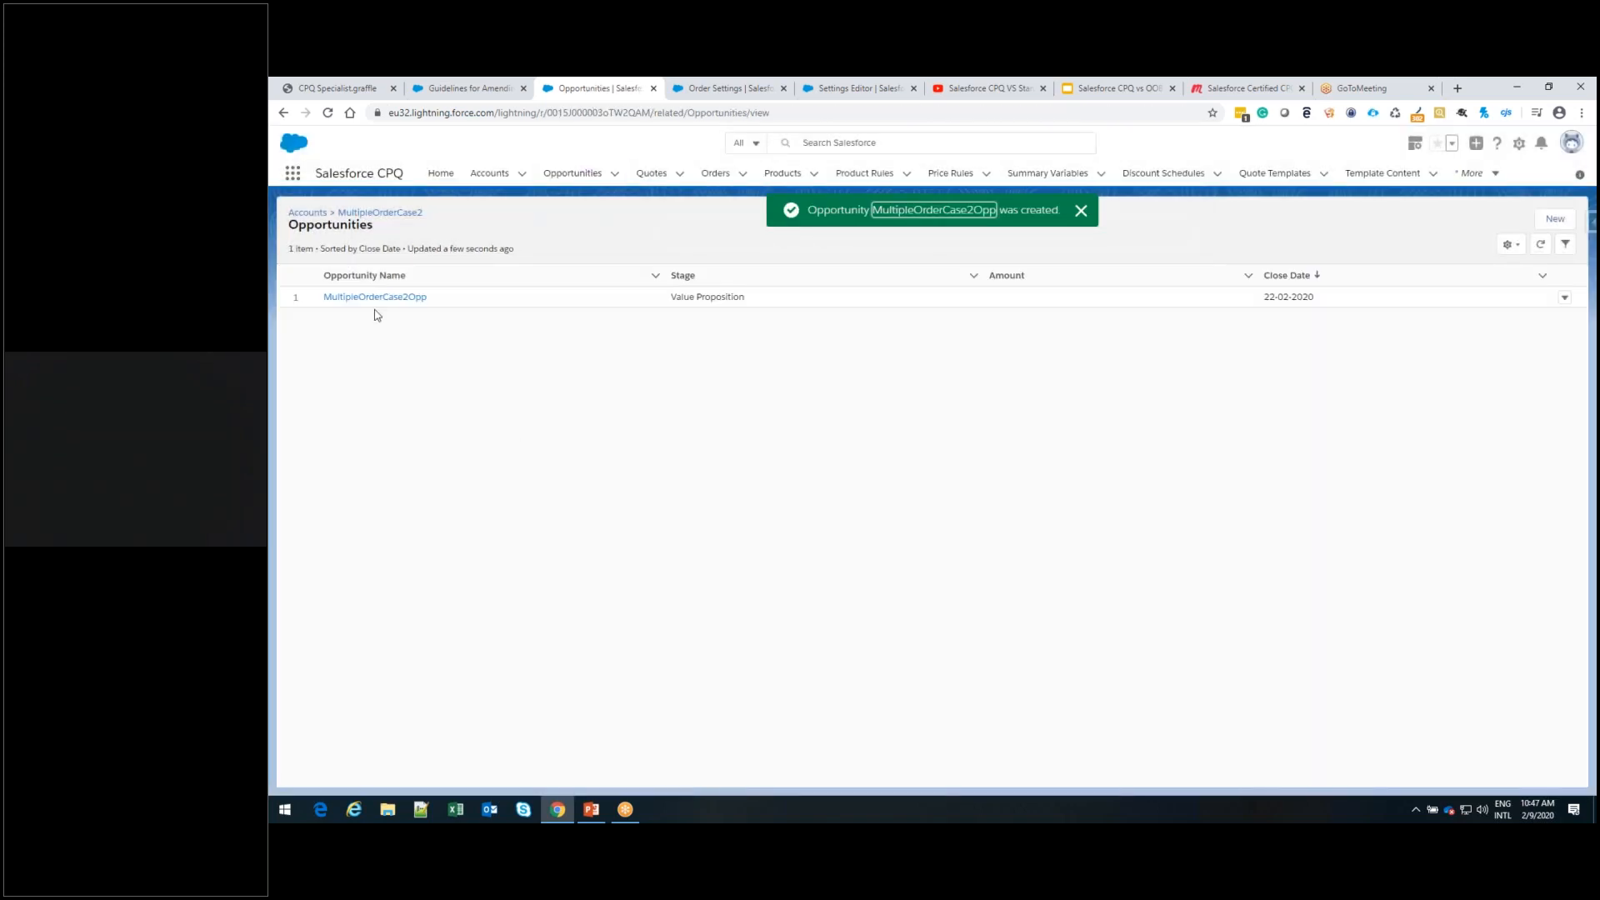
Open the MultipleOrderCase2Opp opportunity's products and select CPU 1.6GHz i5 and Copy Machine to add from the Standard Price Book
click(375, 298)
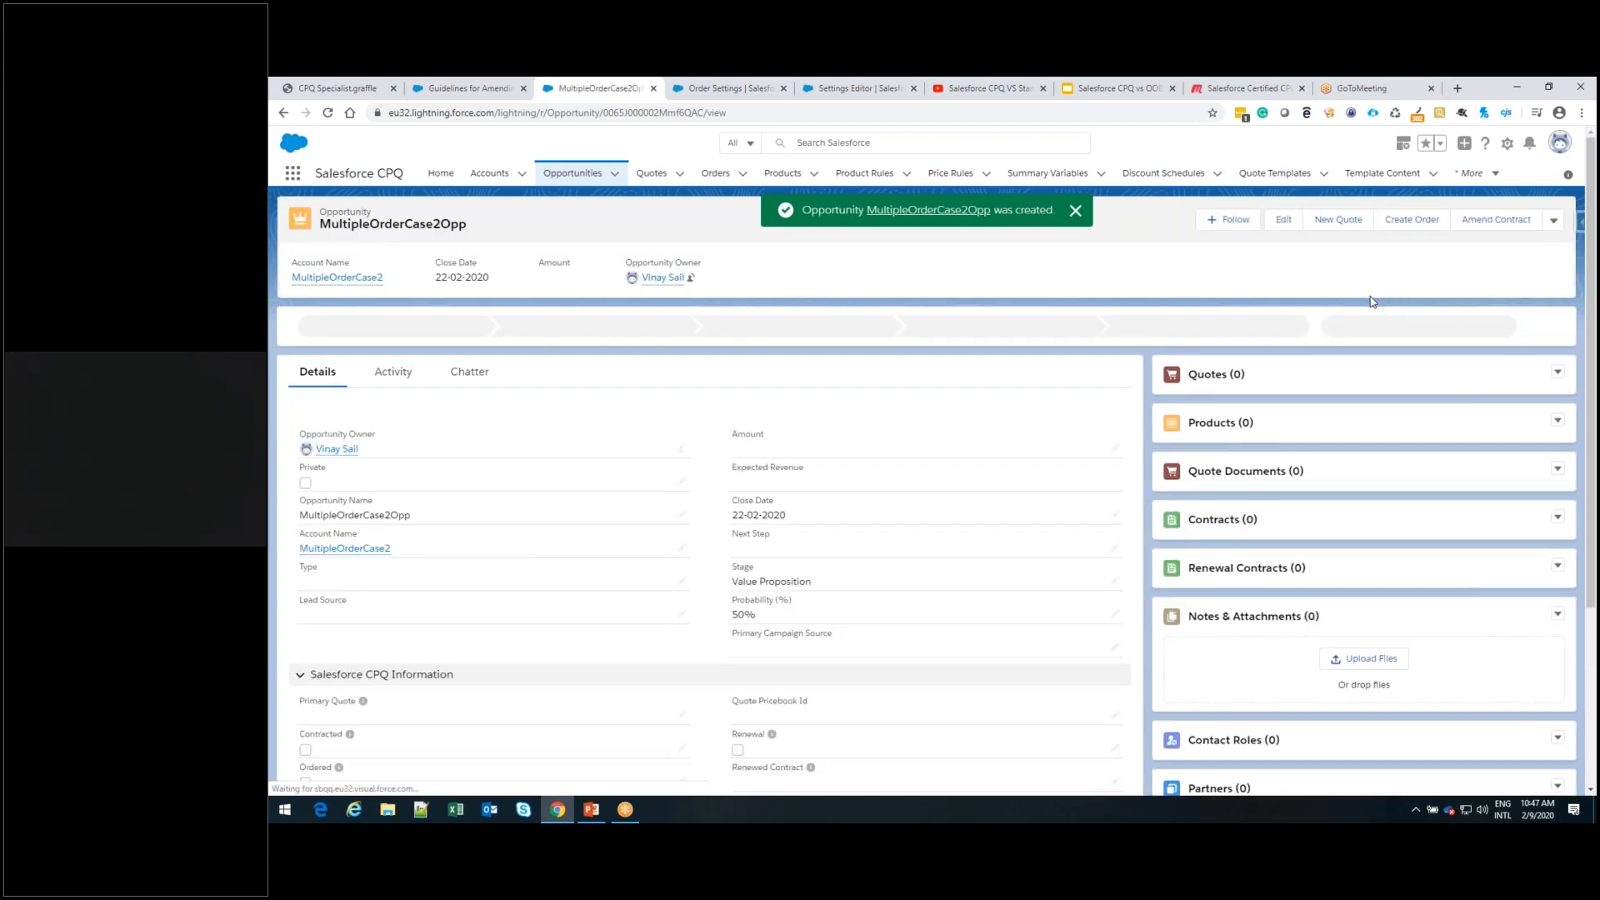
click(1221, 425)
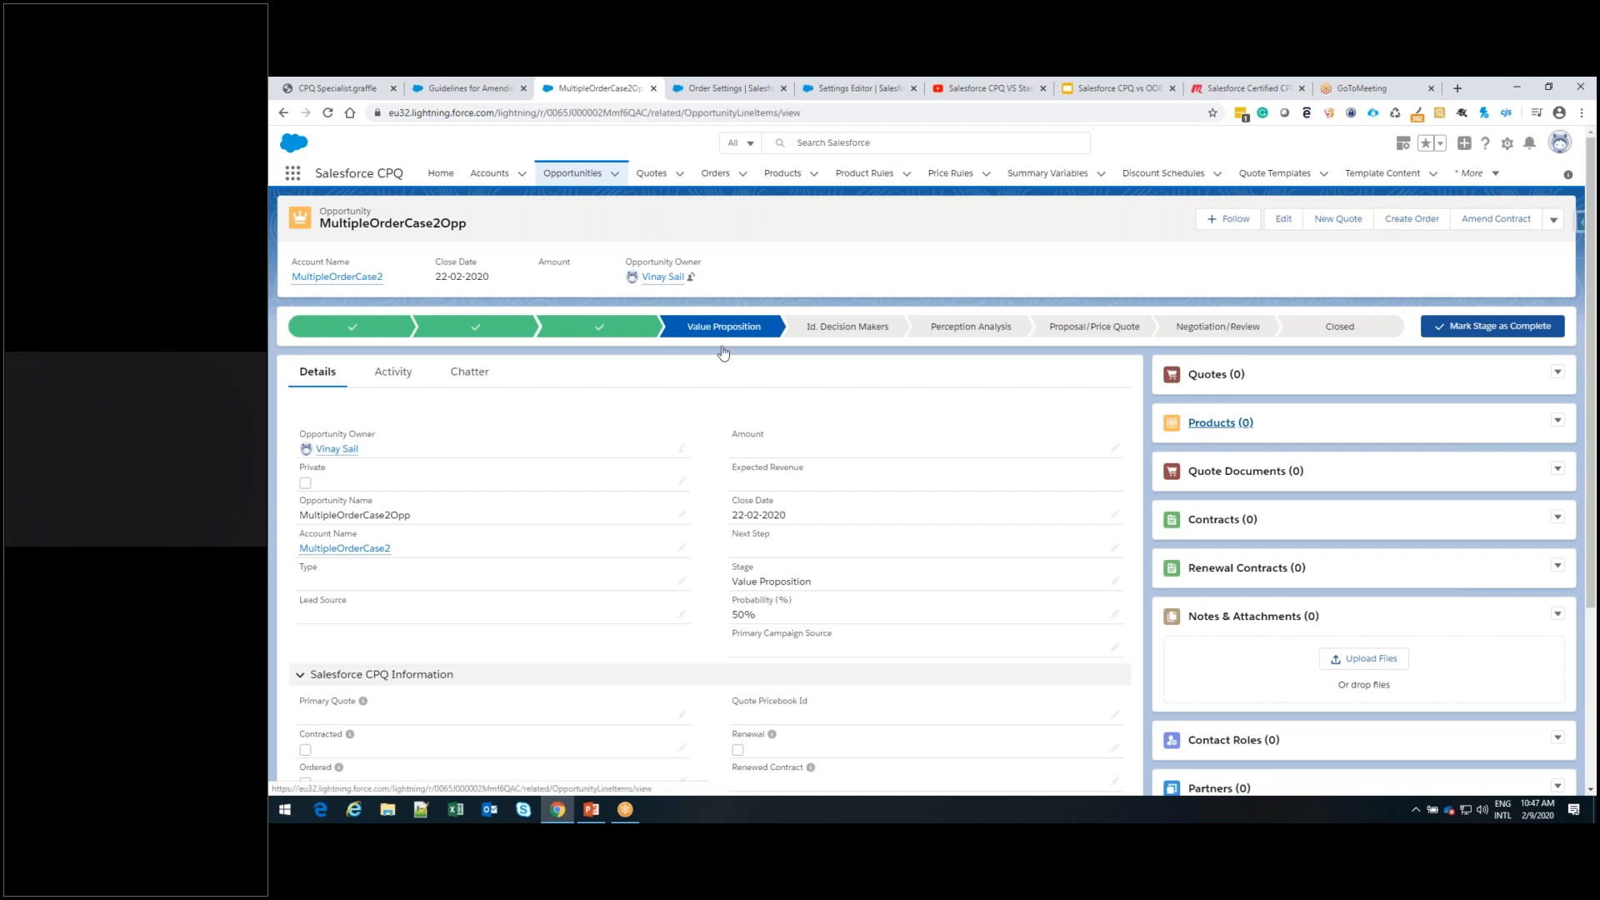
click(1418, 222)
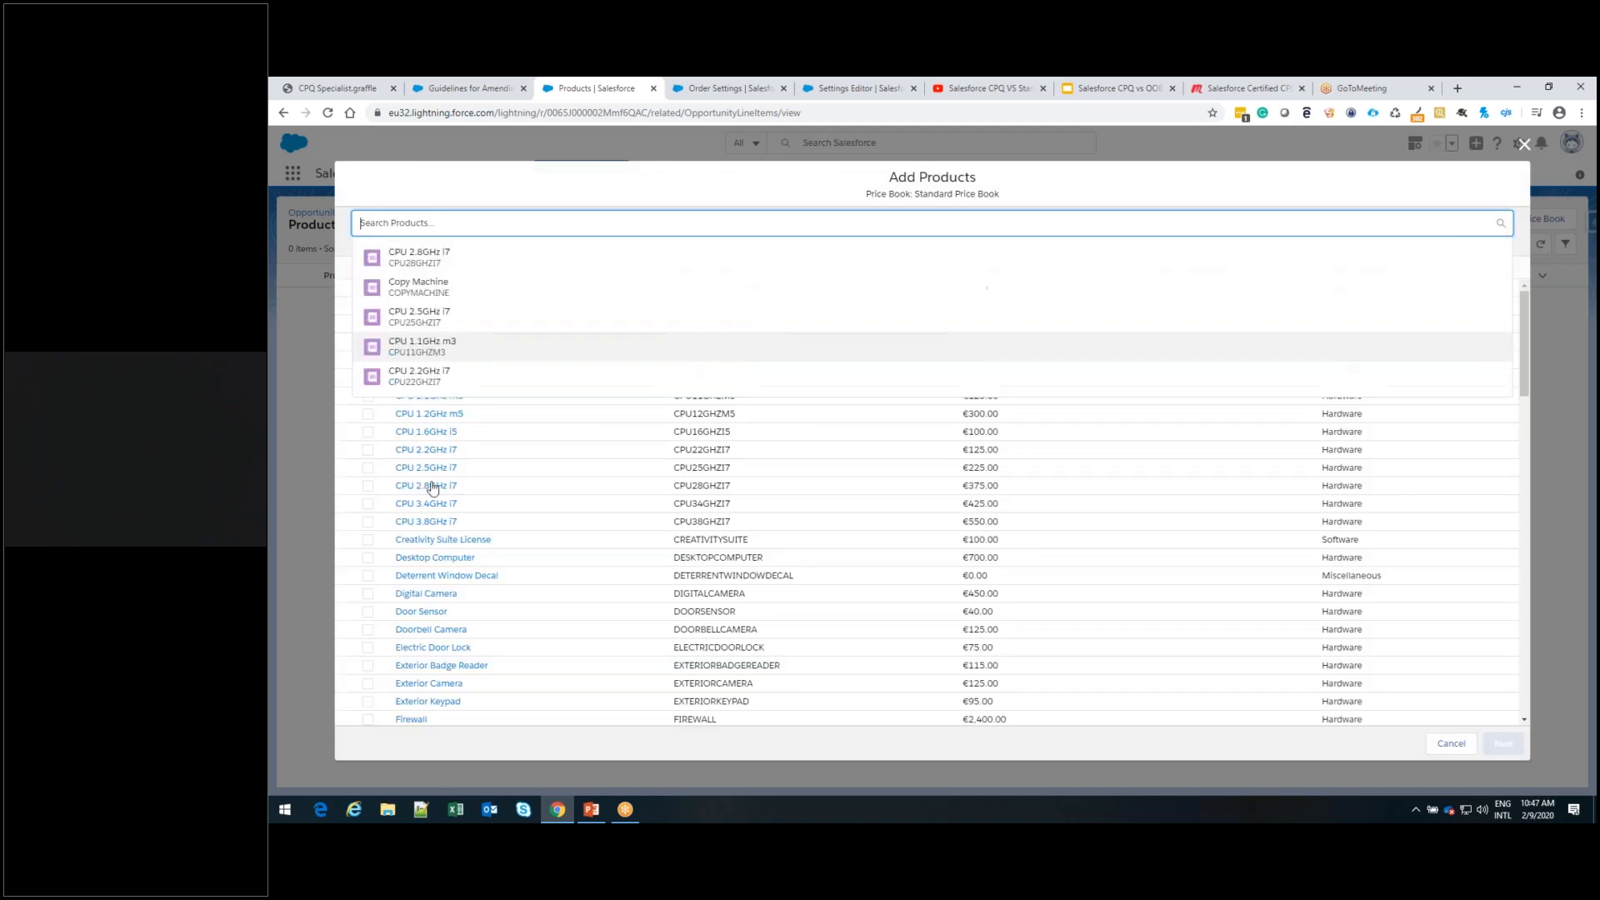
click(367, 432)
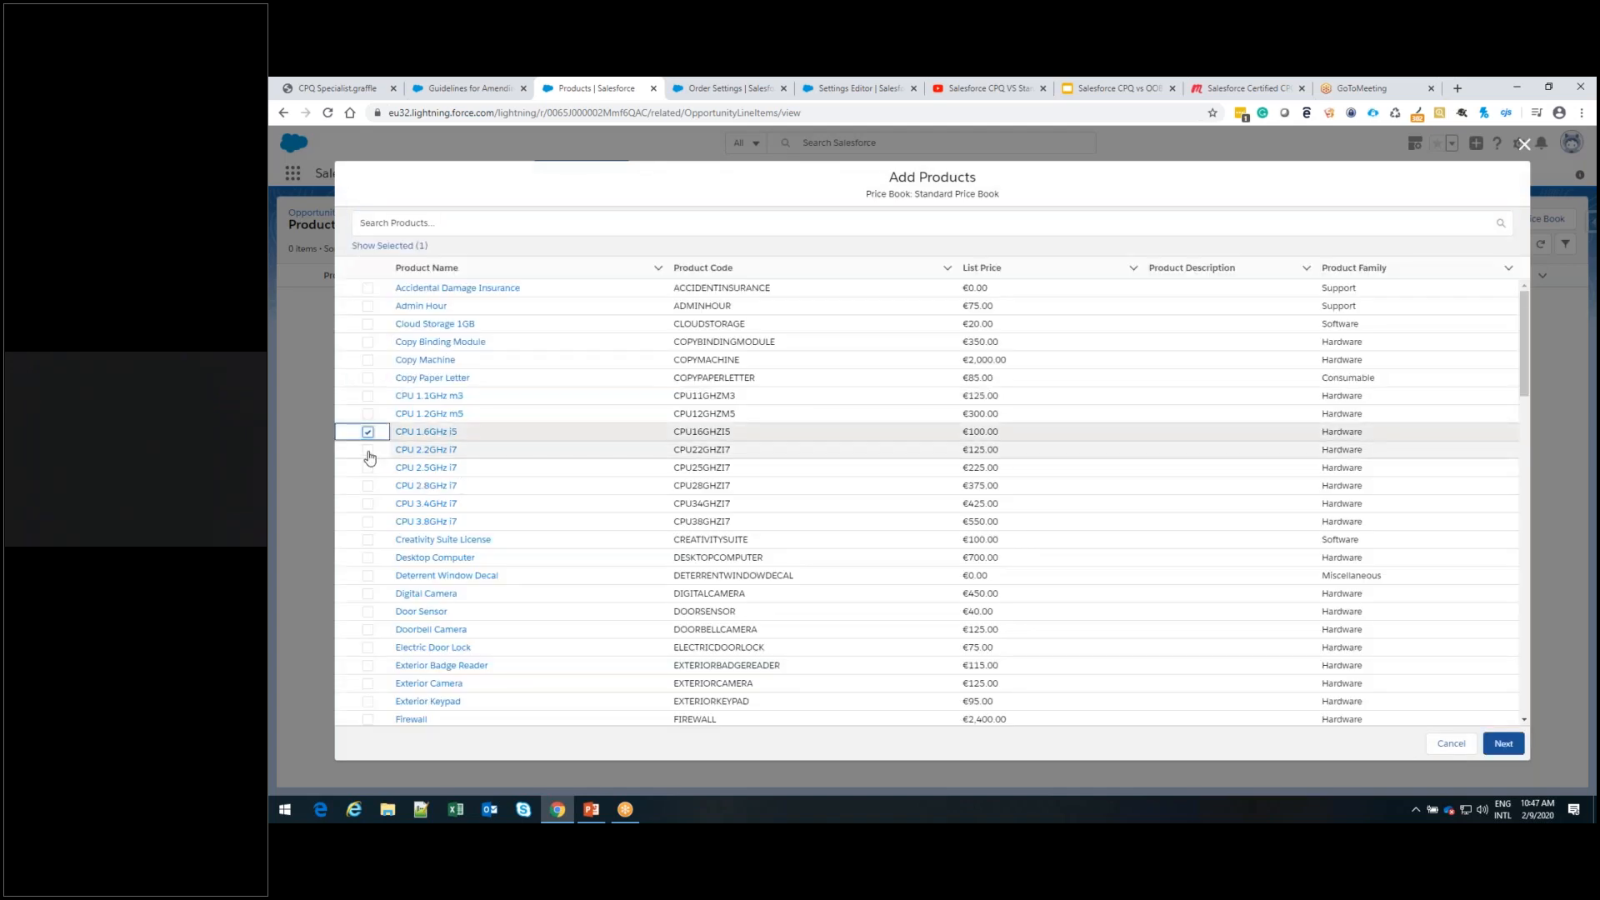
click(367, 366)
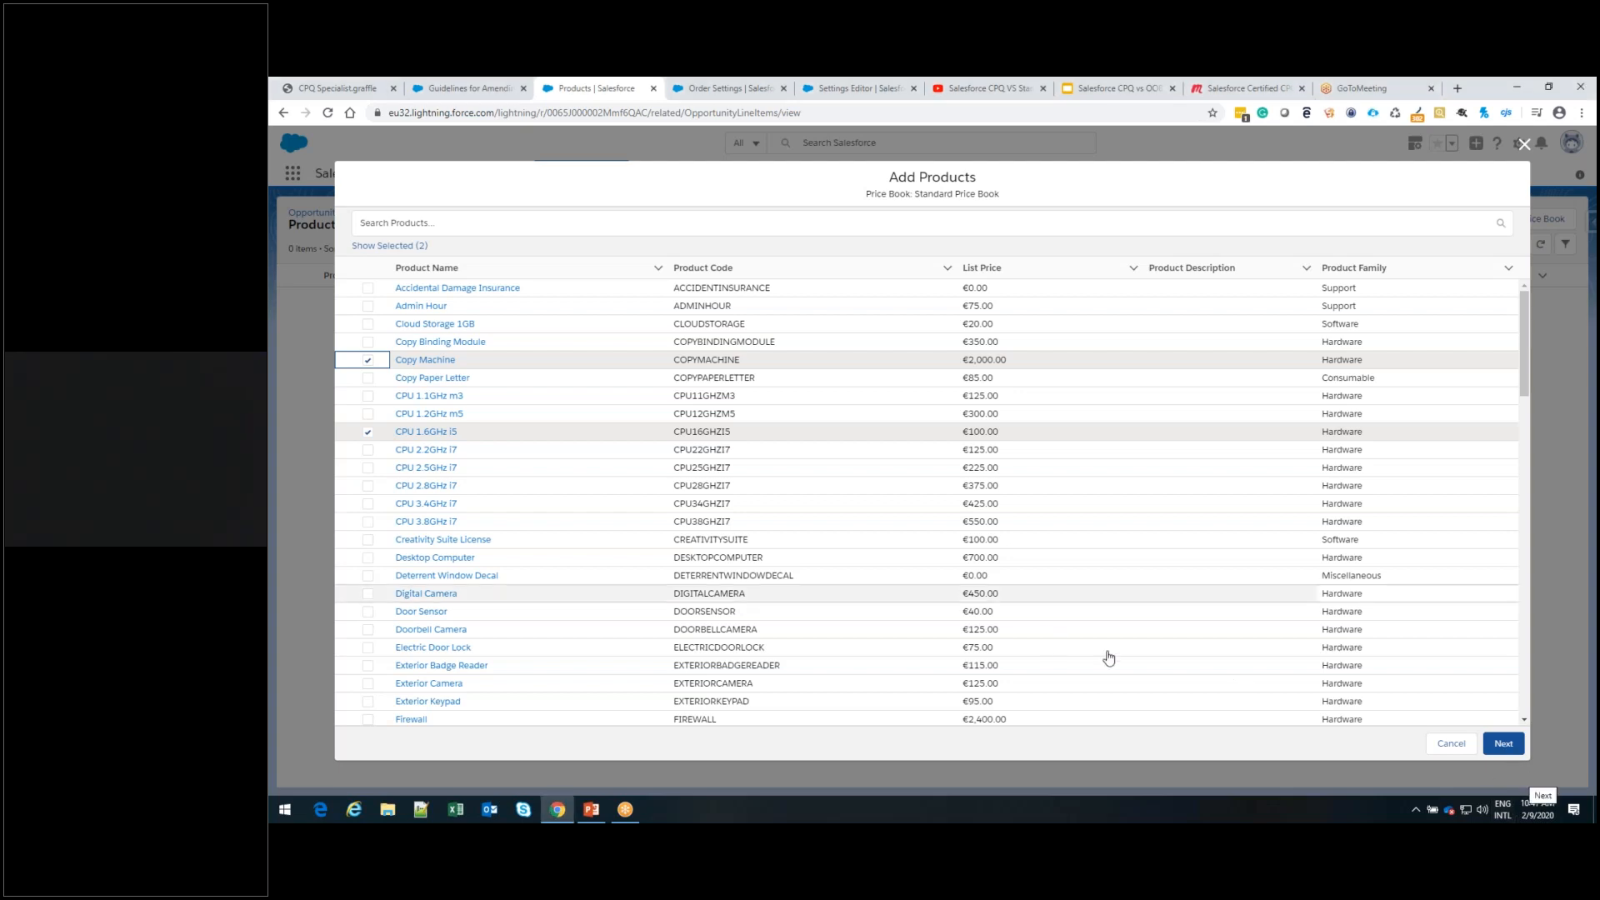
Set the quantity to 4 for both CPU 1.6GHz i5 and Copy Machine and save the opportunity products
click(1031, 279)
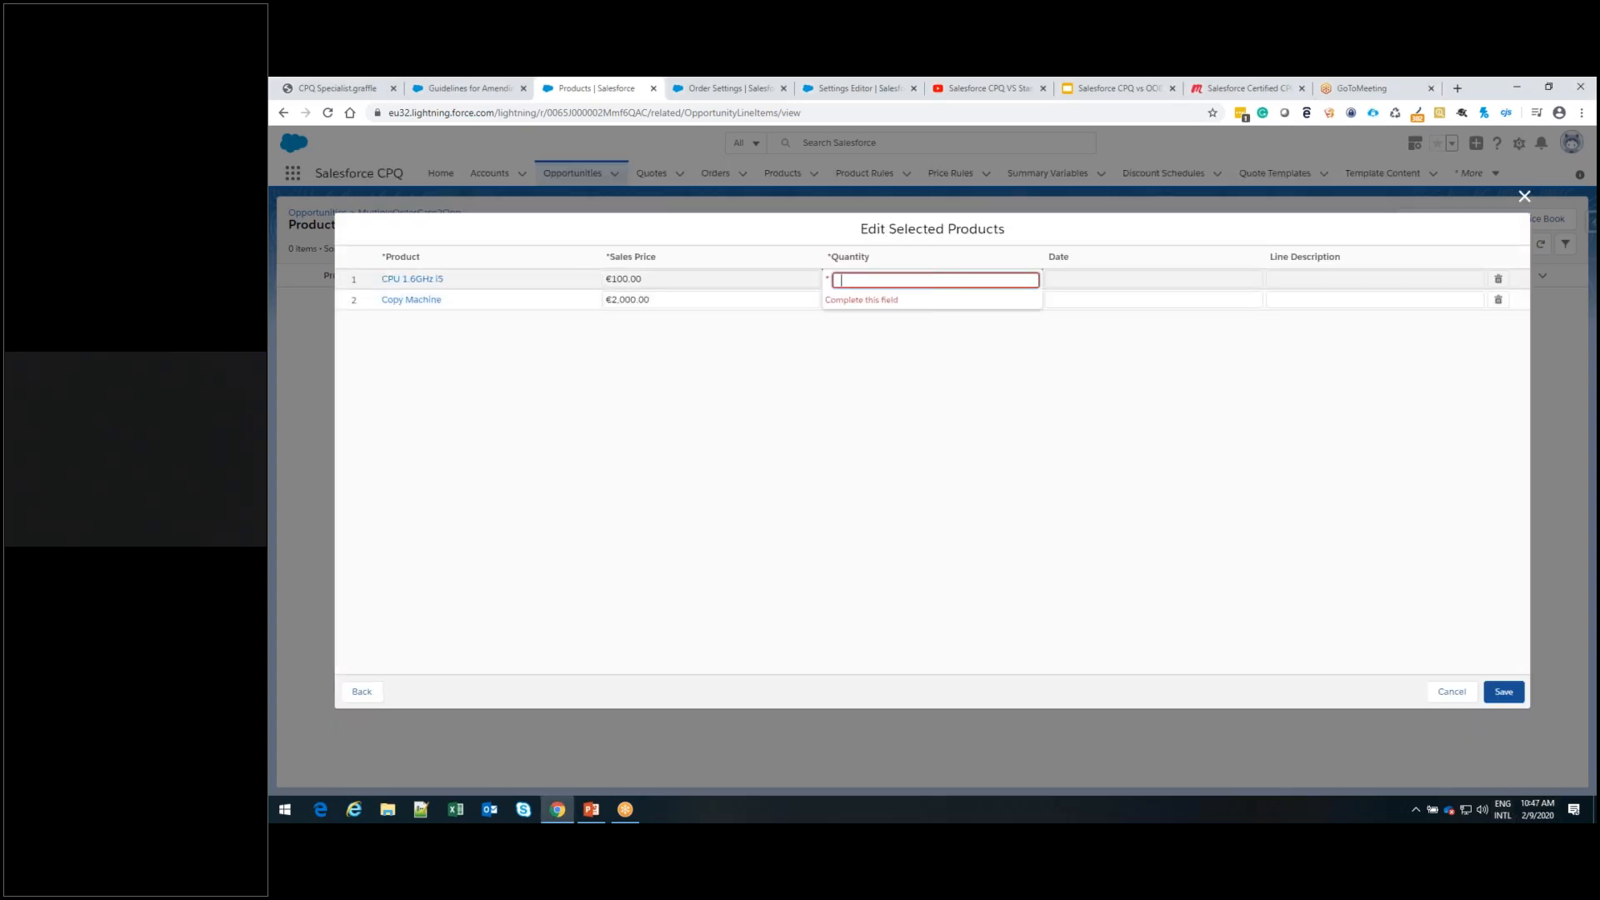
text(4)
click(886, 300)
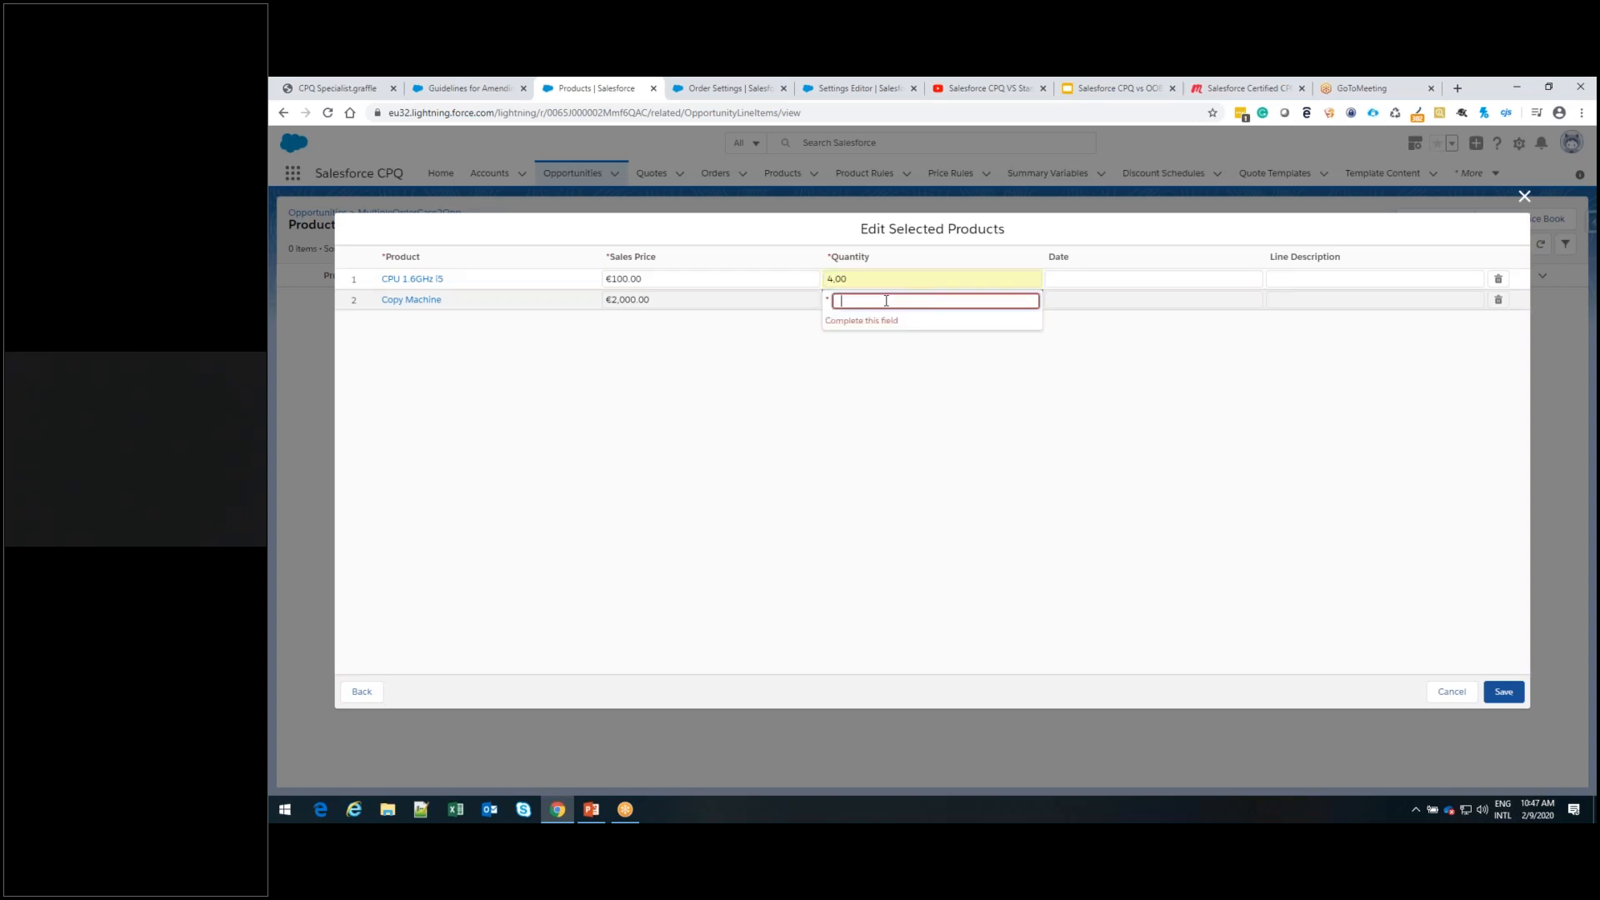
text(4)
click(897, 404)
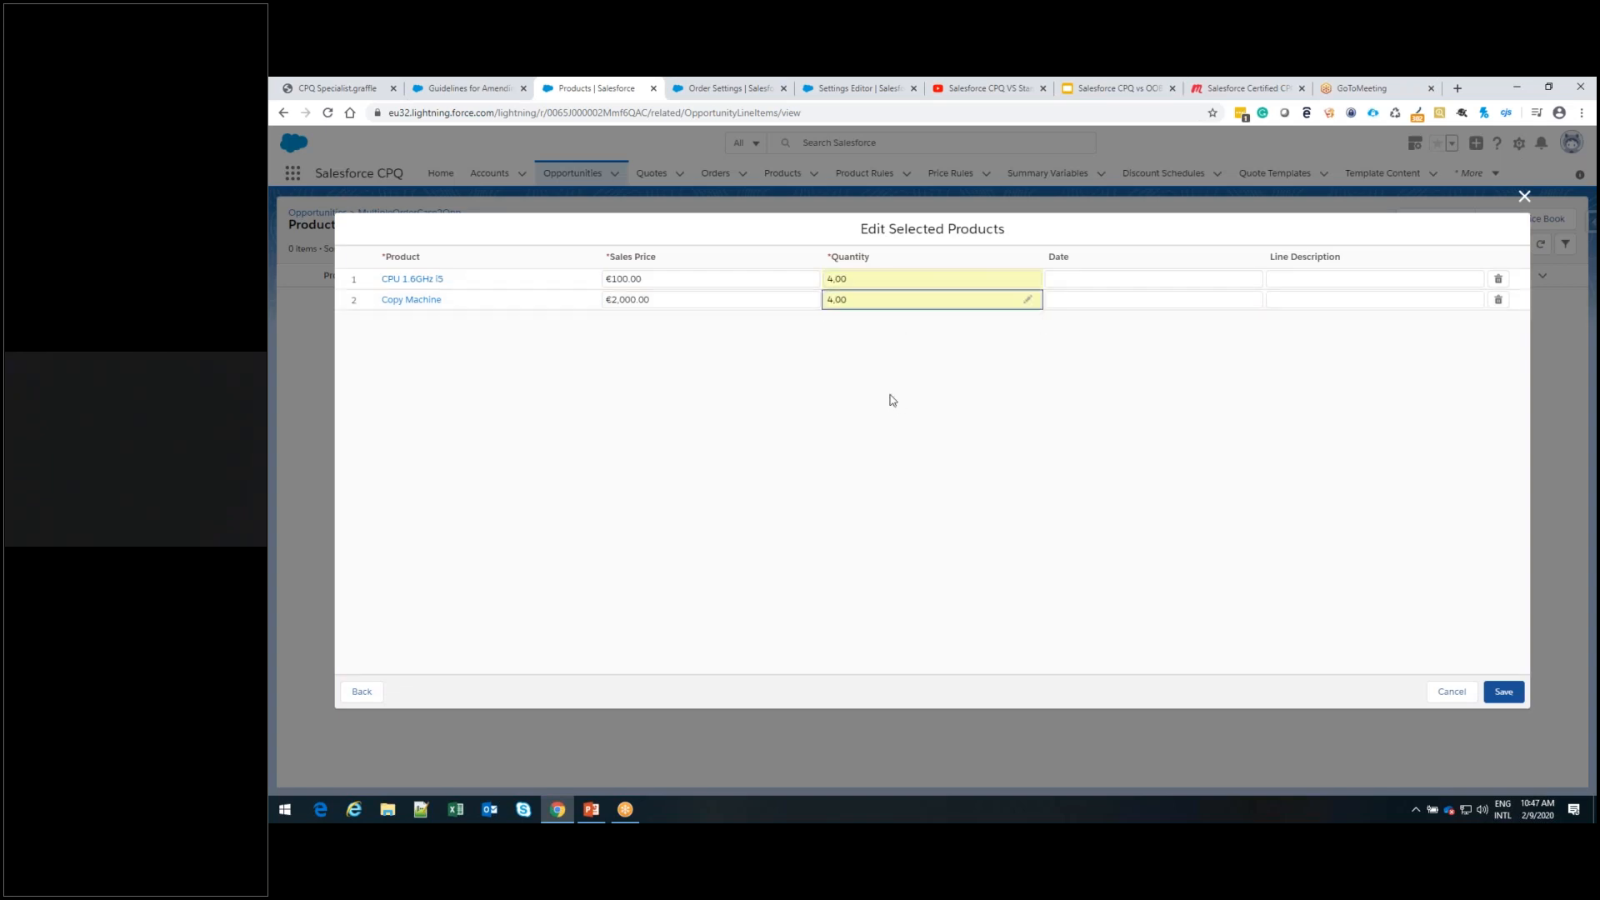
click(1504, 692)
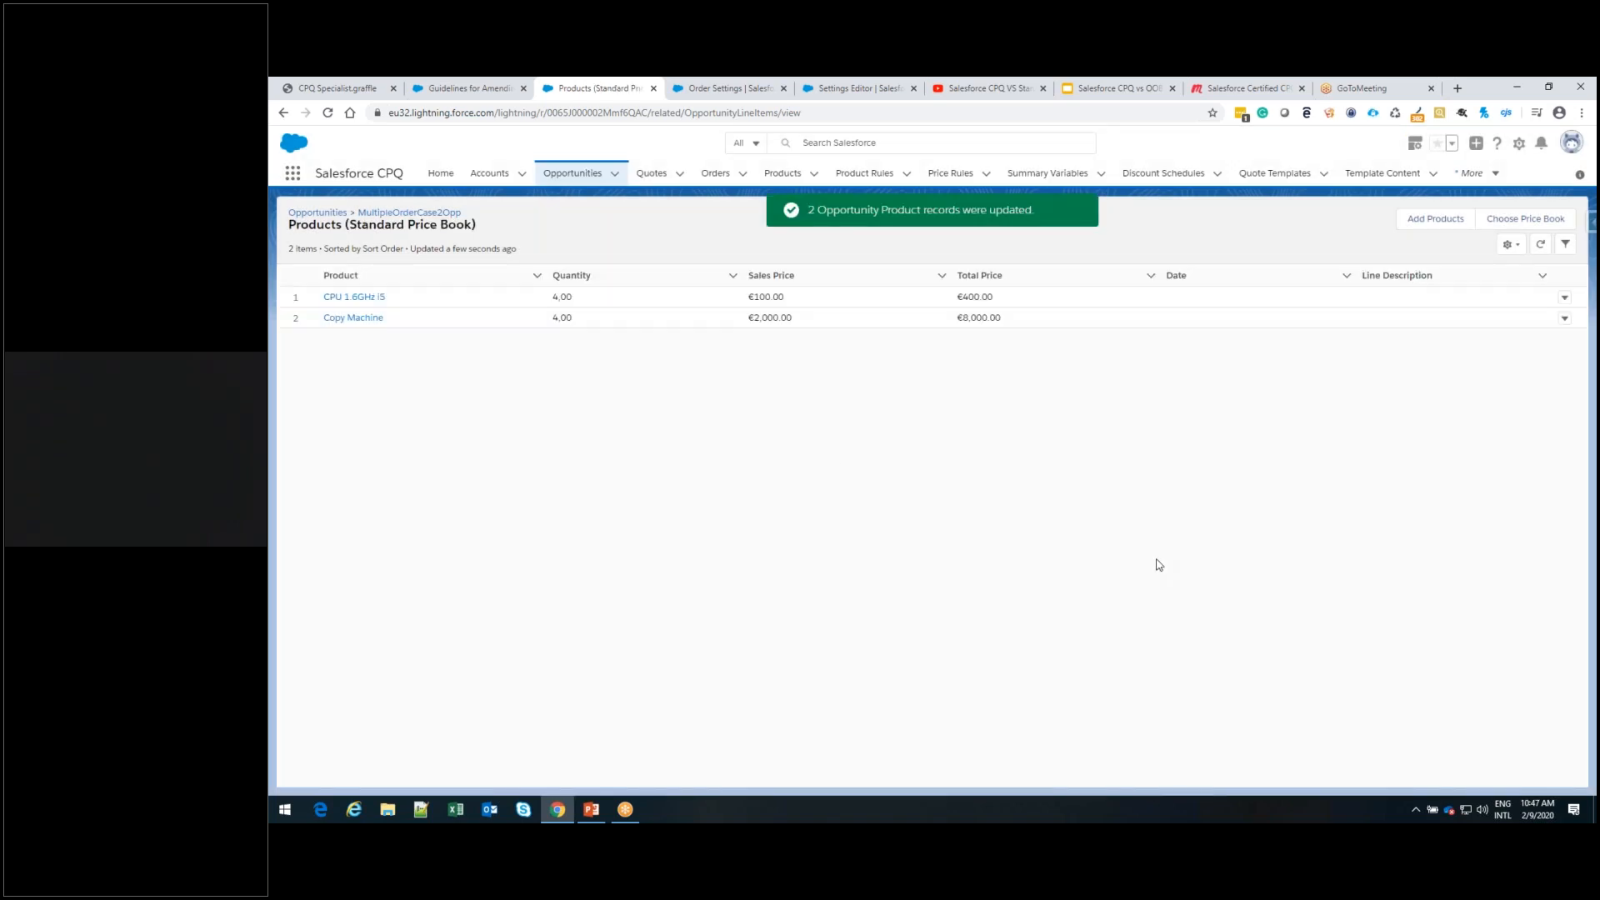
Return to the MultipleOrderCase2Opp opportunity and start a new quote from its related quotes
click(319, 214)
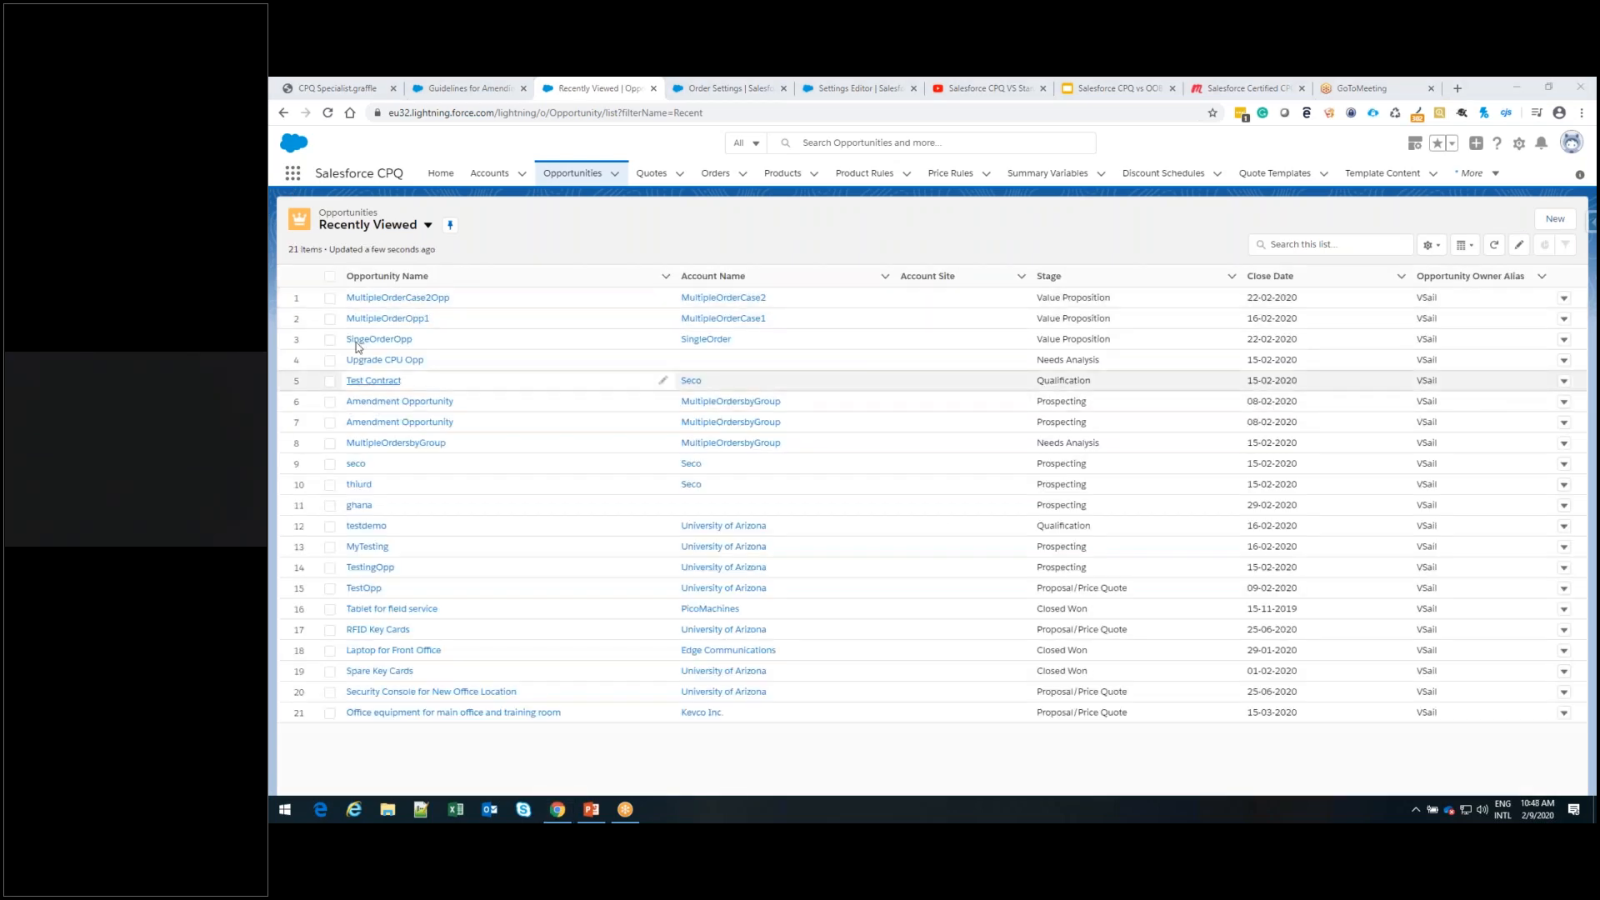
click(398, 298)
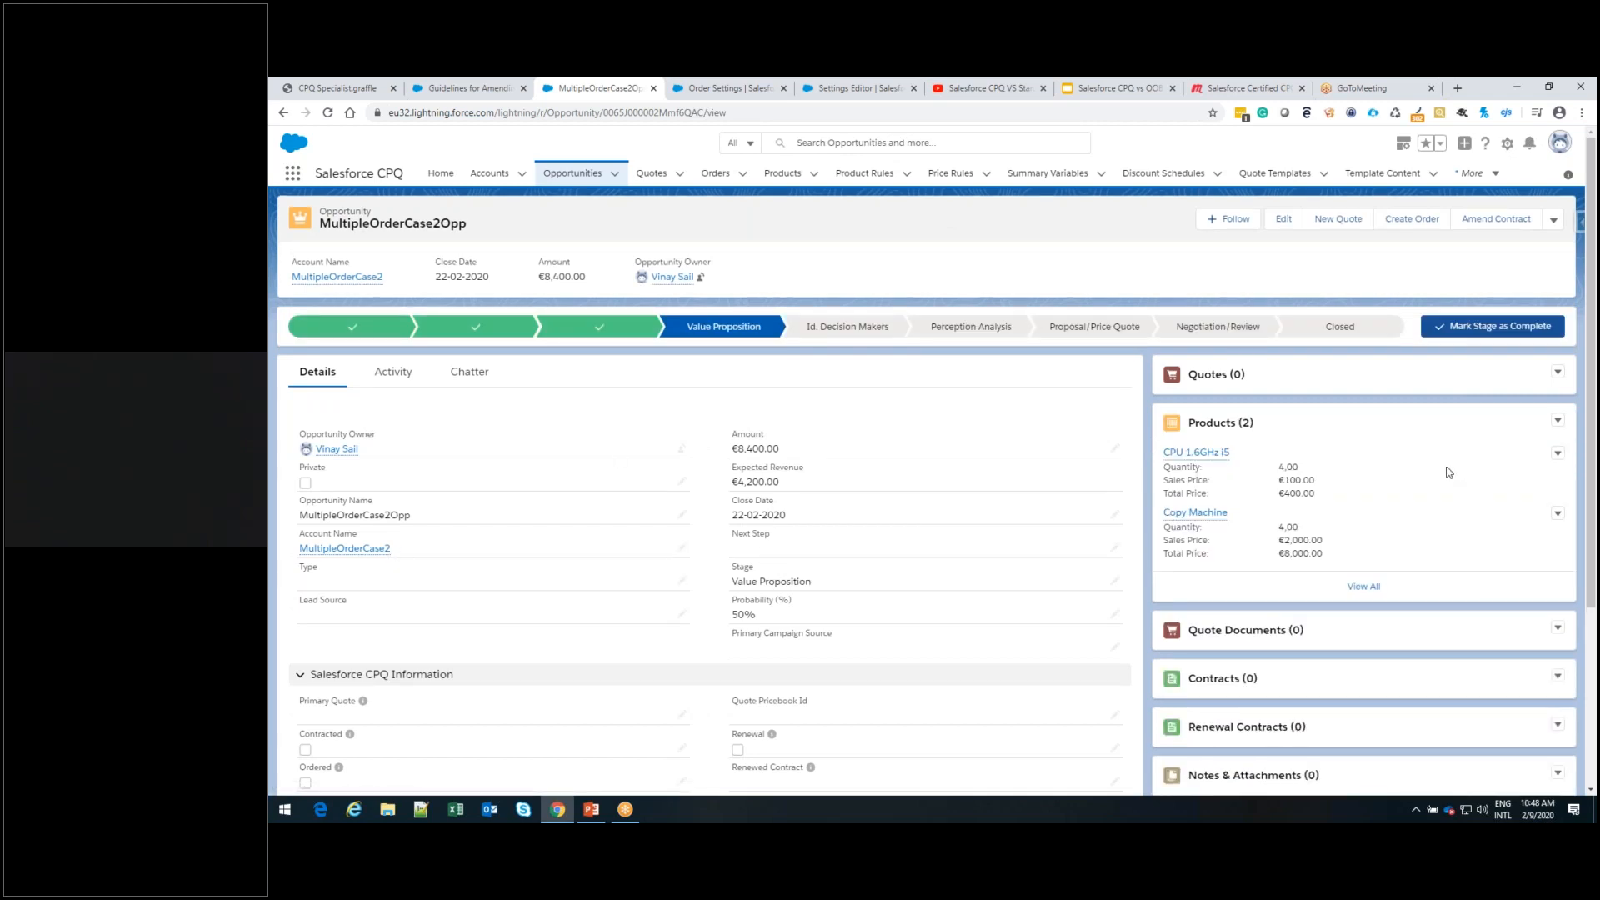
click(1558, 373)
click(1500, 399)
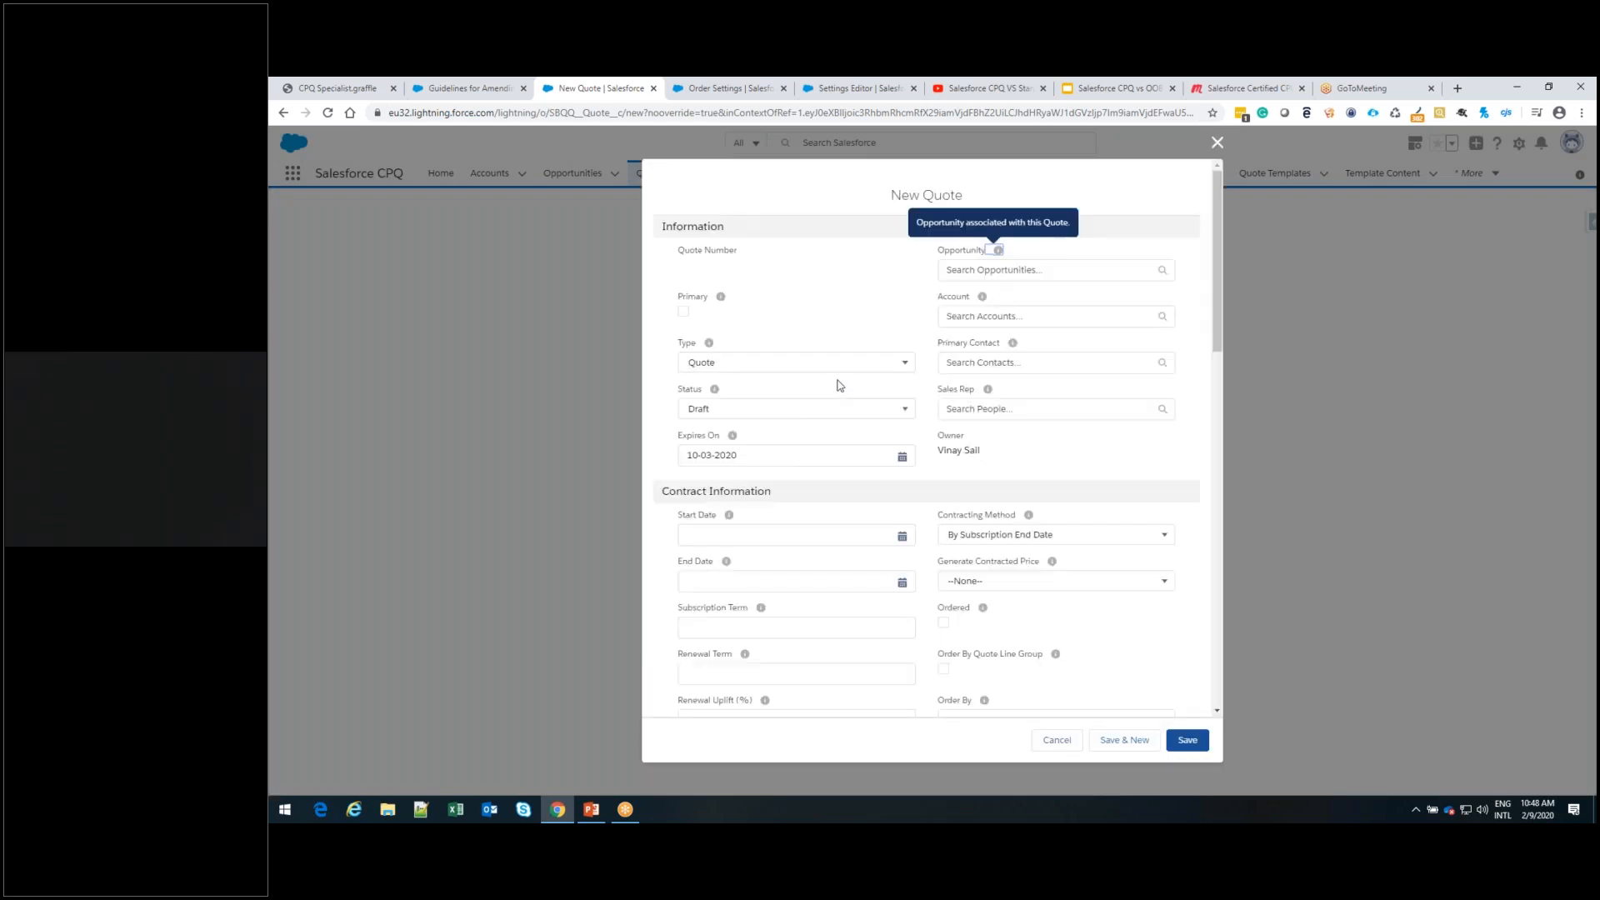
Set the new quote's opportunity to MultipleOrderCase2Opp and its account to MultipleOrderCase2, and mark the quote as Primary
click(1031, 269)
text(multi)
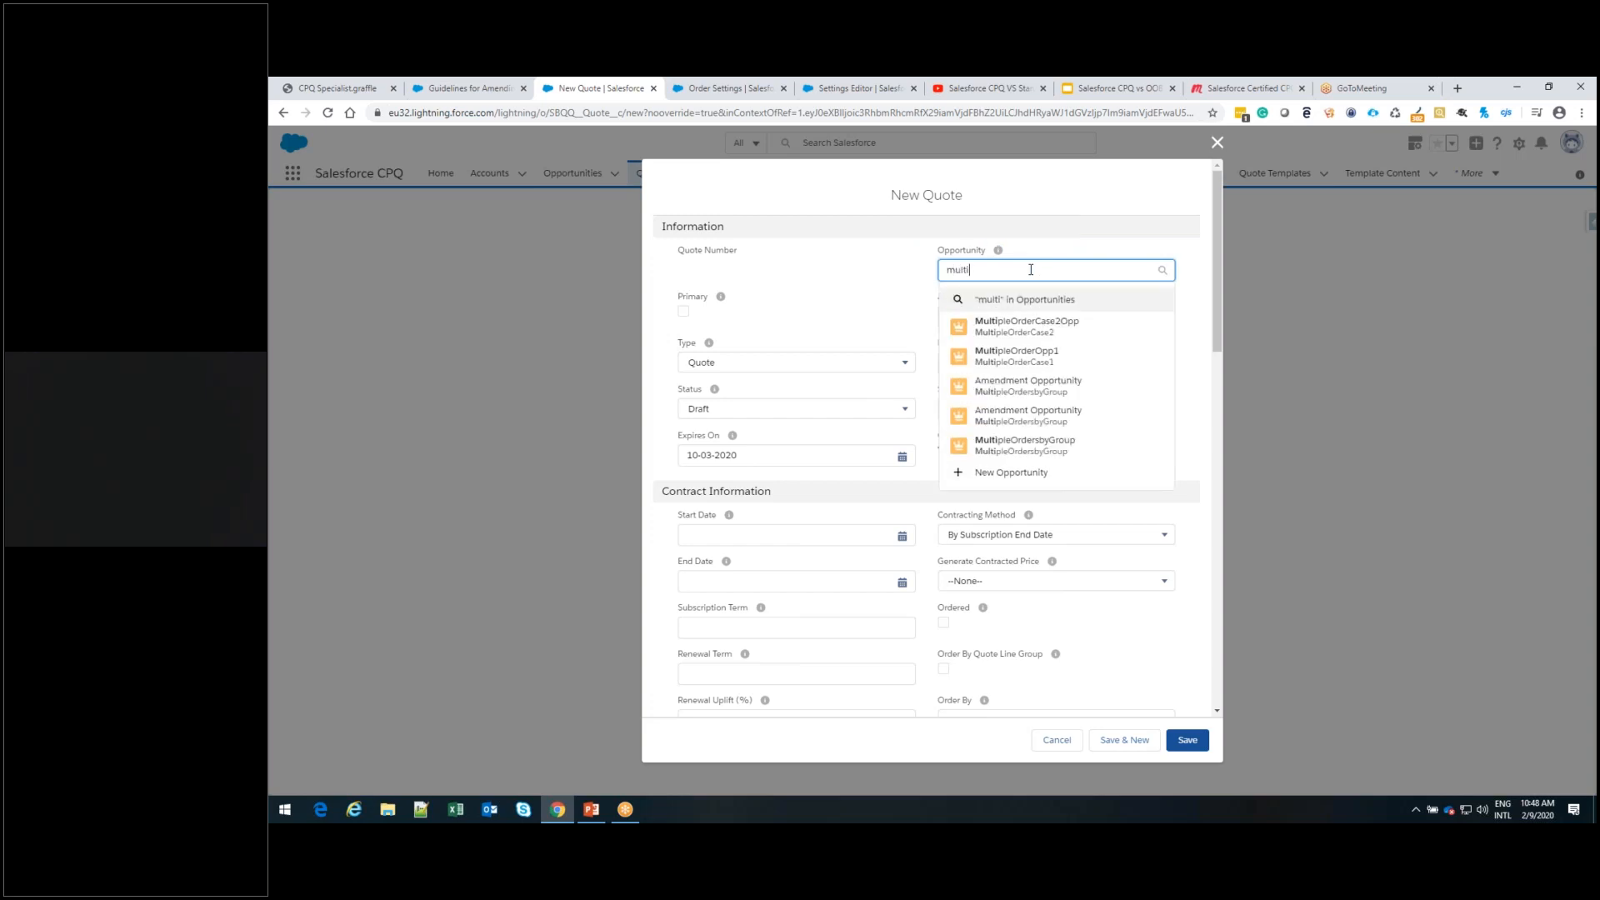
click(1038, 329)
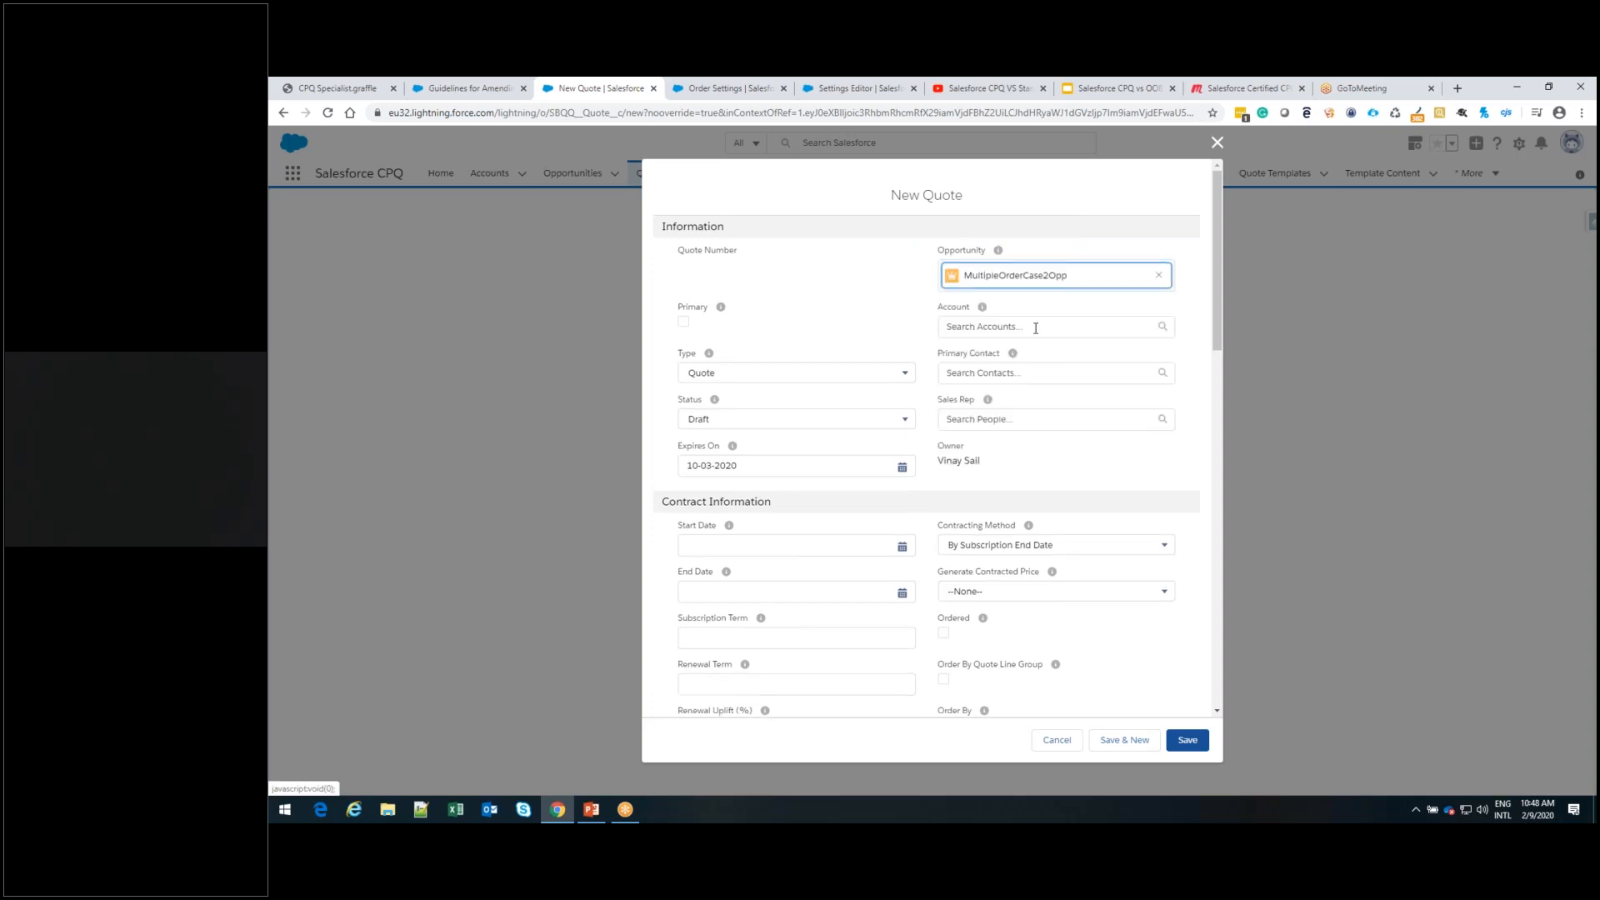
click(1036, 328)
text(mult)
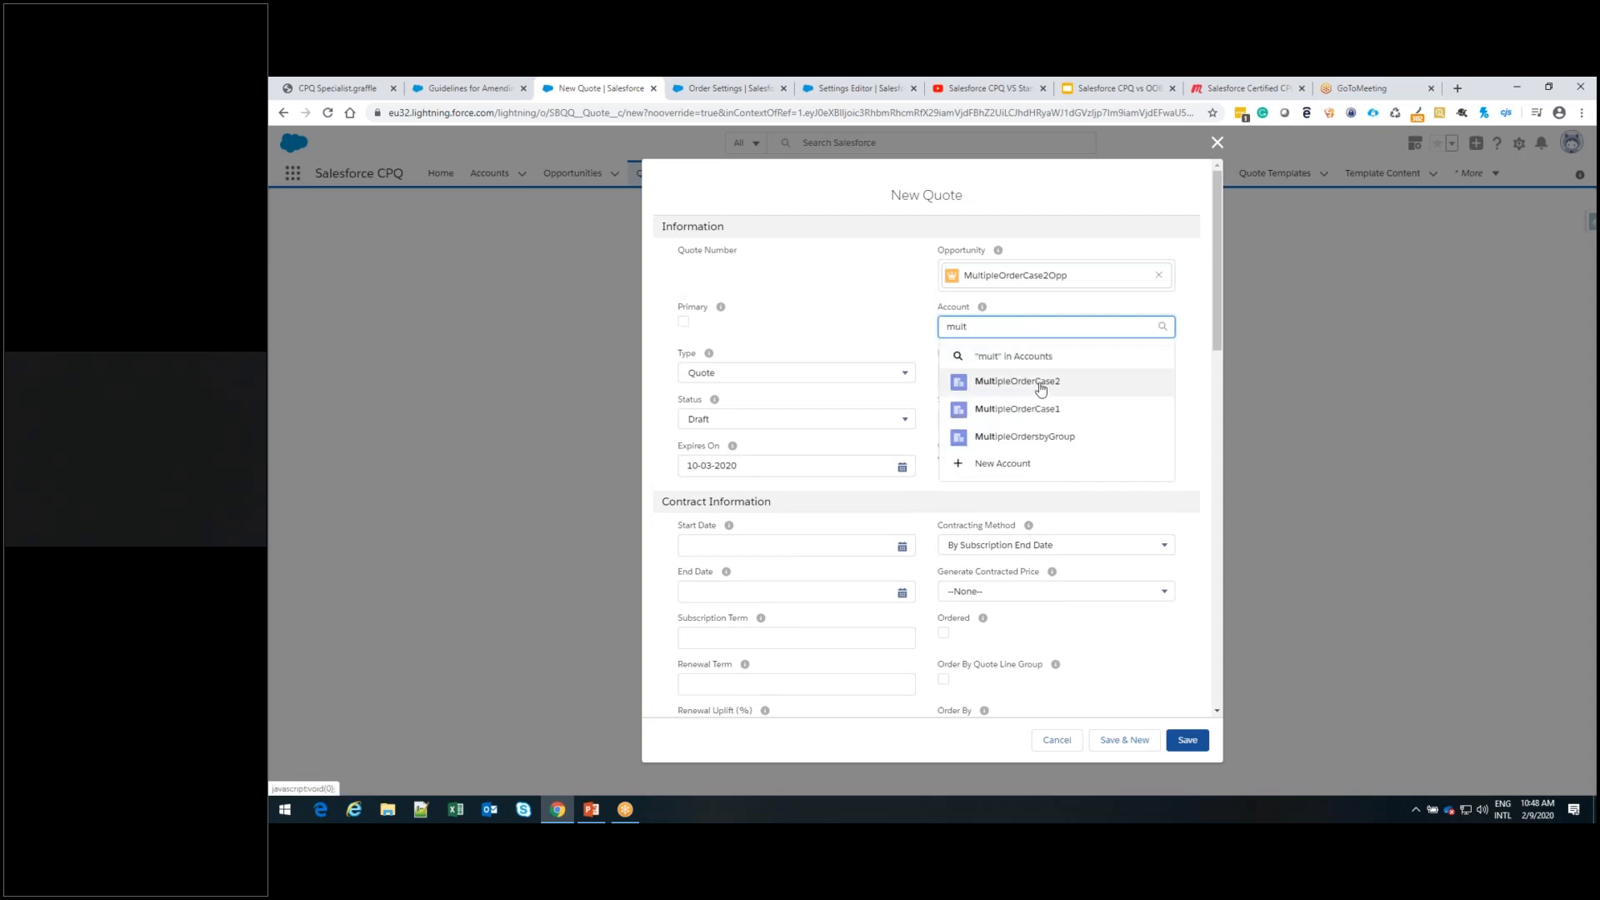
click(1041, 388)
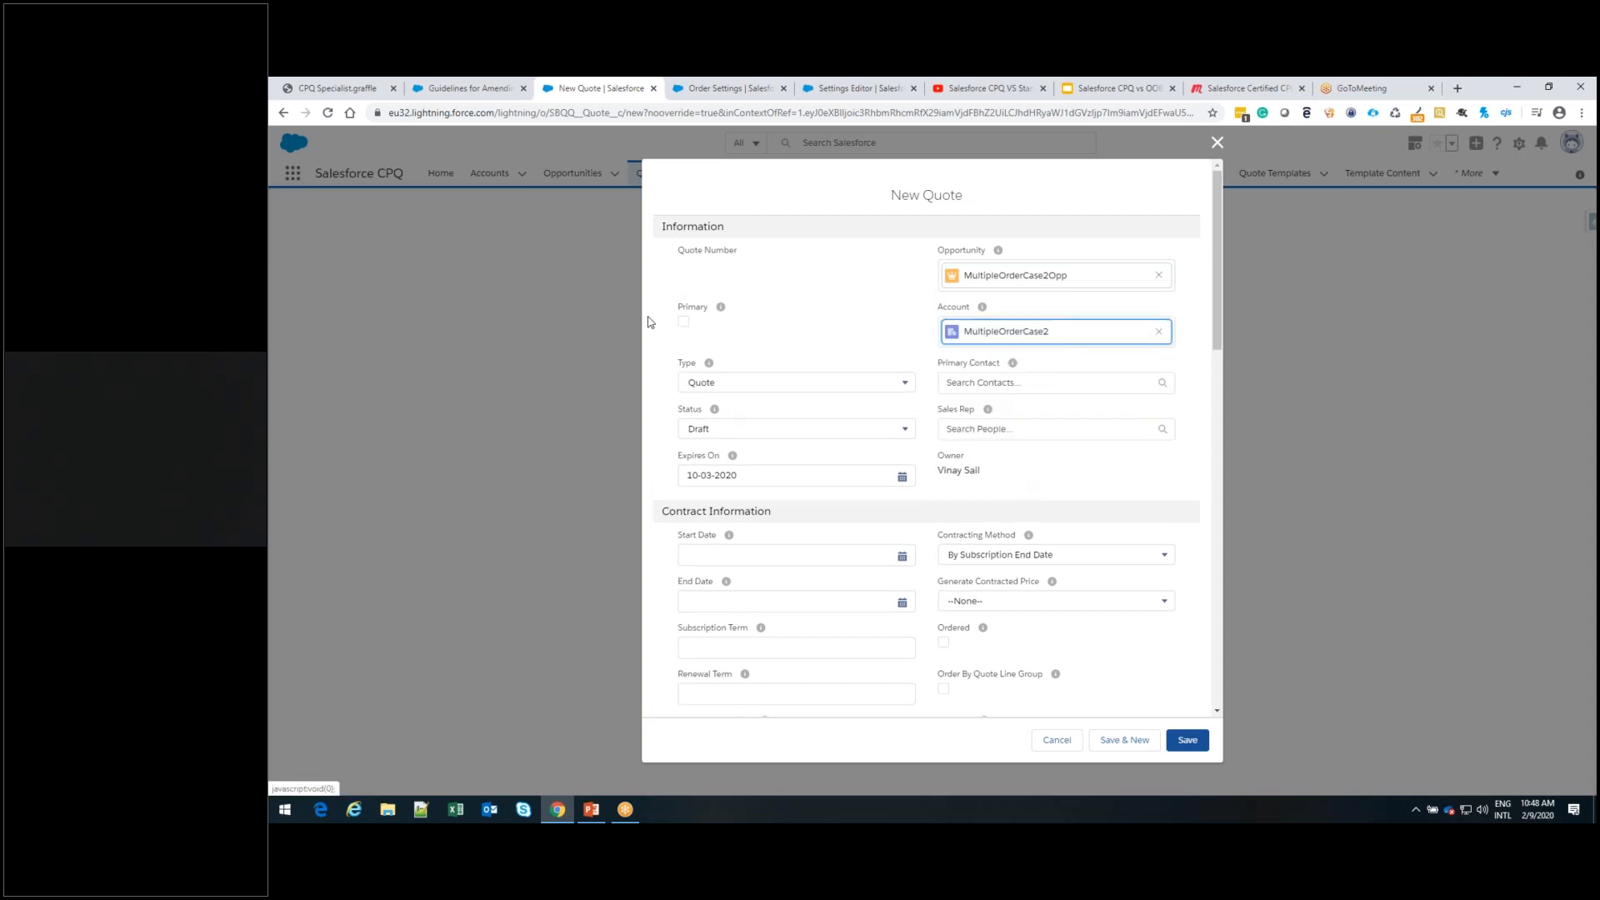
click(683, 322)
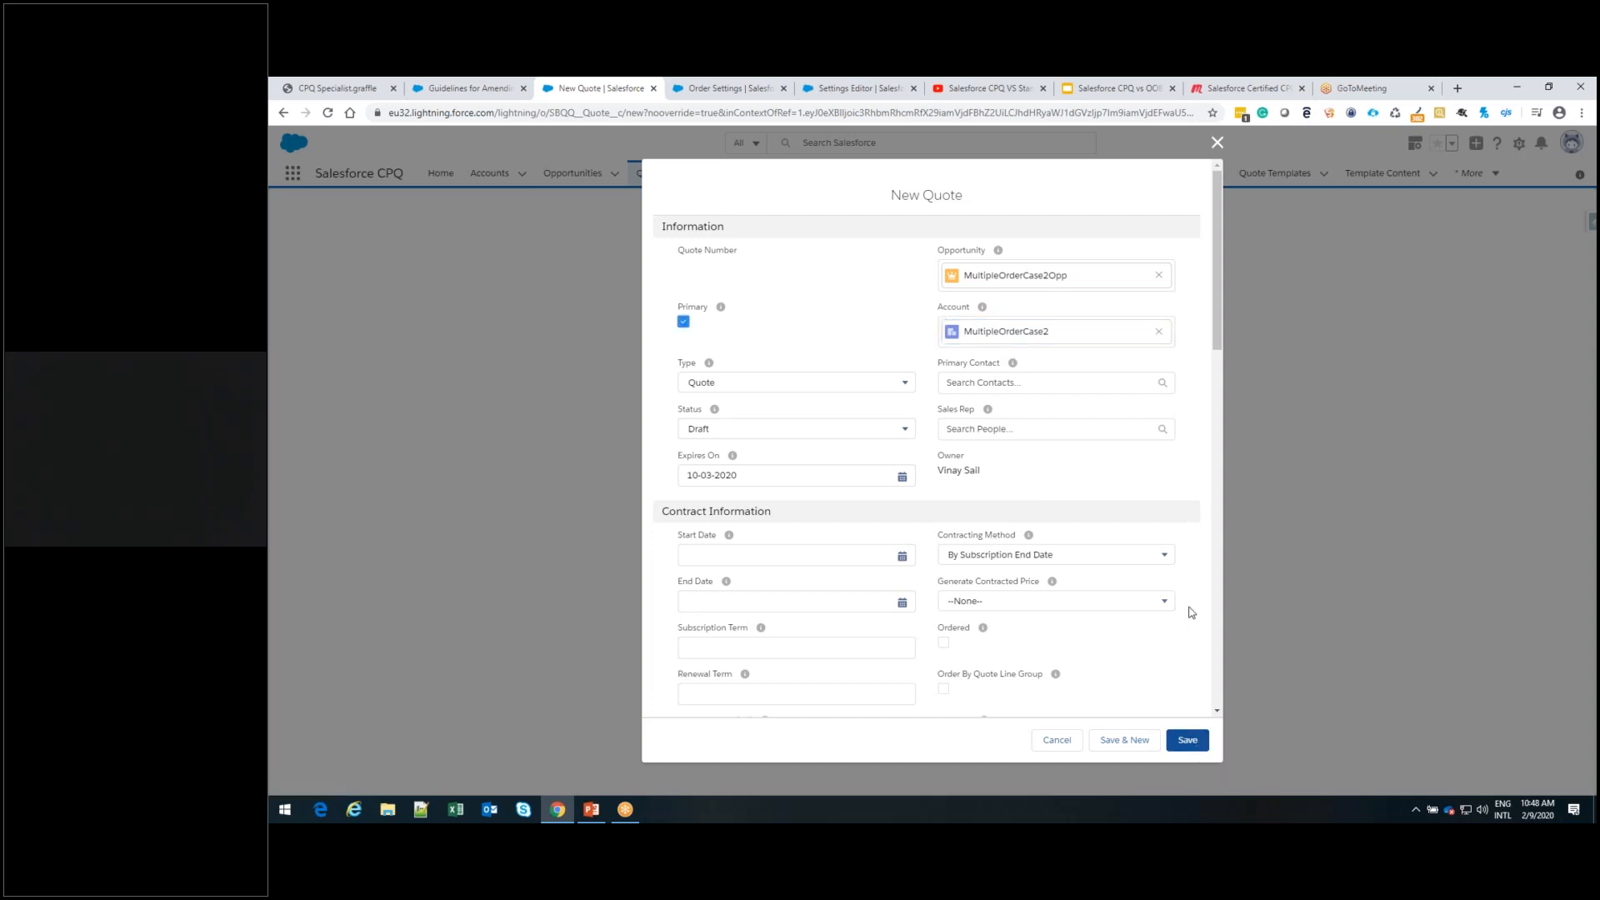
Enable Order By Quote Line Group in the new quote's contract information and save the quote
scroll(1192, 613, down, 1)
scroll(1192, 612, down, 1)
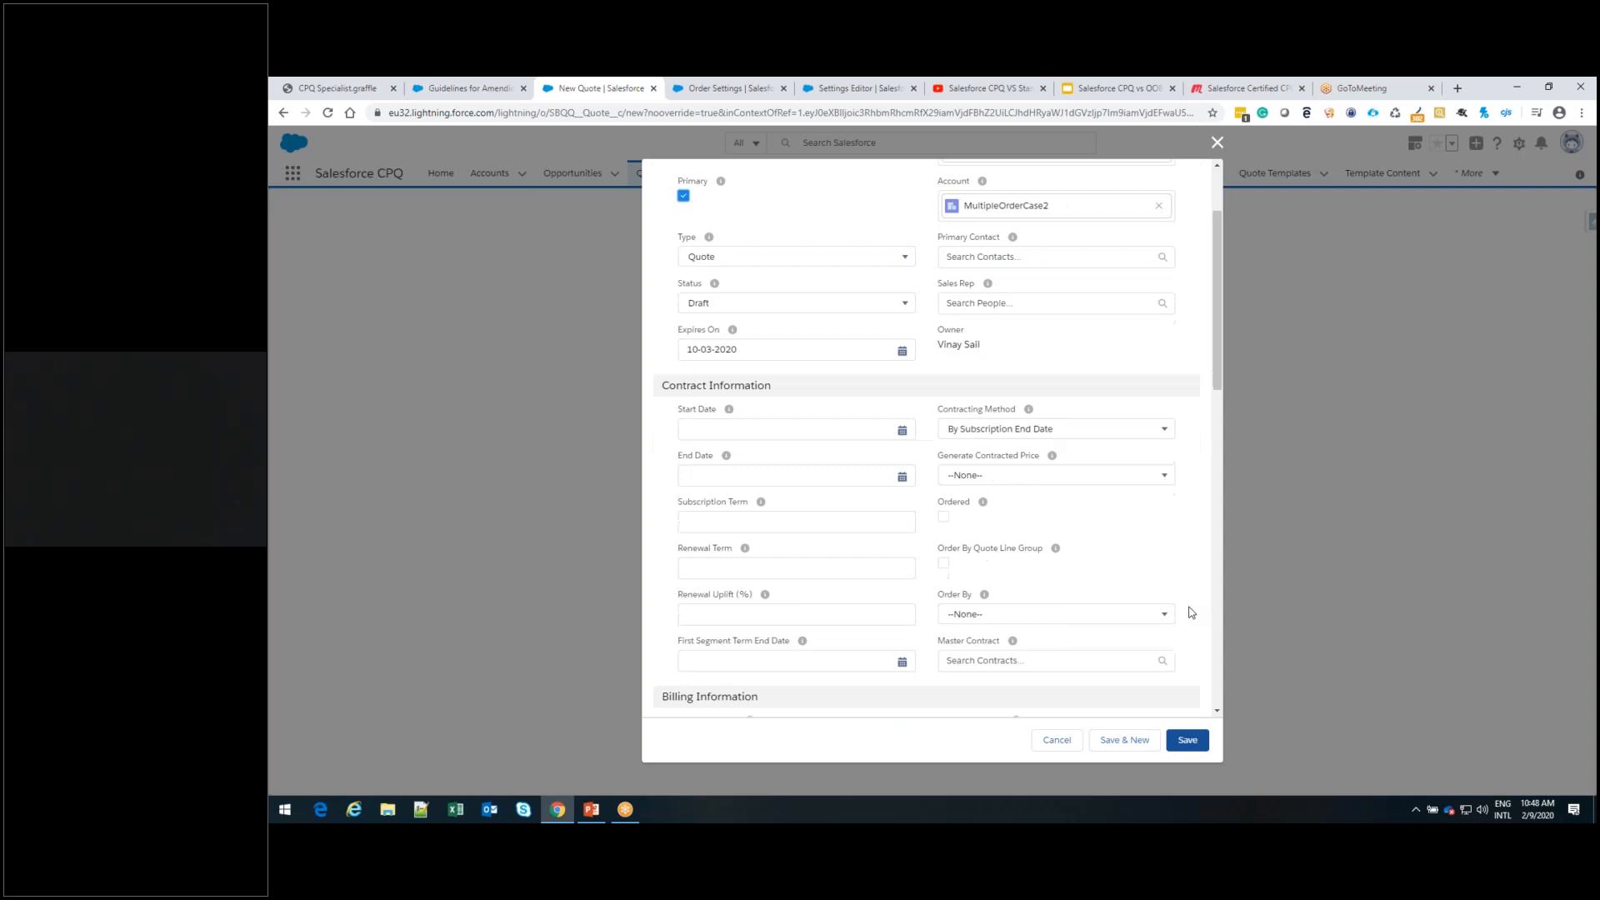
click(945, 551)
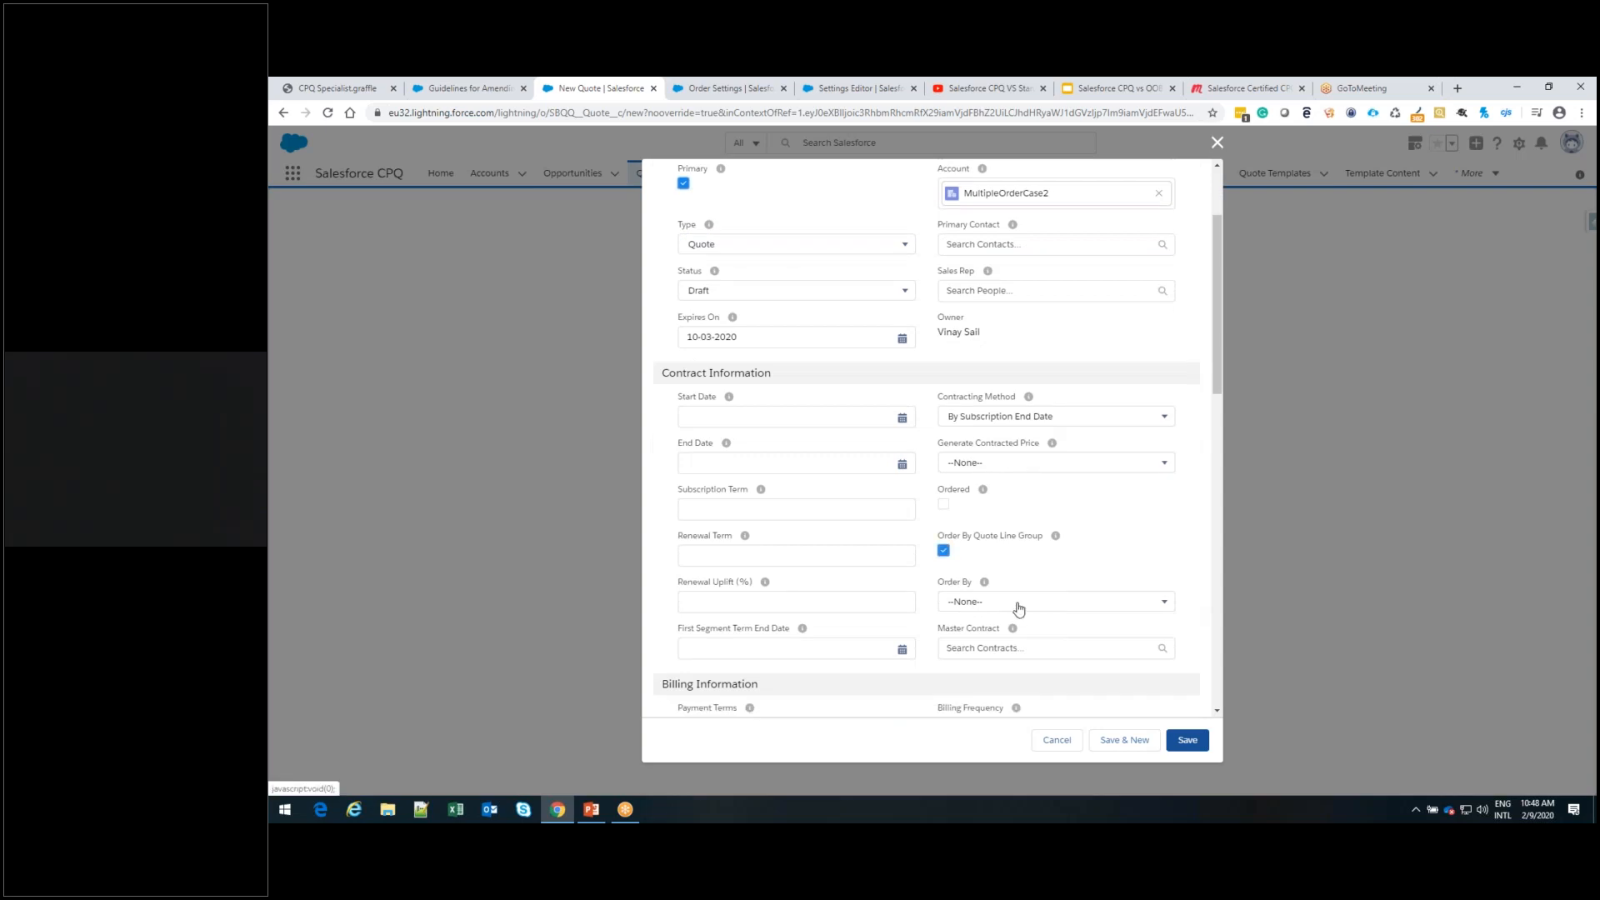
click(1195, 749)
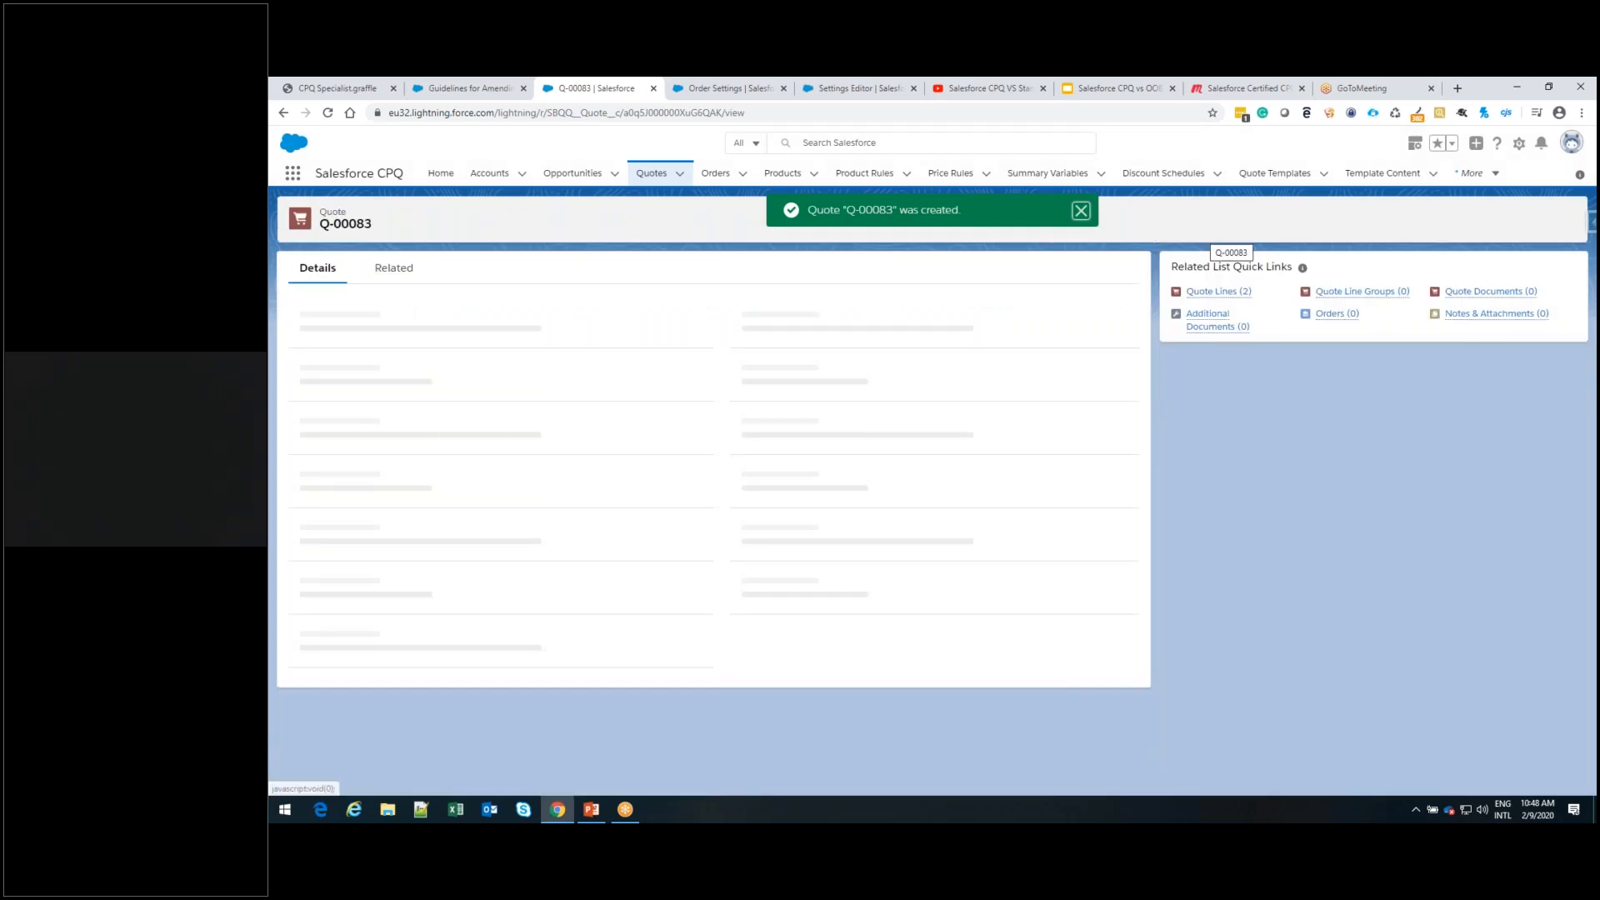
Open the lines of quote Q-00083 for editing and add two quote line groups
click(1222, 220)
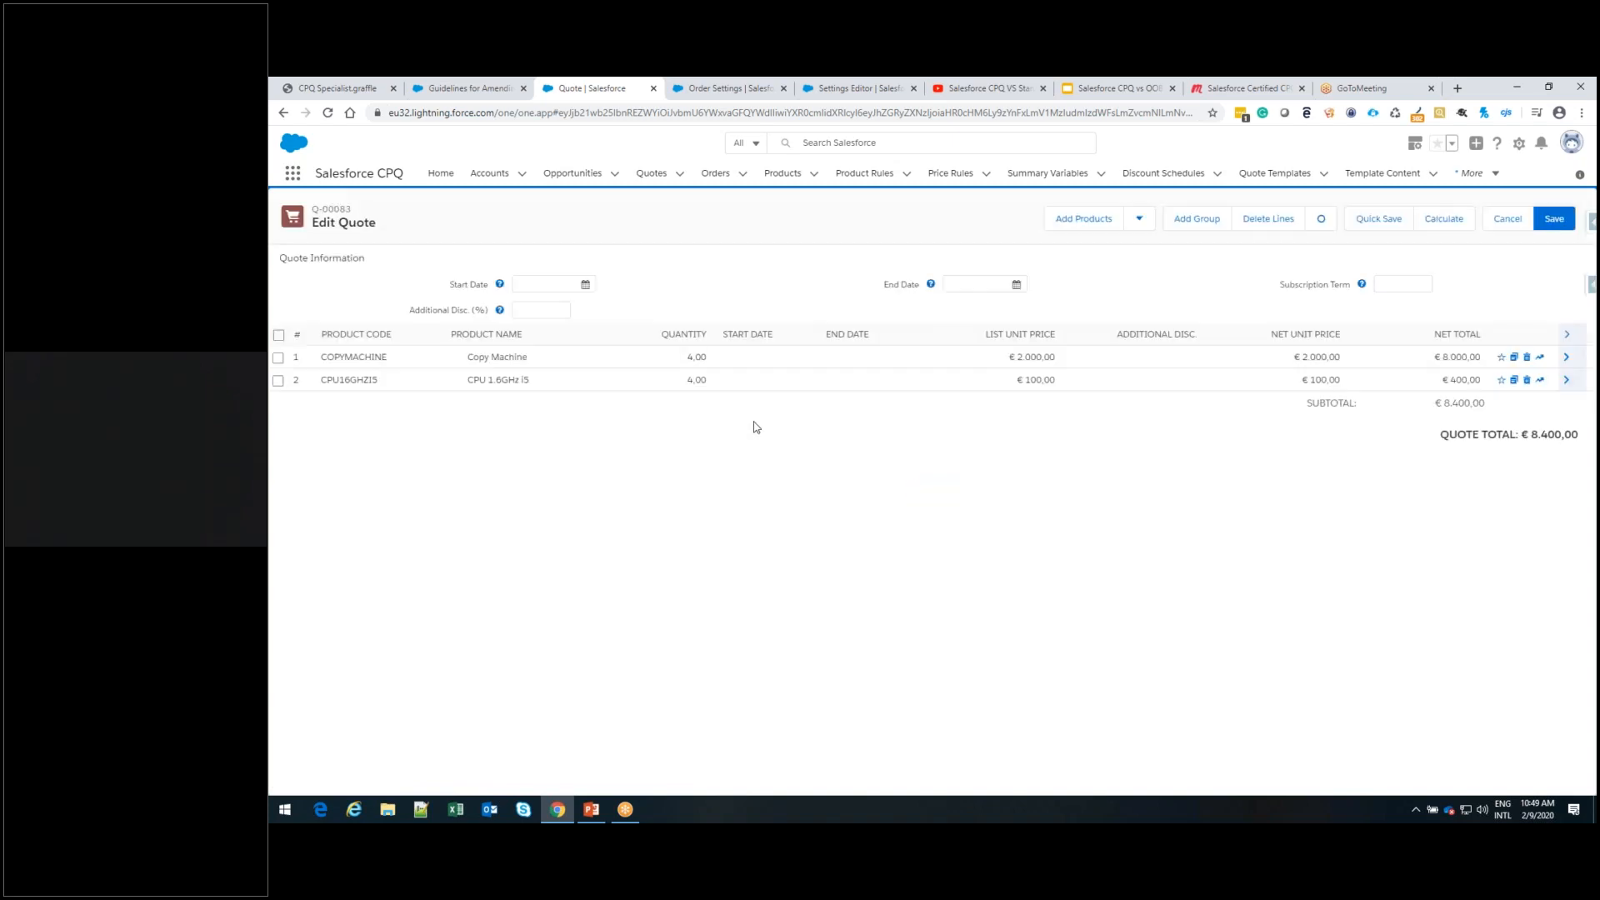
click(1189, 222)
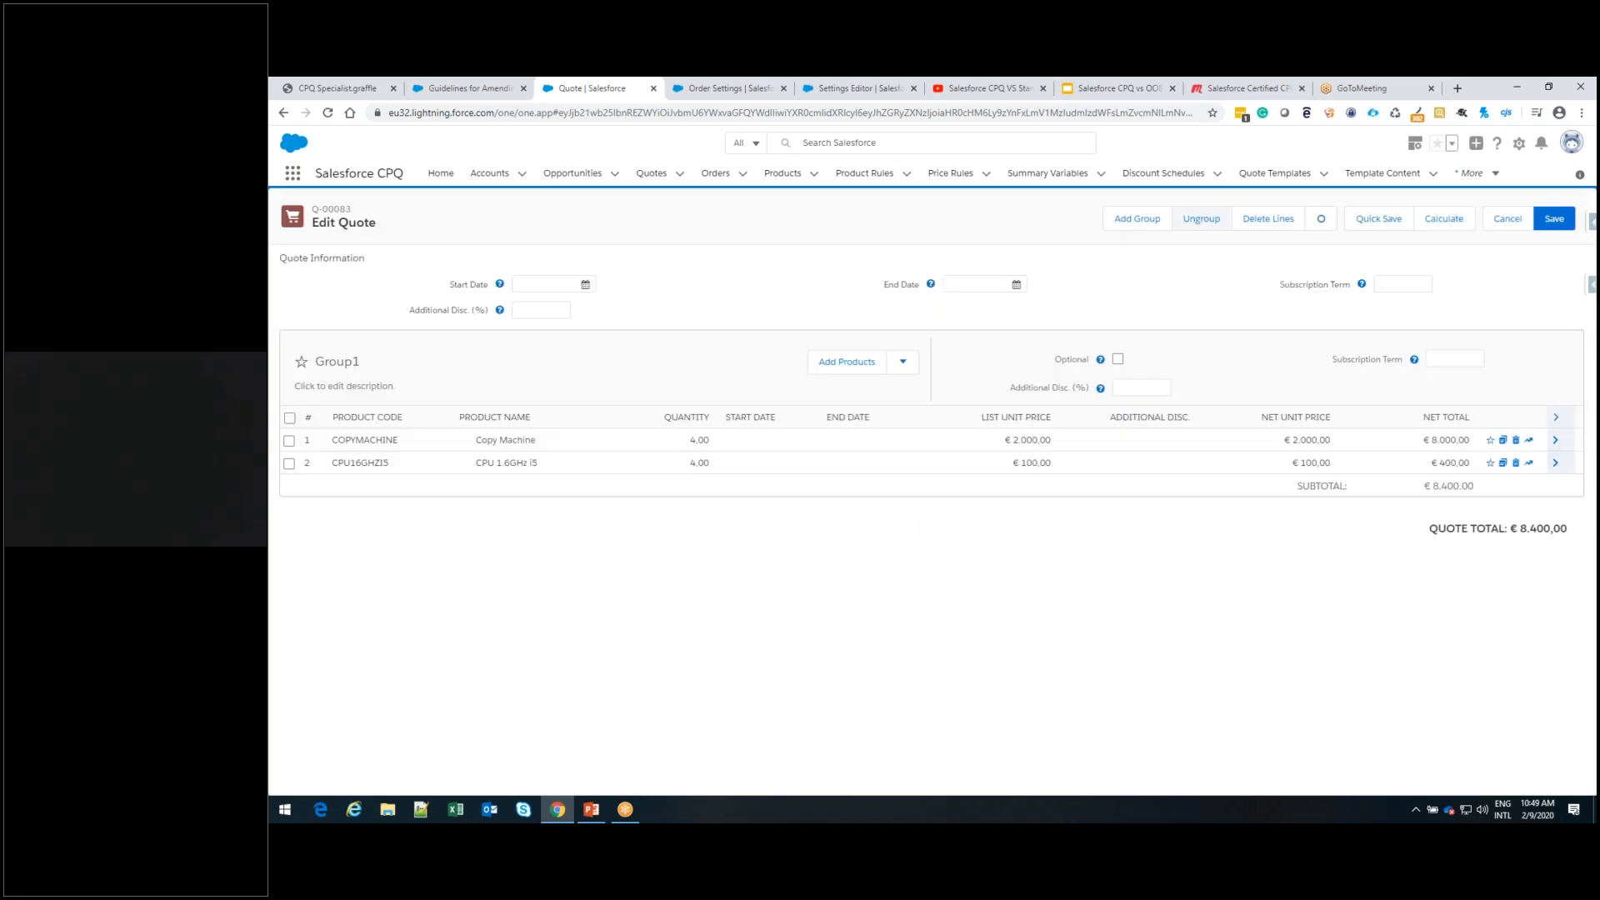
click(1202, 222)
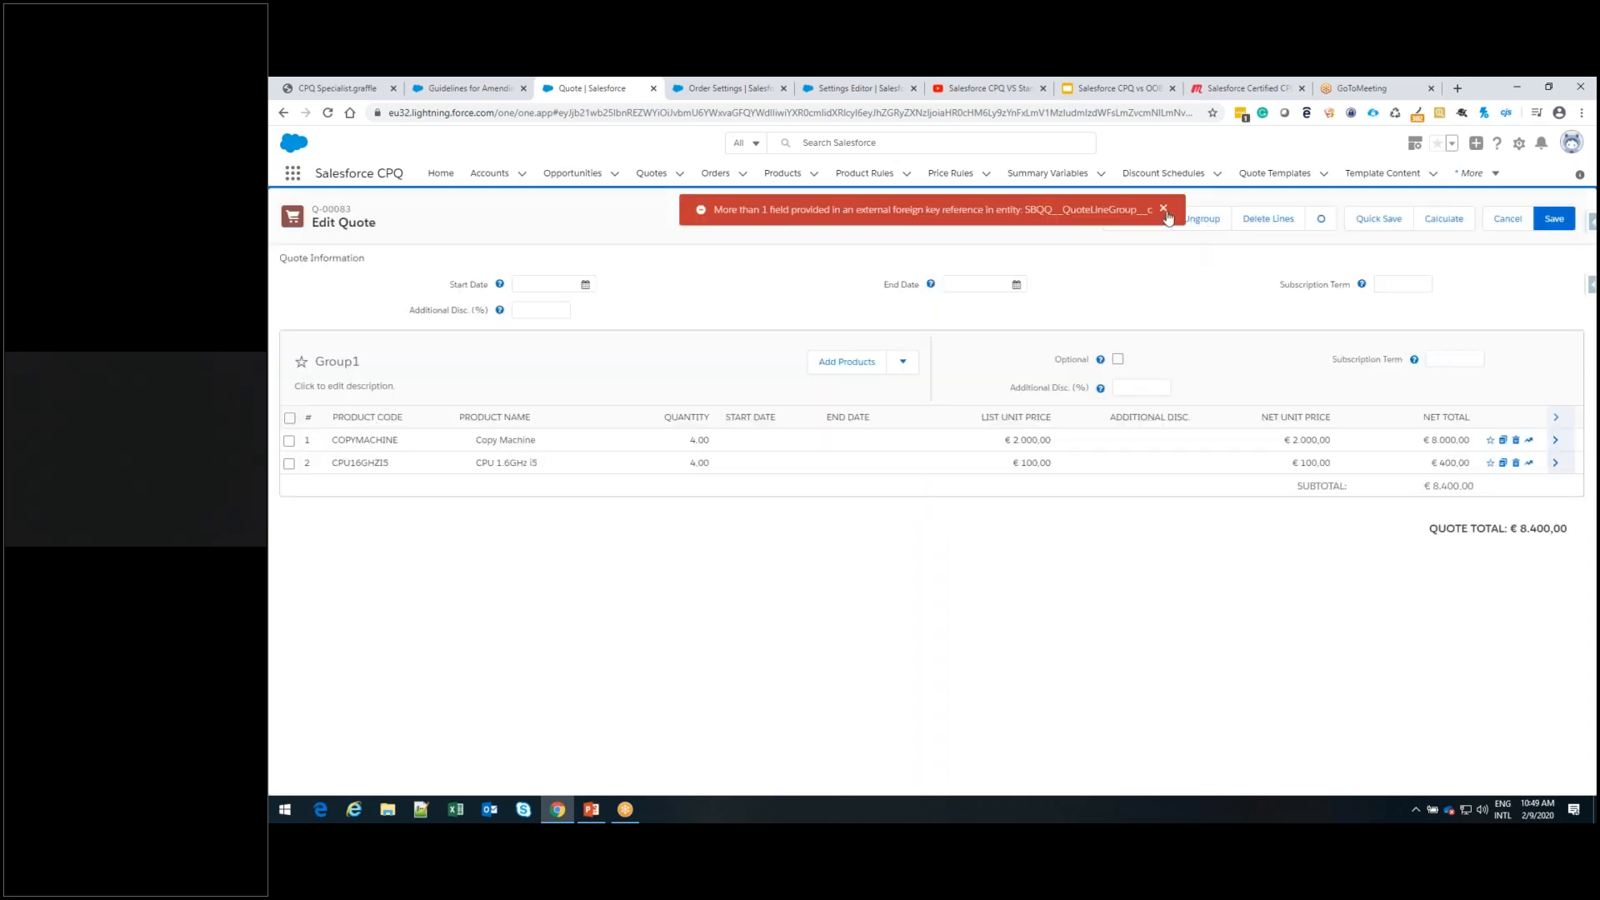
click(1164, 210)
click(1140, 222)
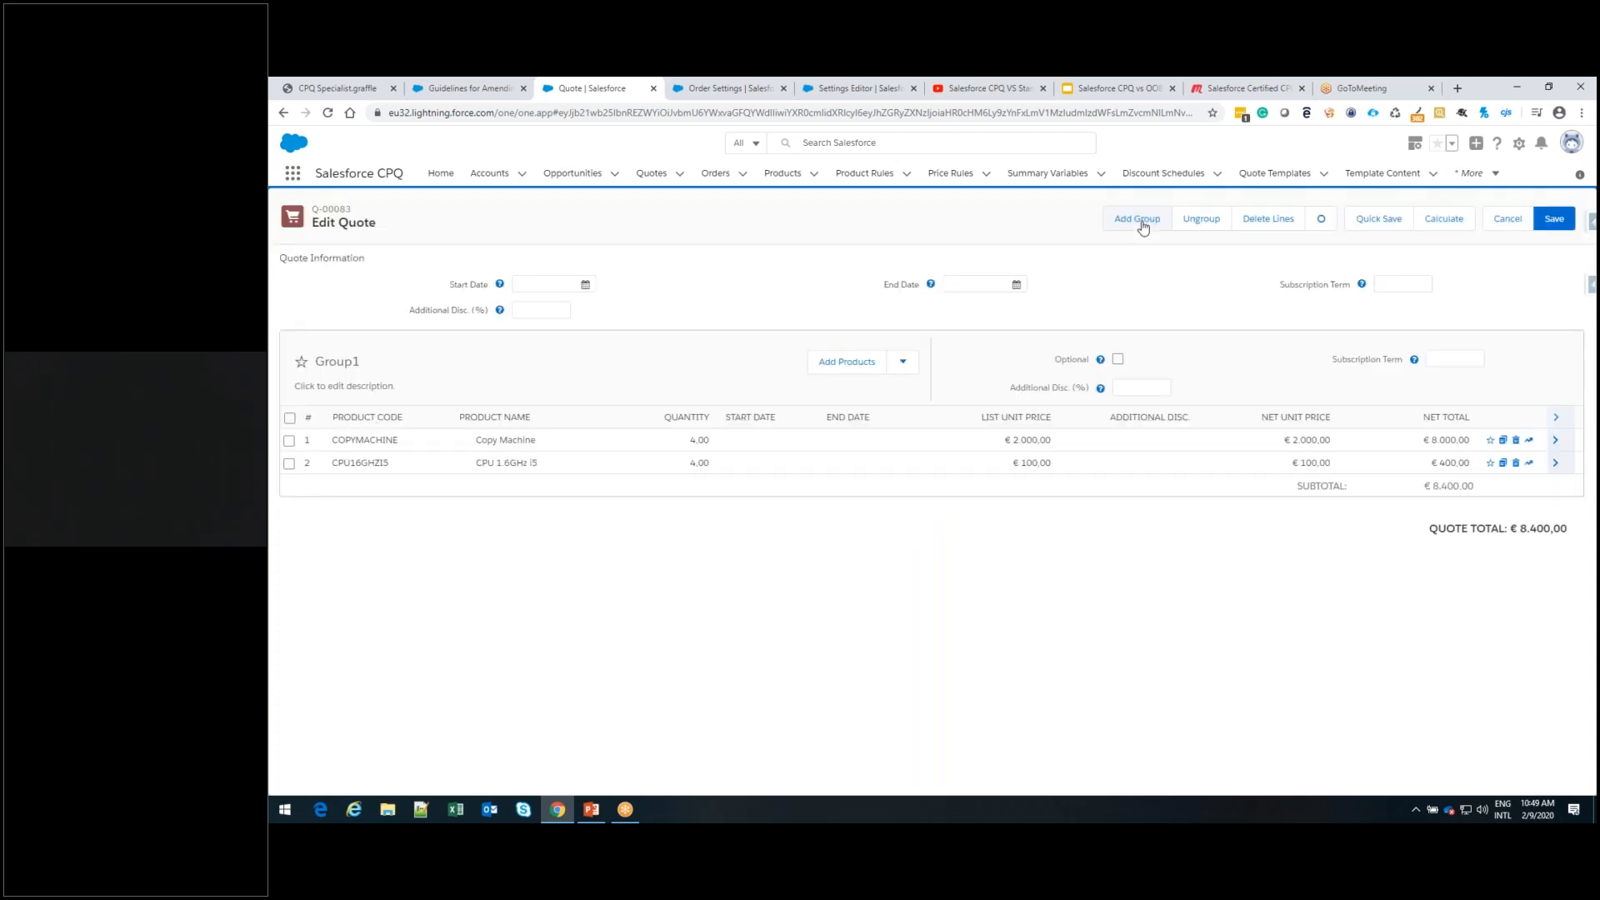
click(1142, 222)
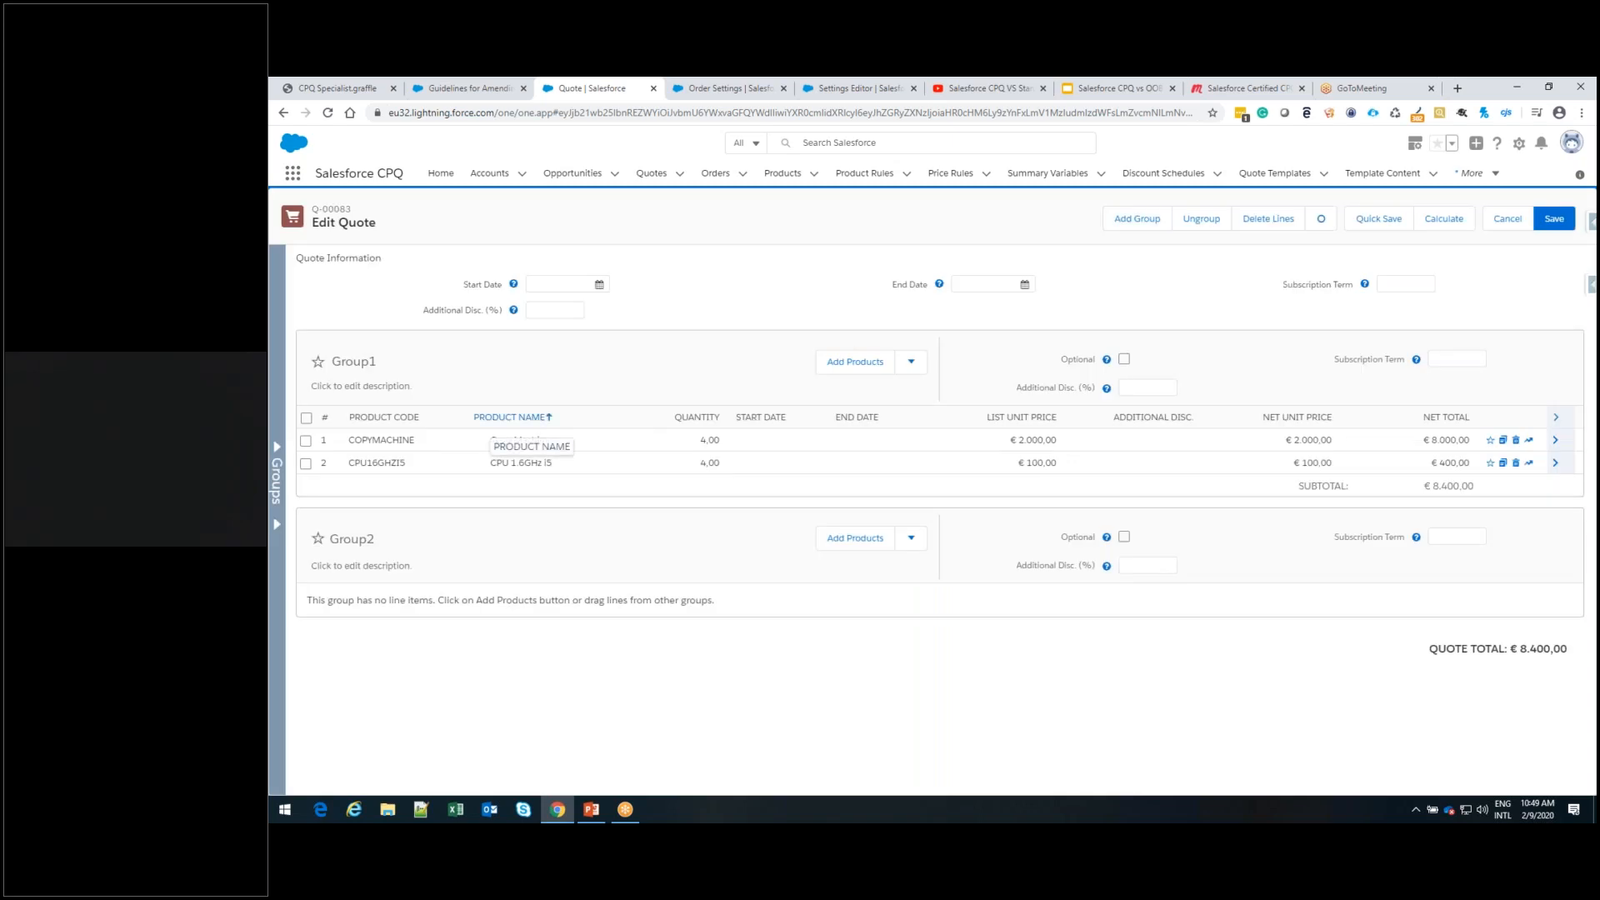
Move the CPU 1.6GHz i5 line from Group1 to Group2, recalculate the quote and save its lines
drag(339, 467, 337, 585)
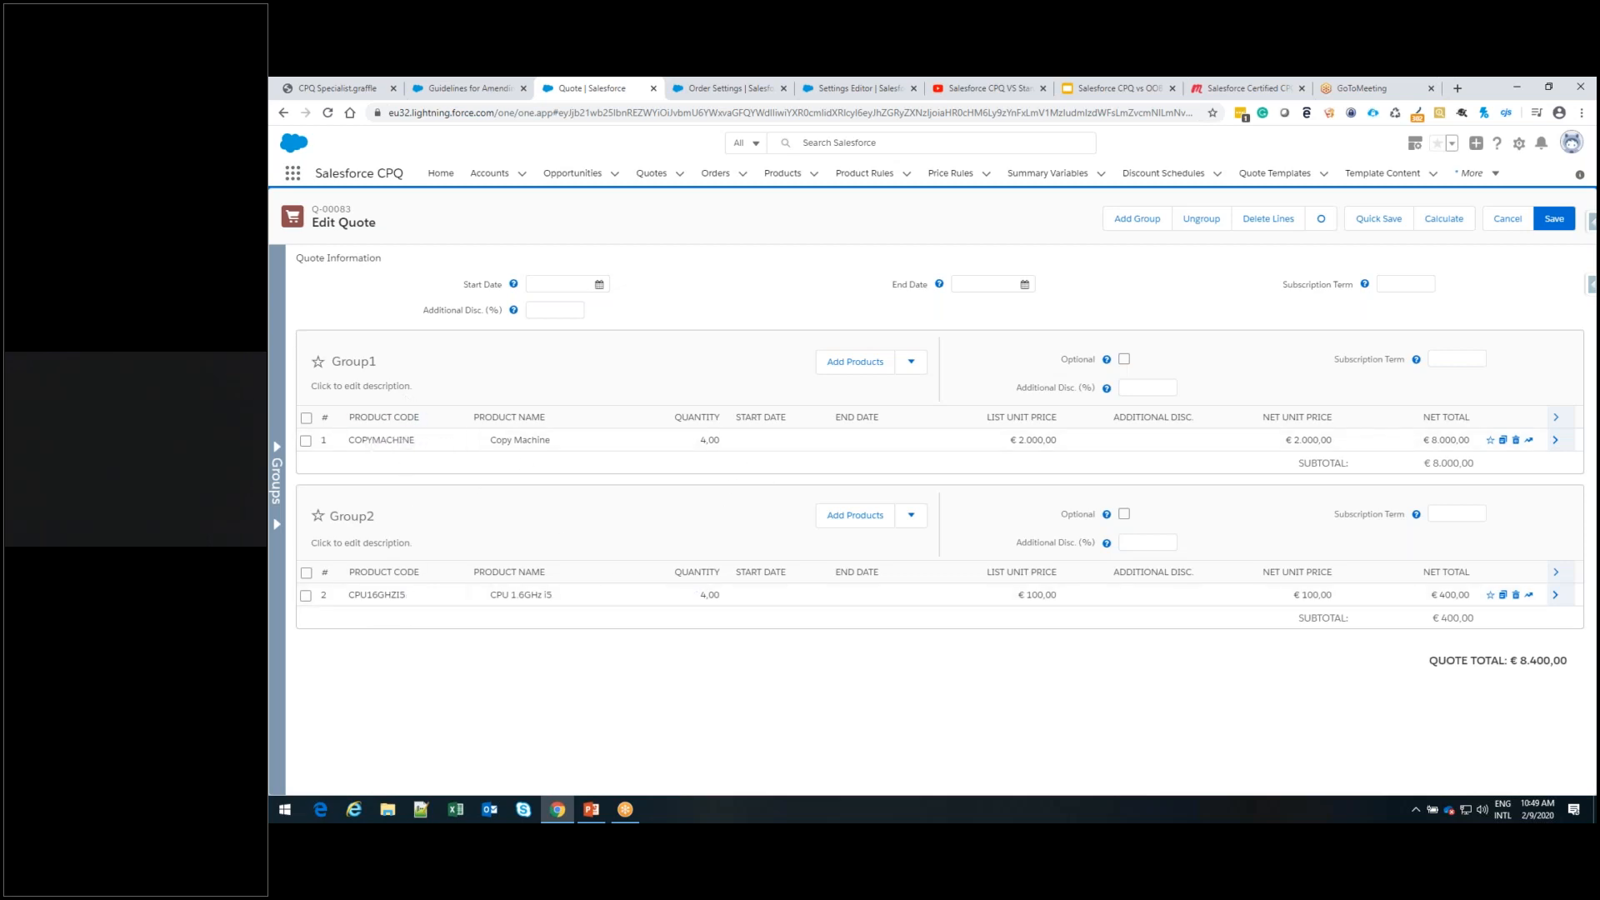
click(1458, 222)
click(1554, 232)
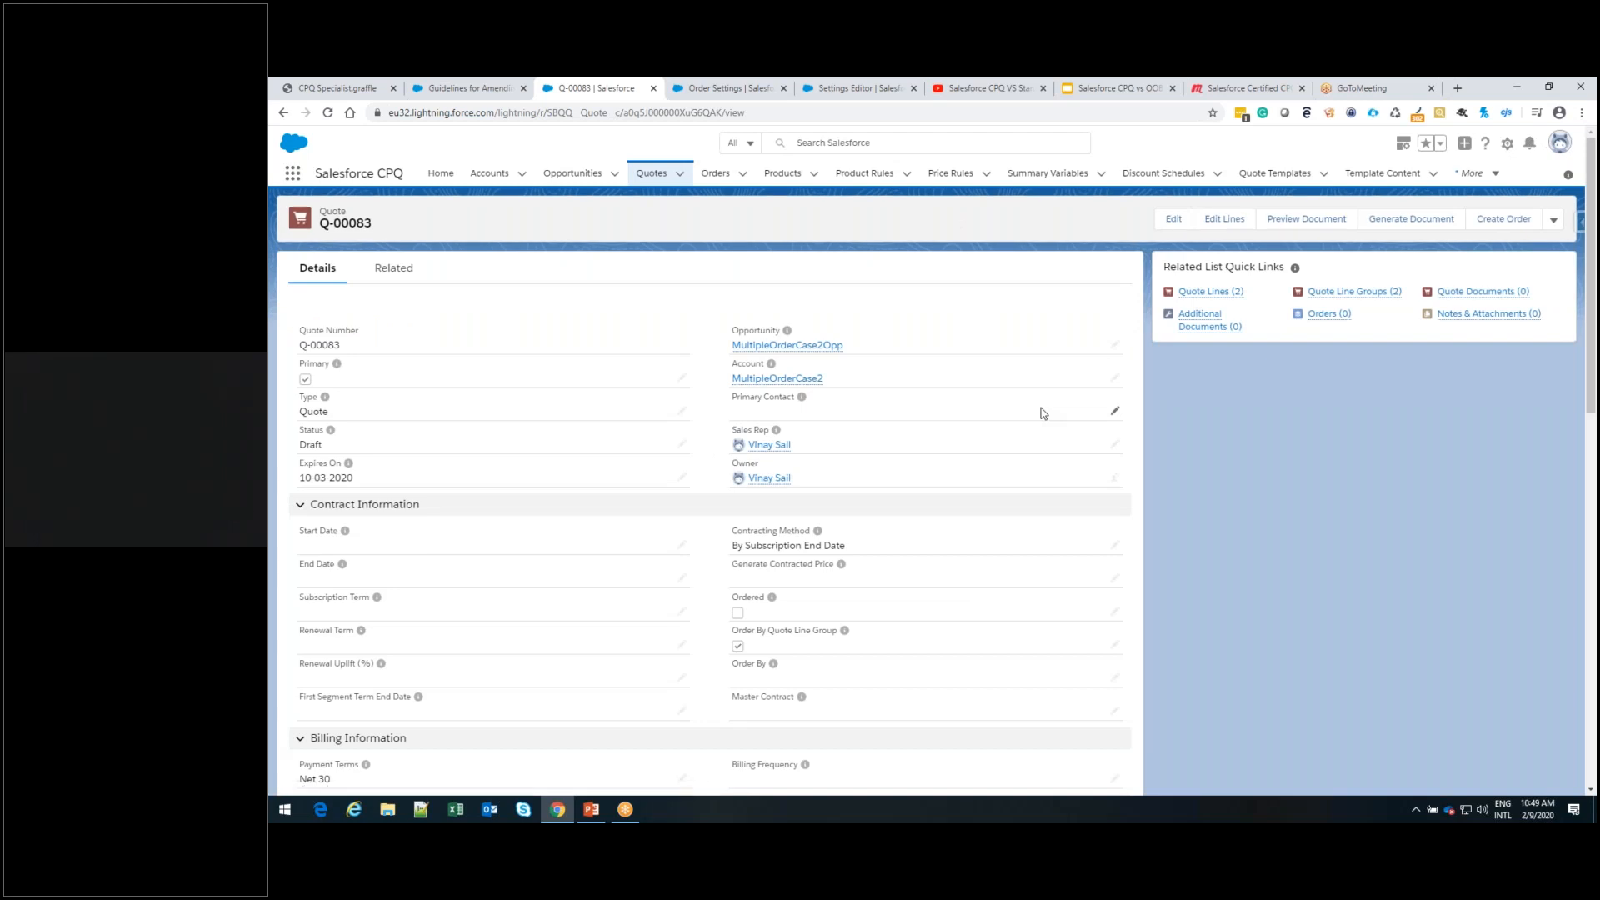
Mark quote Q-00083 as Ordered in its contract information and save the quote
scroll(1041, 414, down, 2)
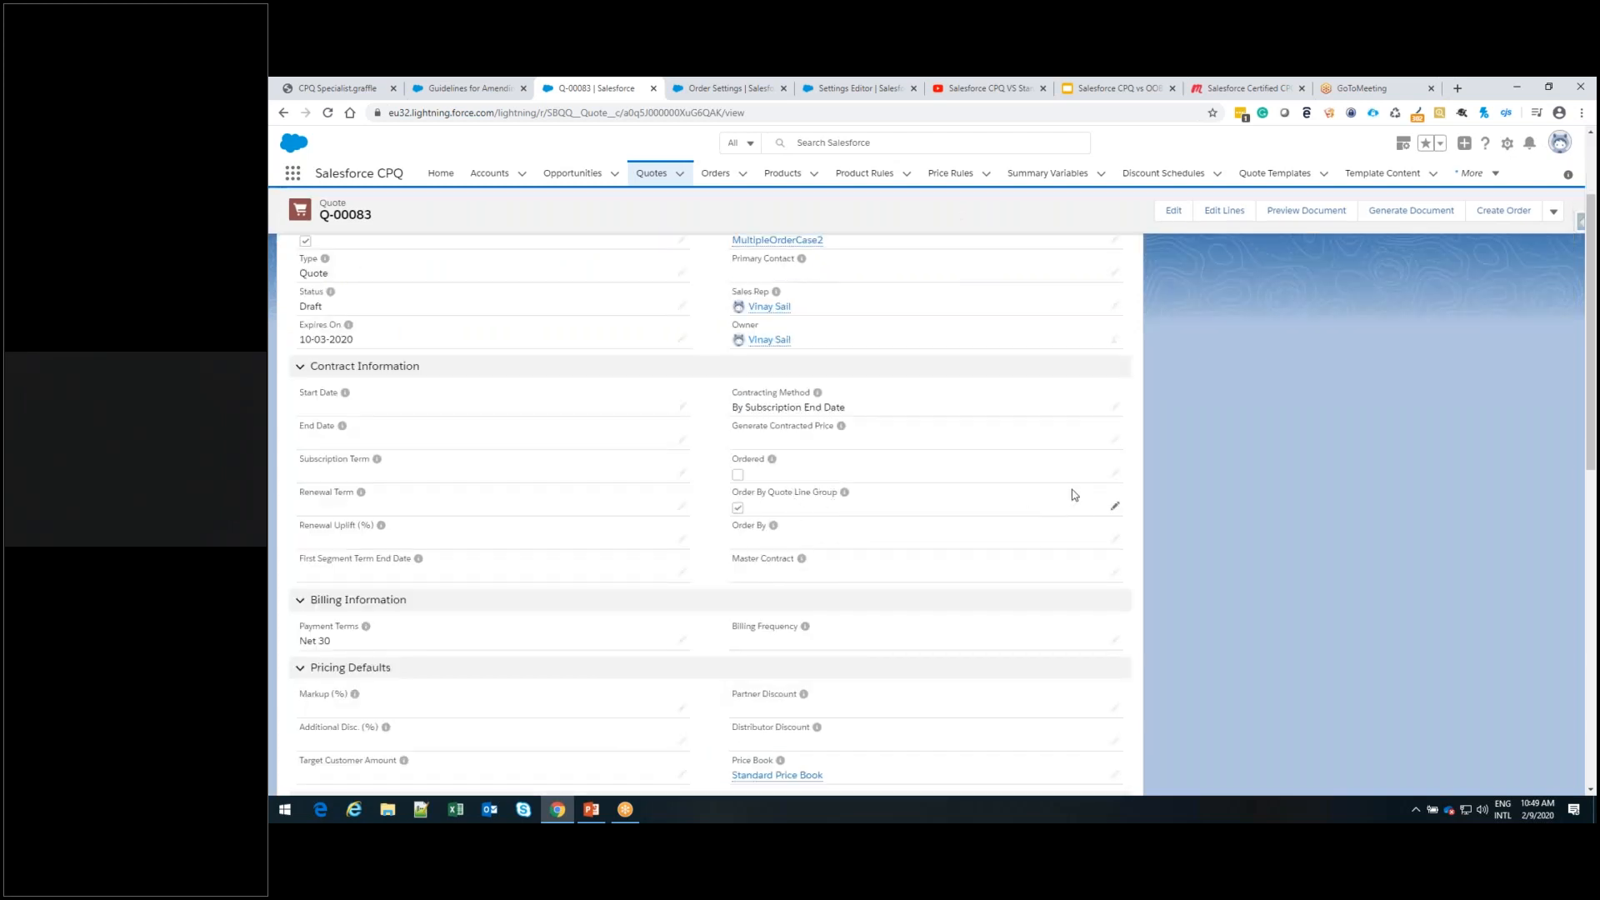
click(1115, 474)
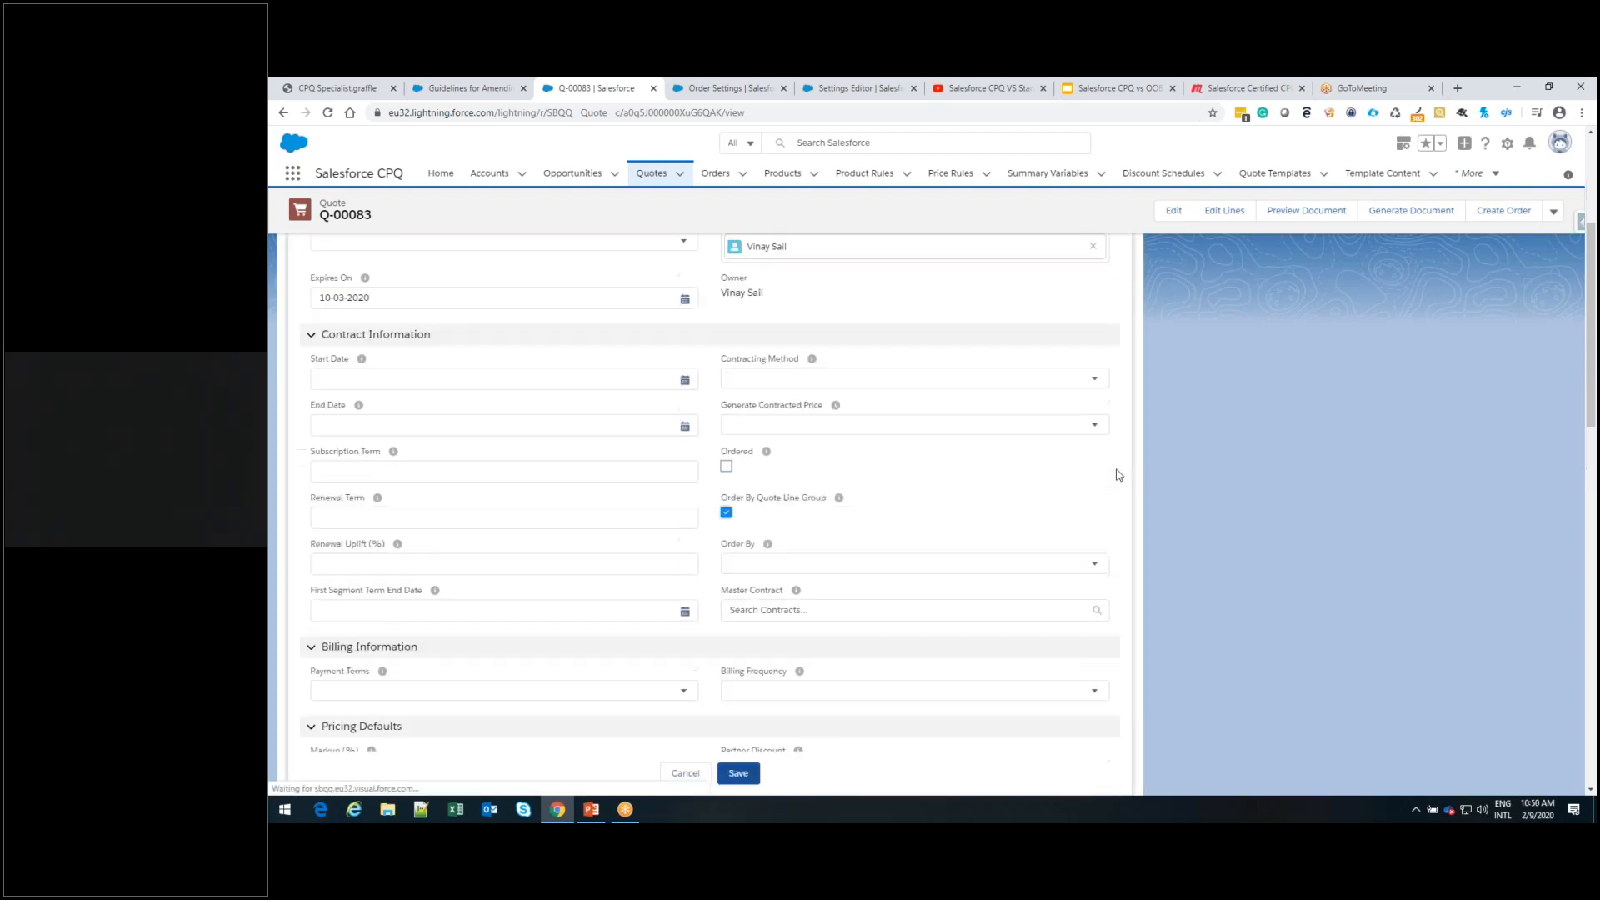
click(728, 467)
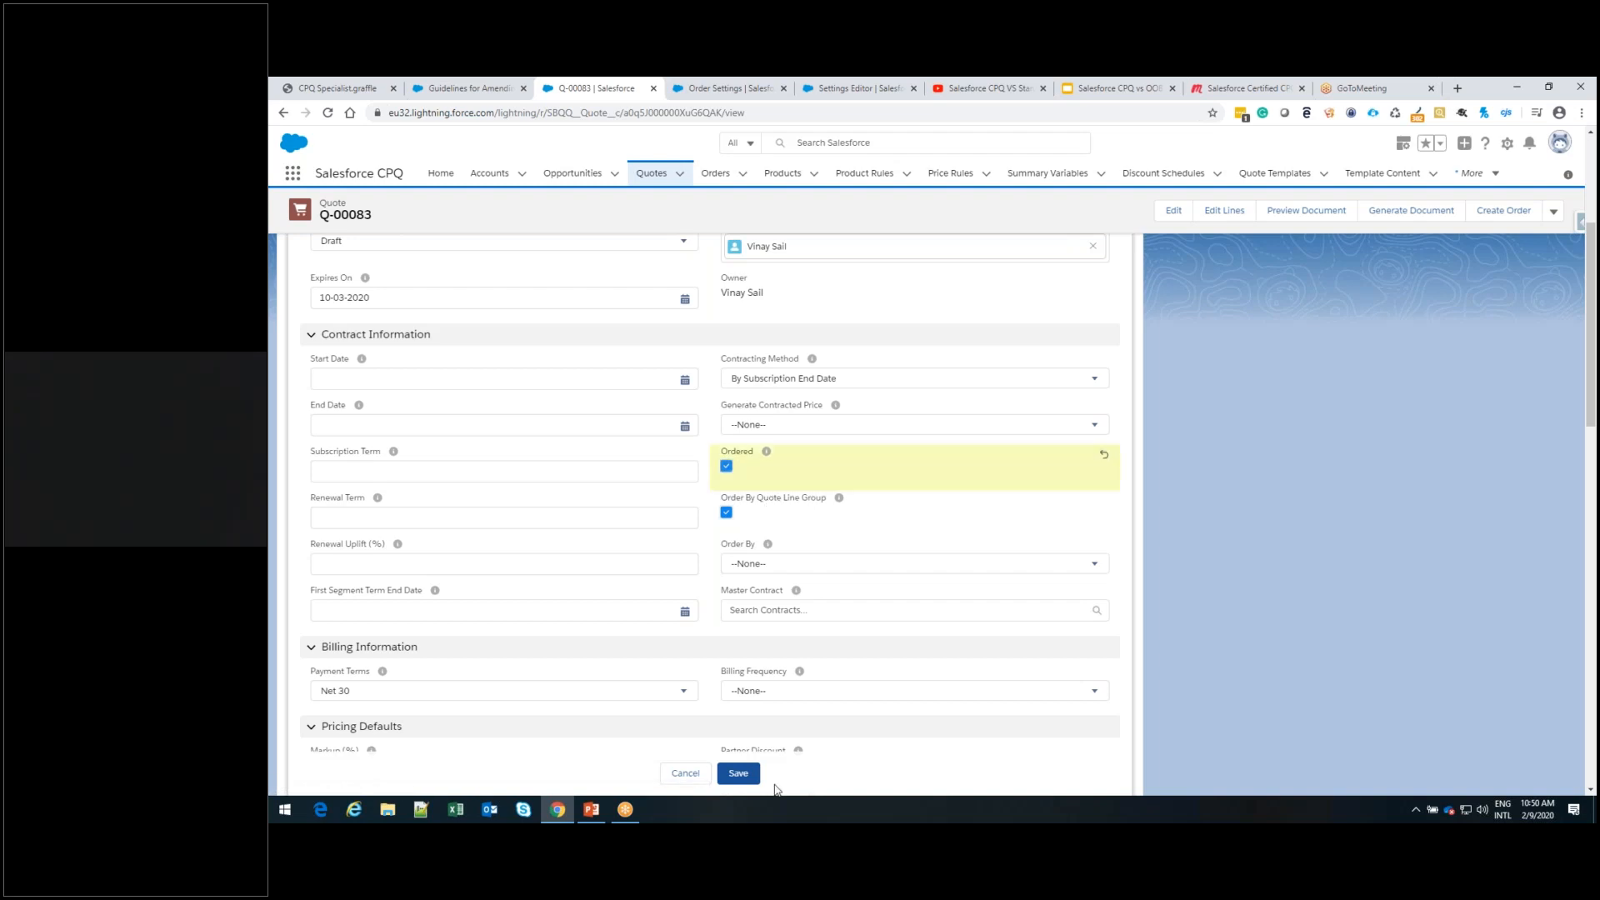
click(738, 774)
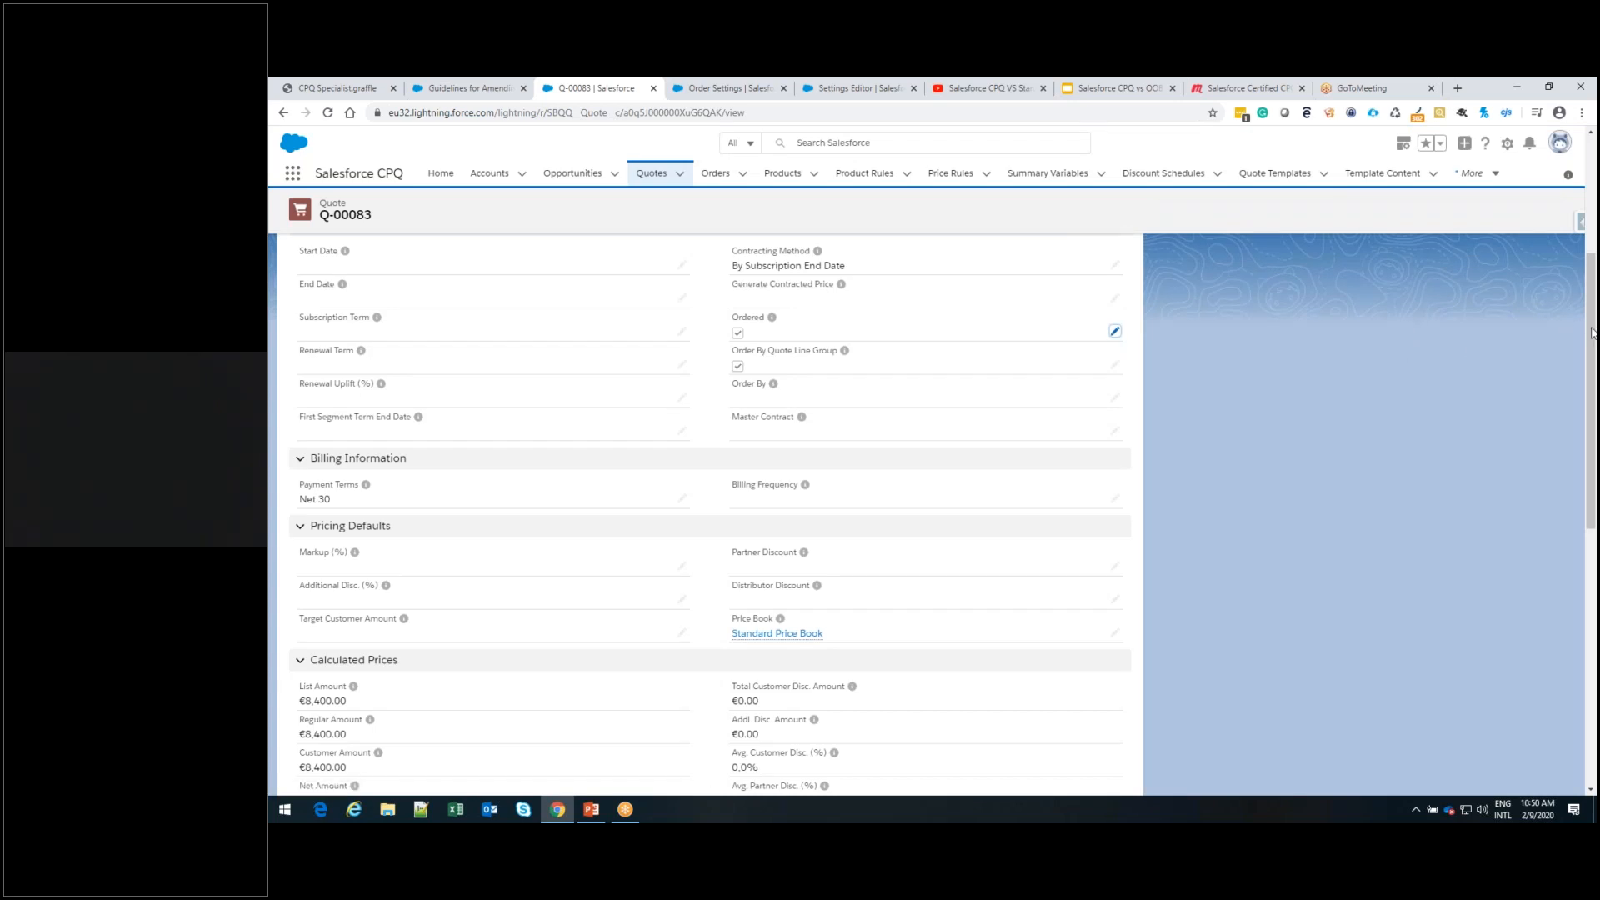
Open the orders related to quote Q-00083 and view the products of the first order in the list
scroll(1592, 332, up, 3)
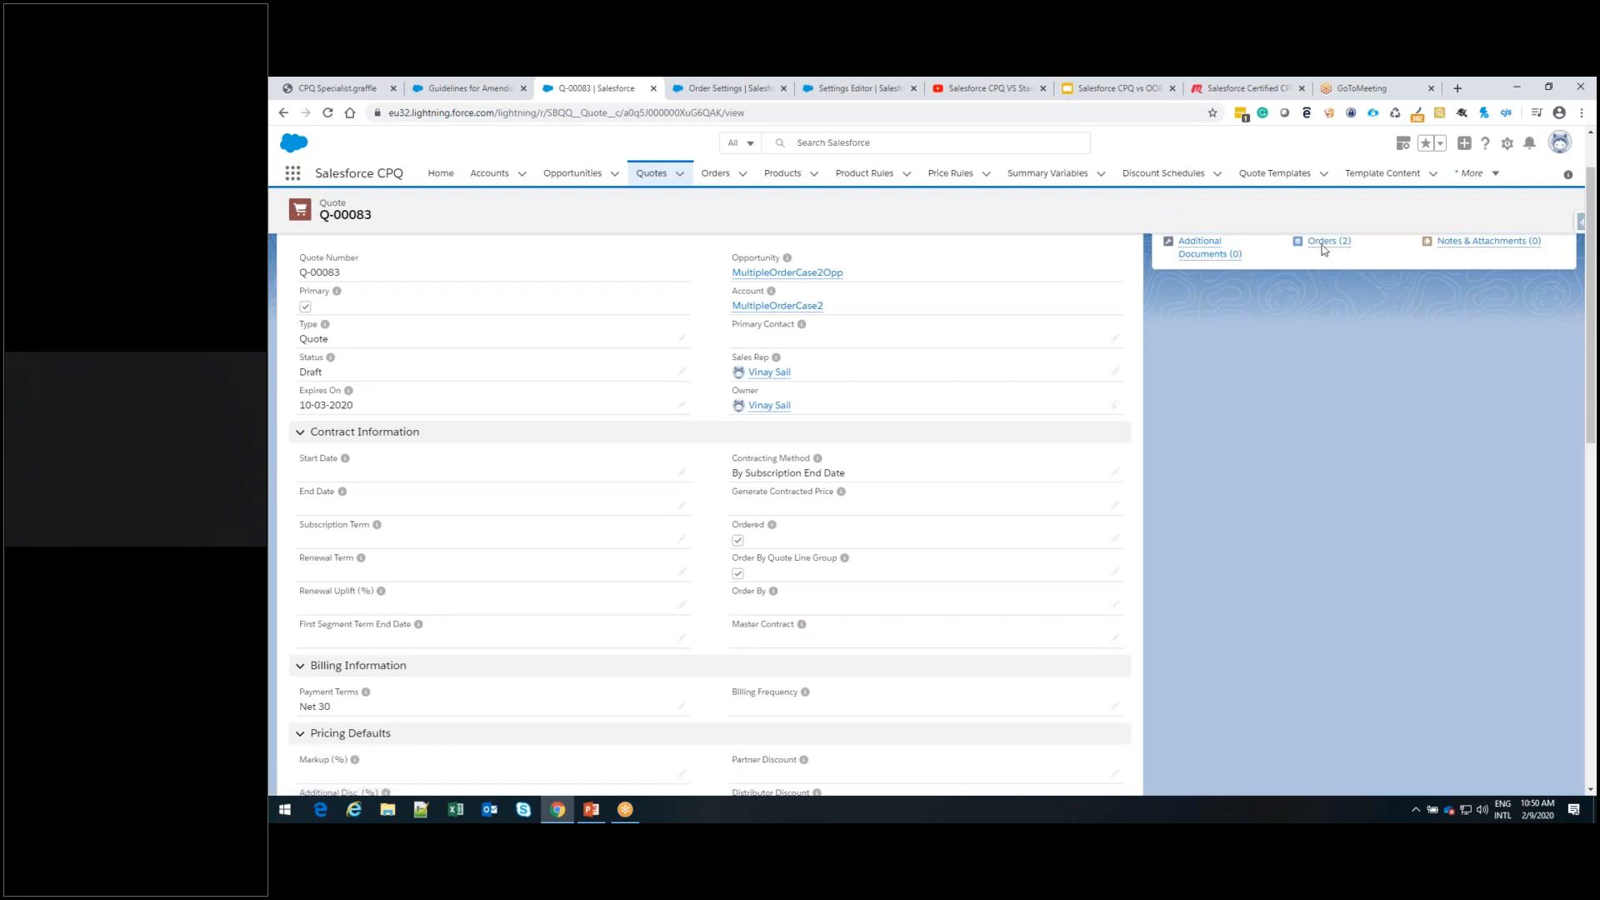
scroll(1324, 249, up, 1)
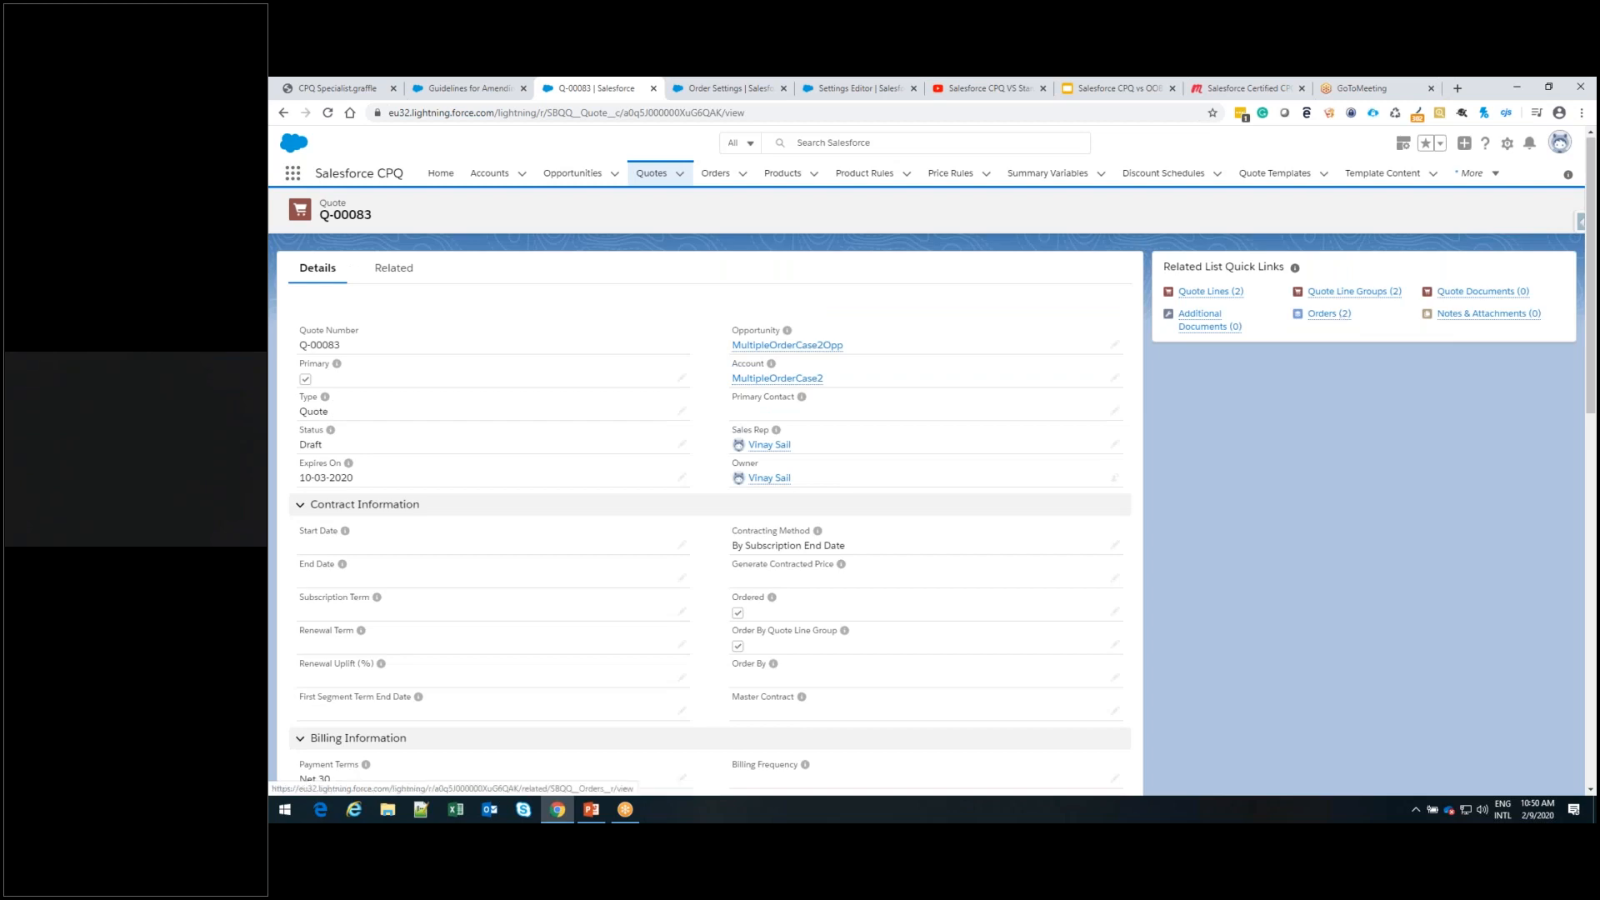
scroll(1342, 317, down, 1)
click(1335, 253)
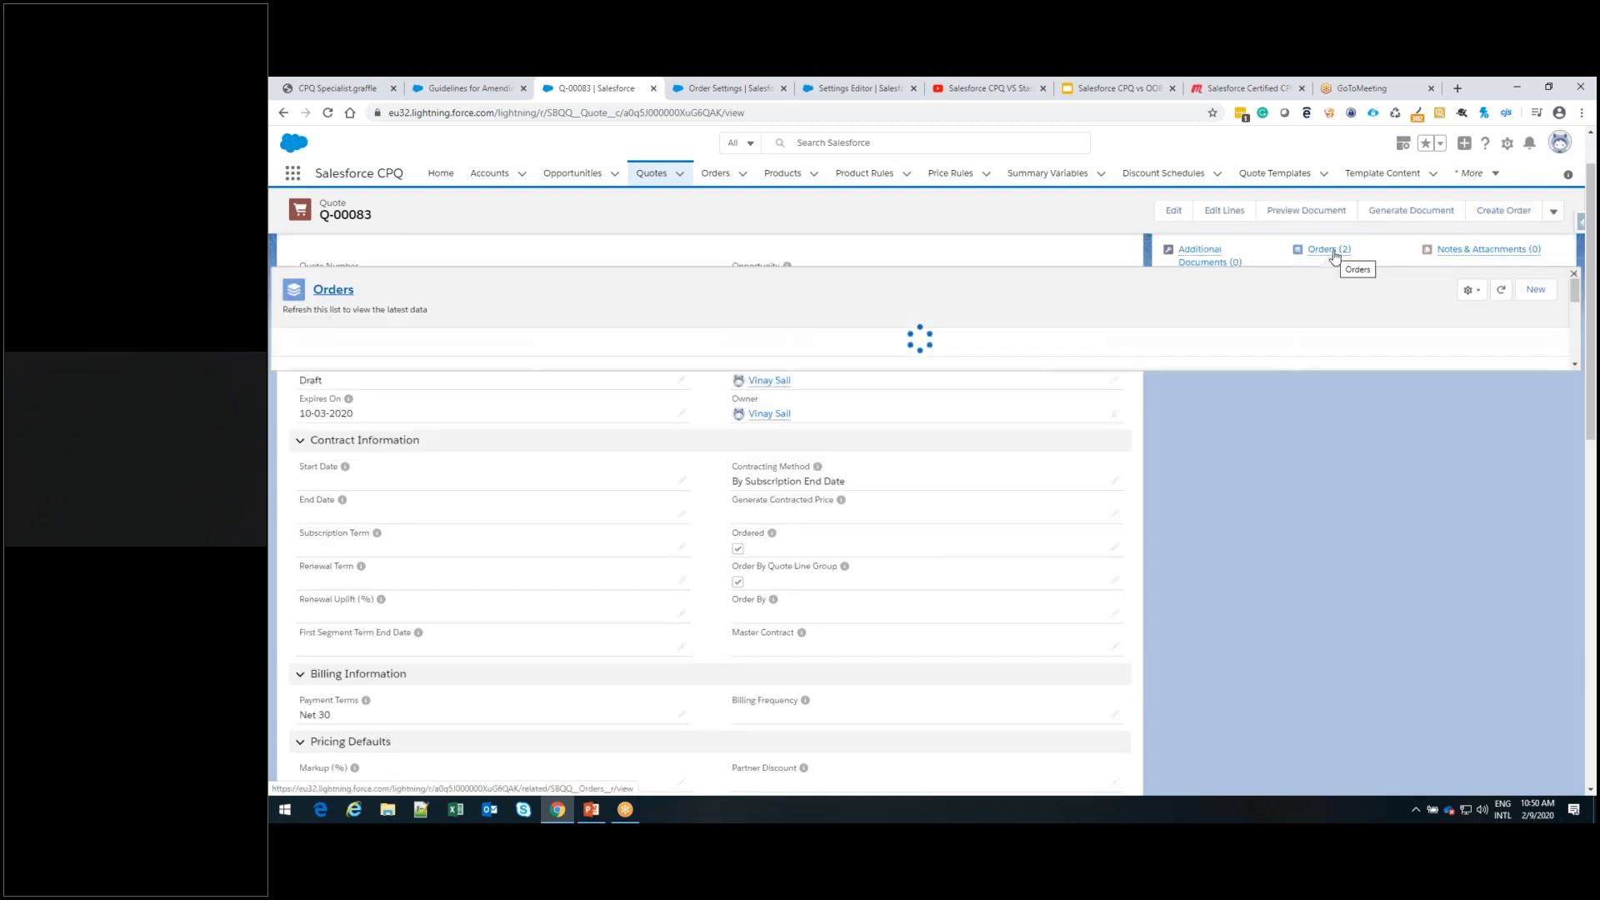
click(1335, 254)
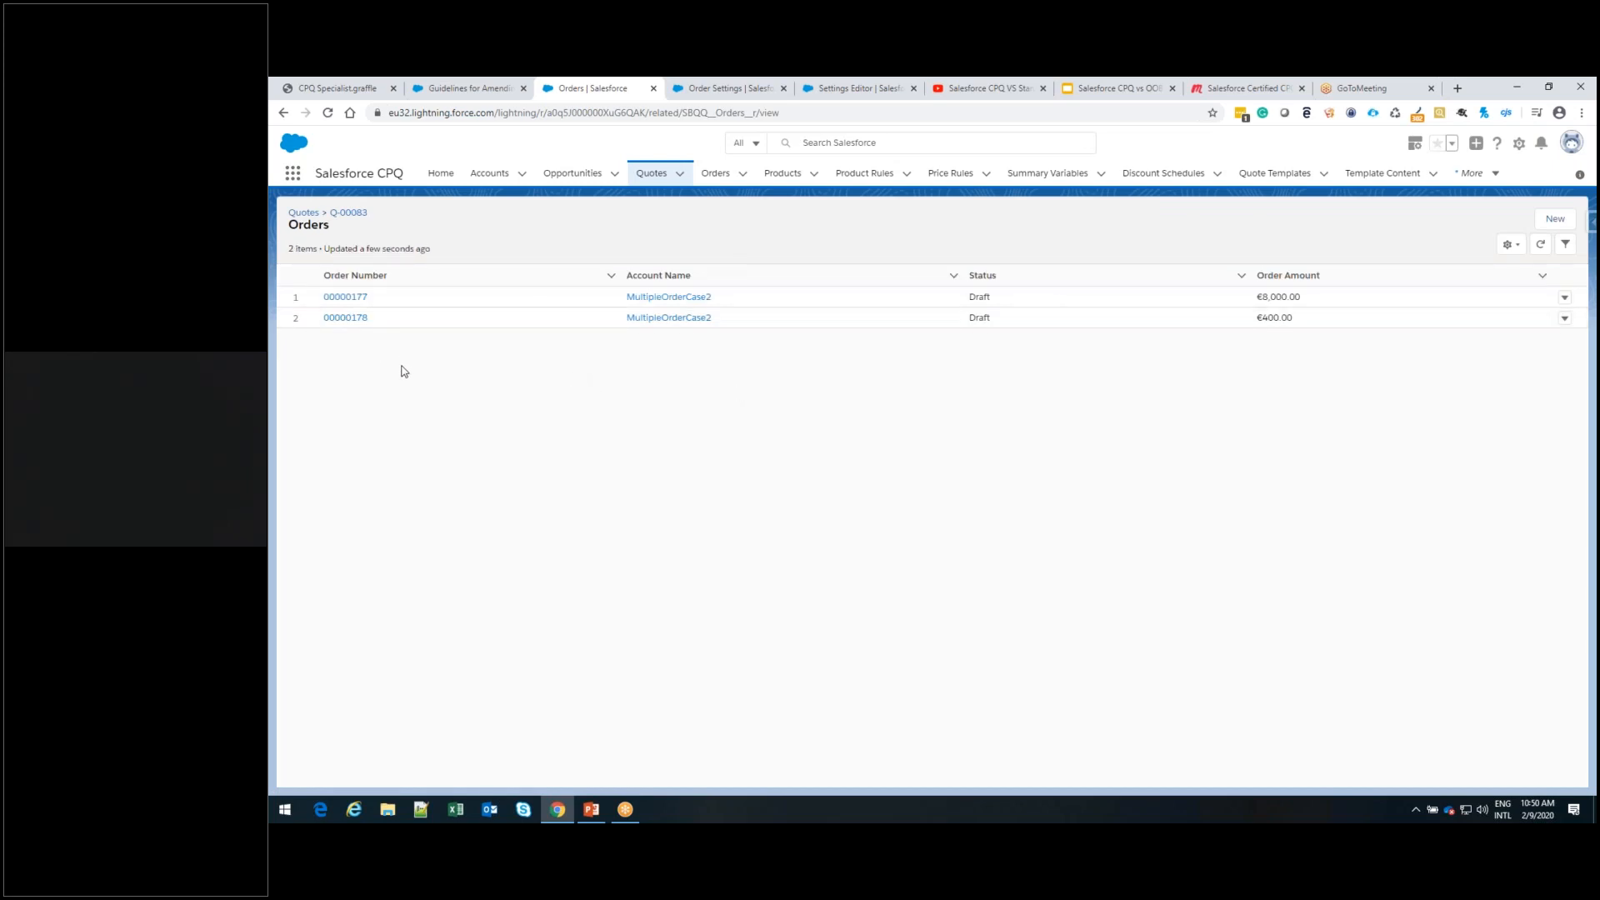
click(341, 298)
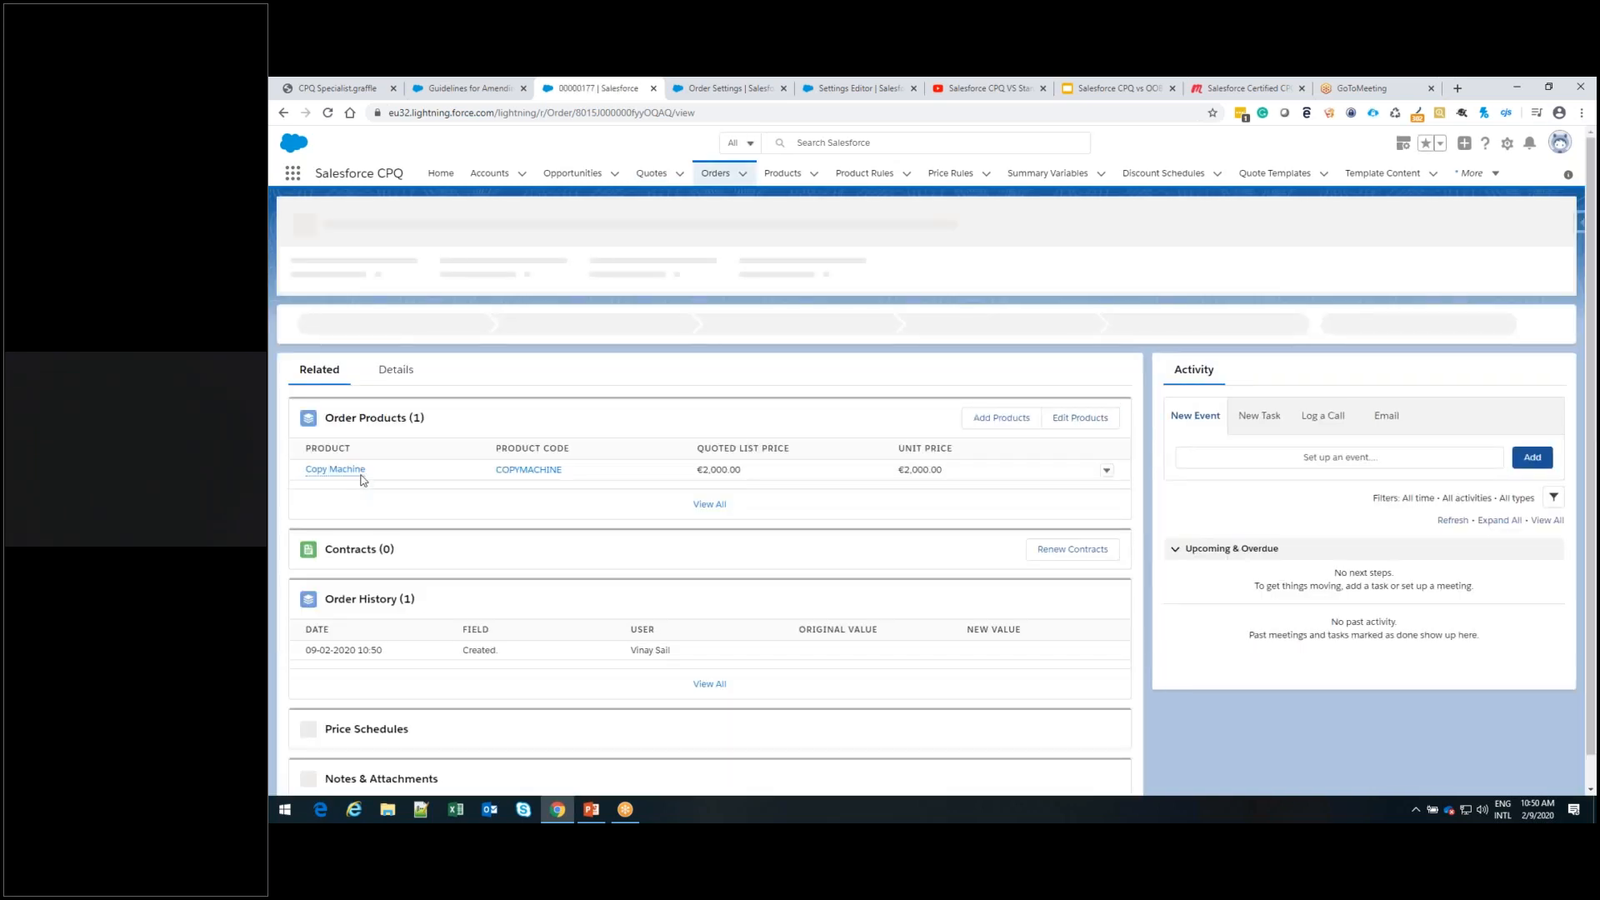
mouse_move(364, 478)
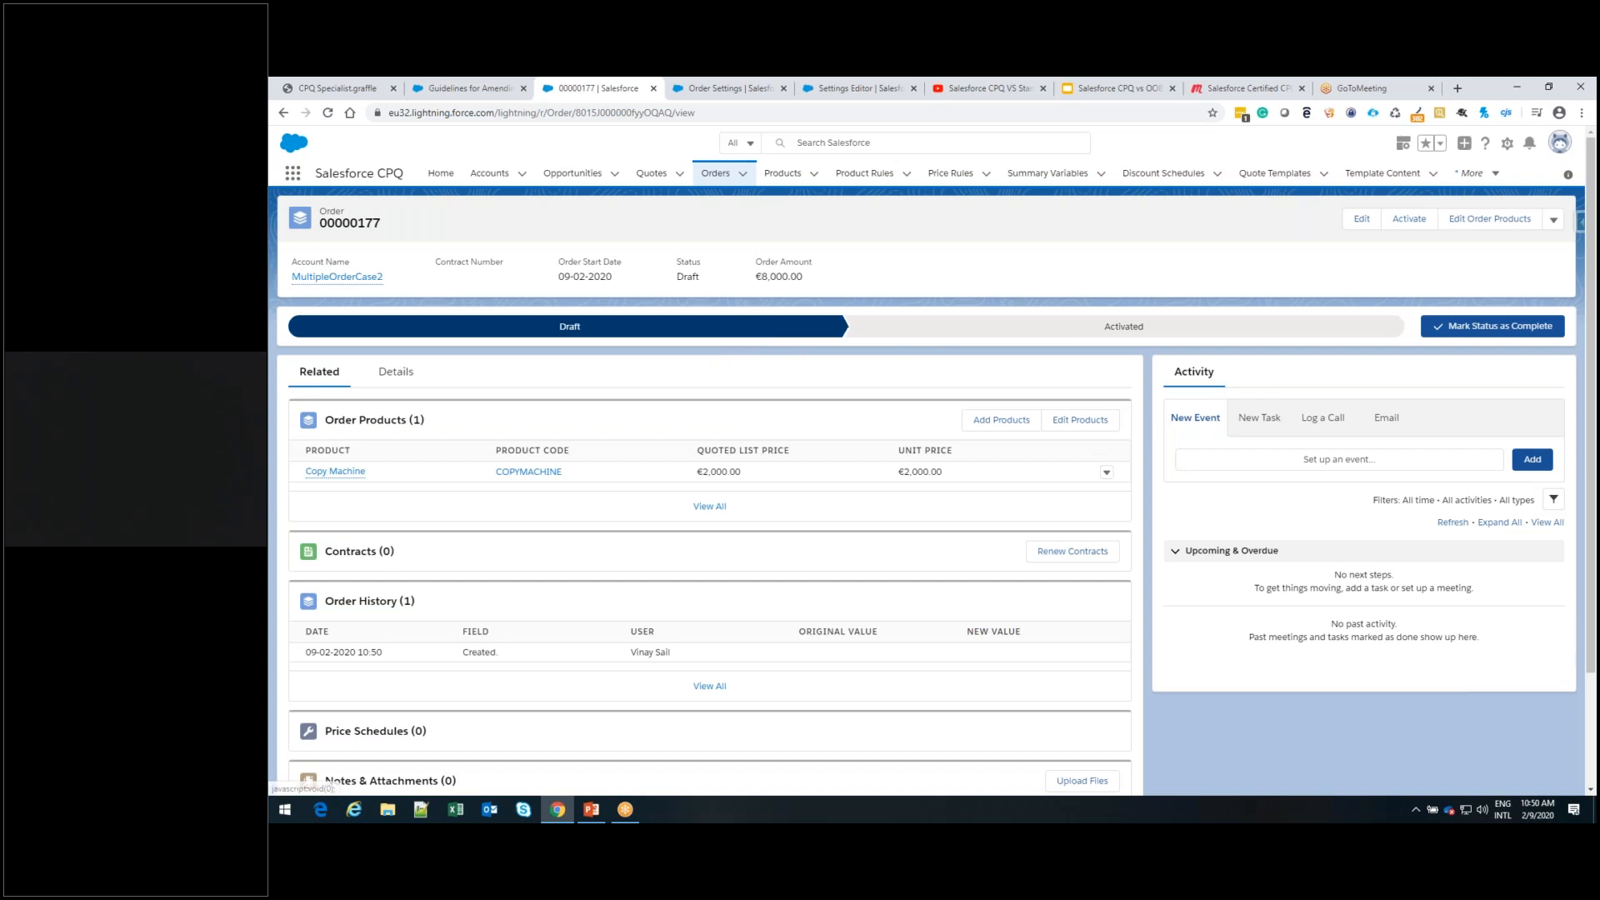
Set the Copy Machine order's status to Activated
click(941, 334)
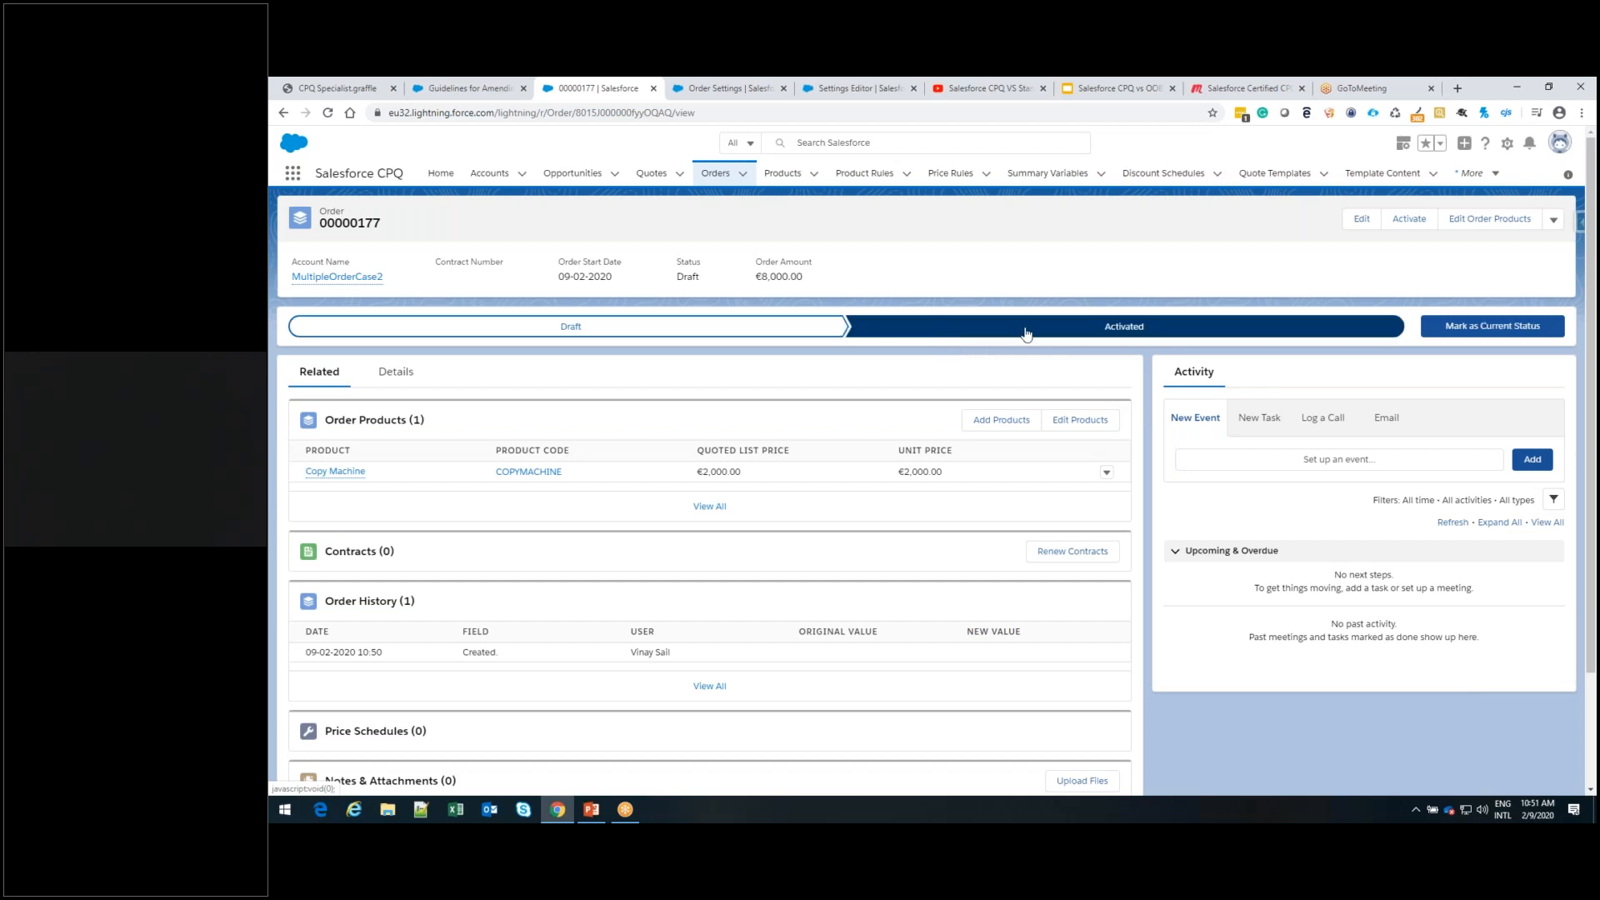
click(1452, 331)
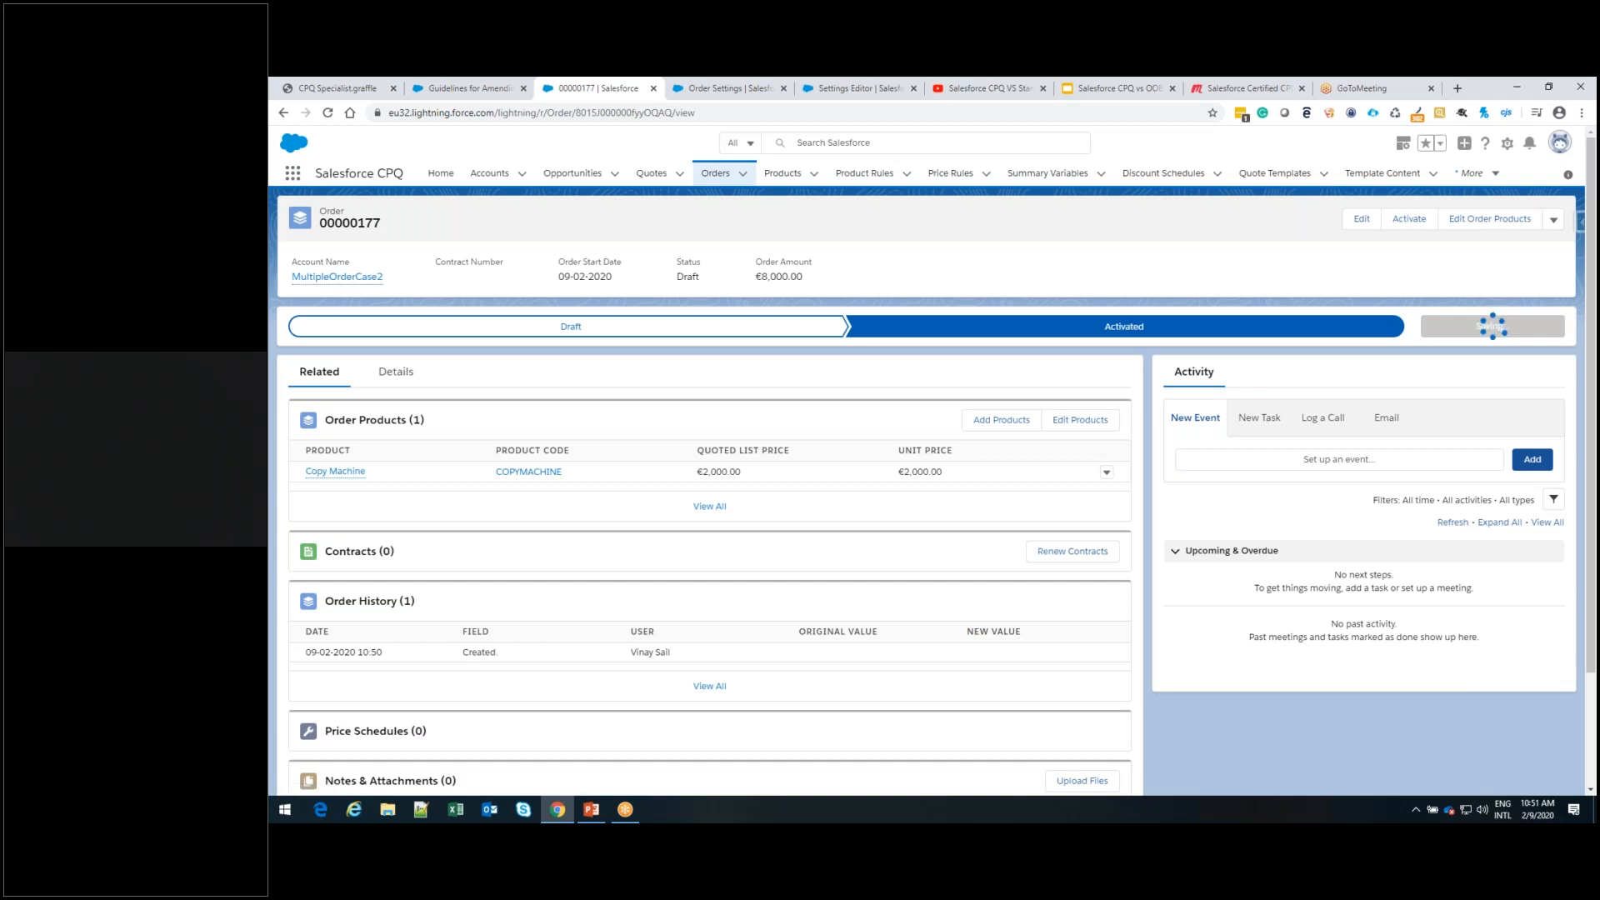
Check the activated order's additional actions, then open its details and show the available Status values
click(1554, 222)
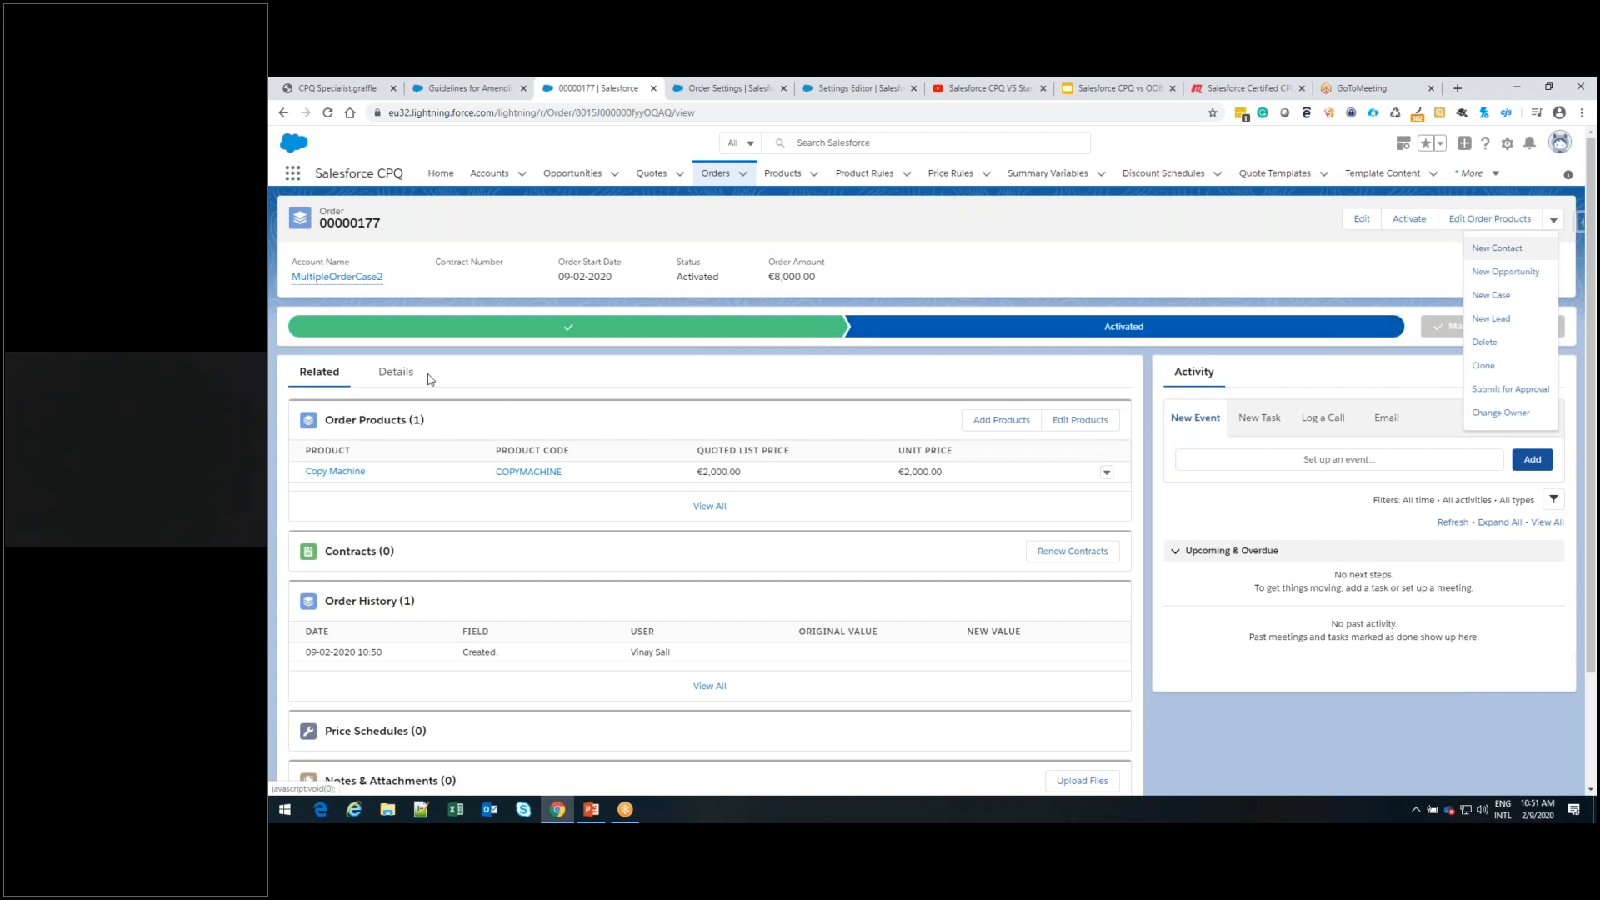
click(395, 372)
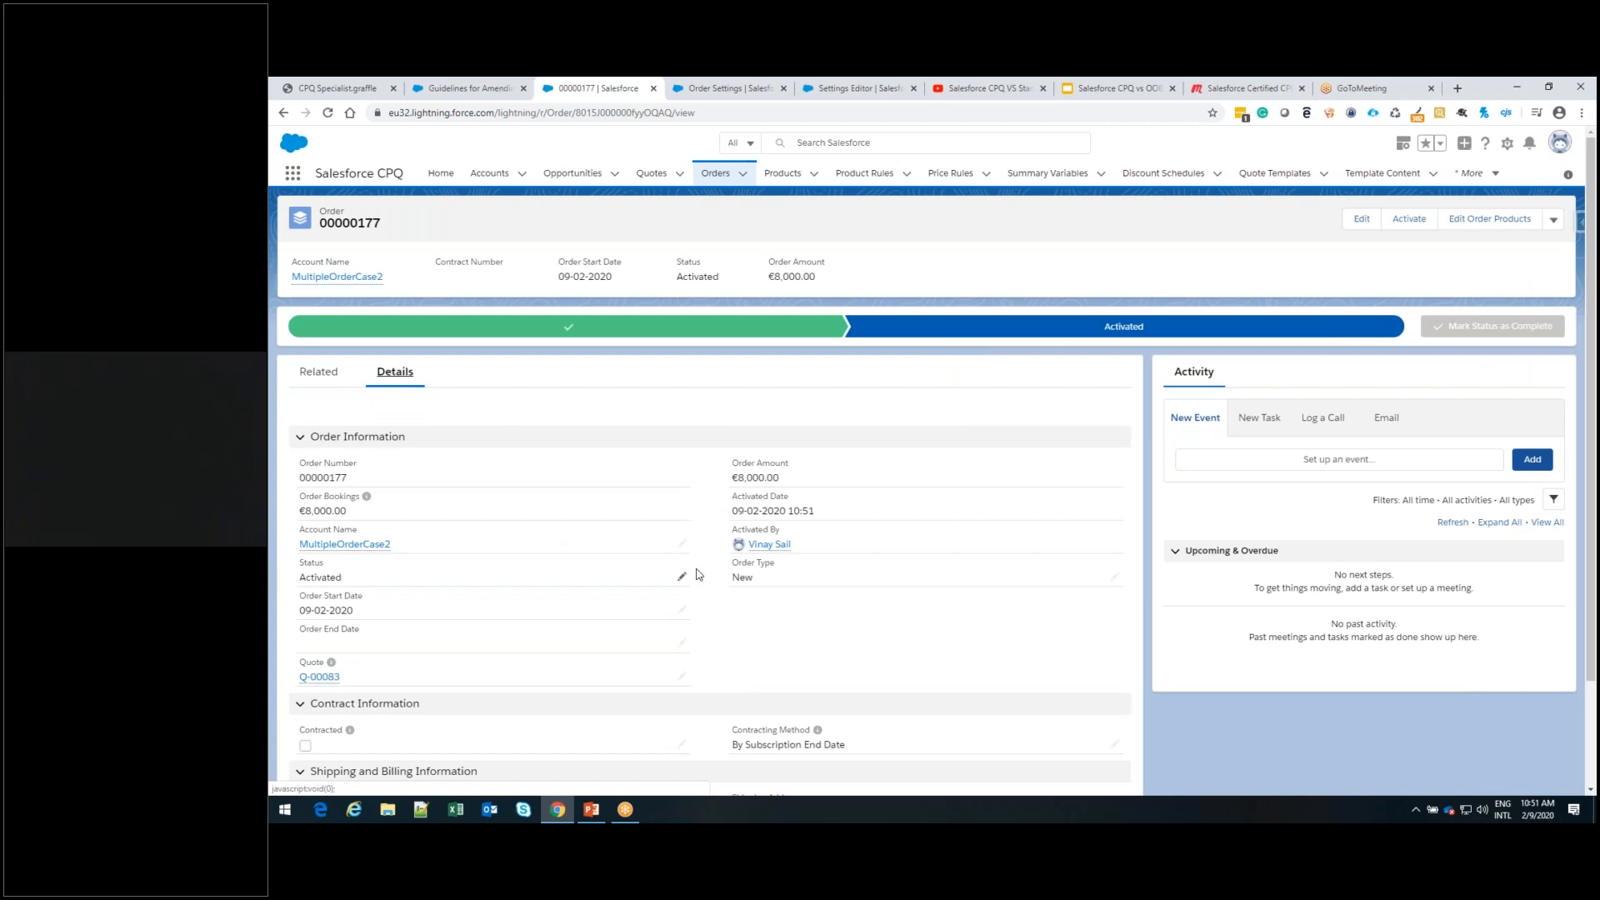
click(681, 582)
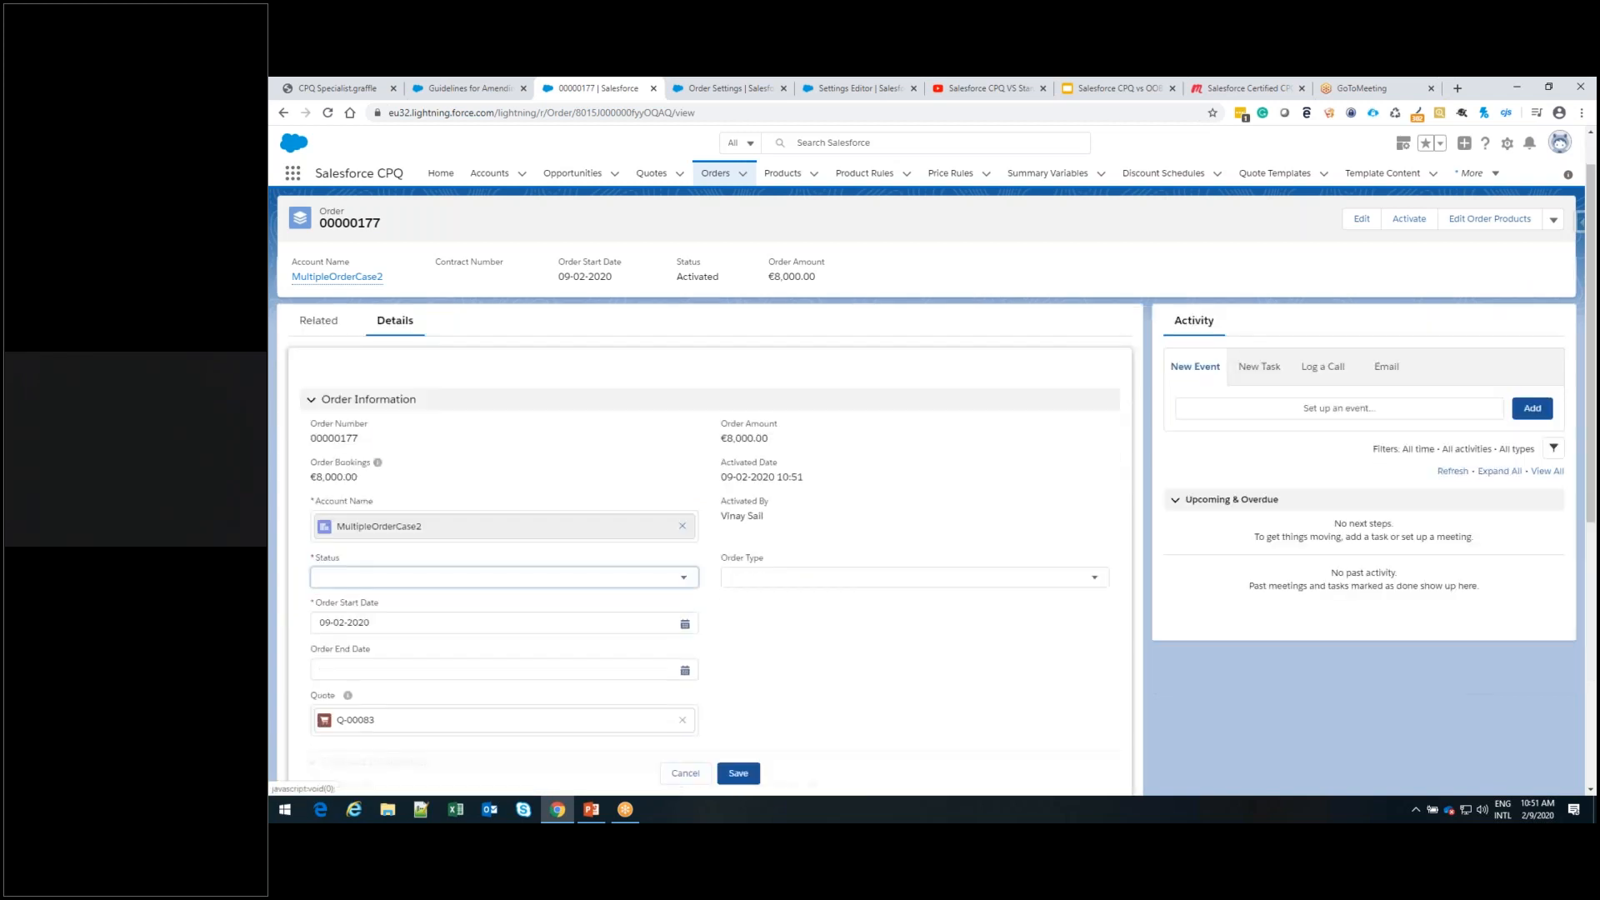
click(683, 578)
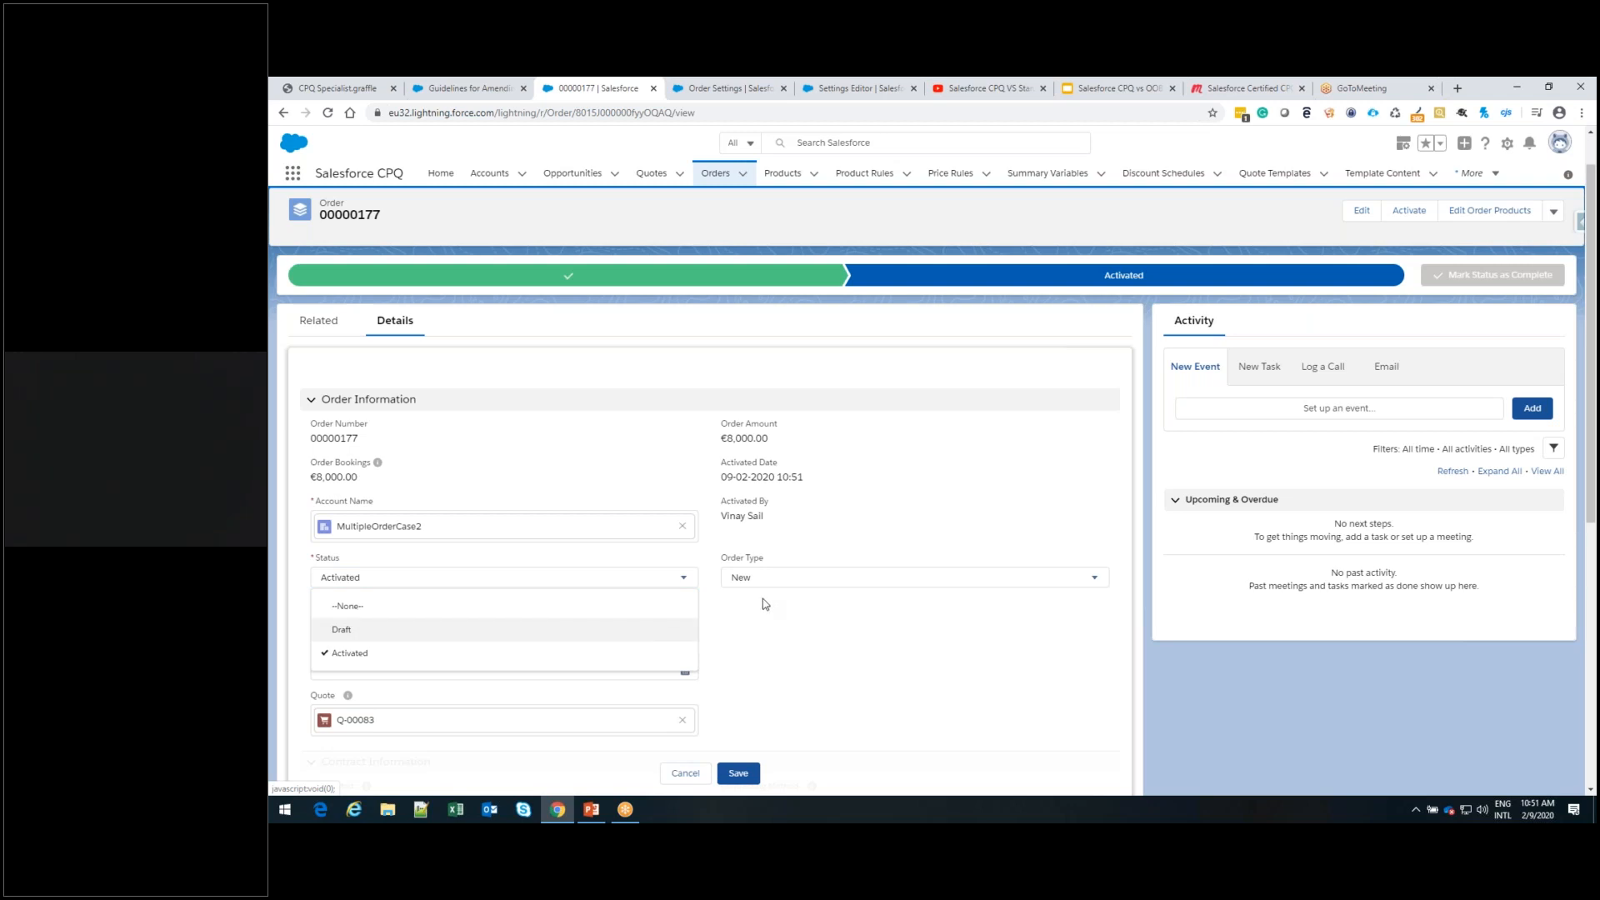
Switch to the CPQ Session Order presentation in PowerPoint and review the slides on one order per quote and editing order product quantities
click(598, 818)
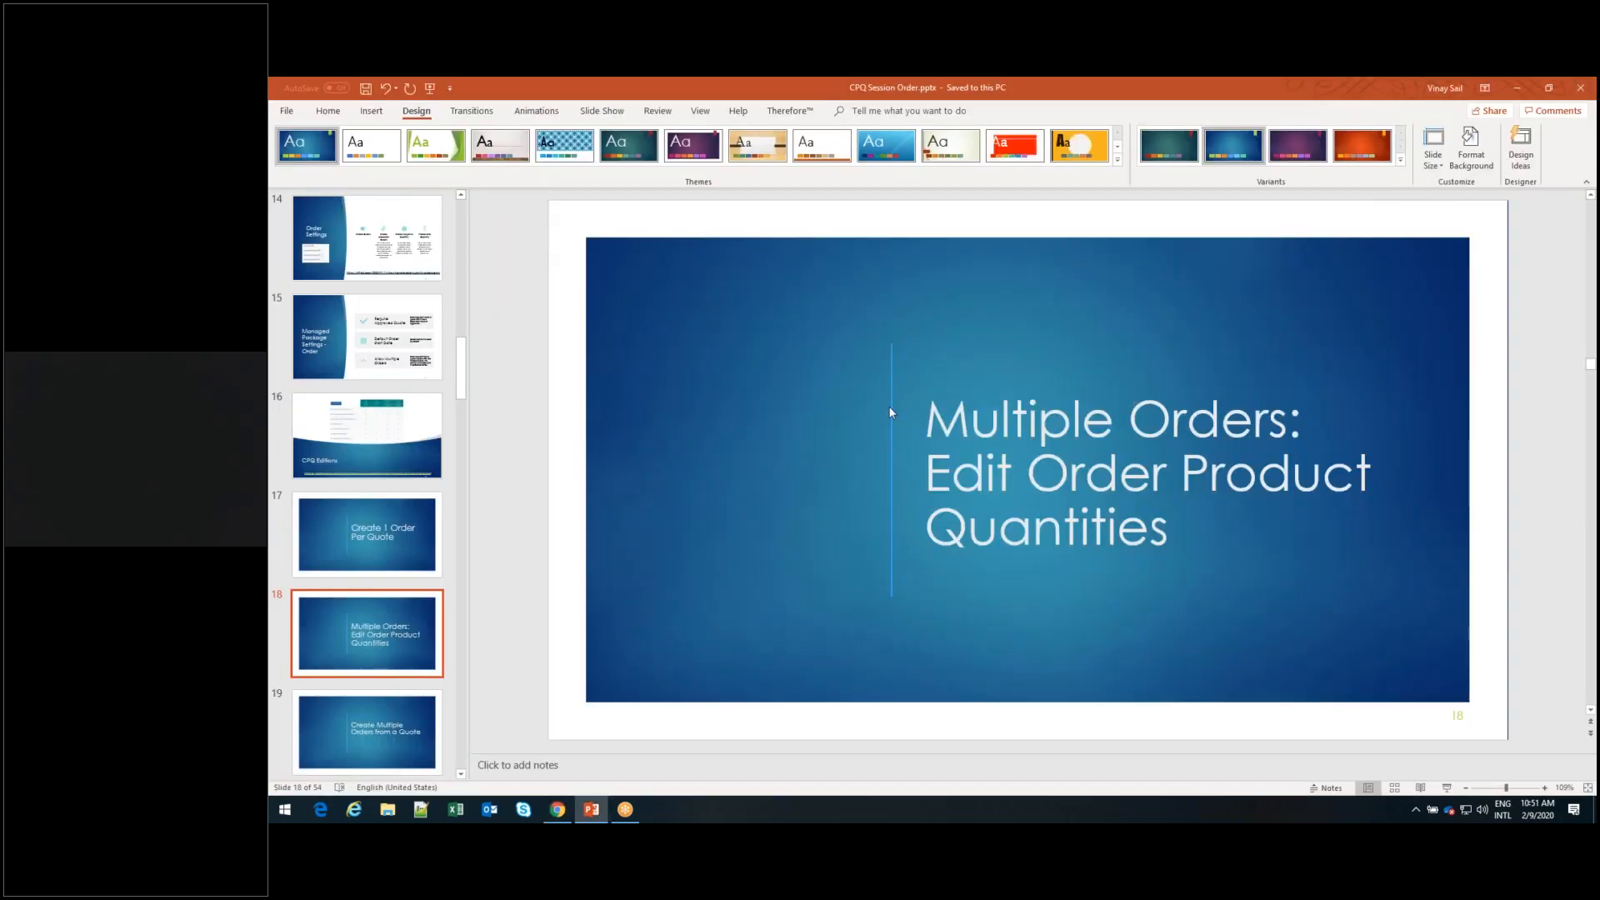
click(402, 541)
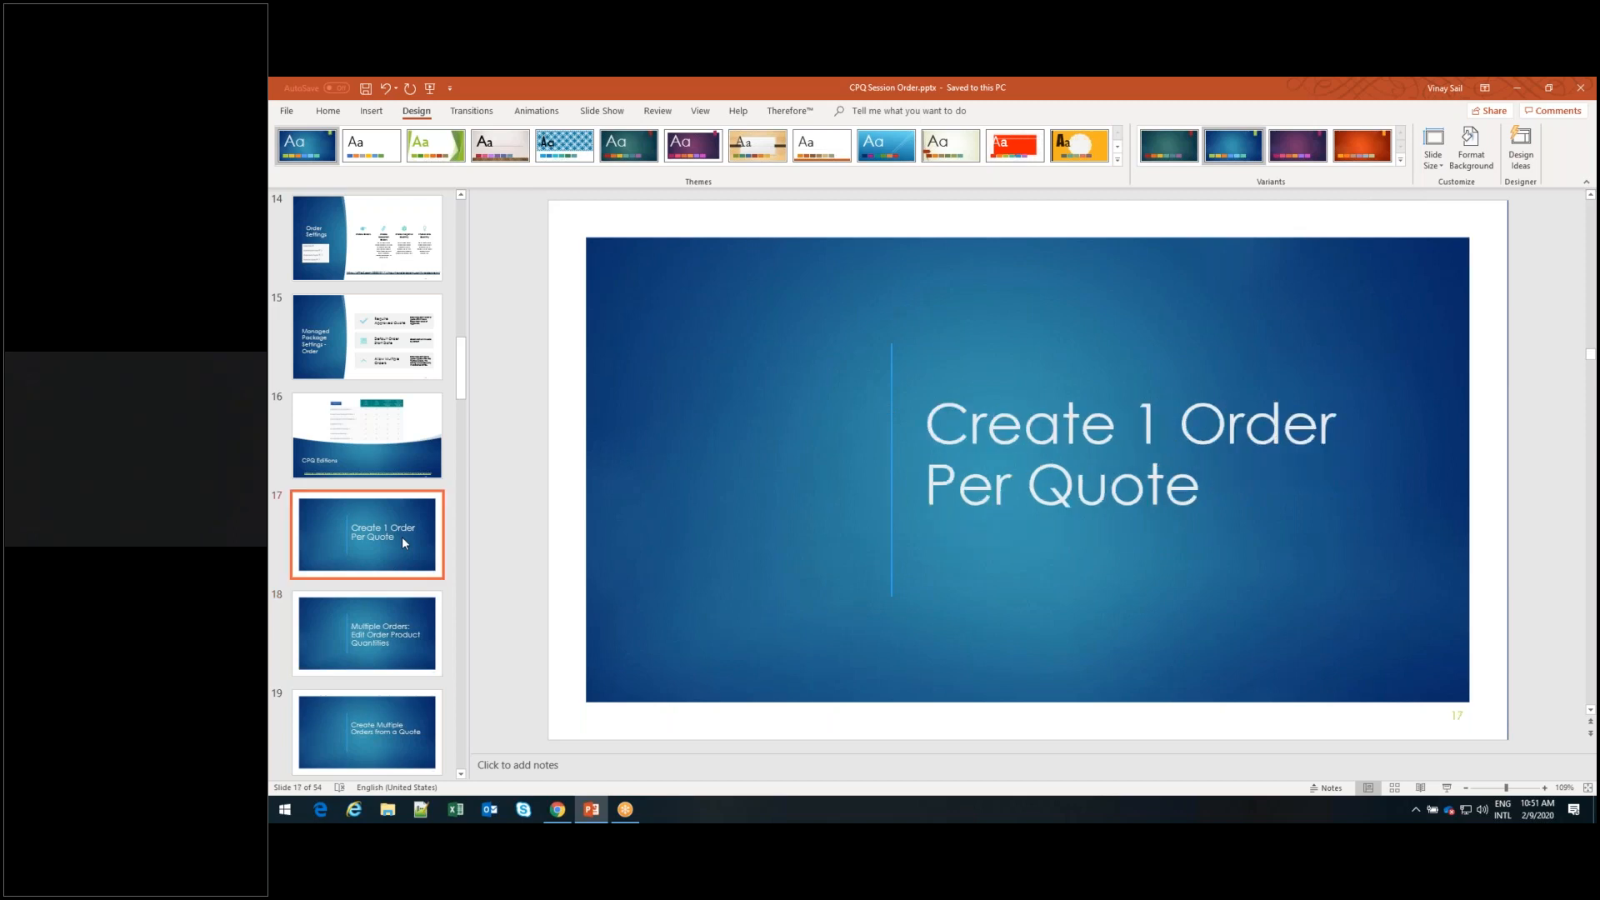
click(370, 628)
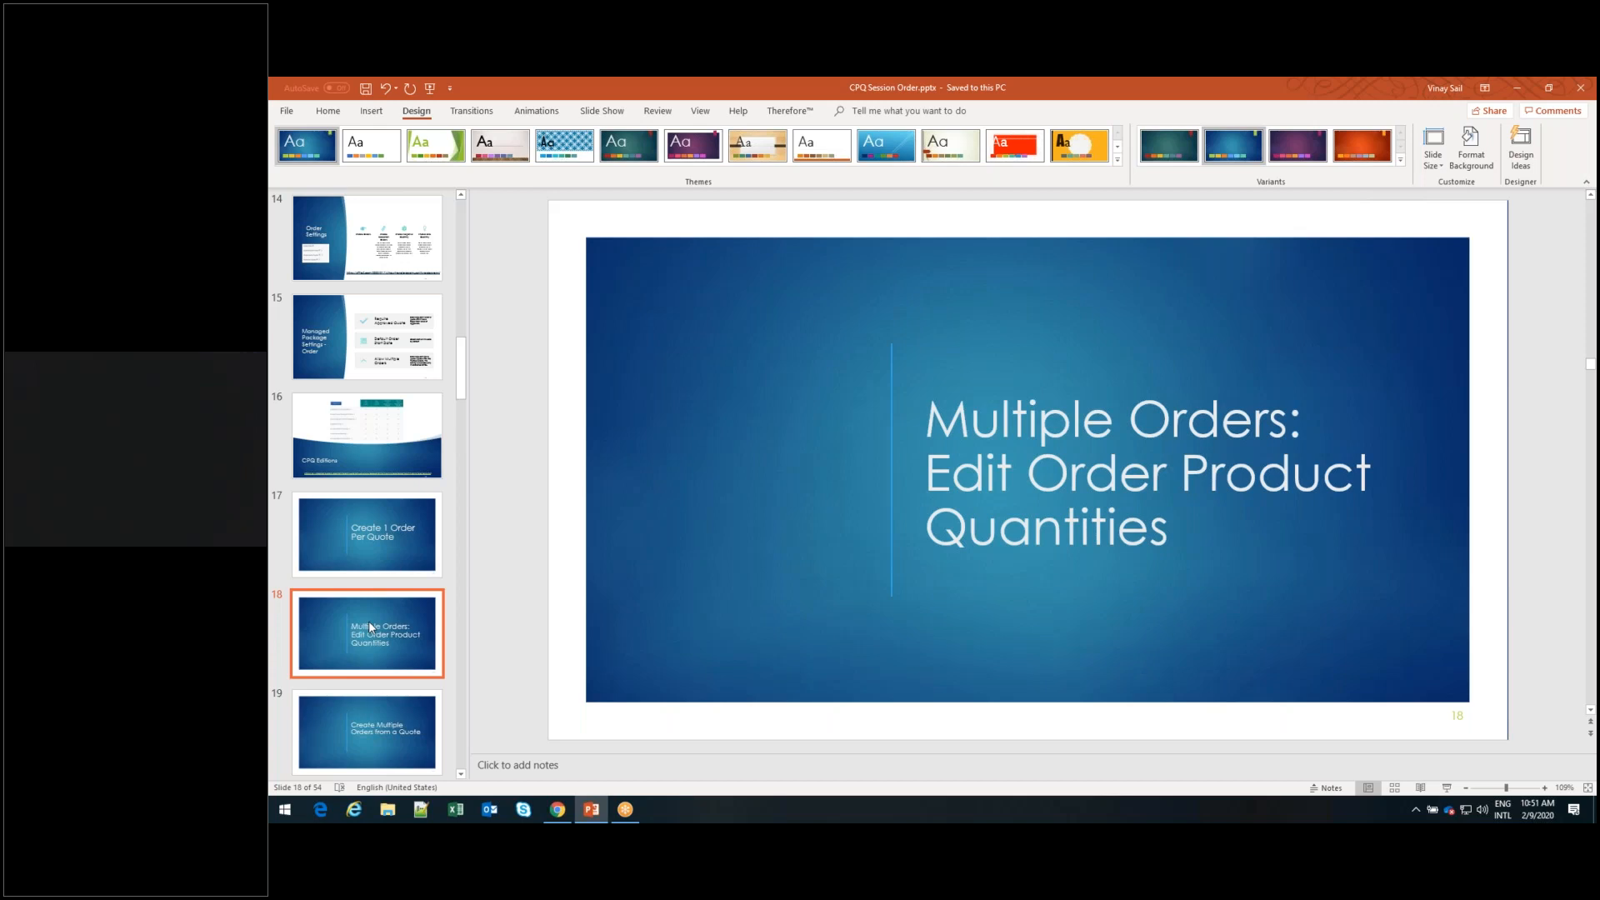
scroll(370, 627, down, 1)
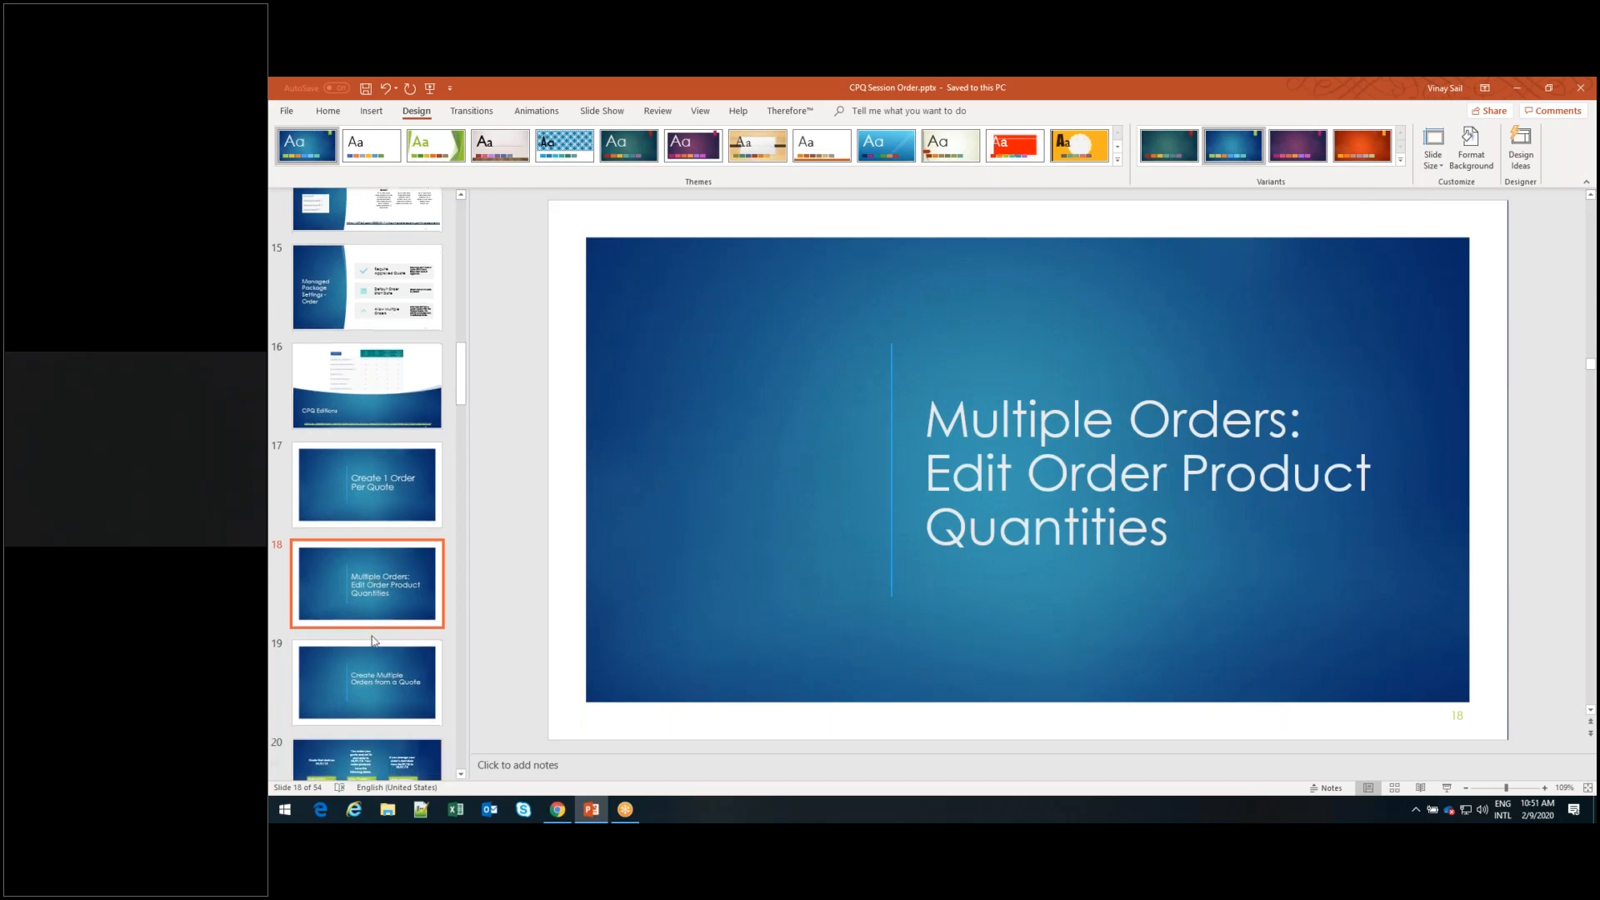
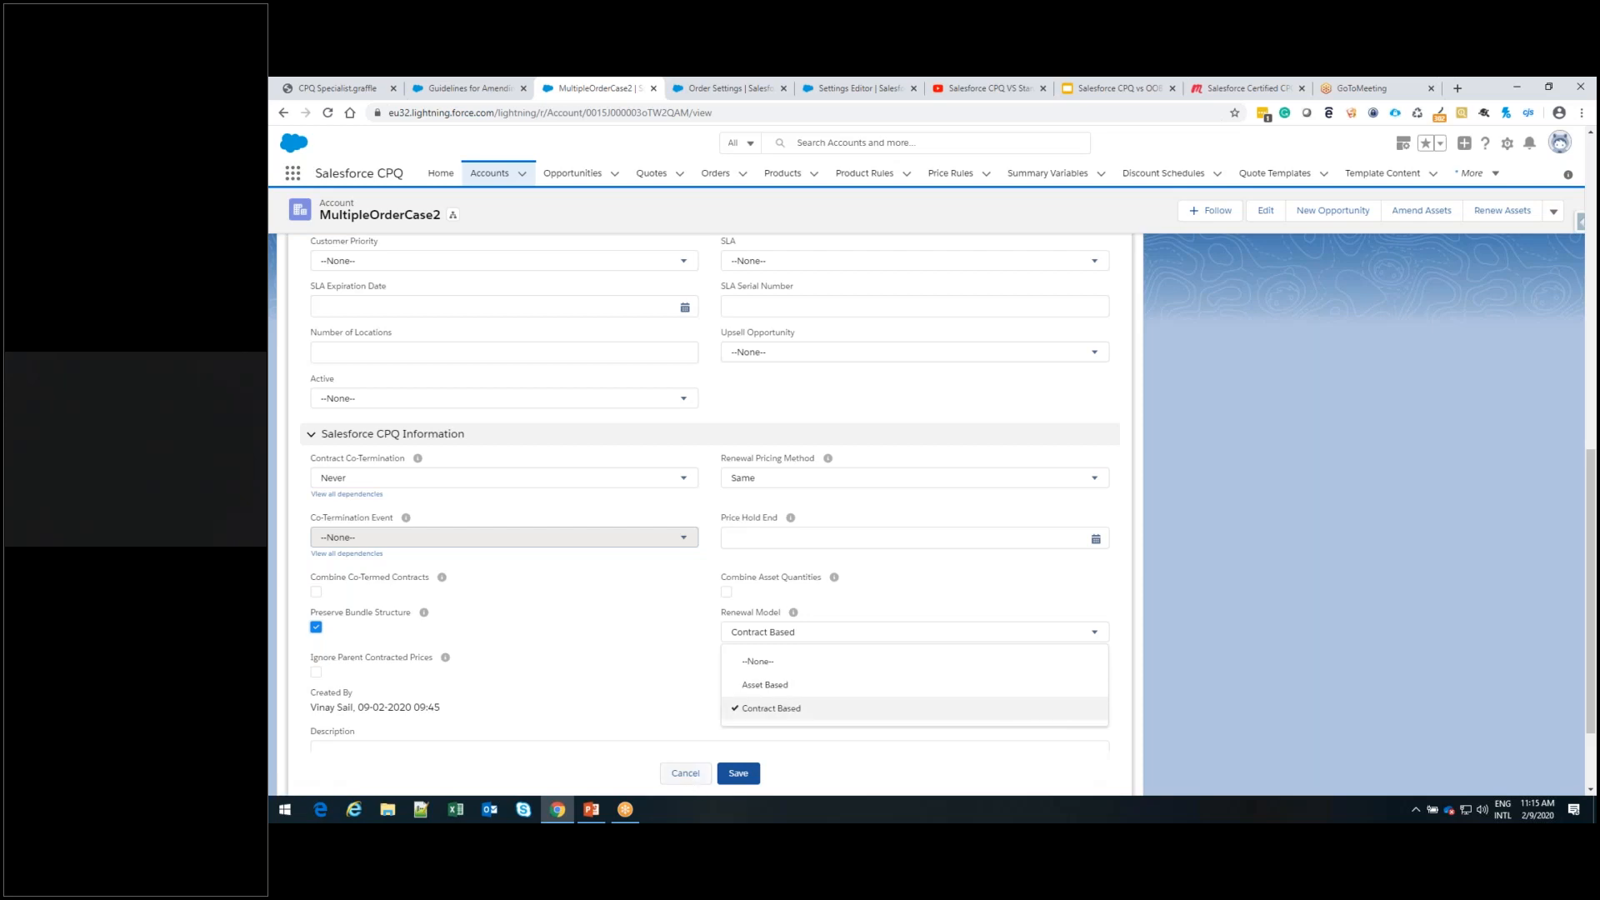
Save the account with the Contract Based renewal model and open quote Q-00083 from the recent quotes
click(730, 768)
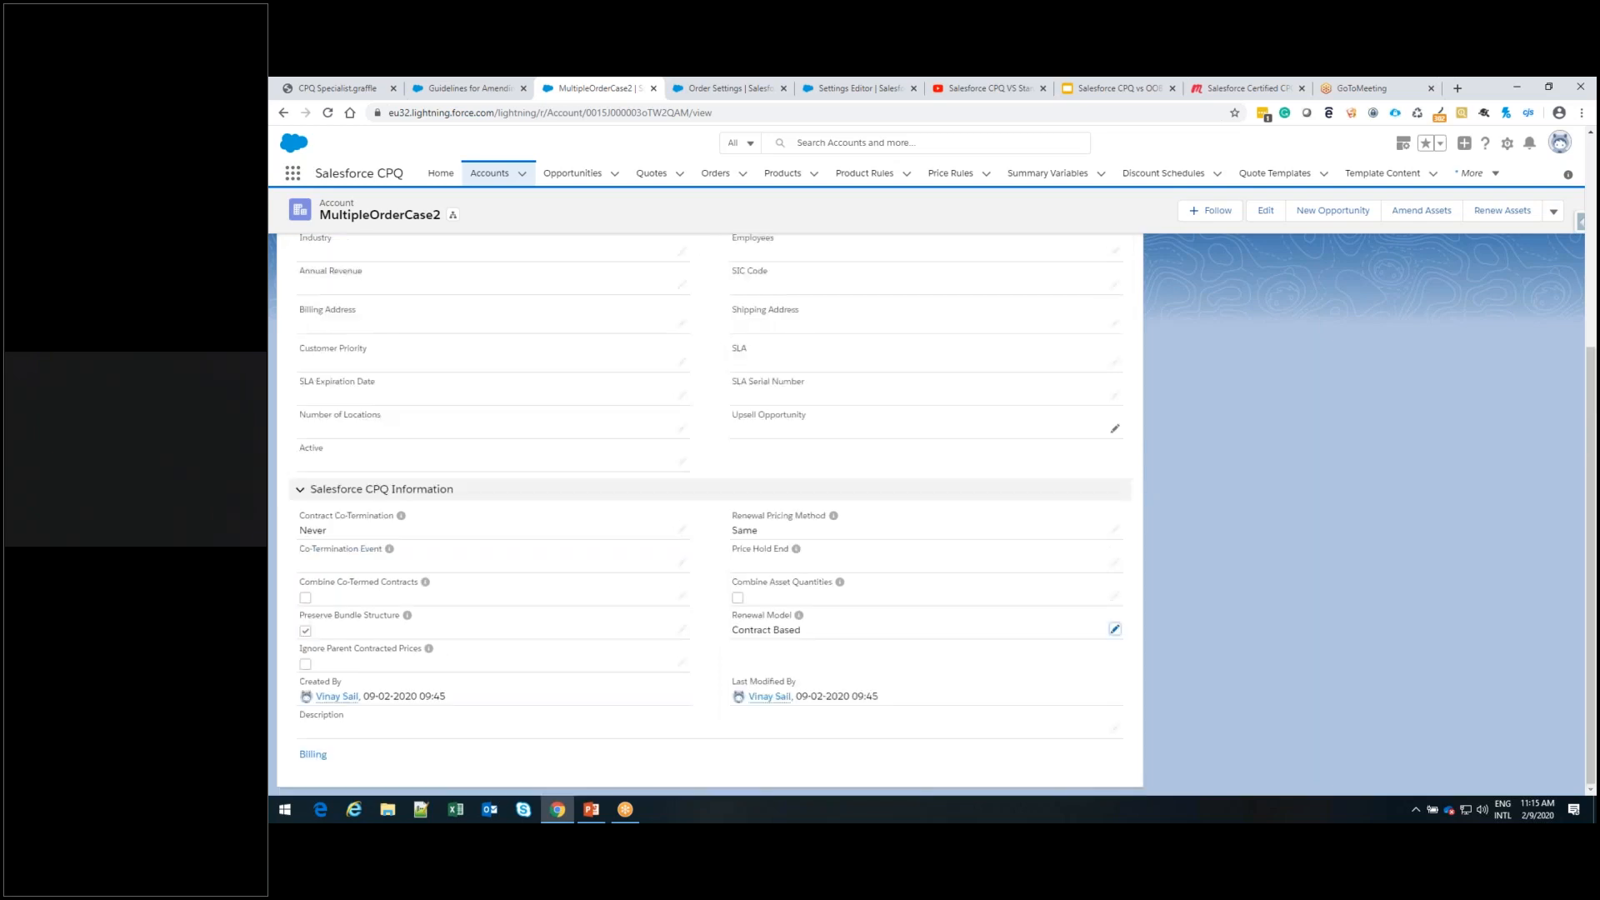
click(649, 178)
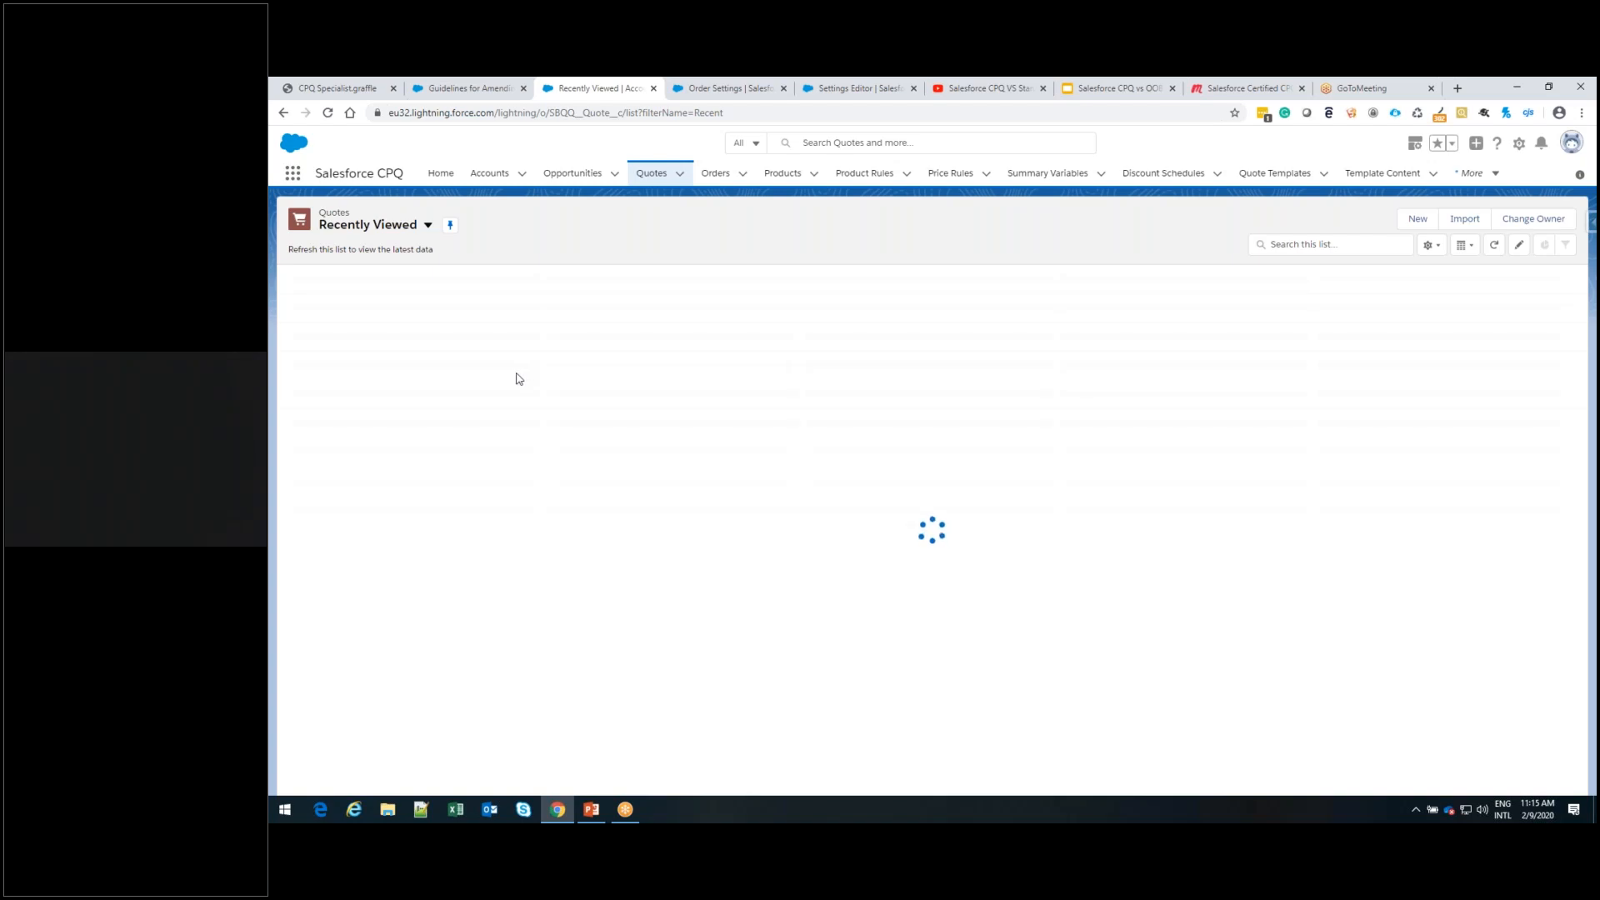
click(365, 298)
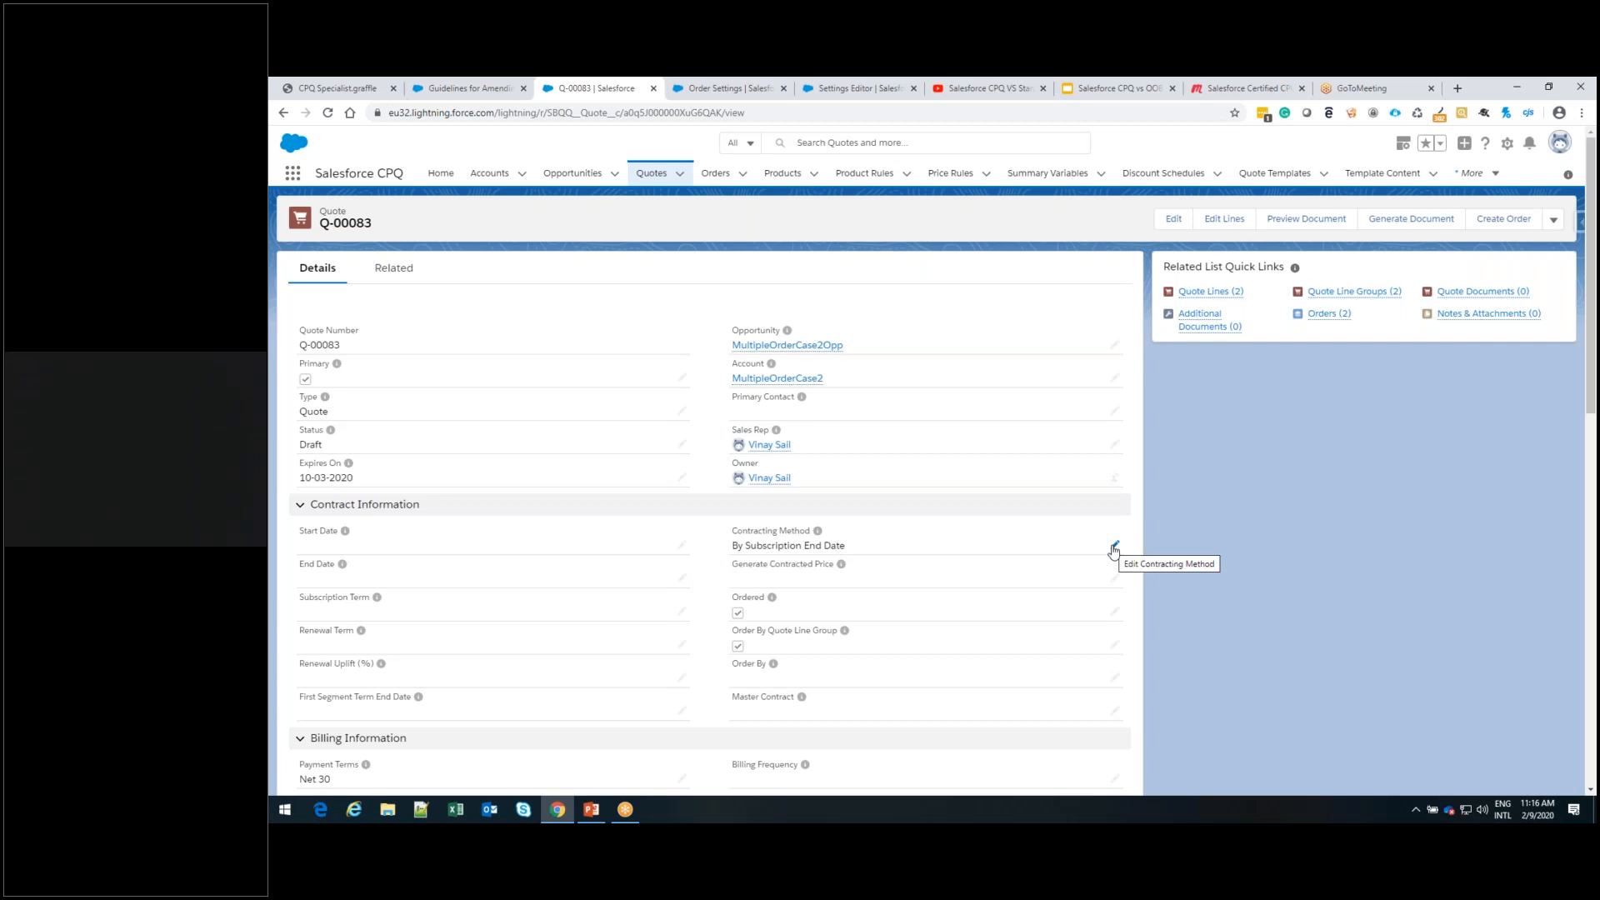
Start editing the quote's Contracting Method and view its available values without changing the selection
click(1114, 548)
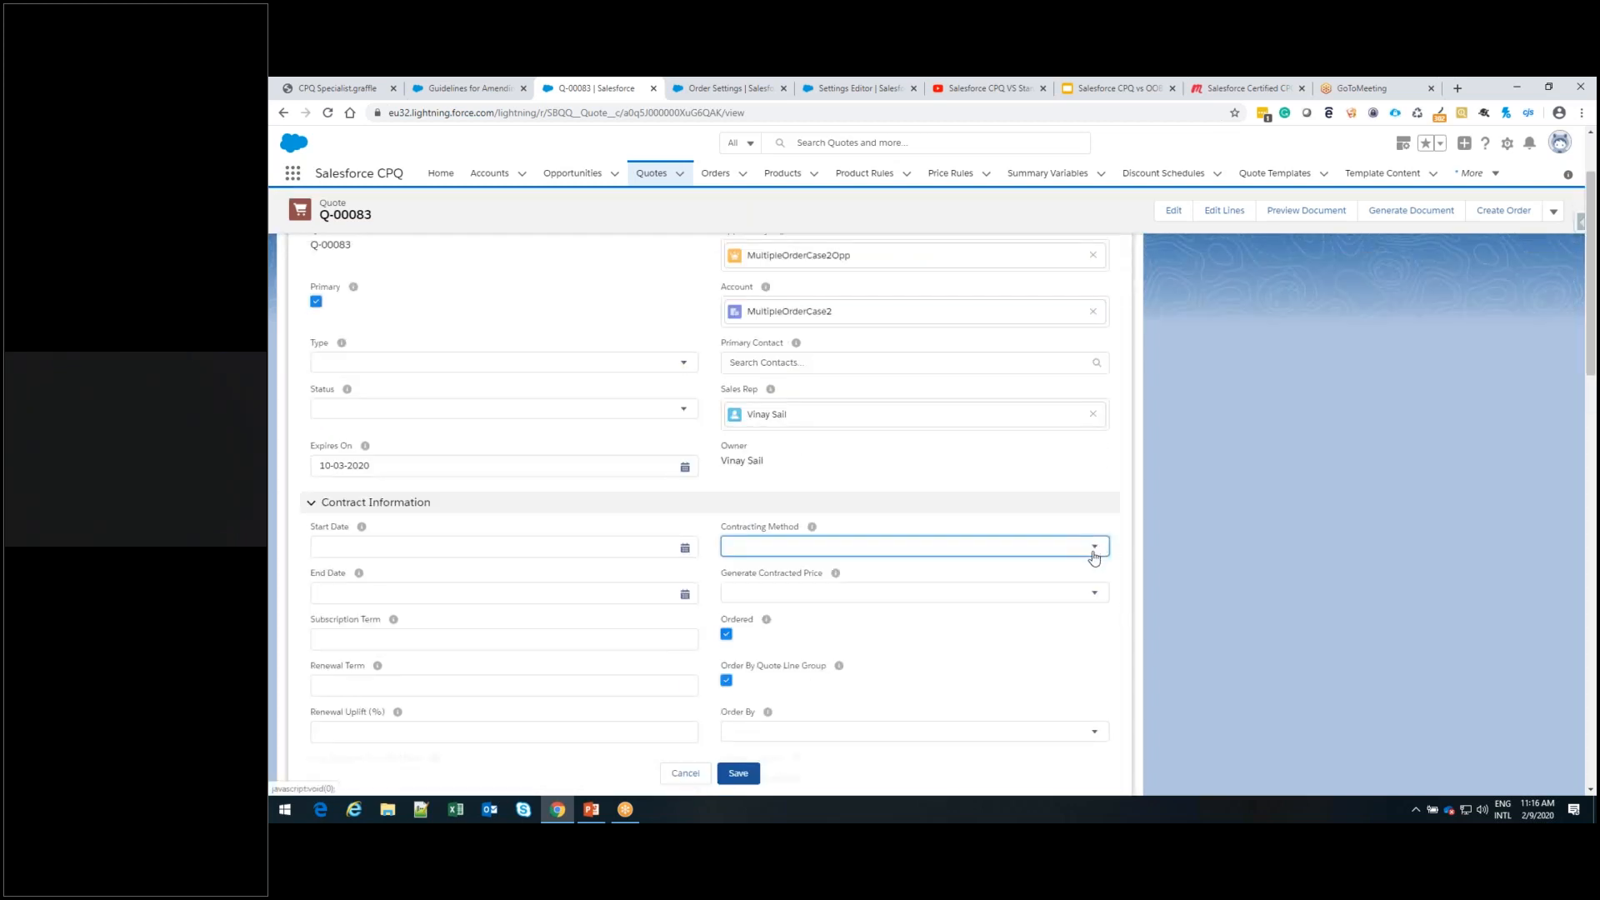
click(1095, 552)
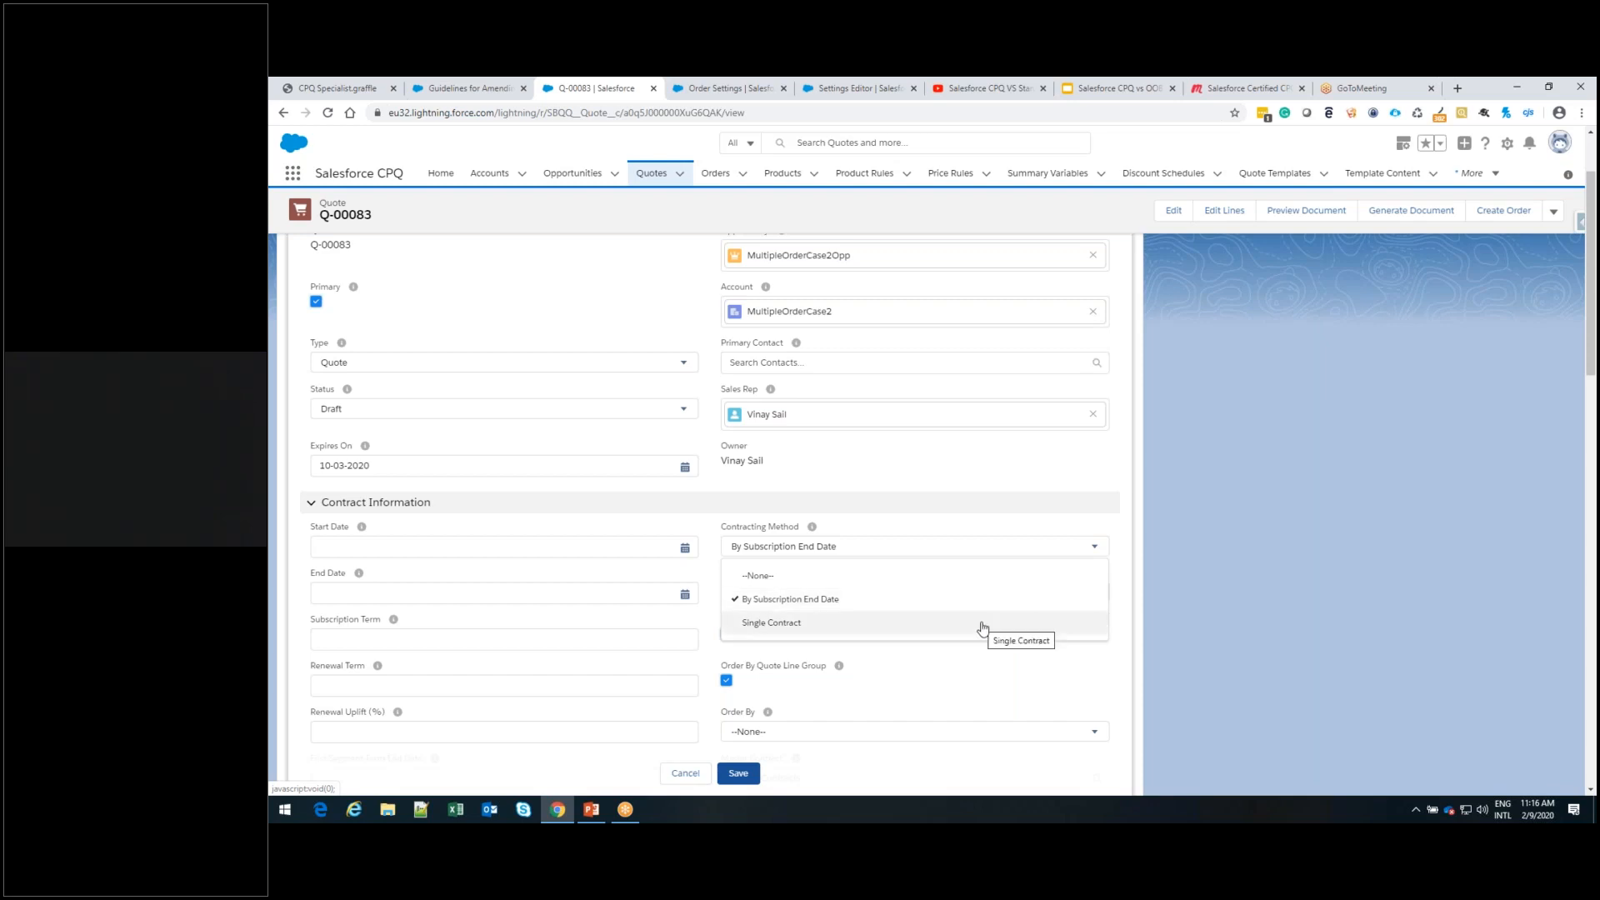
click(1153, 597)
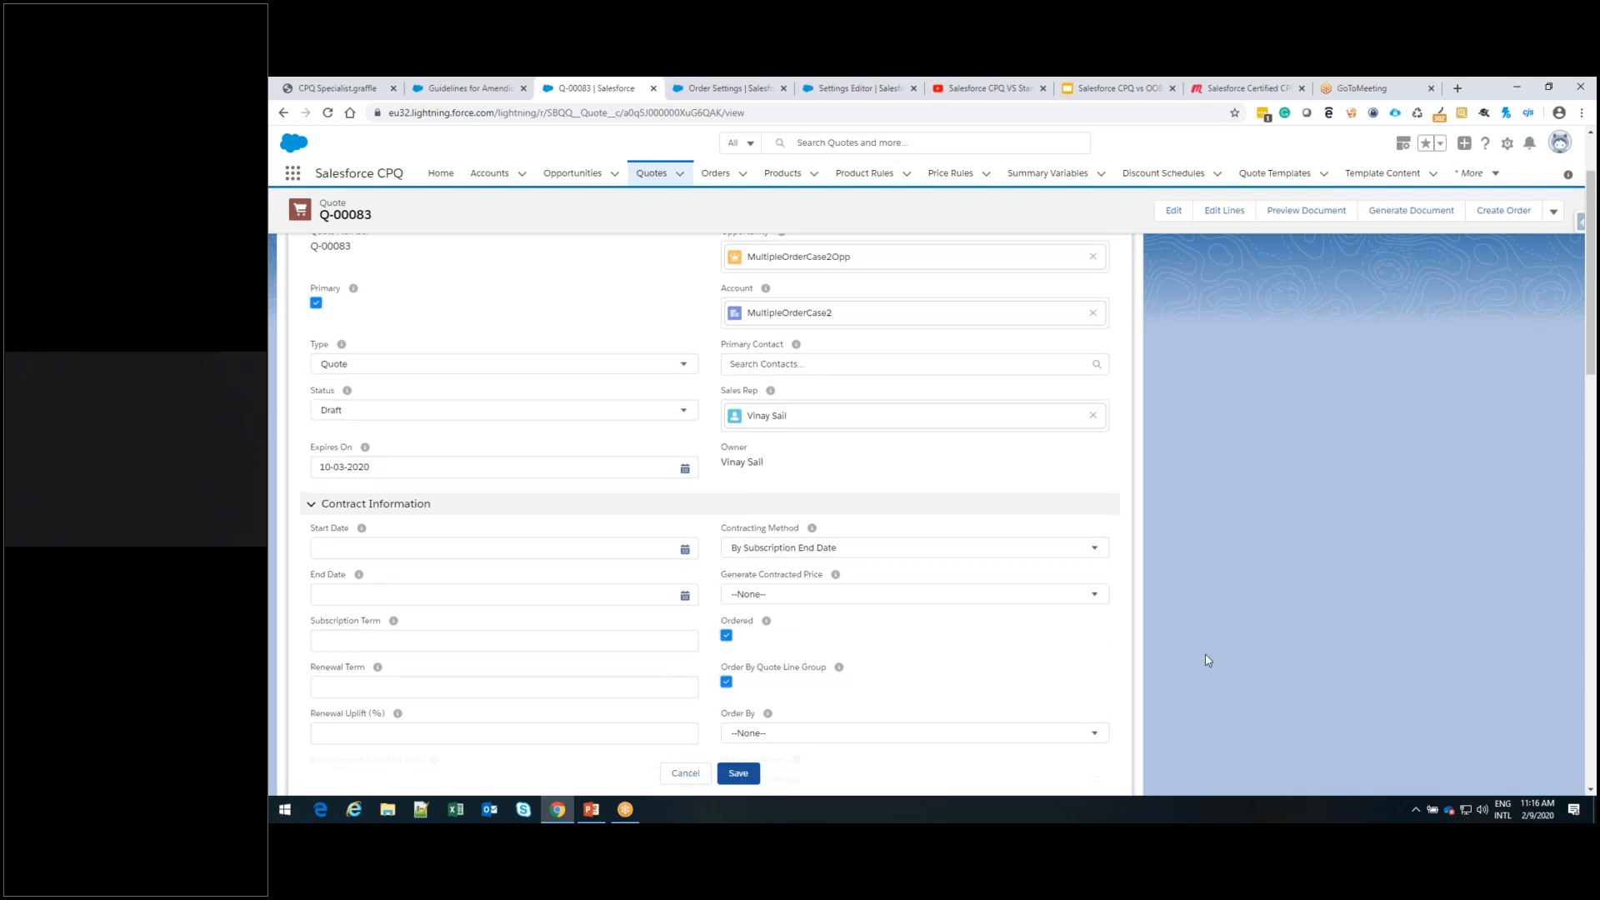
scroll(1205, 658, up, 2)
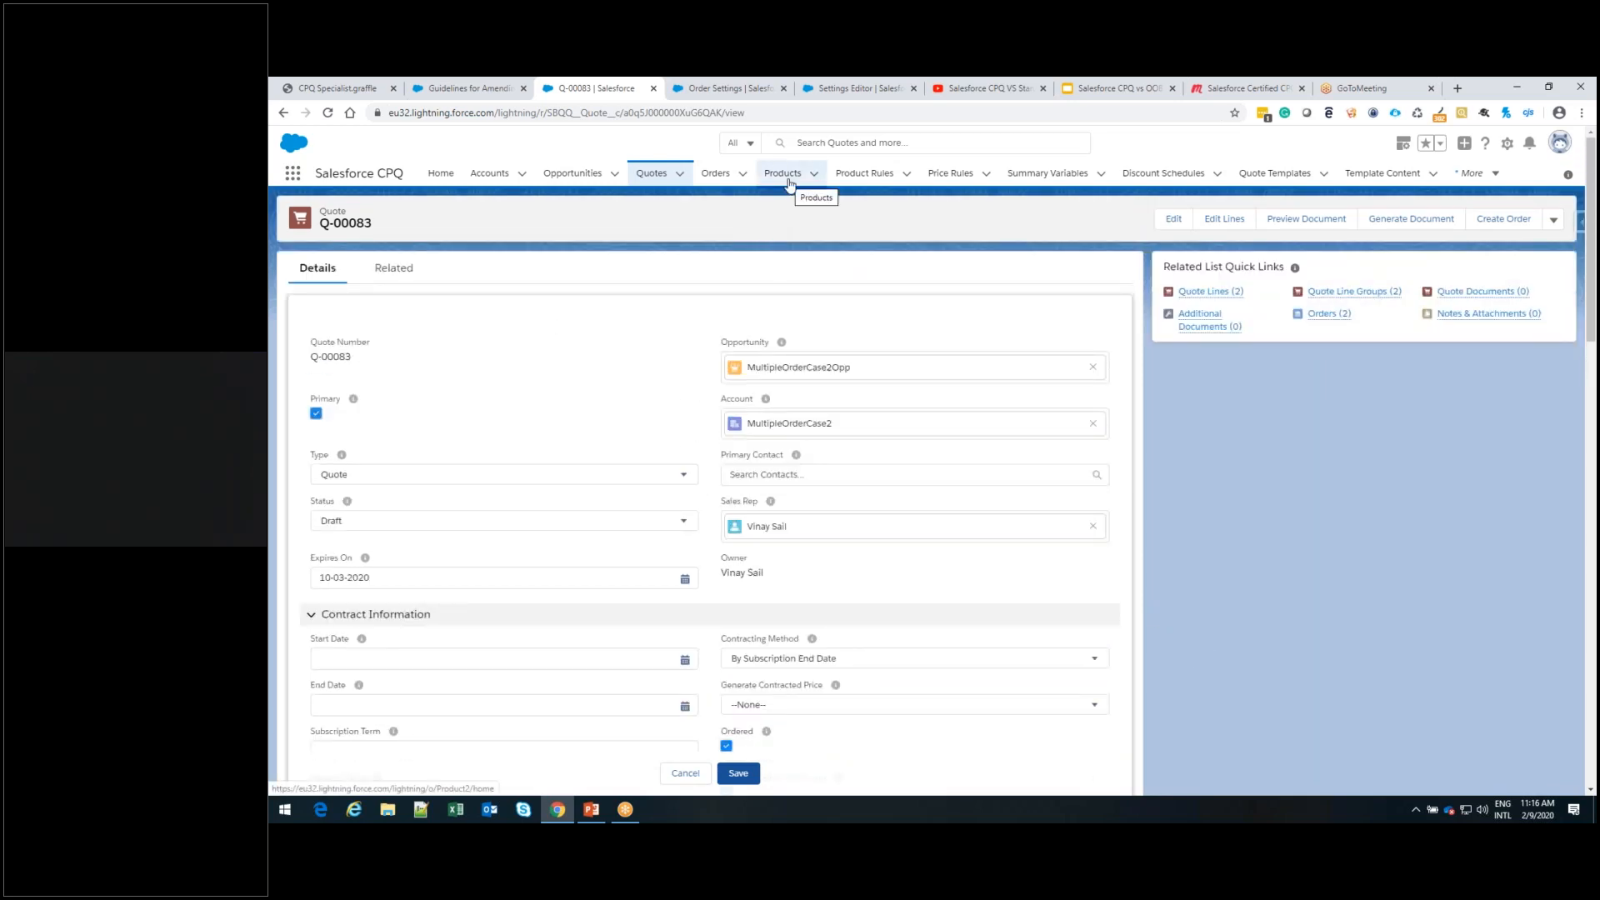
Open the activated MultipleOrderCase2 order's details and view the values available for its Contracting Method
click(716, 175)
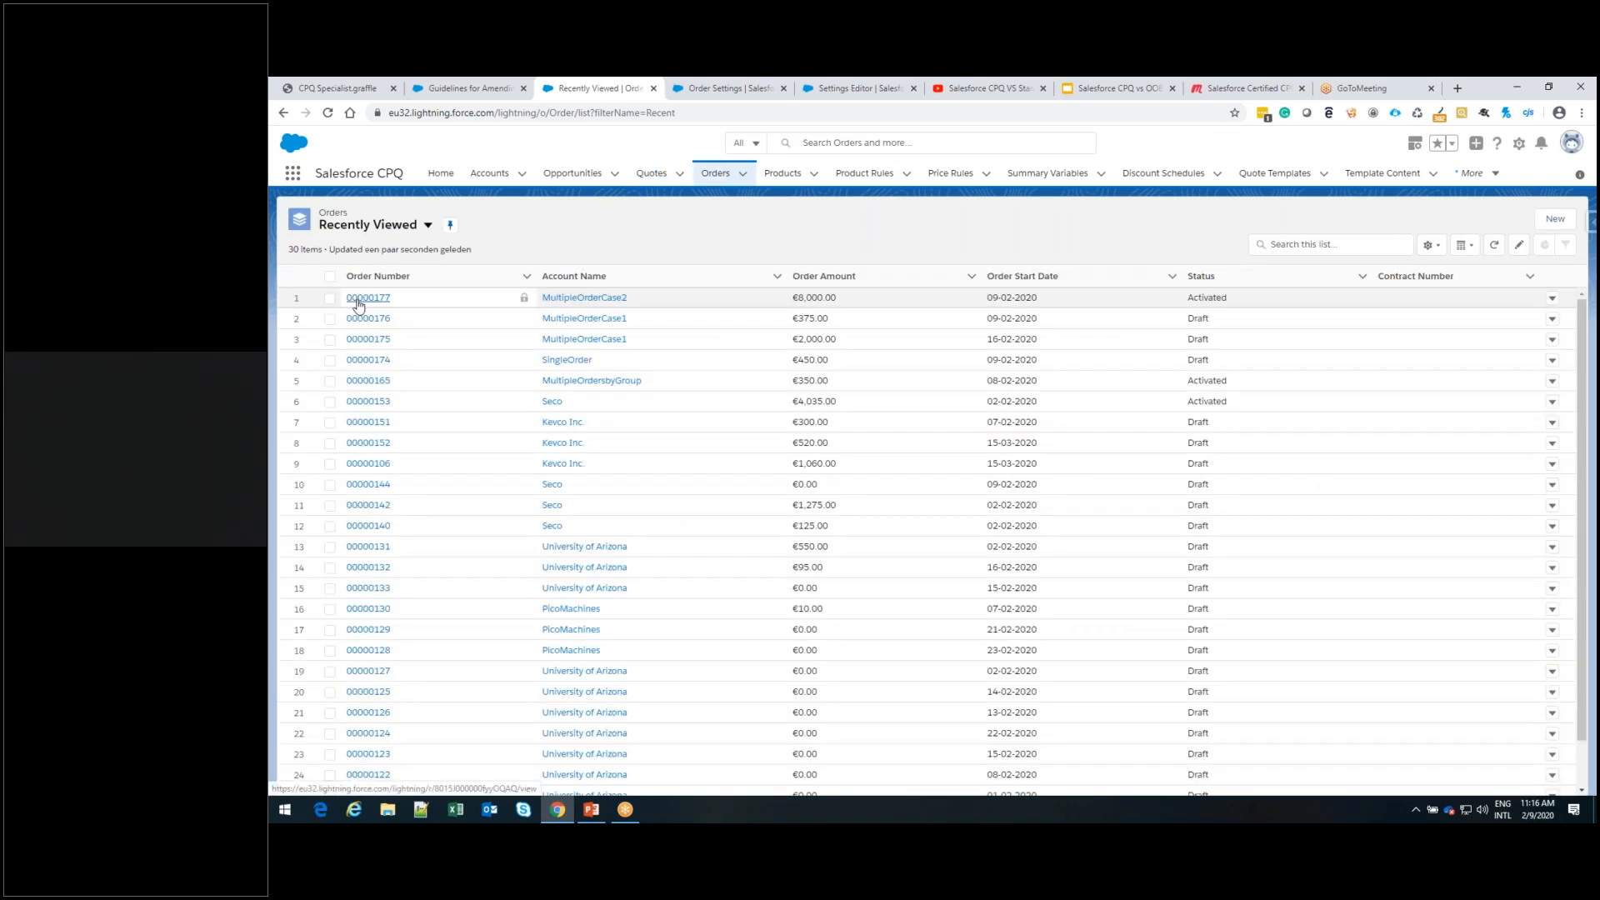
click(381, 324)
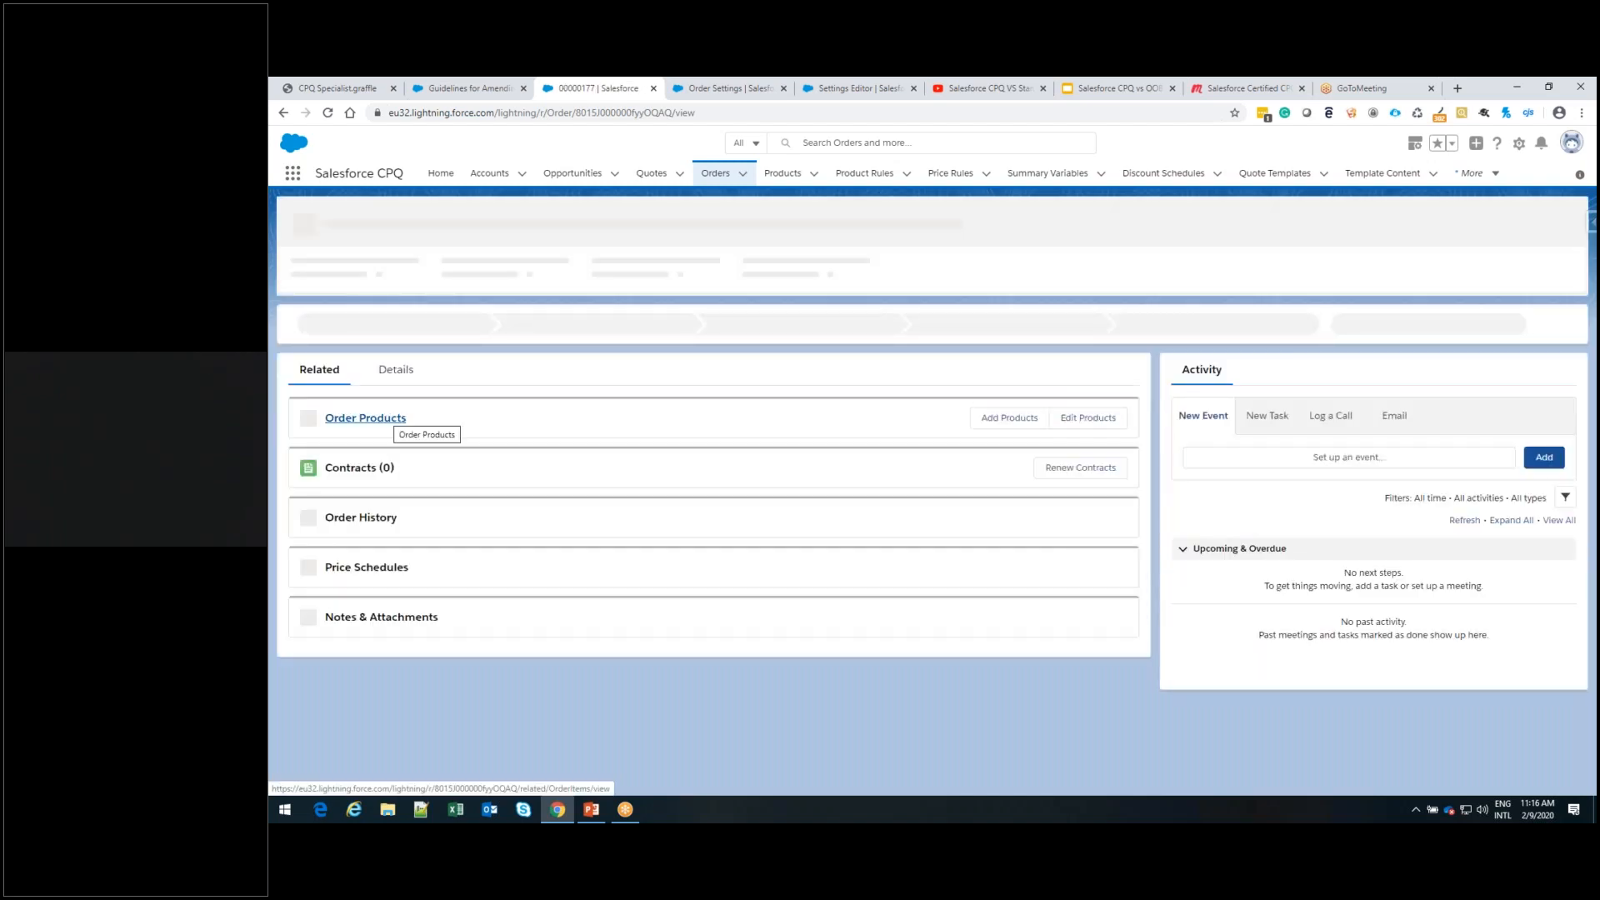
click(413, 390)
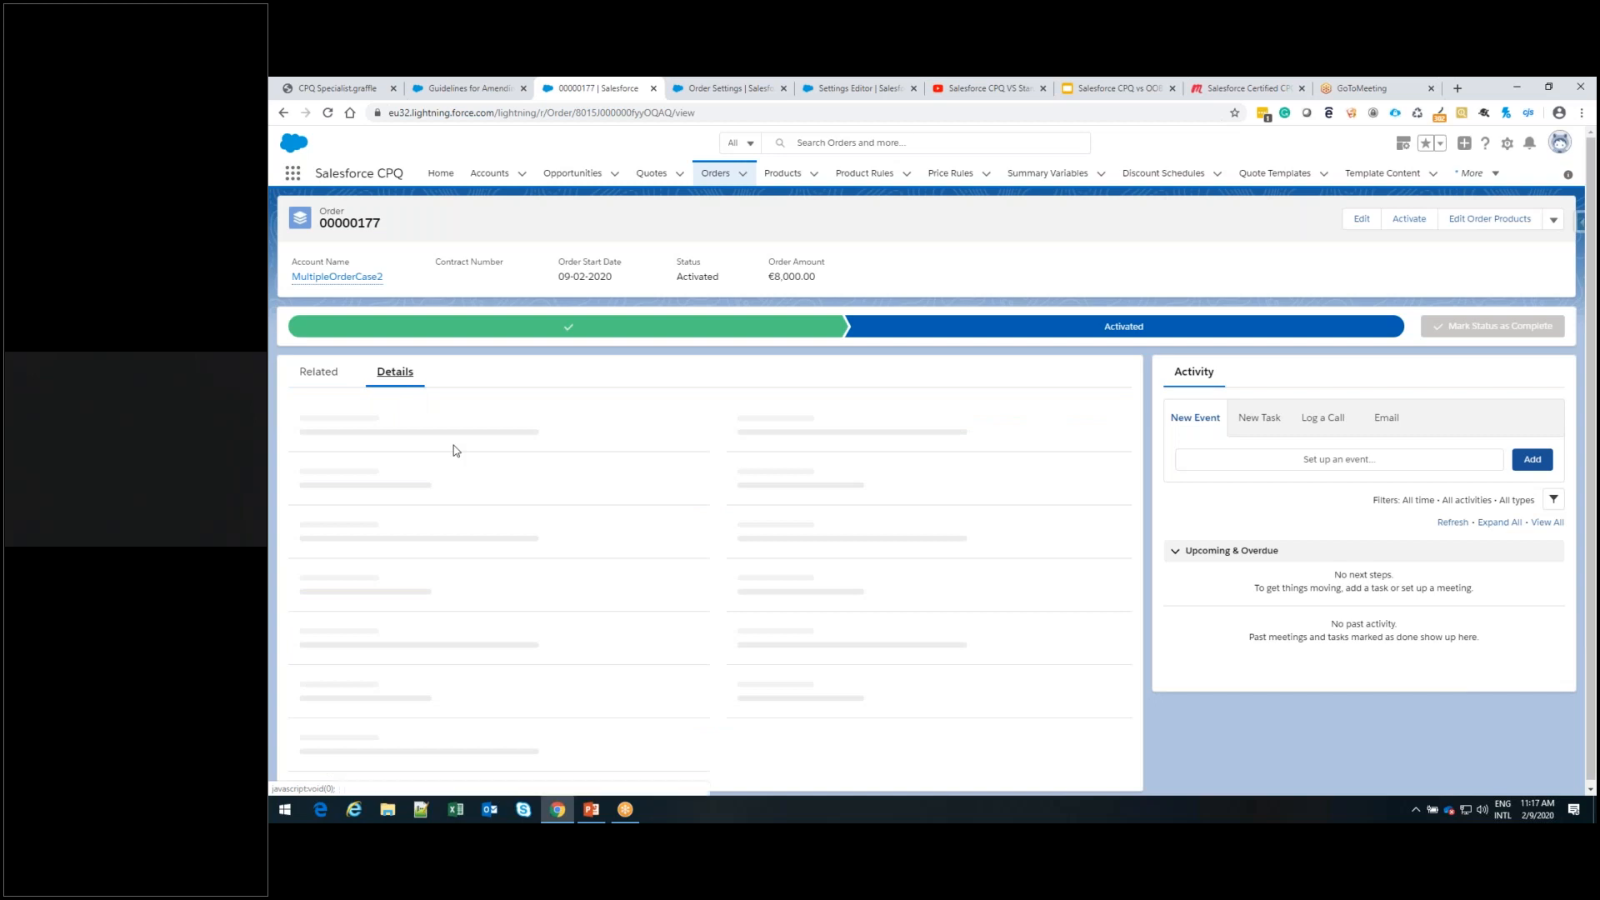
scroll(453, 445, down, 2)
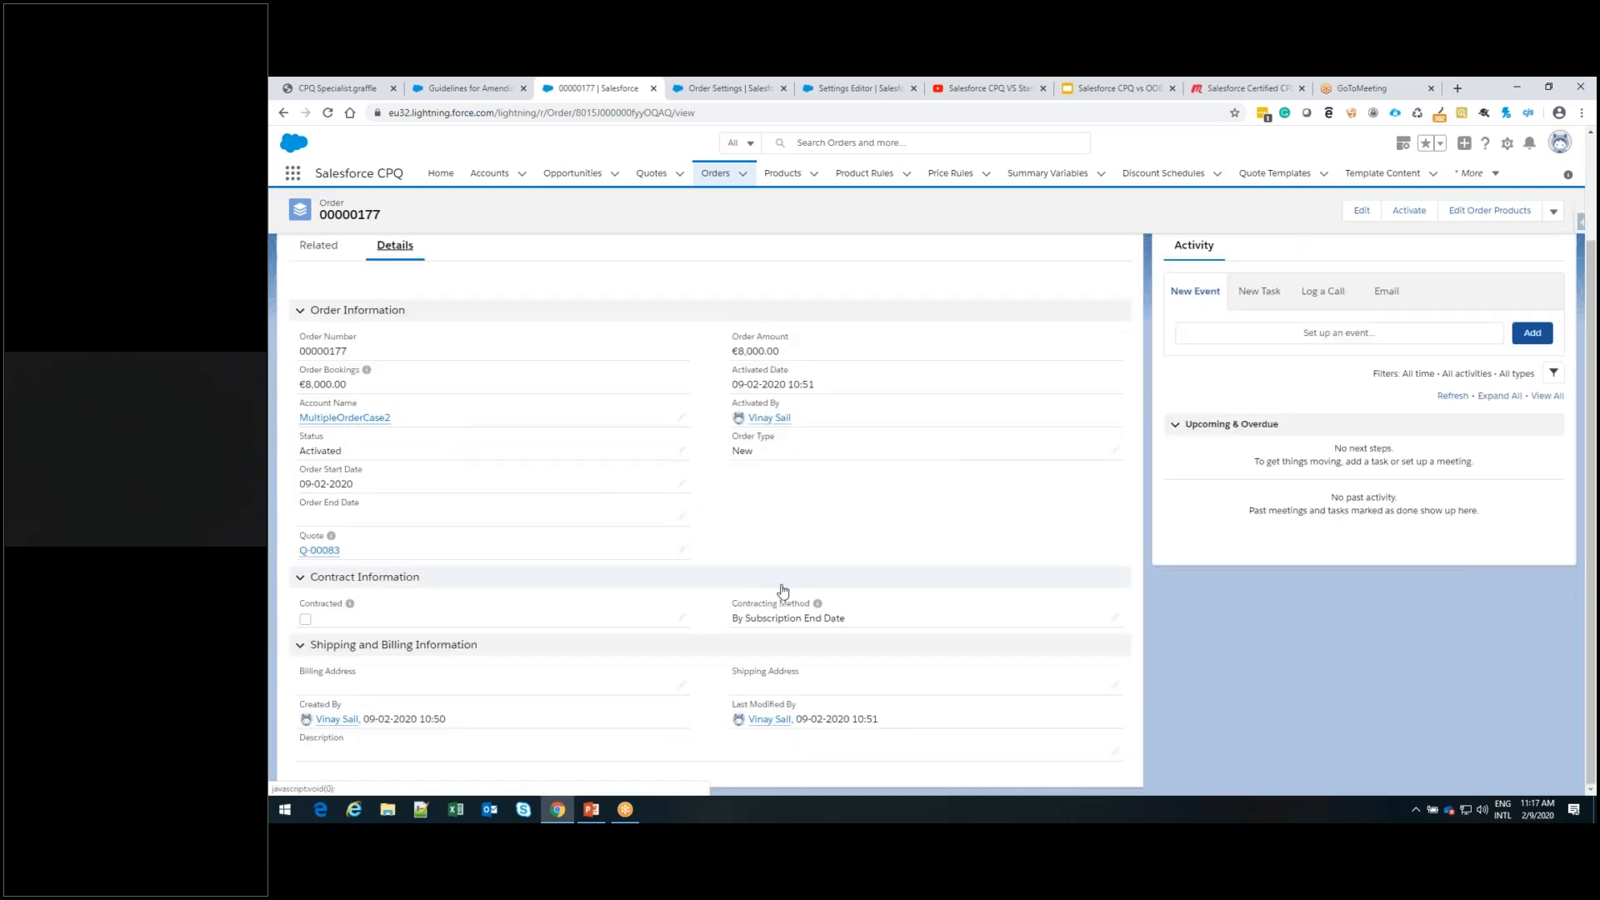
click(1117, 624)
click(1102, 625)
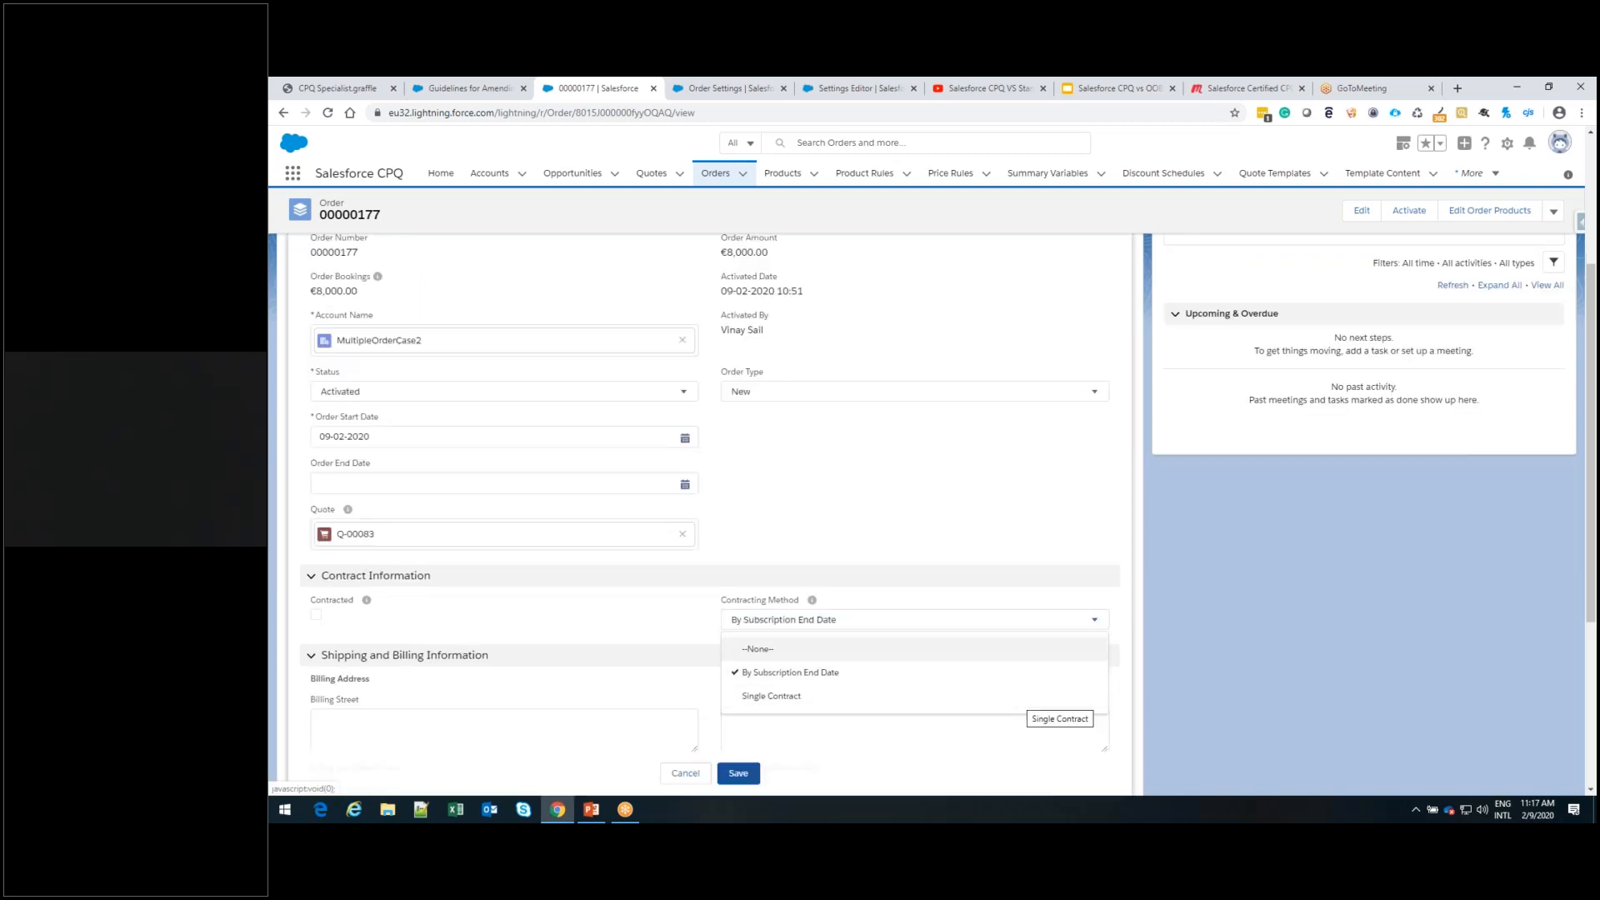
click(1250, 600)
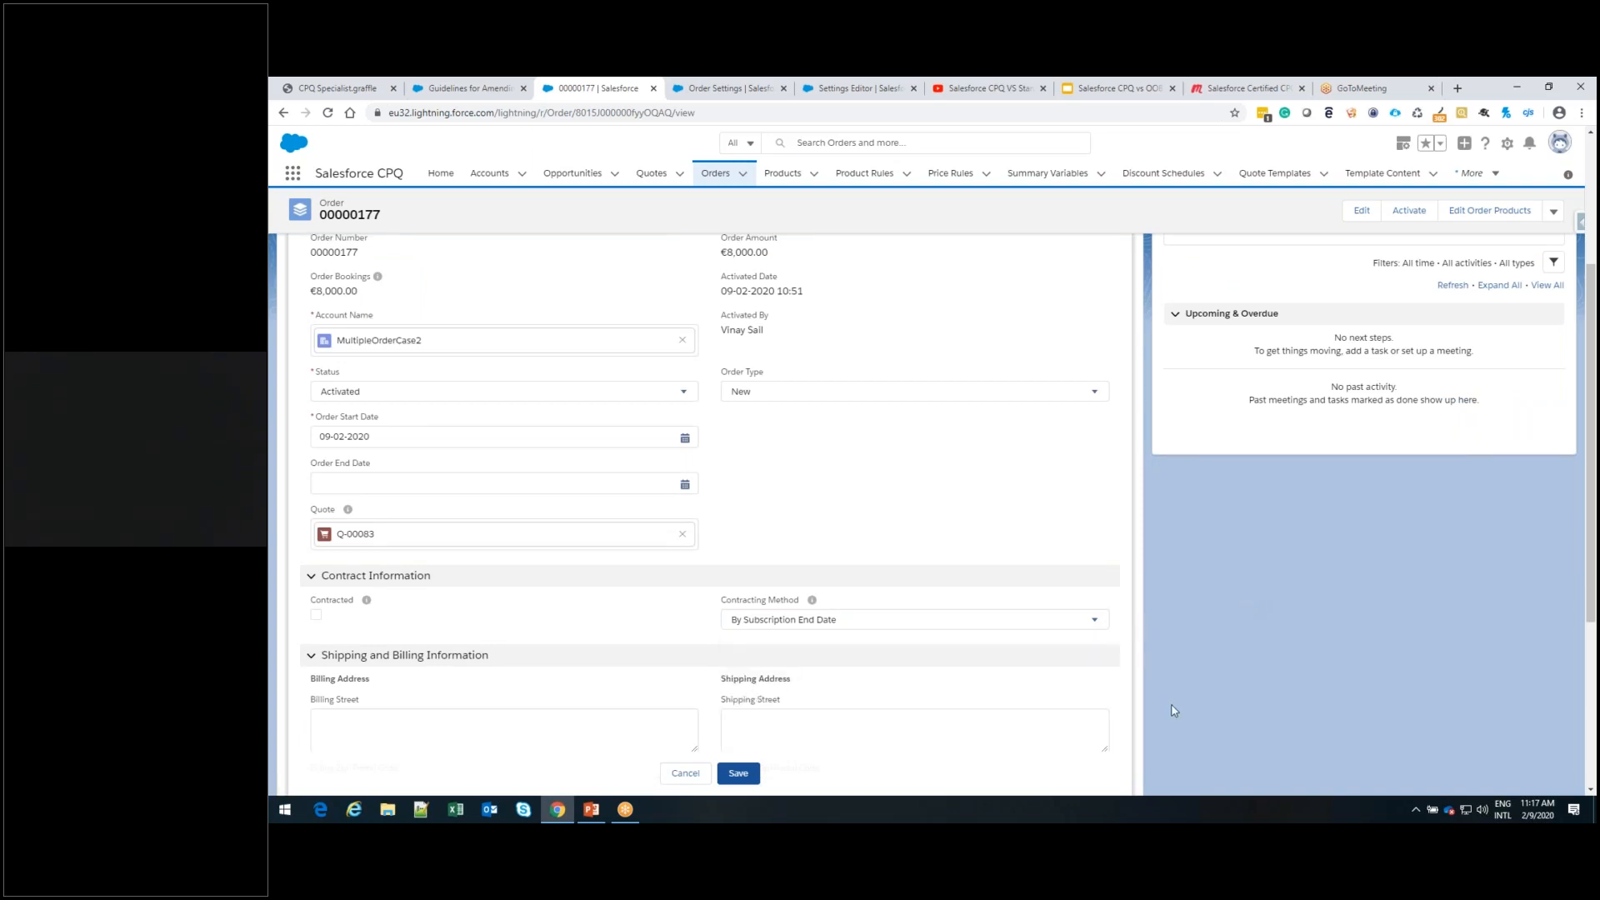
scroll(1174, 711, up, 3)
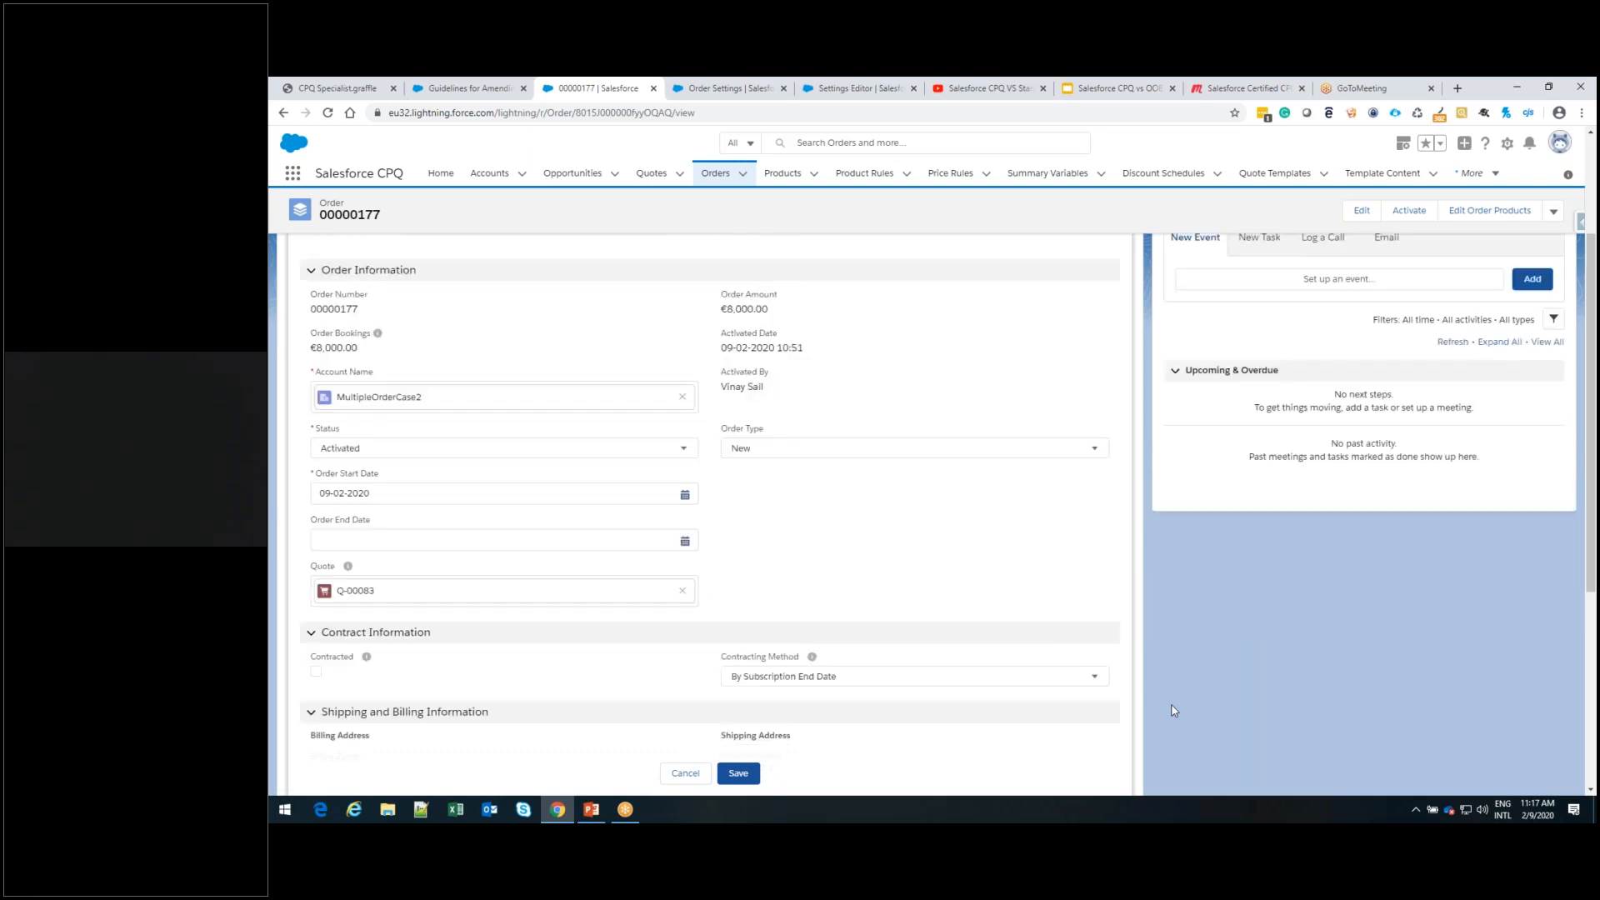
Open the CPU 1.1GHz m3 product and examine its CPQ settings, including Asset Conversion in the Salesforce CPQ Workflow section
click(782, 181)
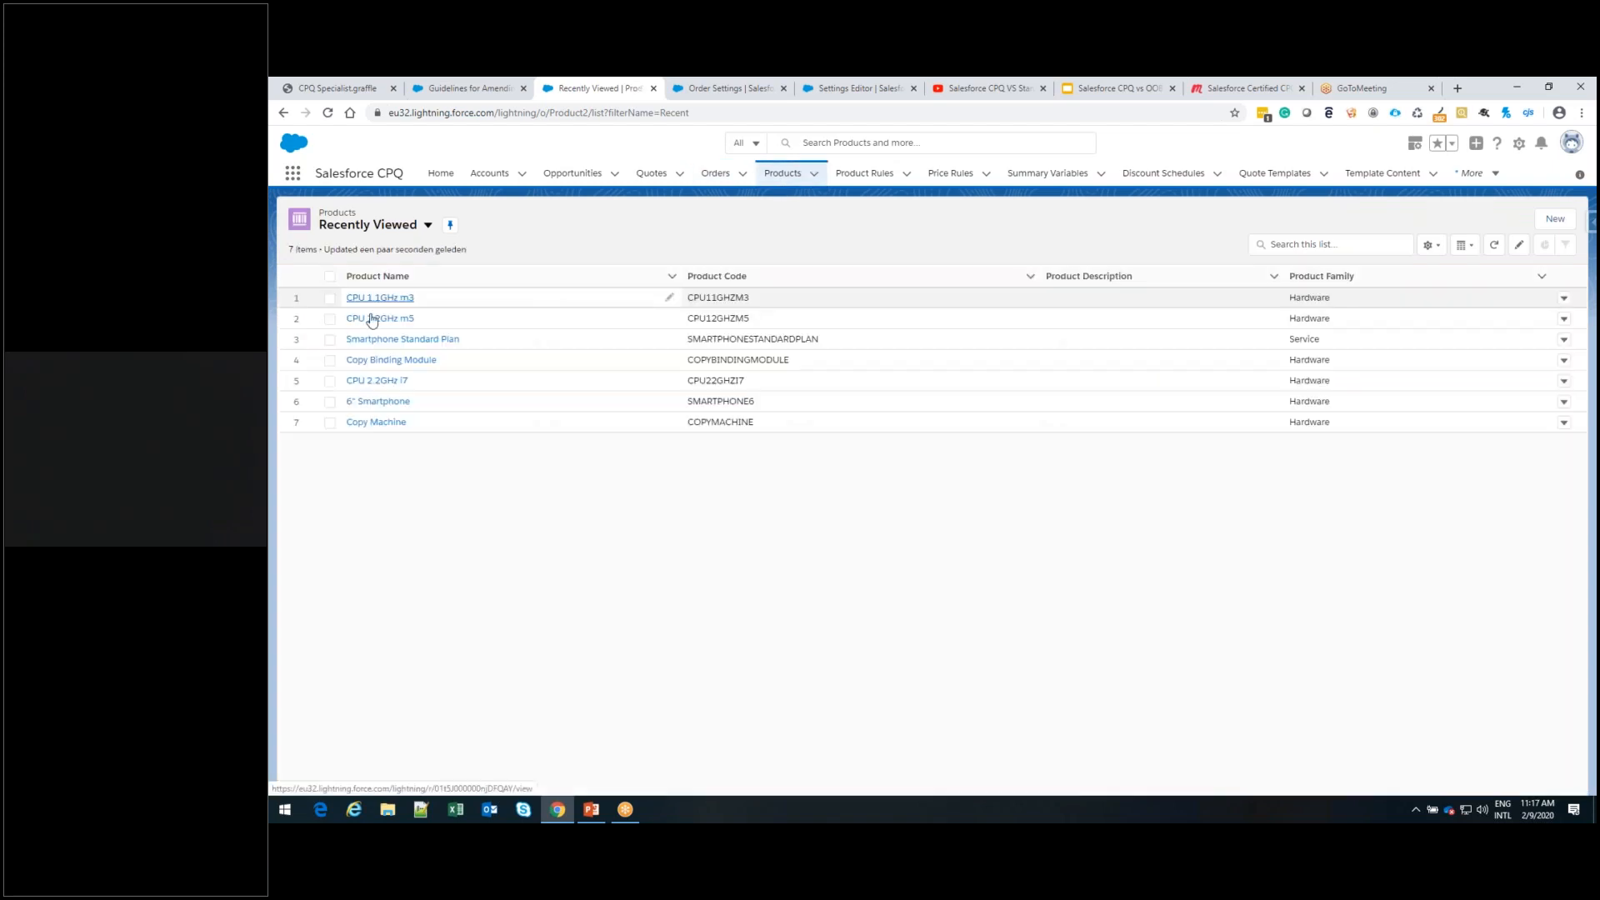
click(360, 297)
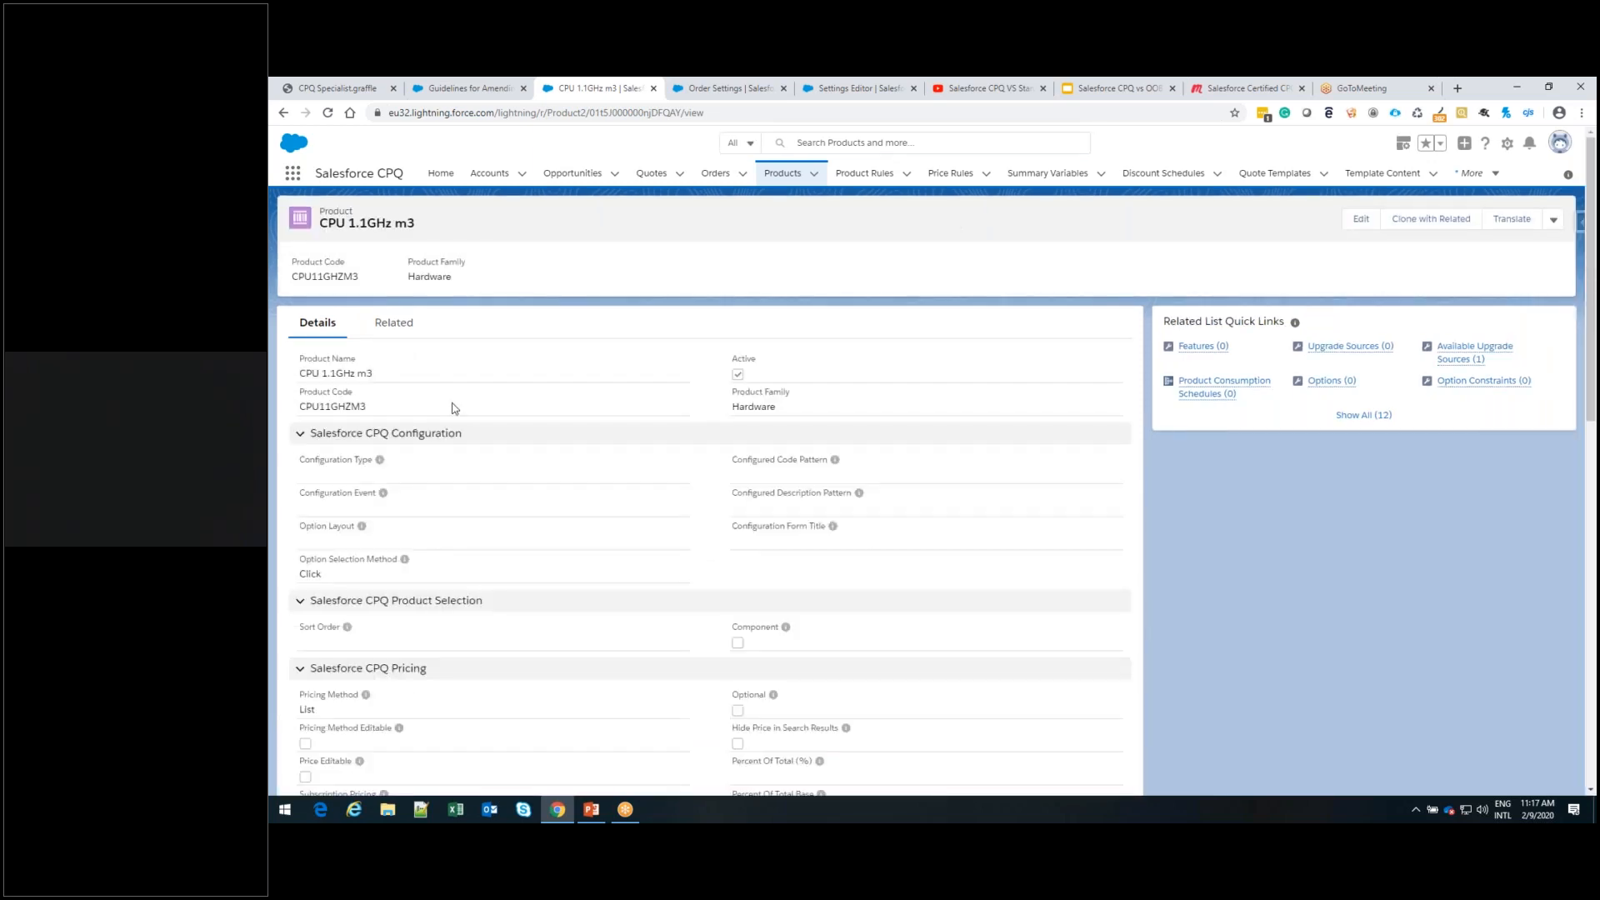
scroll(455, 408, down, 2)
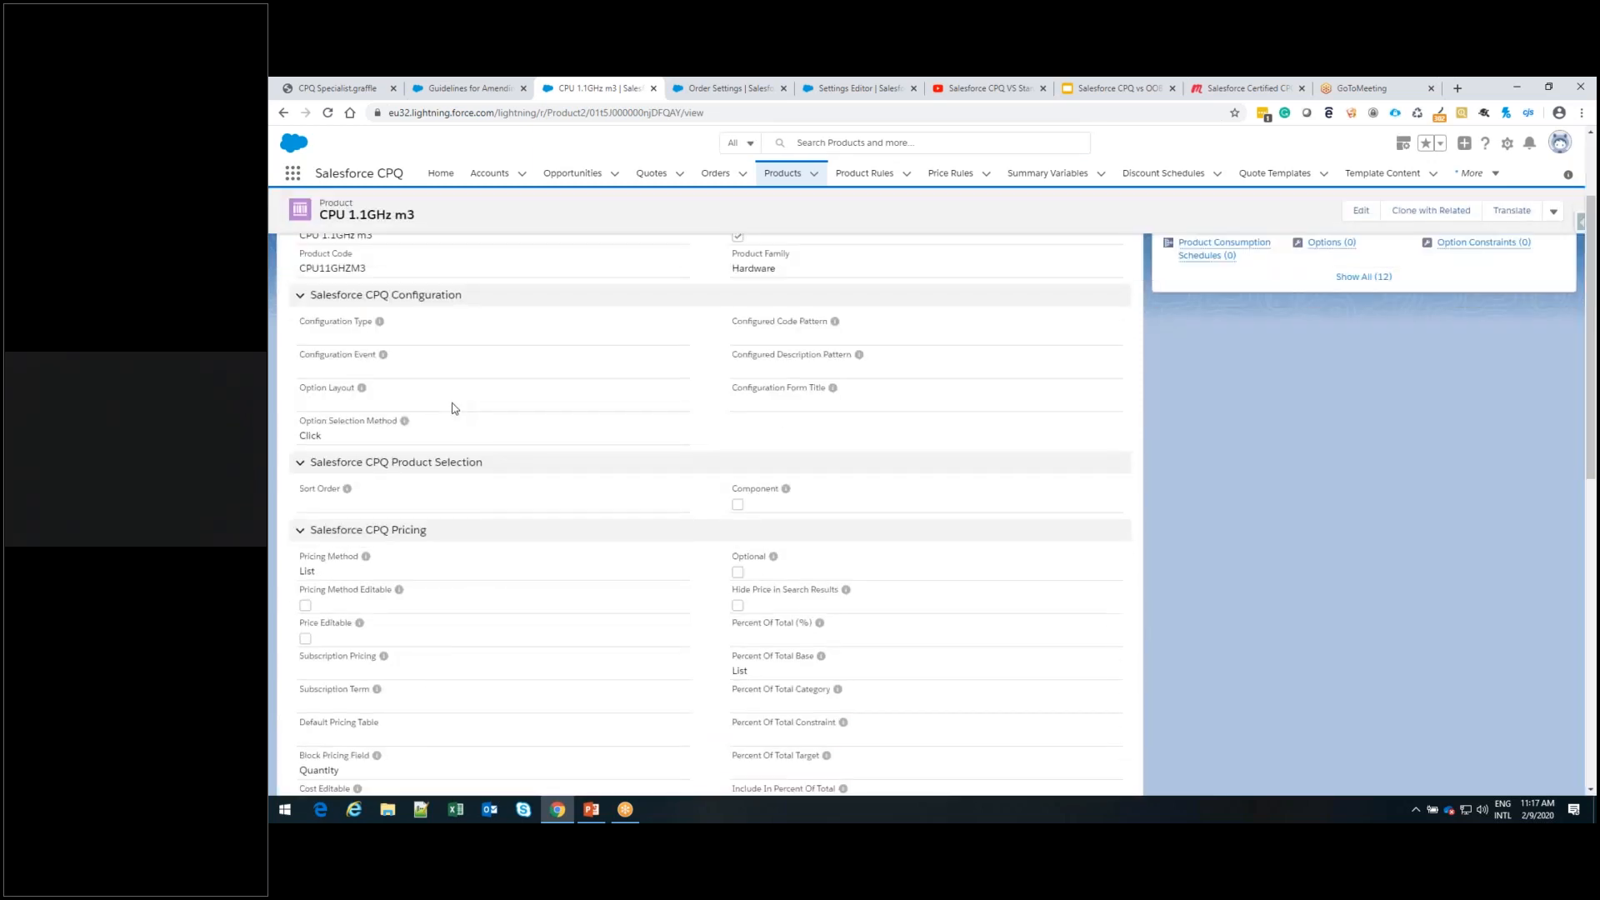
scroll(455, 408, down, 2)
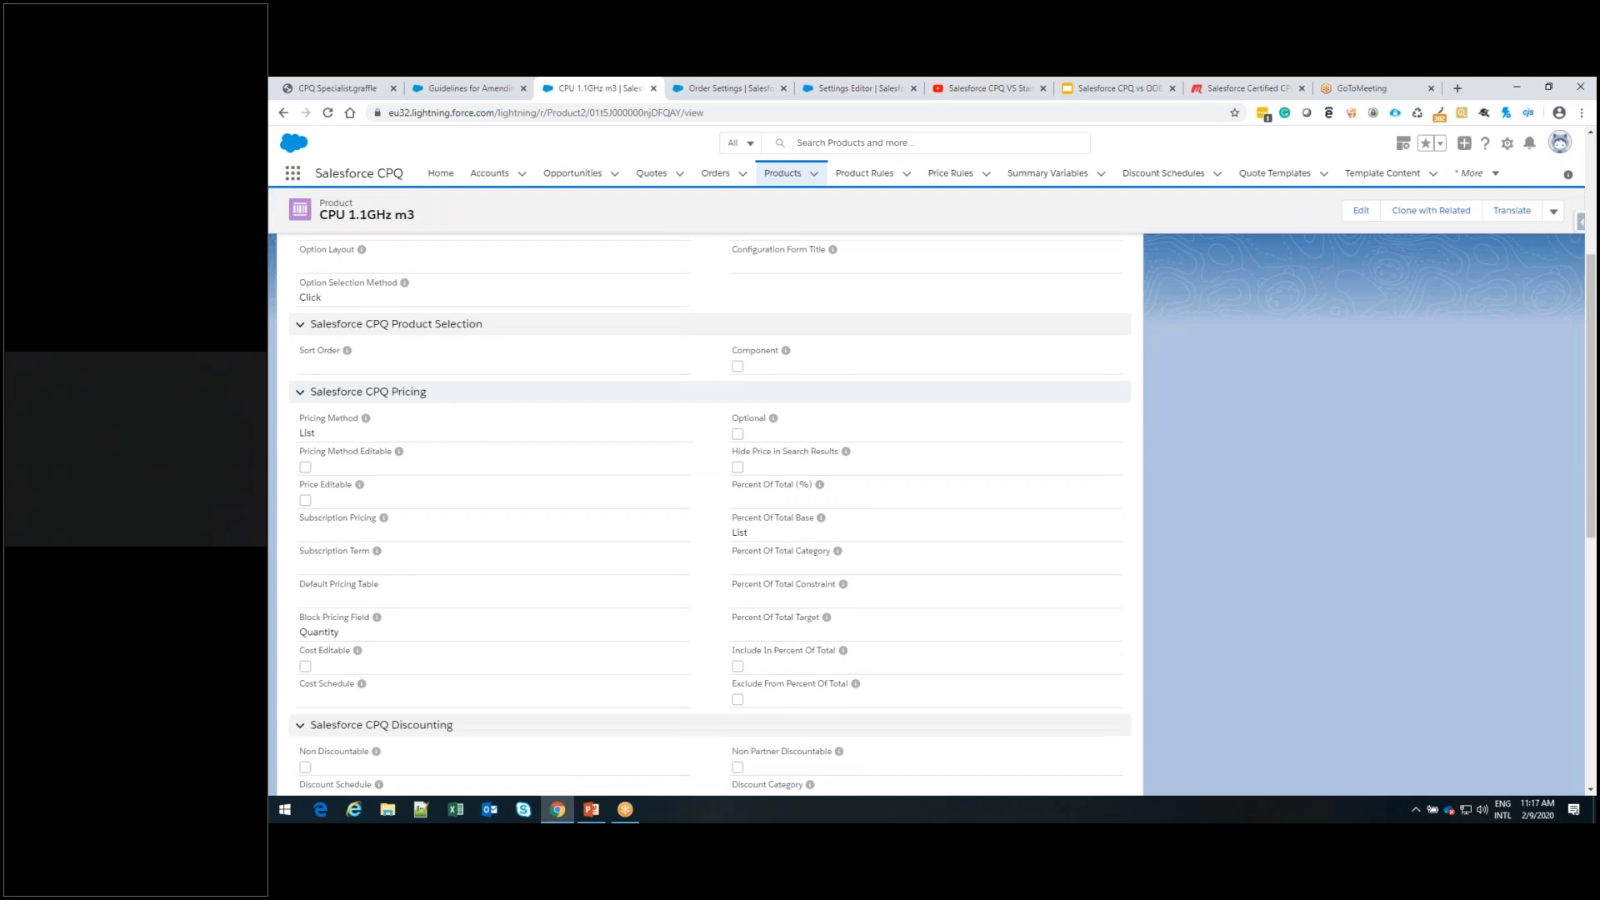
scroll(455, 408, down, 5)
scroll(455, 407, down, 4)
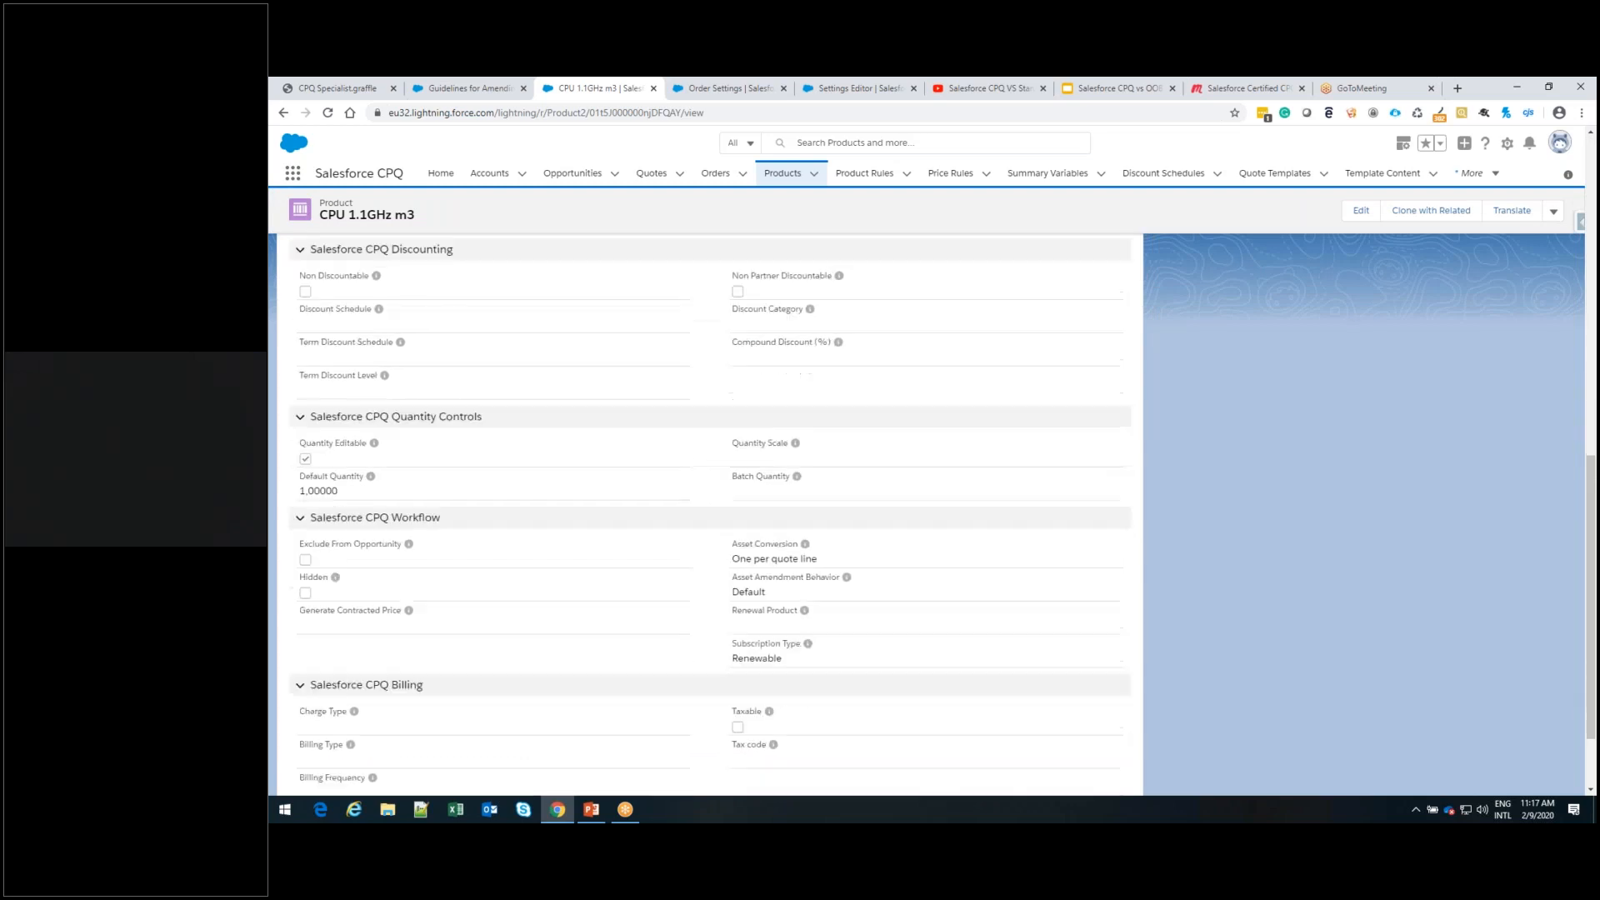
scroll(455, 408, up, 3)
scroll(710, 514, up, 7)
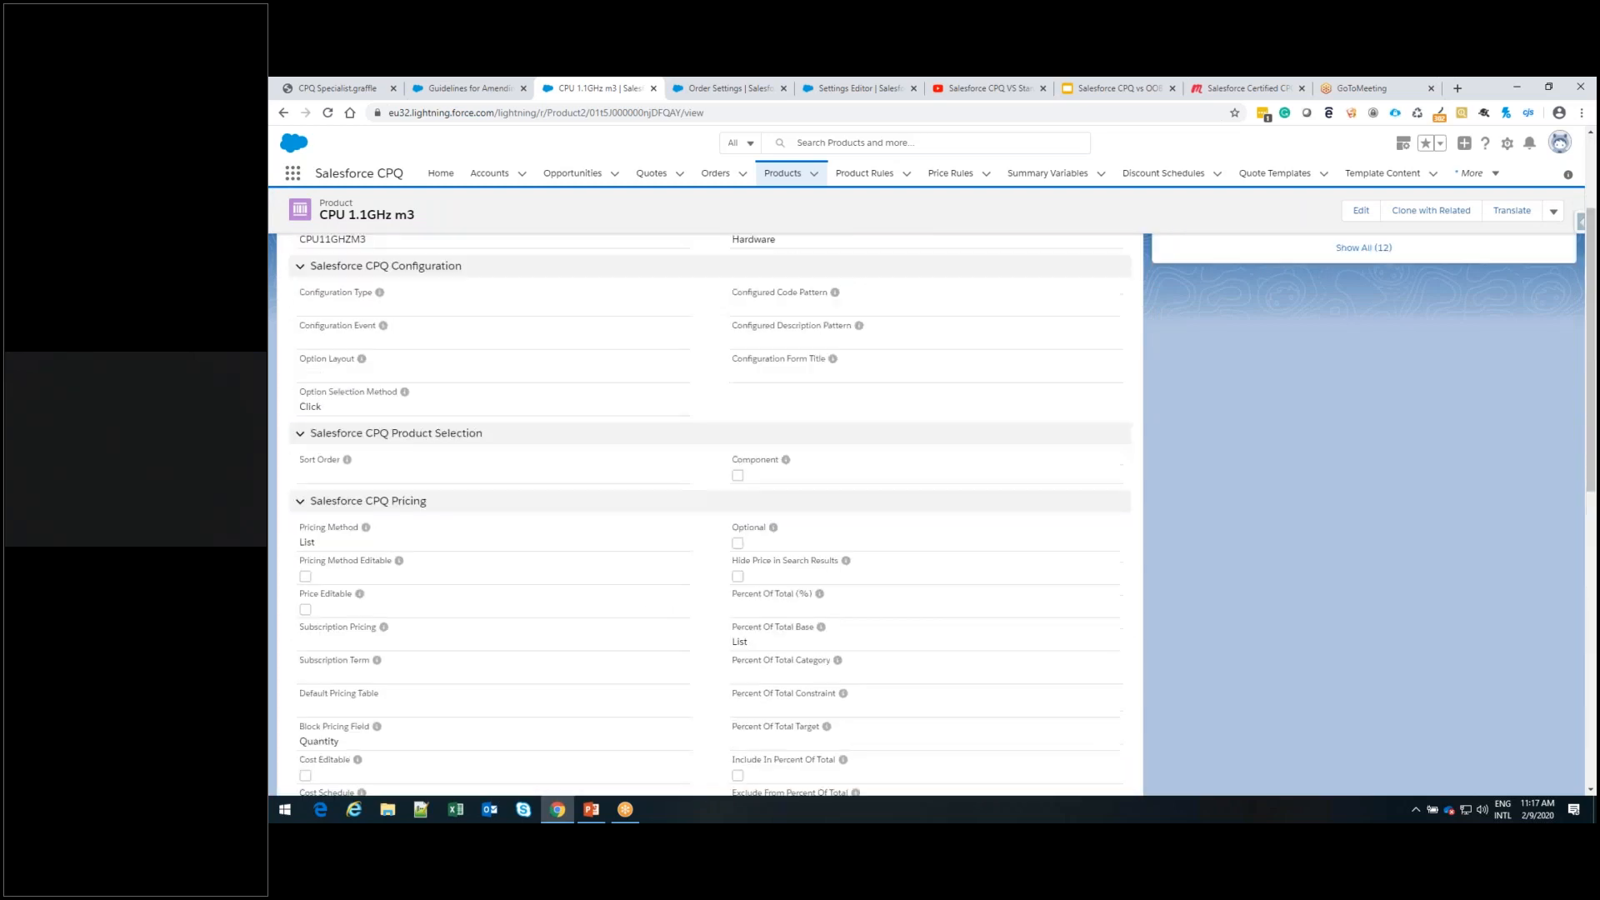
scroll(711, 514, up, 3)
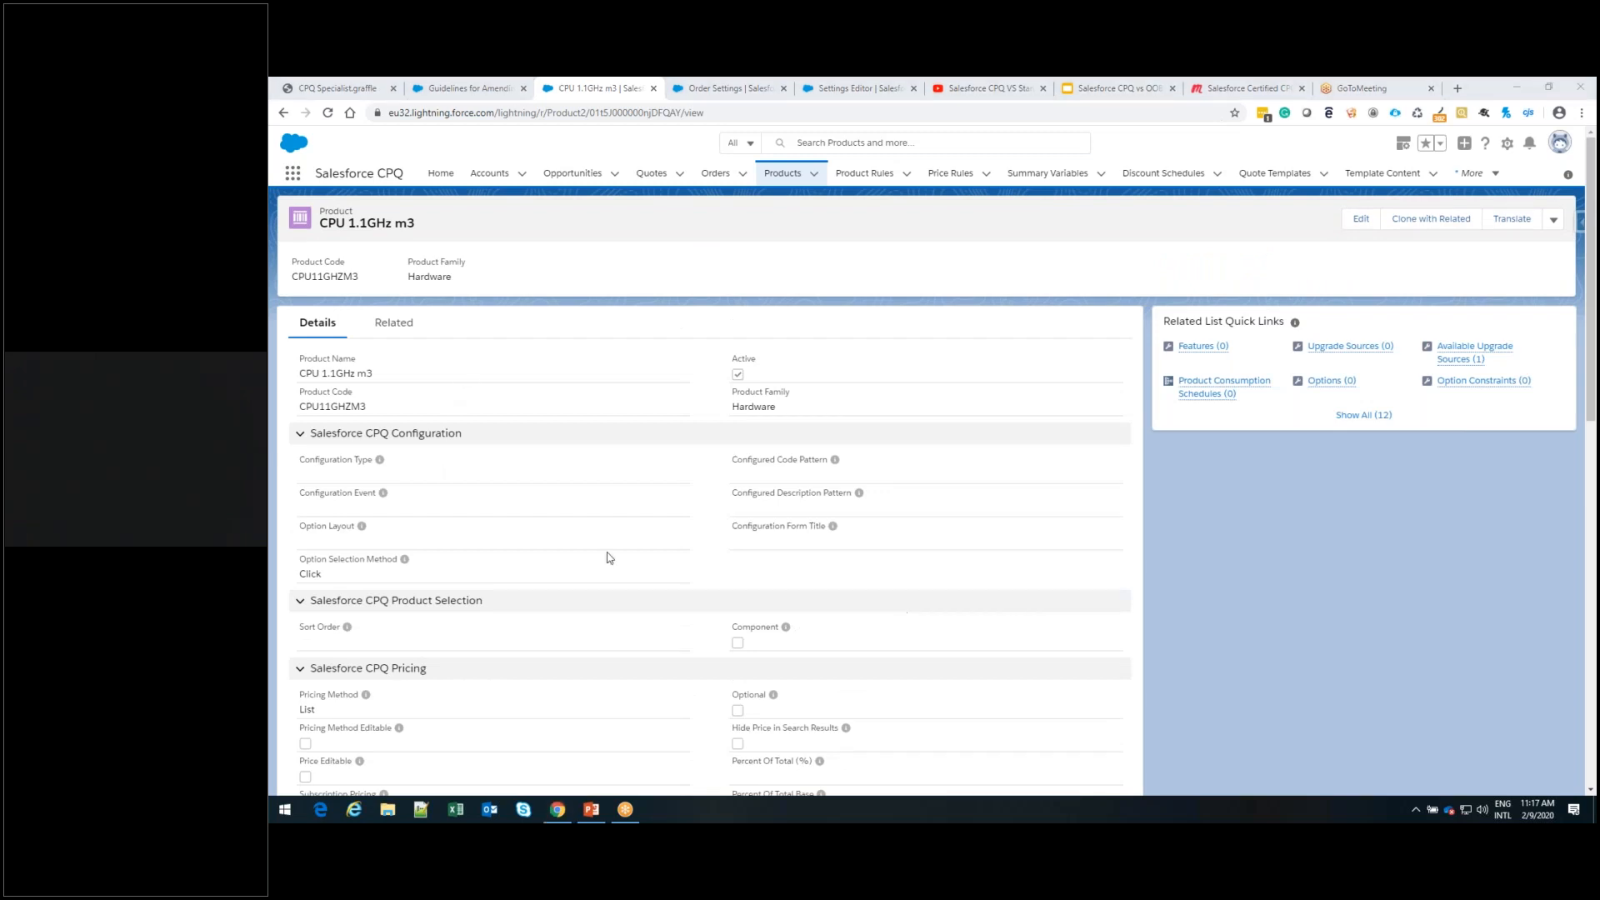
scroll(611, 558, down, 3)
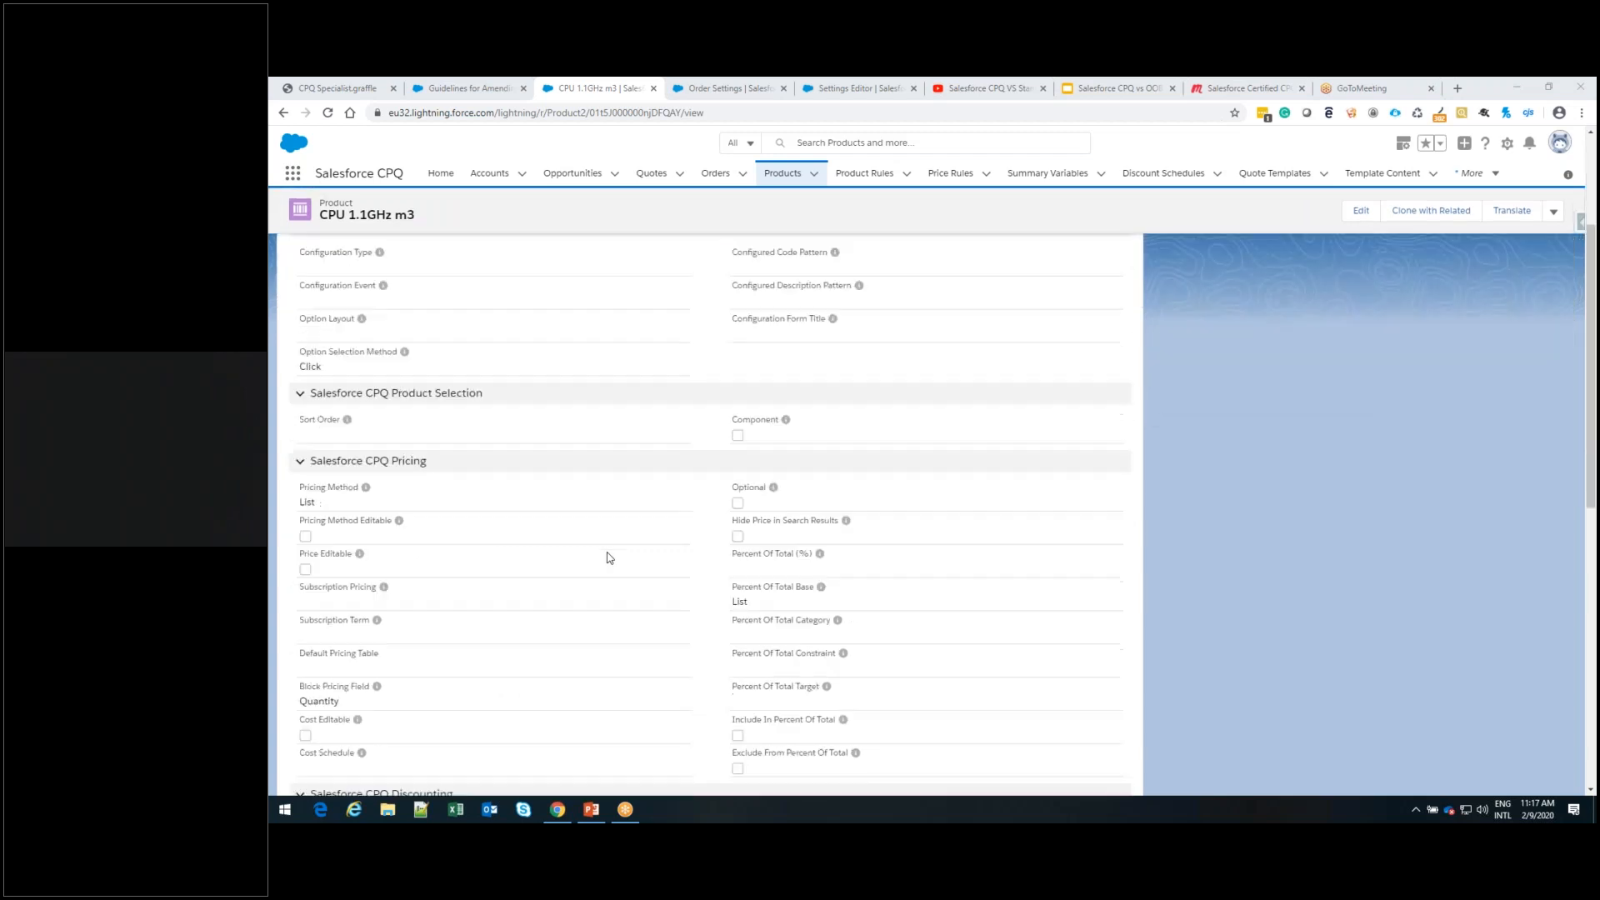
scroll(610, 557, down, 3)
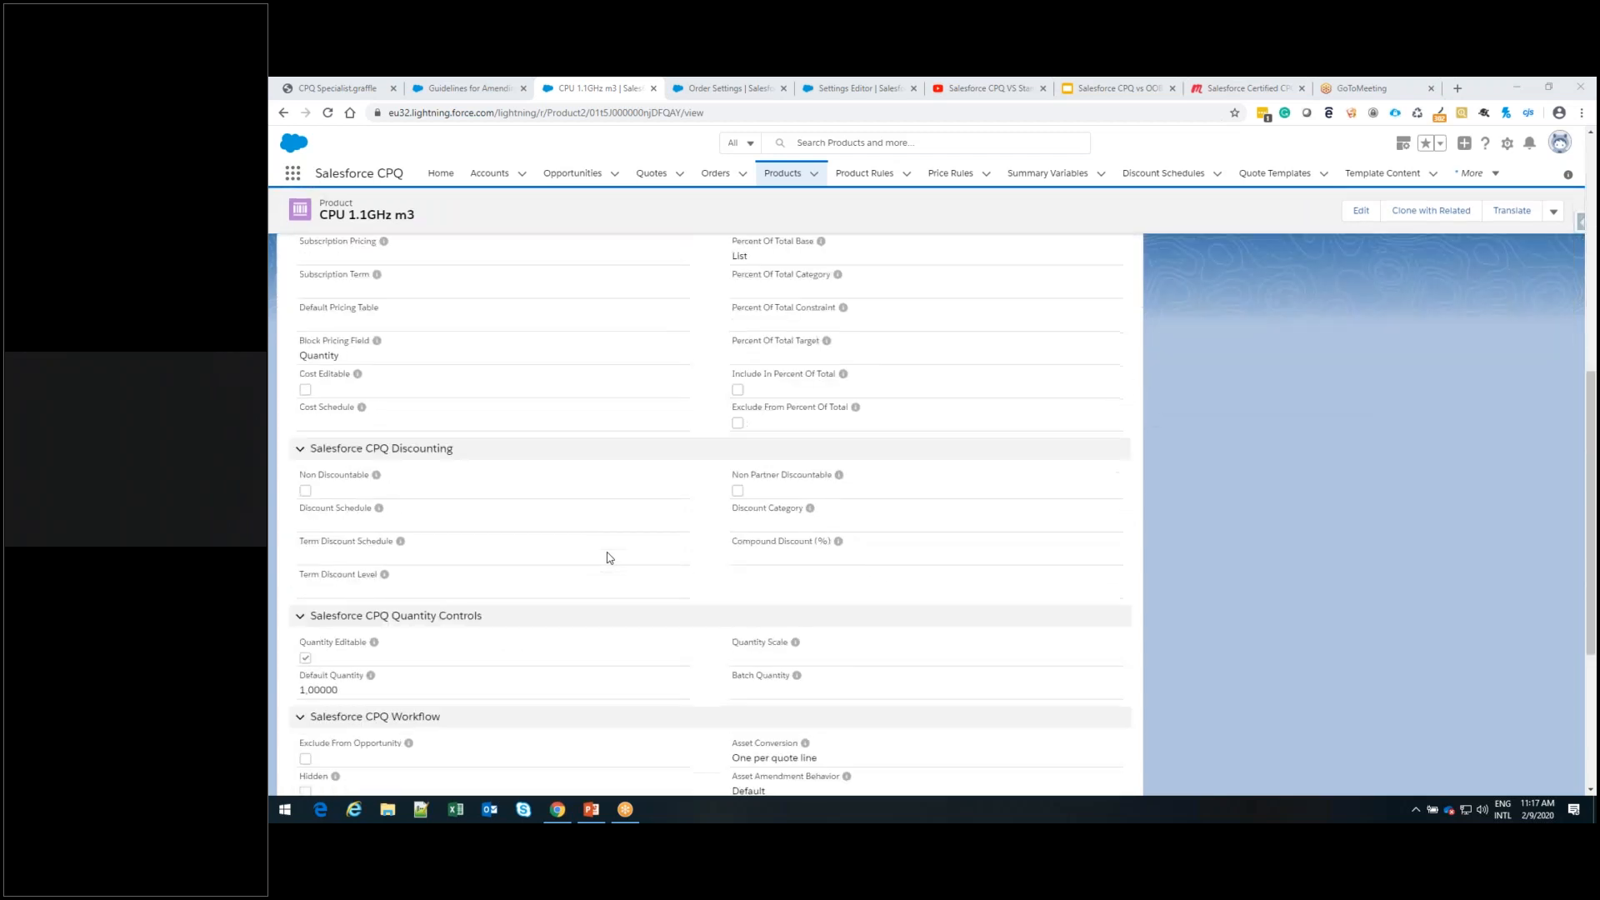
scroll(610, 558, down, 2)
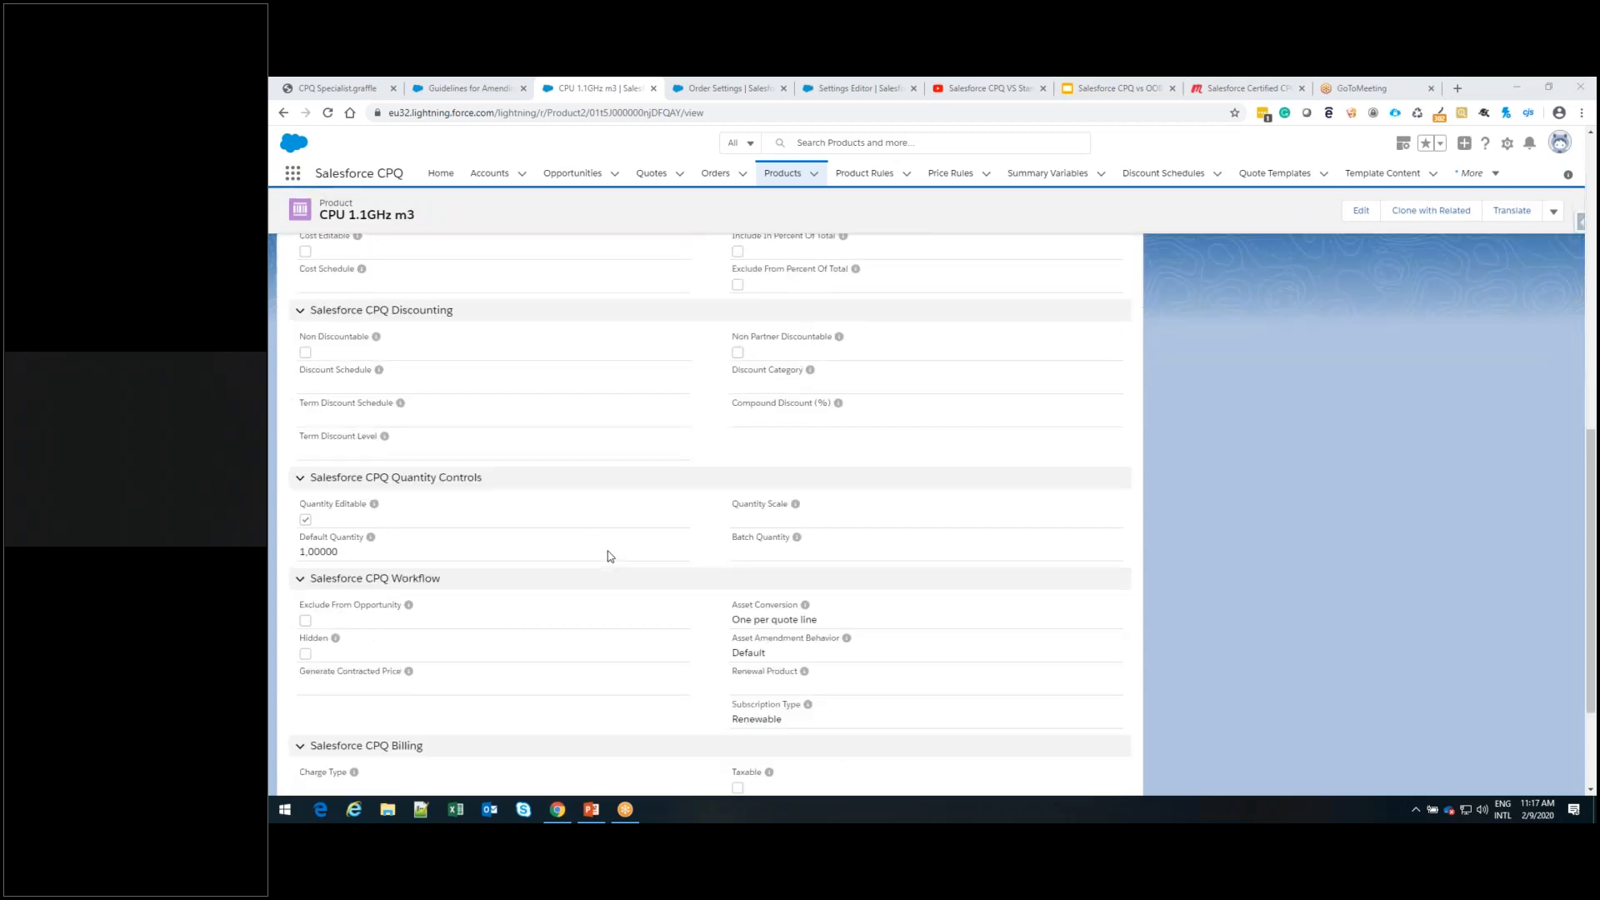
scroll(610, 556, down, 2)
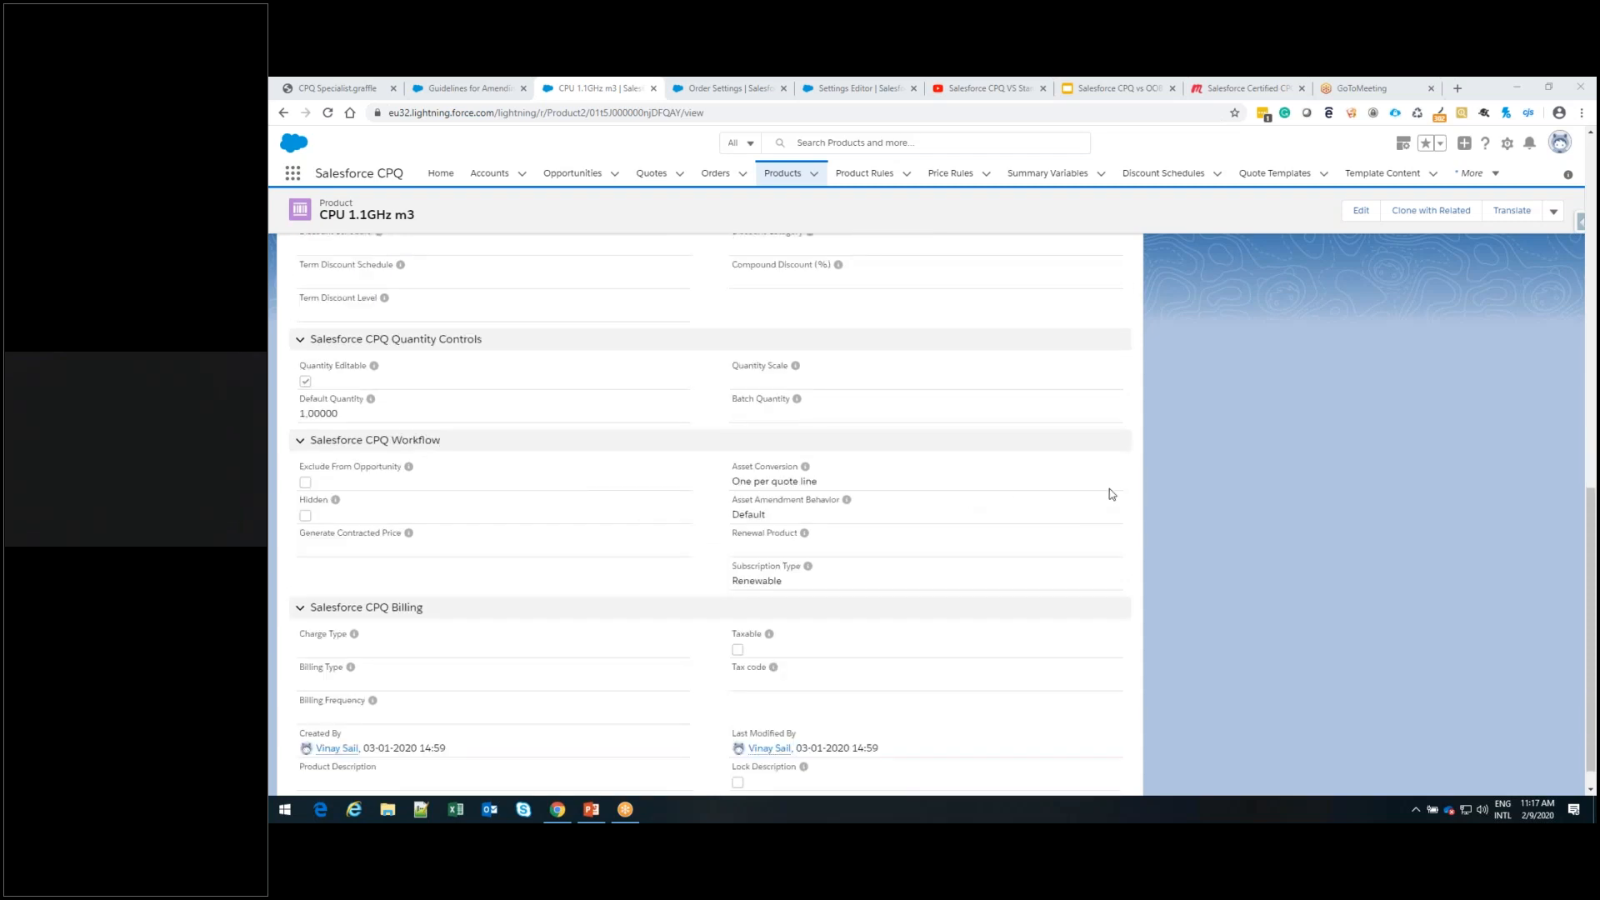
Edit the CPU 1.1GHz m3 product to view its Asset Conversion options, and close the form without saving
click(1043, 482)
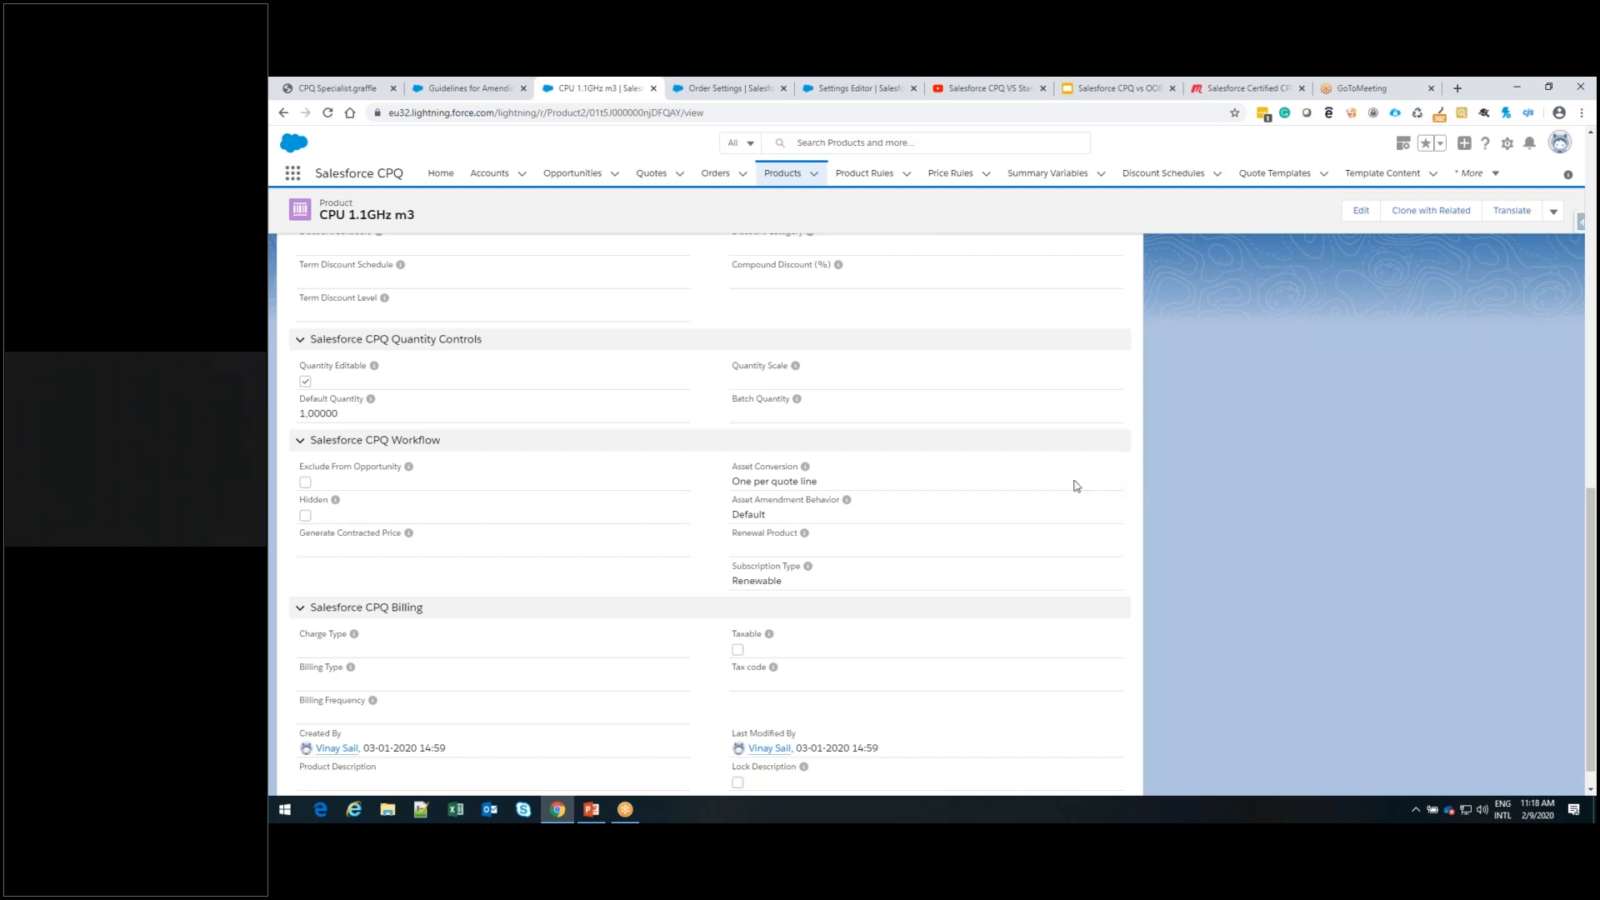
triple_click(799, 483)
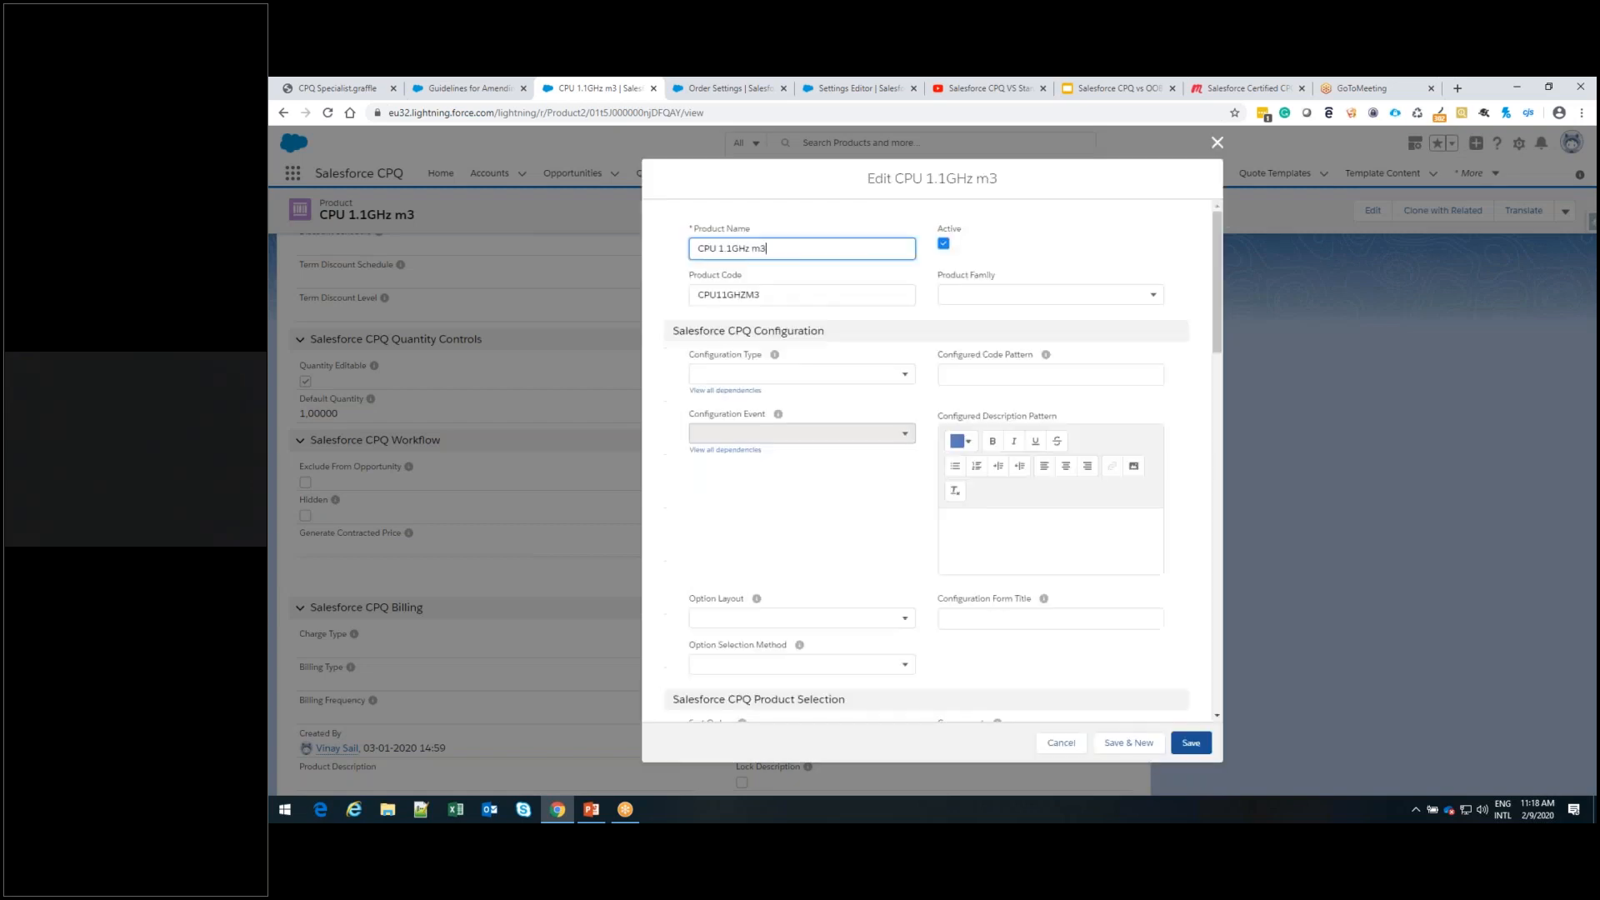
scroll(1045, 558, down, 10)
scroll(1058, 475, down, 3)
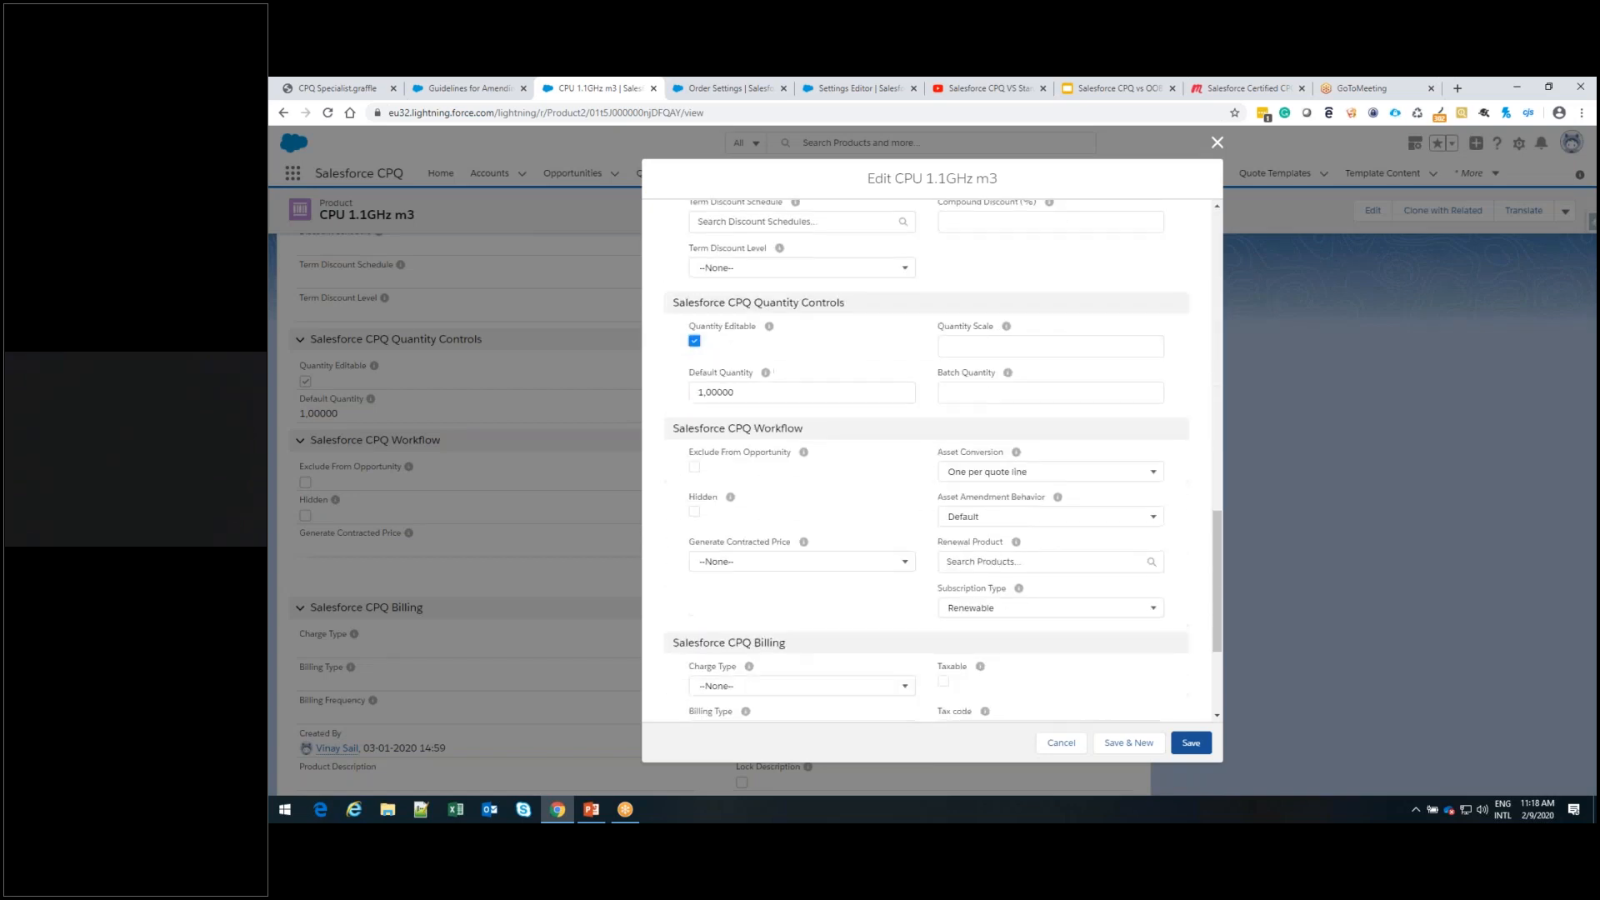
click(1064, 474)
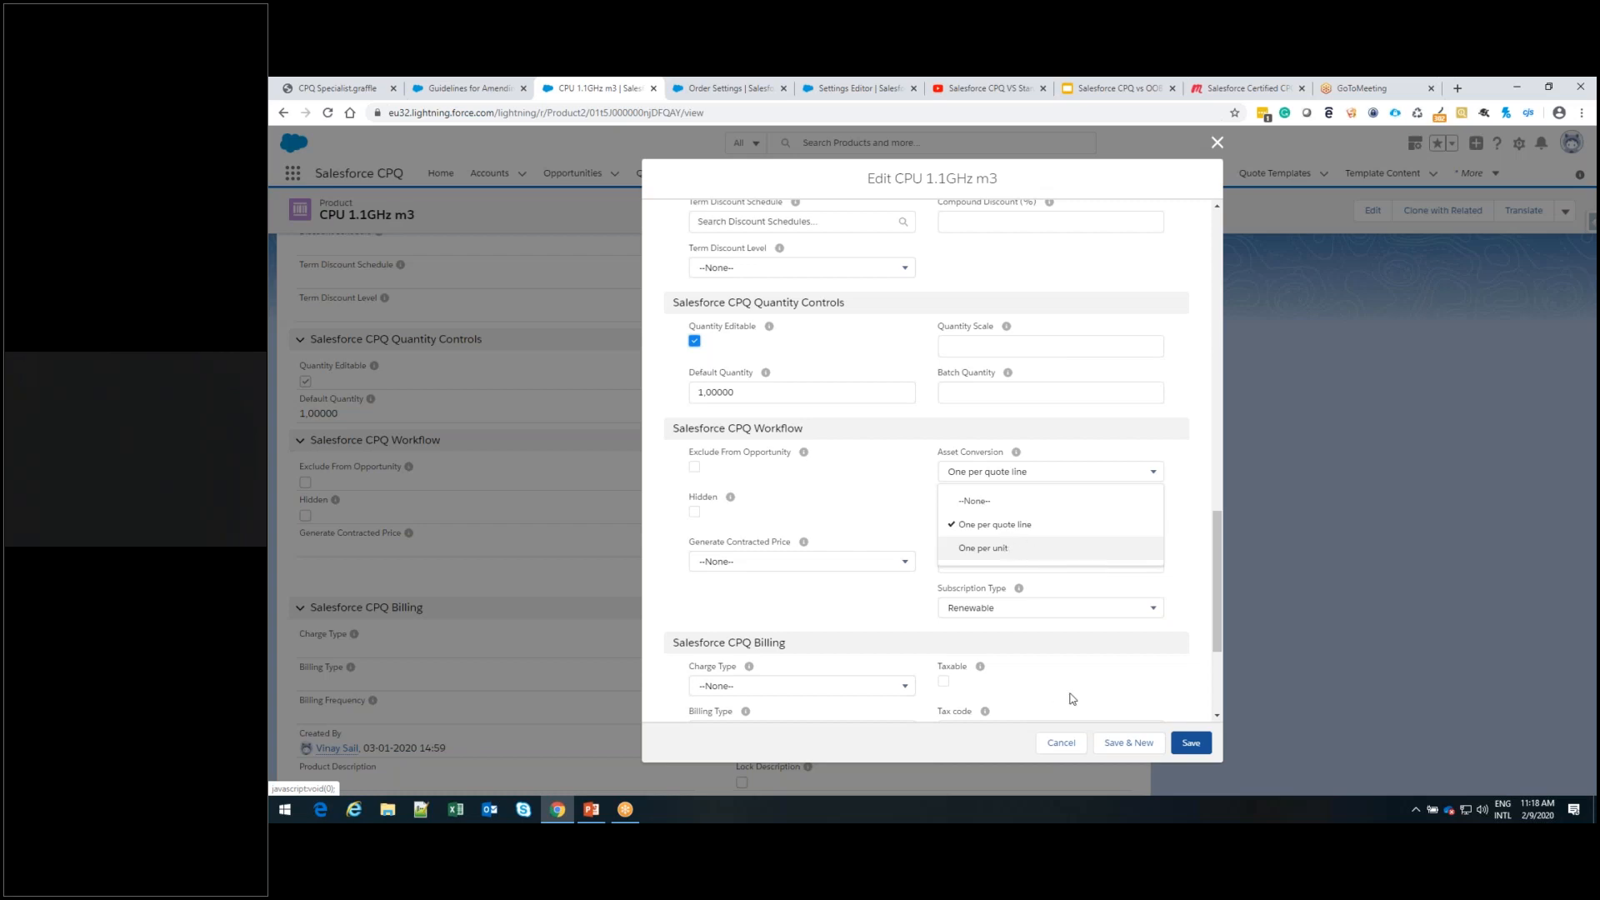
scroll(1110, 614, up, 3)
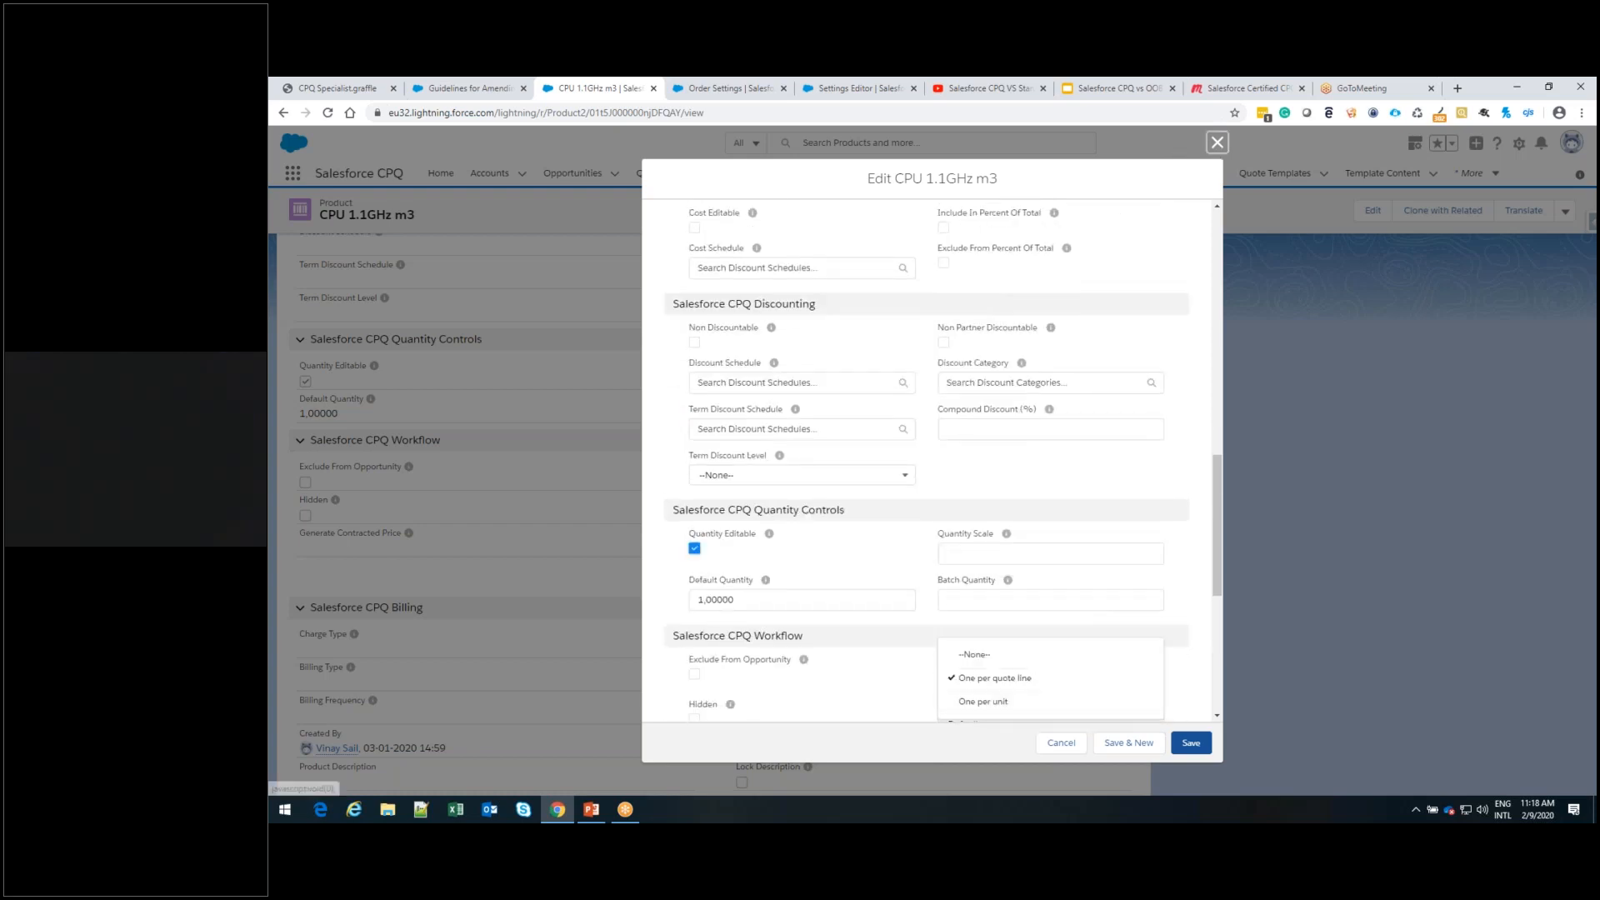
click(1218, 145)
Create and save a new account named MyContract
click(489, 172)
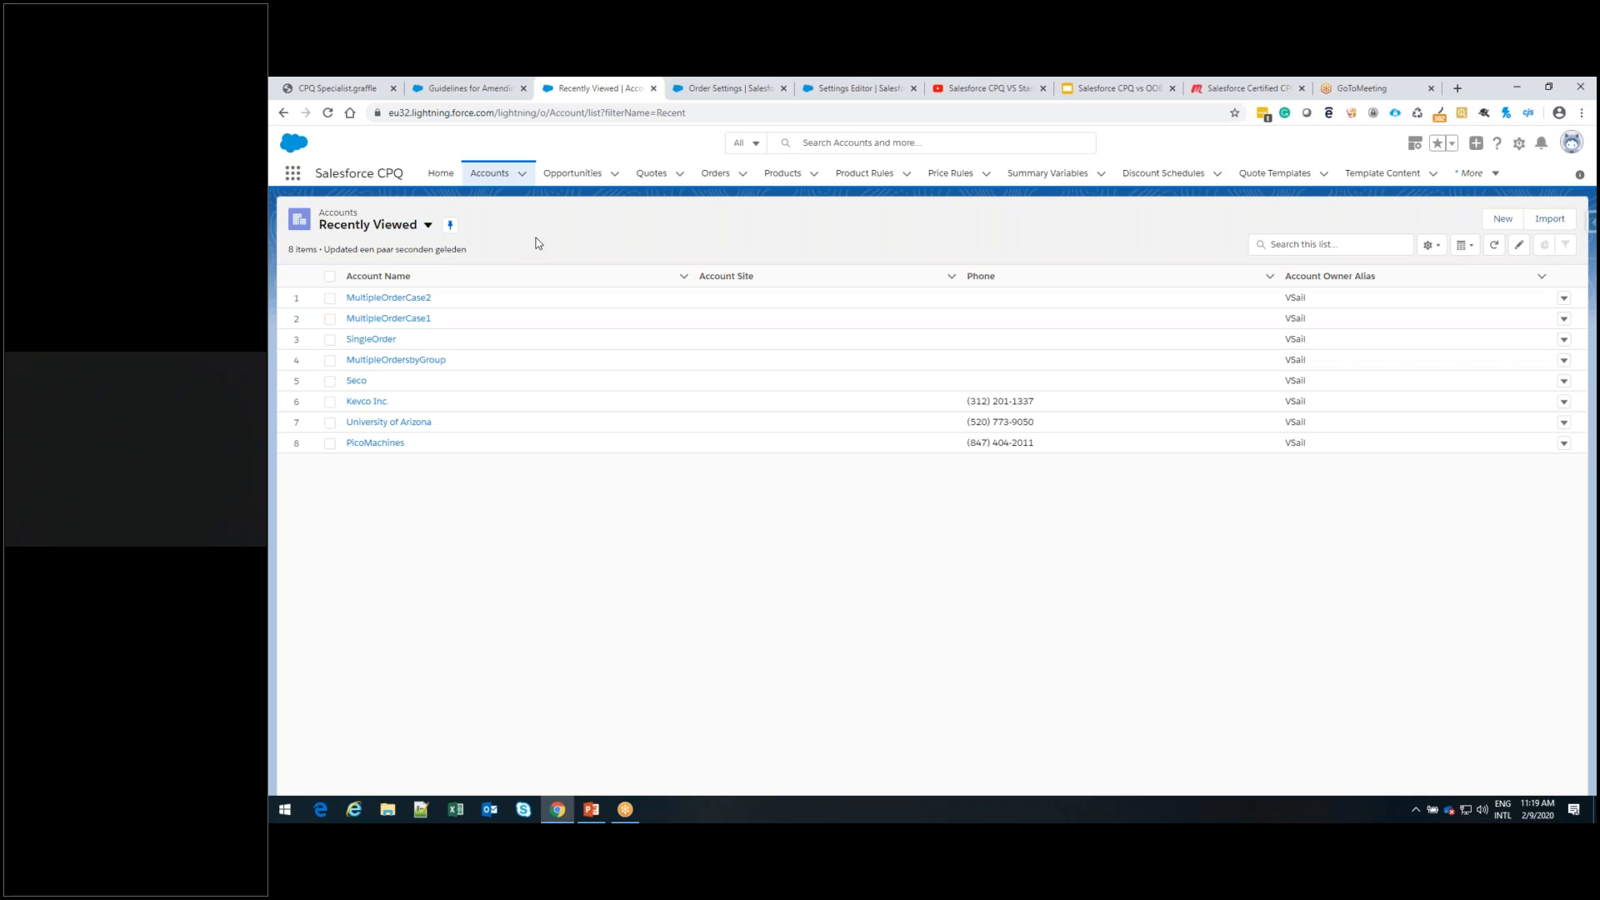
click(1502, 220)
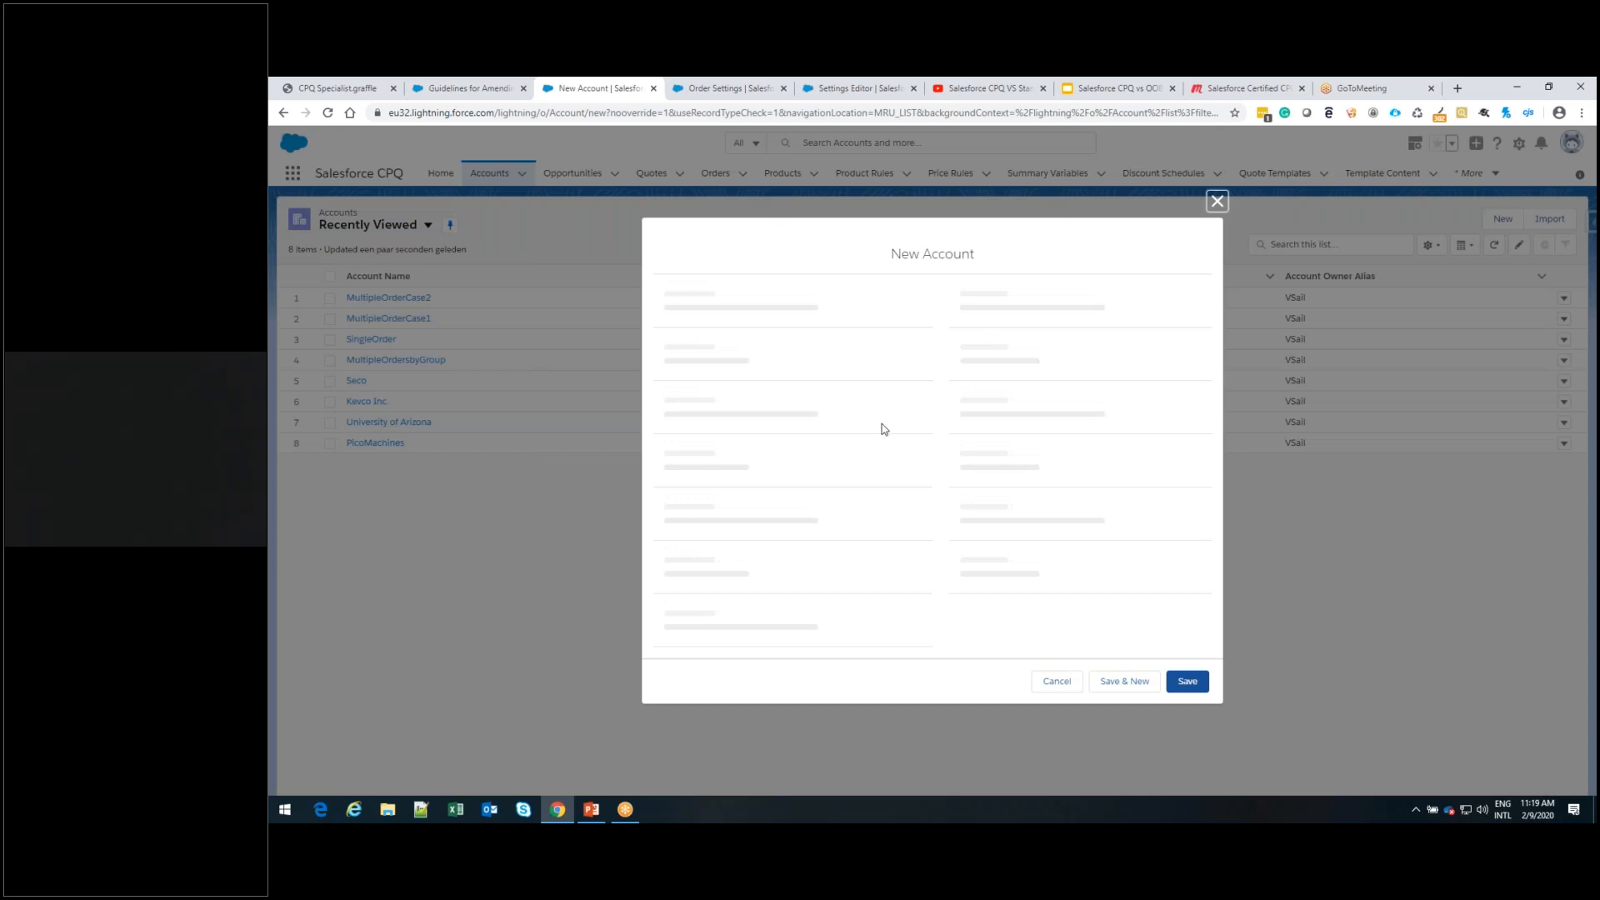
click(740, 317)
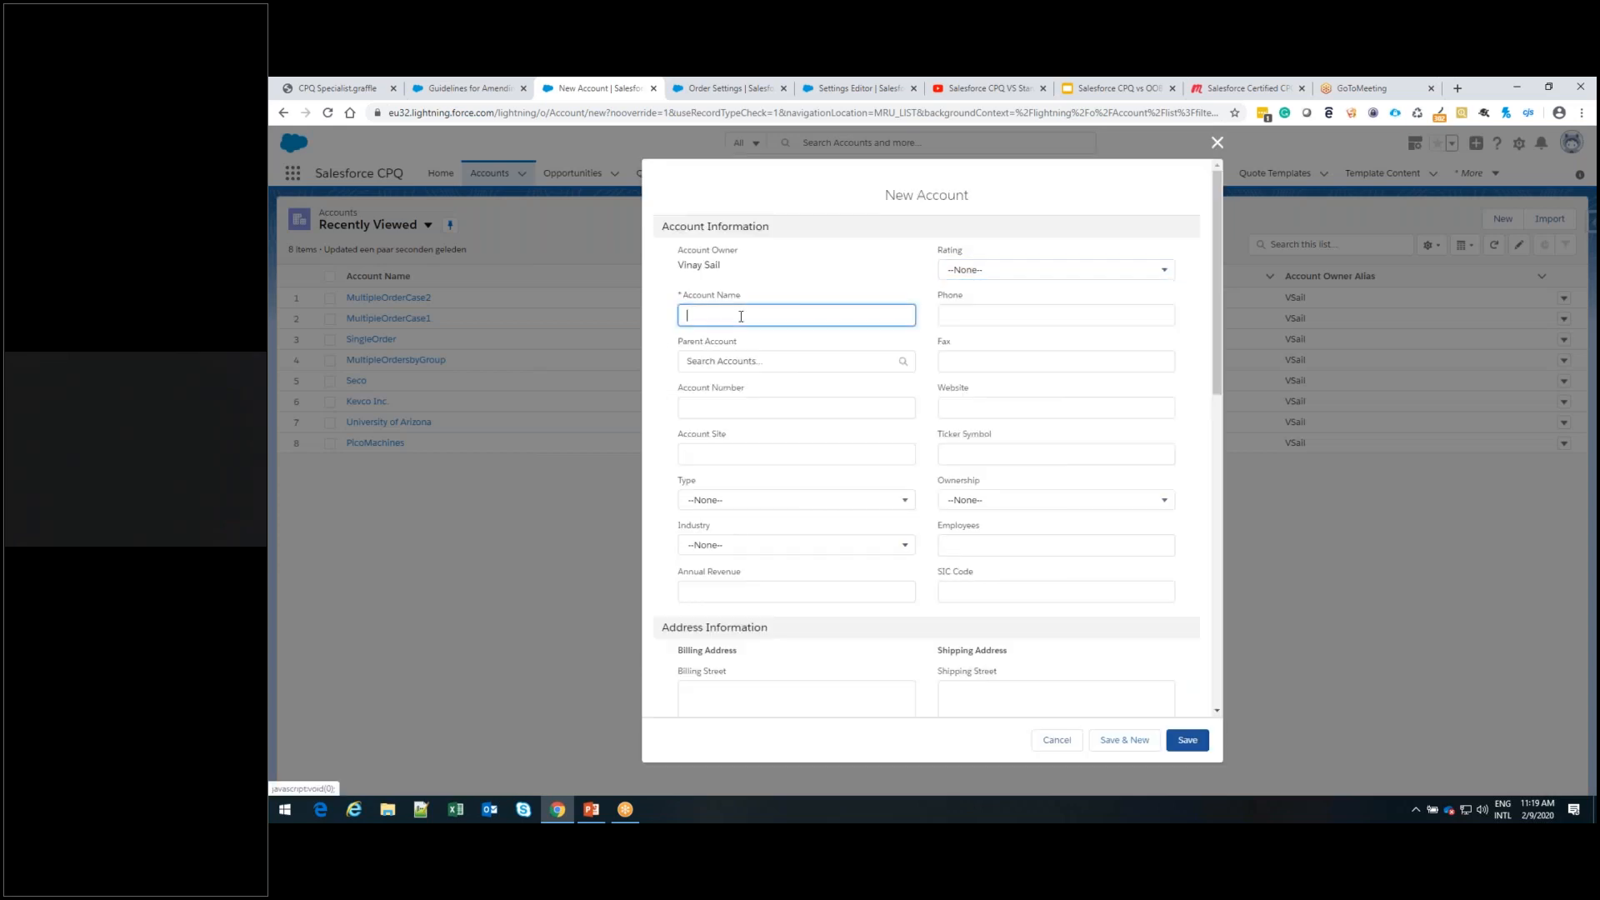
text(MyContr)
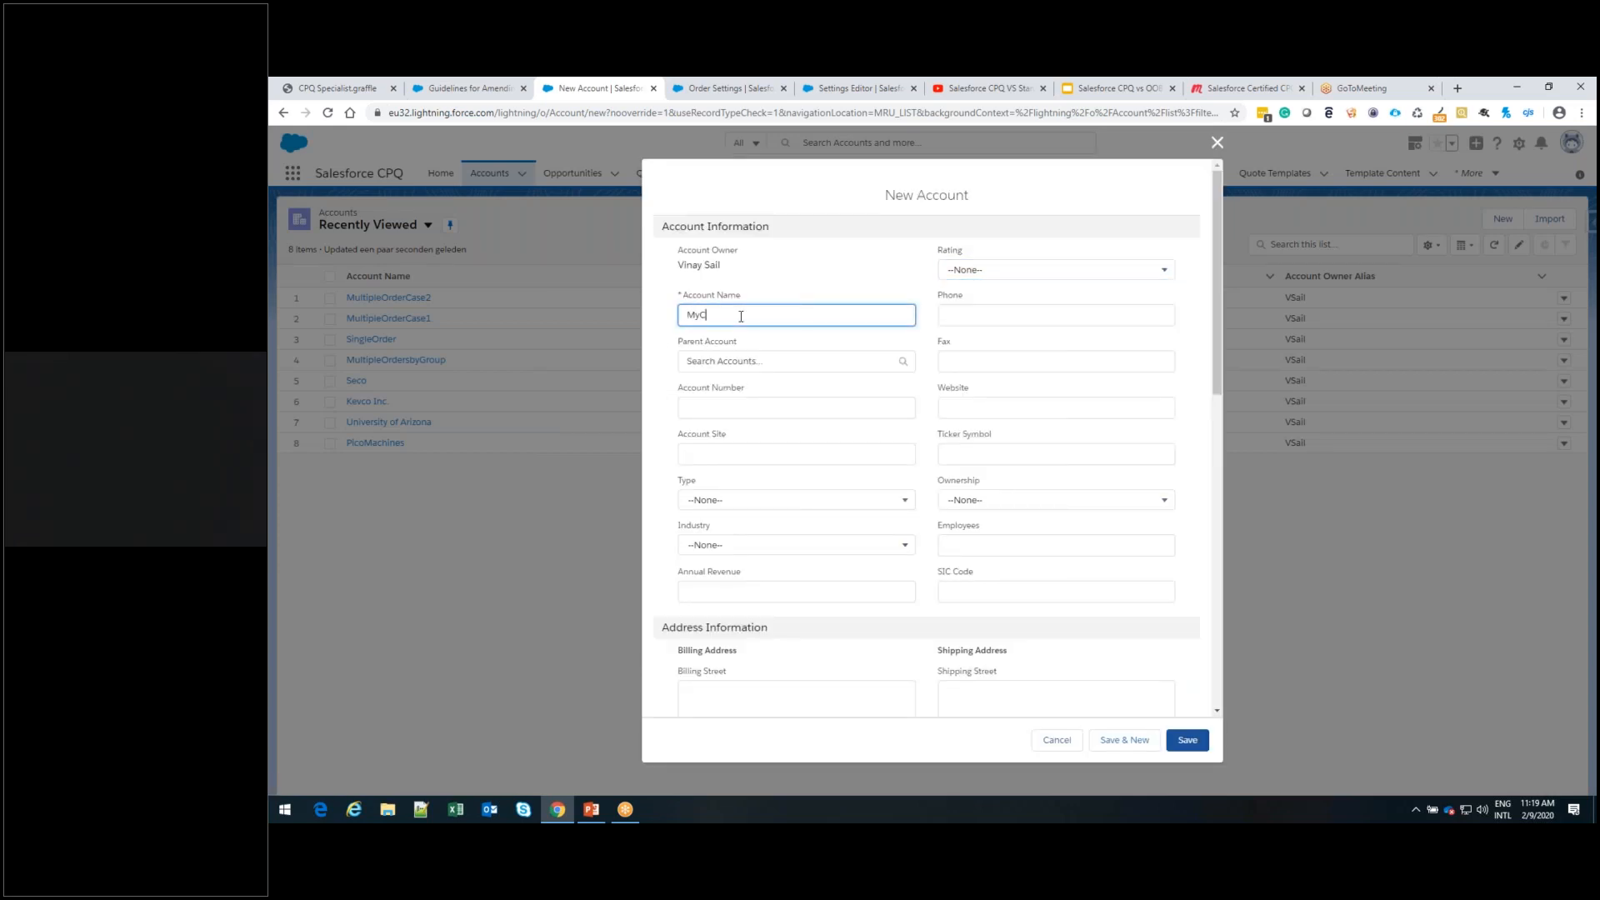
text(act)
click(1203, 744)
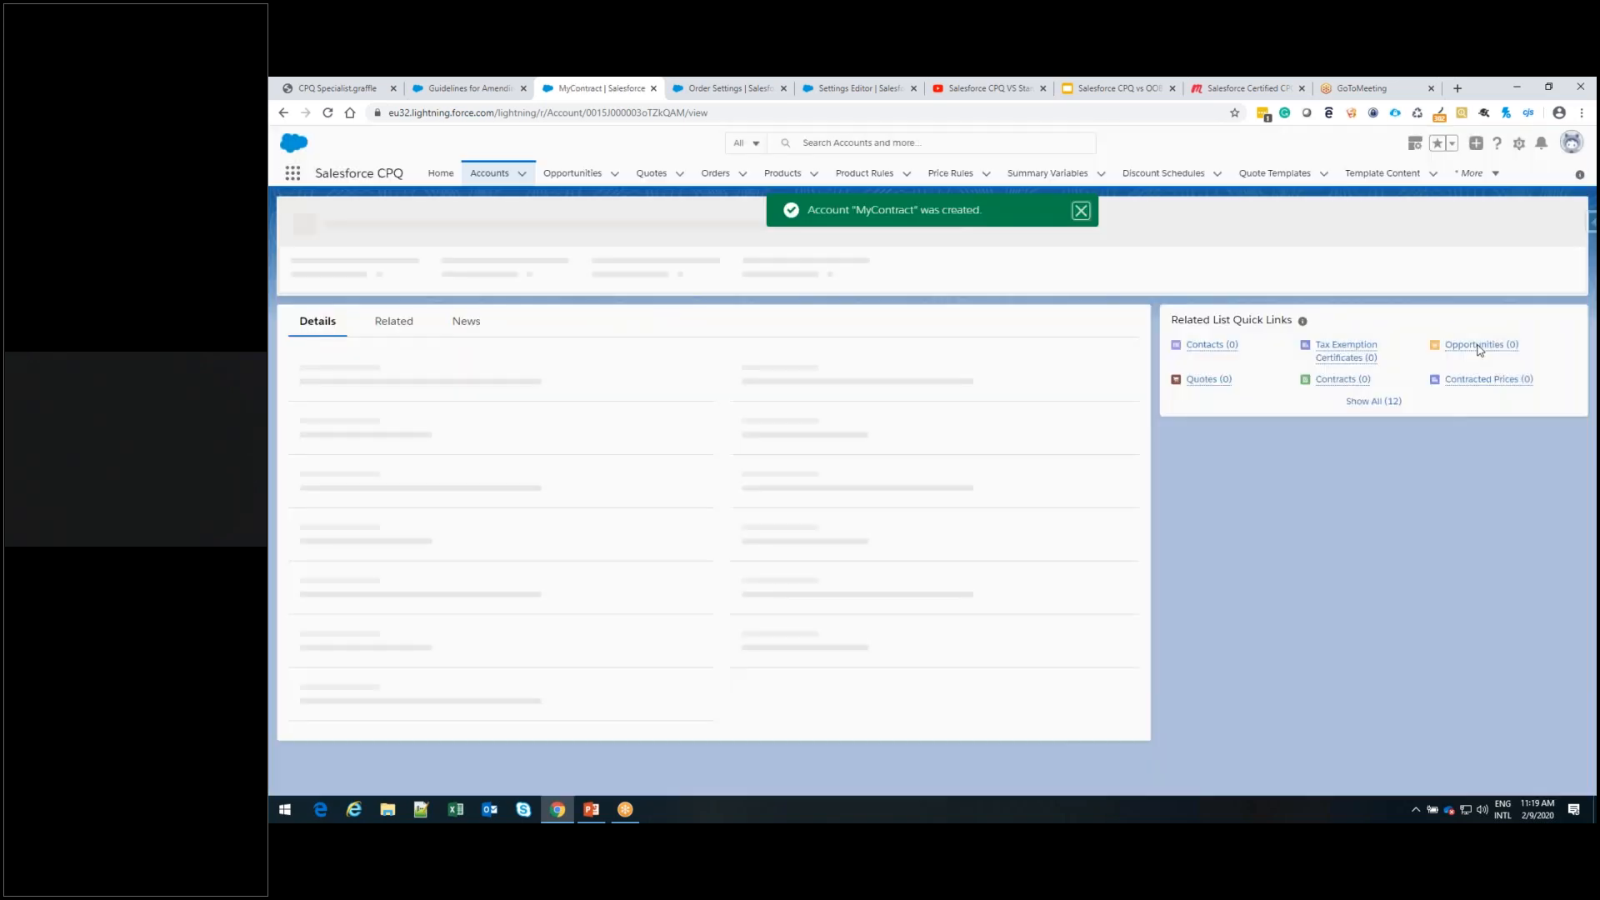
Create and save an opportunity named MyContractOpp for the MyContract account, with close date 15-02-2020 and stage Value Proposition
click(1479, 347)
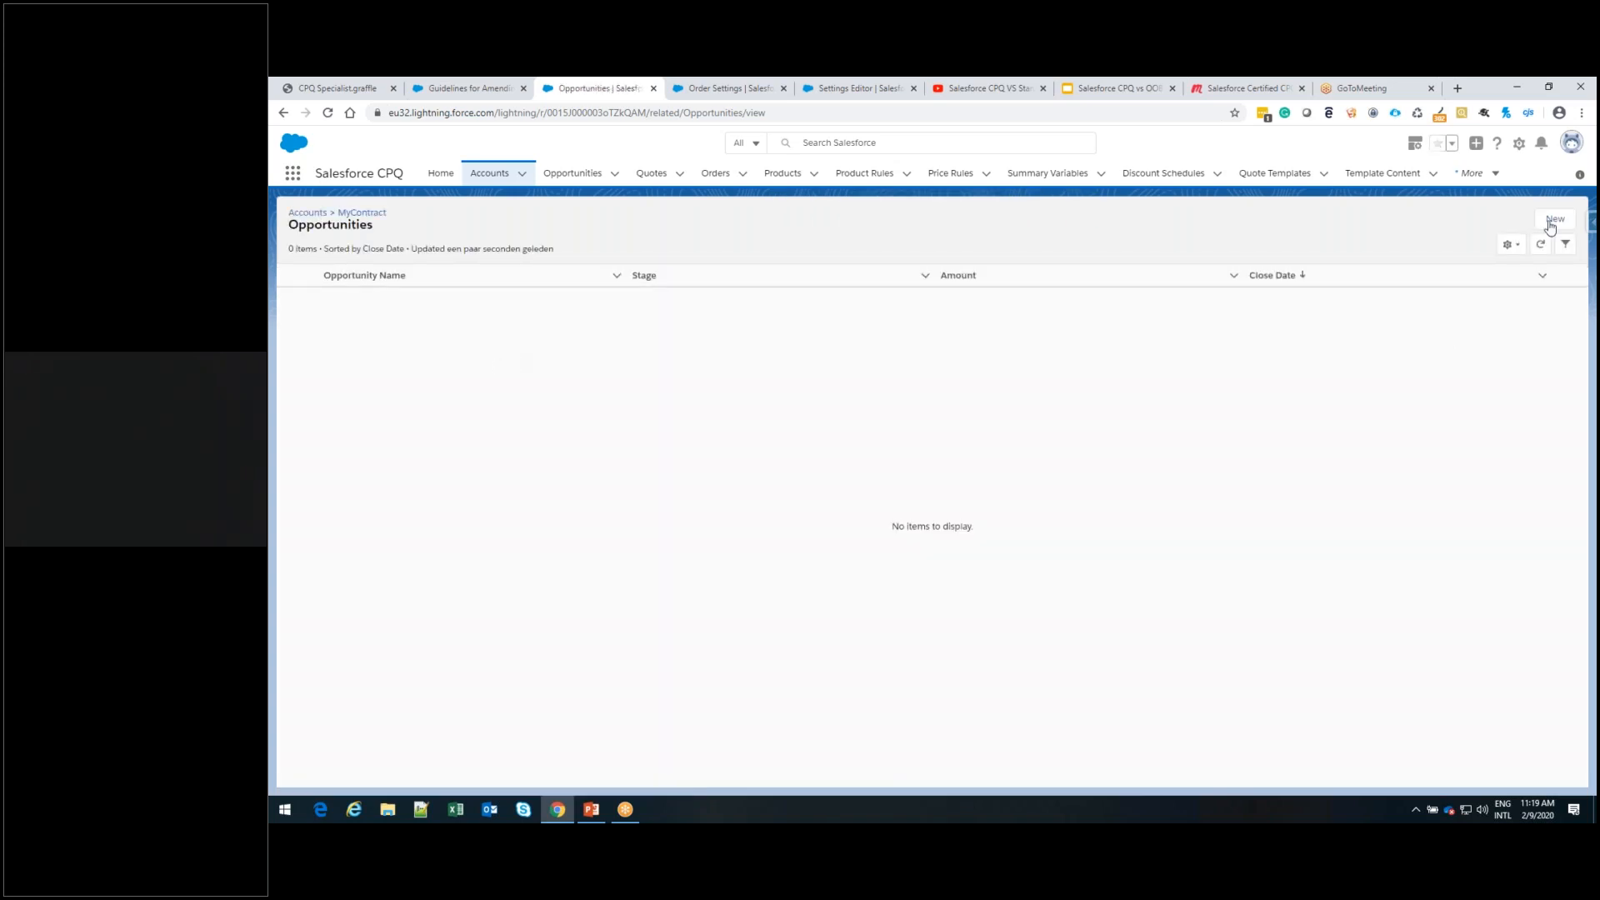
click(1554, 219)
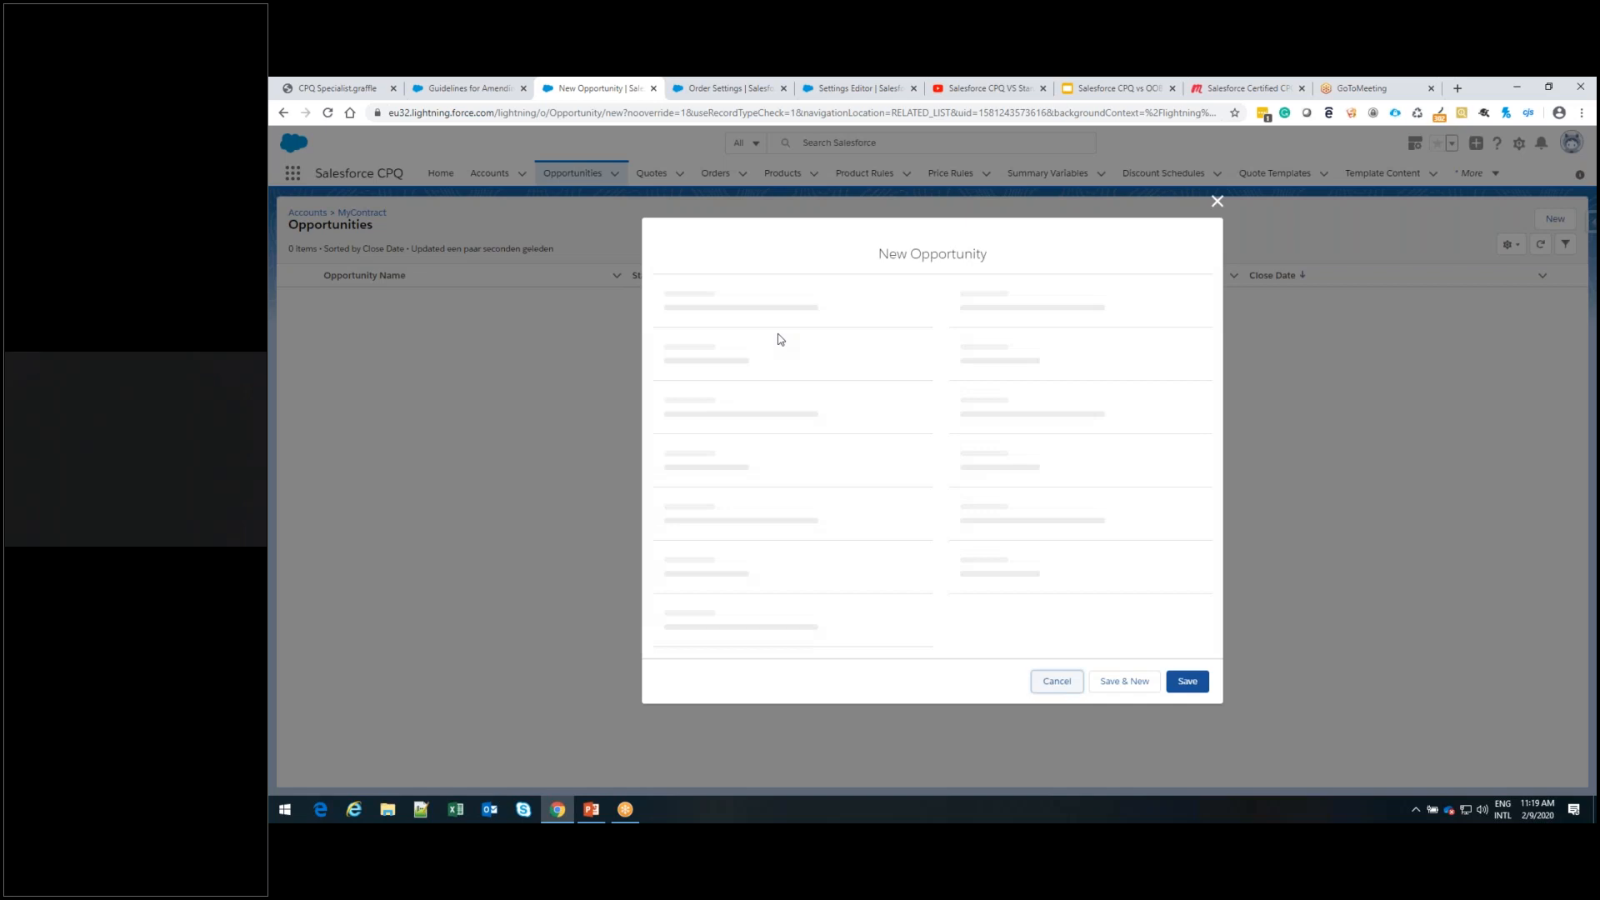
click(754, 365)
text(MyContr)
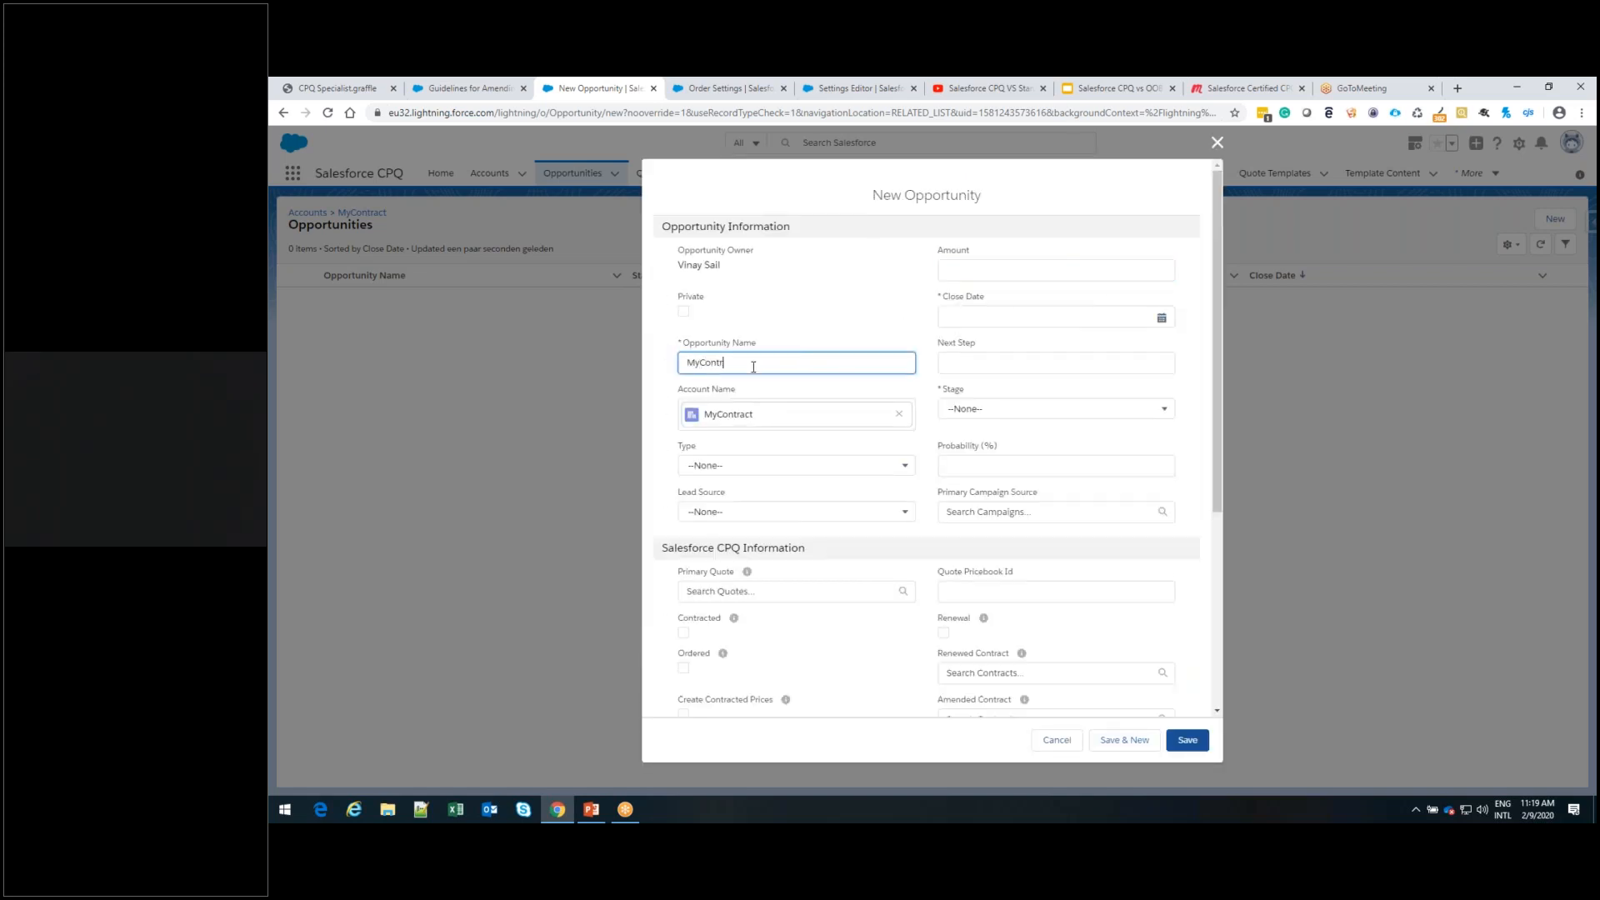
text(actOpp)
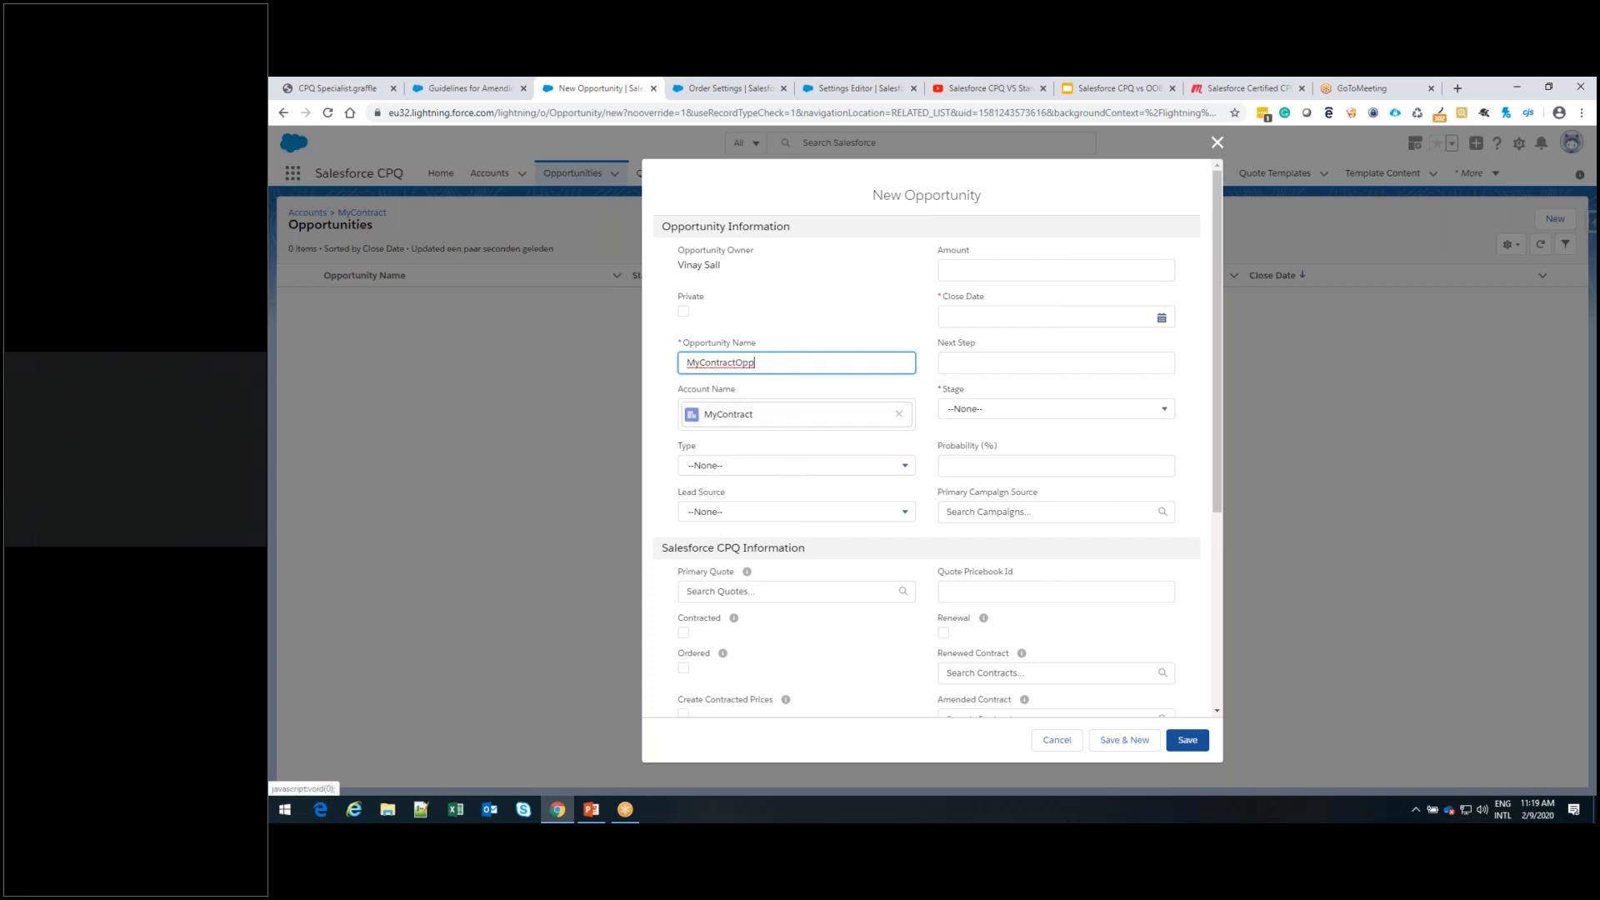
click(1042, 318)
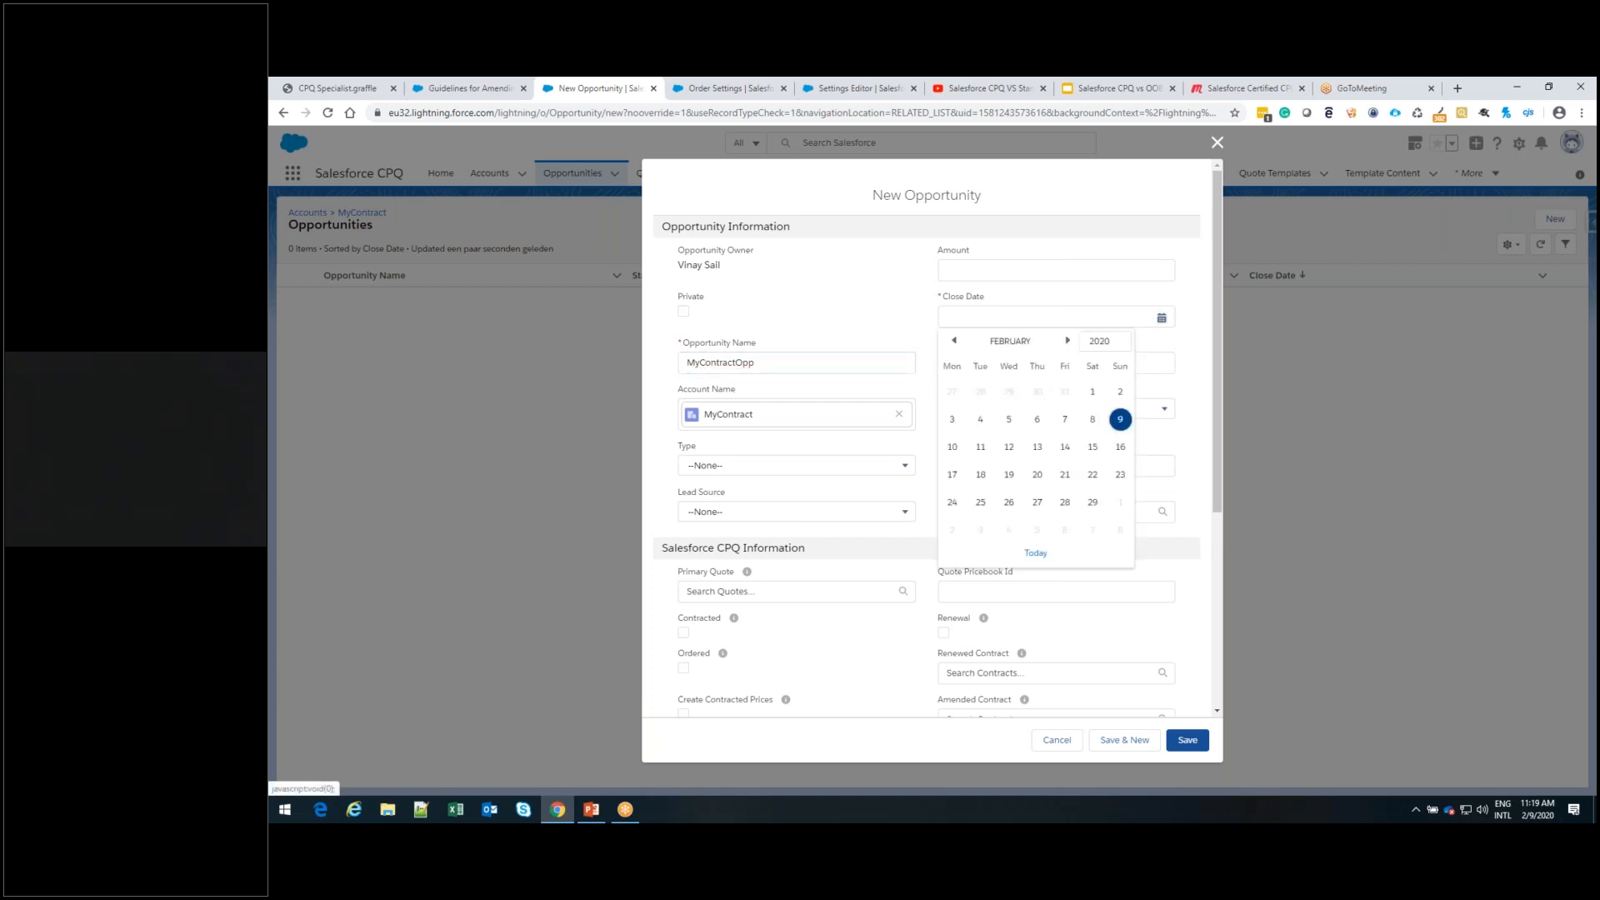
click(1093, 446)
click(1155, 410)
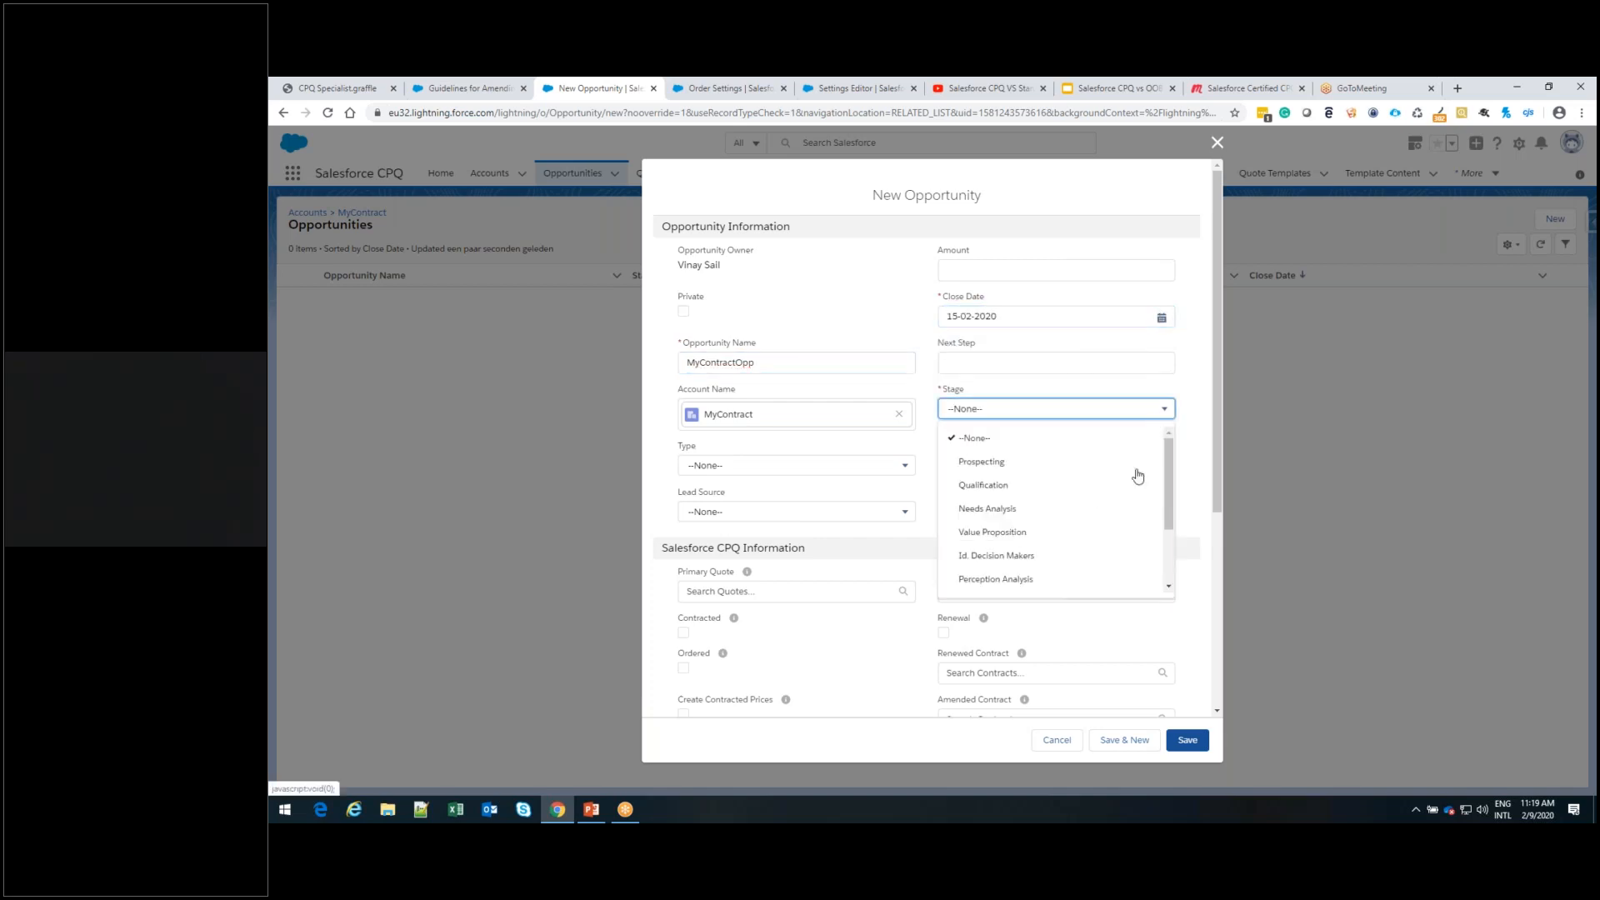
click(1100, 535)
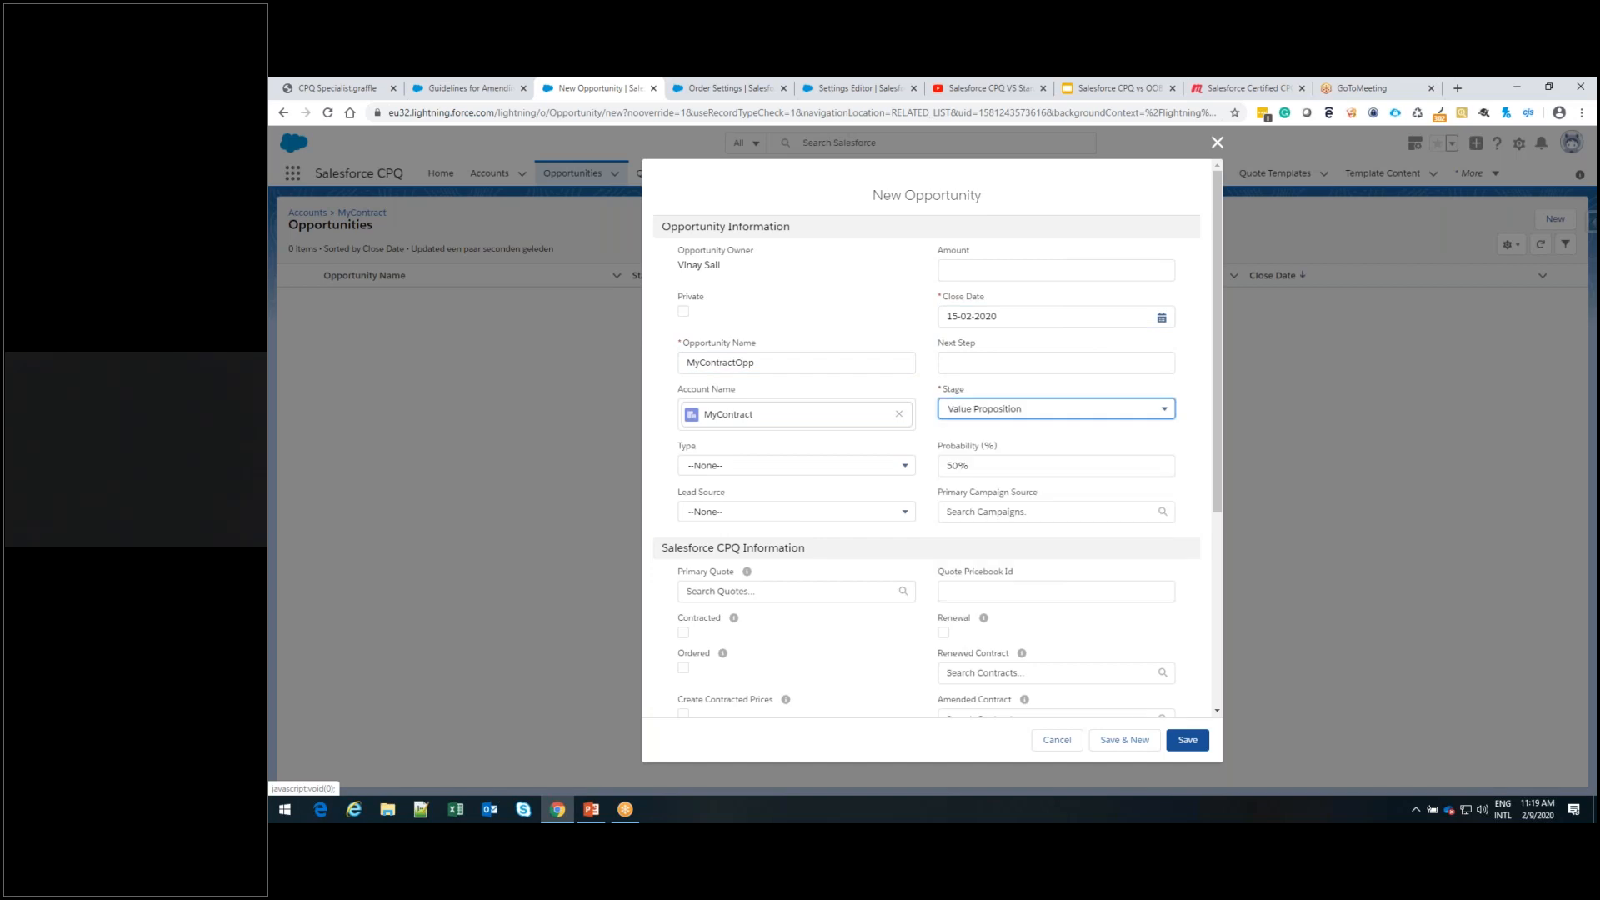
click(1187, 744)
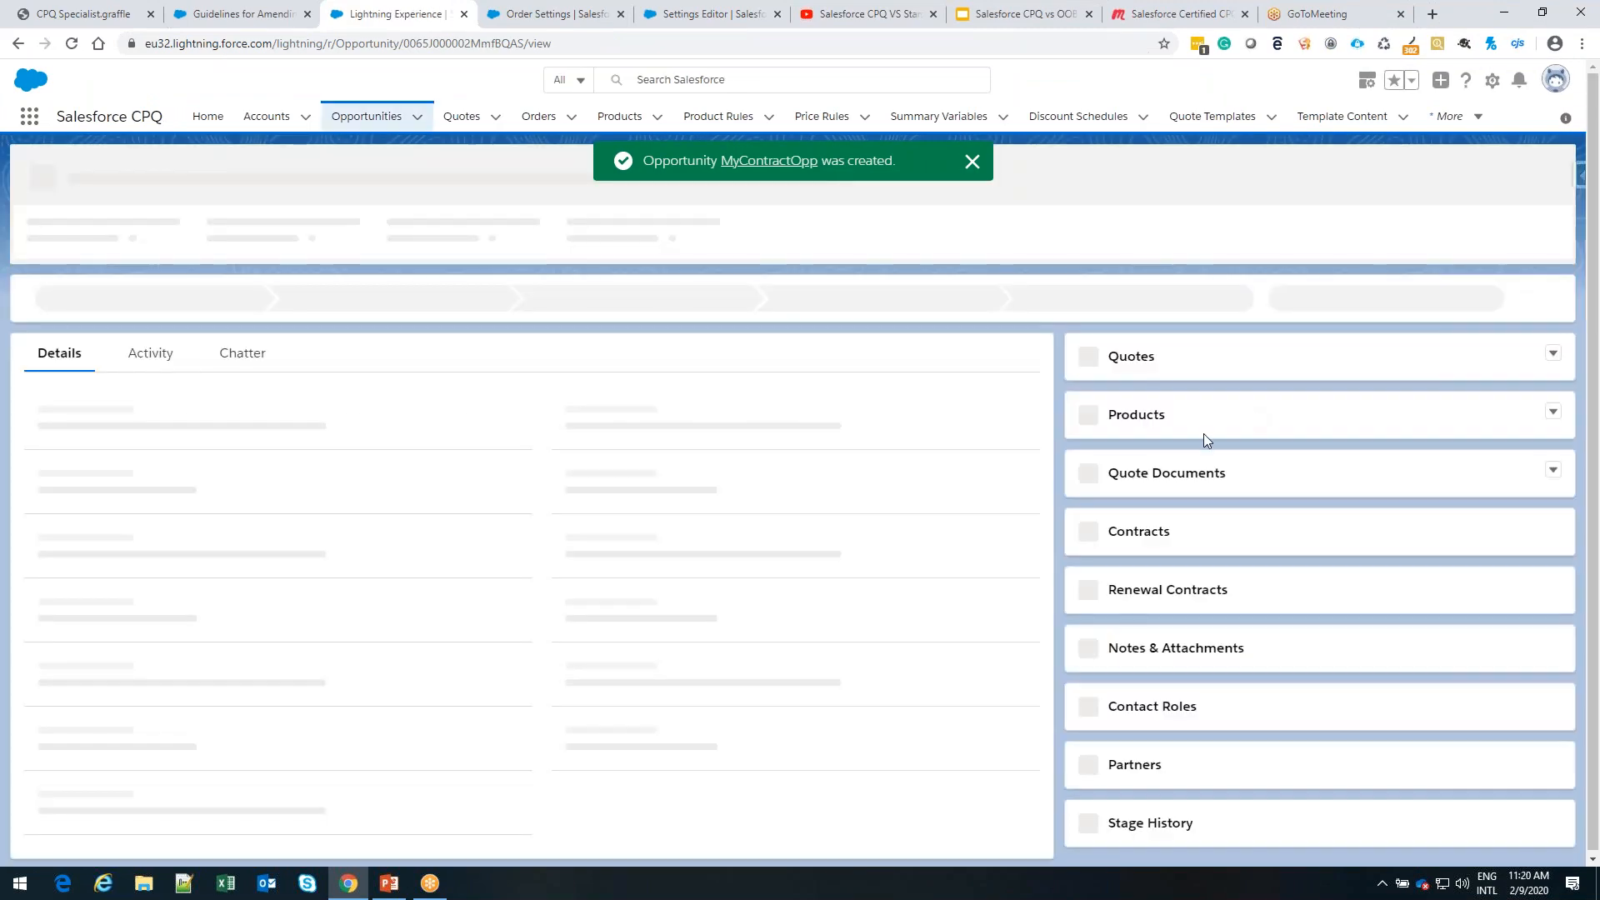
Select the CPU 1.2GHz m5 and Warranty products from the Standard Price Book to add to MyContractOpp
click(1200, 429)
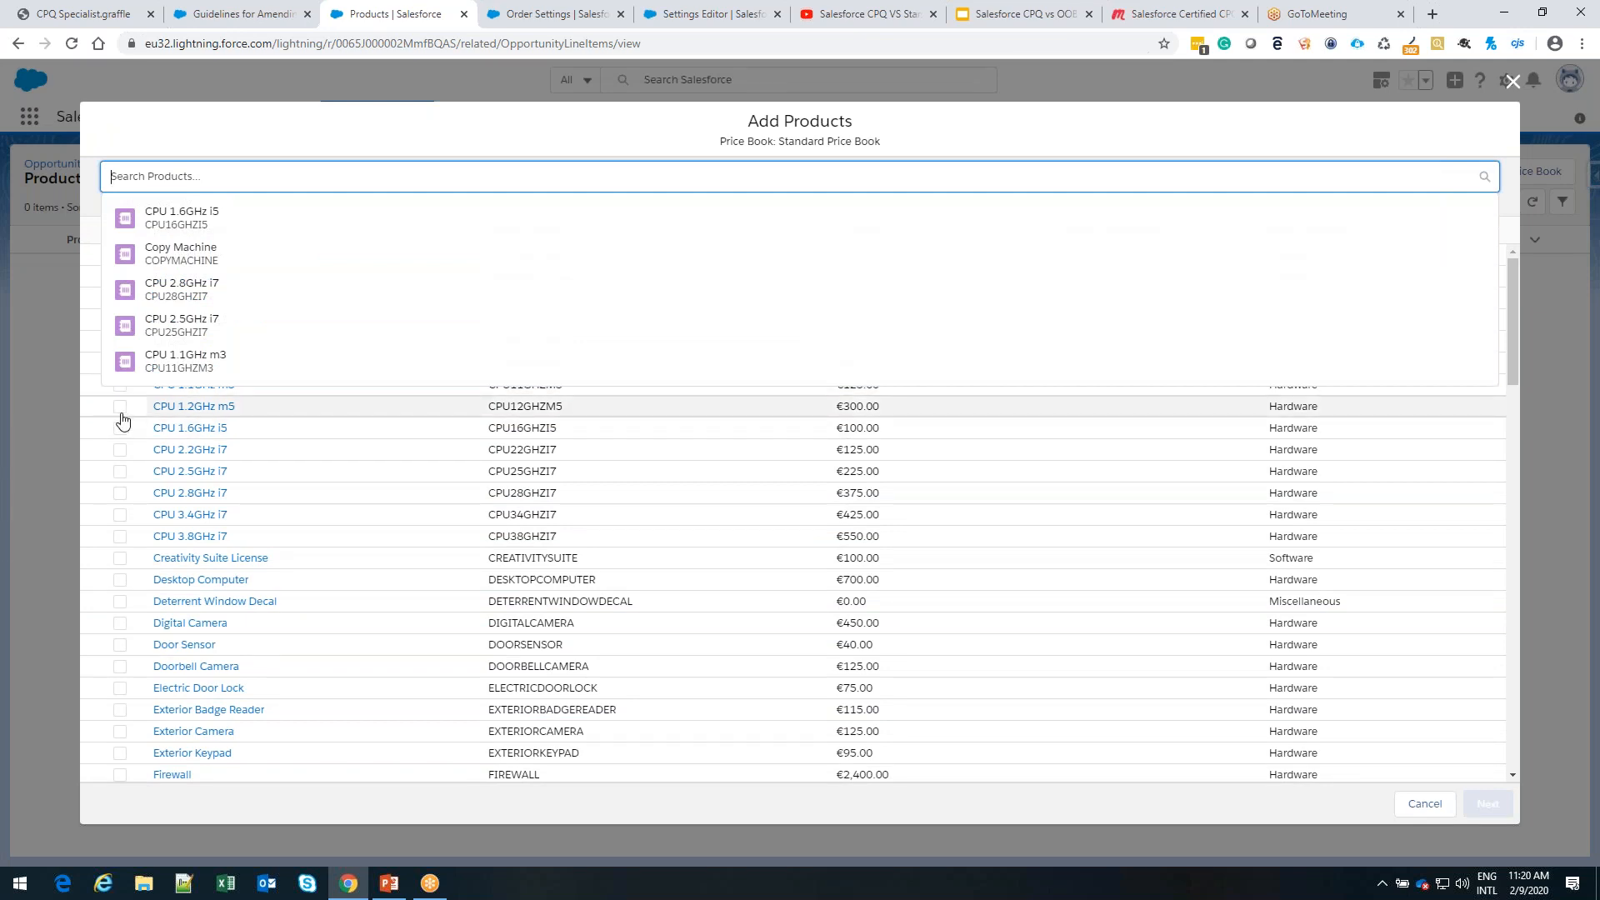
click(120, 407)
click(187, 180)
text(wa)
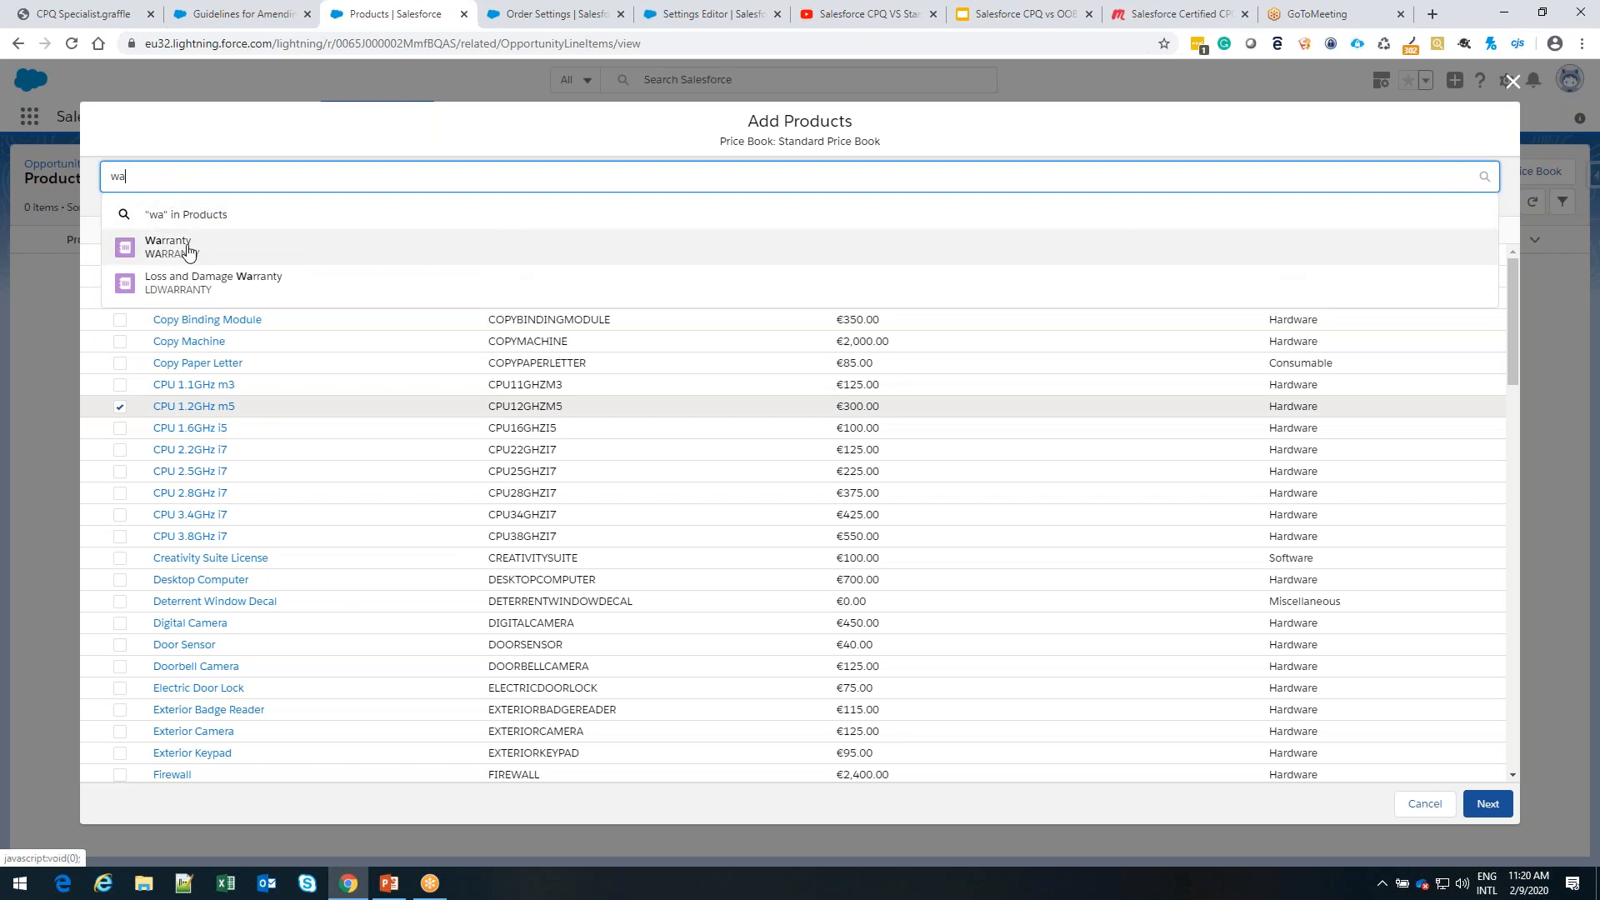
click(188, 249)
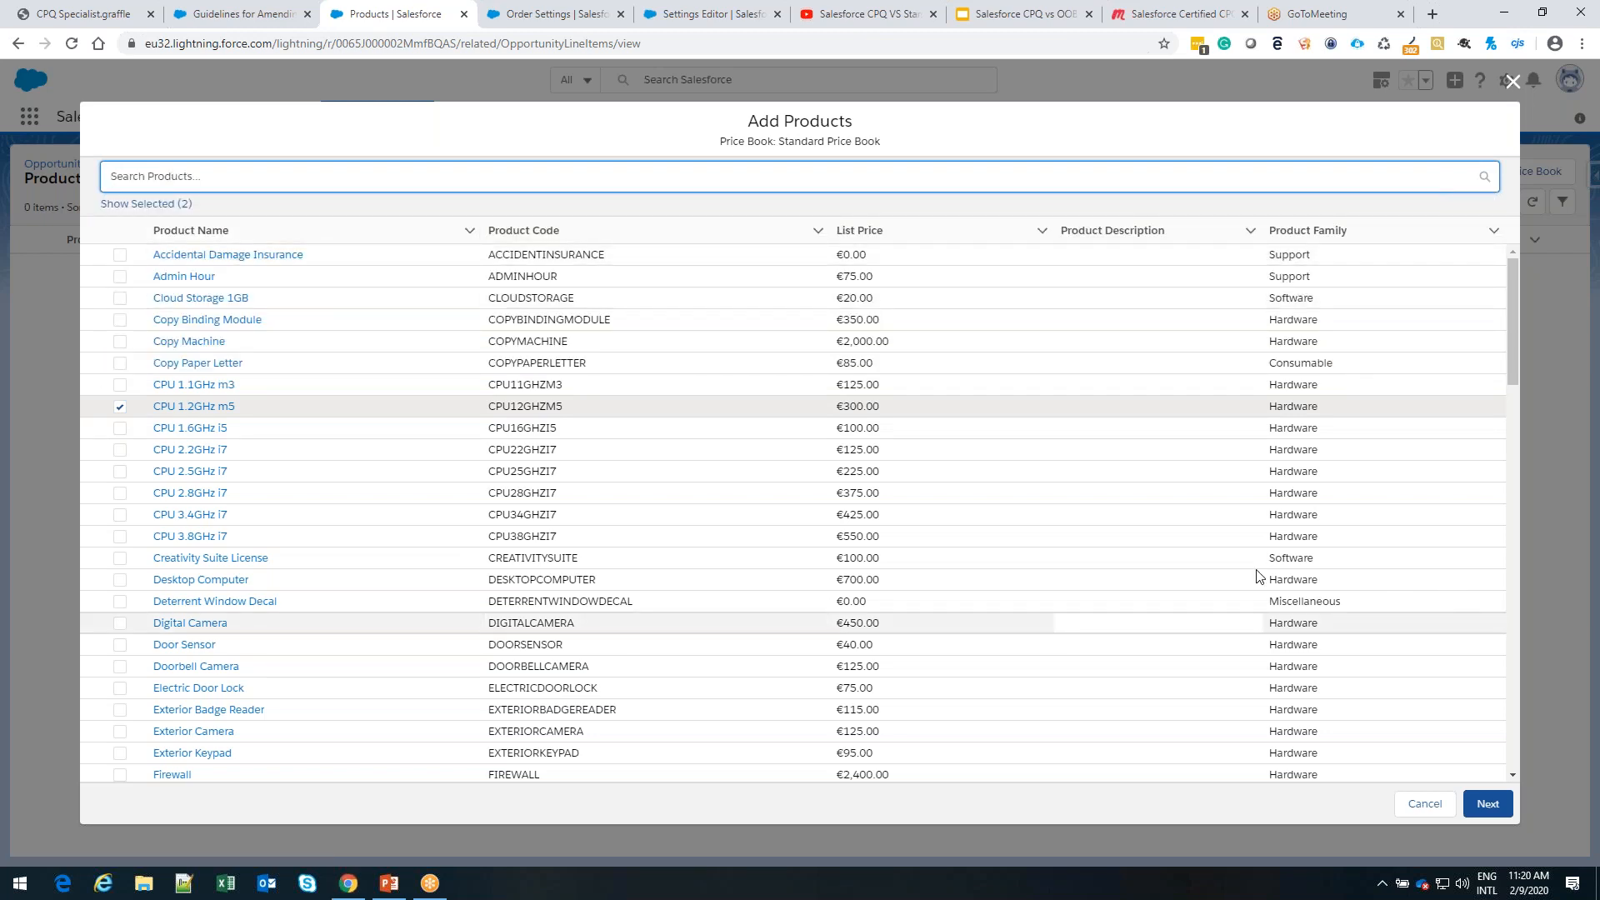
click(1492, 809)
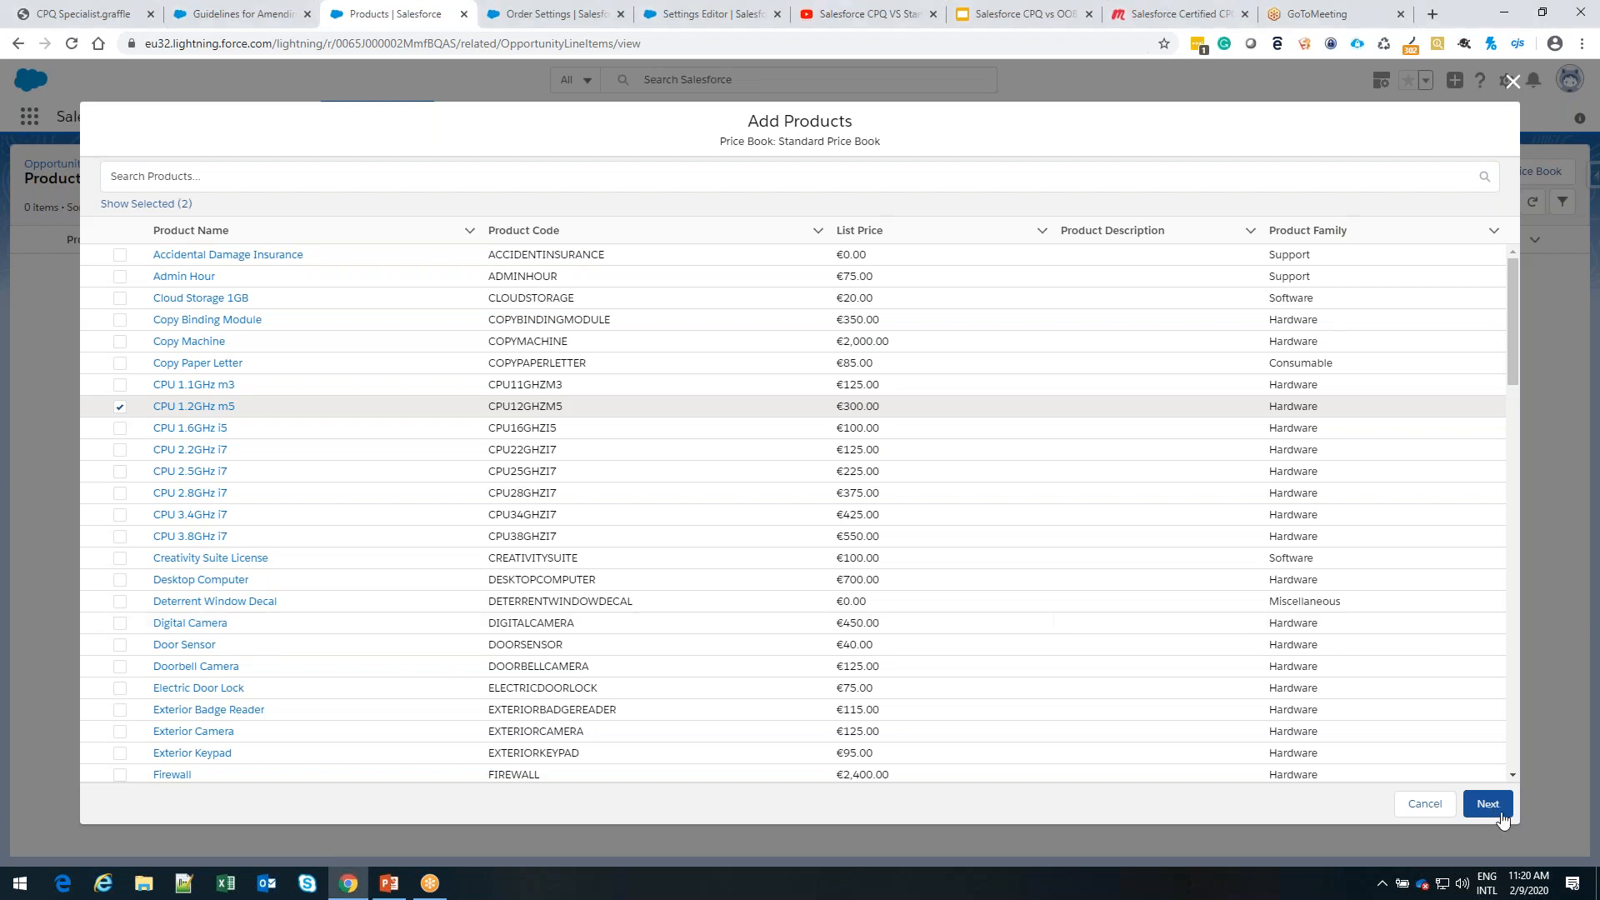
click(1488, 805)
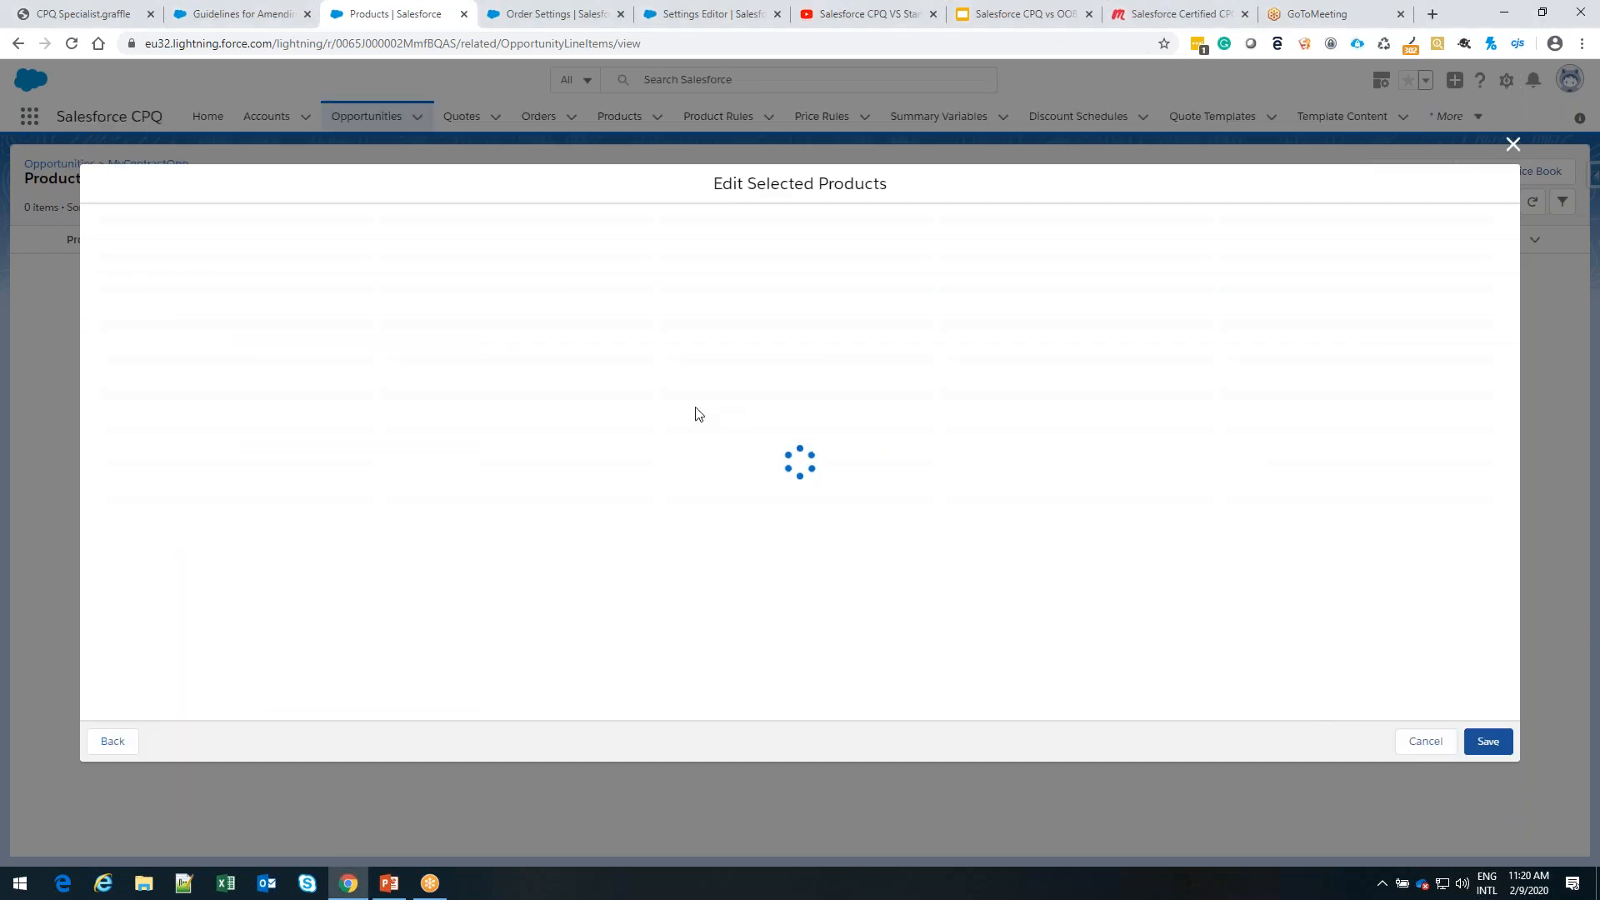
Set the quantity of both CPU 1.2GHz m5 and Warranty to 1 and save the opportunity products
click(722, 244)
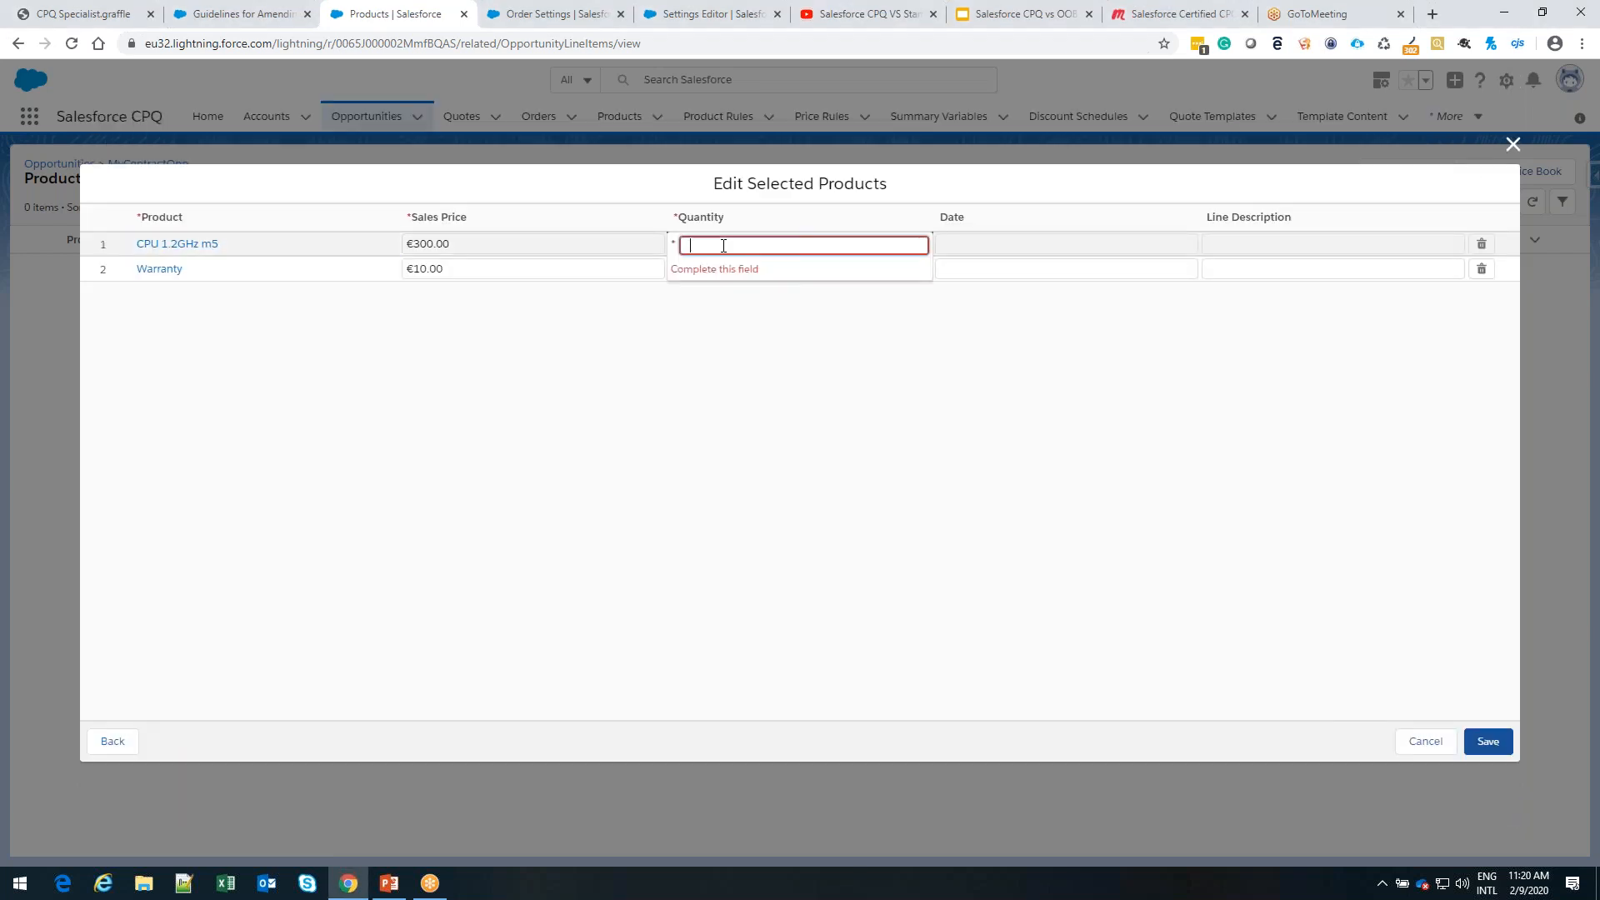
text(1)
click(711, 269)
text(1)
key(Return)
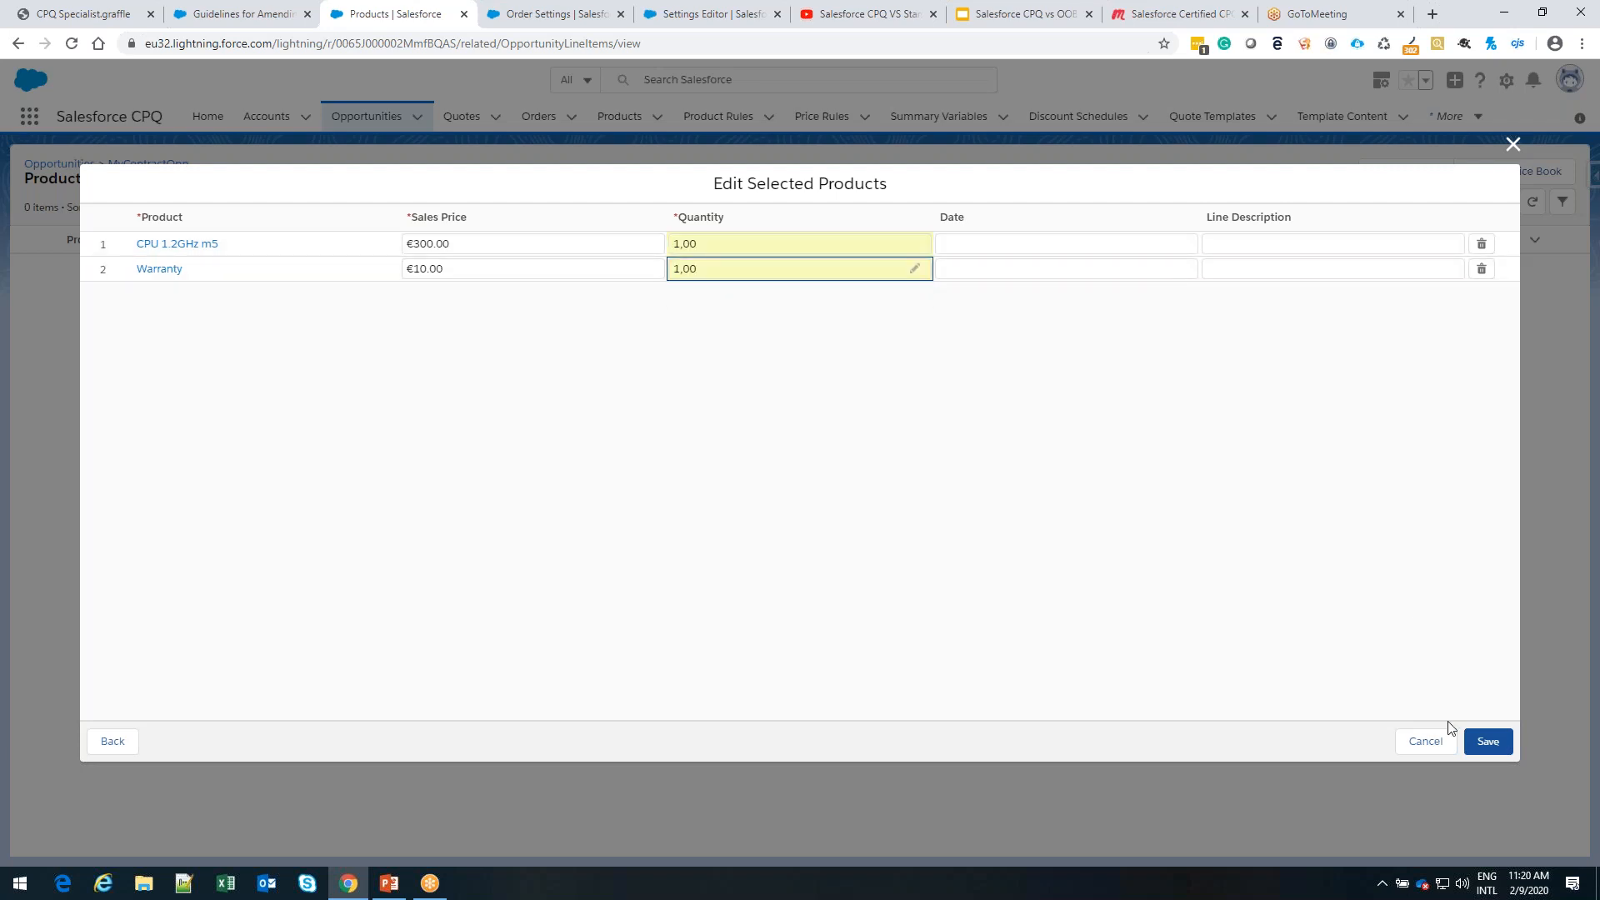
click(1488, 744)
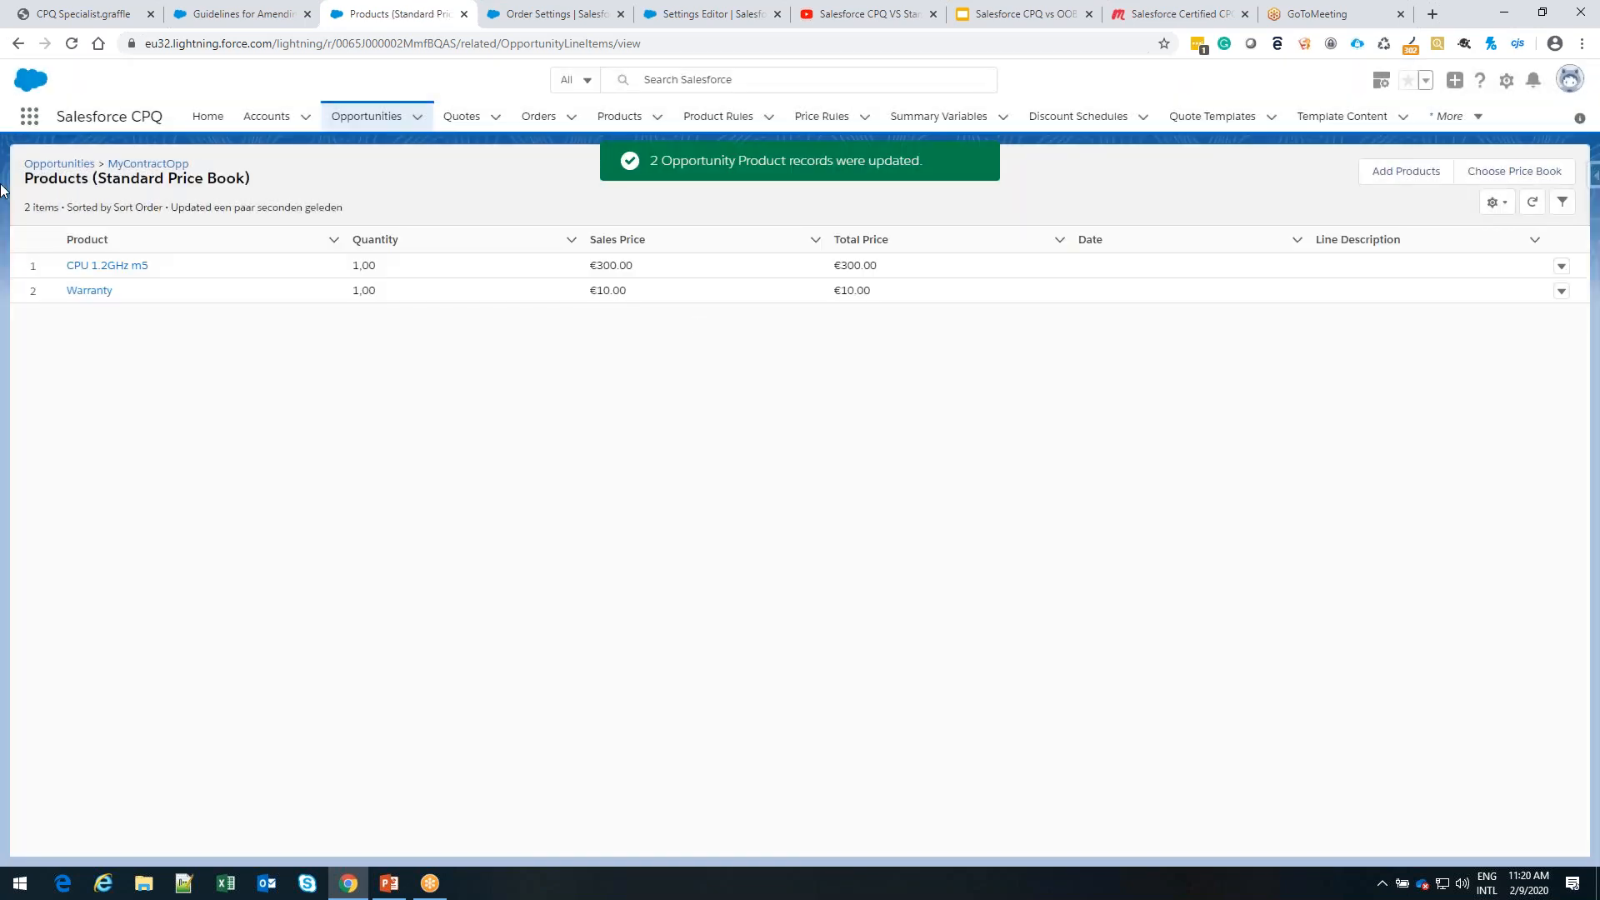
Return to the MyContractOpp opportunity record and start a new quote from it
click(67, 166)
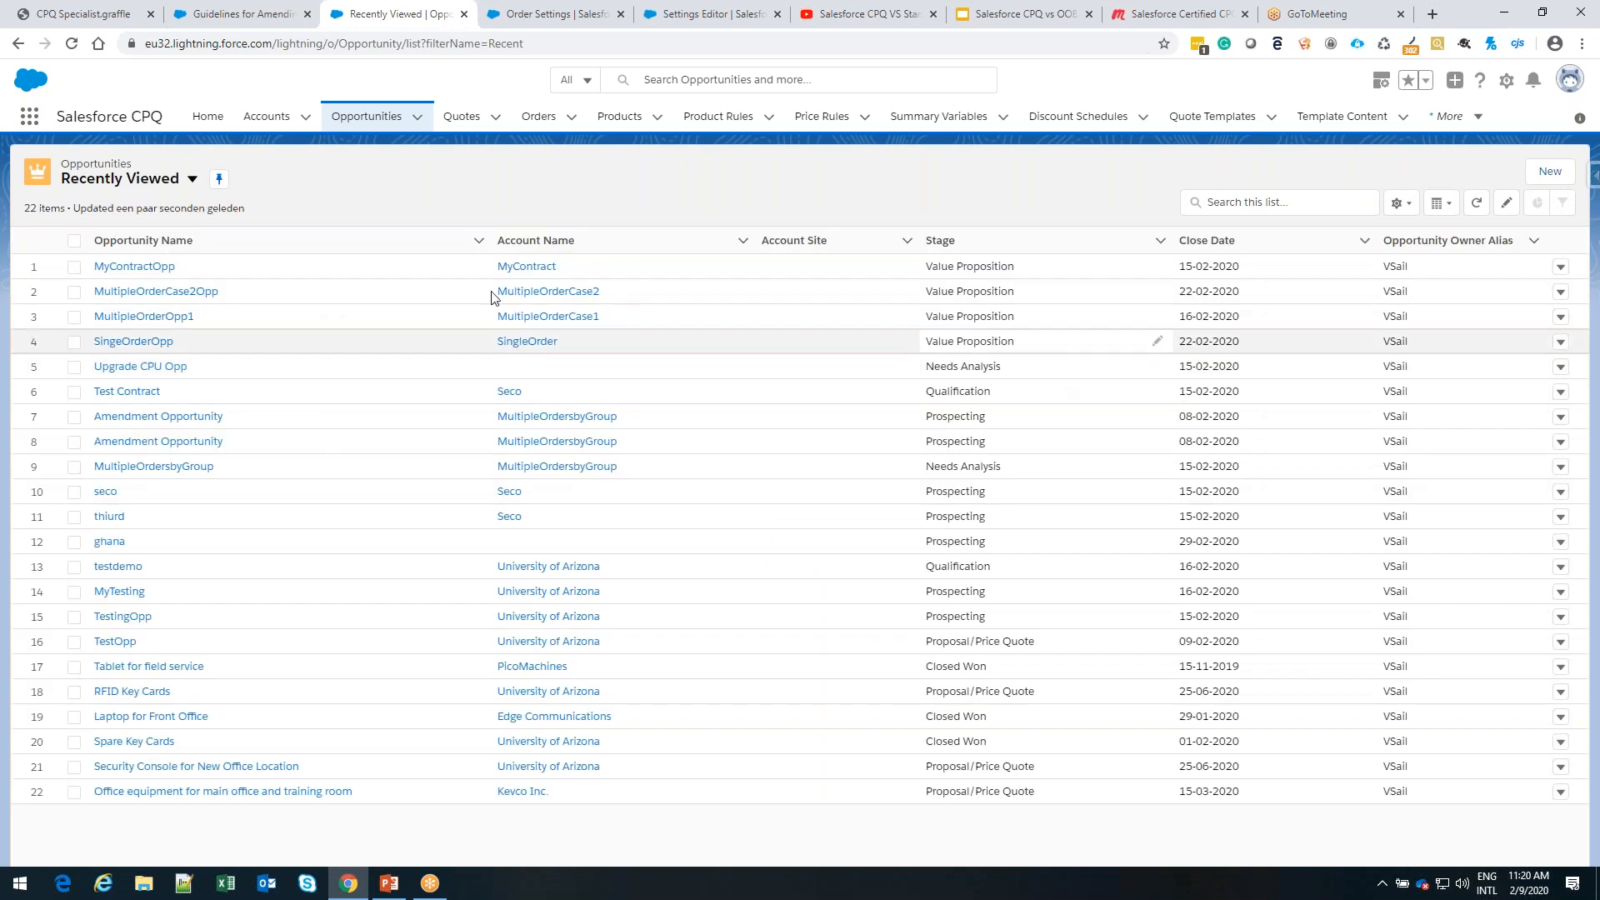
click(158, 268)
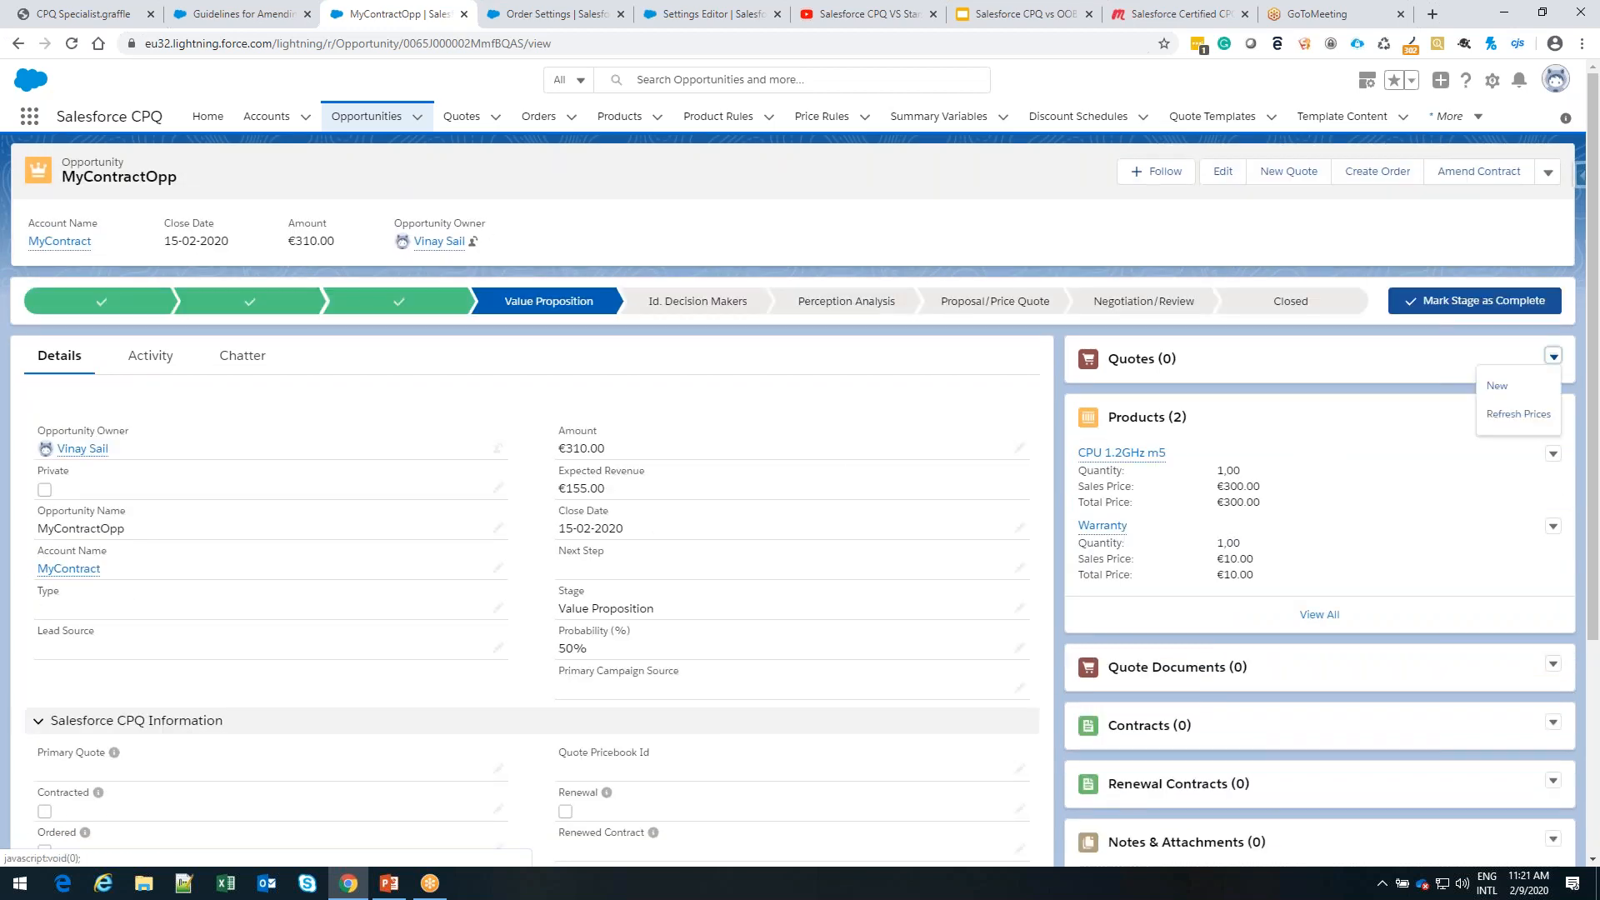
click(1554, 357)
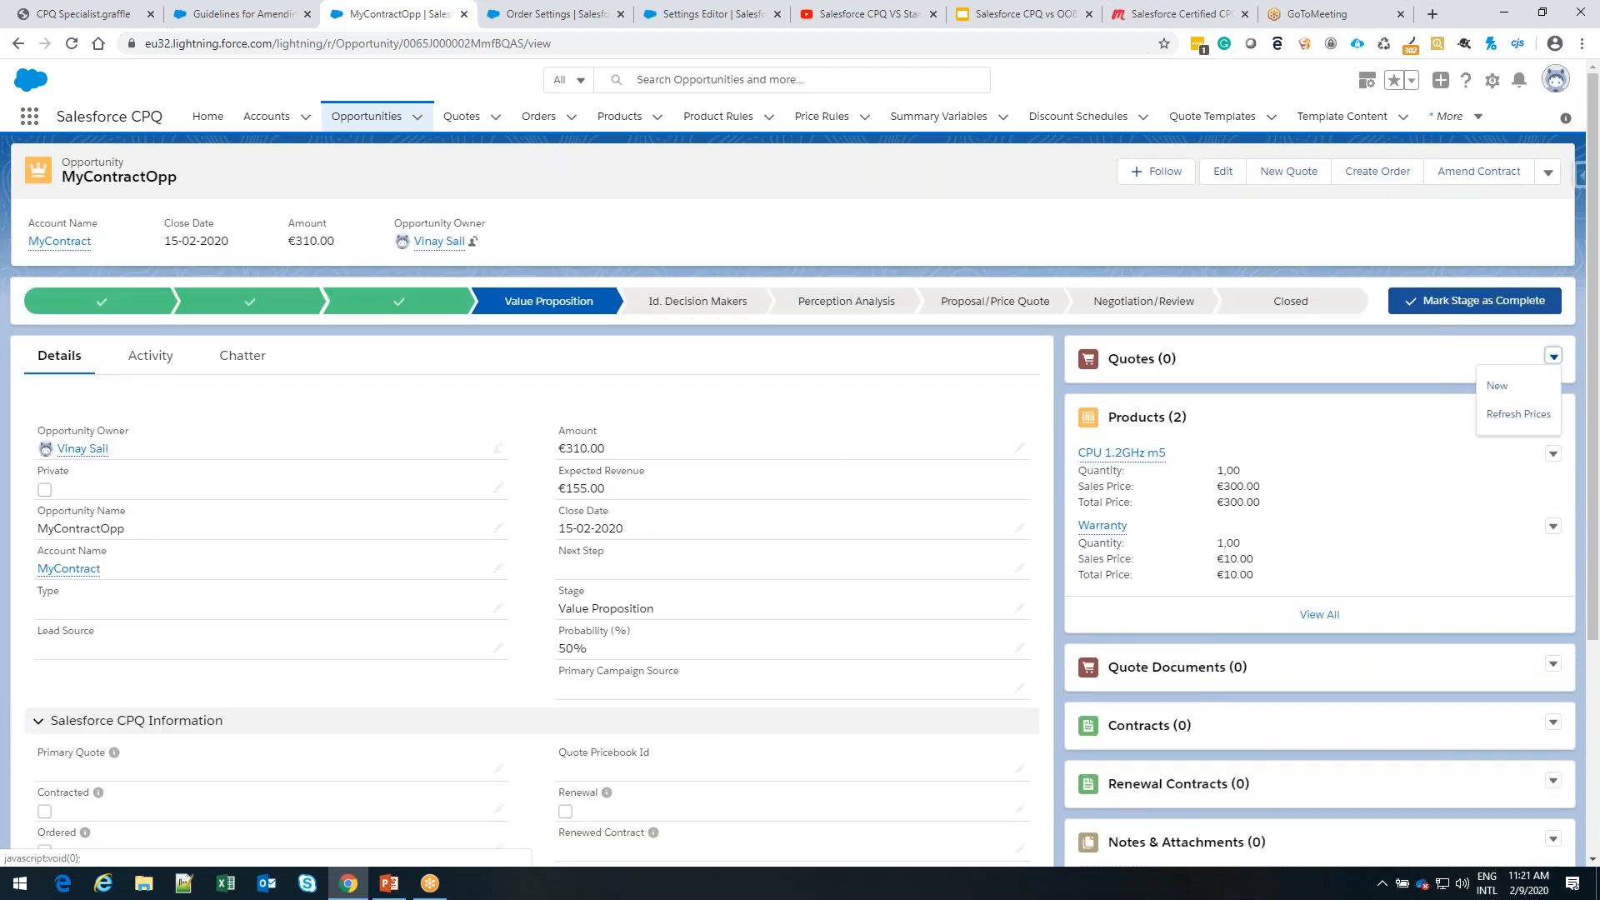
click(1498, 385)
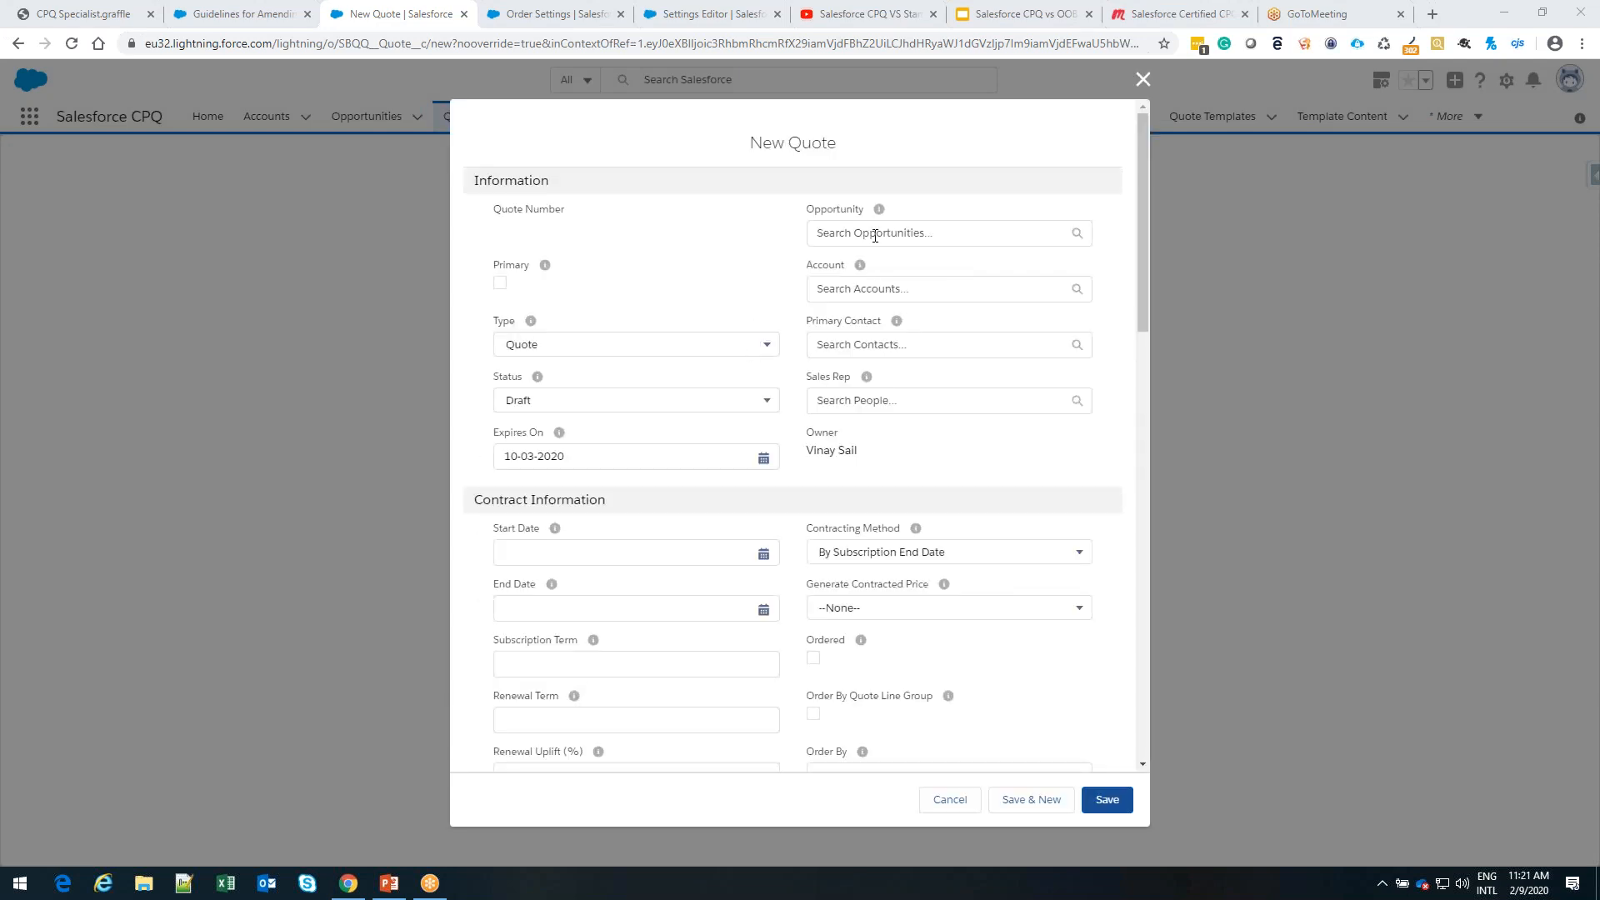
Link the new quote to the MyContractOpp opportunity and MyContract account, mark it as primary, and save it
click(876, 236)
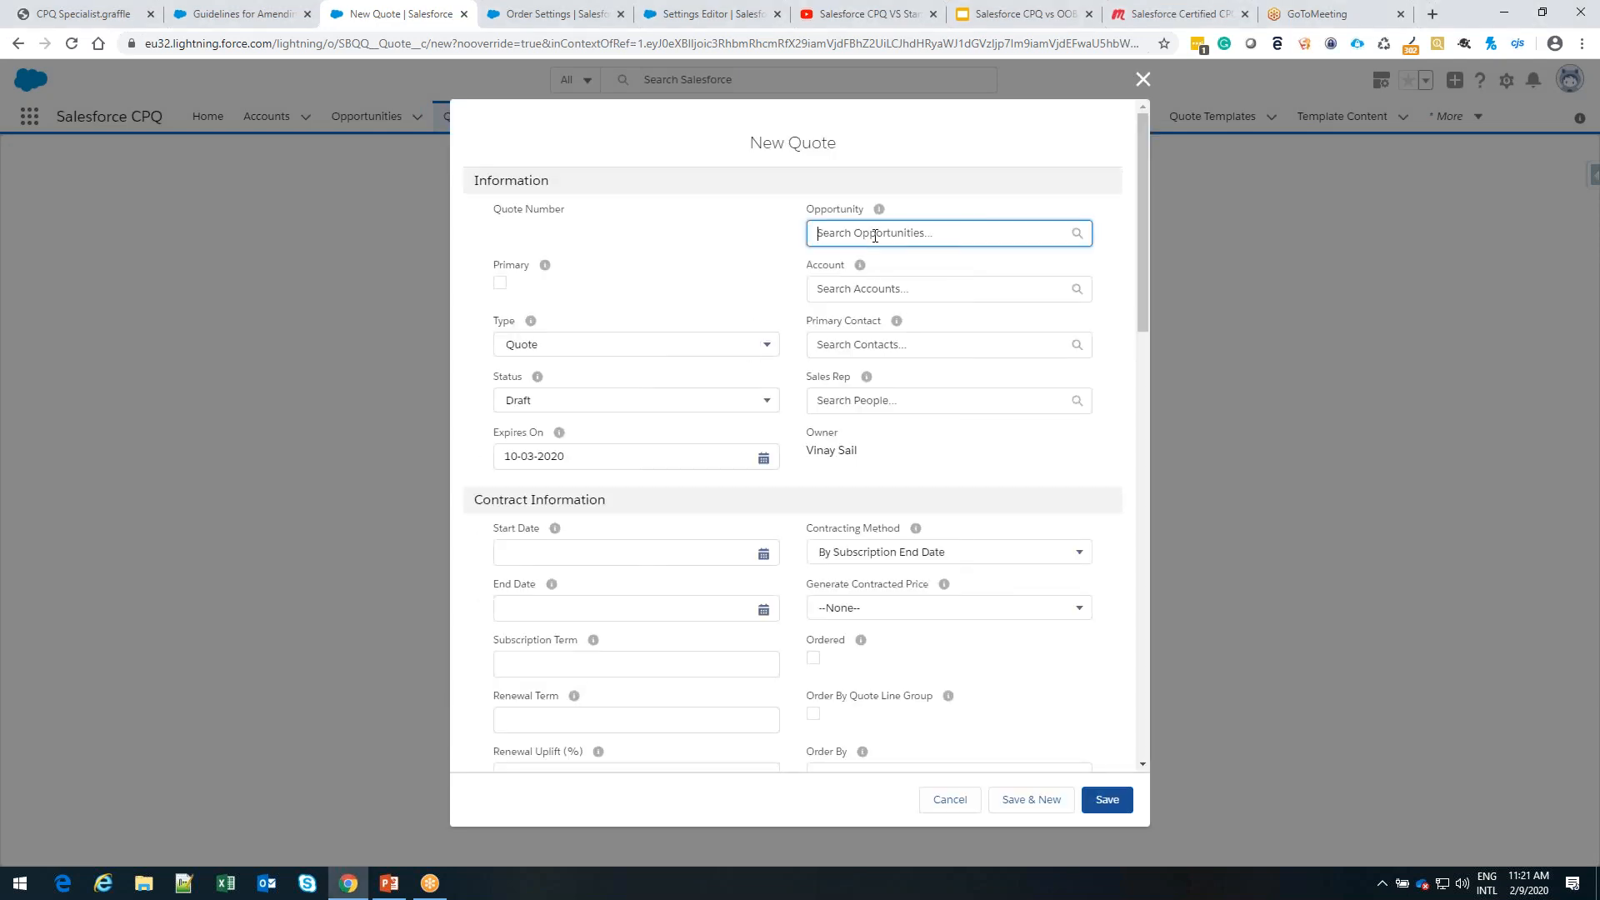
text(Myc)
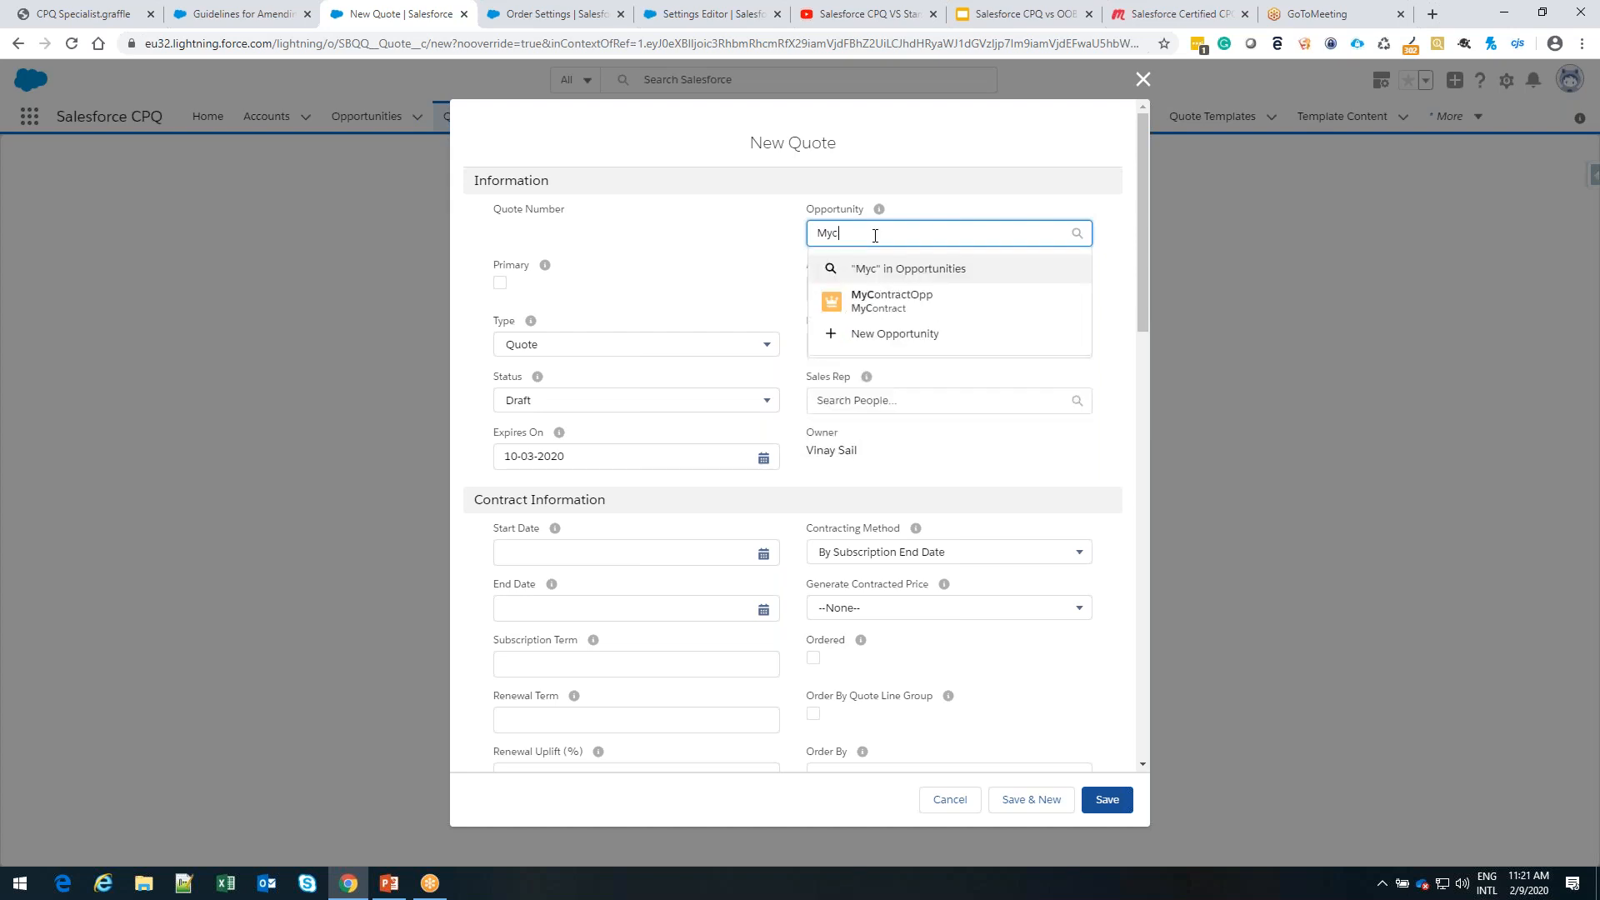
click(902, 301)
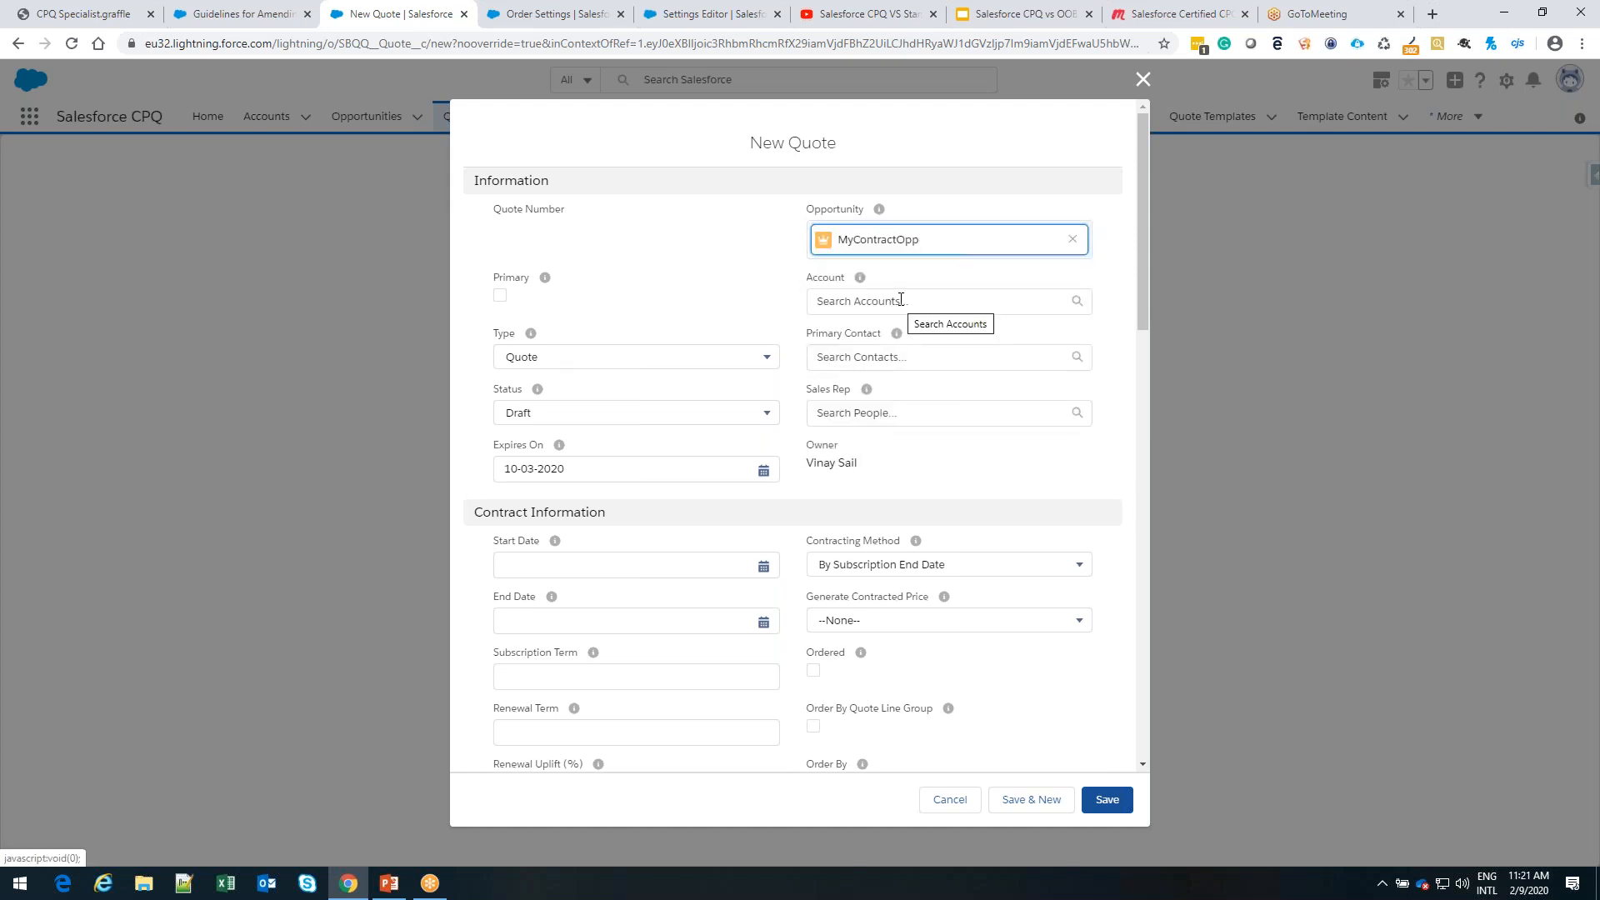
click(901, 300)
text(My)
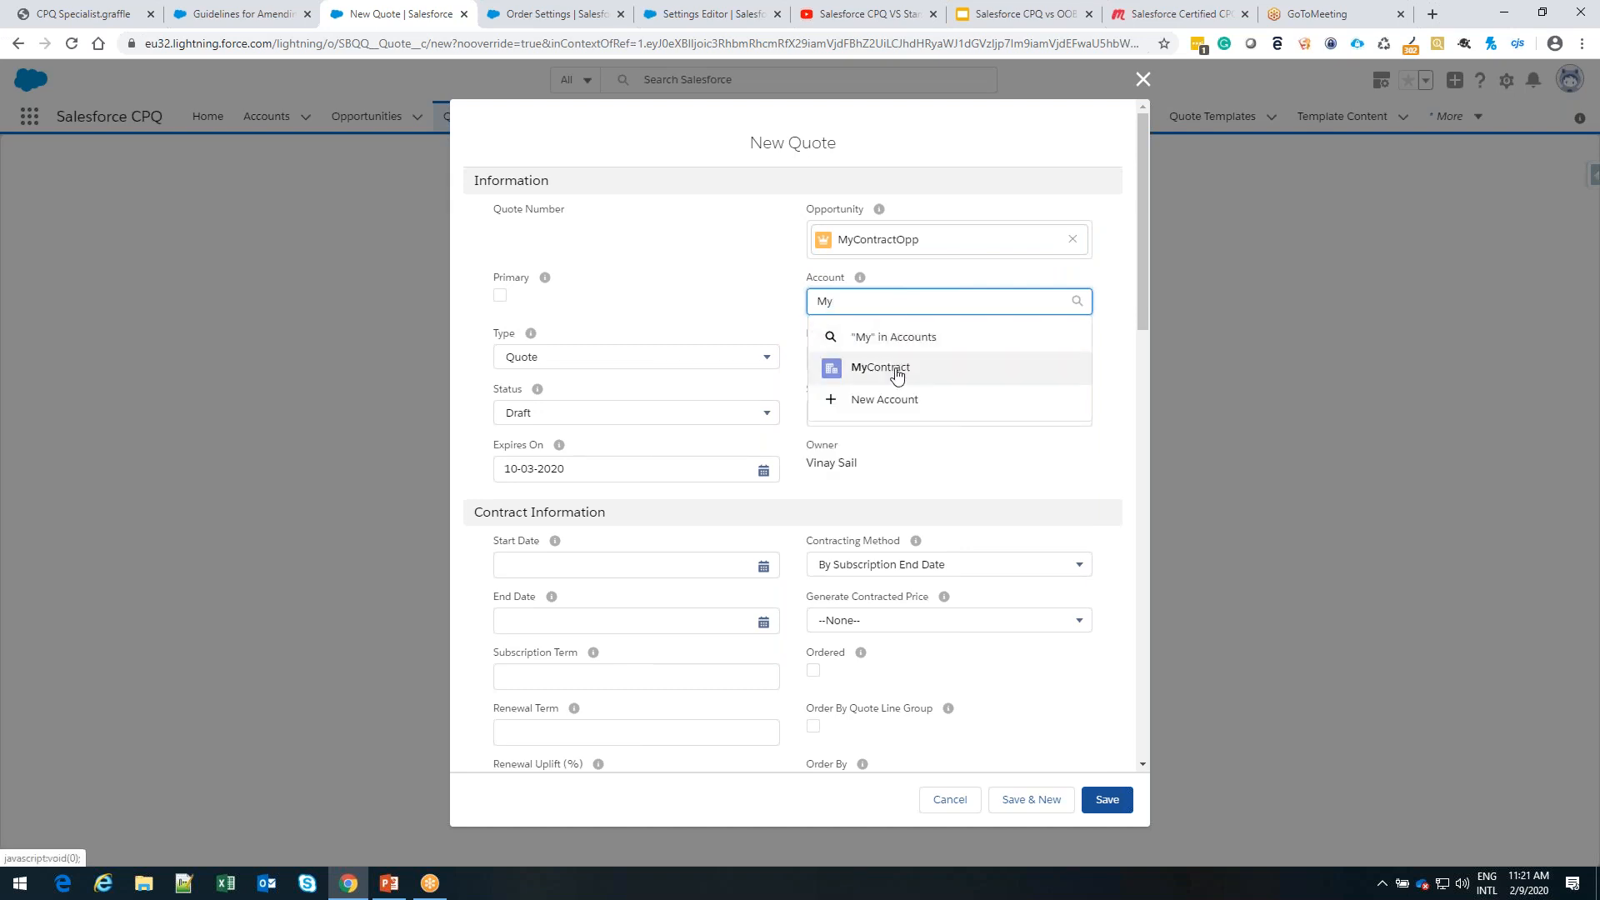
key(Return)
click(500, 296)
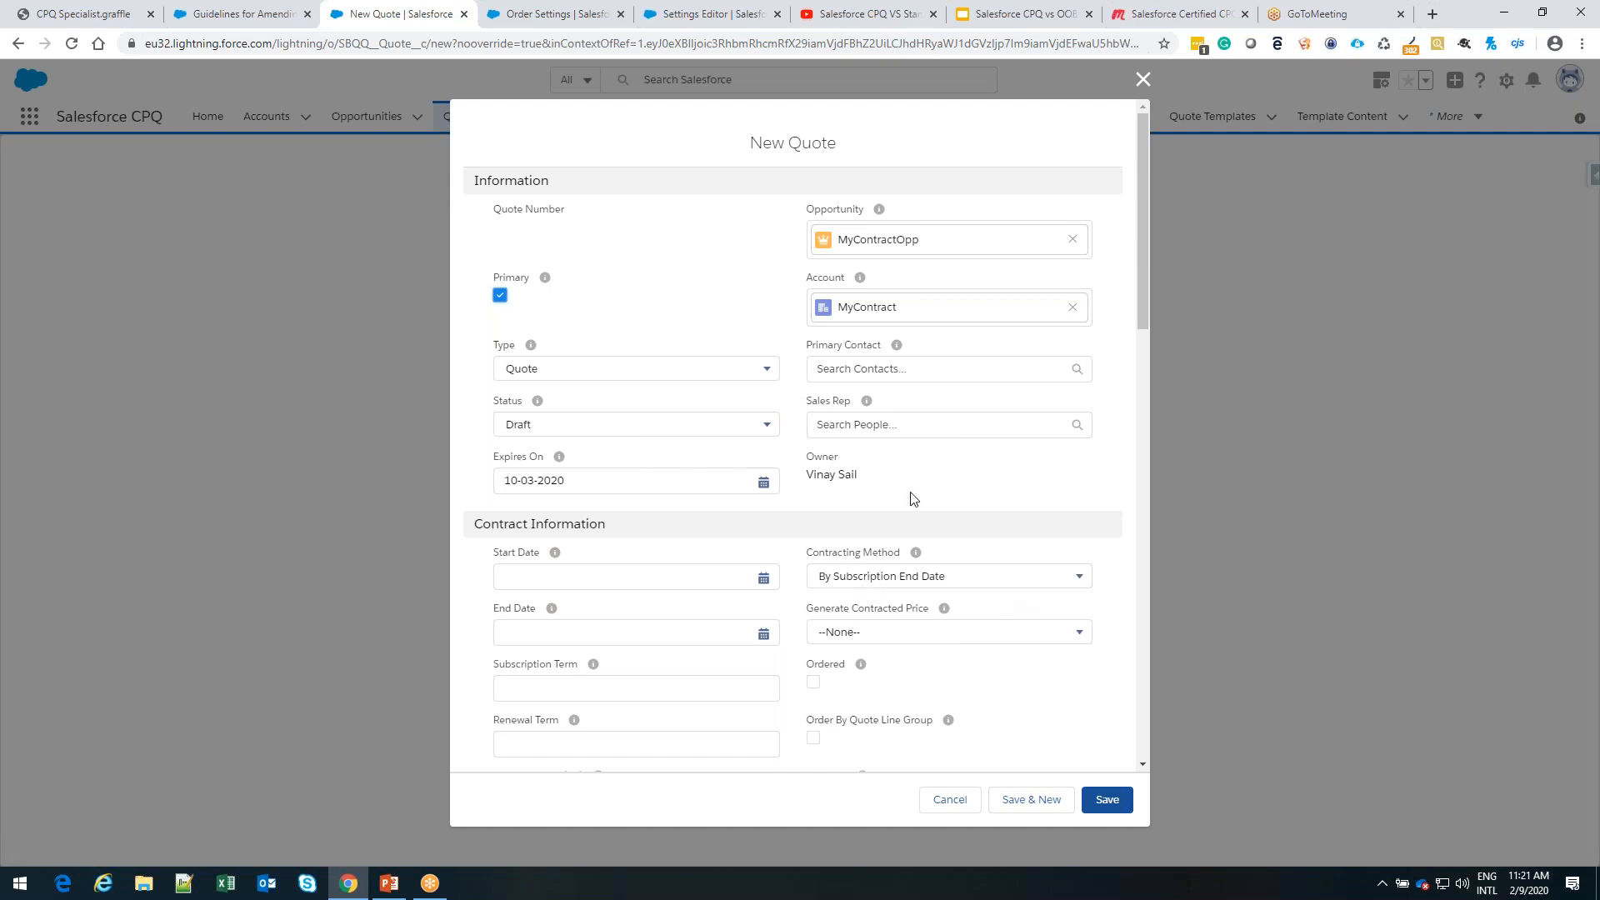
click(1102, 802)
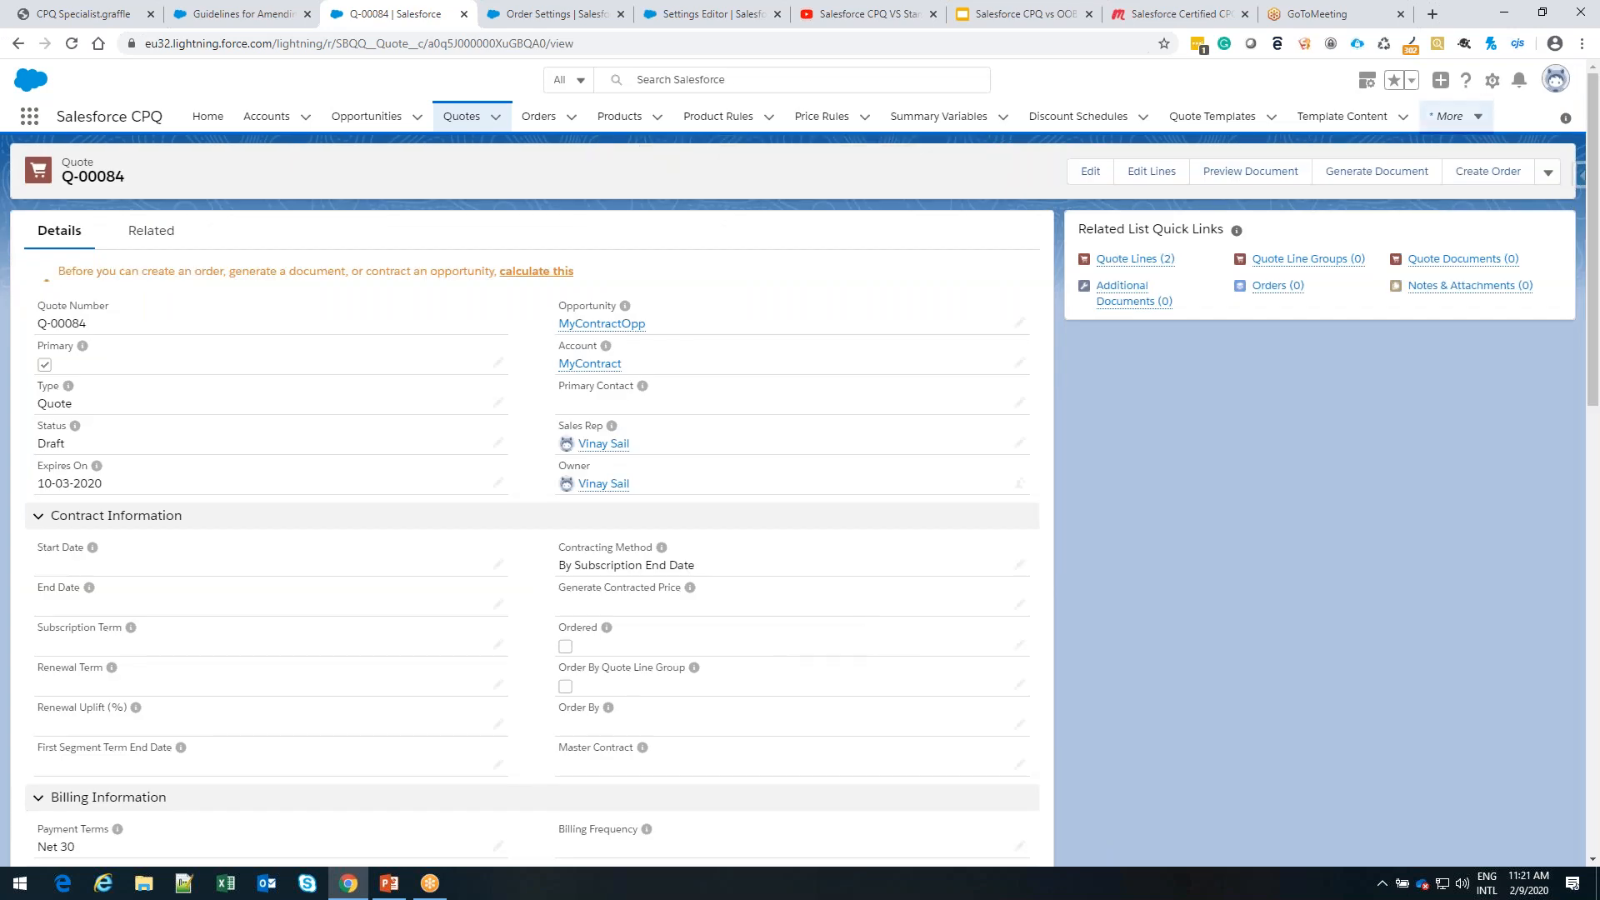
Open the new quote's lines for editing, calculate the prices, and save the quote
click(1149, 175)
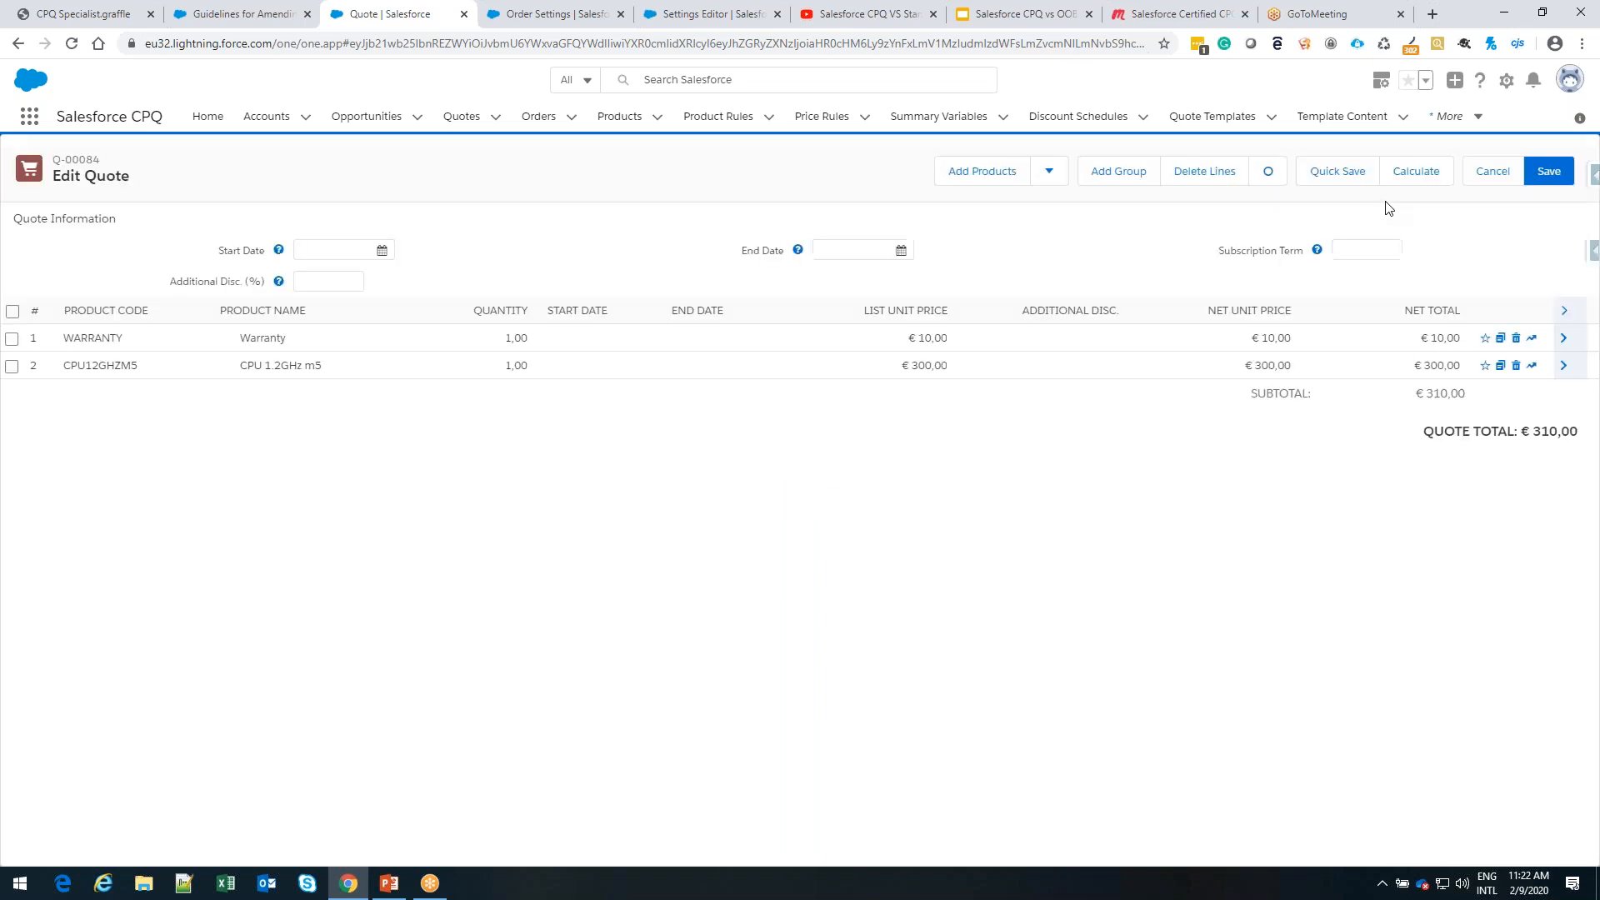
click(1412, 172)
click(1552, 176)
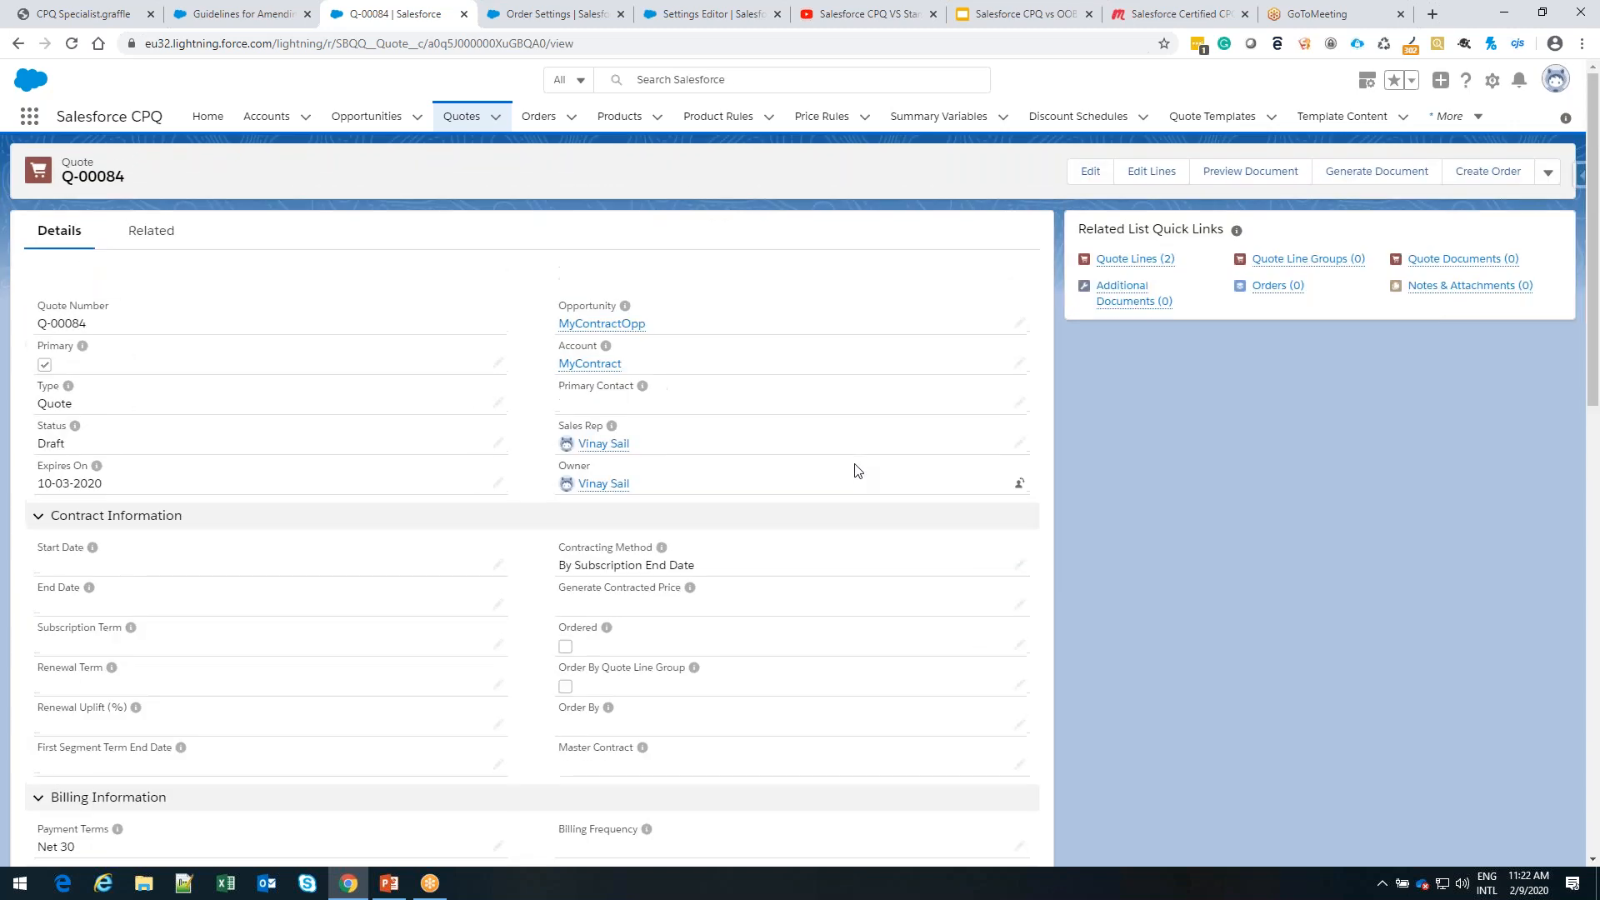
Search the recently viewed products for the warranty product
click(610, 123)
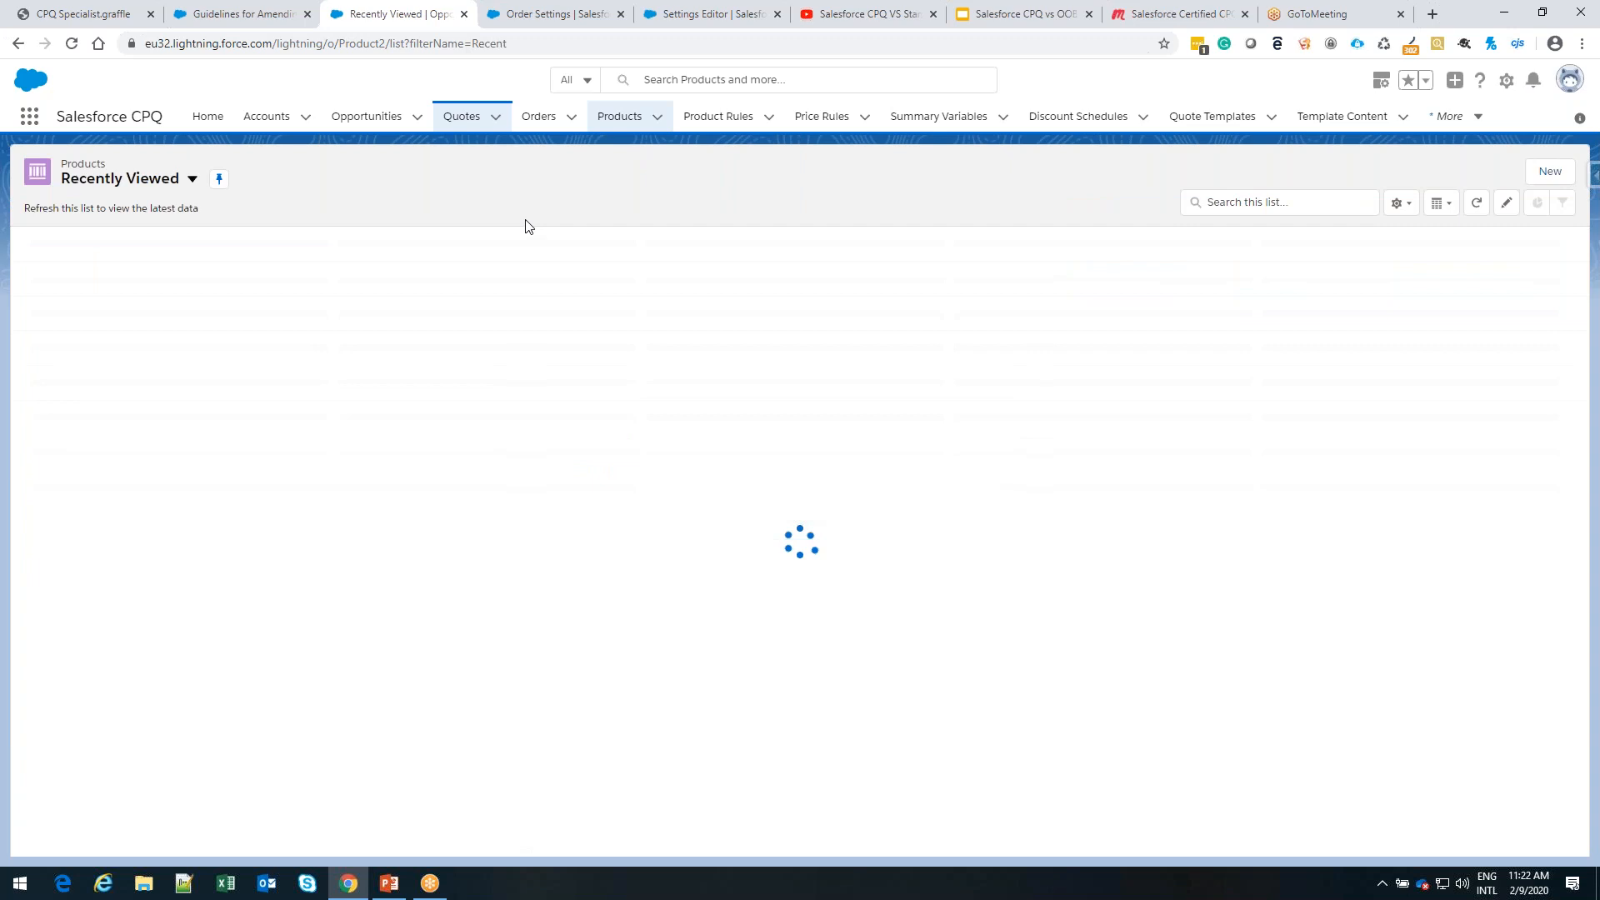
click(1276, 202)
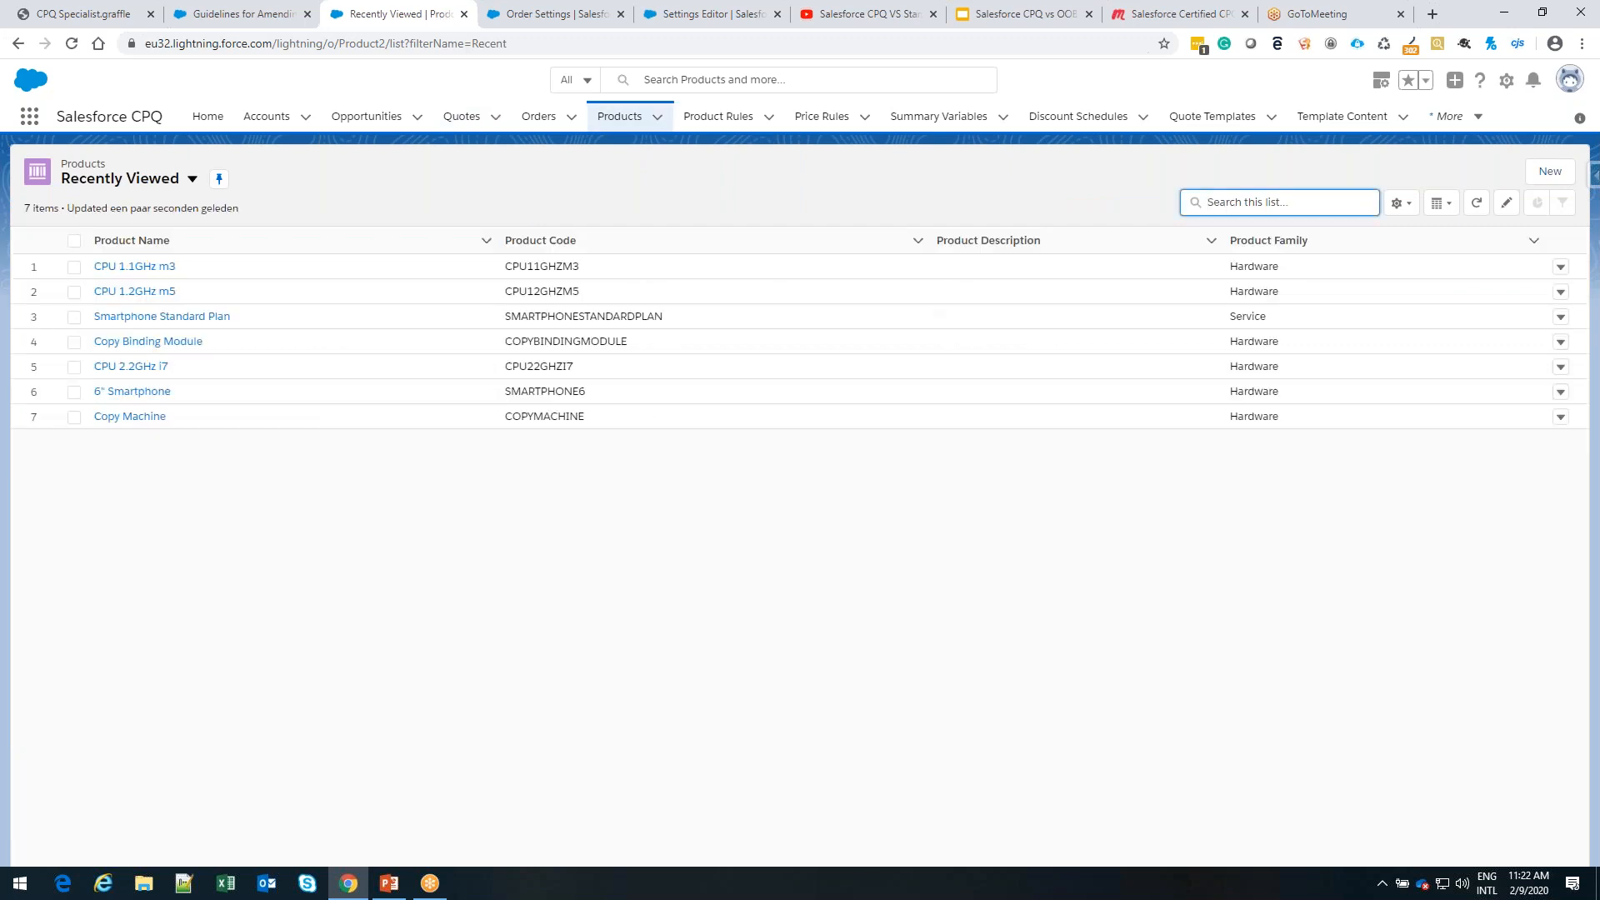
text(warrany)
key(Return)
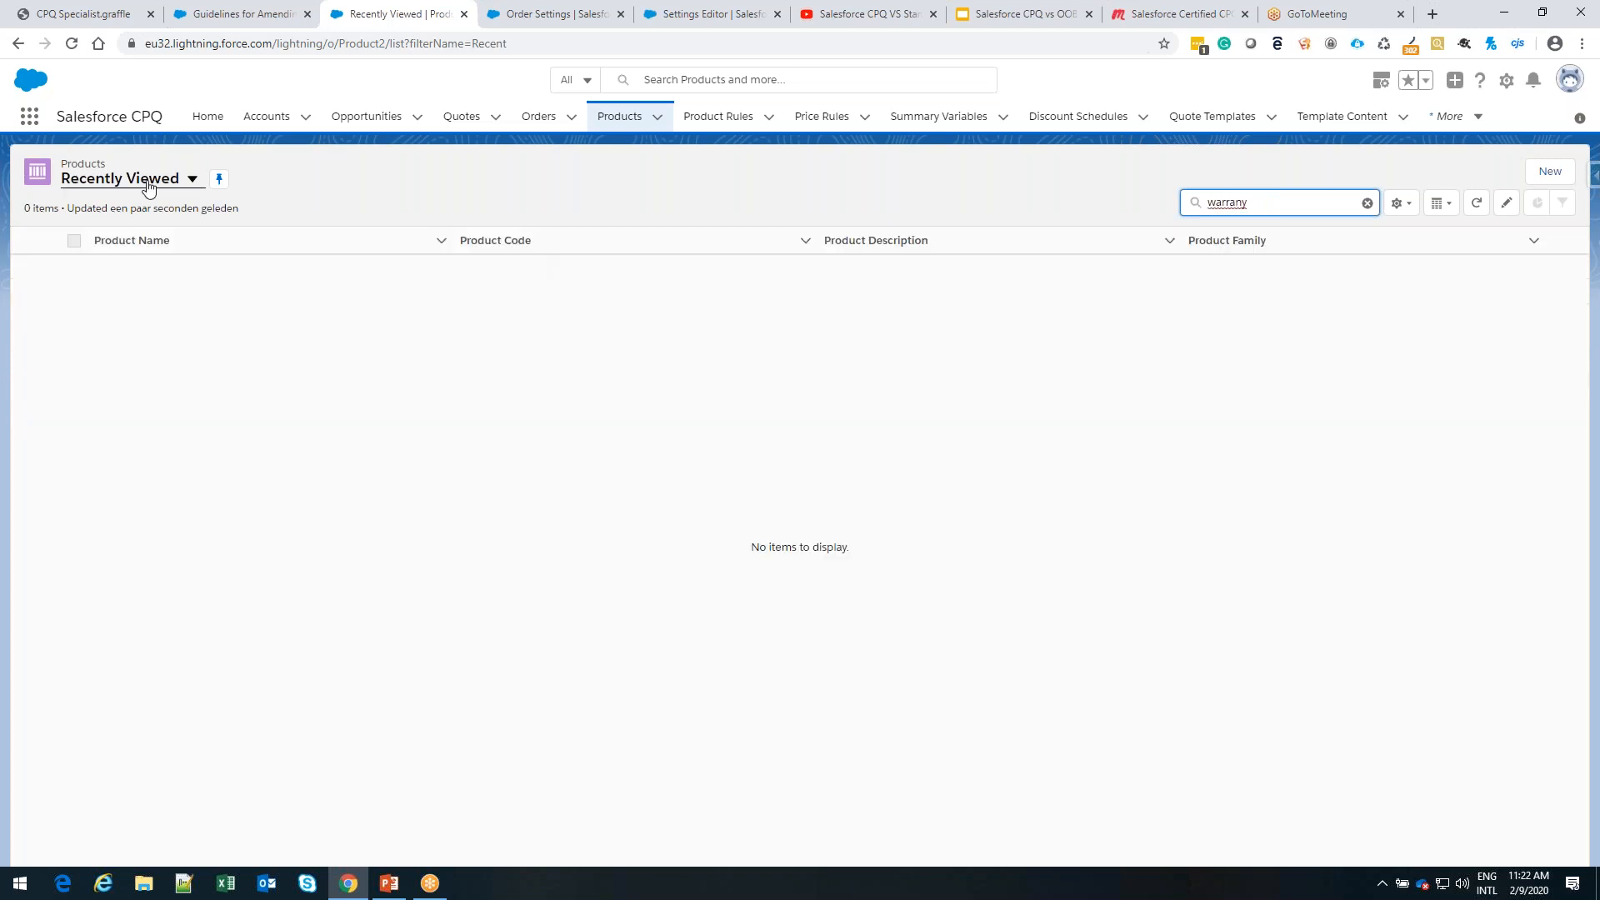
Find the Warranty product in the All Products list, open it, and examine its Salesforce CPQ Pricing settings
click(192, 178)
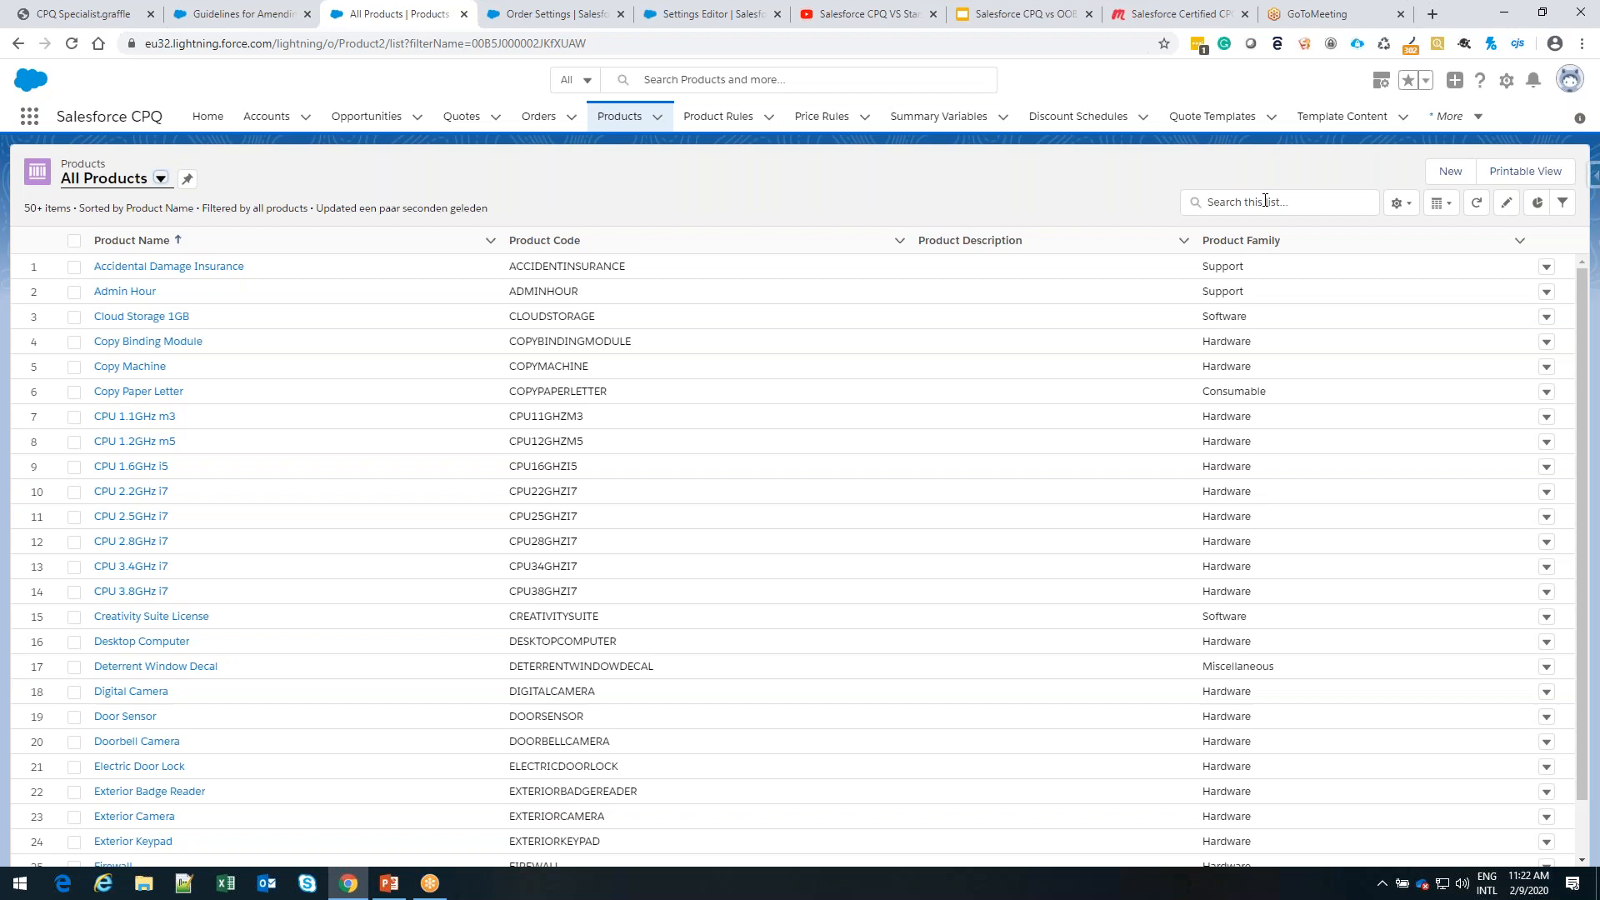
click(1265, 201)
text(warrant)
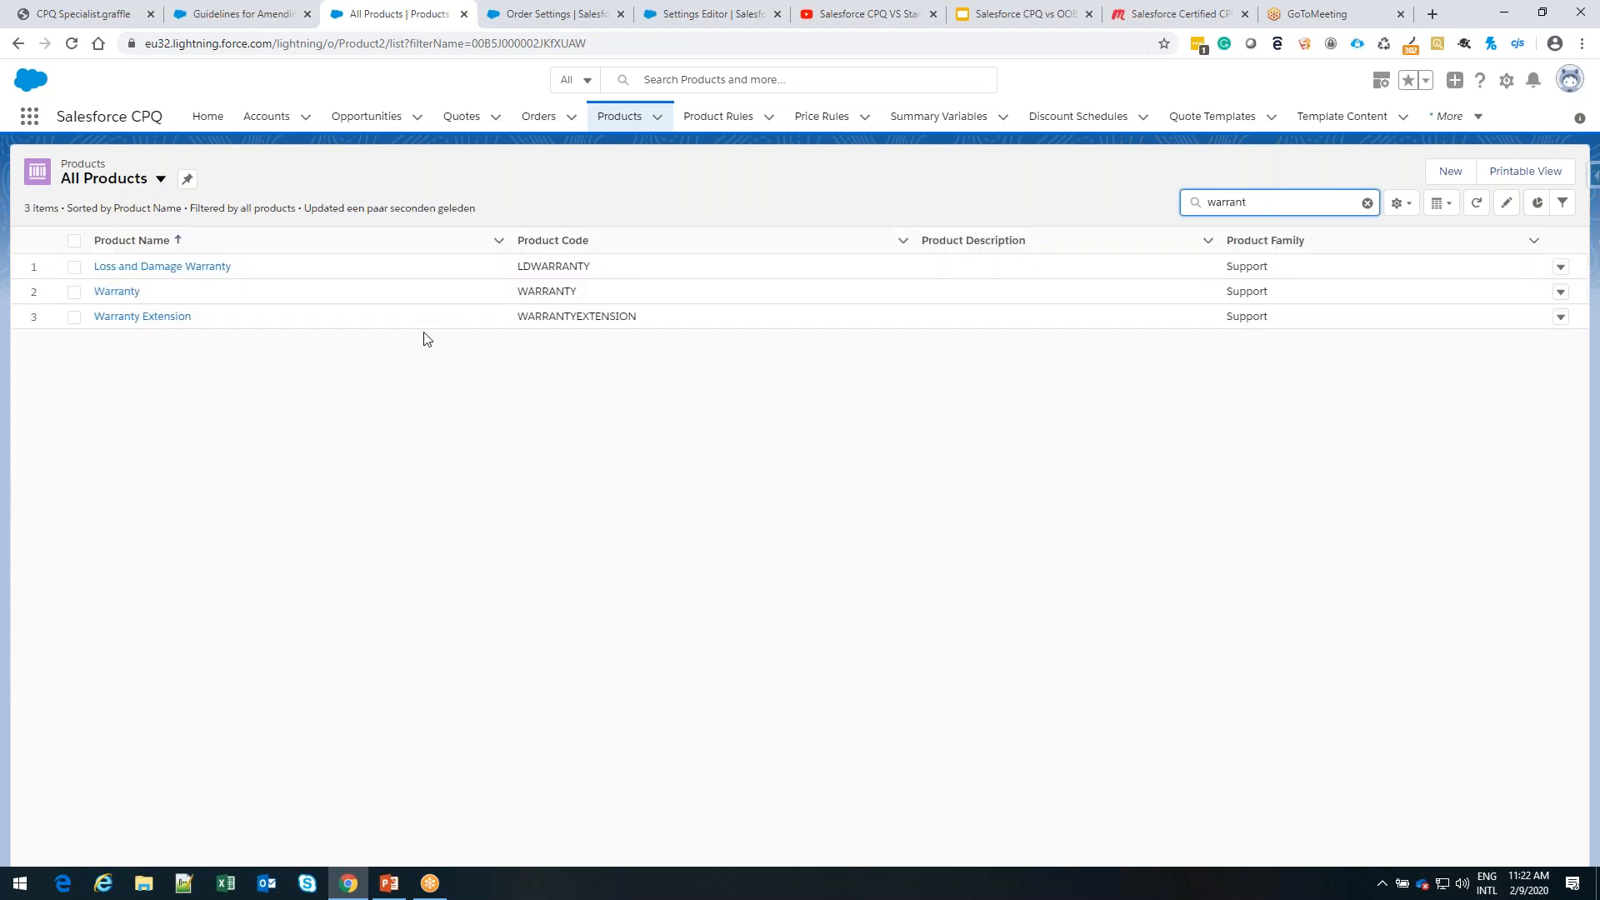
click(117, 291)
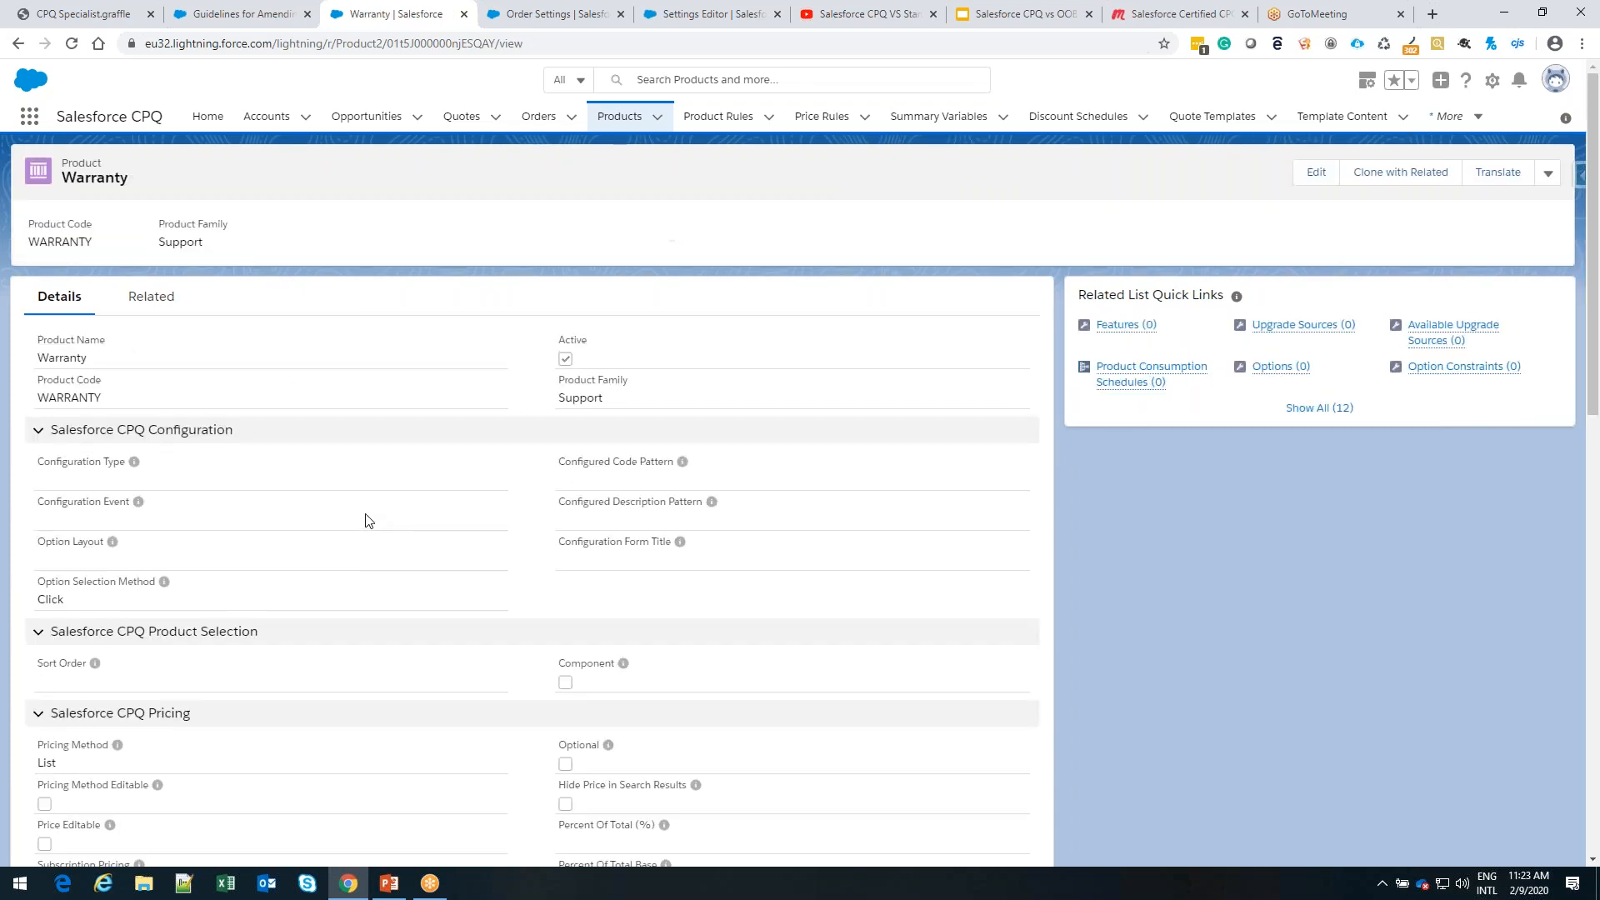
scroll(517, 546, down, 6)
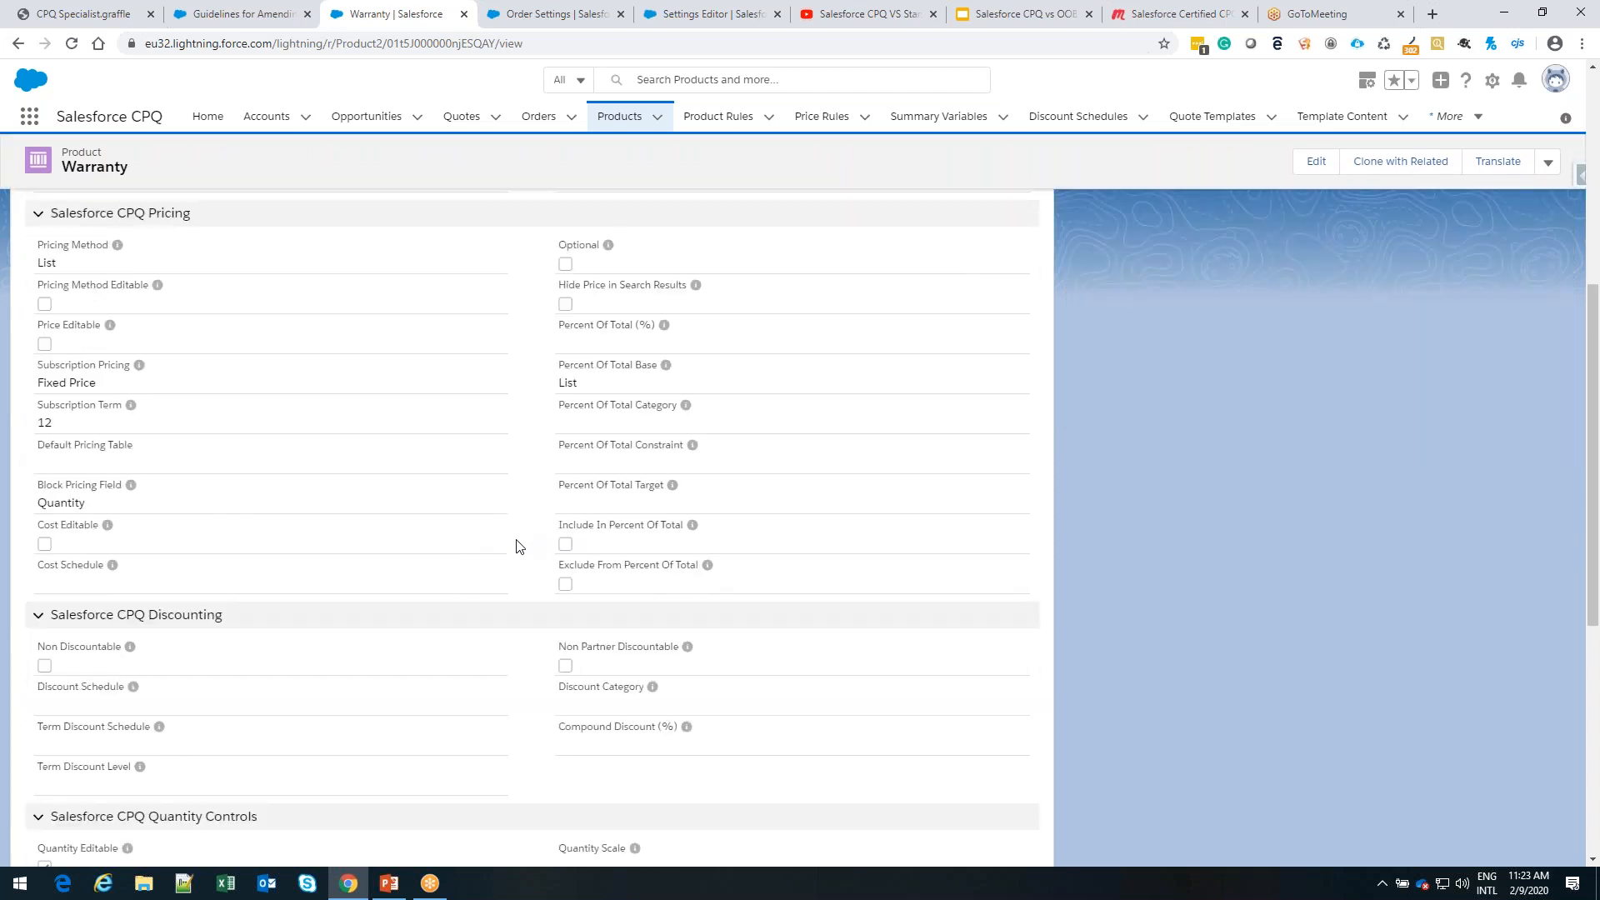
scroll(517, 546, up, 6)
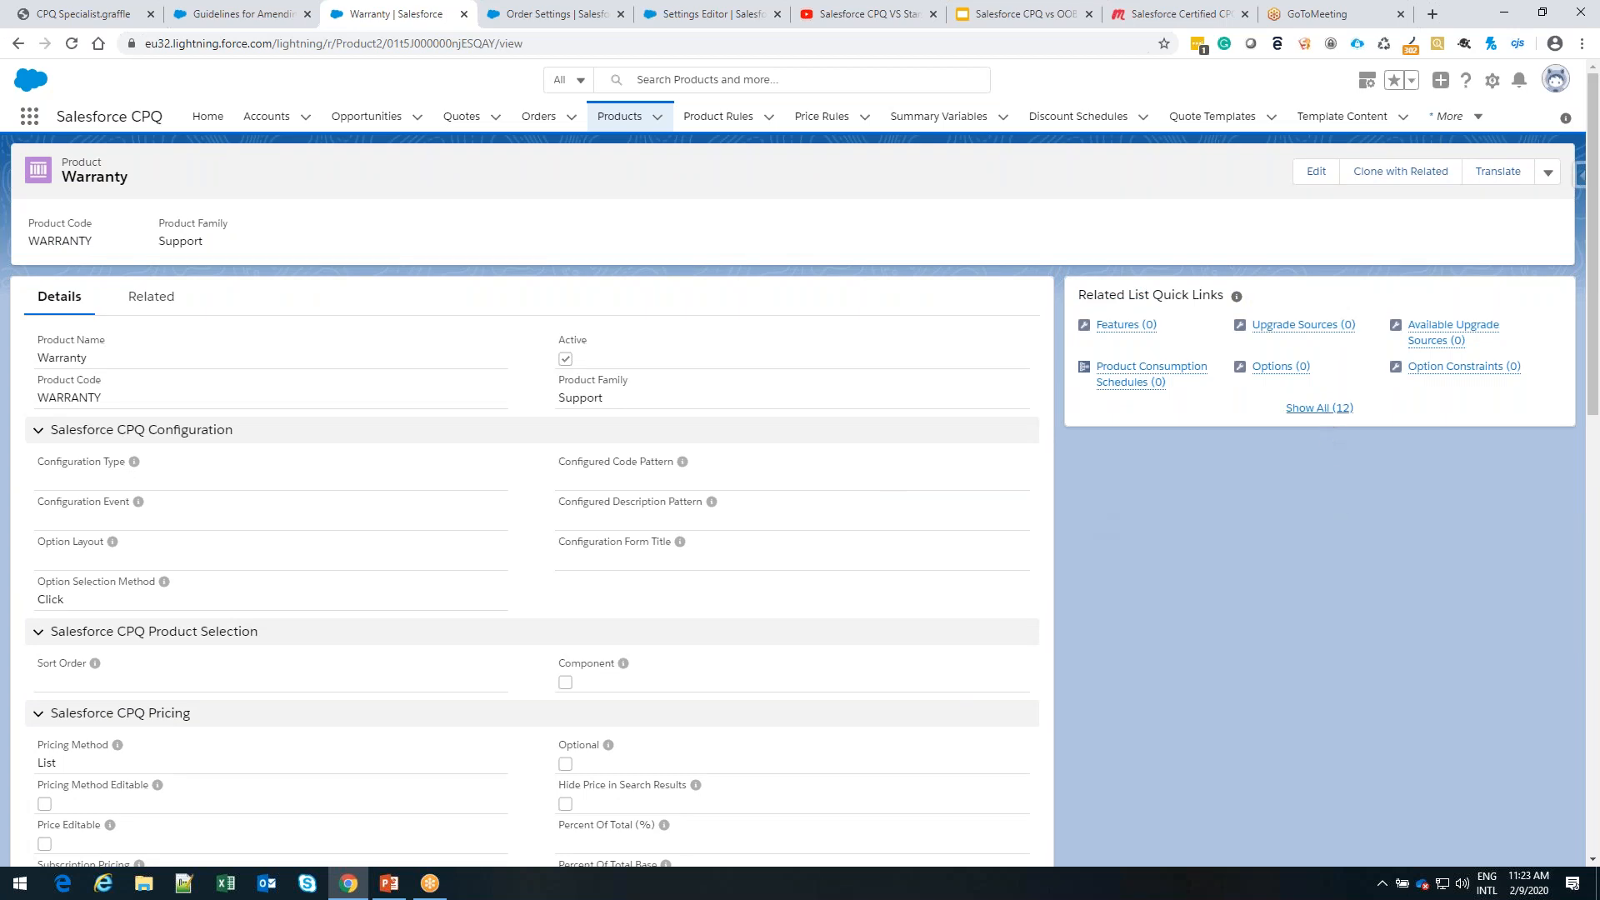
Examine the Warranty product's Salesforce CPQ pricing, discounting, quantity control and workflow settings
scroll(768, 638, down, 4)
scroll(534, 525, down, 3)
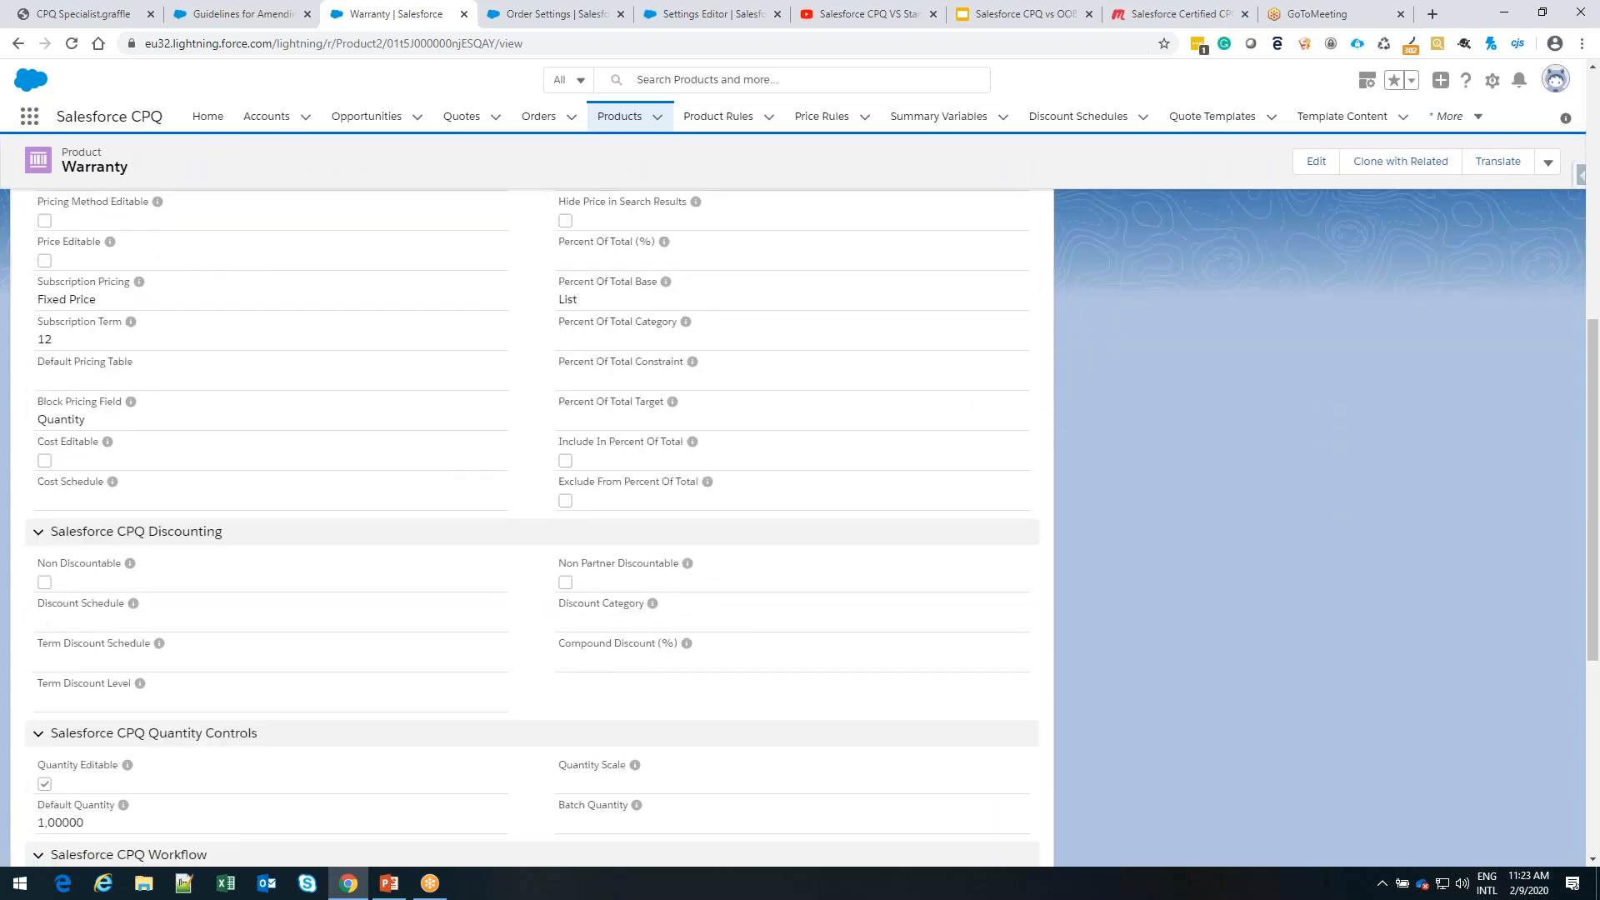
scroll(534, 525, down, 2)
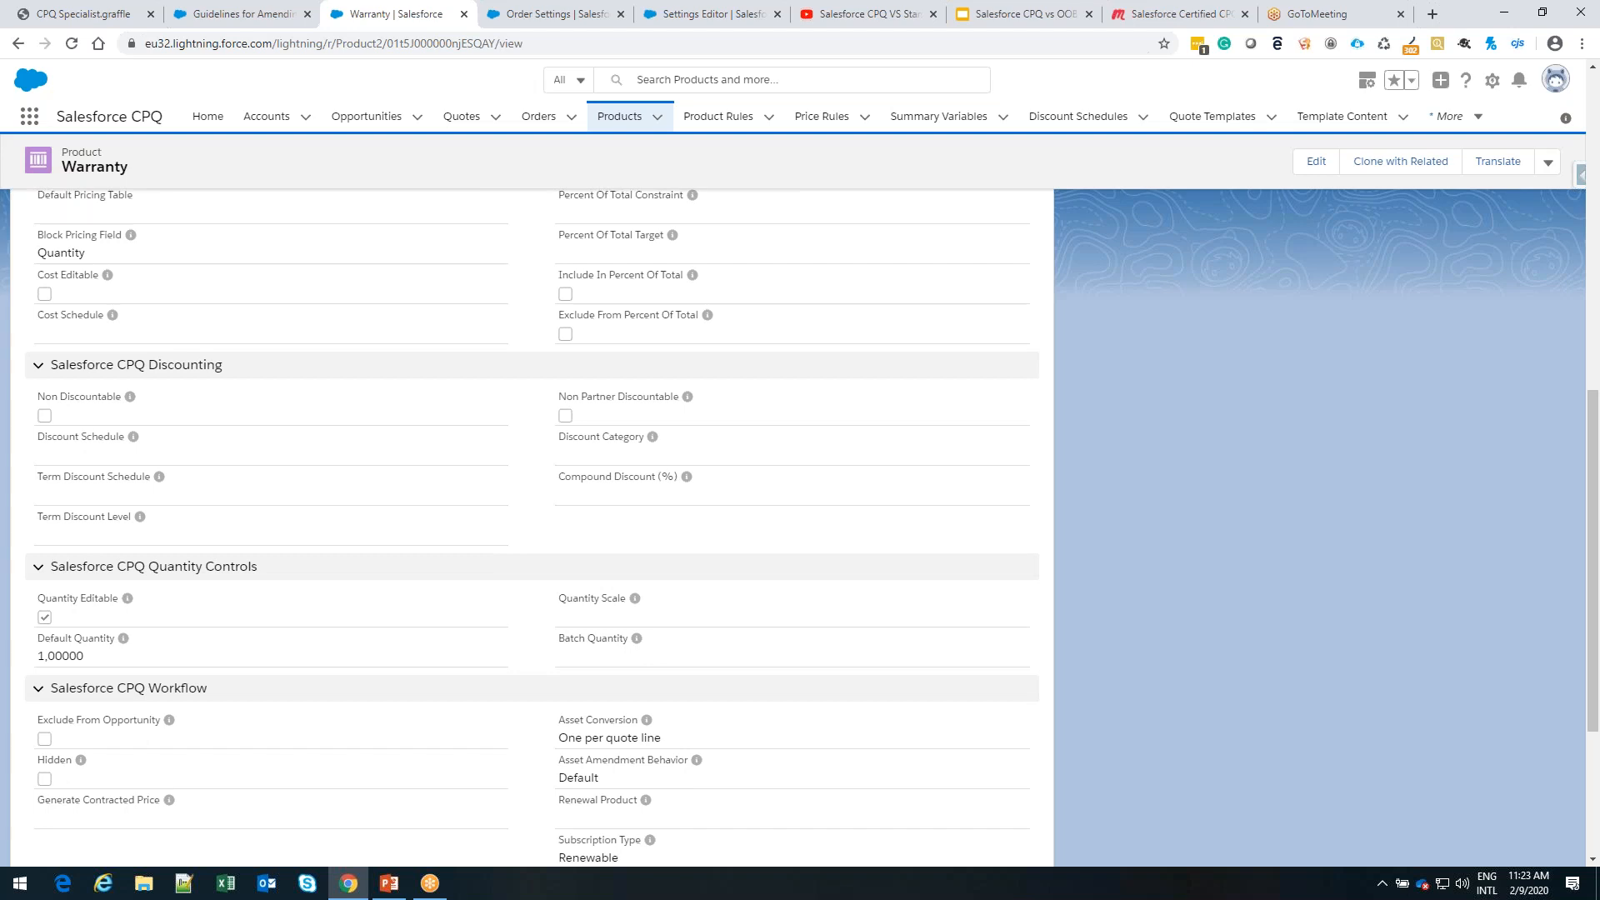
scroll(533, 525, down, 3)
scroll(533, 525, up, 4)
scroll(772, 632, up, 5)
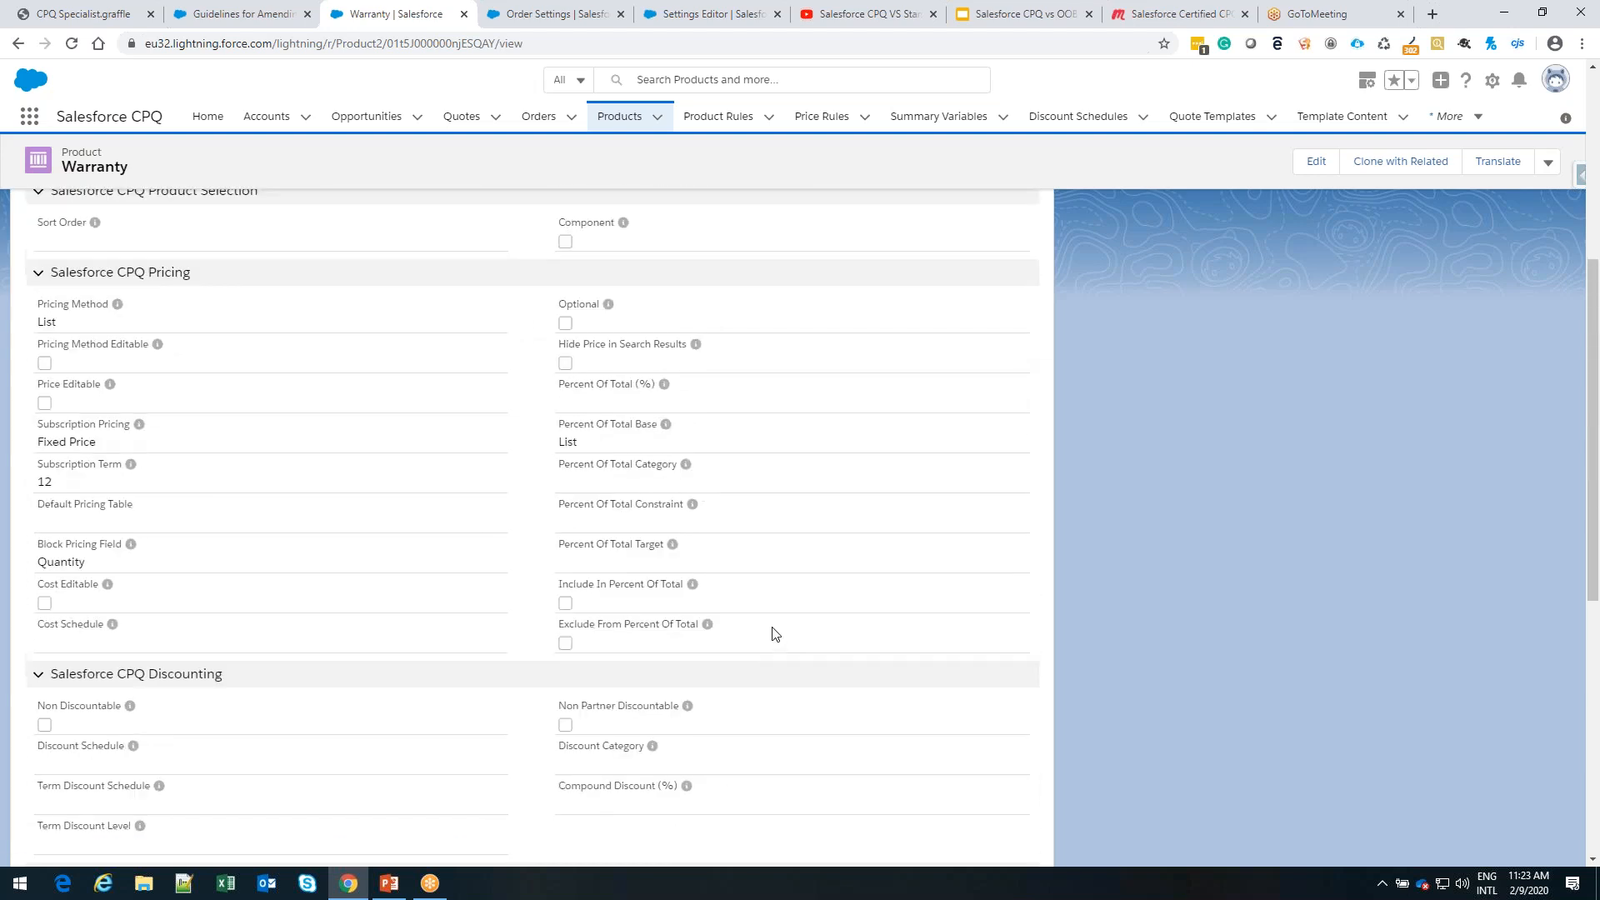
scroll(875, 665, up, 4)
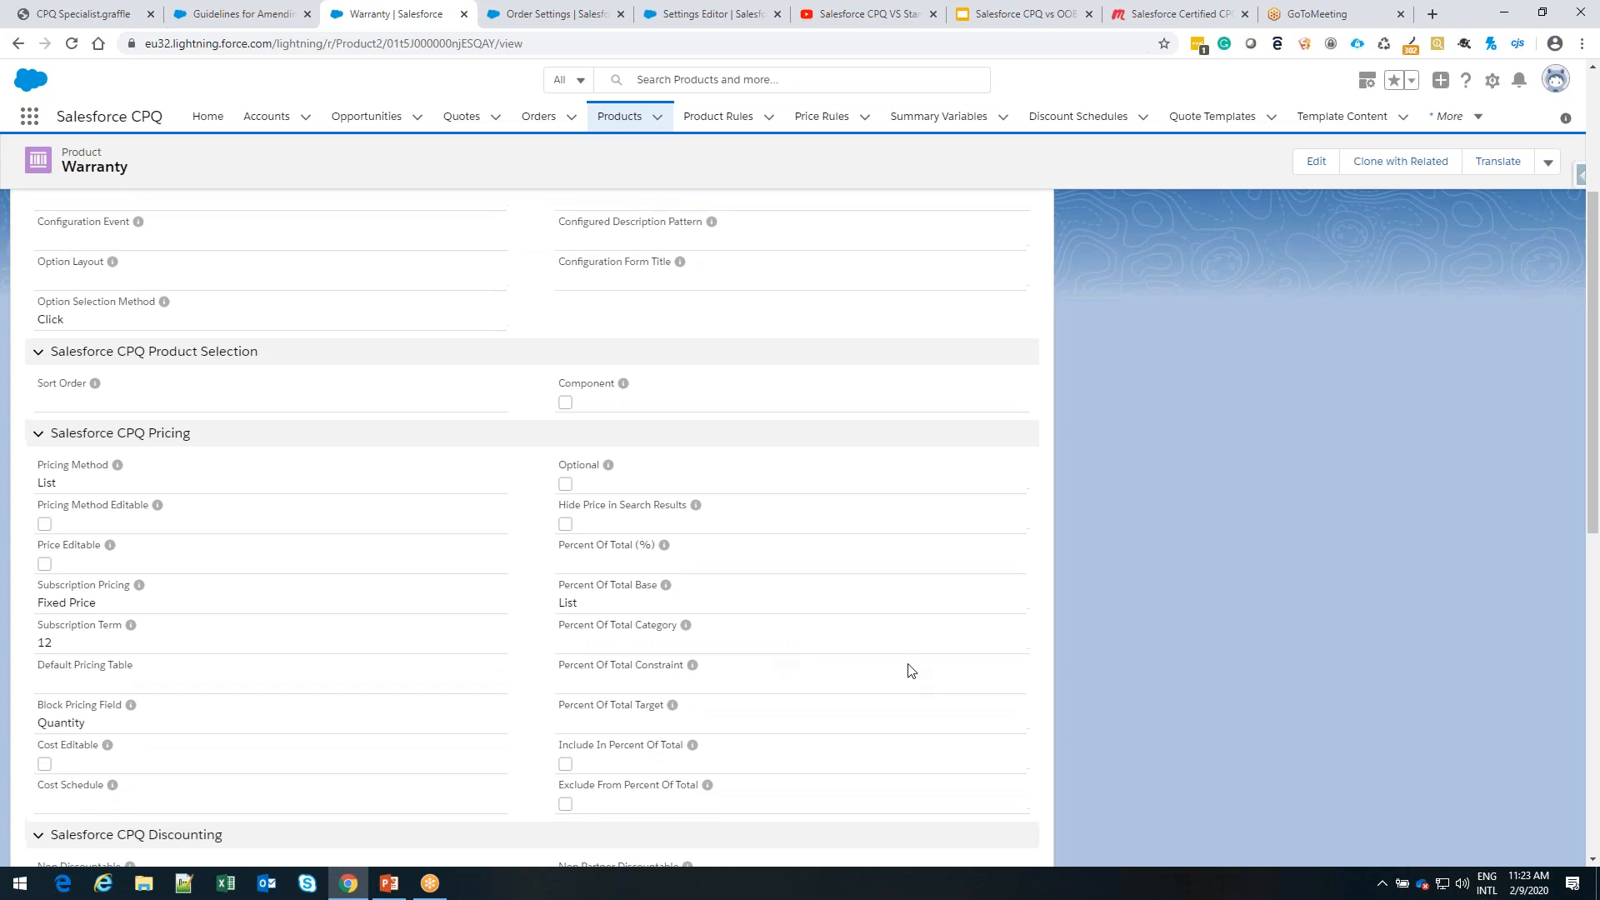
Open the most recently viewed quote, preview its quote lines, mark the quote as Ordered, and save it
click(462, 121)
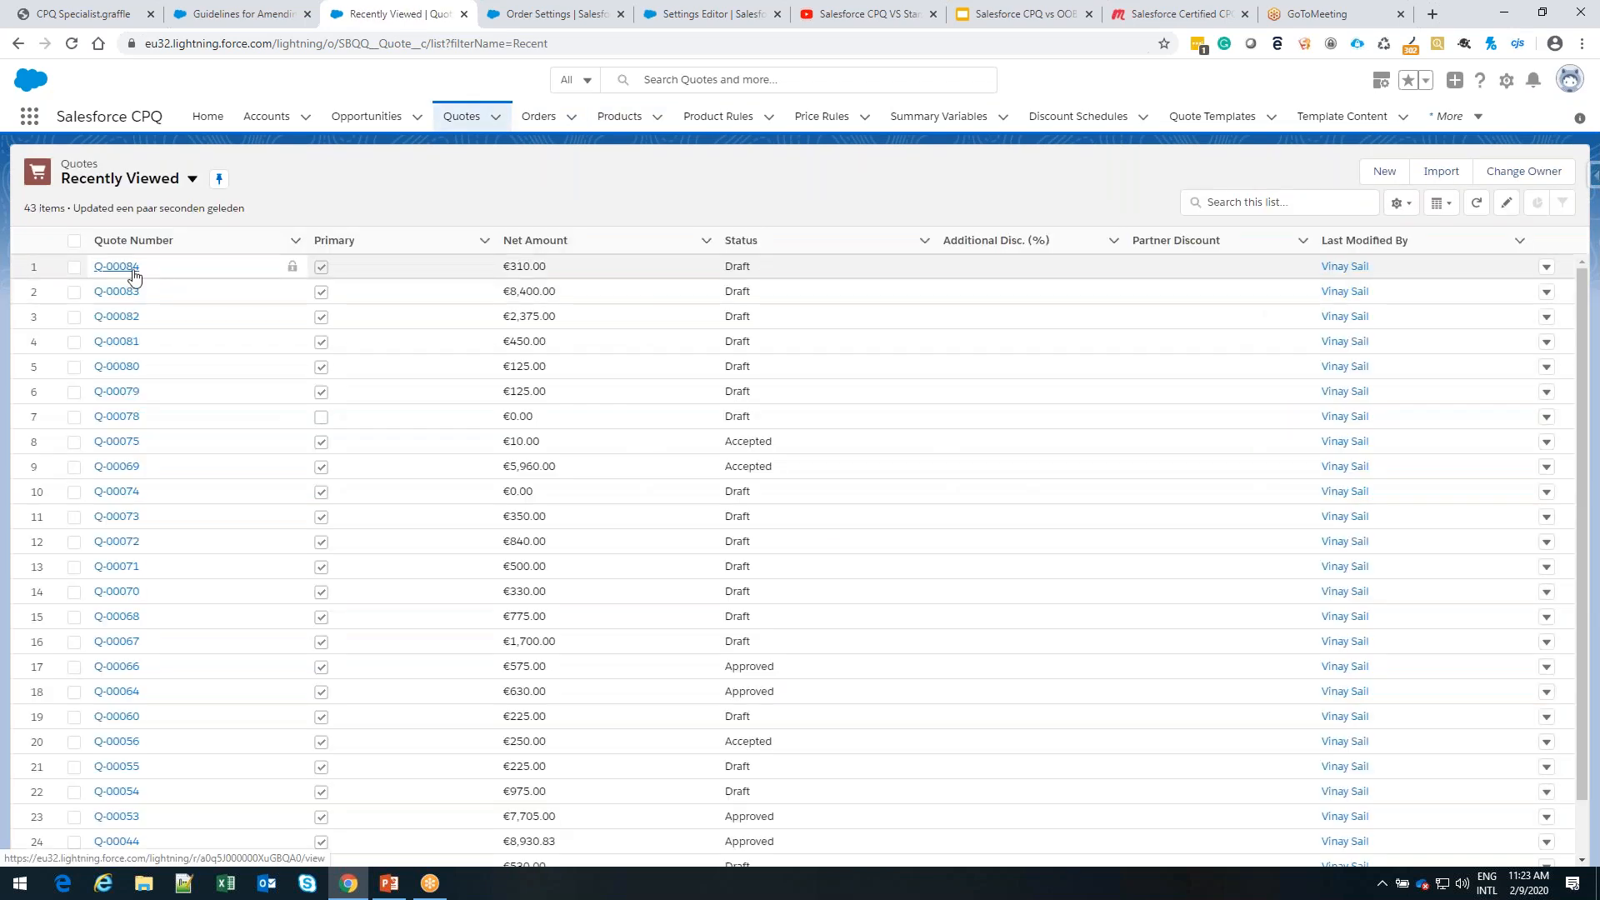
click(125, 266)
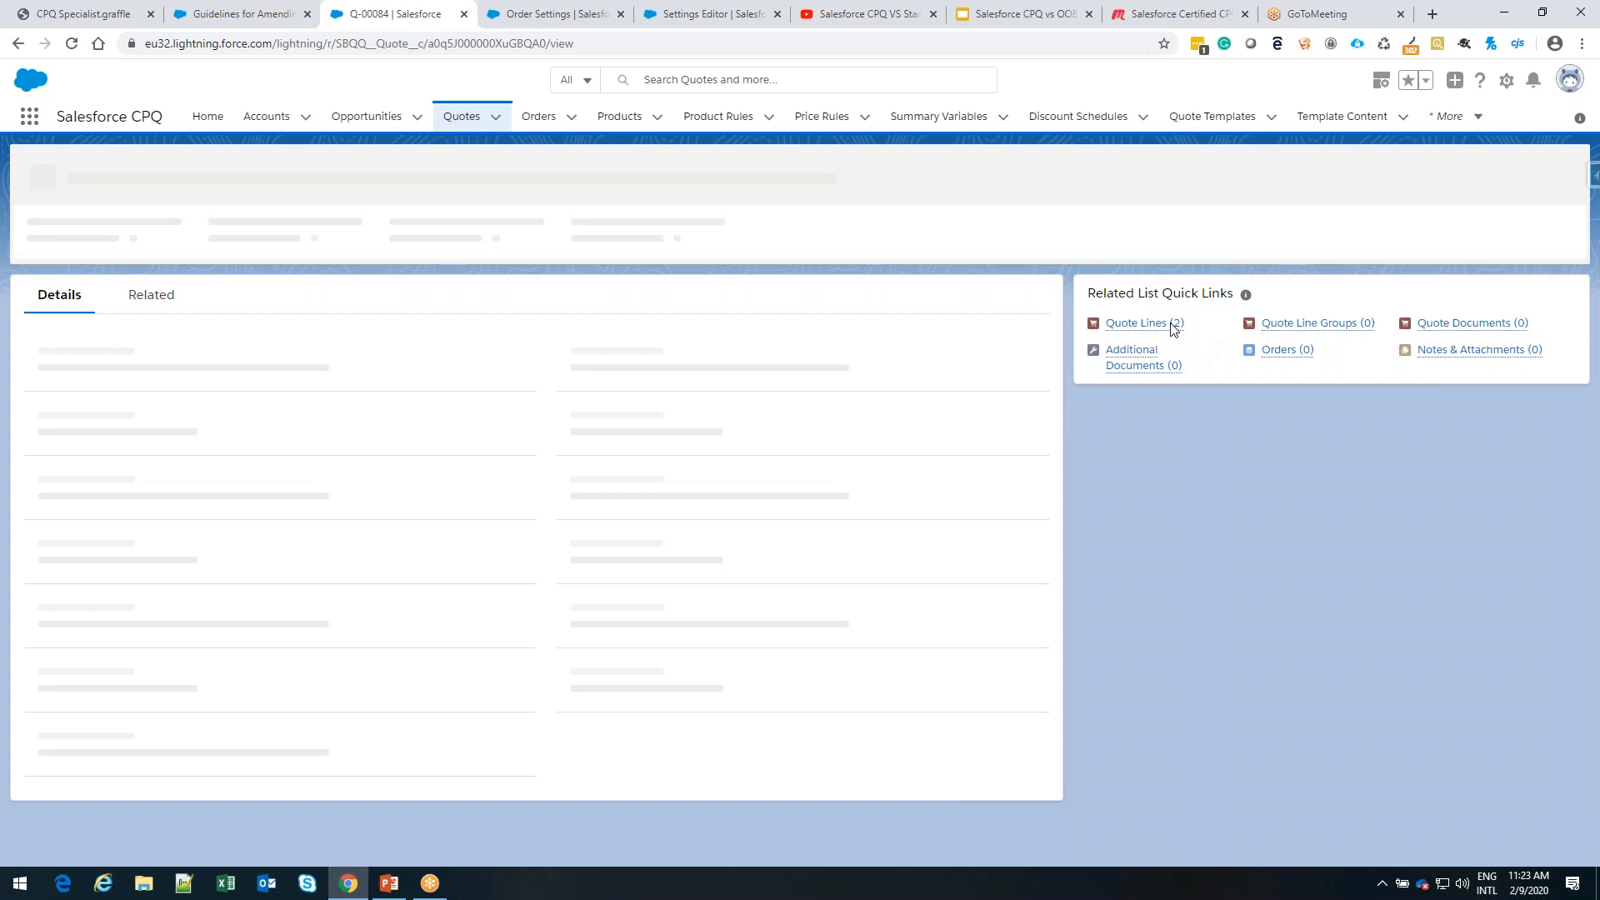
mouse_move(1147, 263)
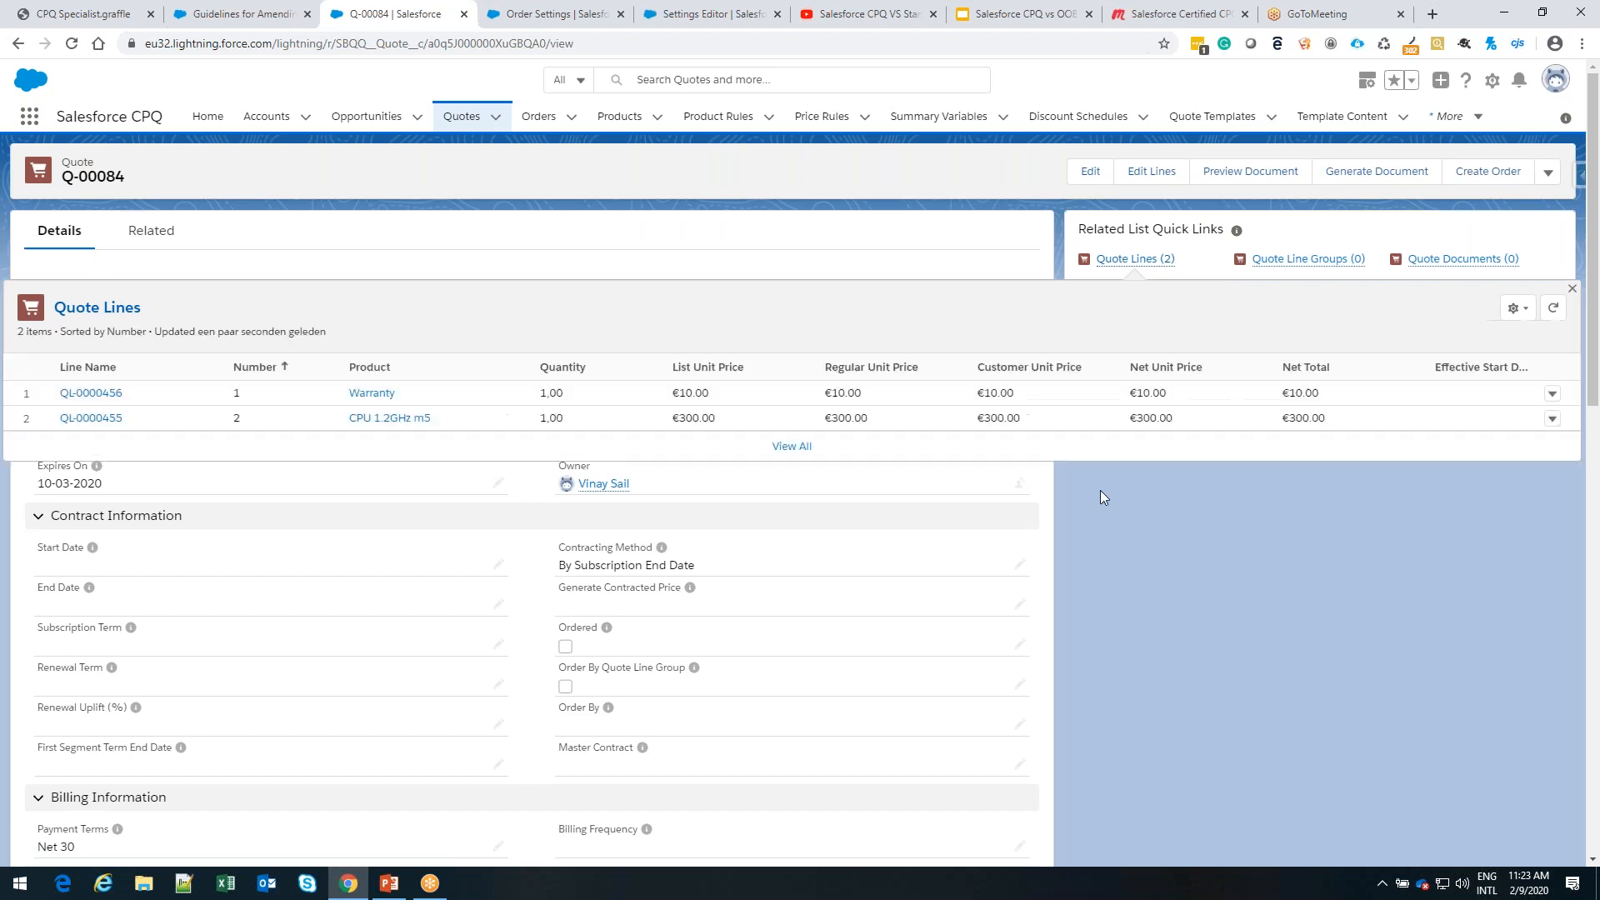
click(1017, 648)
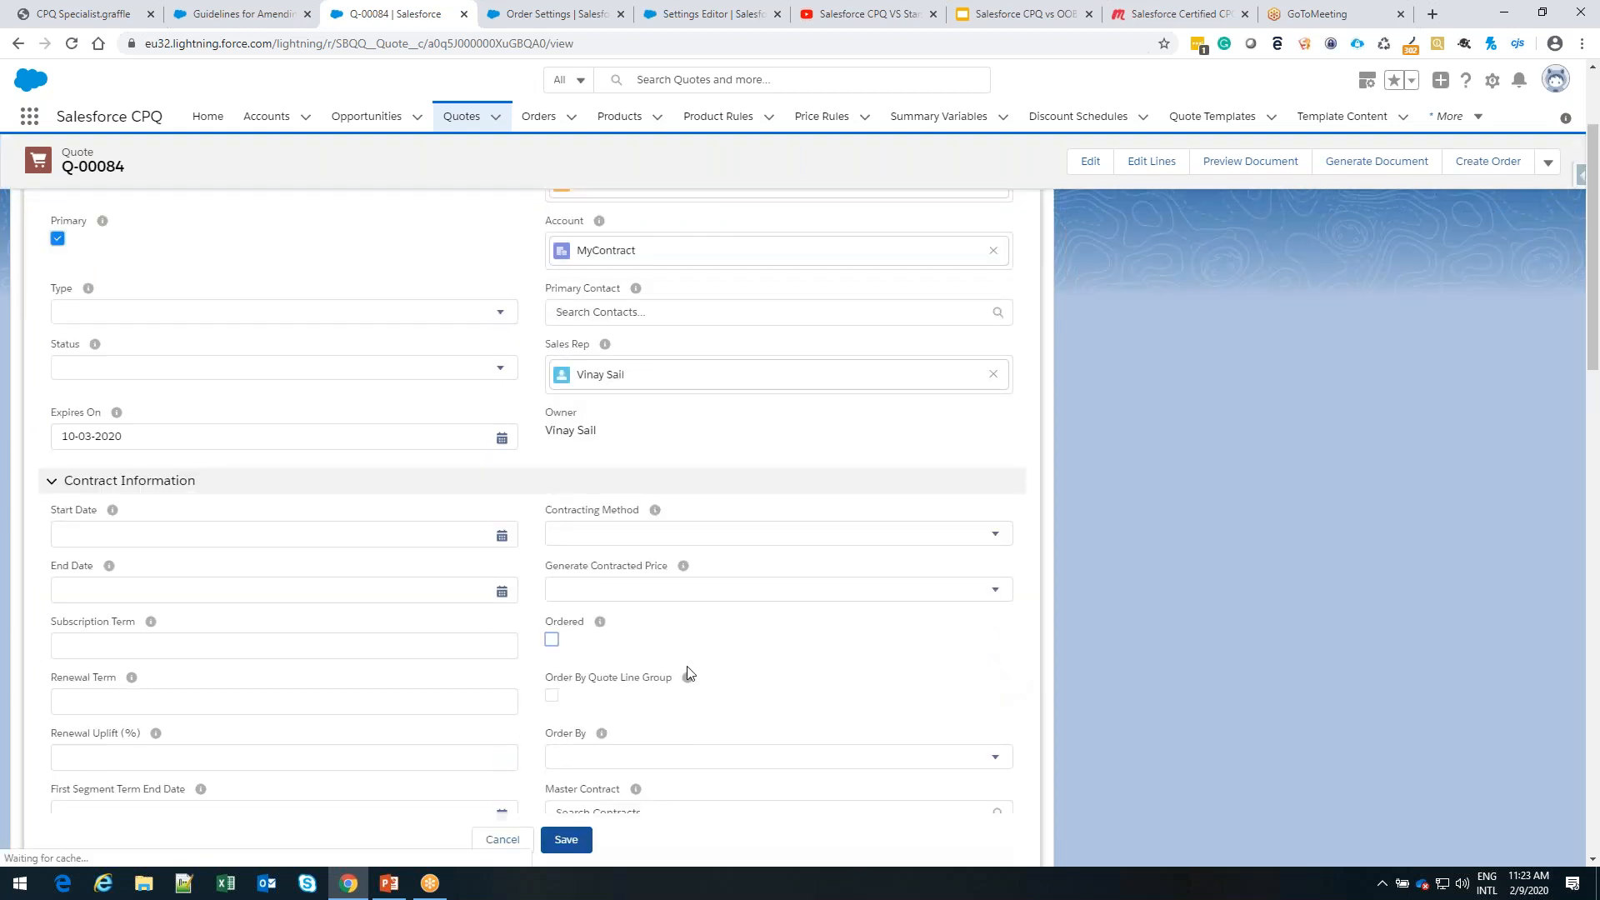
click(551, 640)
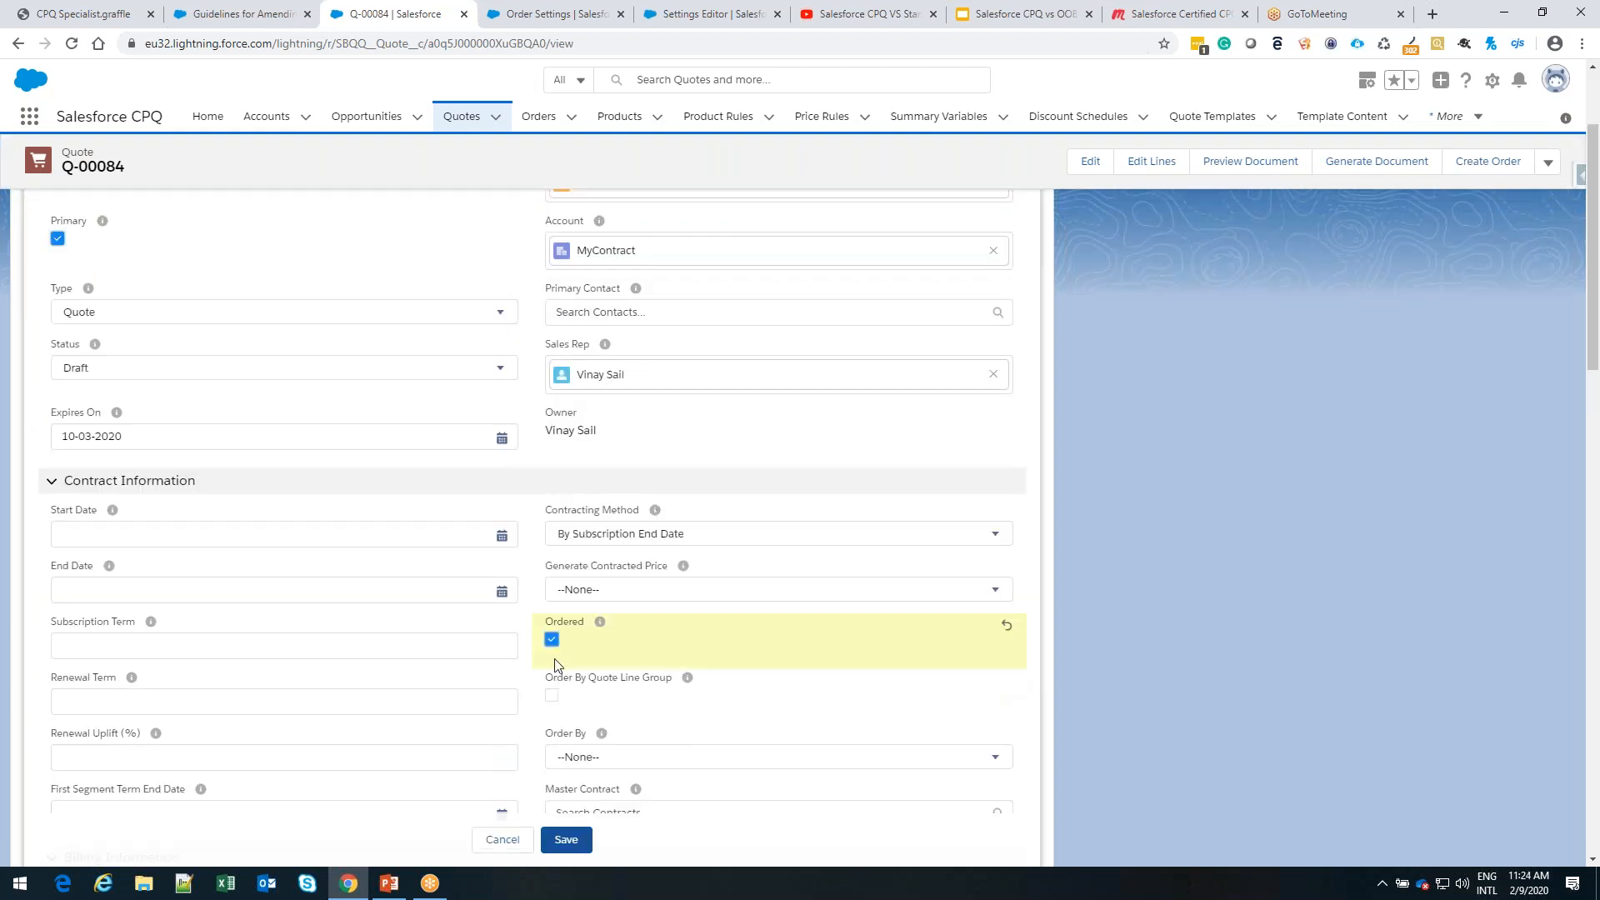
click(567, 840)
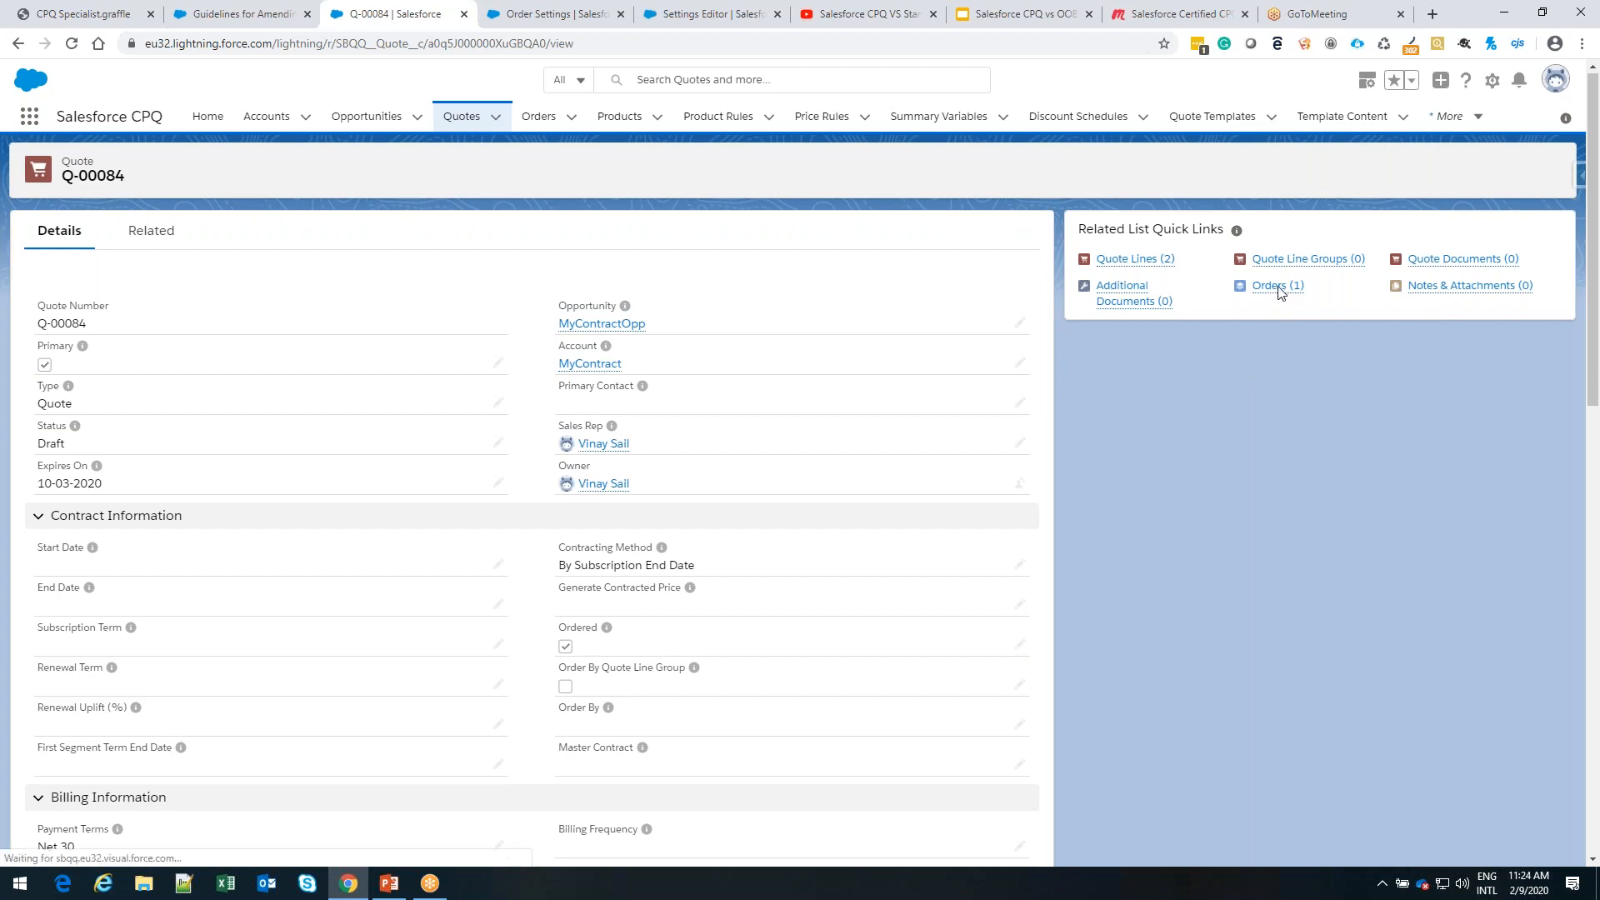
Open the order generated from the quote and examine its order products and related records
click(1280, 289)
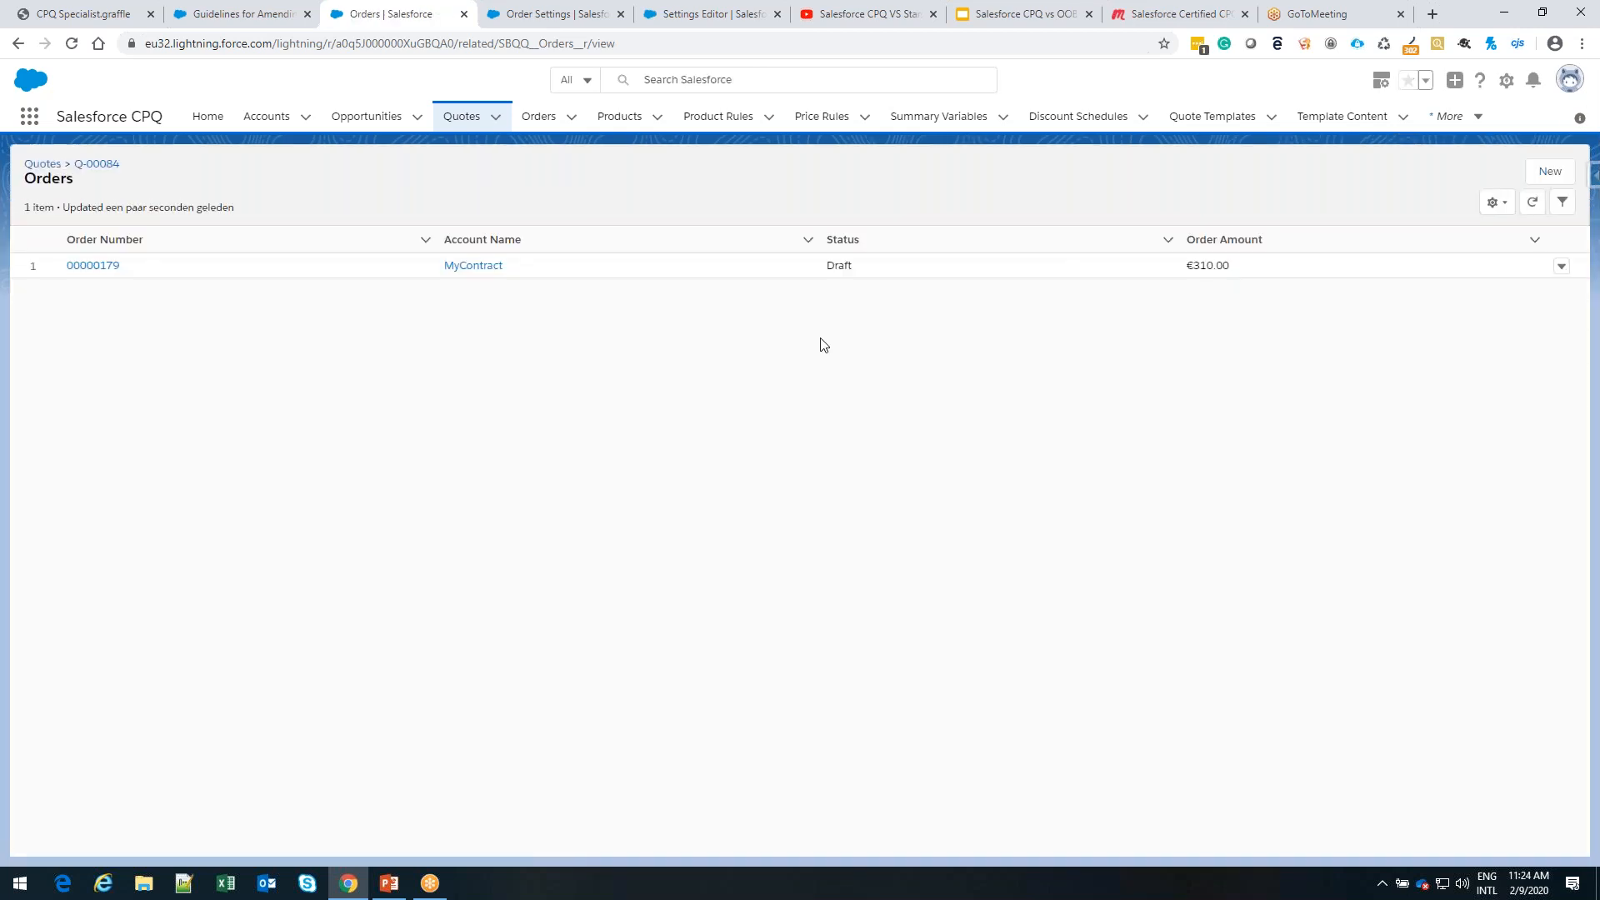
click(97, 268)
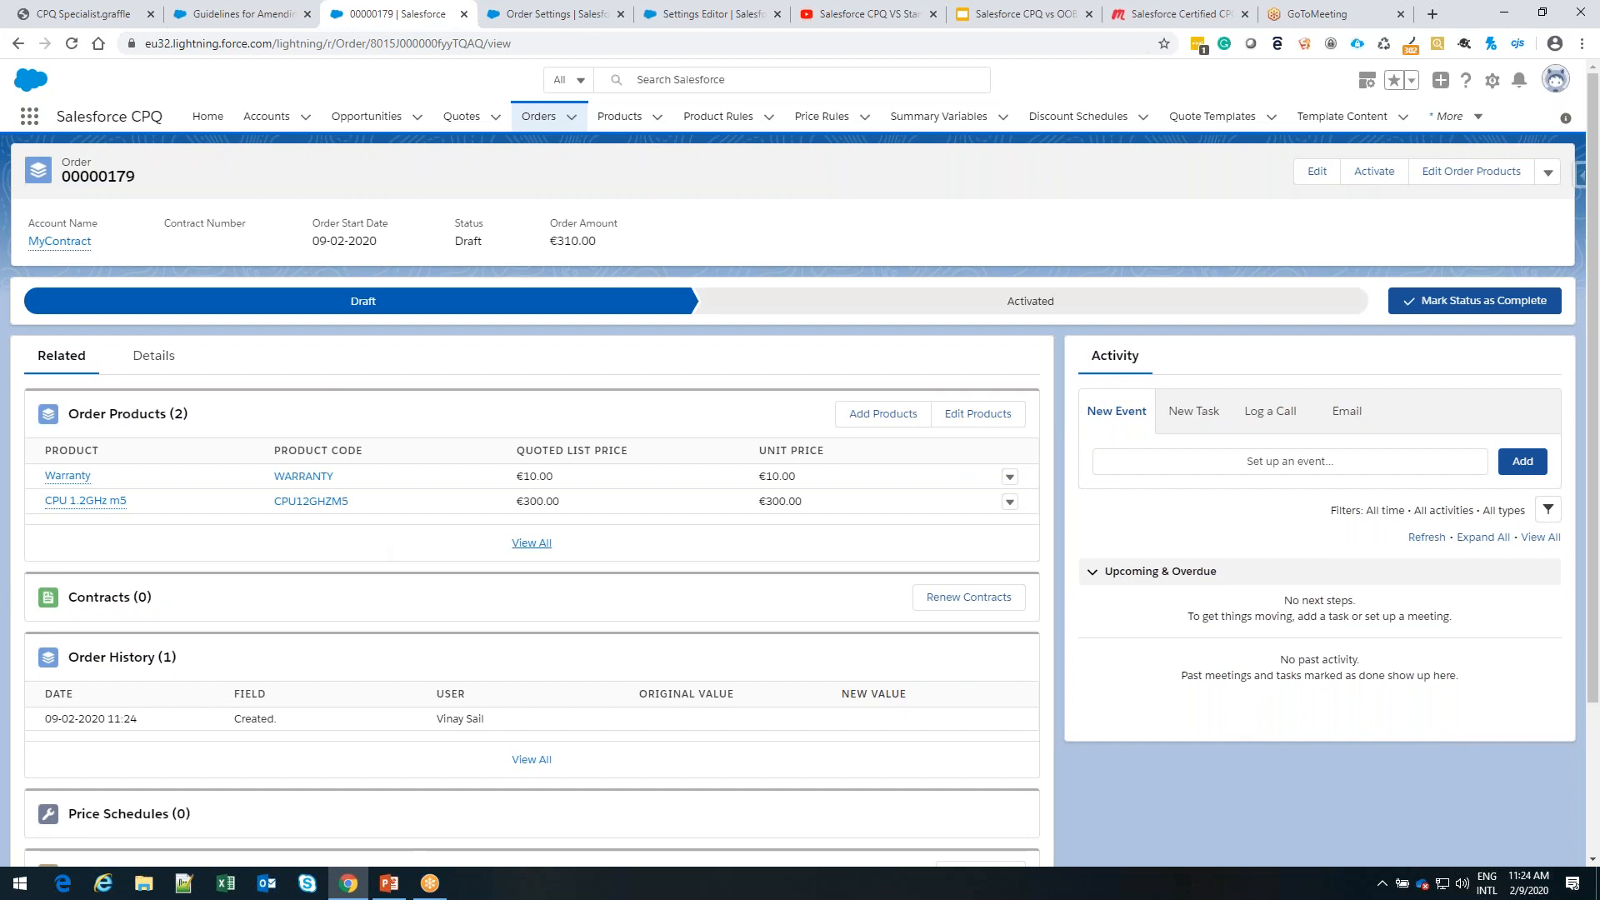
scroll(375, 561, down, 1)
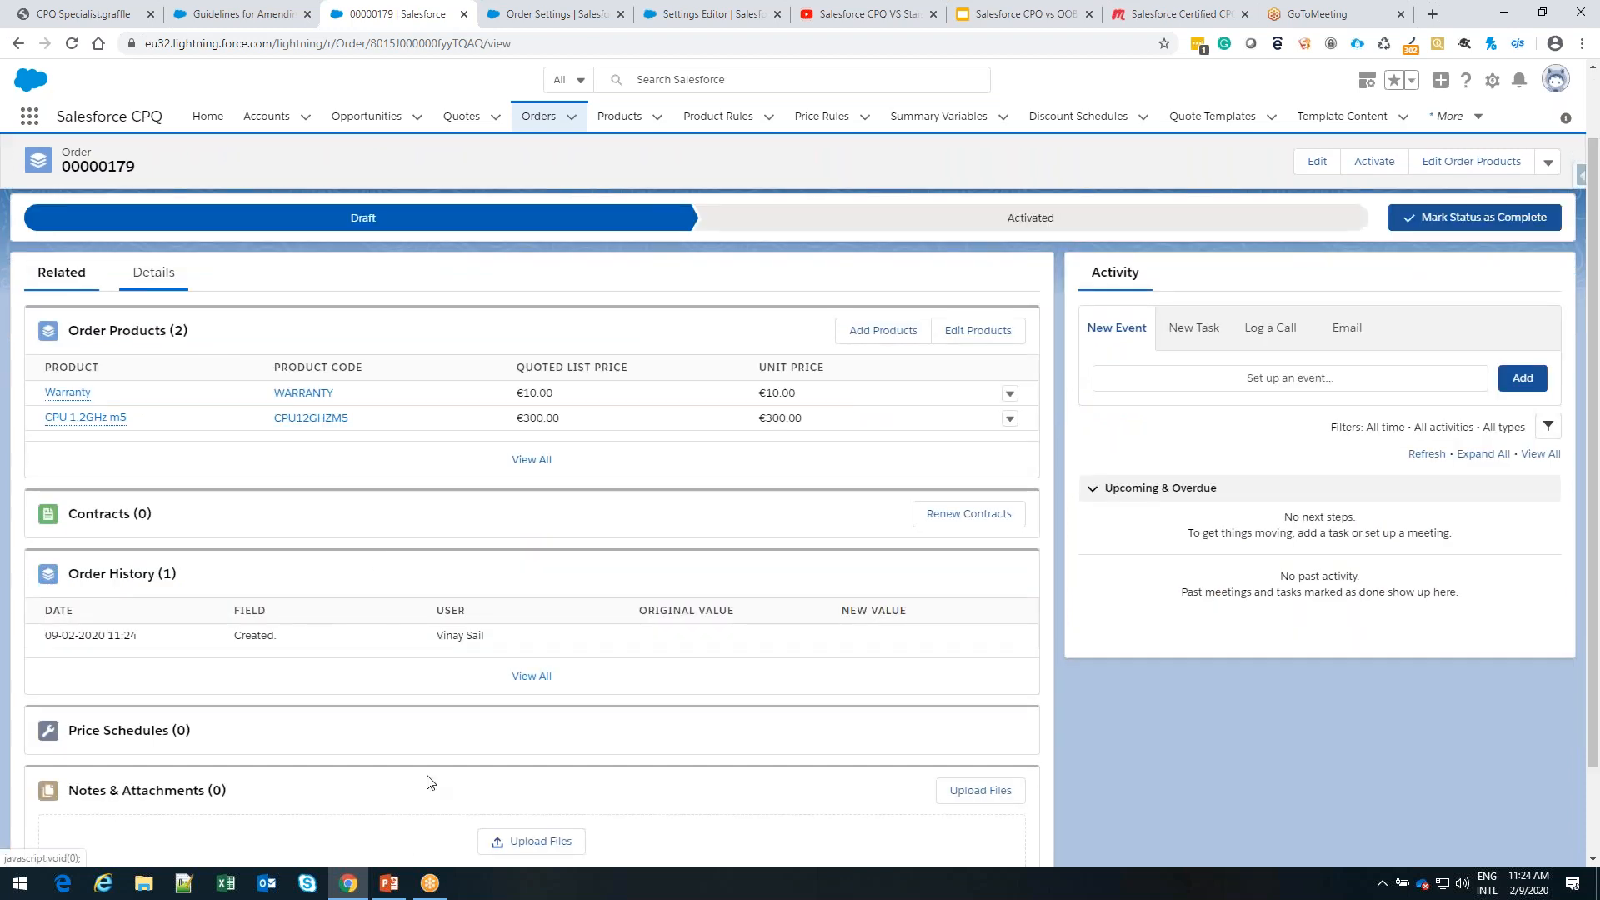
Switch to the PowerPoint presentation, review slide 25 on managing subscriptions and assets, and return to the order in the browser
click(390, 884)
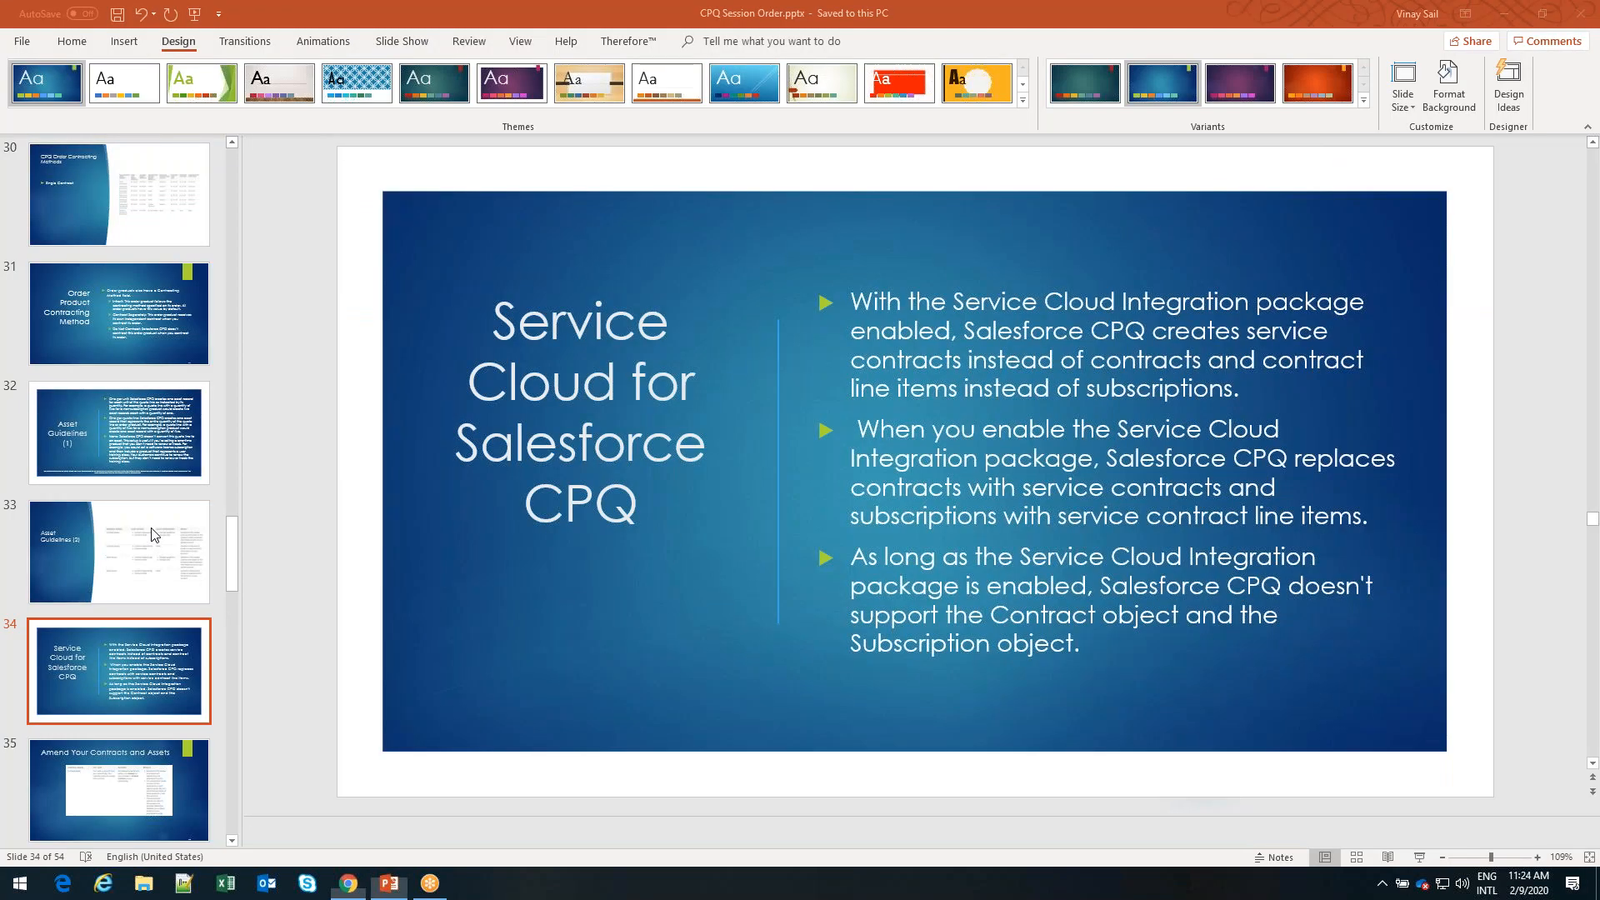
scroll(152, 534, up, 6)
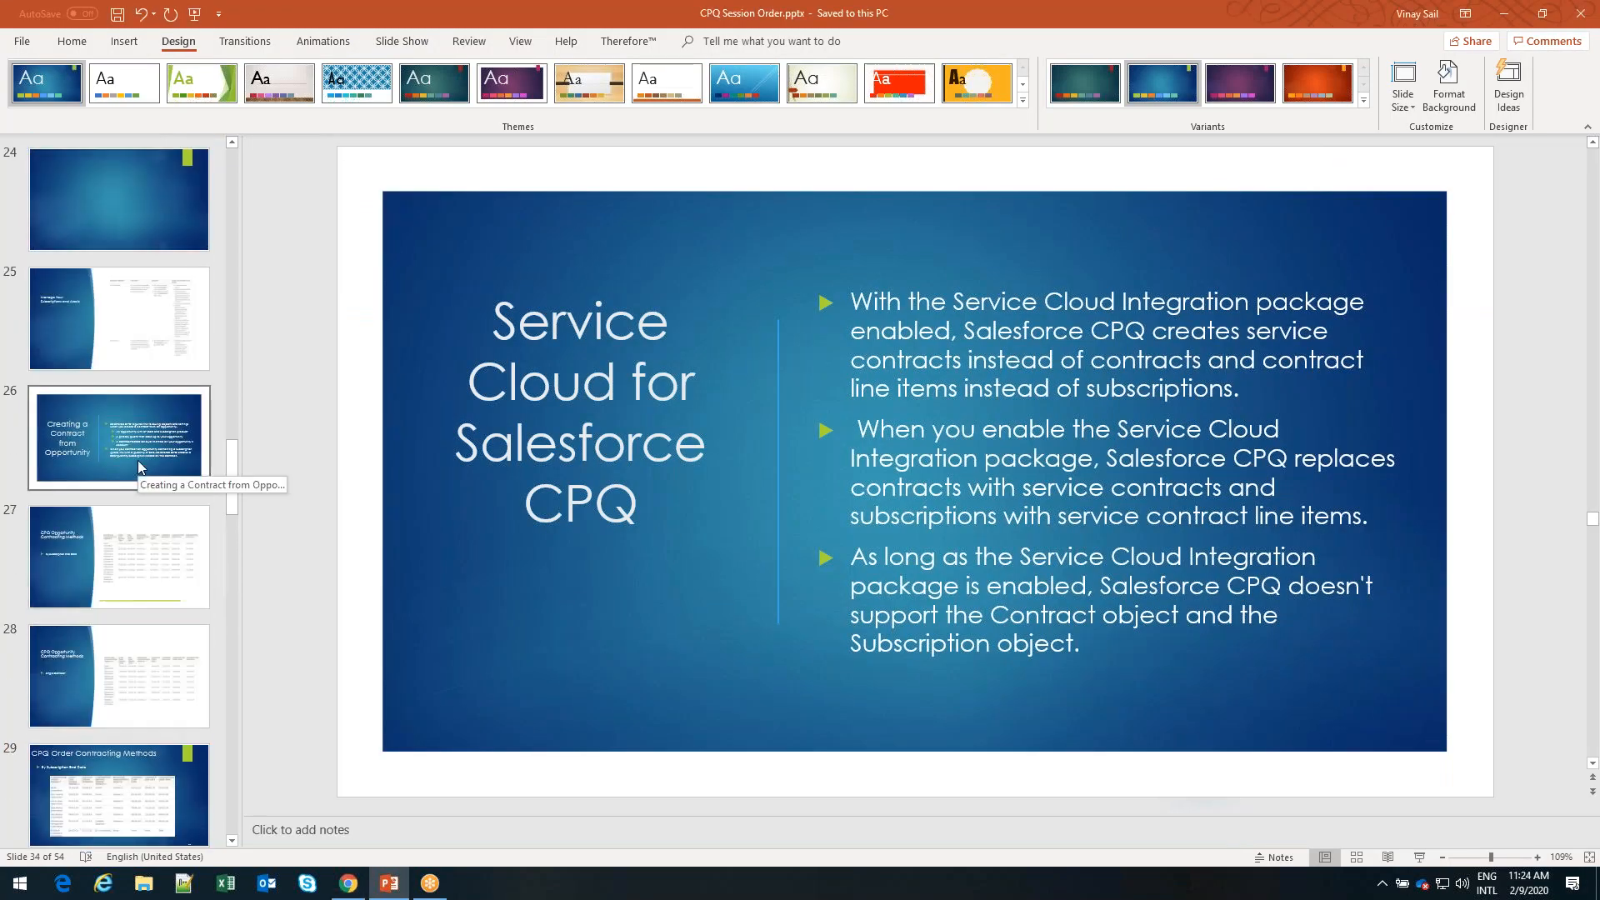
click(140, 331)
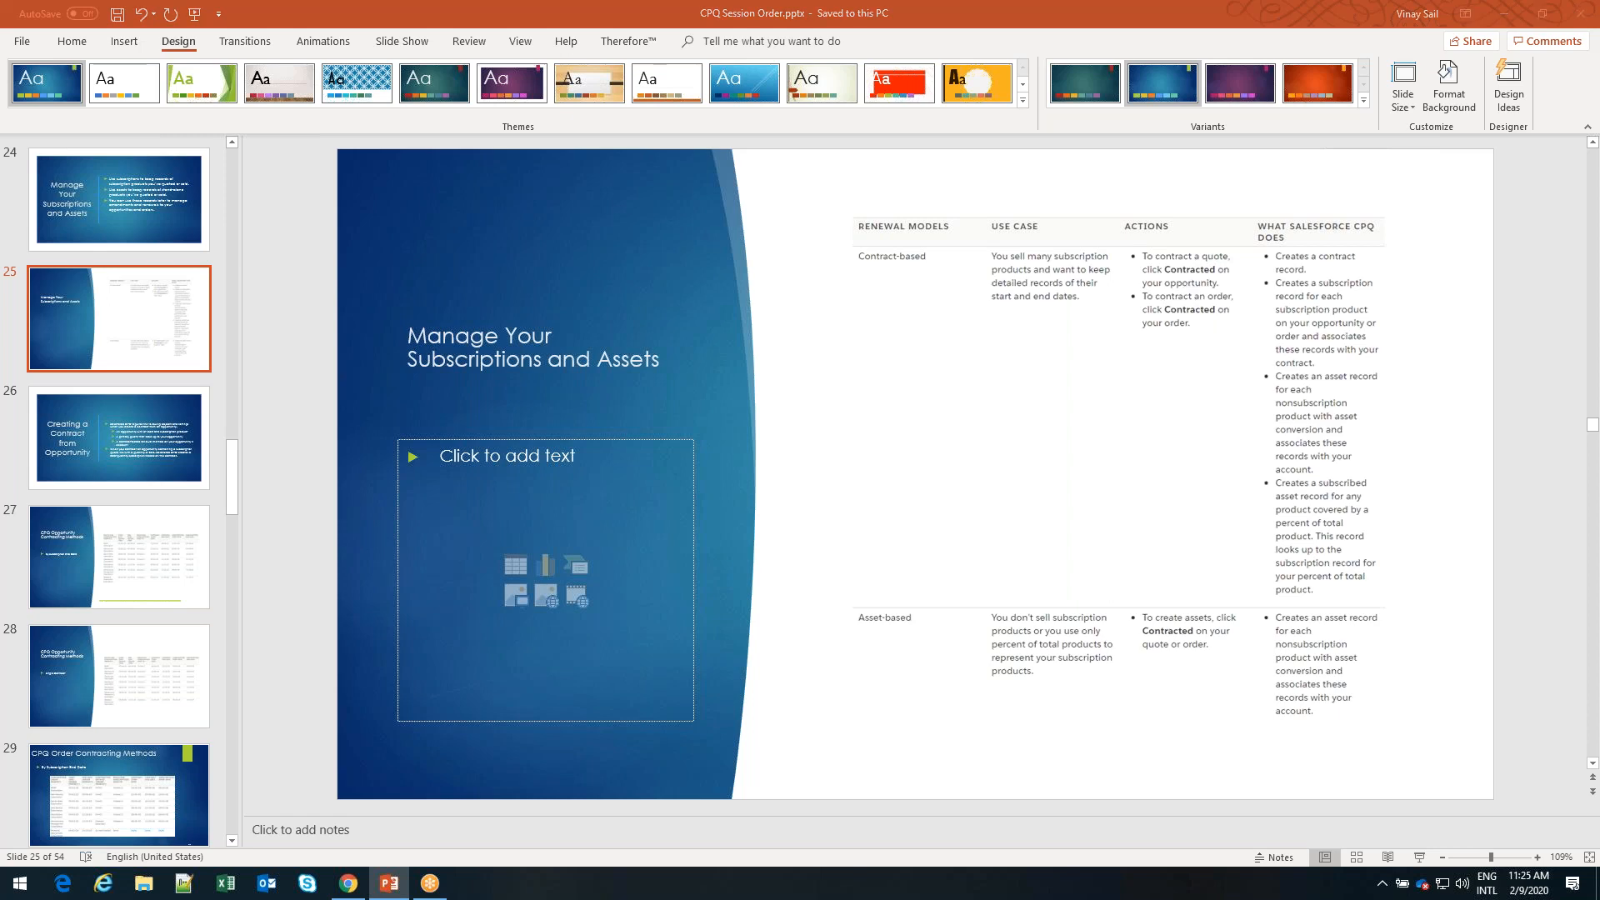
key(alt+Tab)
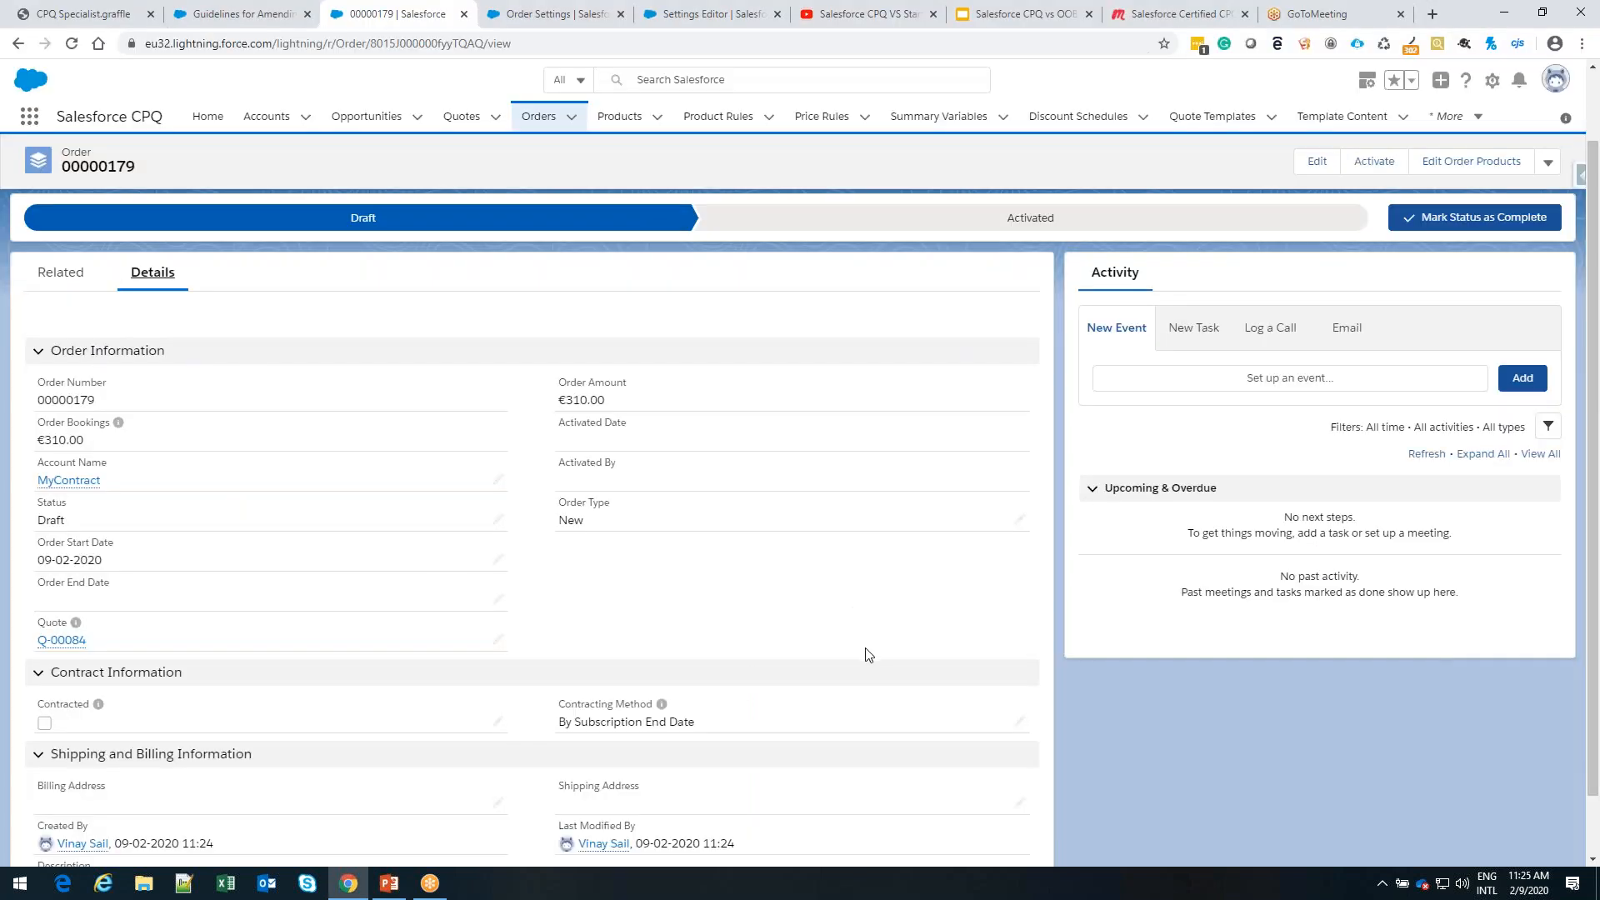
Open the order's details for editing and activate the order
scroll(868, 655, down, 1)
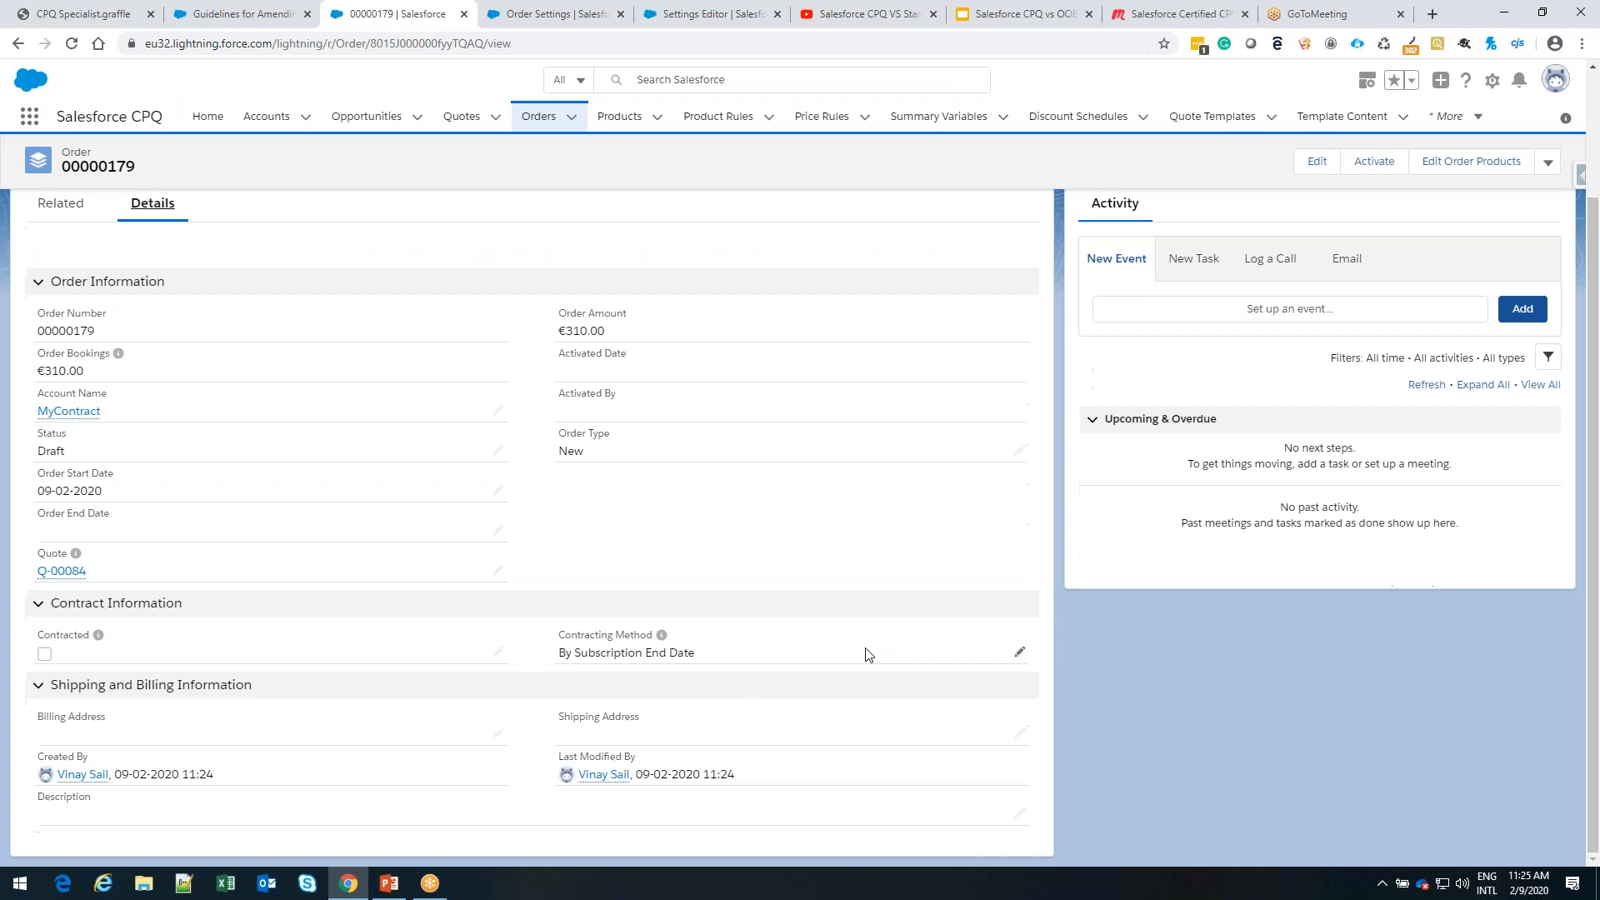
click(498, 652)
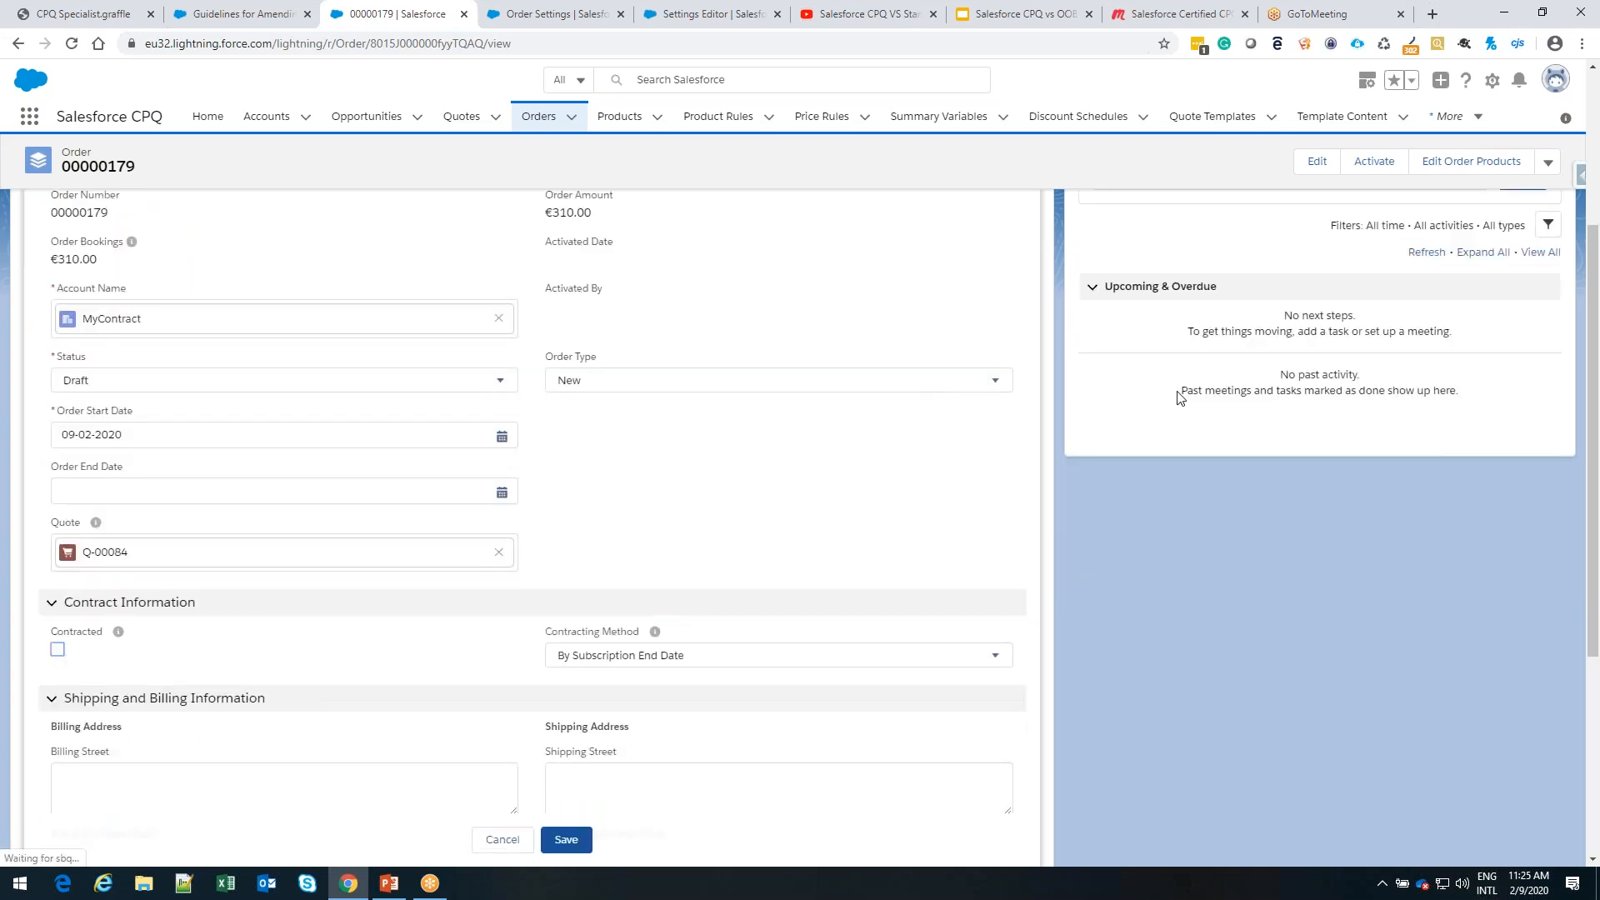
scroll(1178, 399, up, 4)
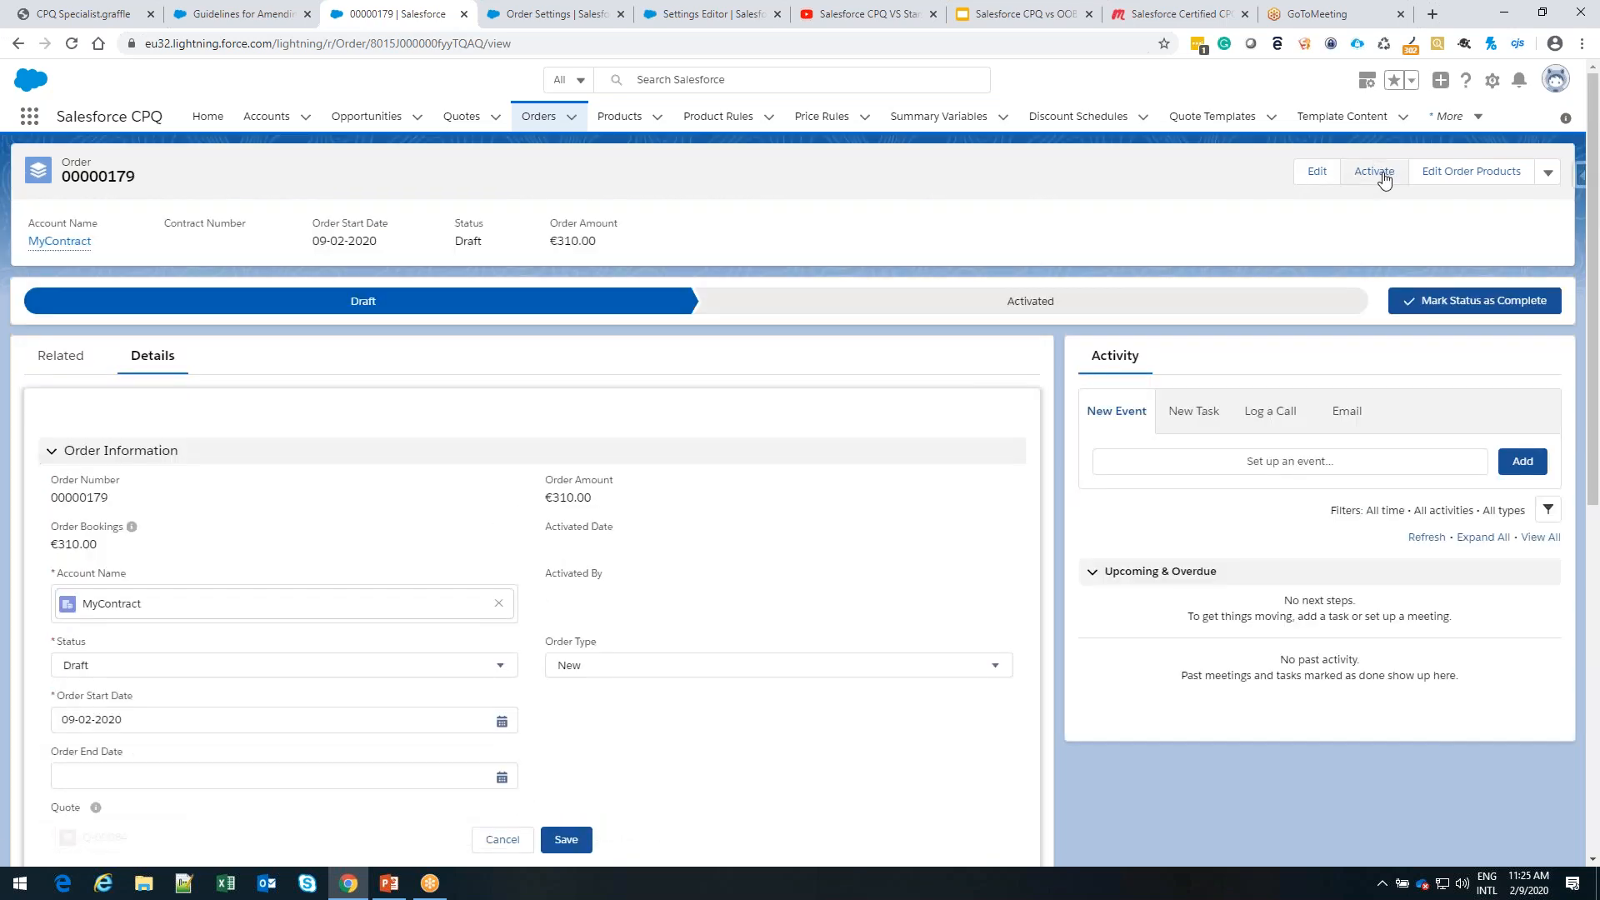
click(1382, 174)
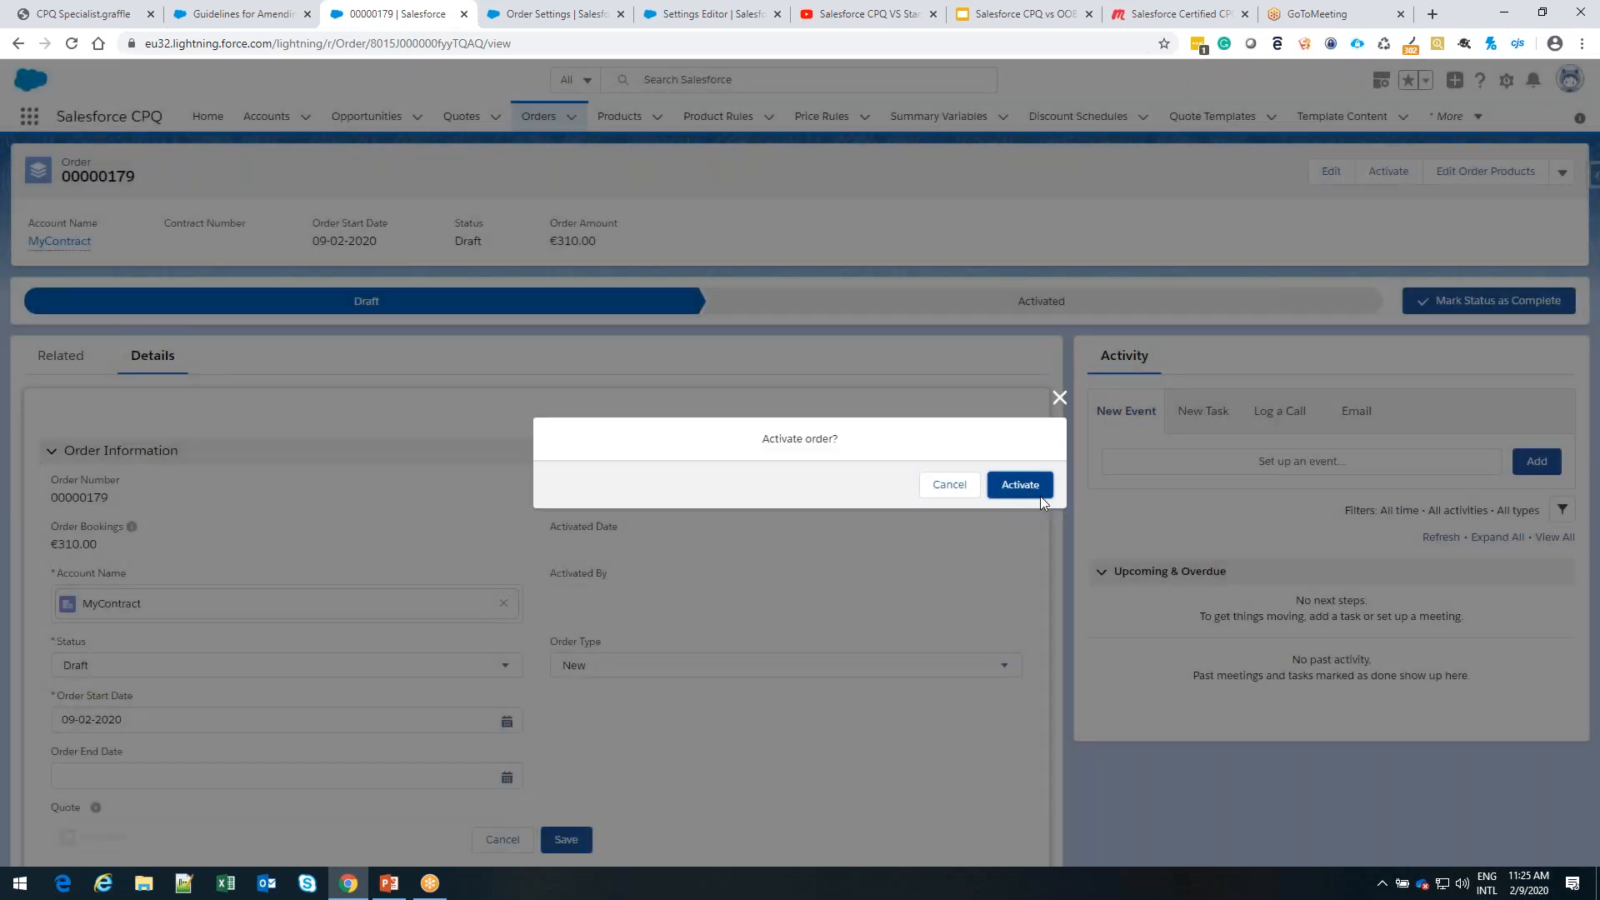
click(1040, 497)
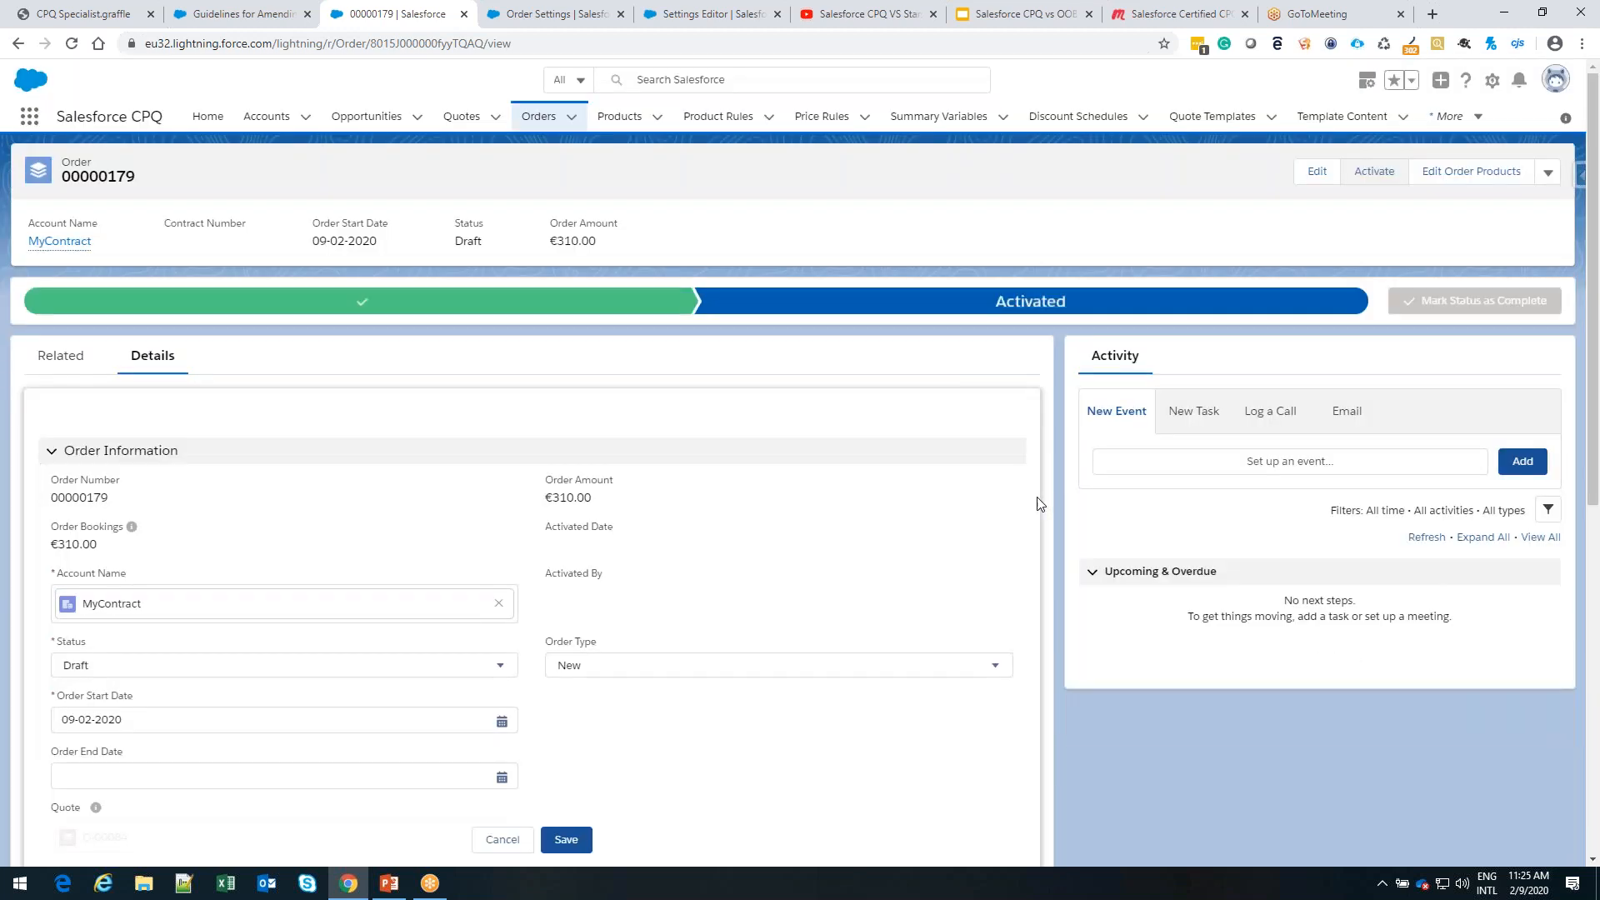
Try to save the order as Contracted from the edit session already open, and reload the record
scroll(721, 502, down, 3)
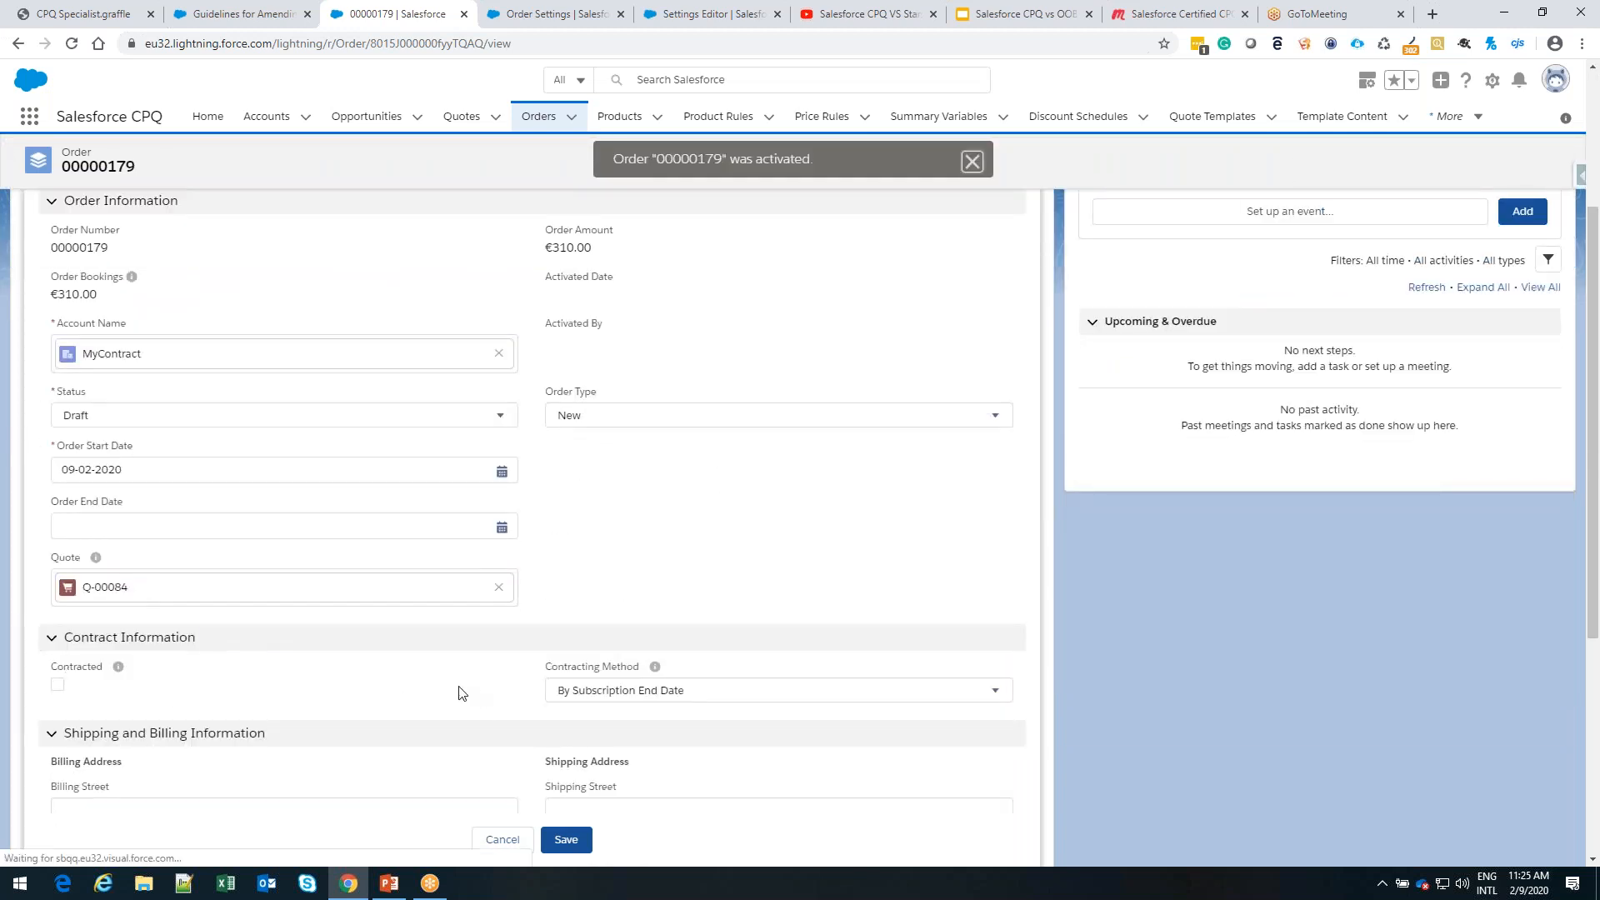
click(58, 687)
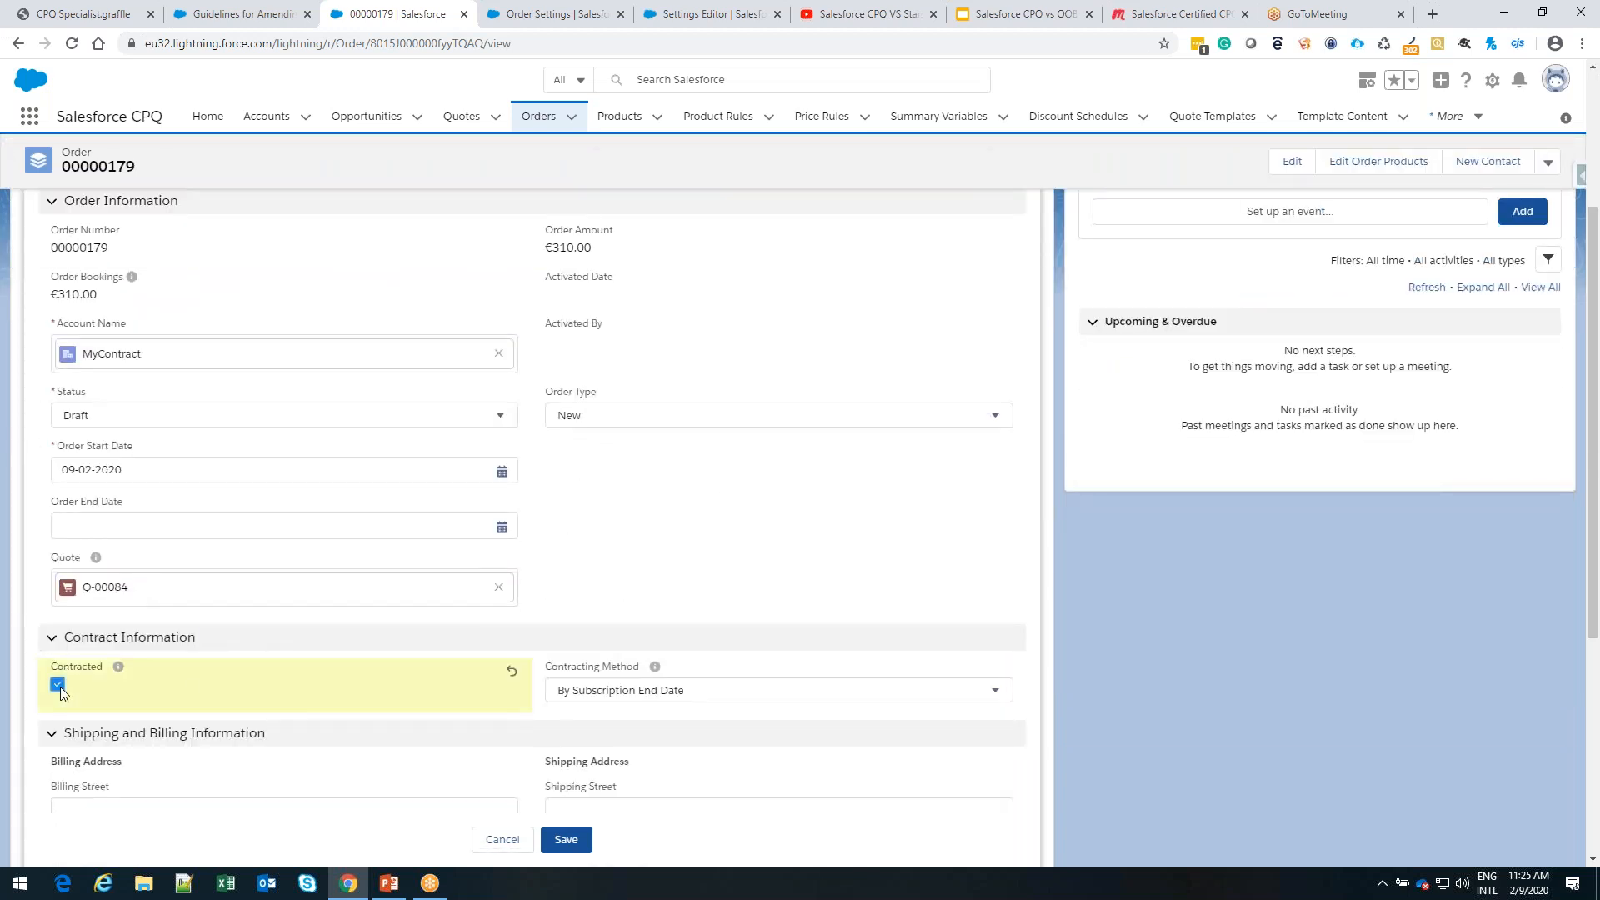
click(564, 841)
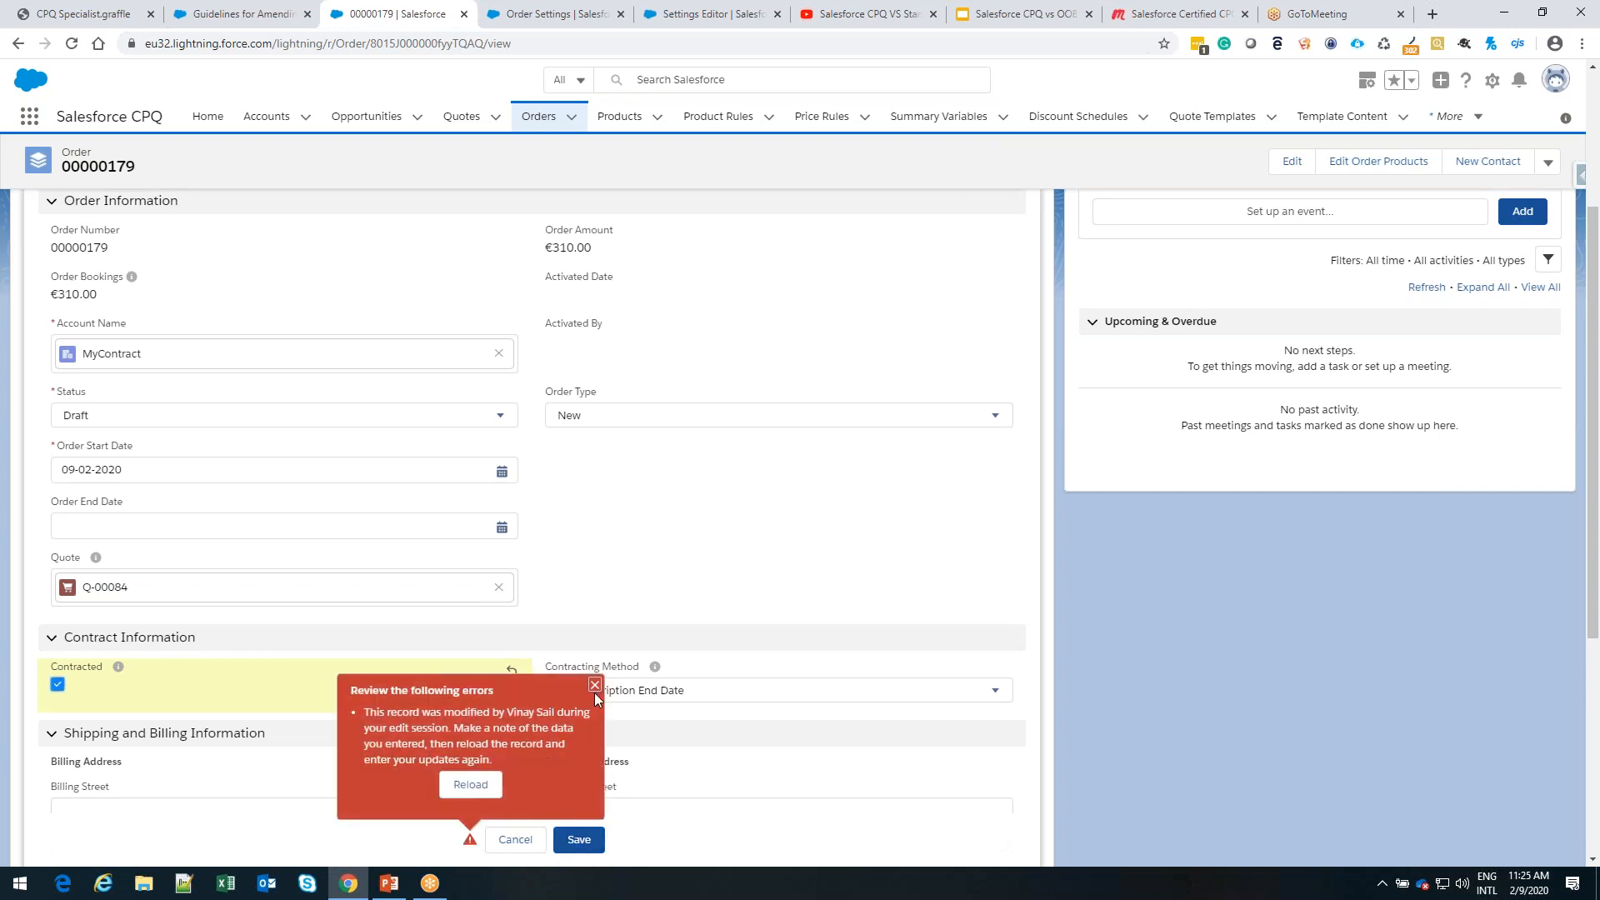
click(486, 787)
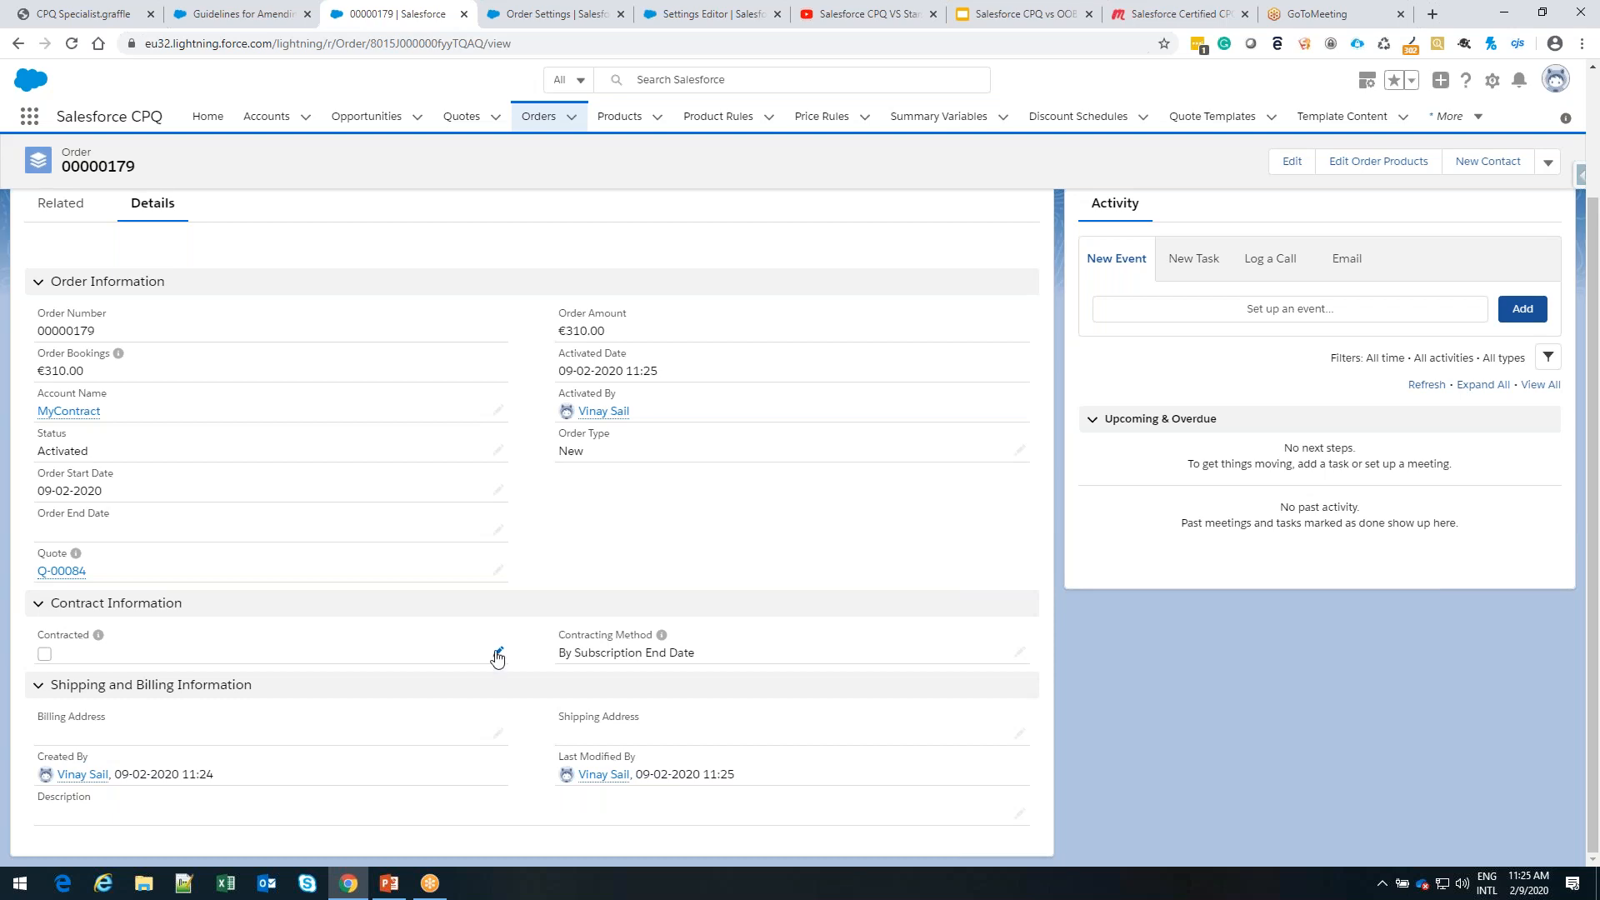
Mark the reloaded, activated order as Contracted and save it
click(497, 653)
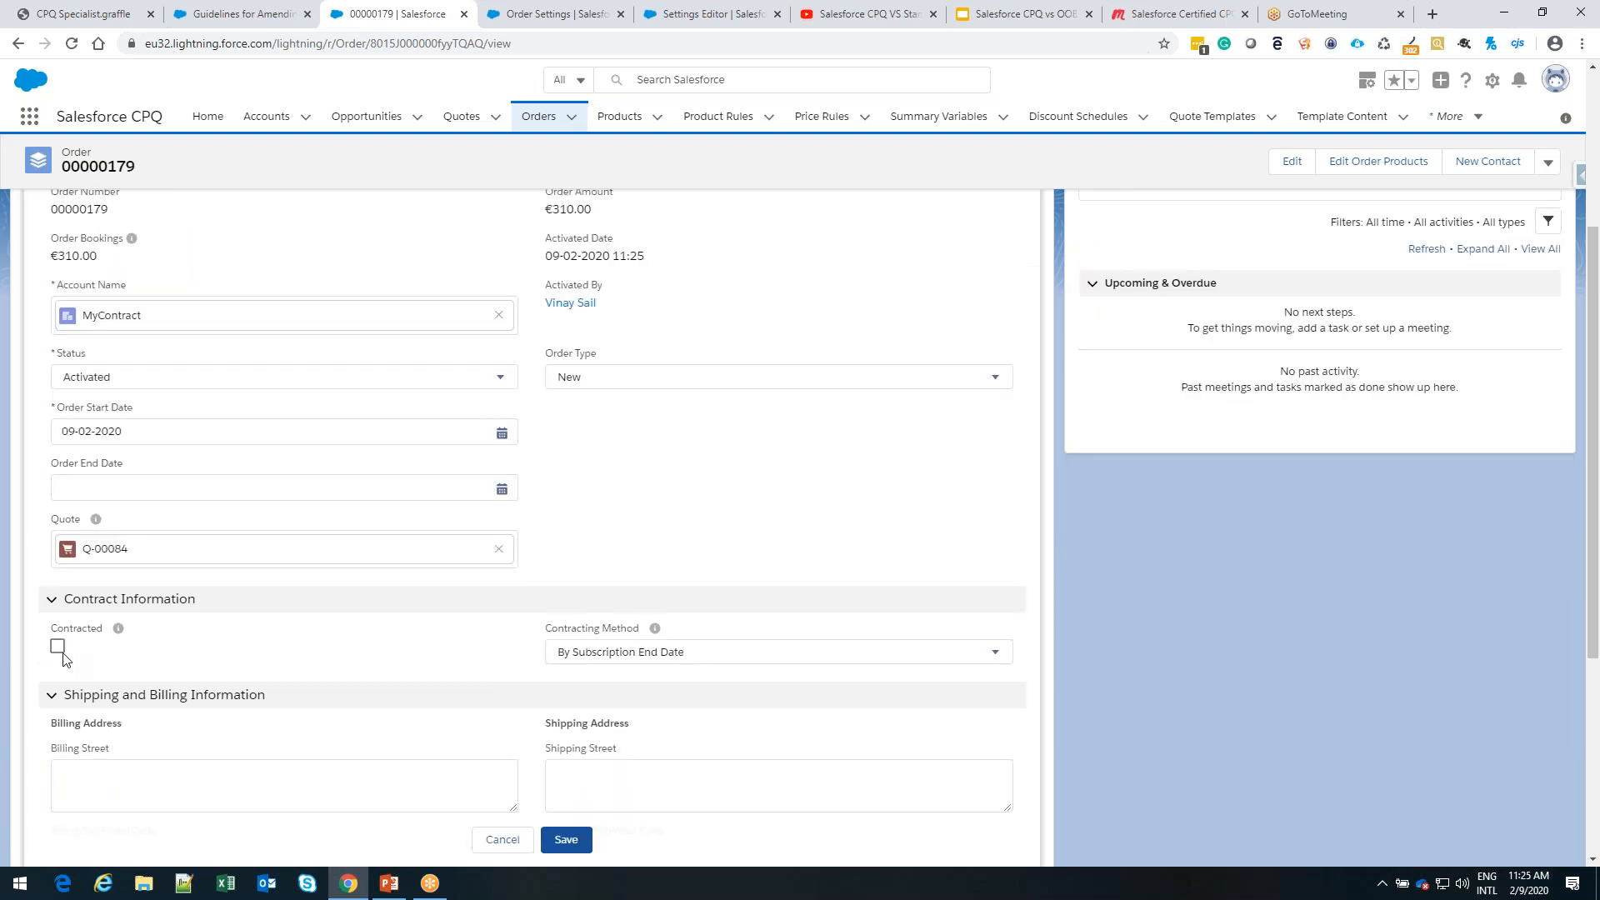
click(58, 647)
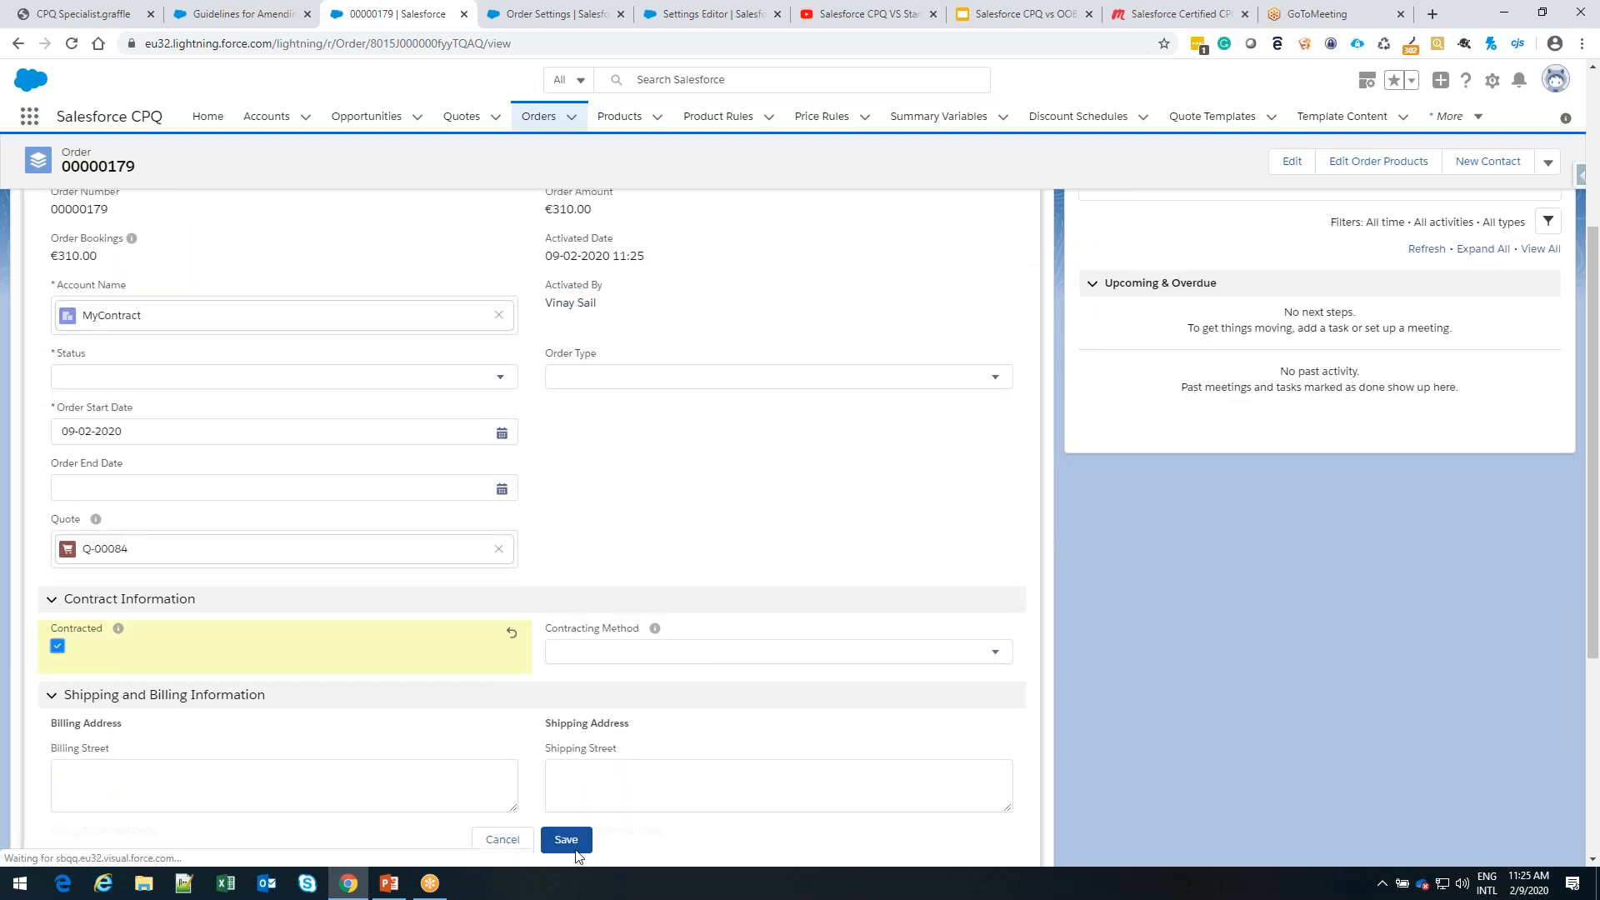
click(558, 842)
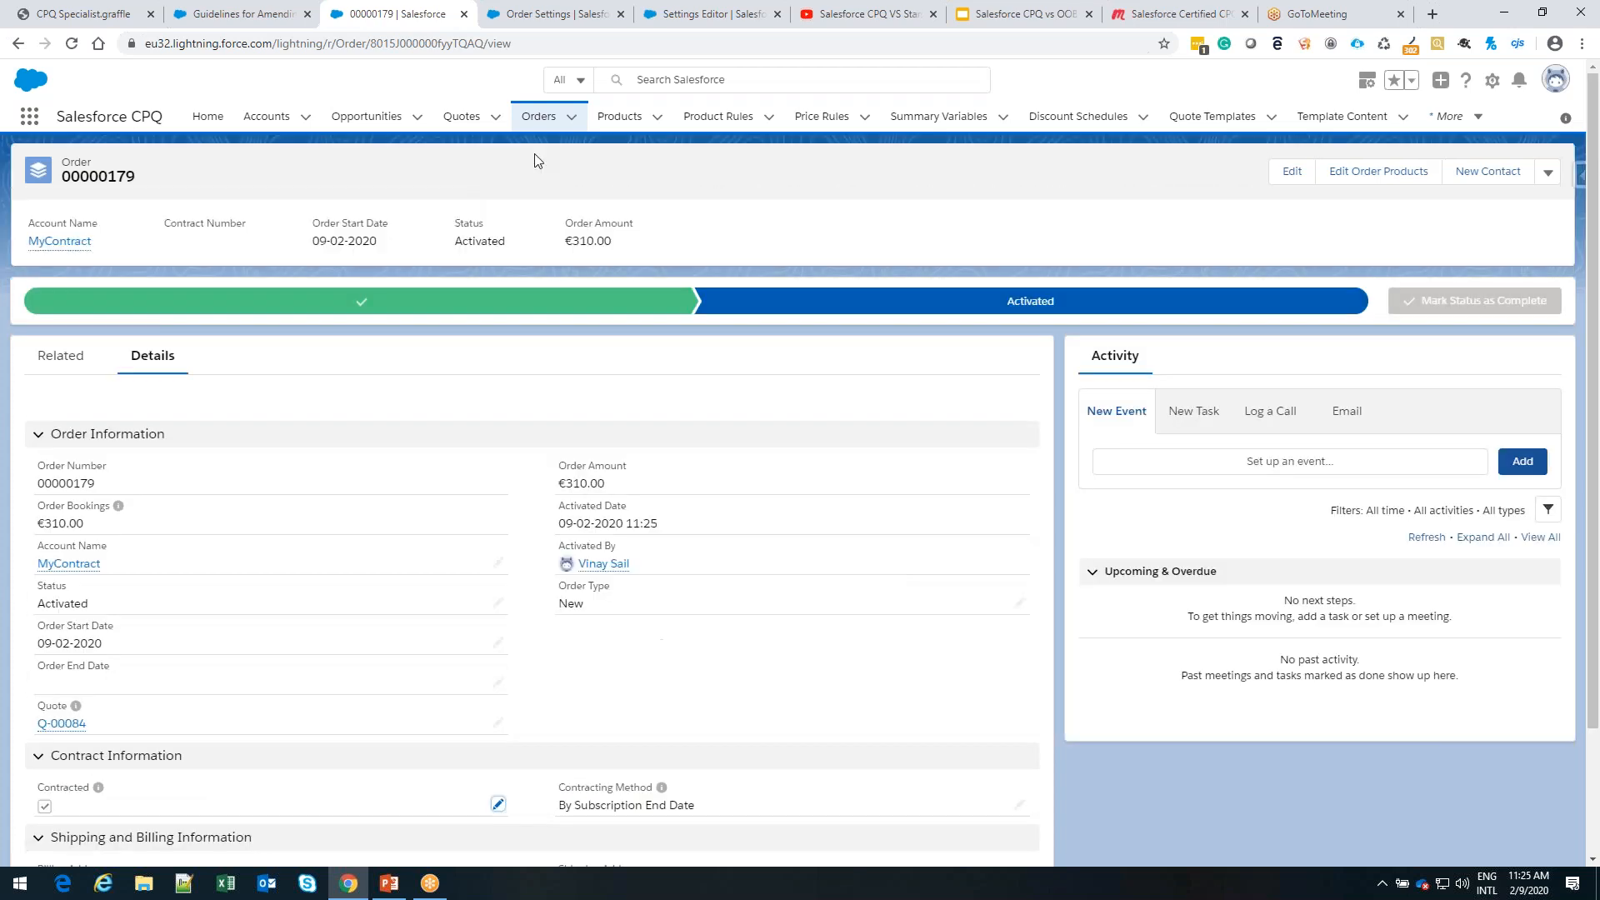
Go through the most recent quote to its MyContract account and open the contract related to that account
click(462, 117)
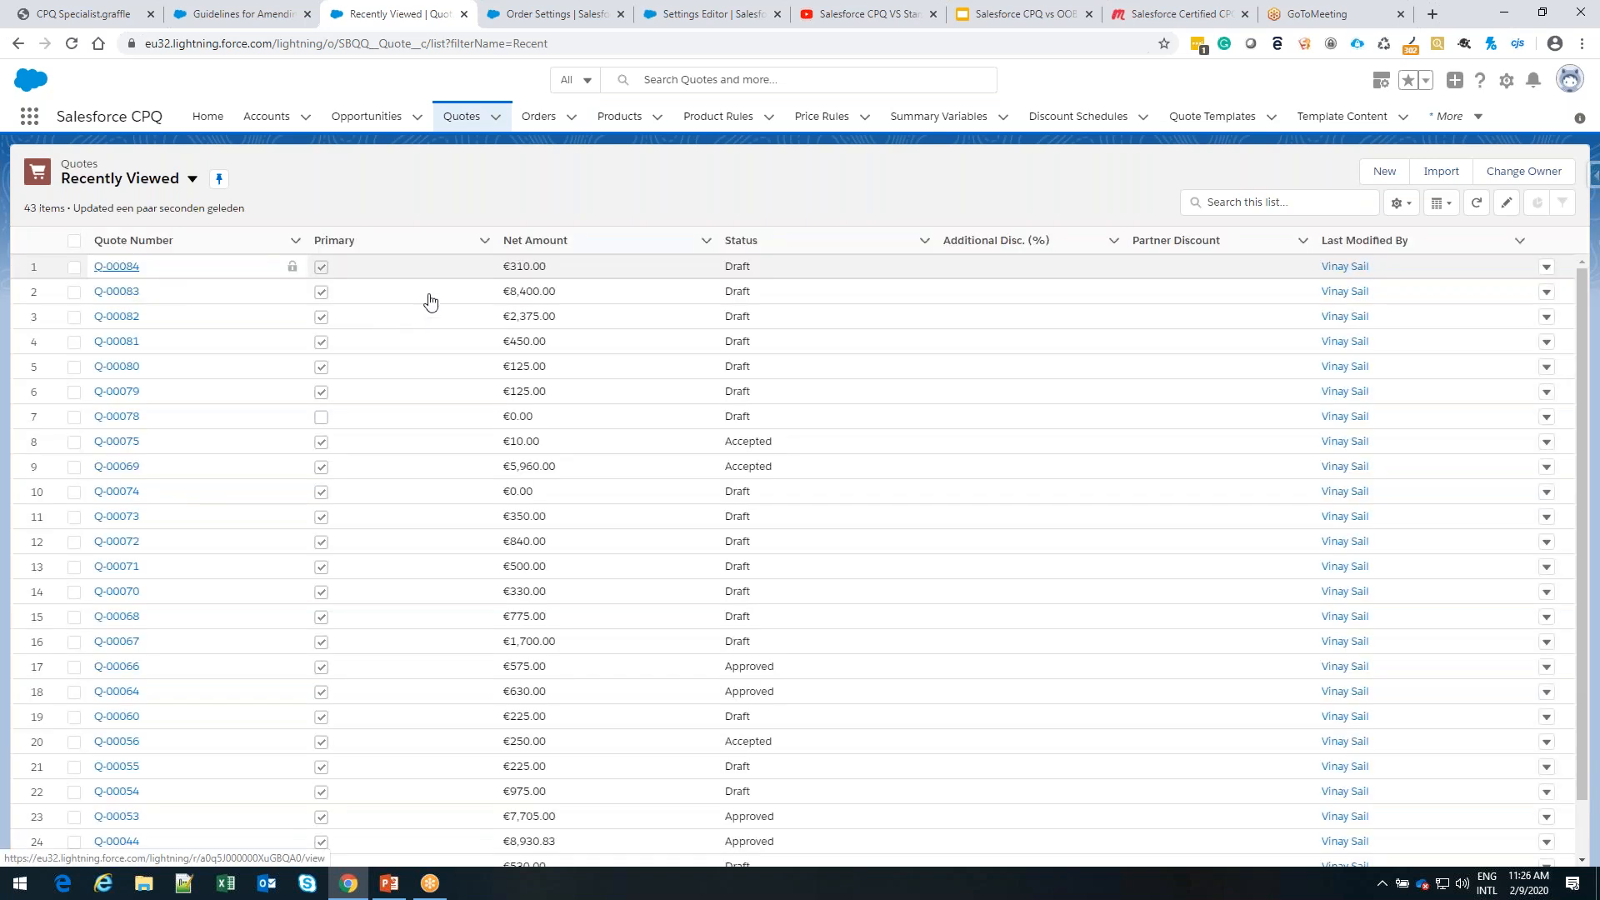
click(118, 268)
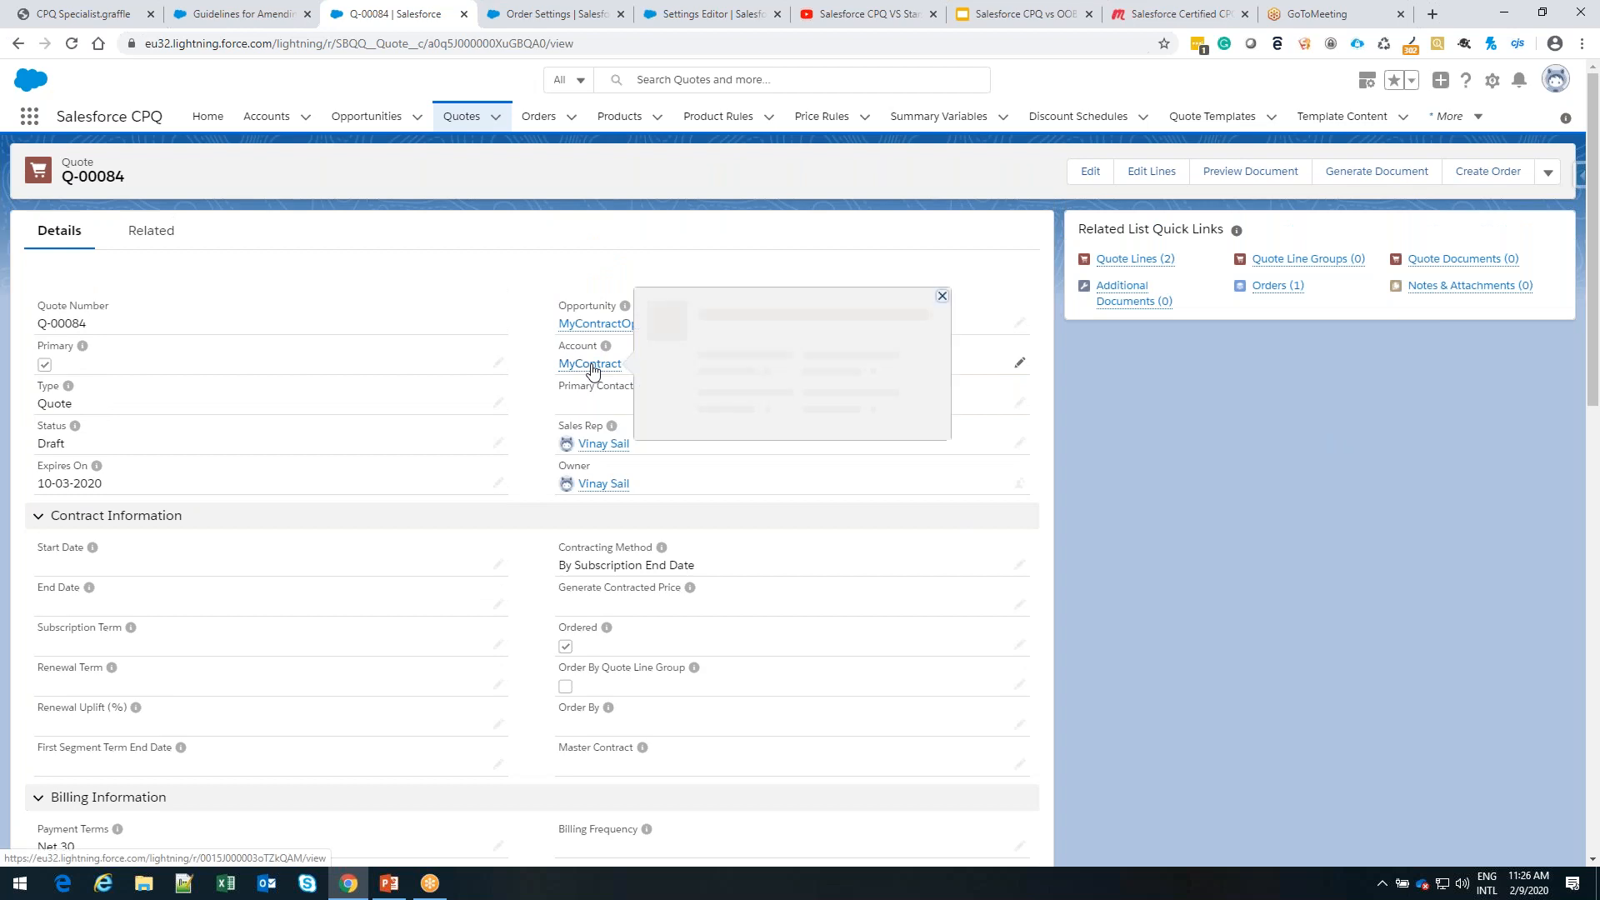
click(591, 363)
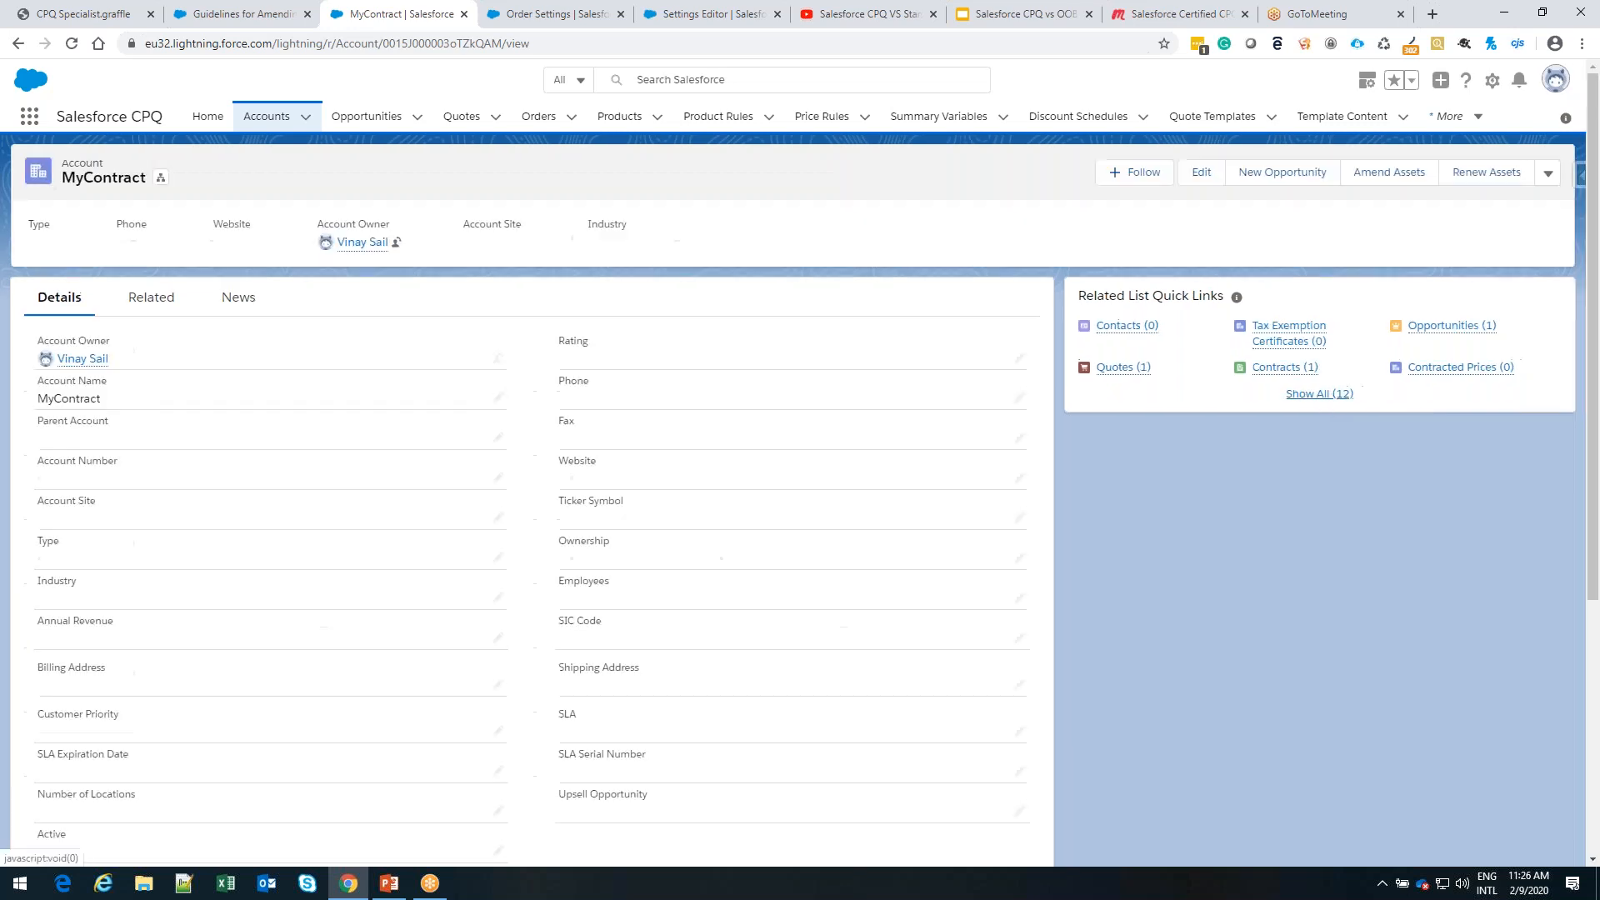
click(1280, 369)
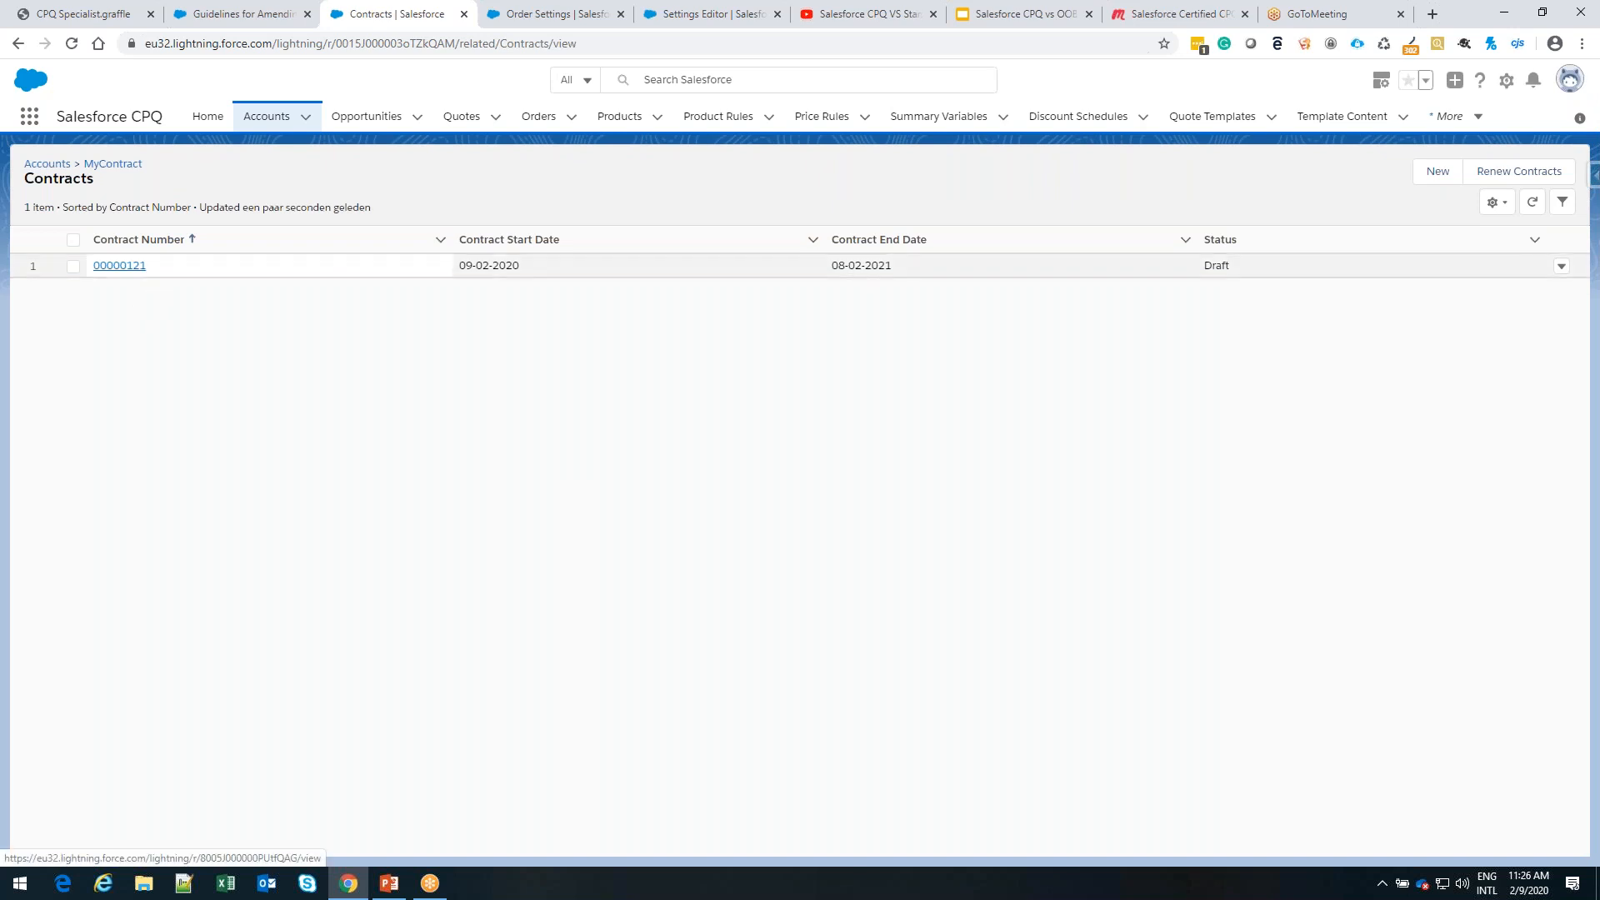
click(121, 266)
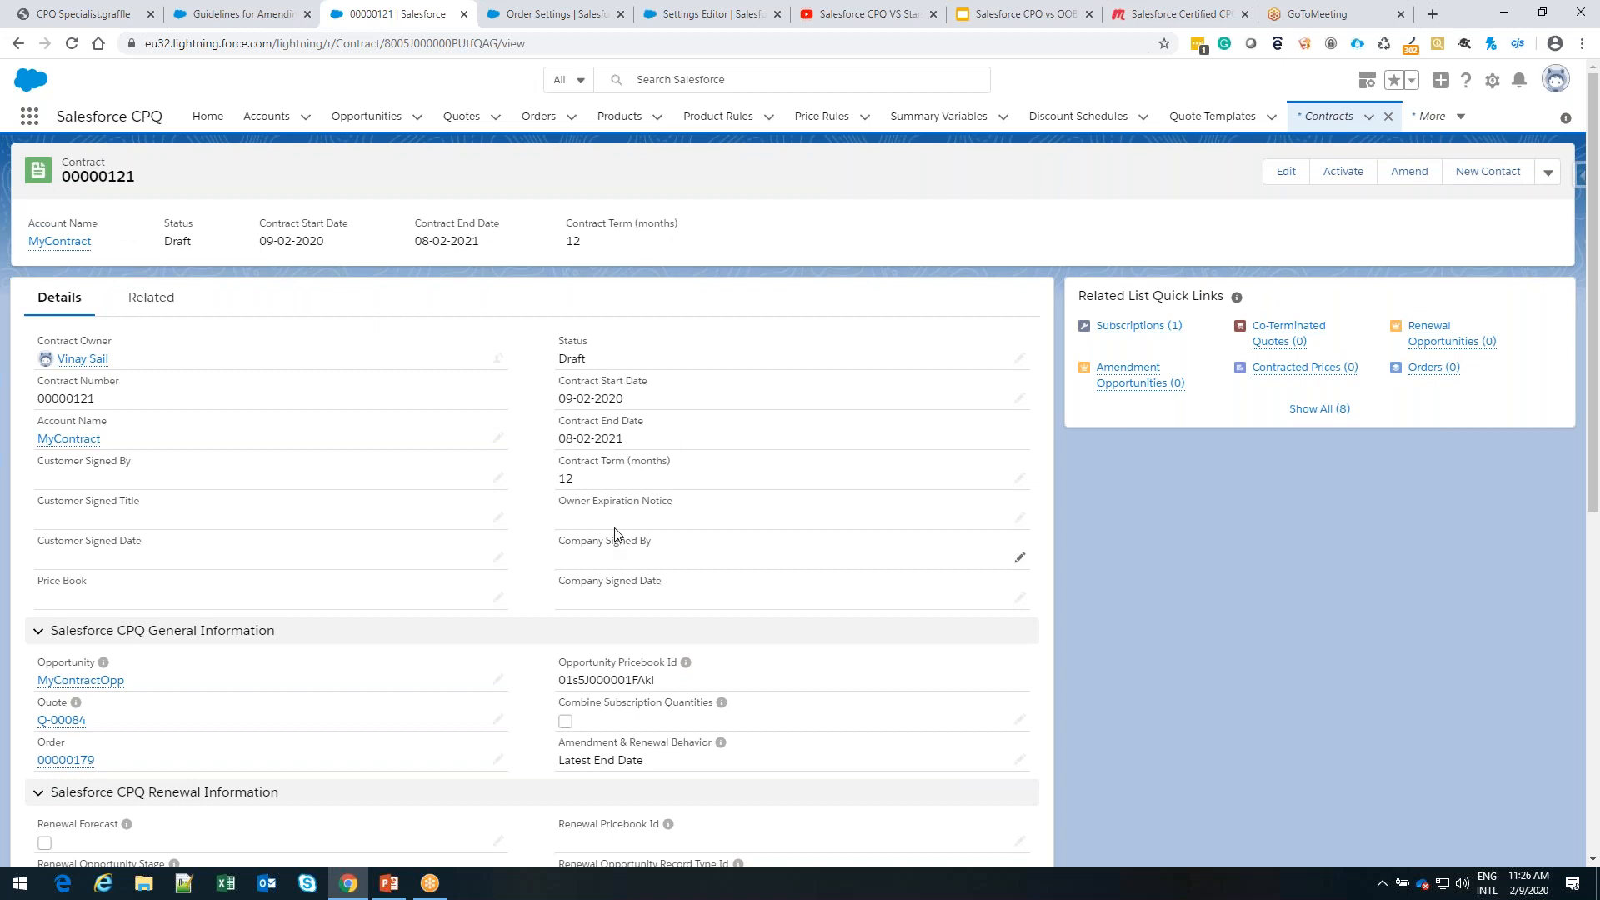
Examine the contract's details and its subscriptions, and return to the MyContract account
scroll(570, 503, down, 2)
scroll(572, 500, up, 2)
click(1111, 330)
click(66, 440)
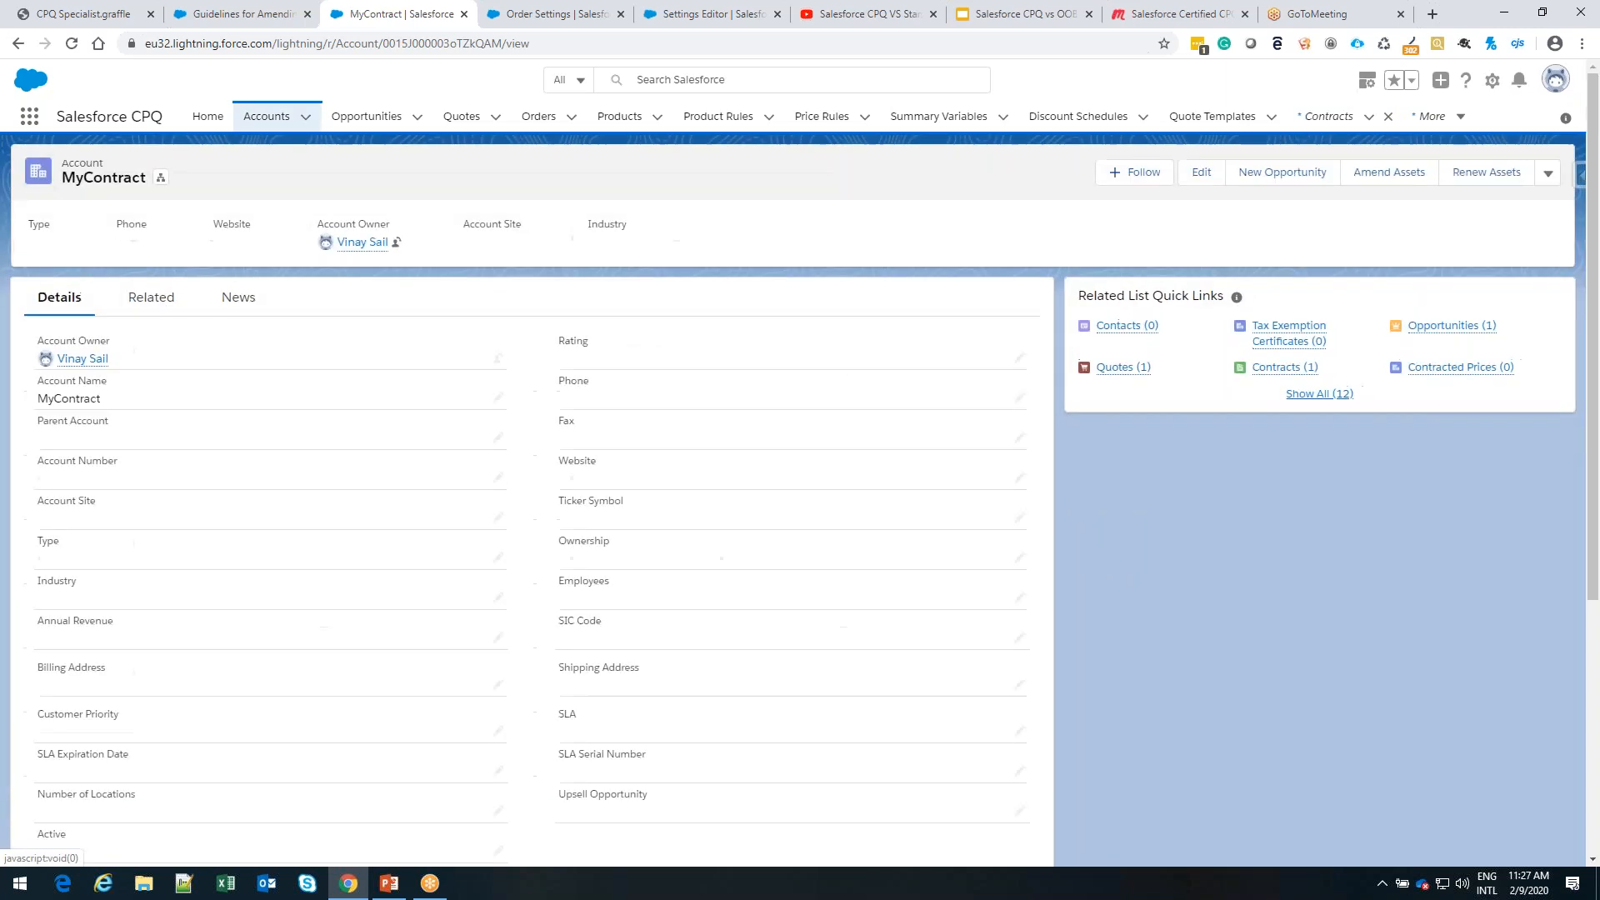
Show all of the MyContract account's related lists, open its CPU 1.2GHz m5 asset, and examine the asset's related records and details, including its price
click(1323, 387)
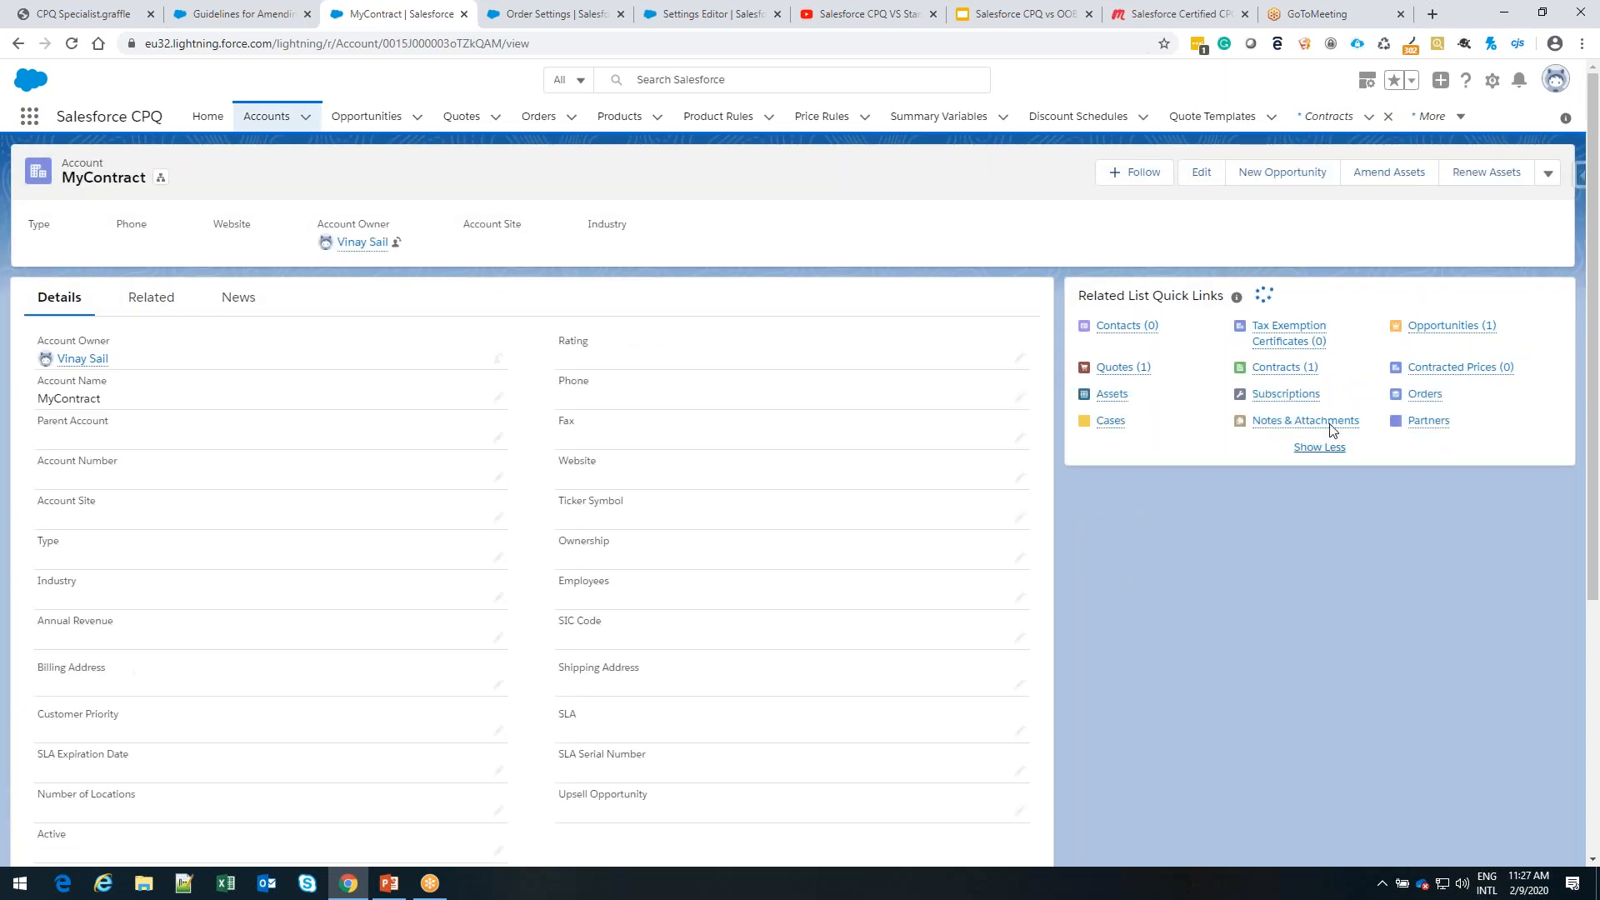
click(1120, 405)
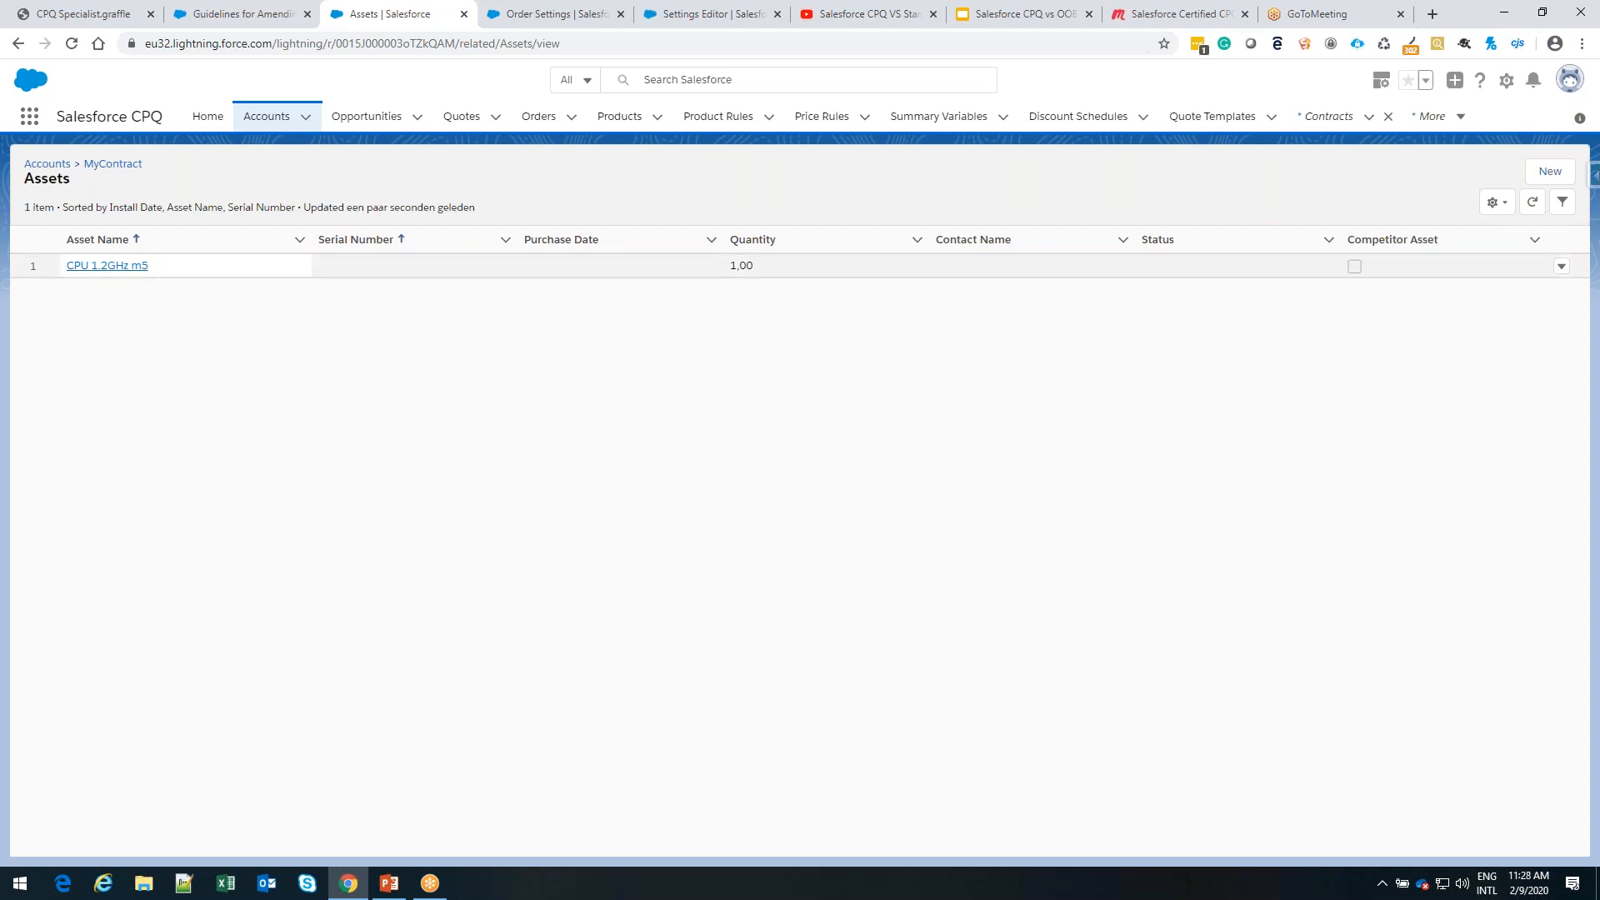
click(108, 266)
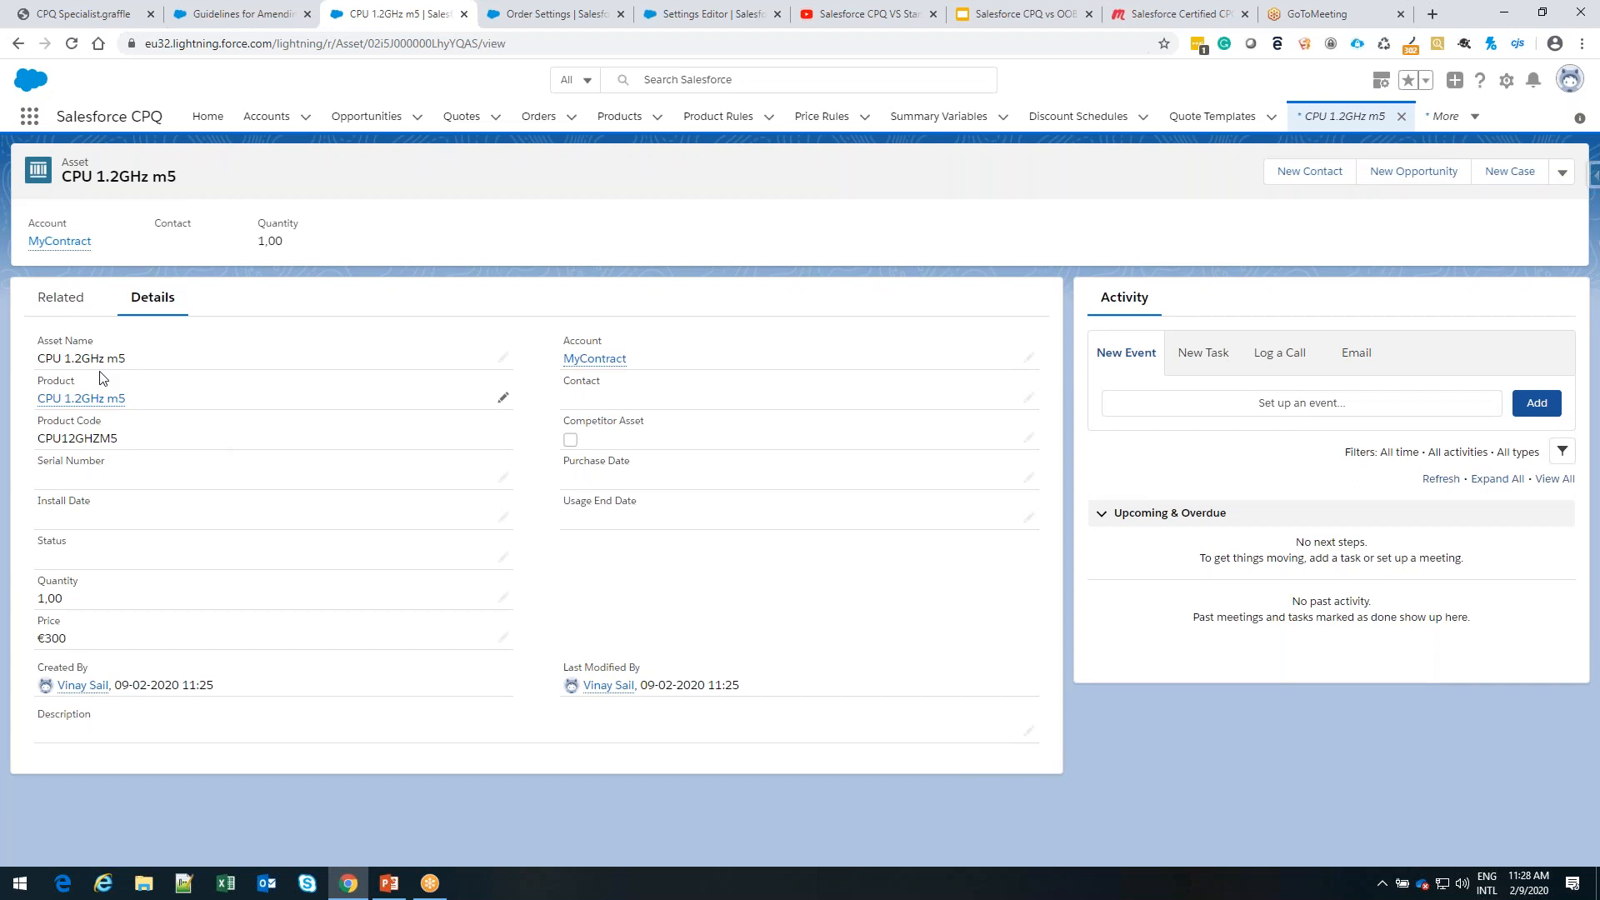
click(67, 310)
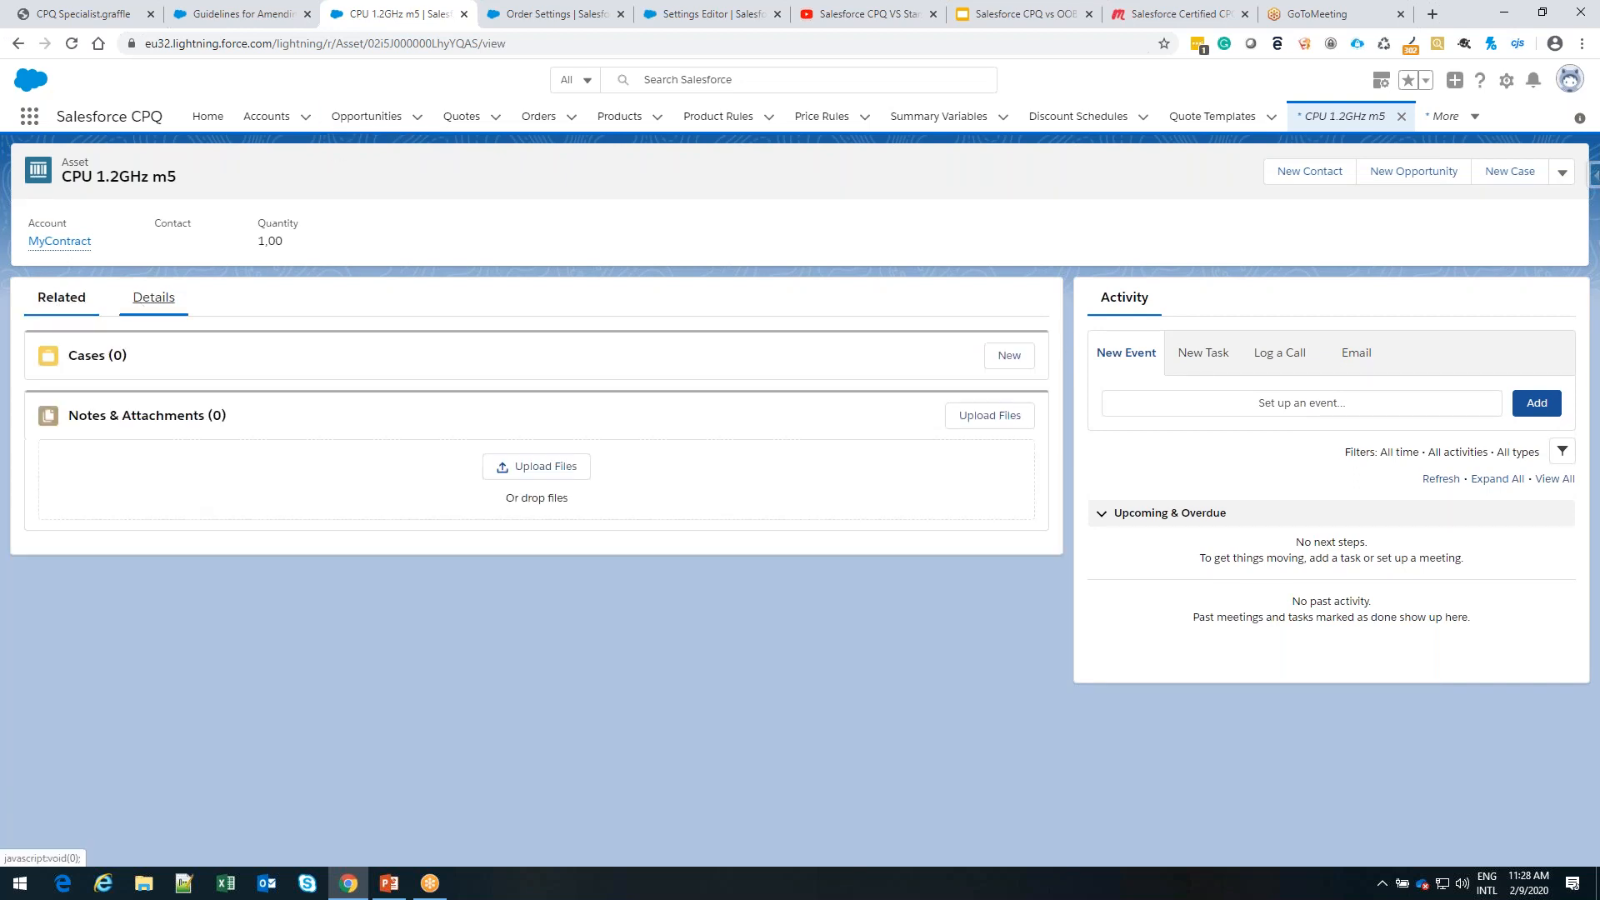
click(142, 307)
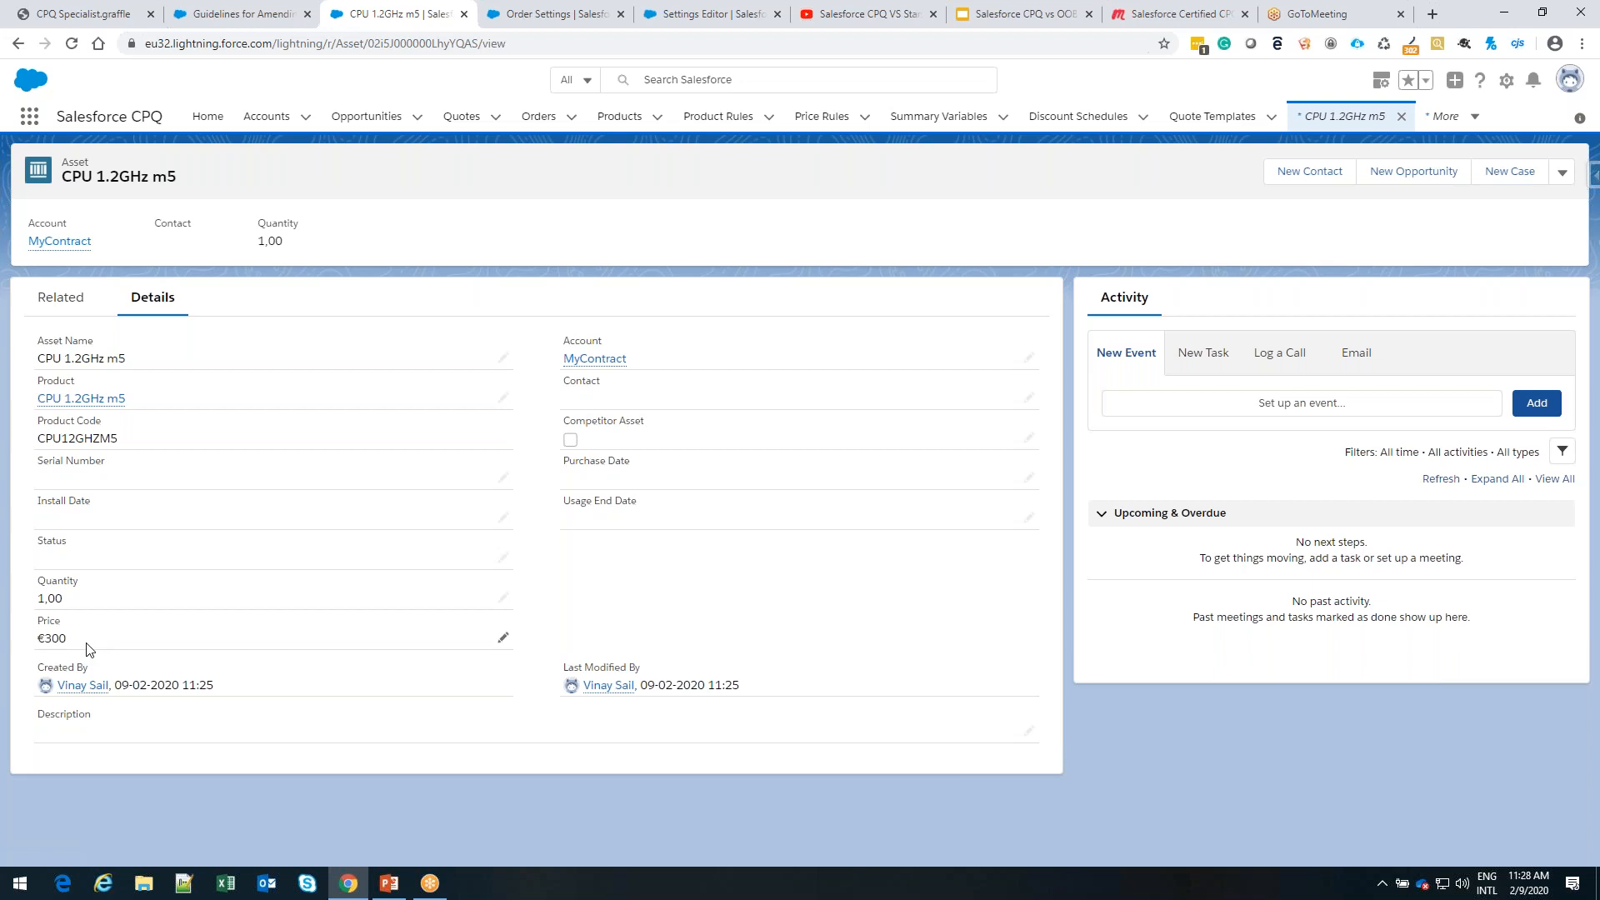
double_click(52, 638)
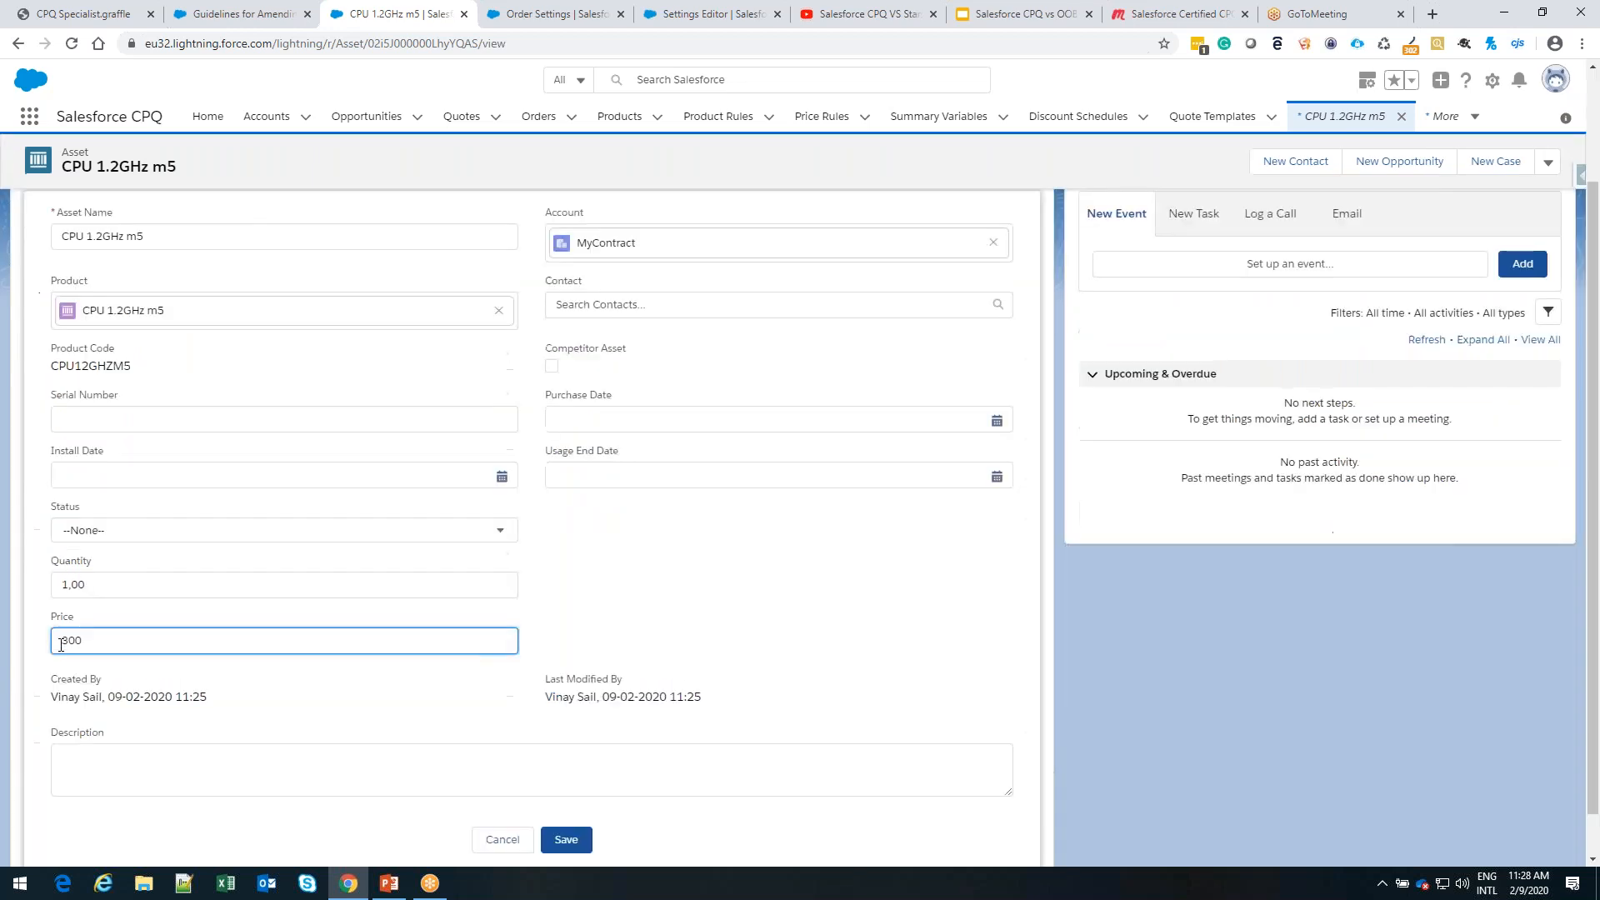
click(500, 840)
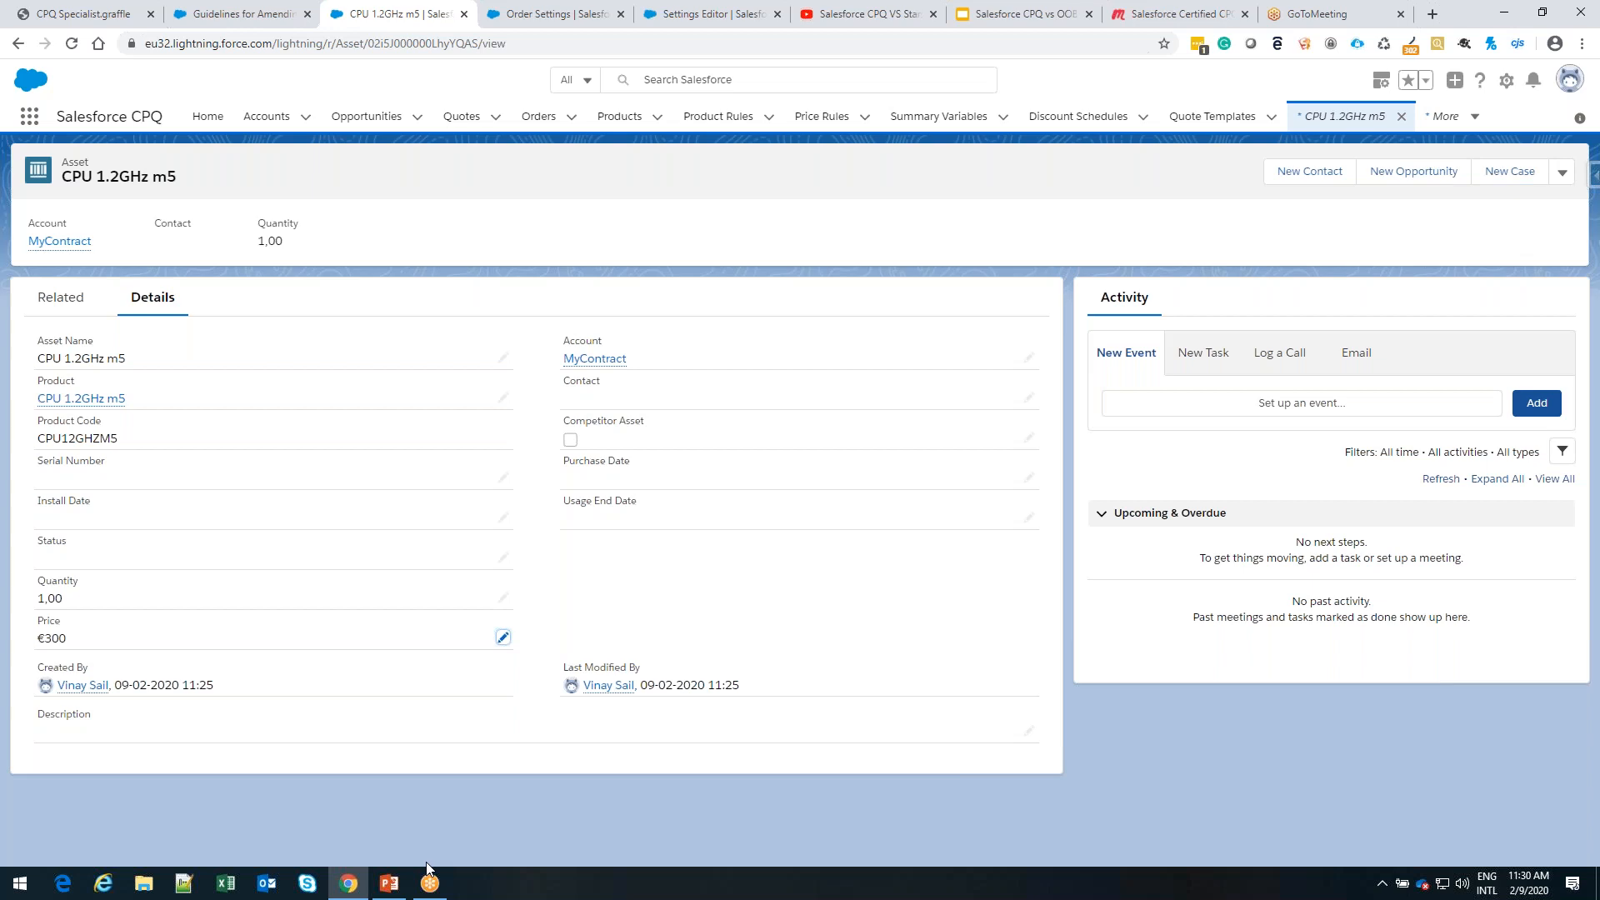
Look through the help article's amendment topics and expand Renew Your Contracts and Assets to review its topics, and return to the asset record
click(237, 17)
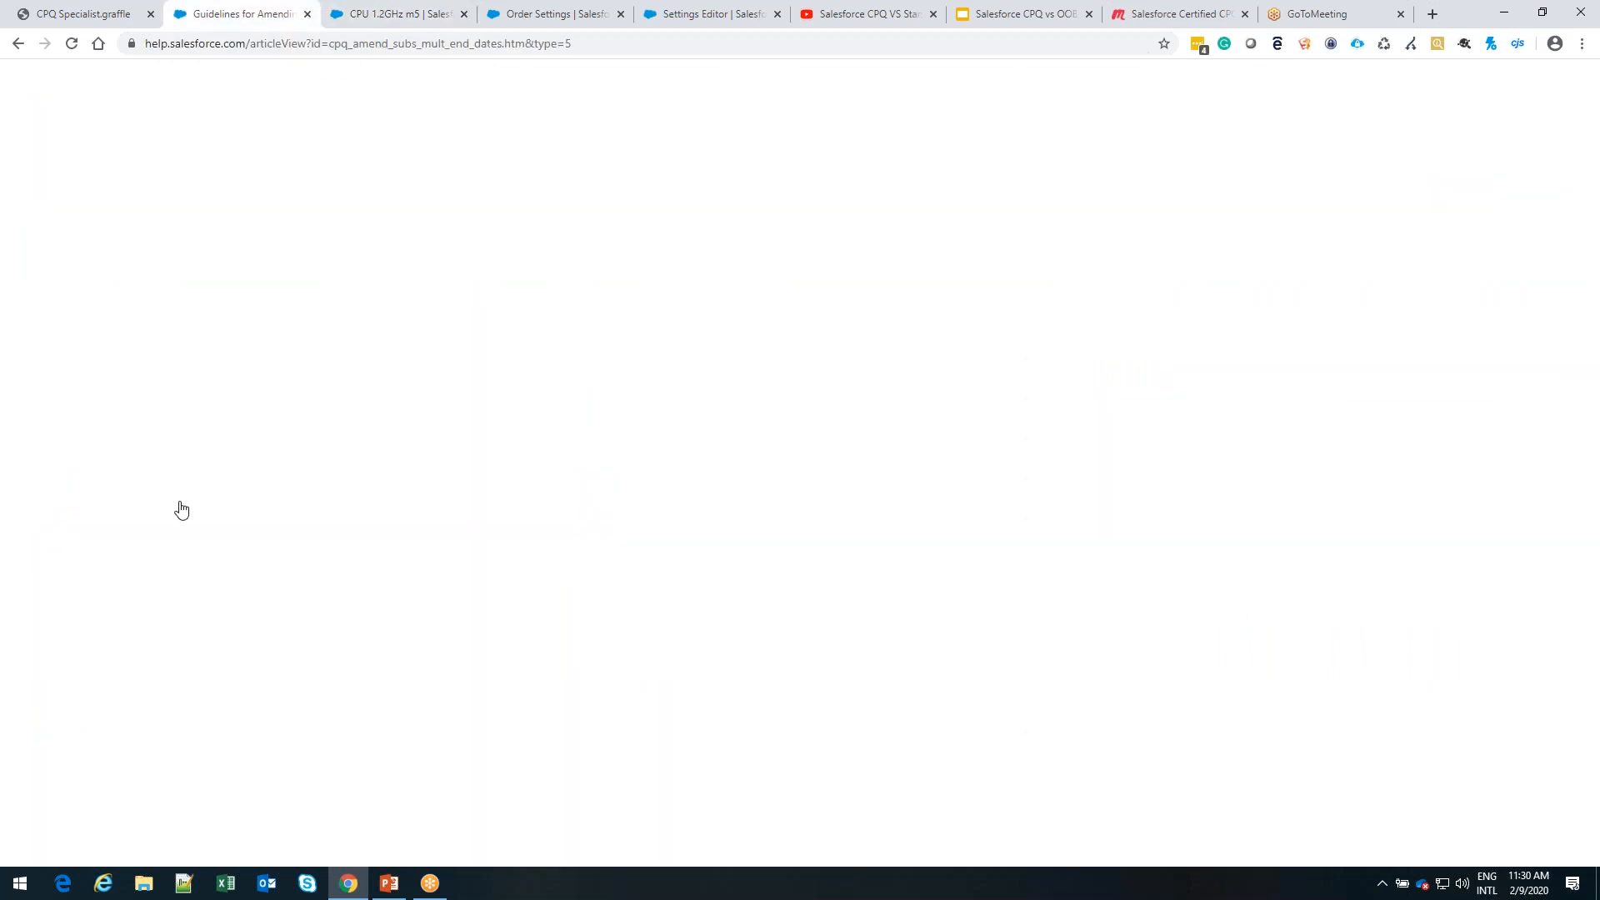
scroll(178, 509, down, 4)
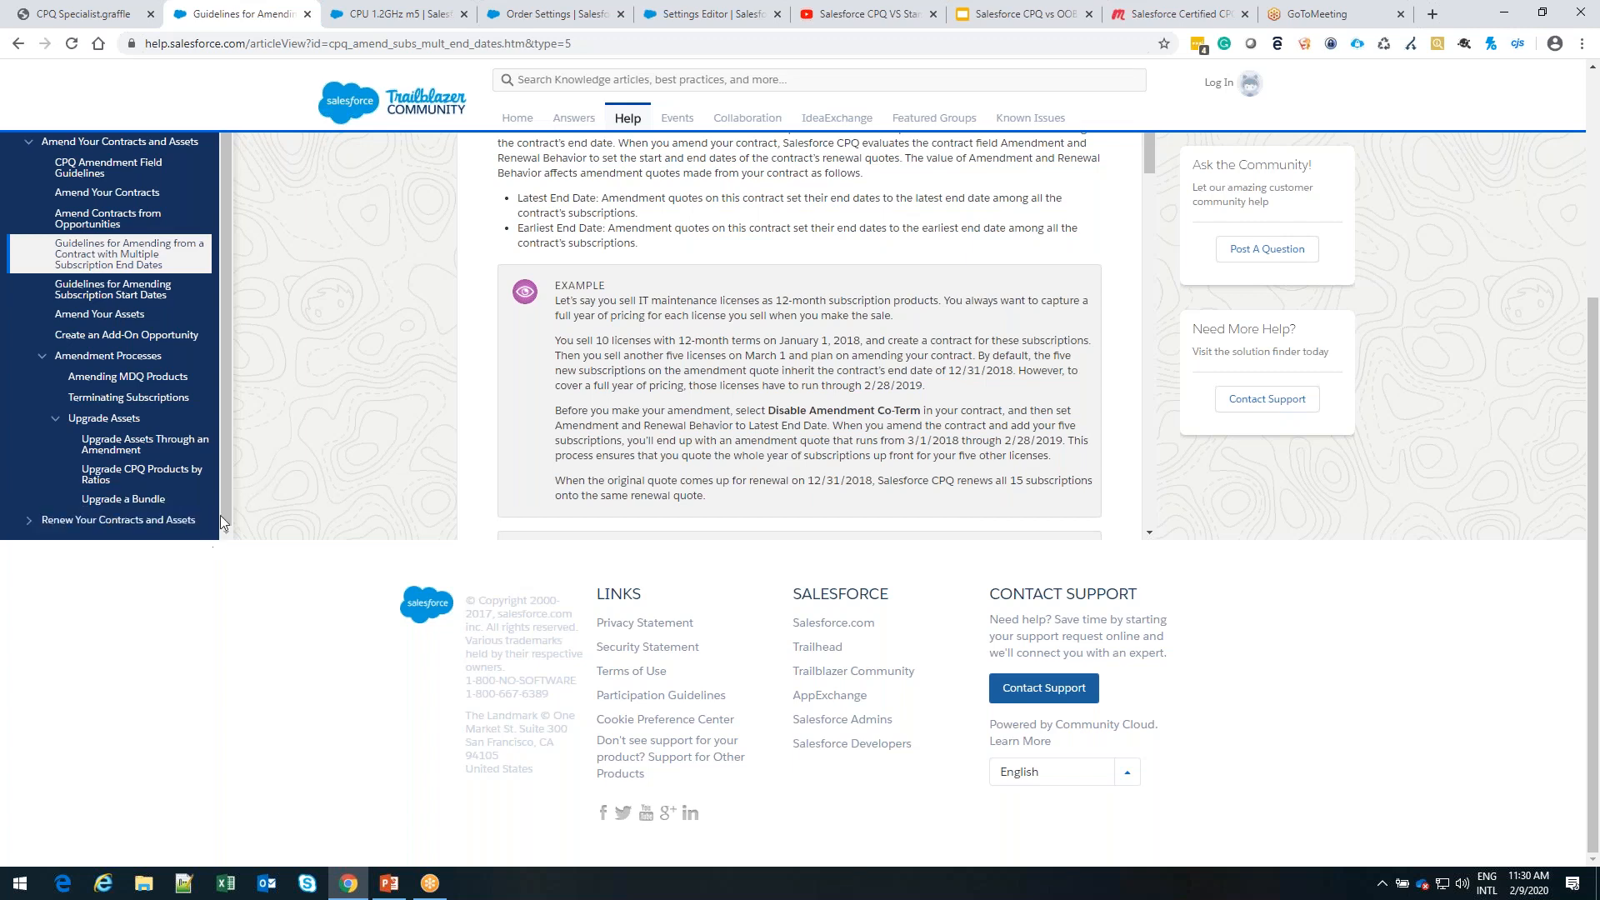
click(31, 521)
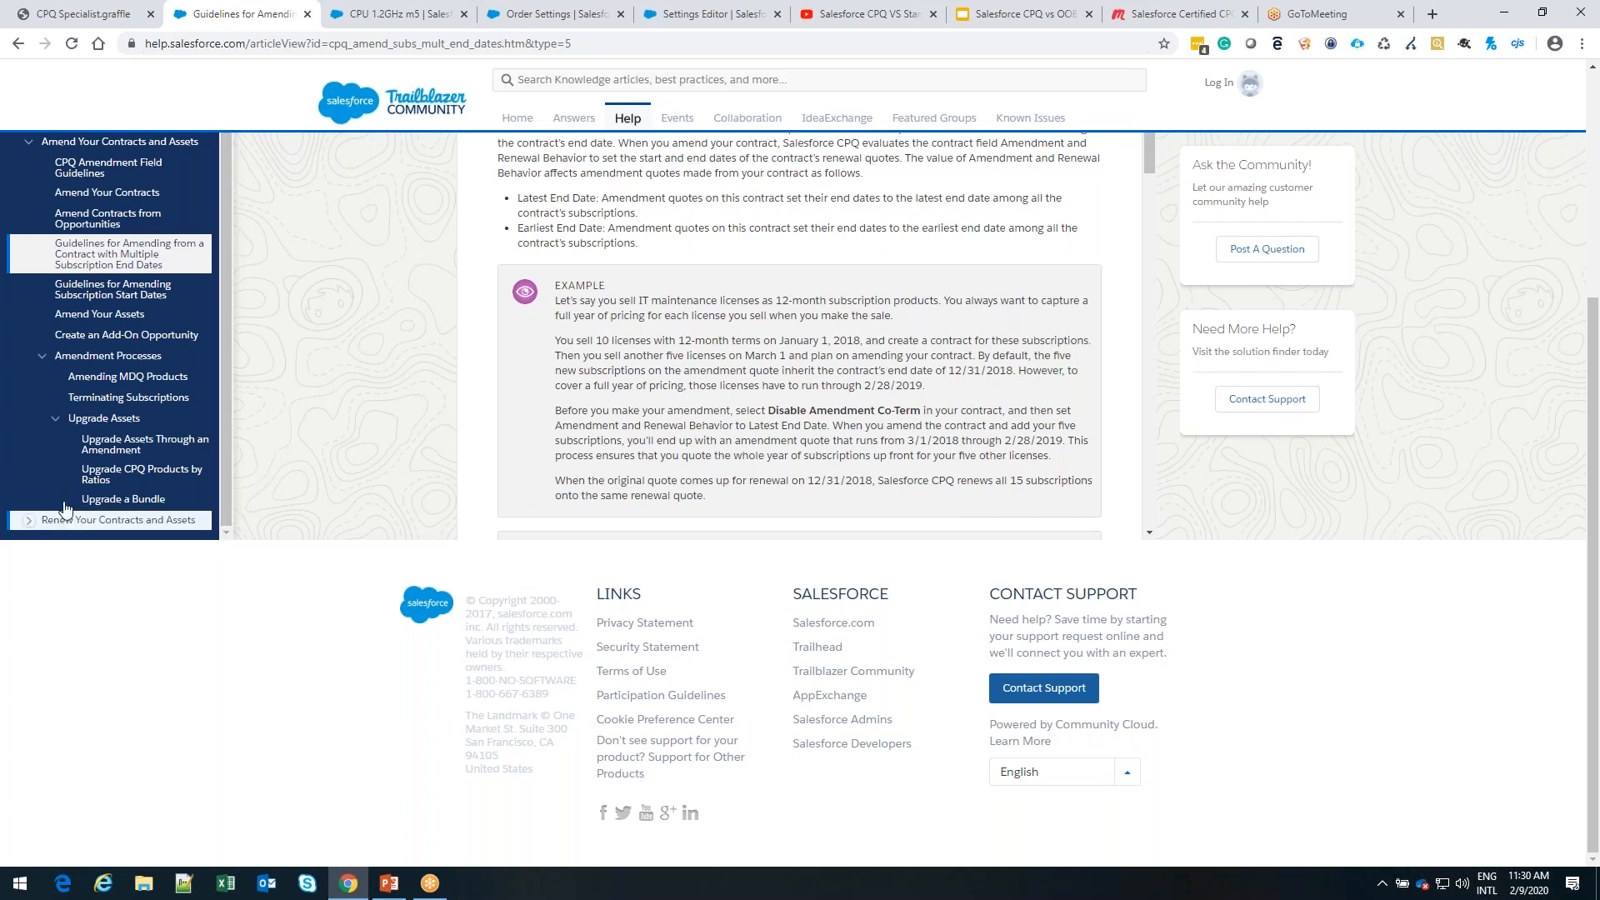
scroll(93, 487, down, 3)
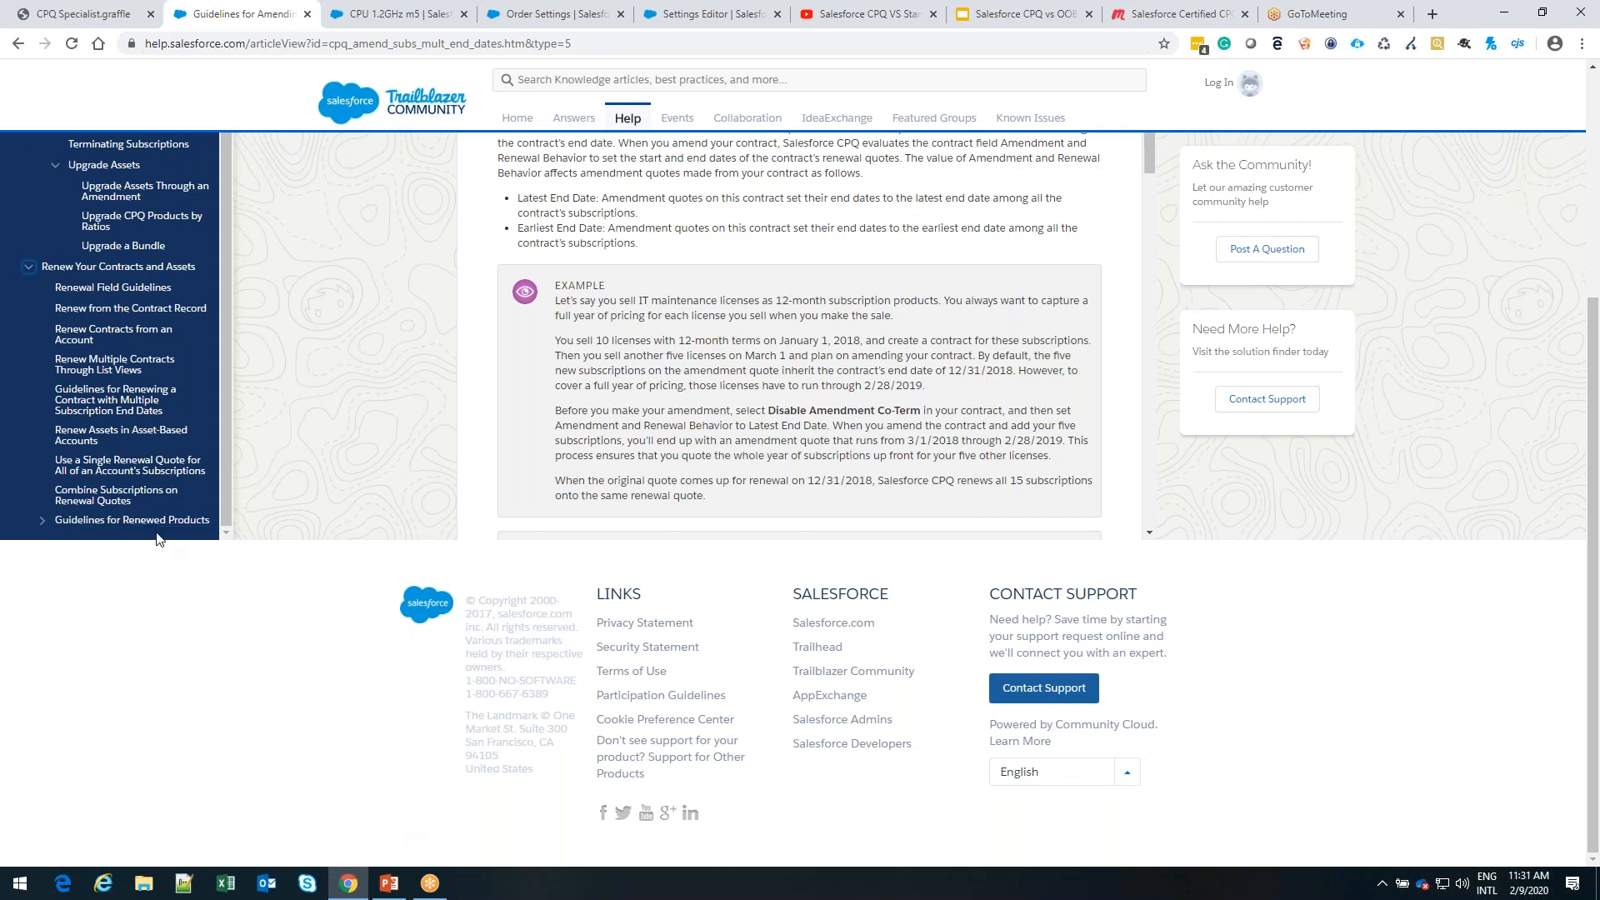
scroll(159, 533, up, 3)
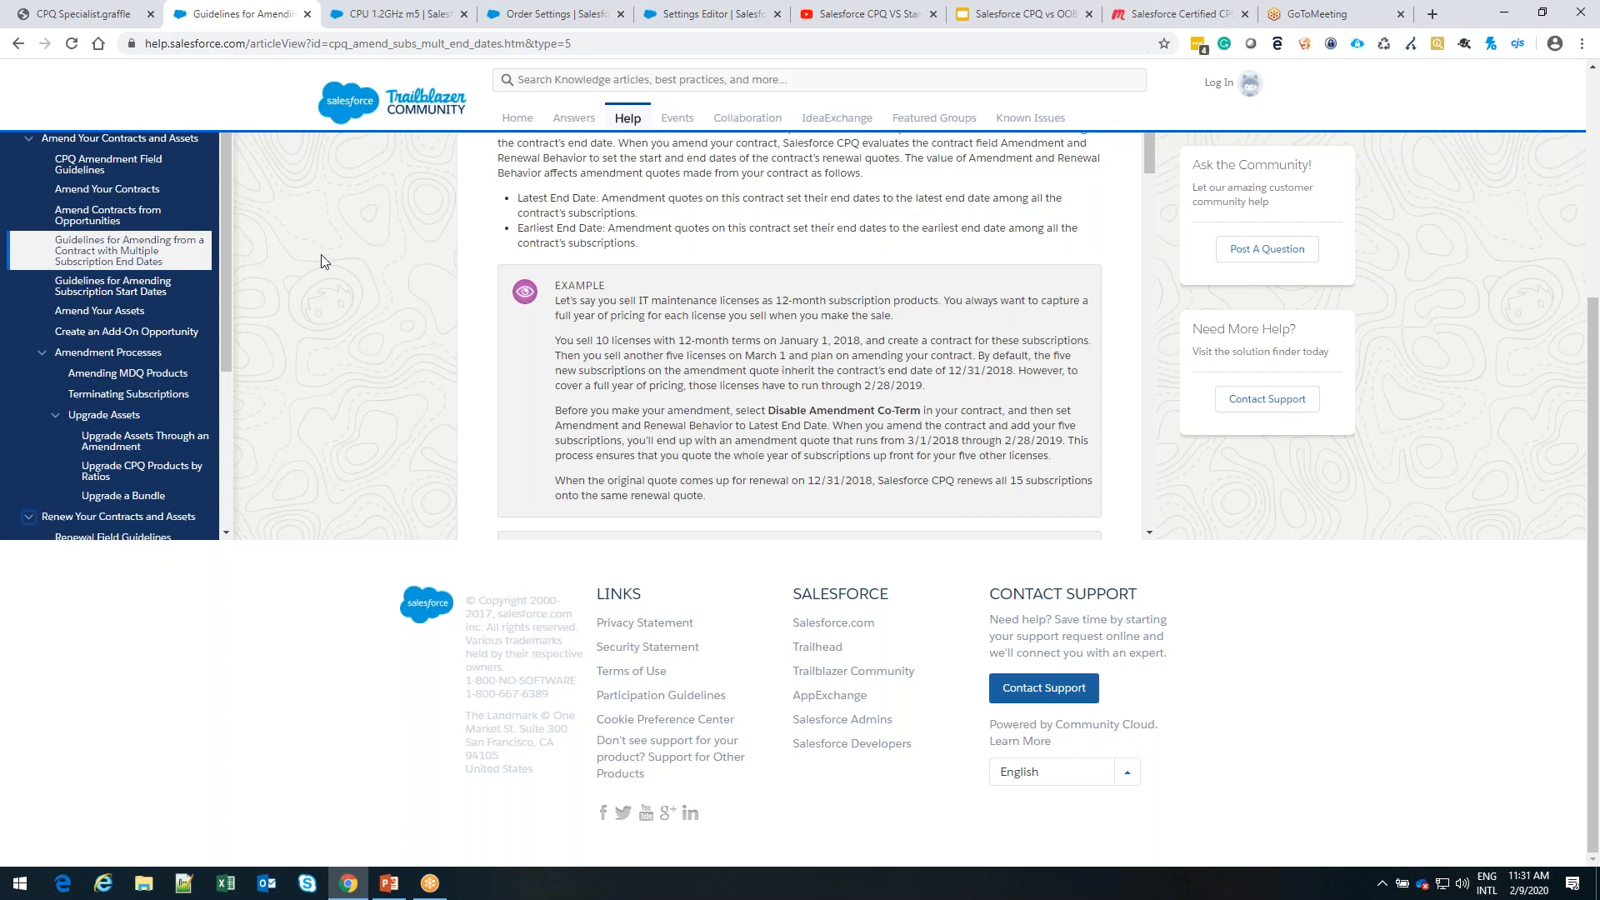
click(419, 19)
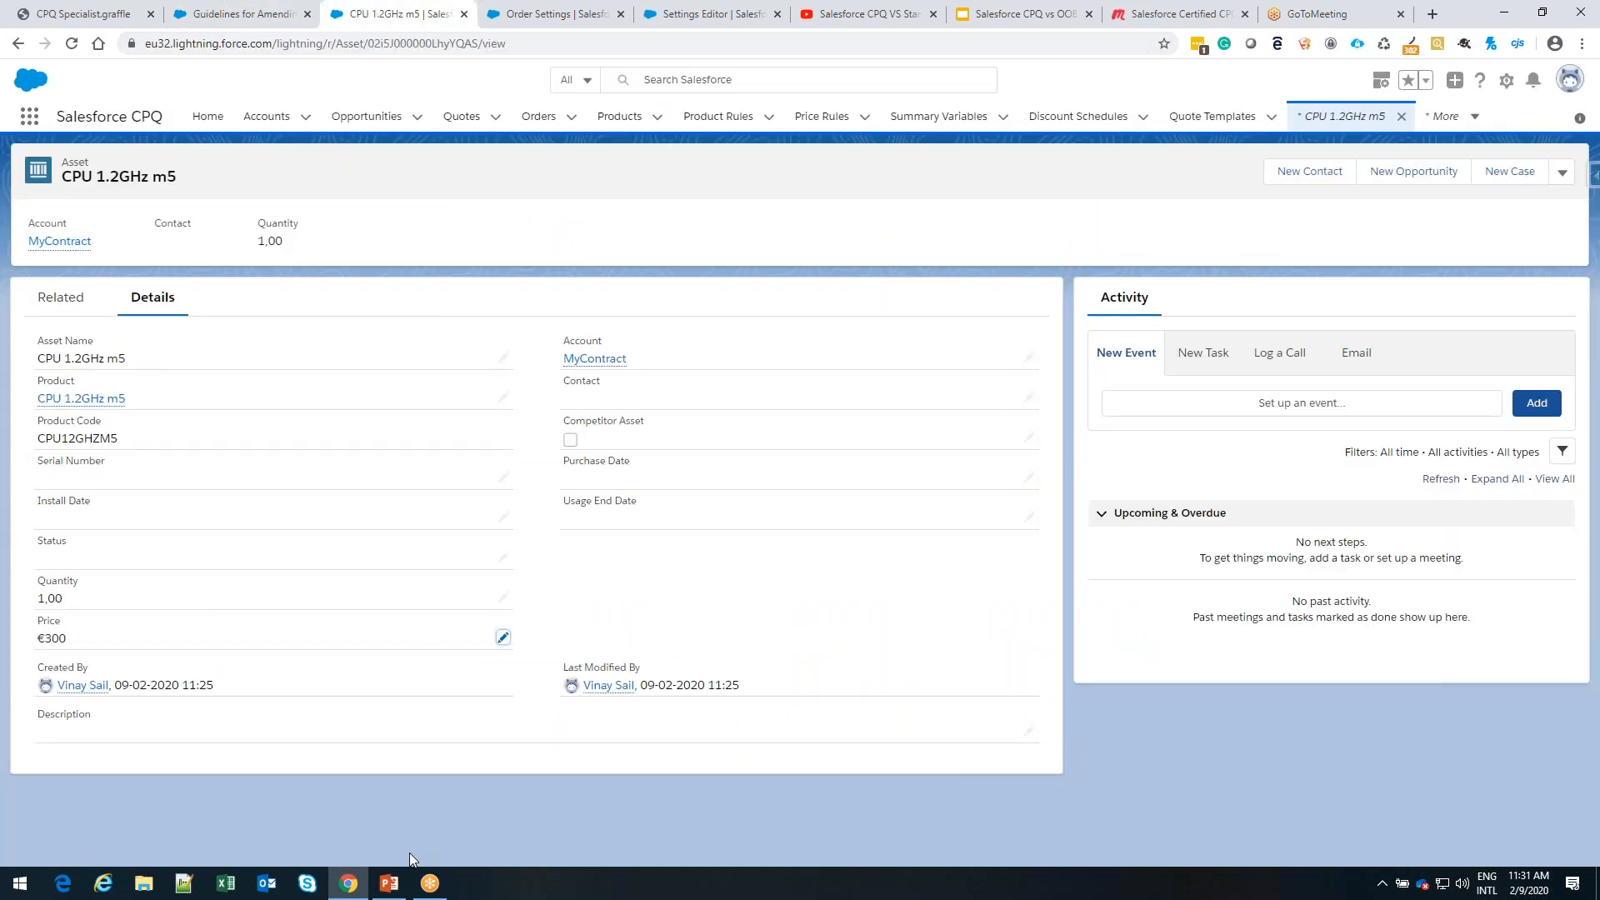
Switch to the CPQ Session Order presentation in PowerPoint and look over the slides around Manage Your Subscriptions and Assets
click(390, 882)
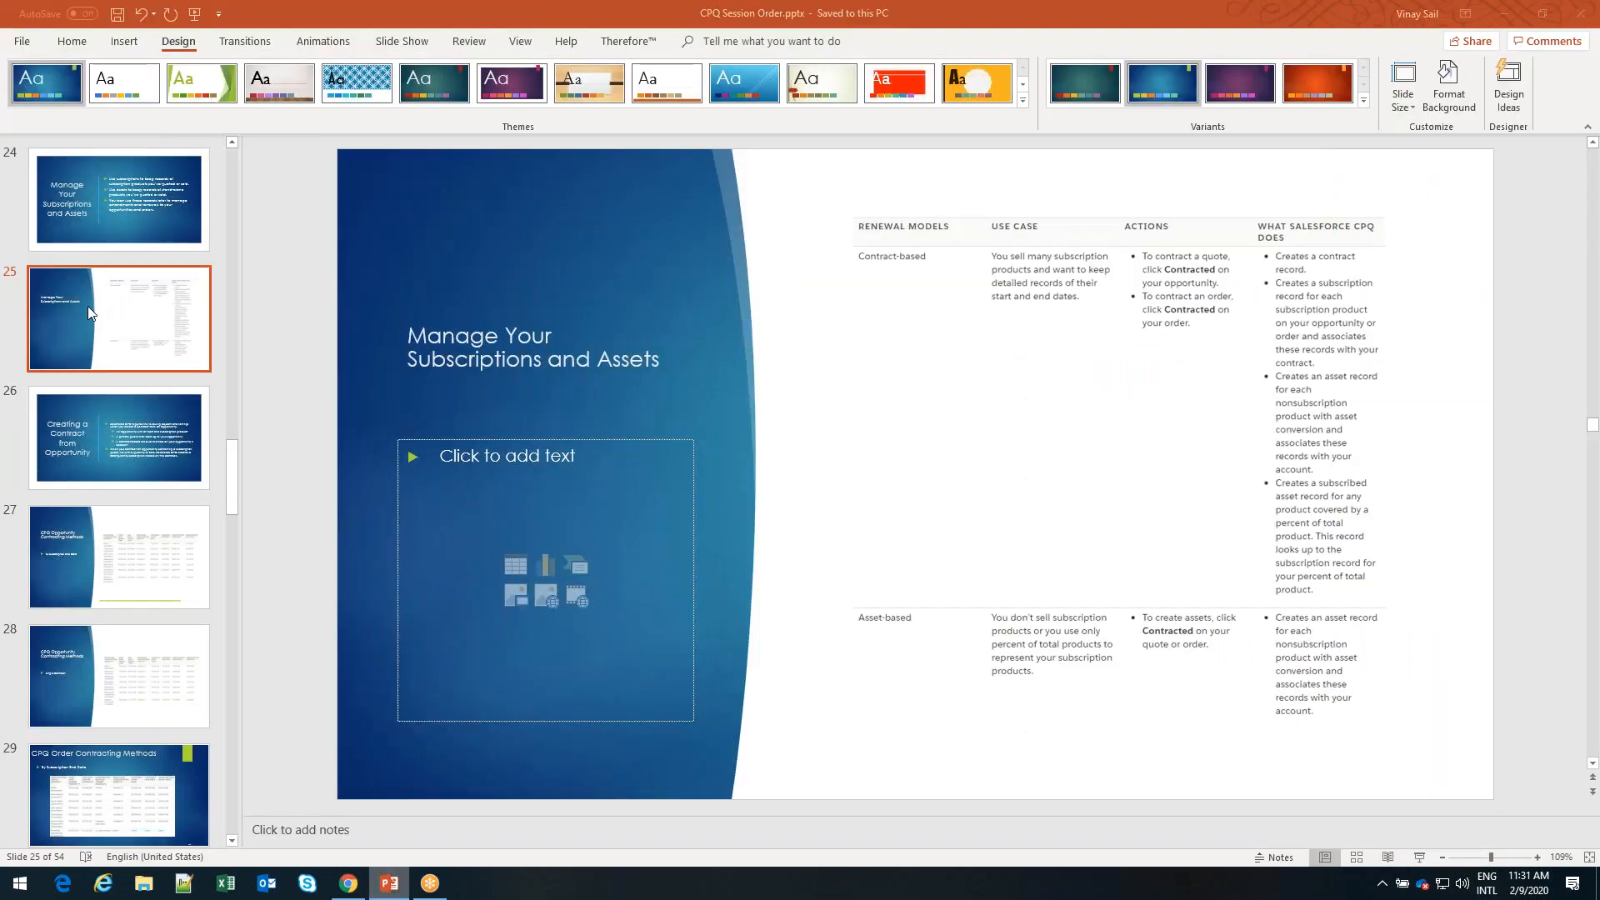
scroll(107, 300, up, 3)
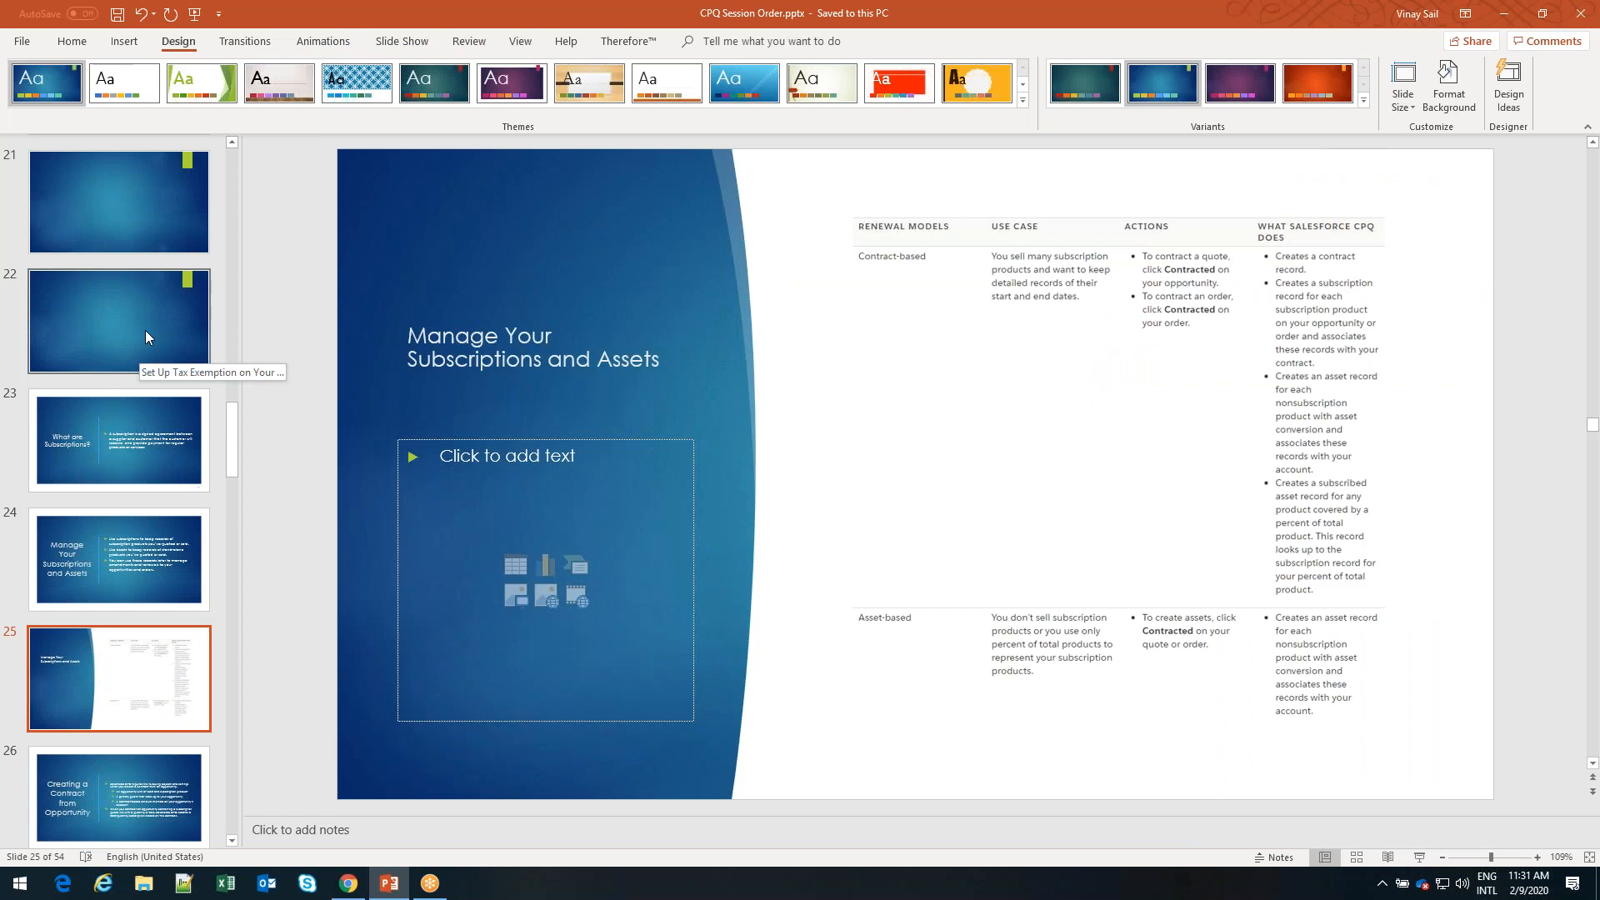
scroll(146, 450, down, 2)
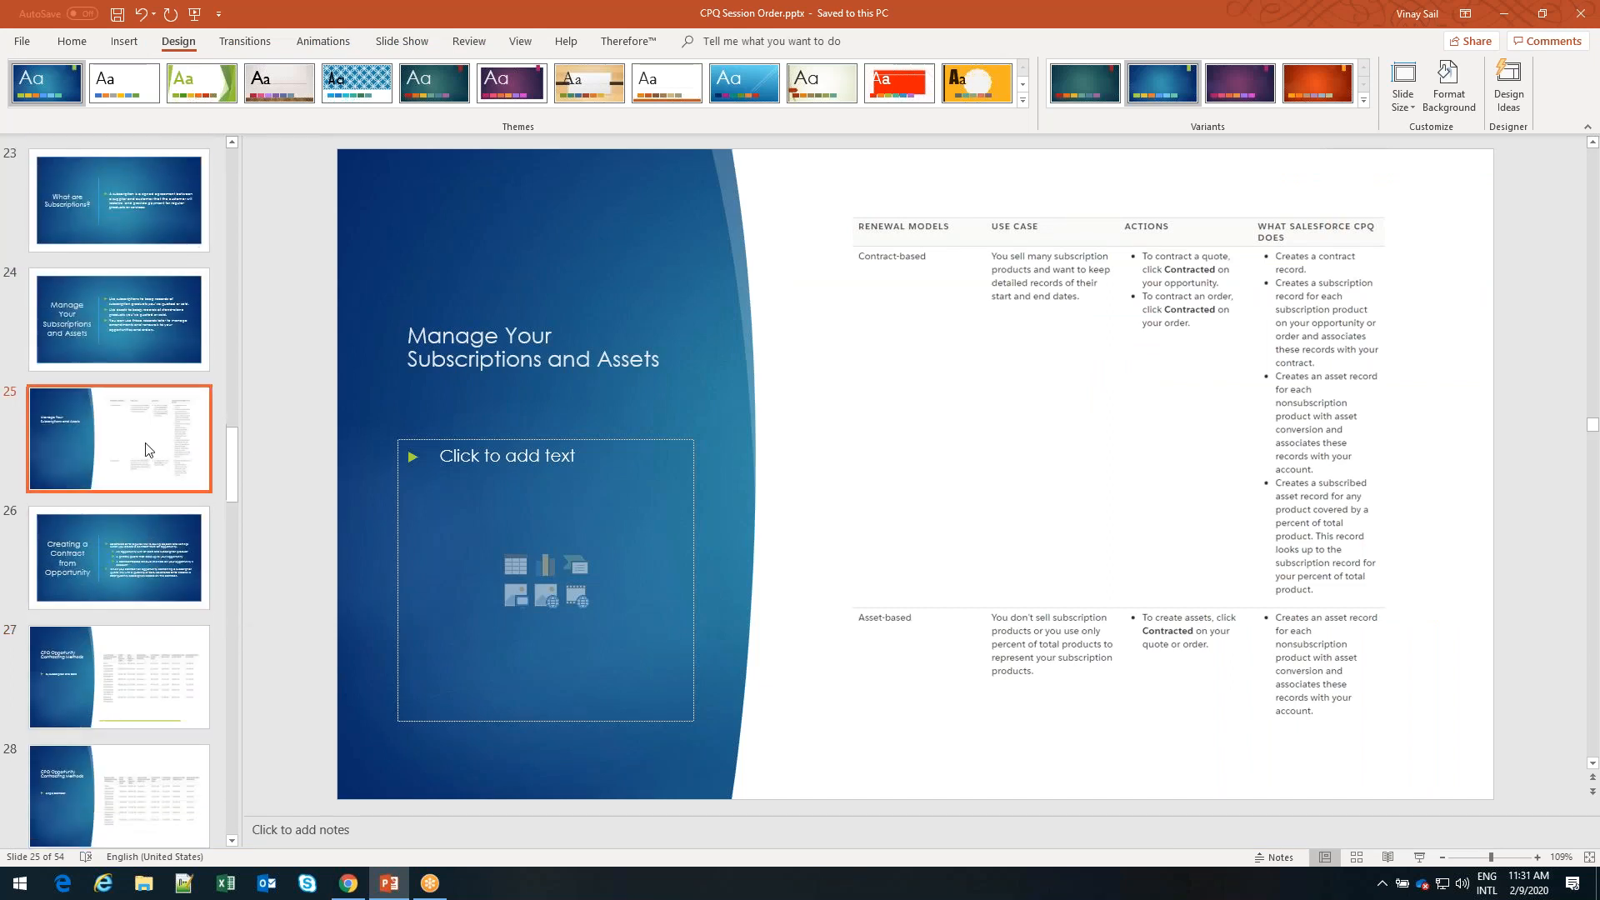
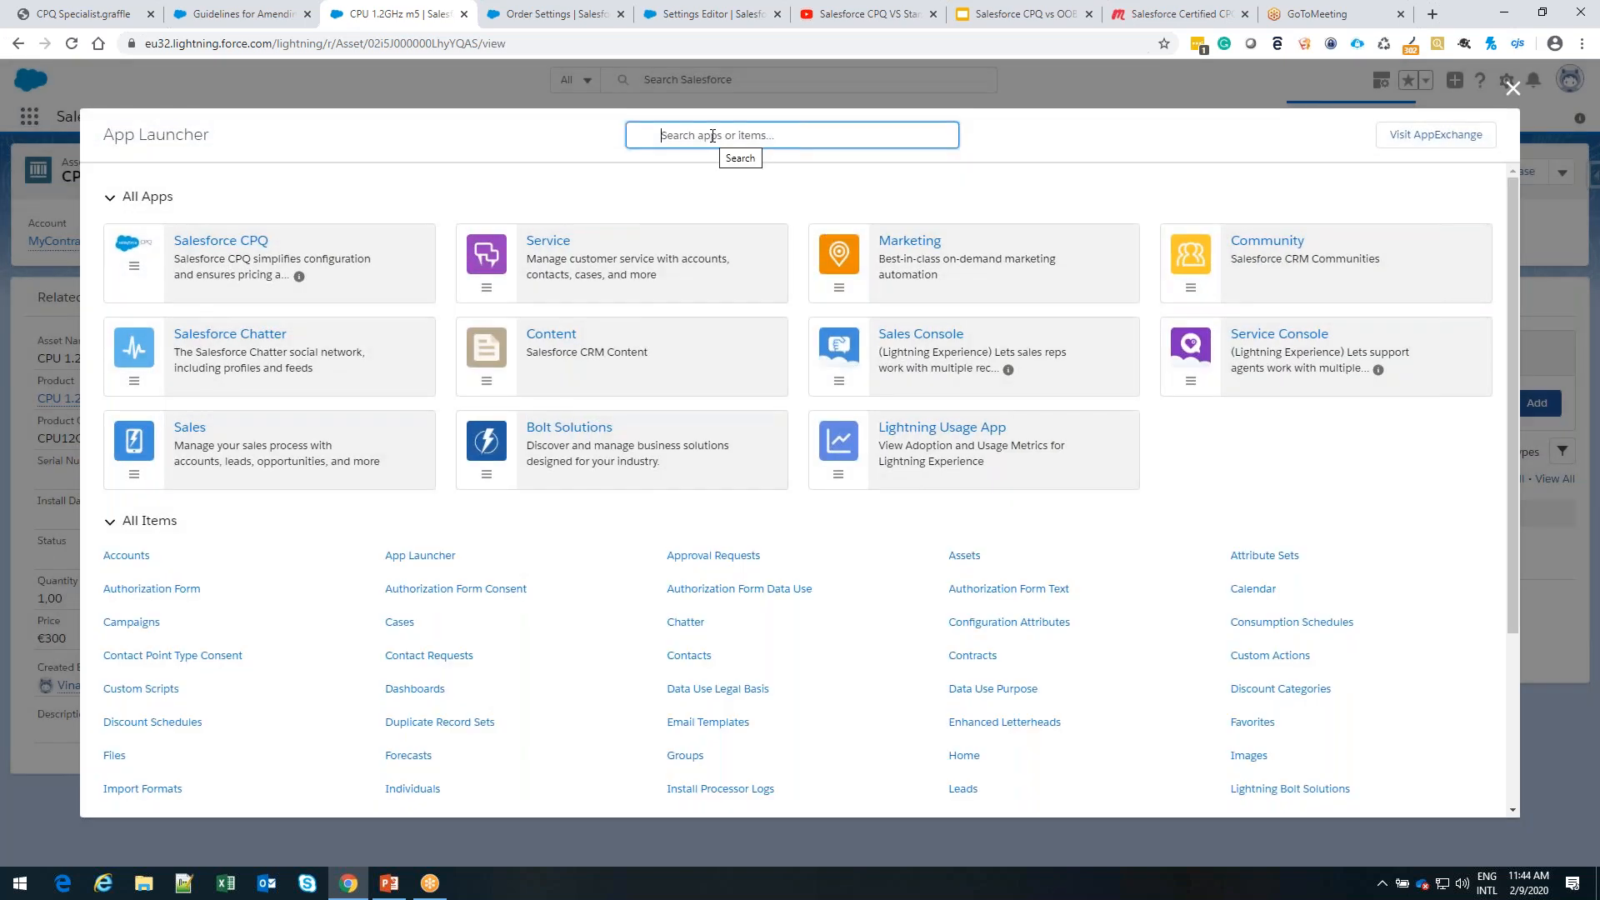
Close the App Launcher, open the MyContract account's activated order, and examine its additional available actions
click(1514, 89)
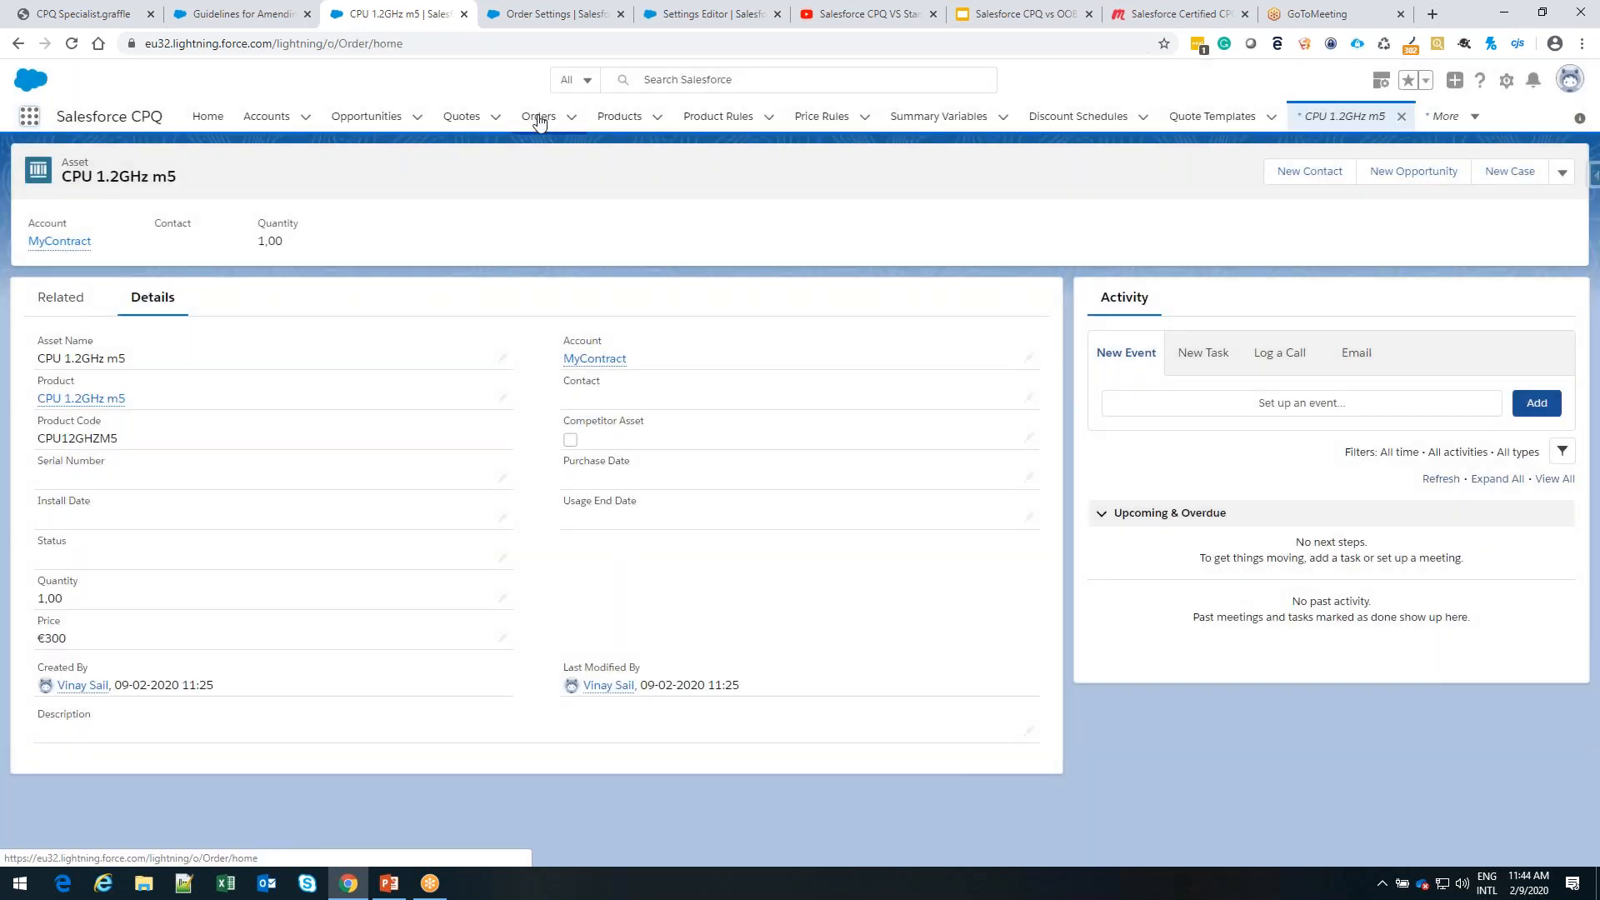
click(538, 117)
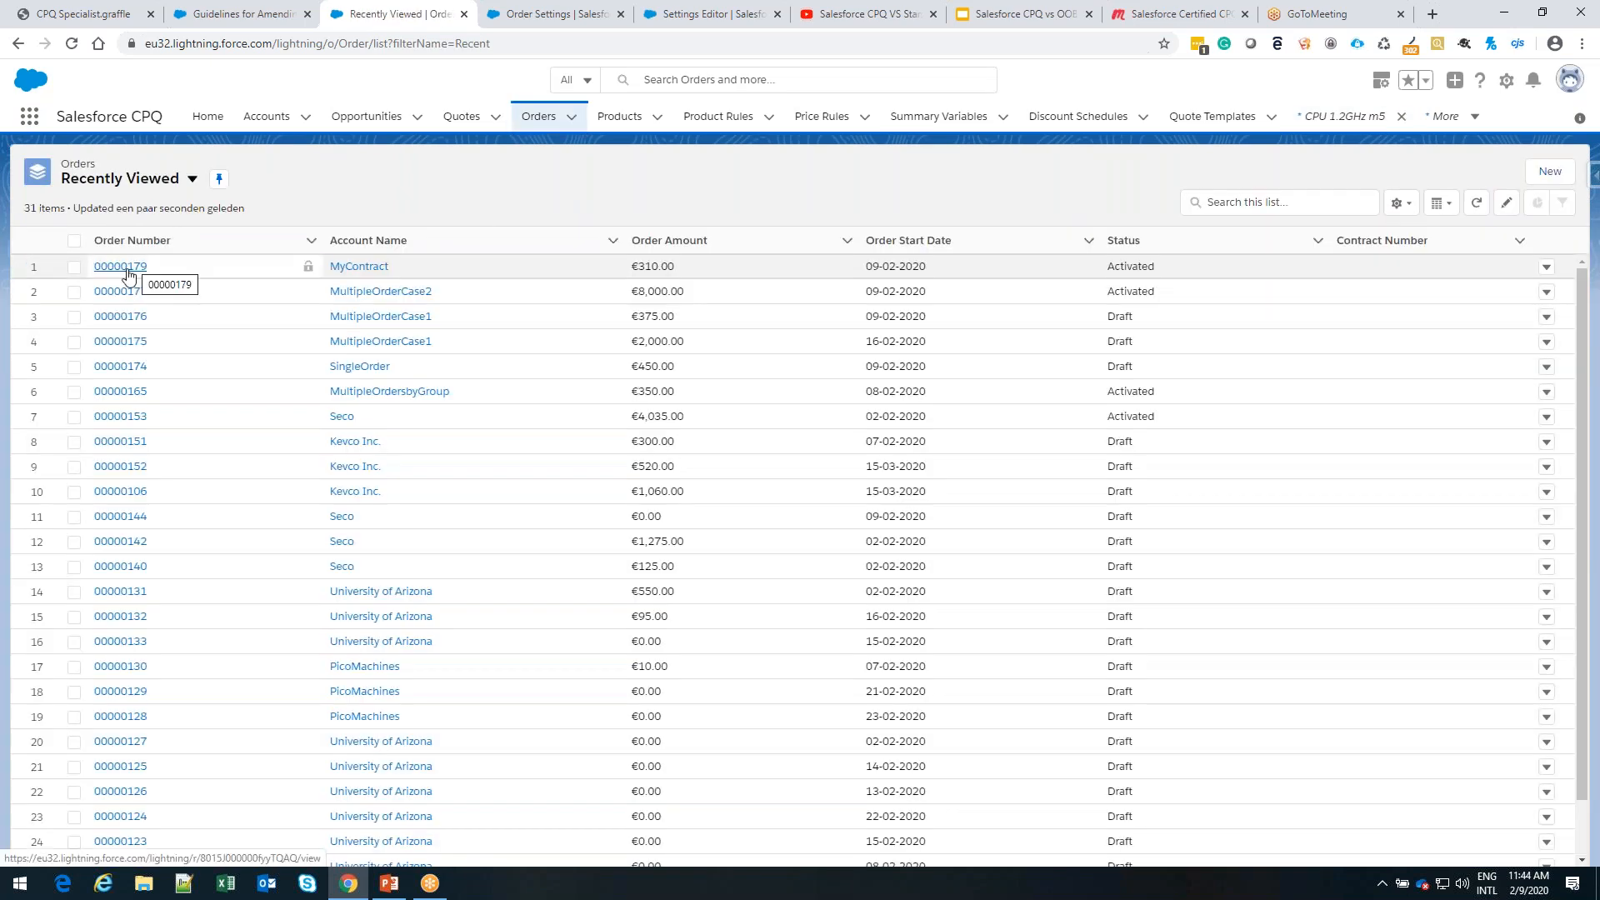
click(128, 269)
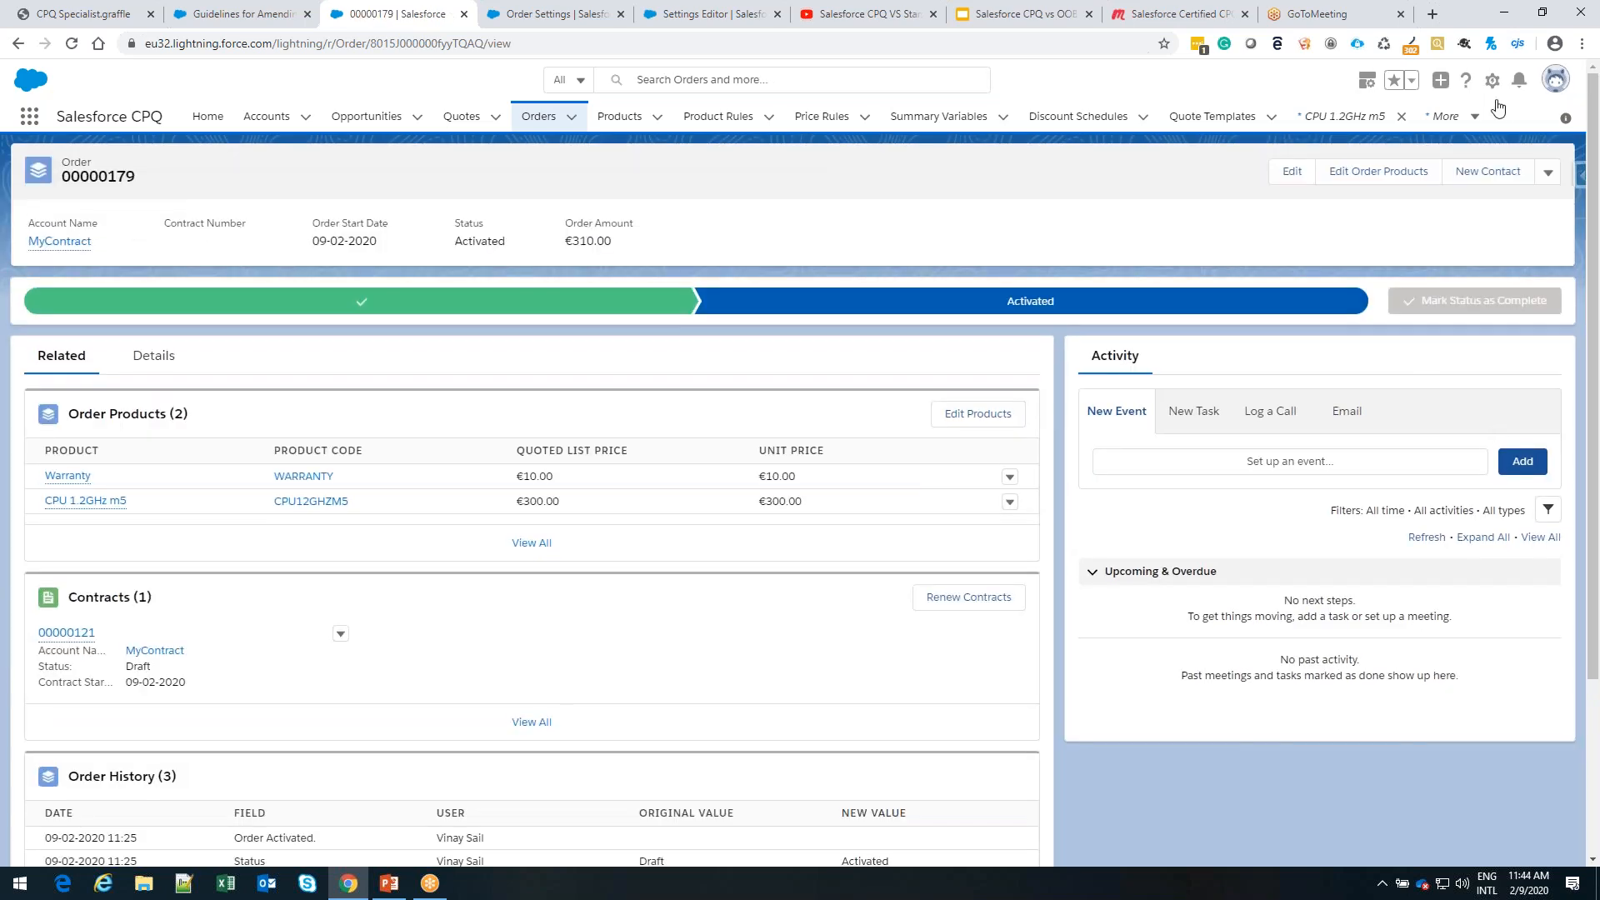
click(1548, 175)
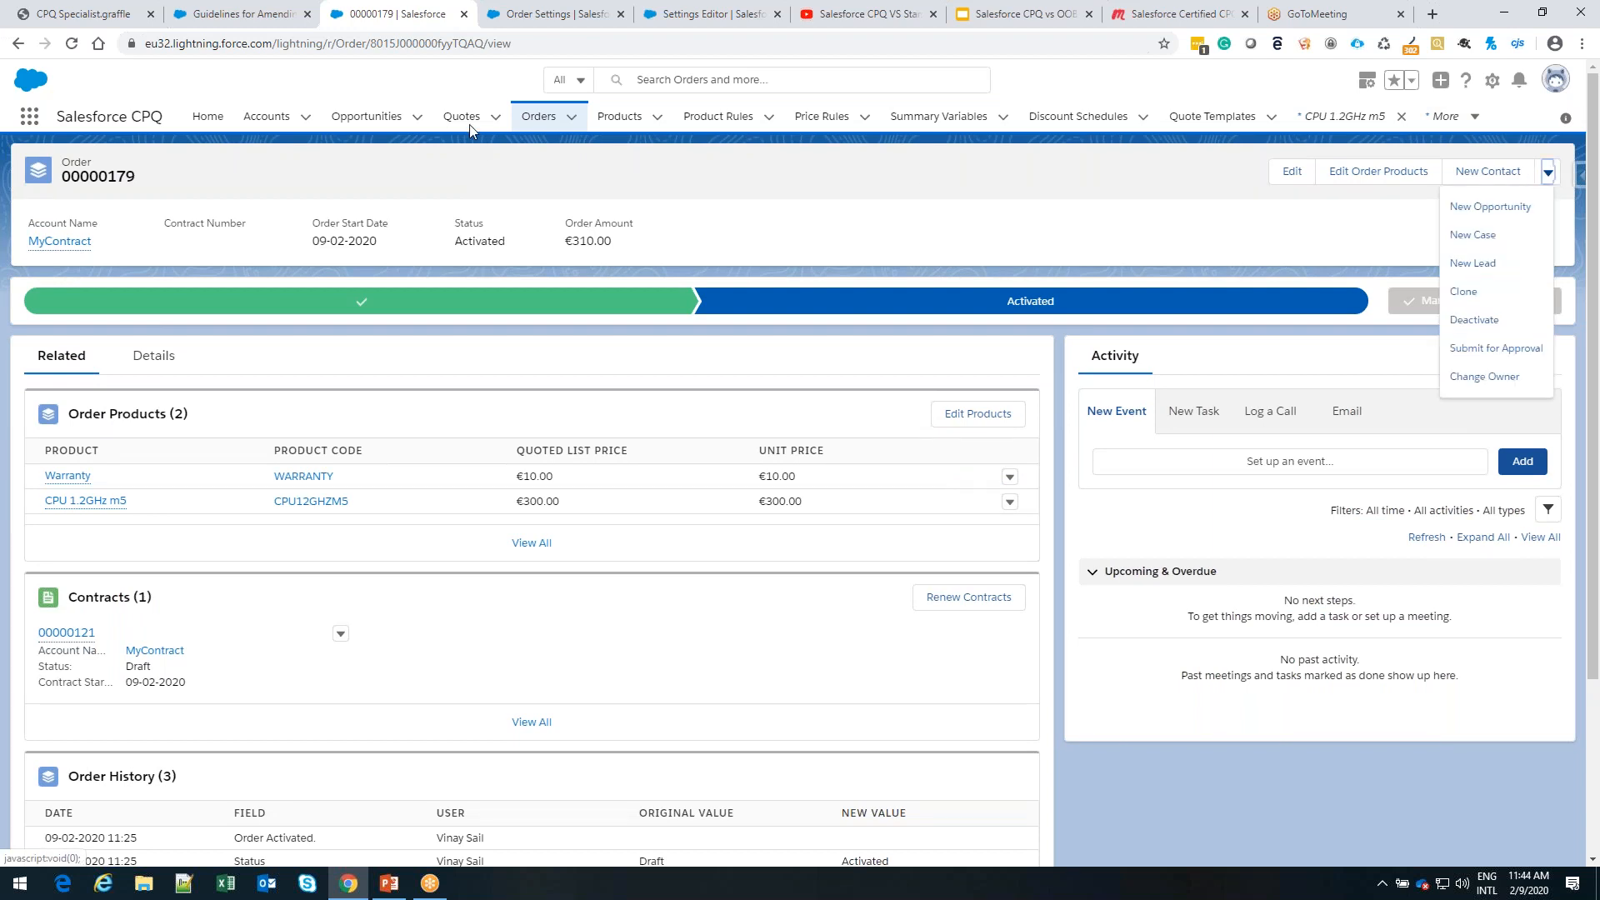
Open the MyContractOpp opportunity, try to amend its contract, and return to the opportunity
click(374, 117)
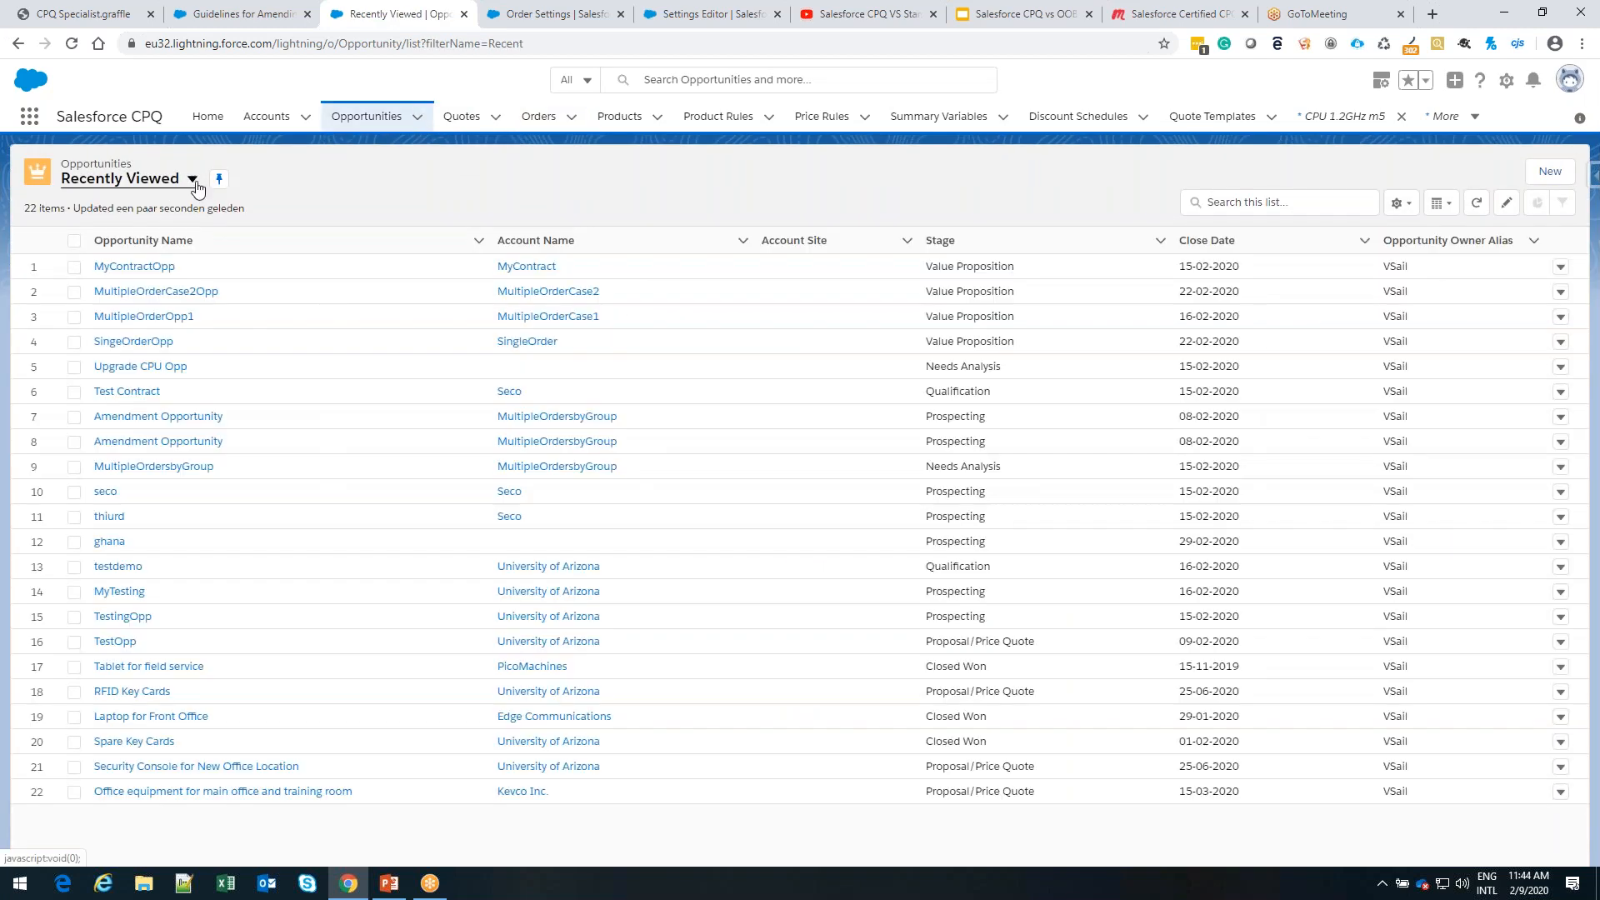
click(164, 268)
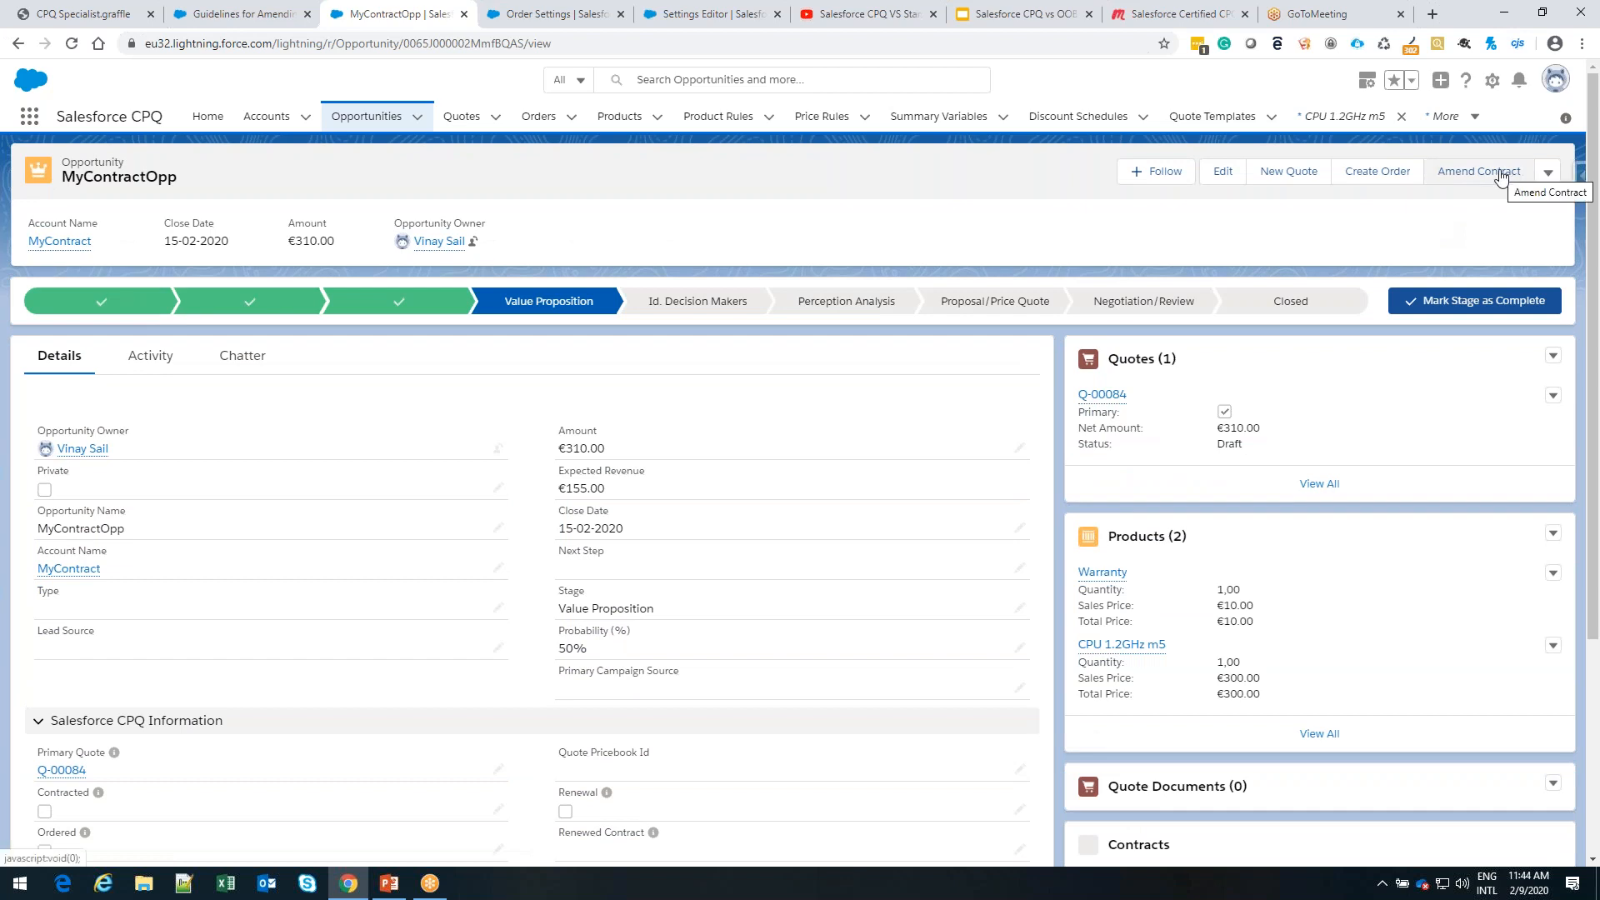
click(1501, 176)
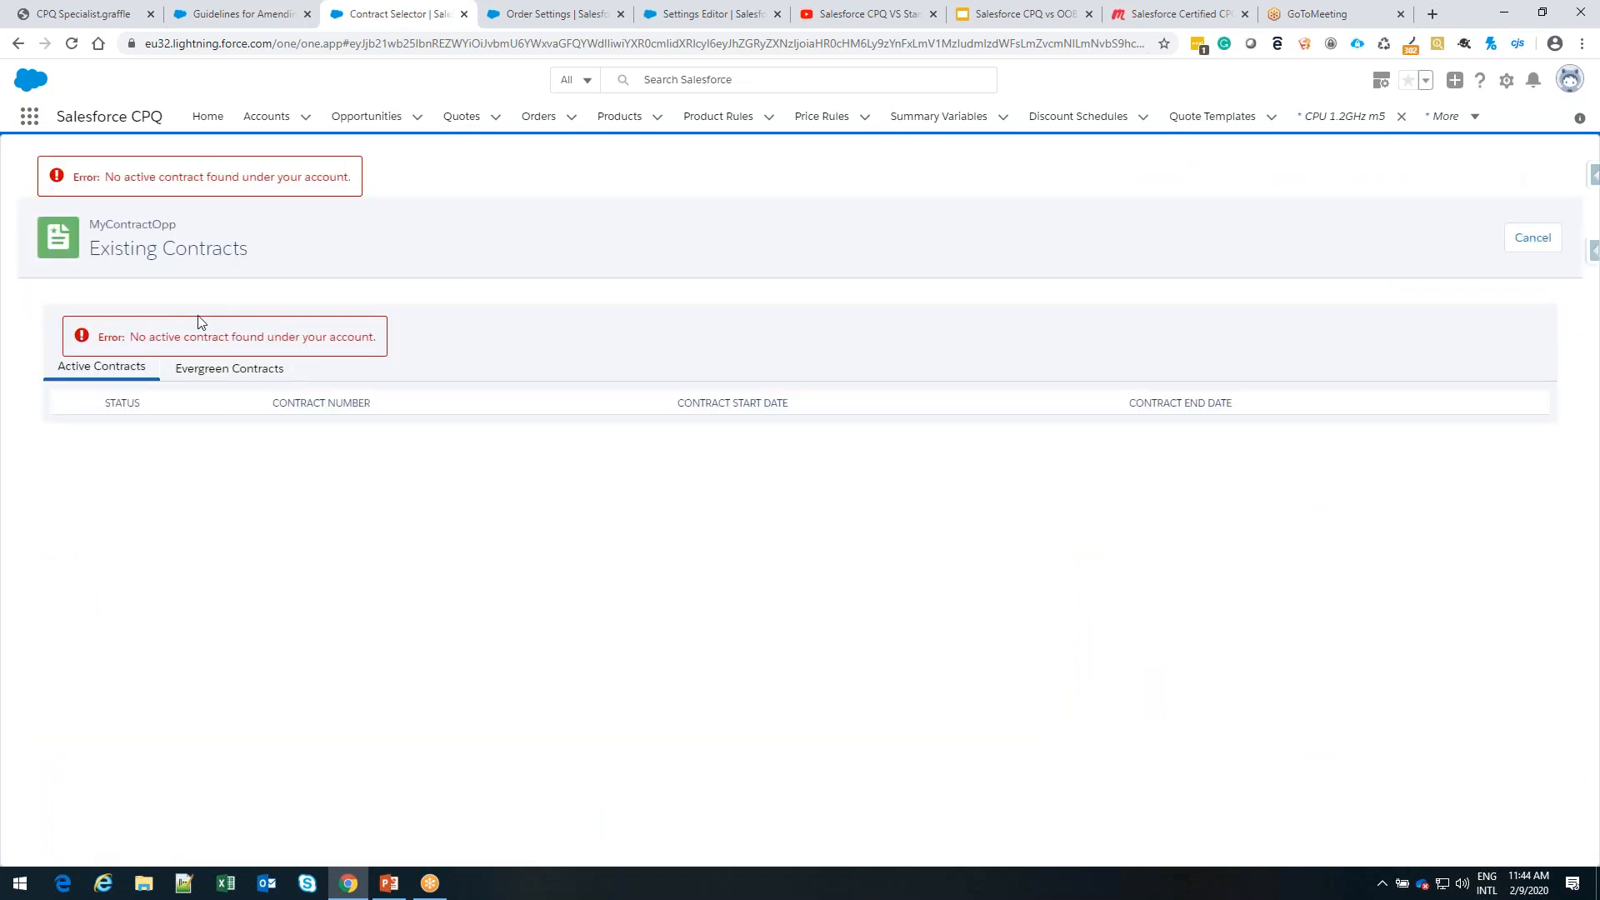
click(18, 44)
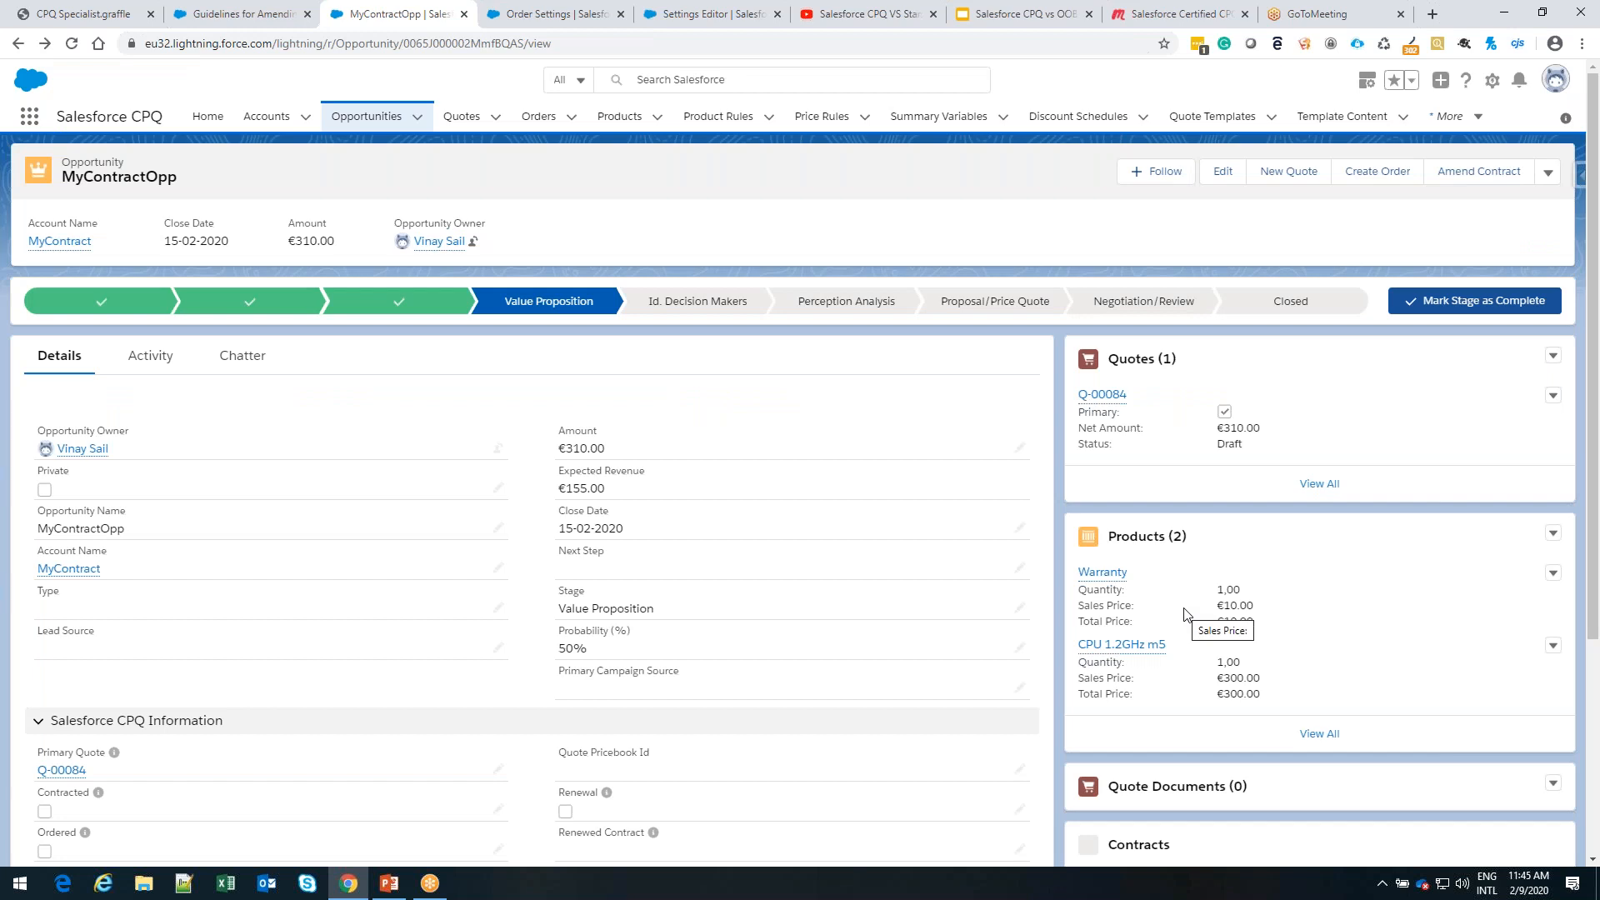
Open the contract related to MyContractOpp, set its status to Activated, and save the record
scroll(1184, 614, down, 3)
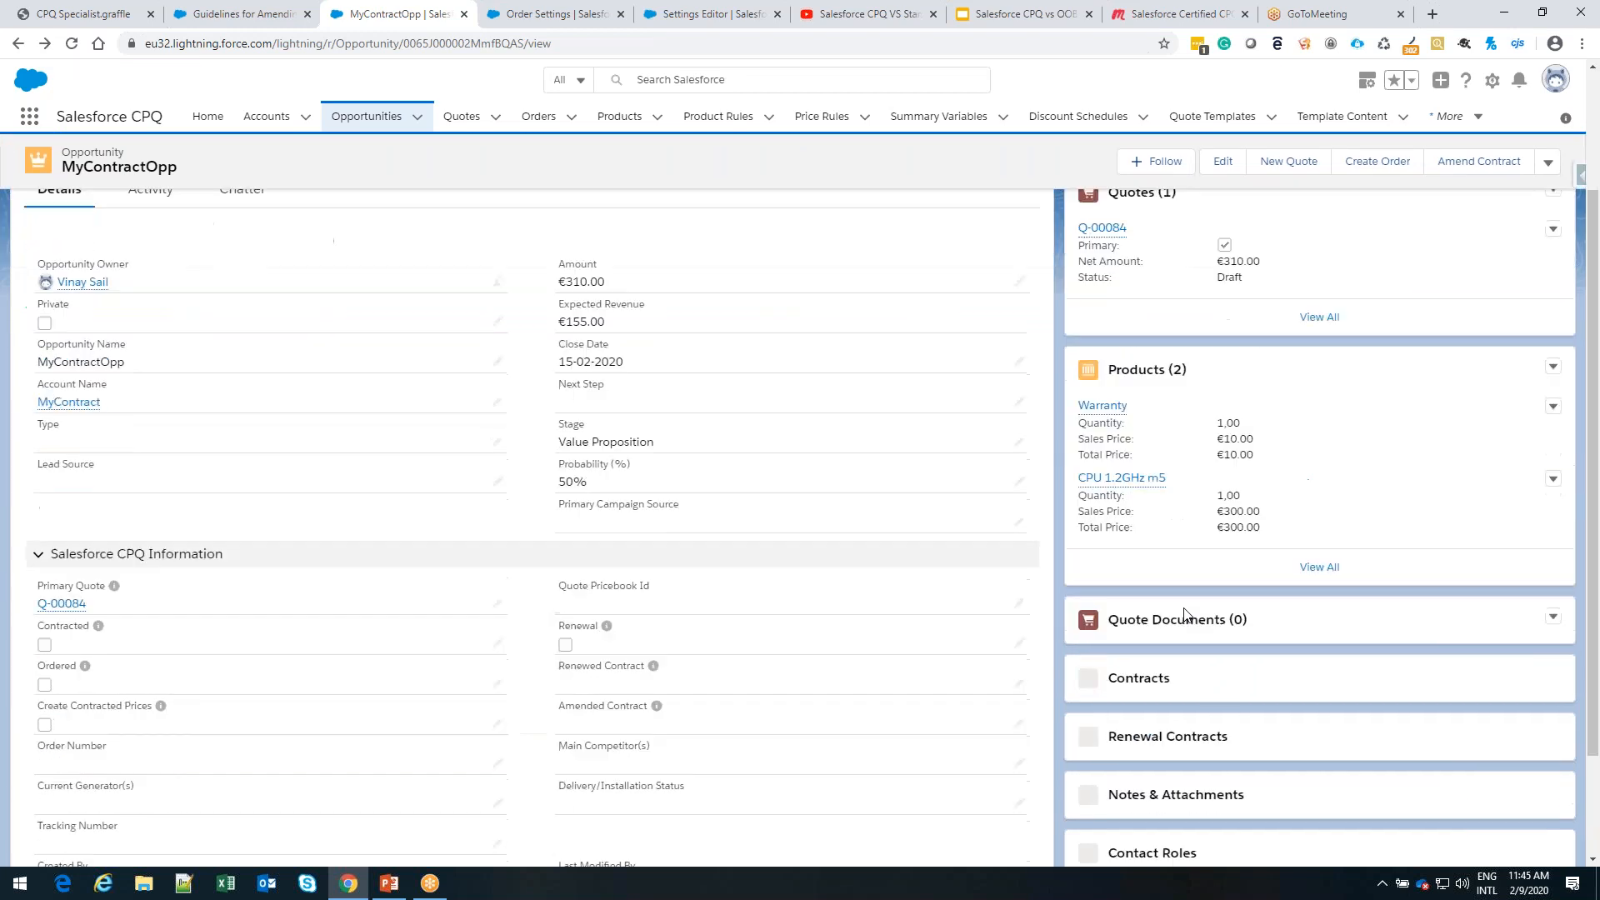
click(1138, 595)
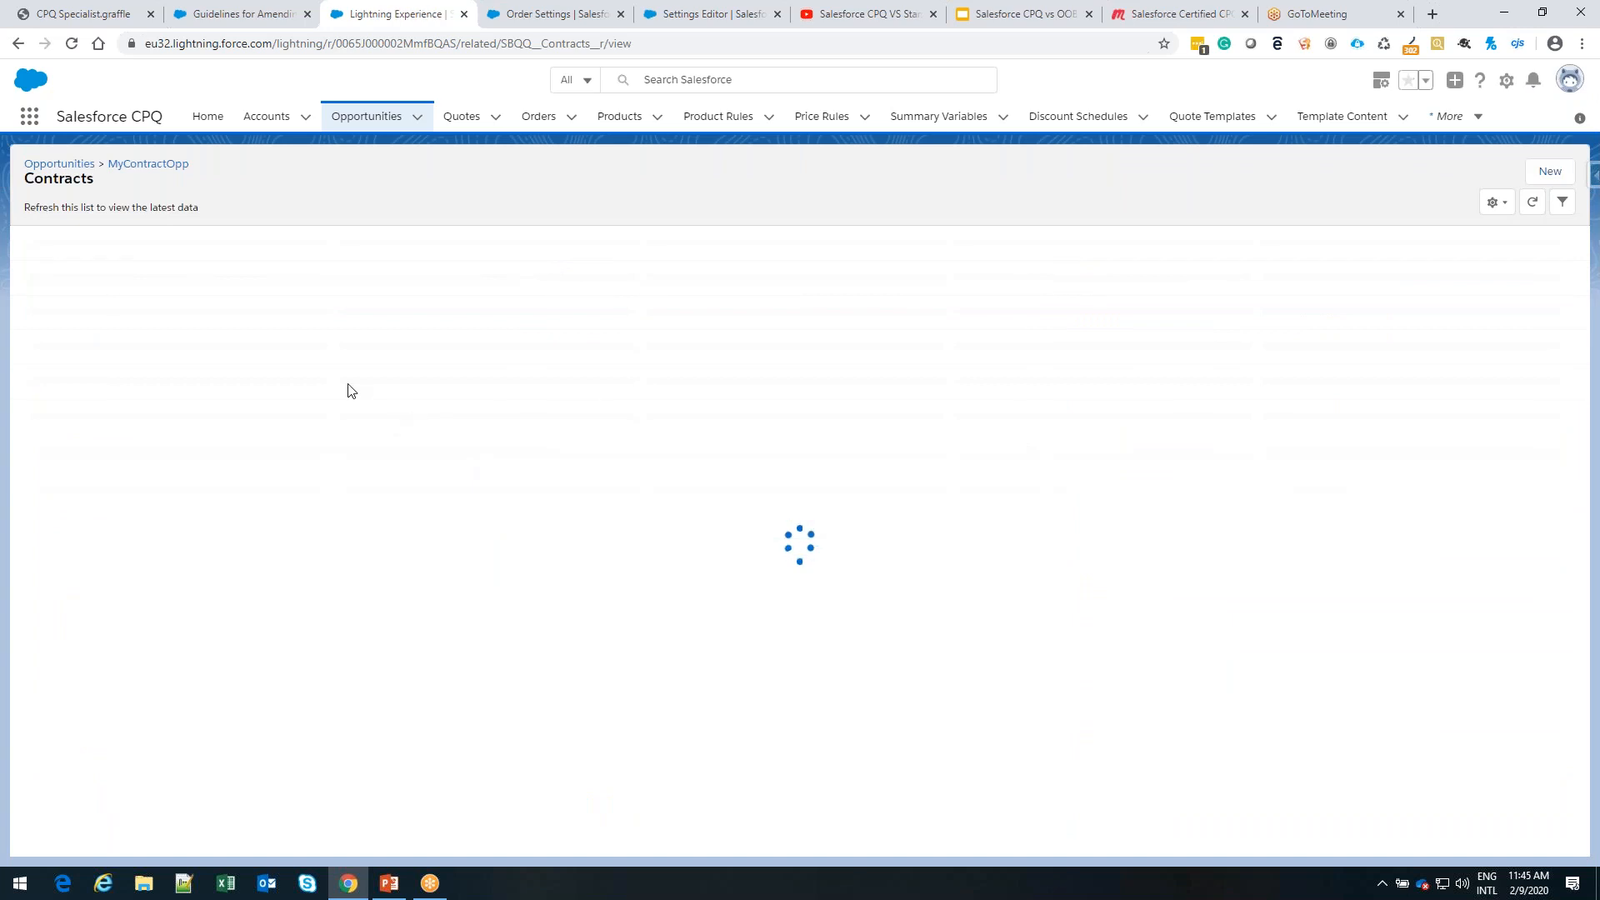
click(92, 266)
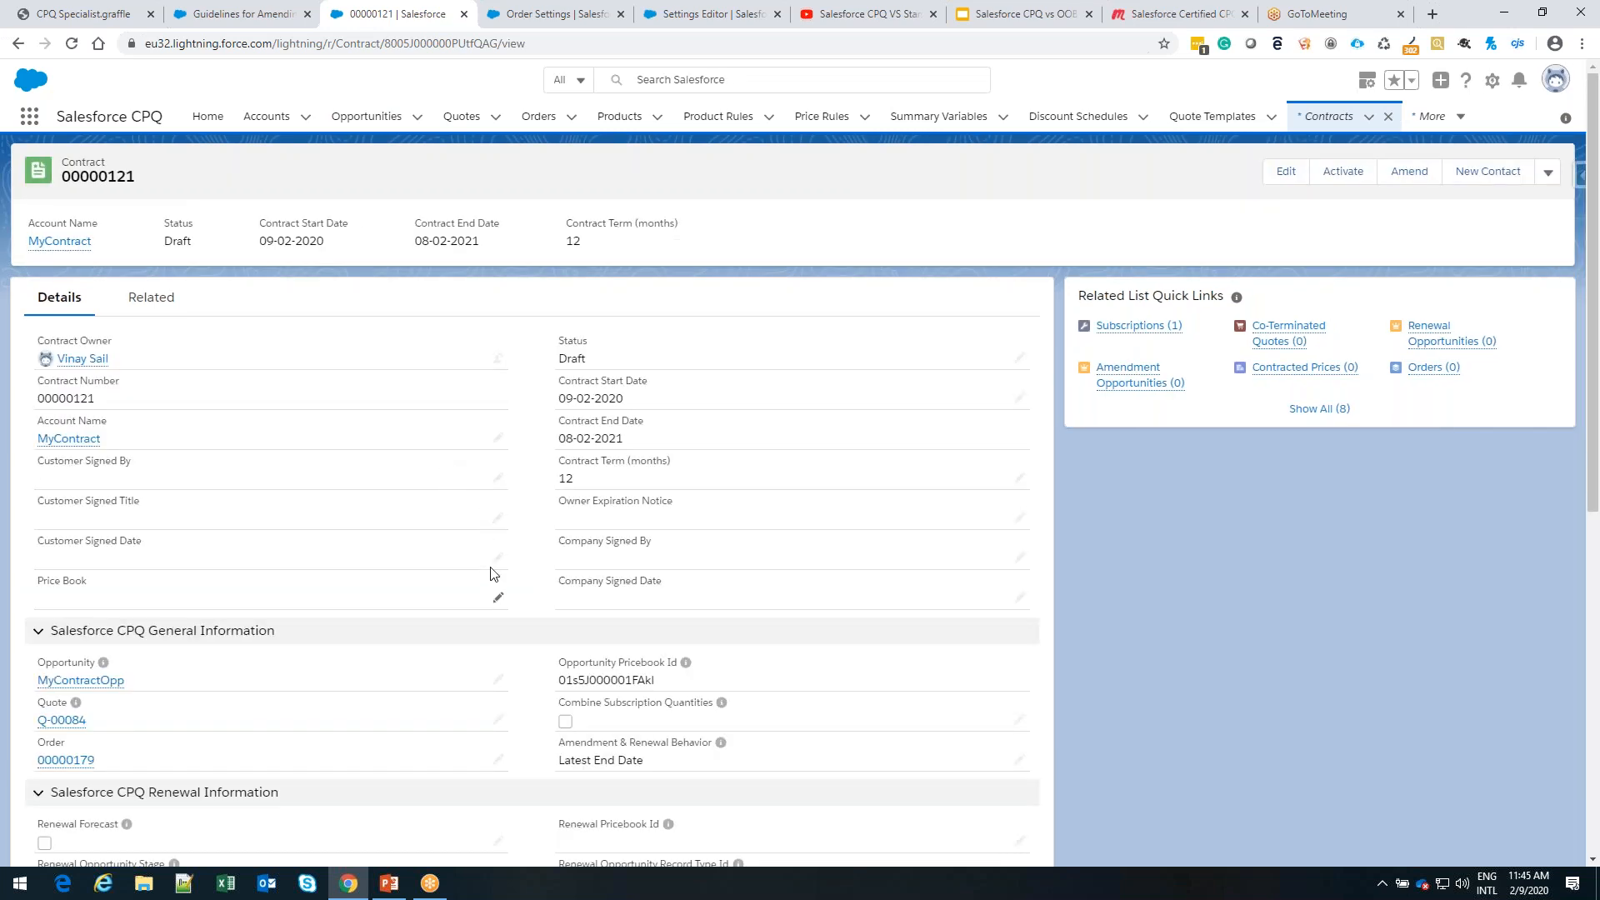
click(1020, 359)
click(886, 383)
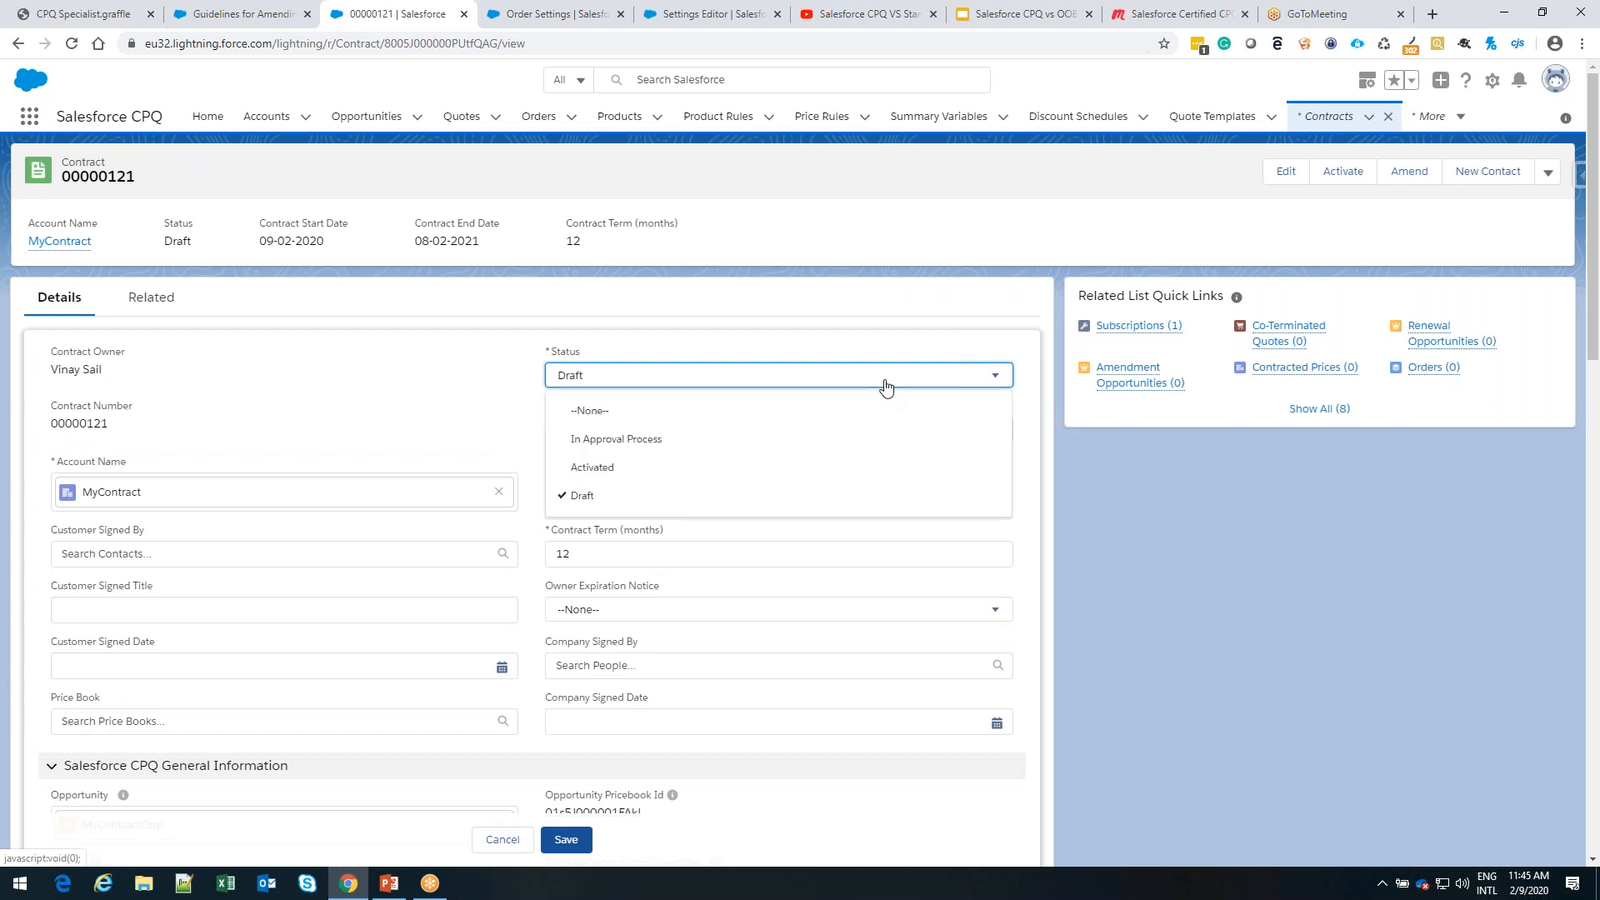
click(824, 464)
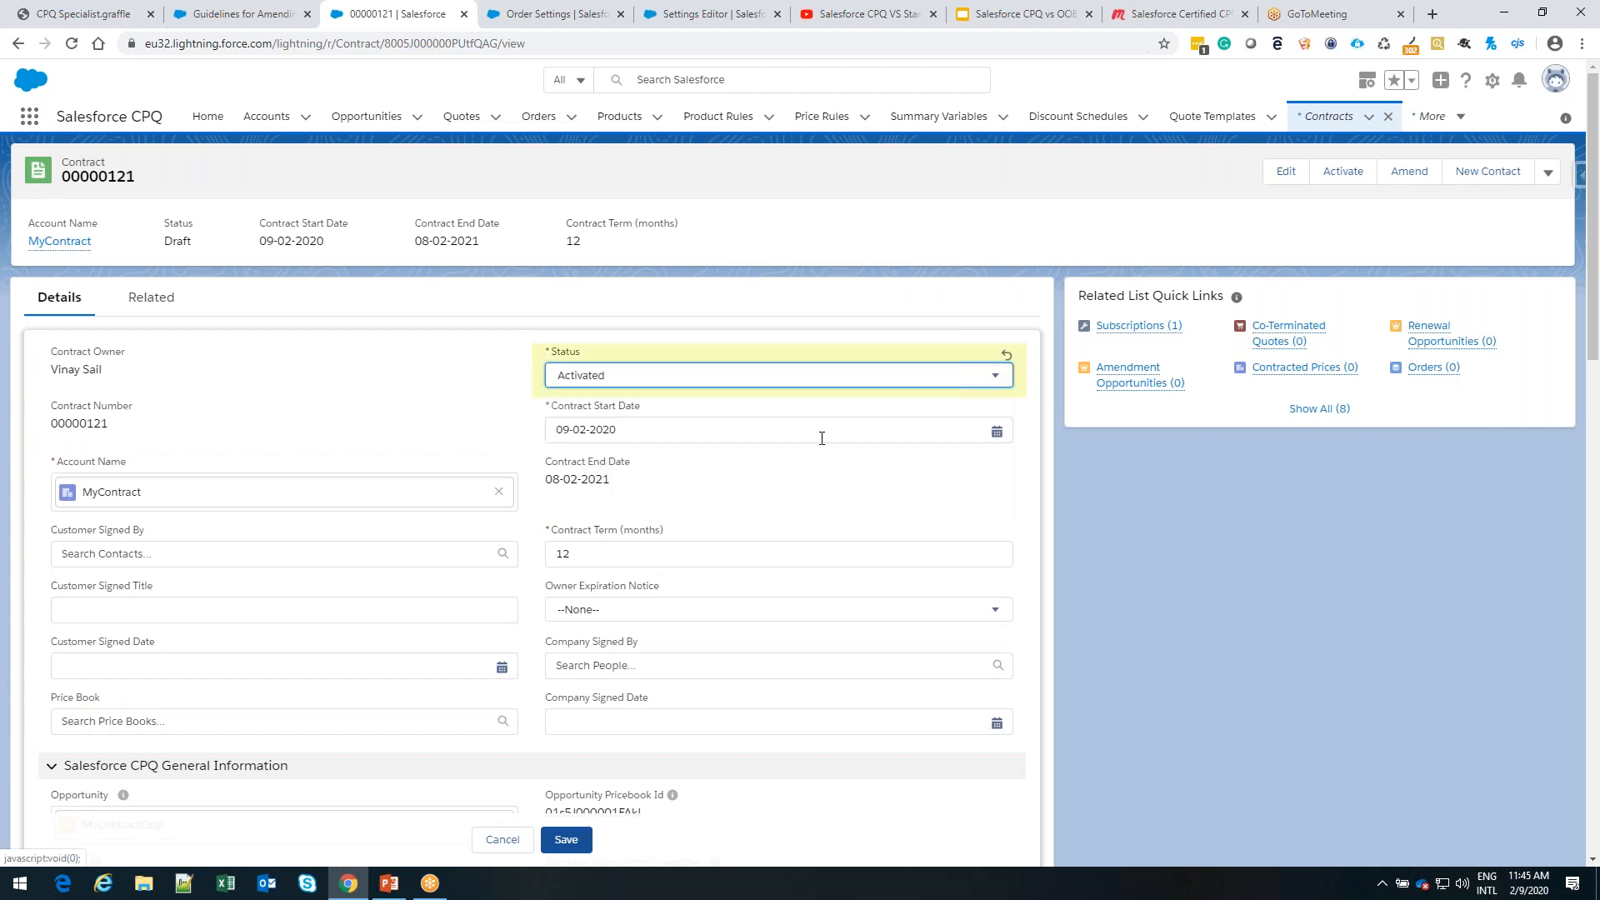
click(568, 842)
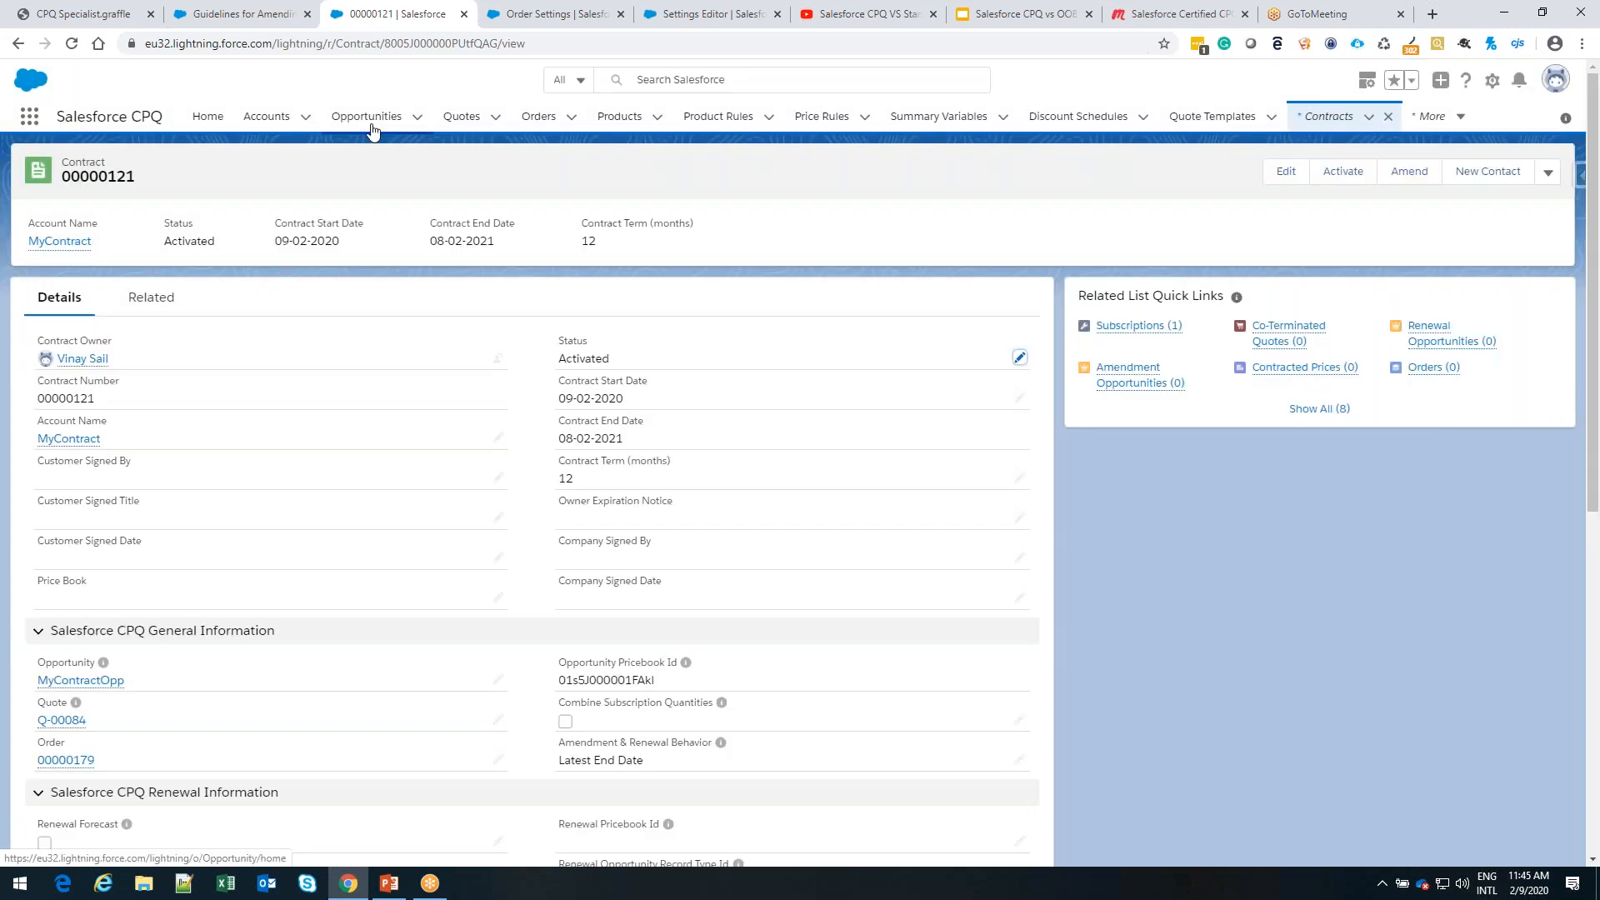
Reopen the MyContractOpp opportunity and try to amend its activated contract
click(372, 127)
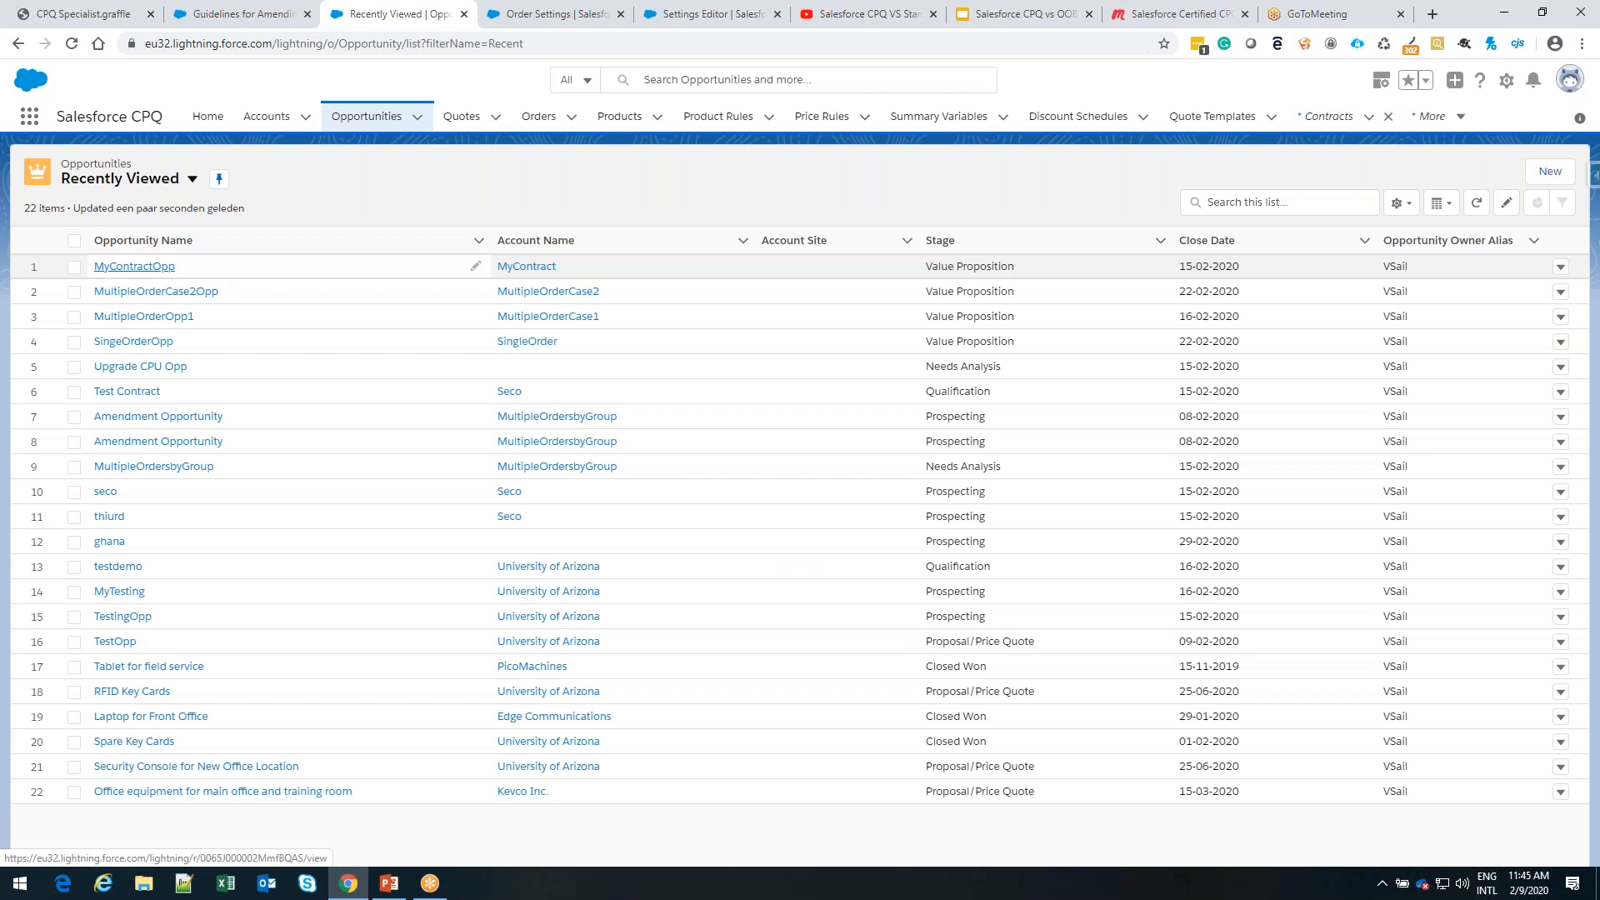
click(134, 266)
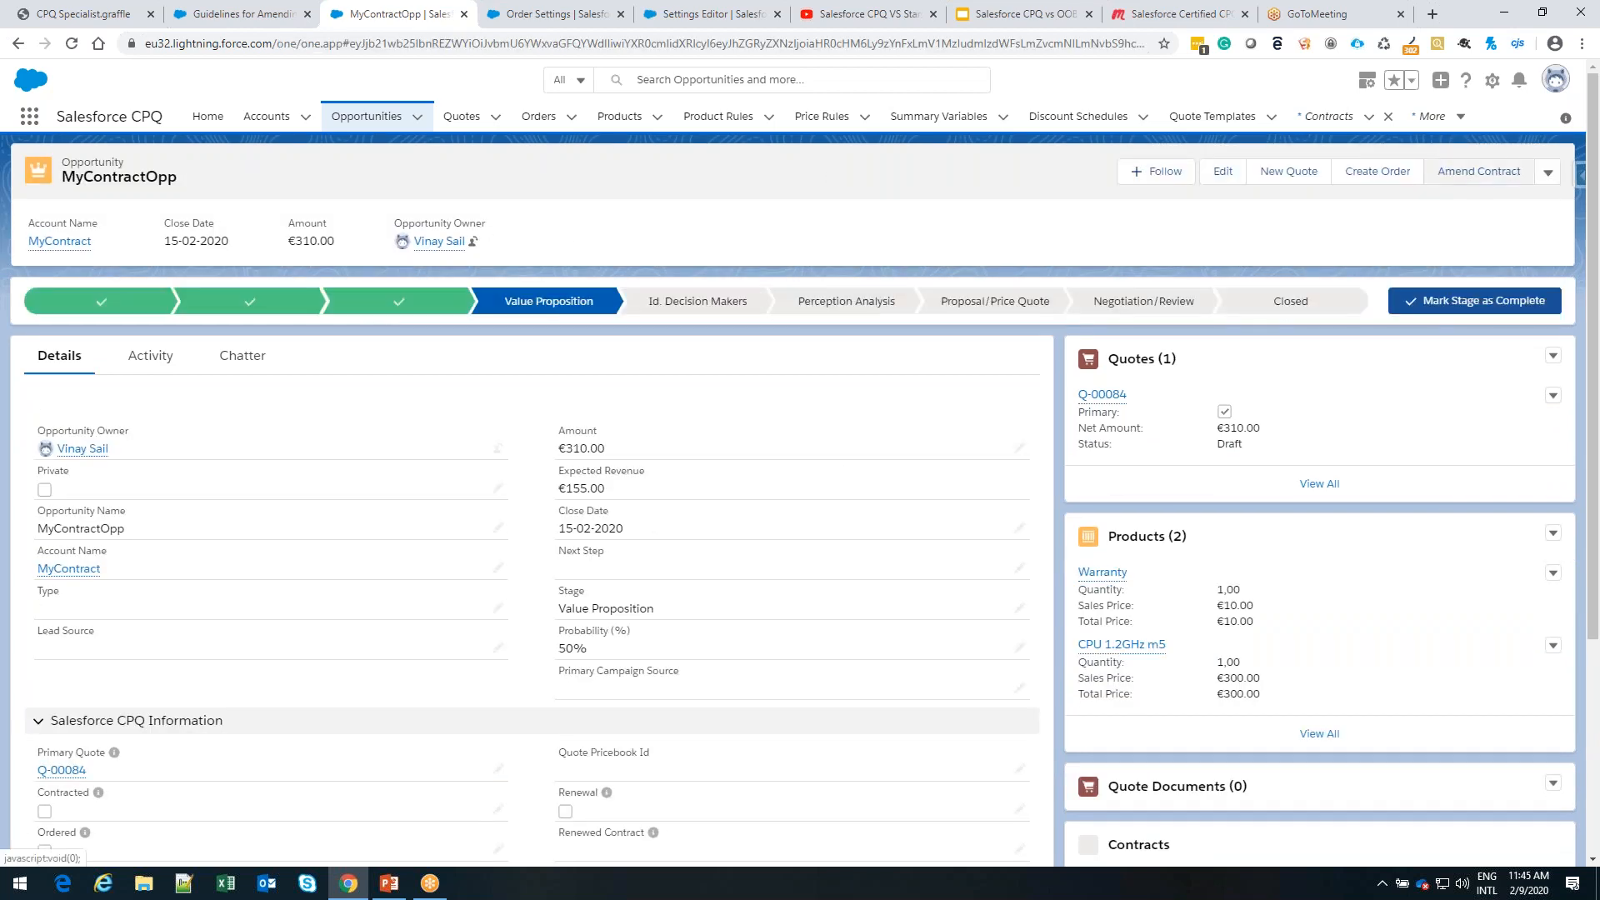
click(1448, 180)
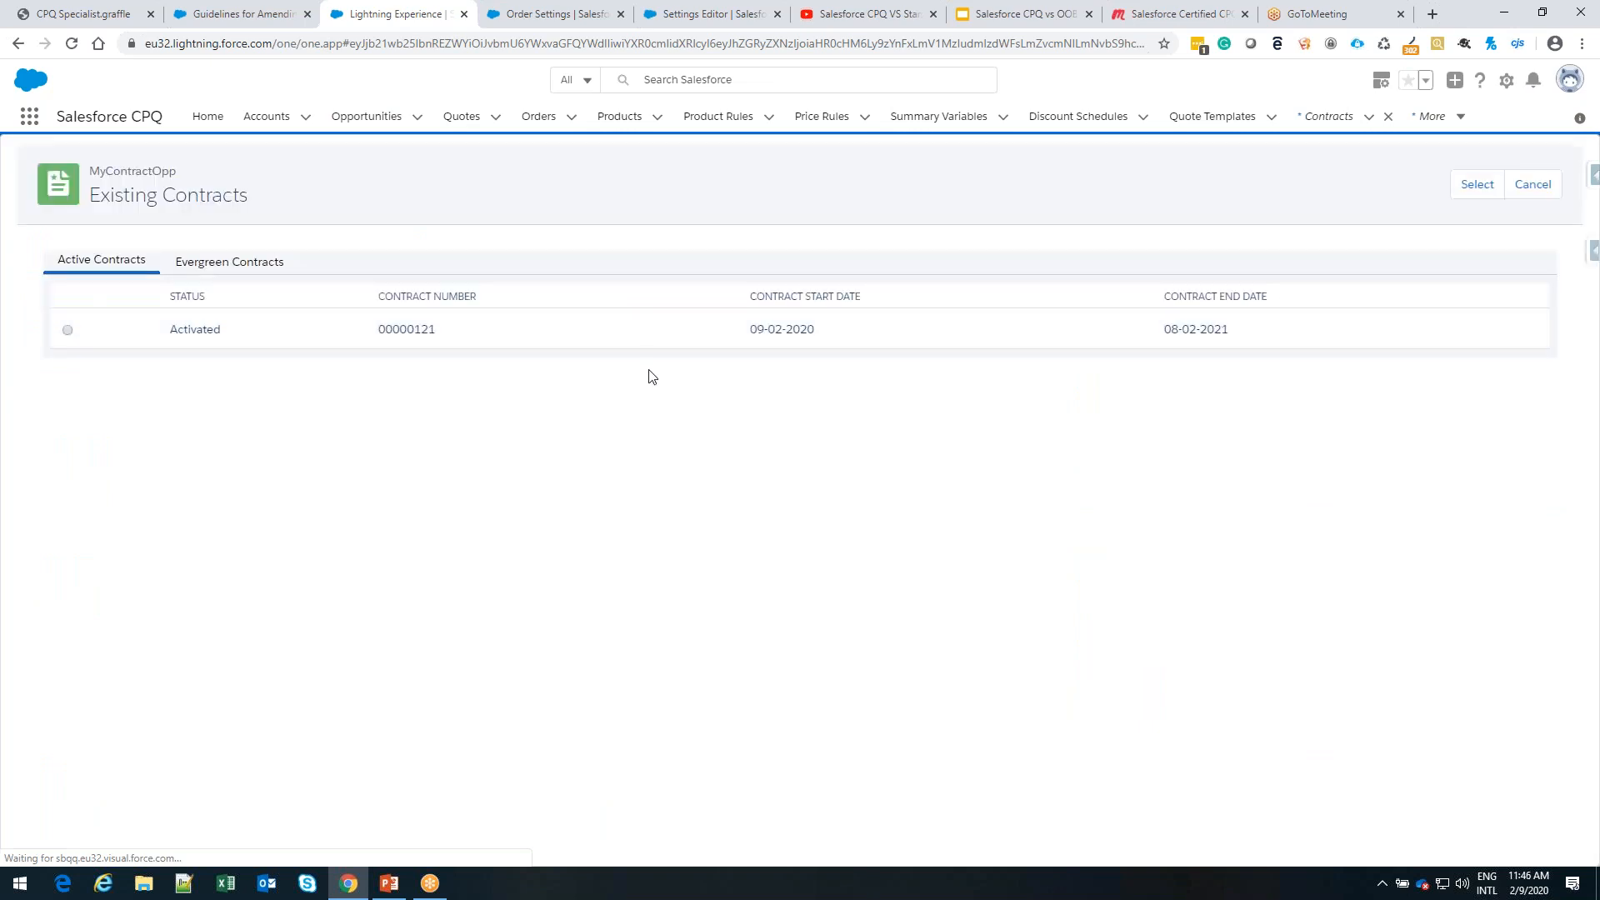
click(67, 330)
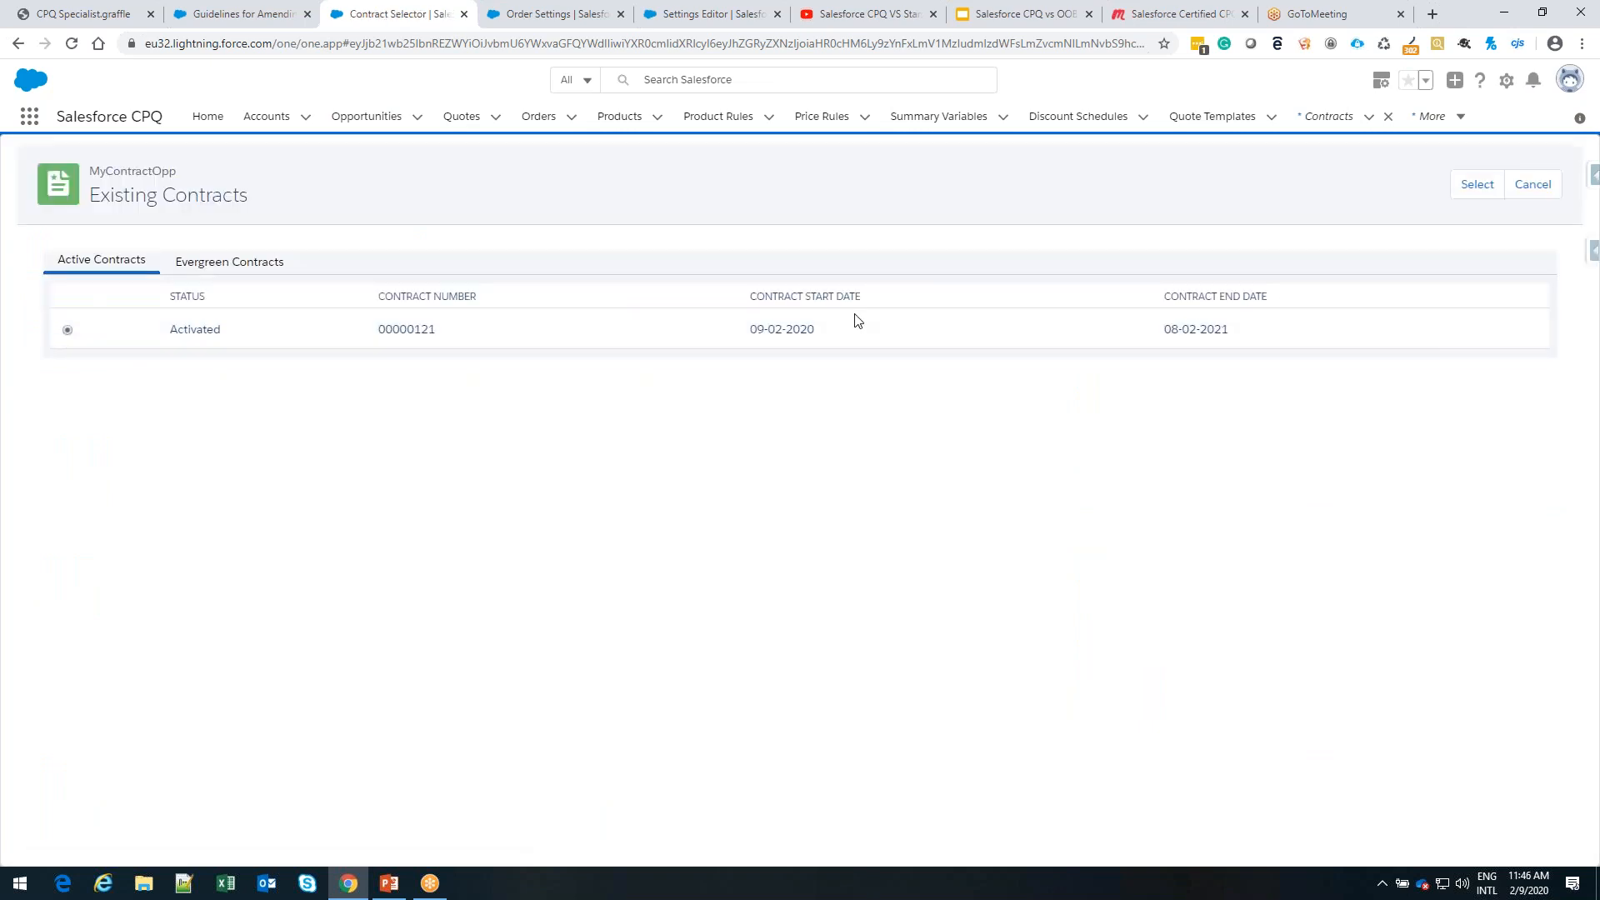
click(1471, 185)
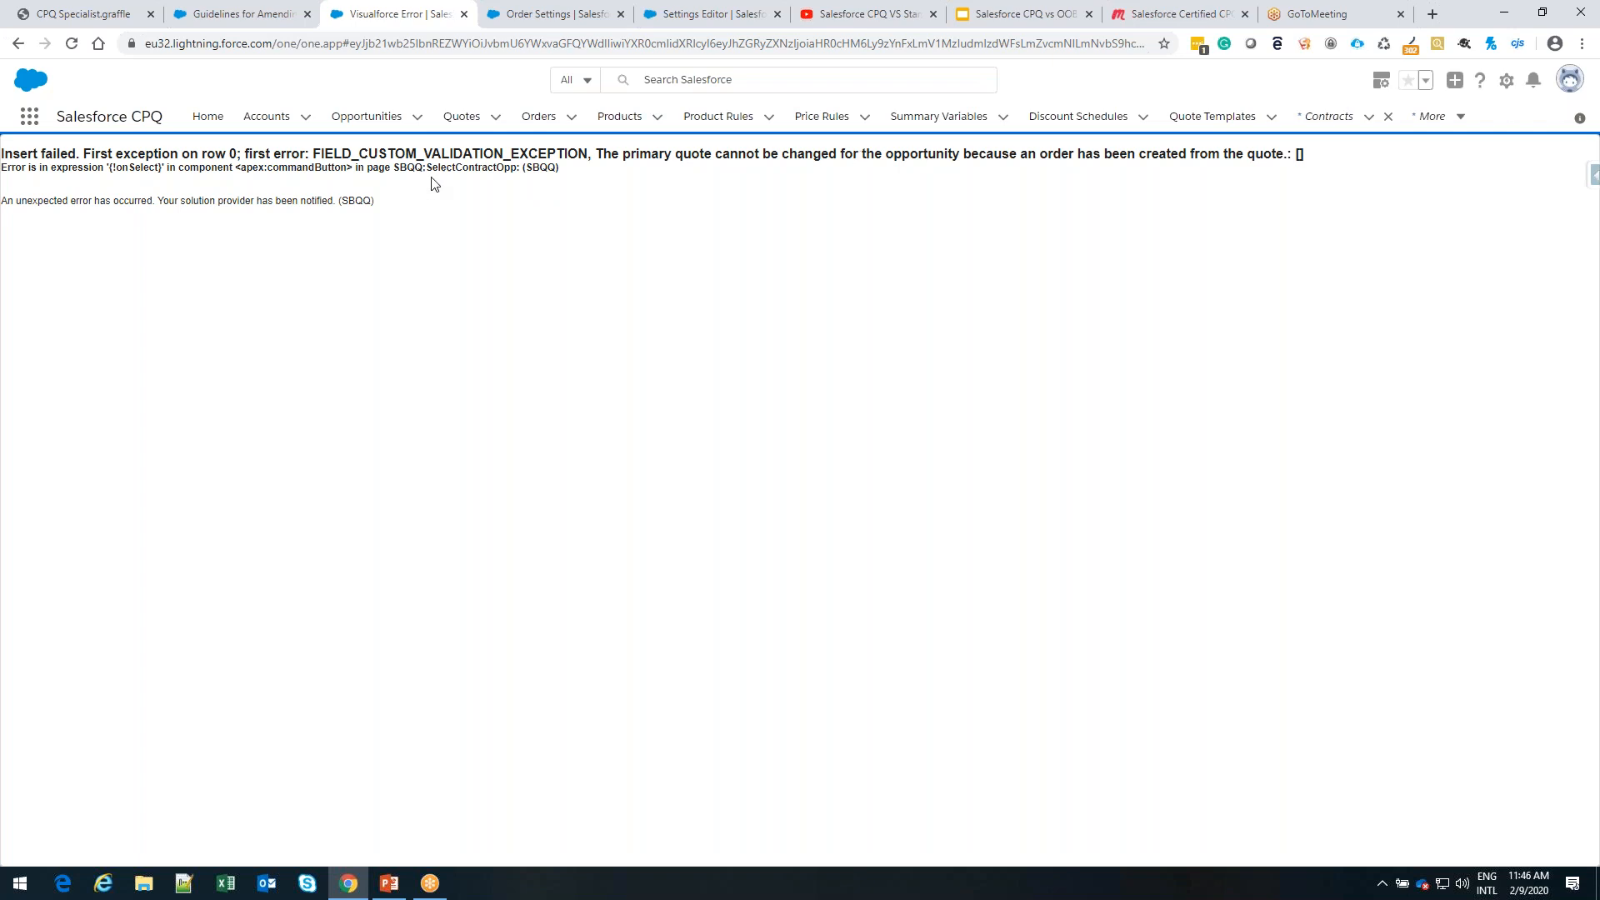
Show all accounts, search the list for "amend", and clear the search
click(267, 117)
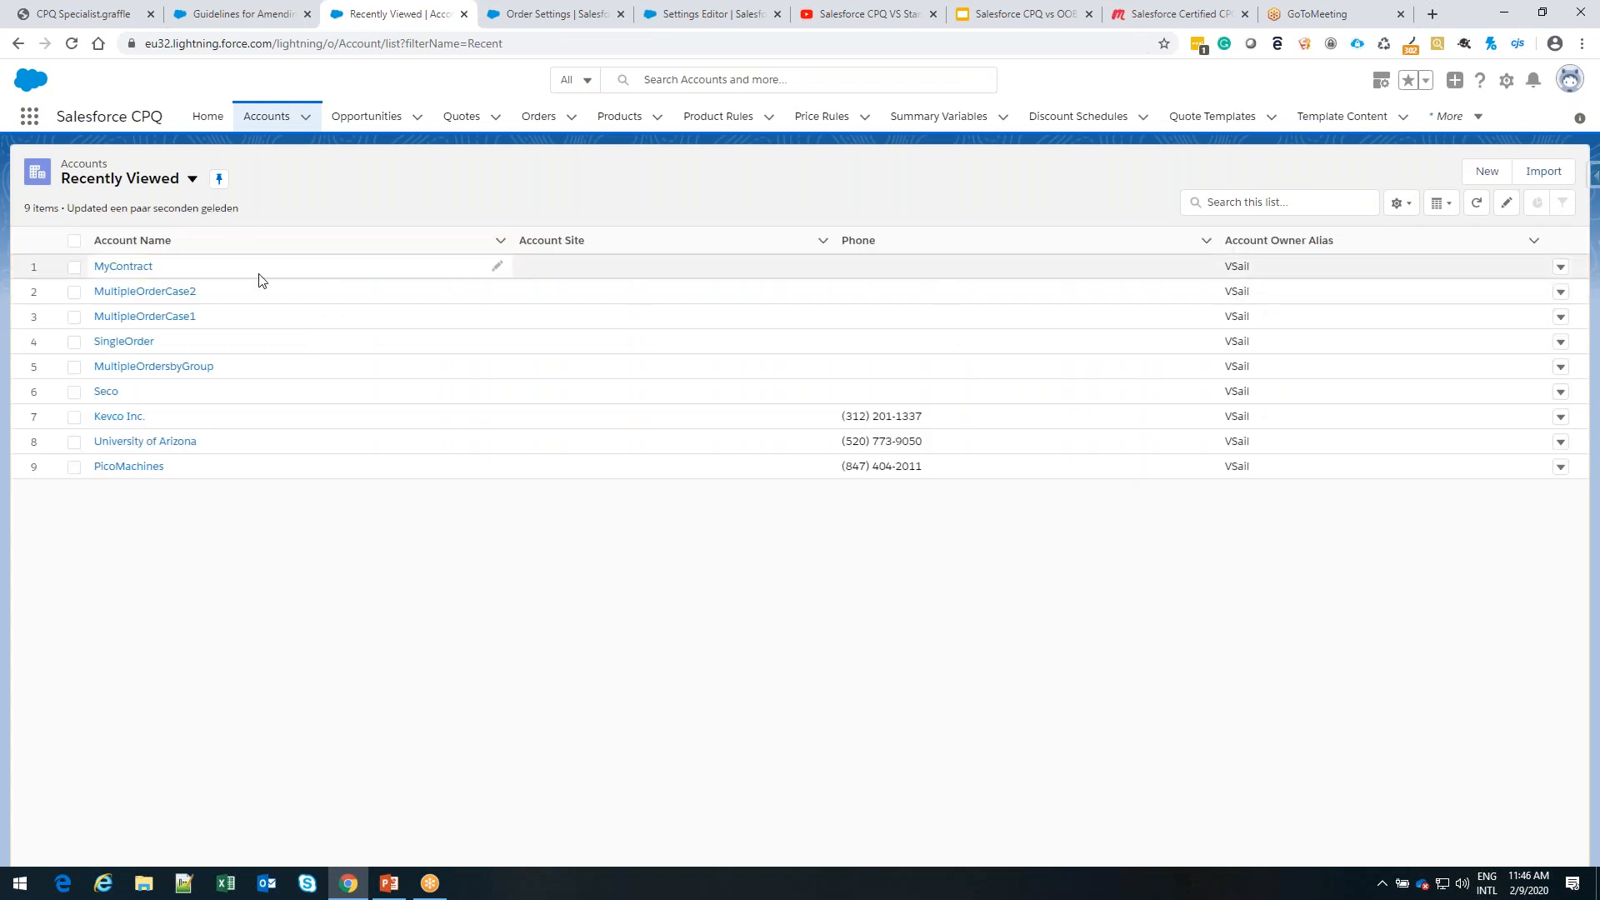
click(191, 194)
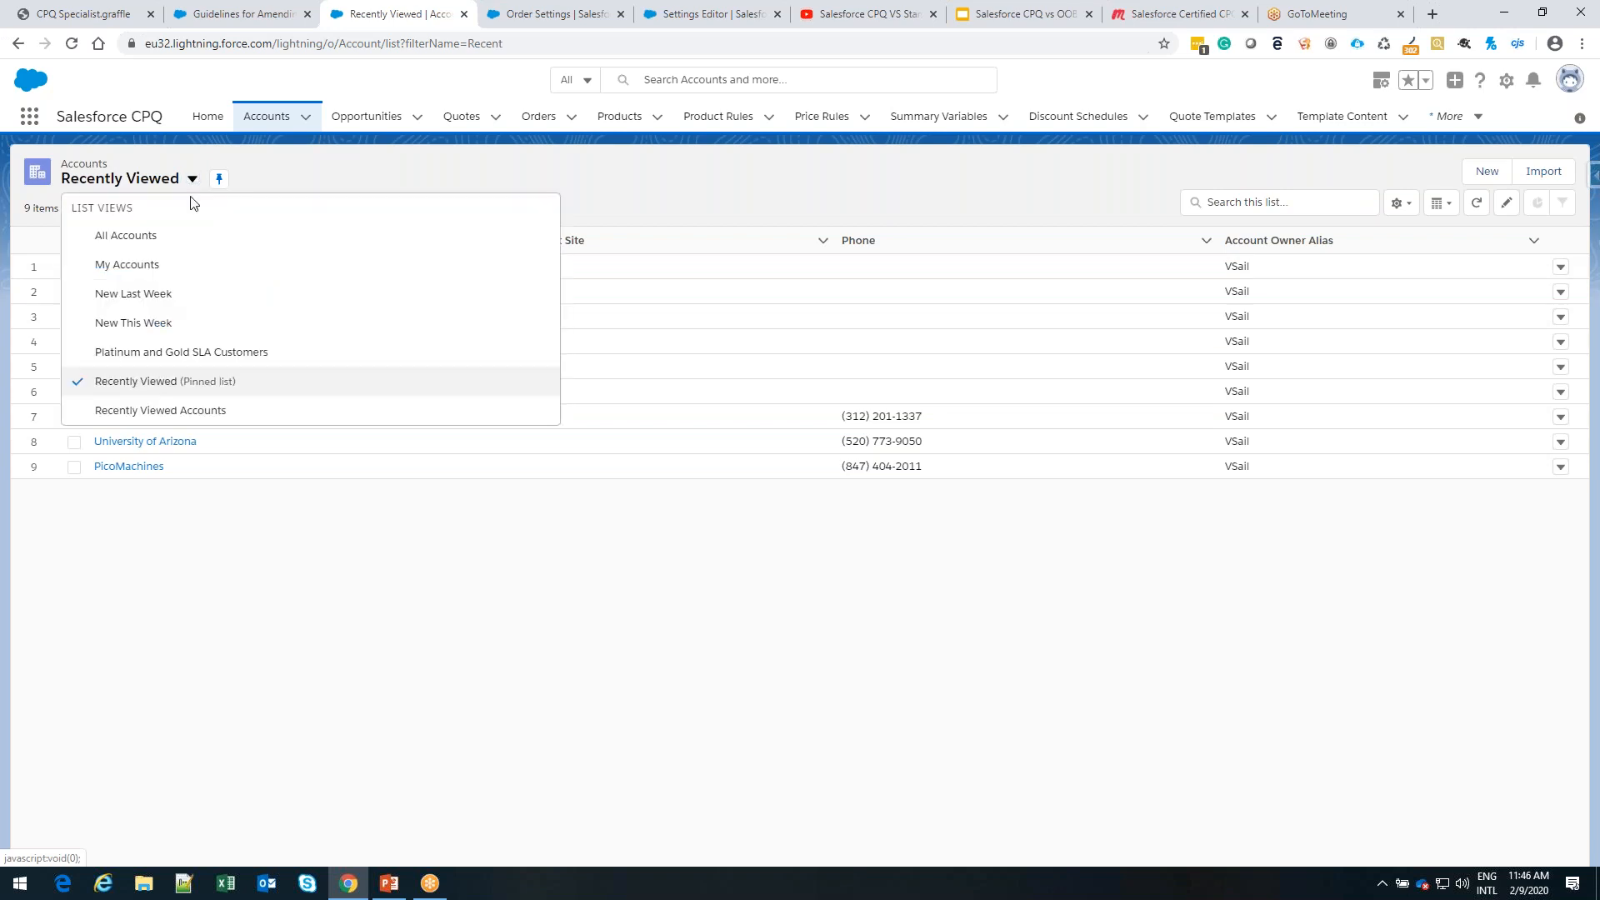
click(143, 236)
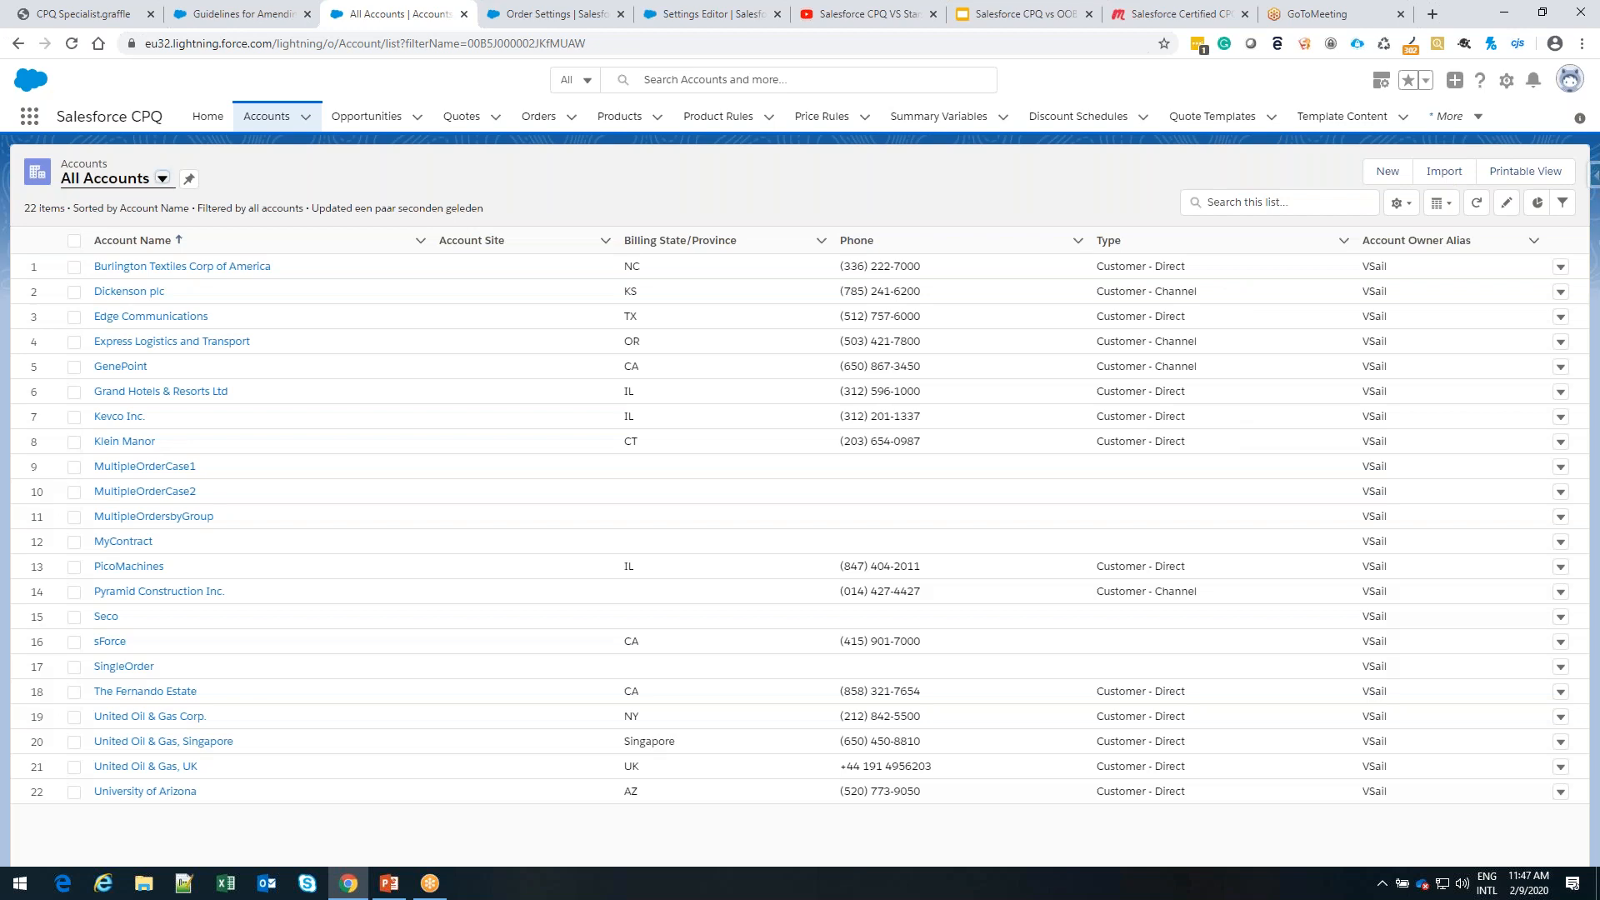
click(1280, 203)
text(amed)
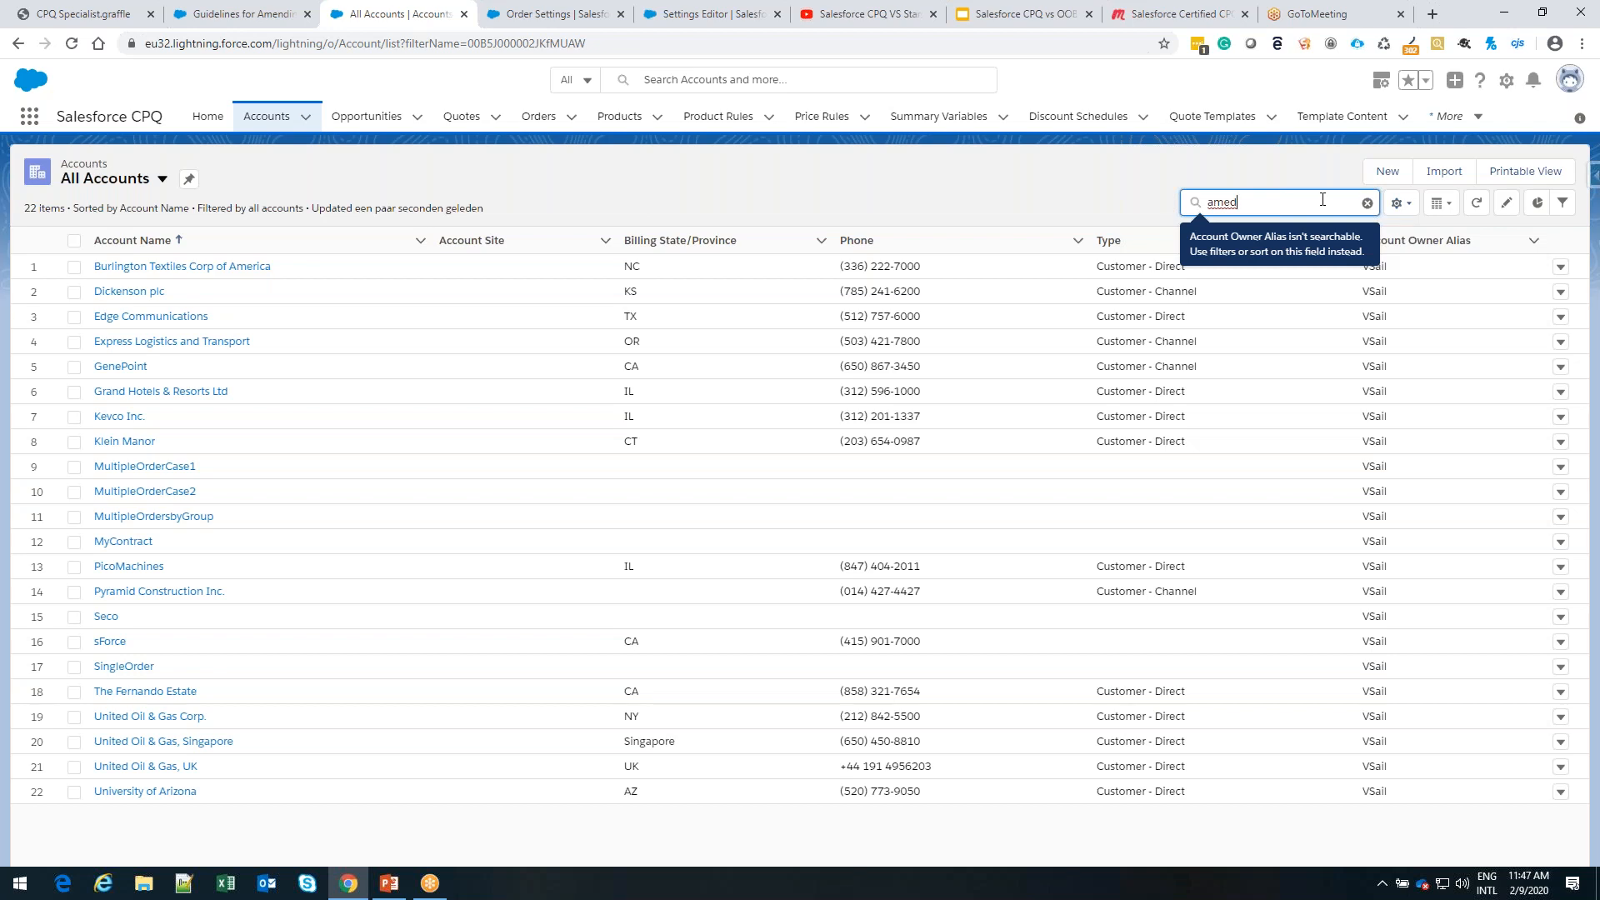
key(BackSpace)
text(nd)
key(Return)
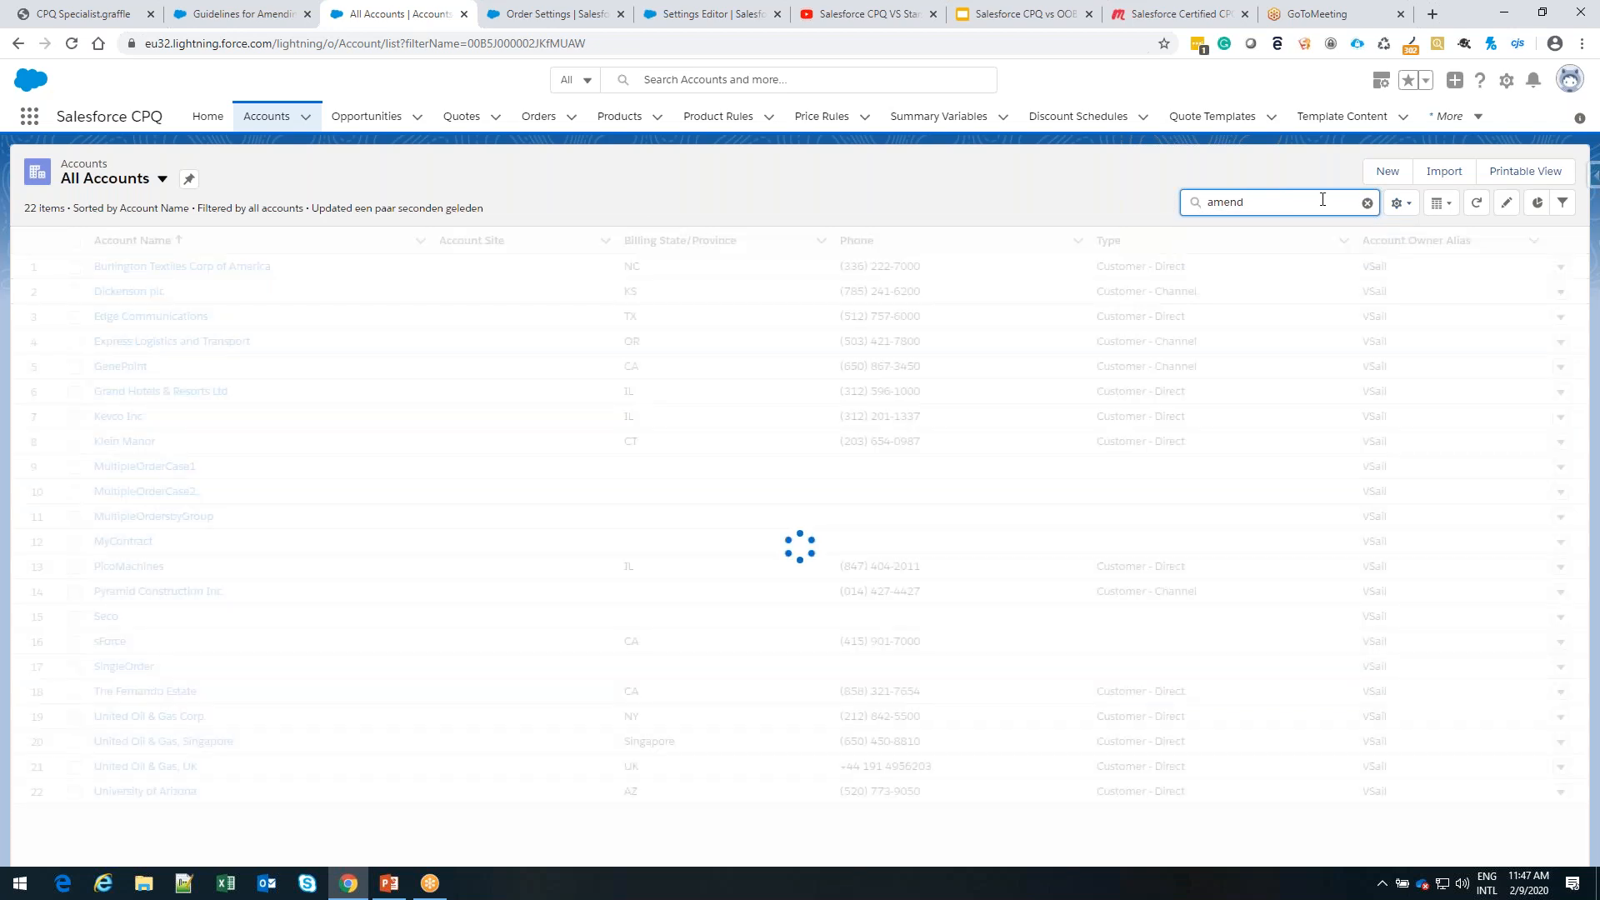
double_click(1345, 202)
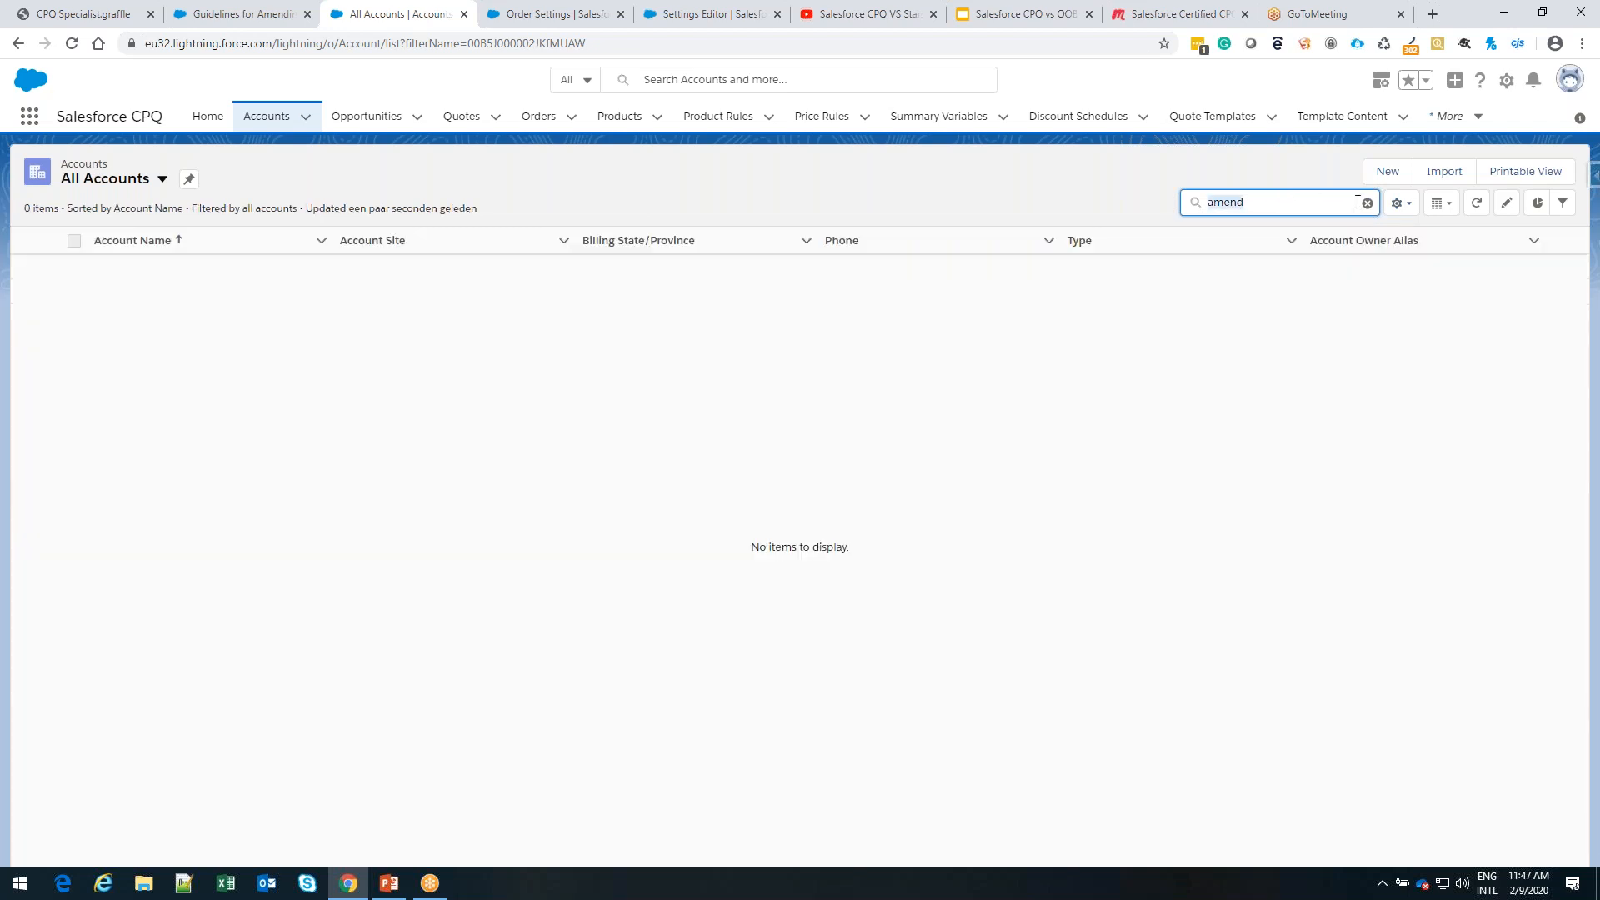
click(1367, 202)
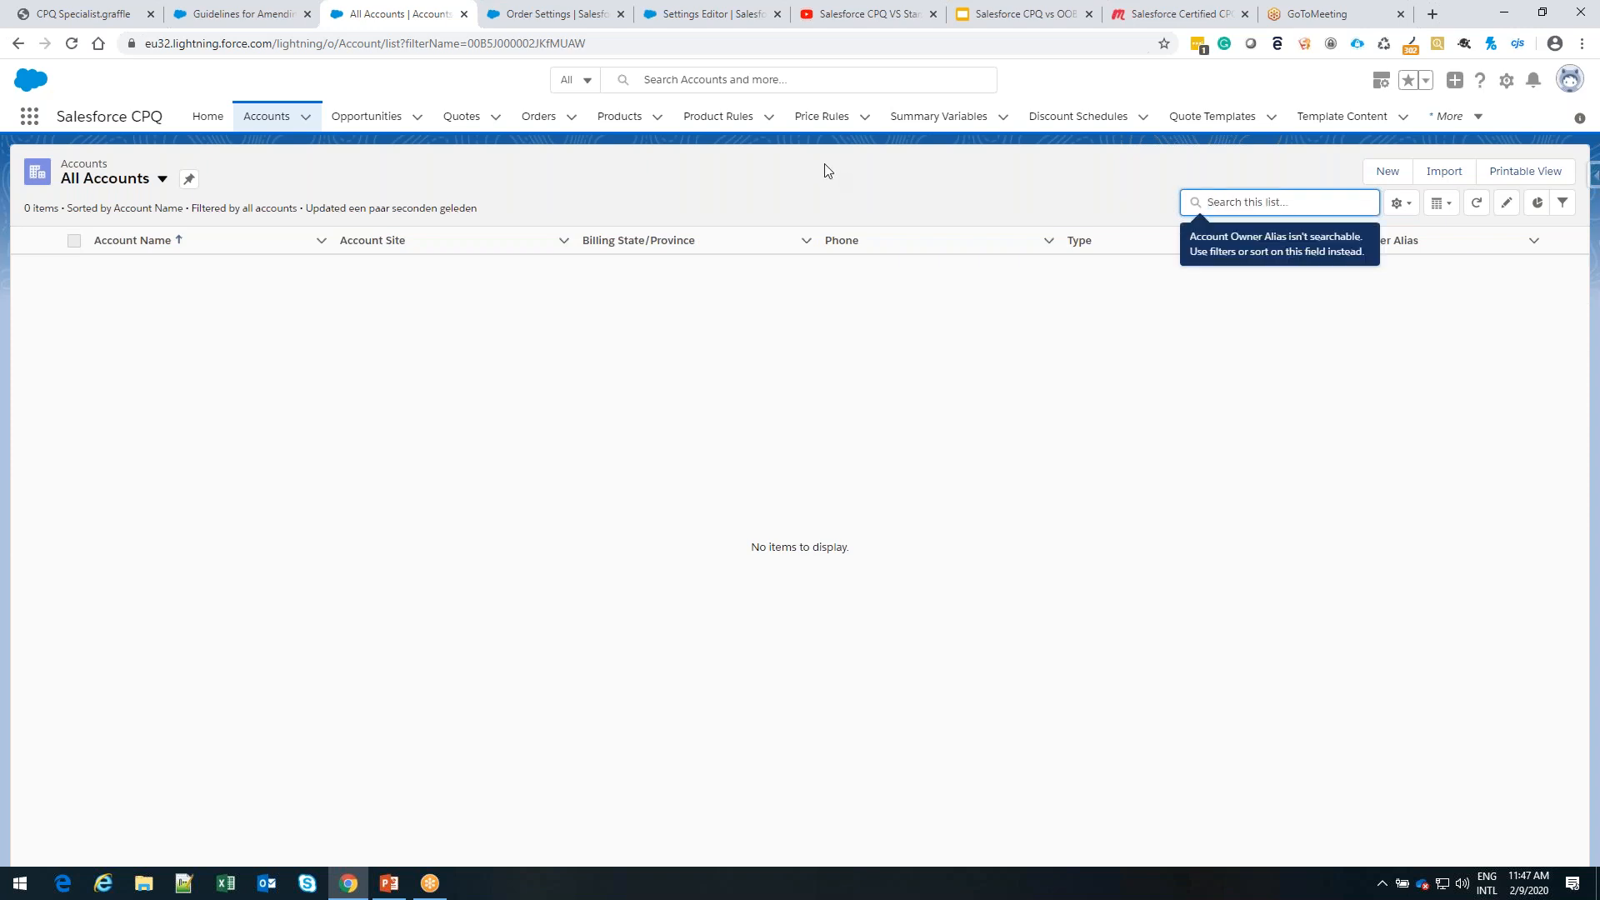
Open the MultipleOrderCase2 account's opportunity and its primary quote
click(276, 119)
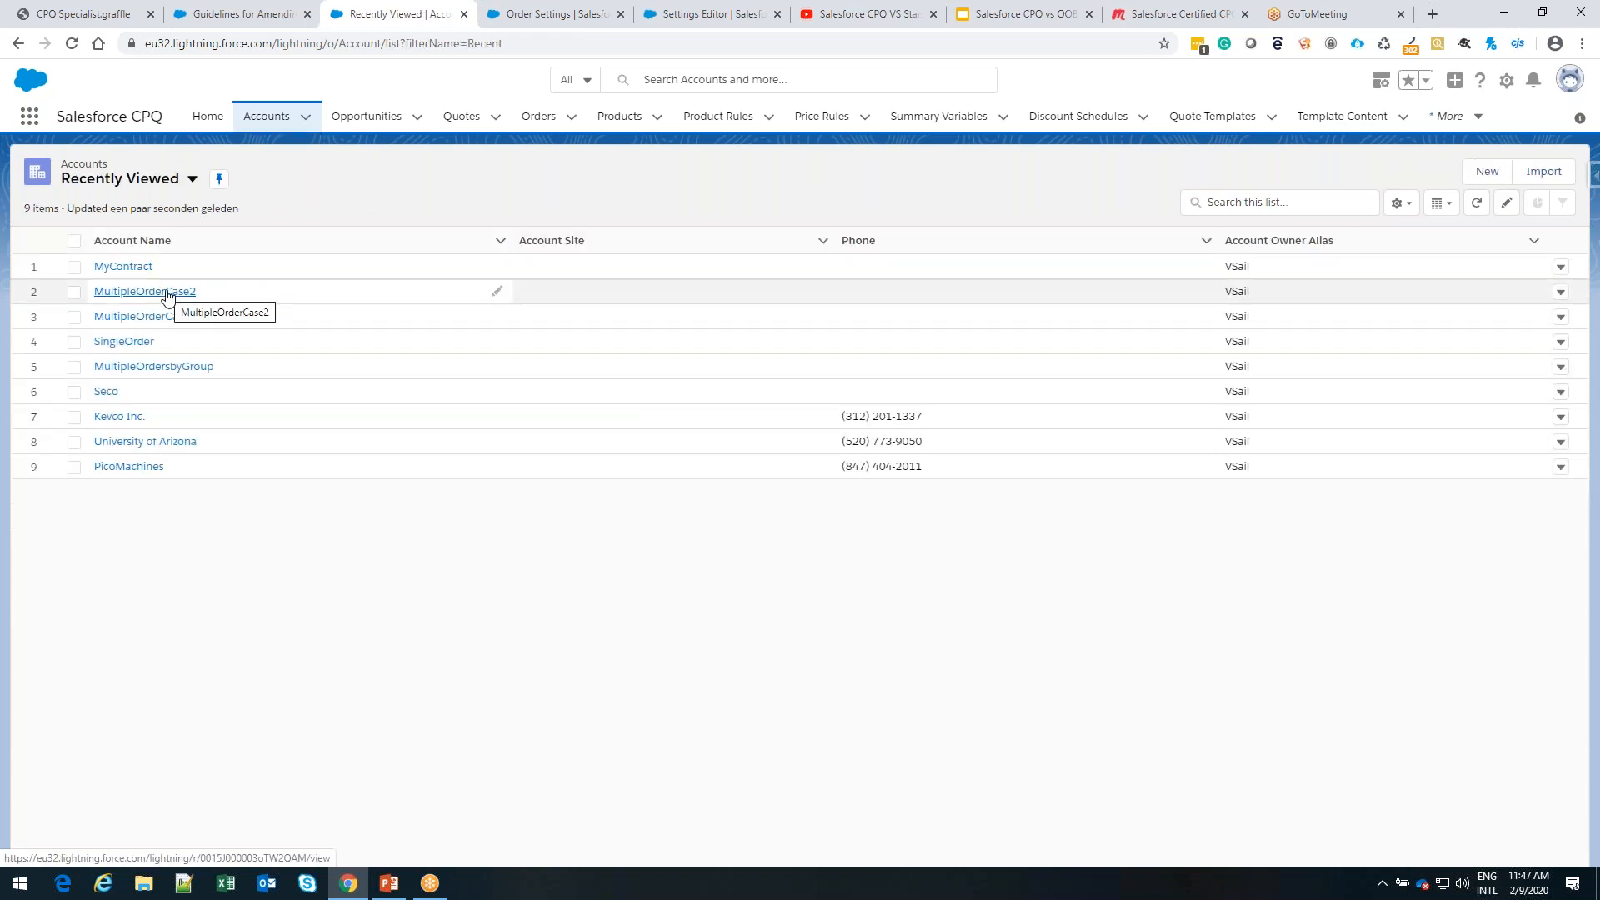
click(168, 291)
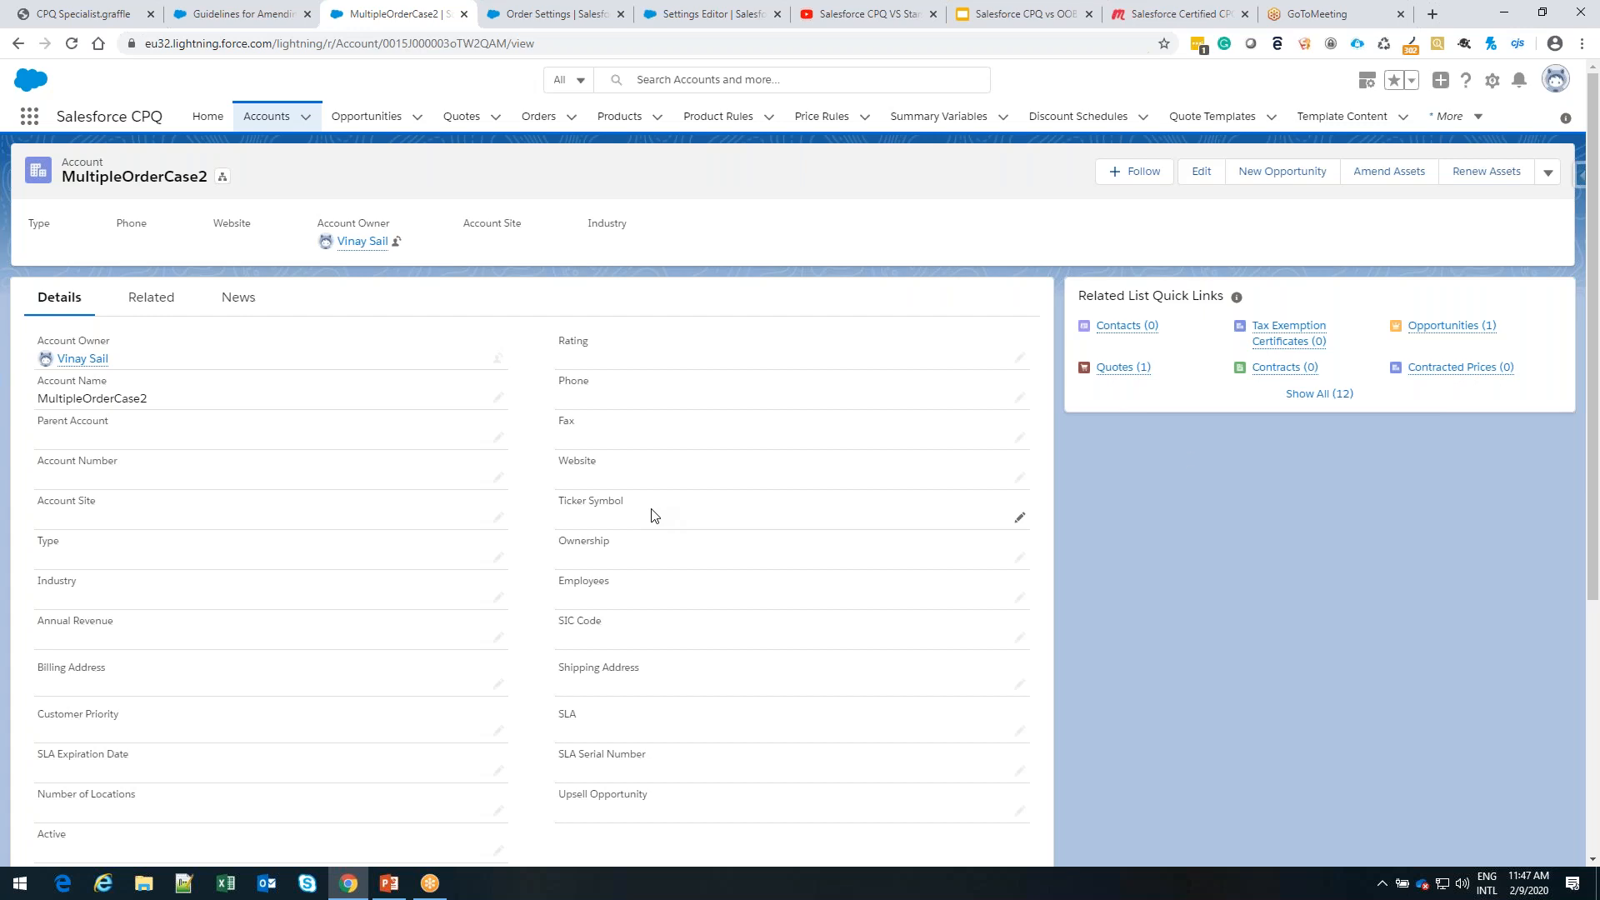
click(1449, 329)
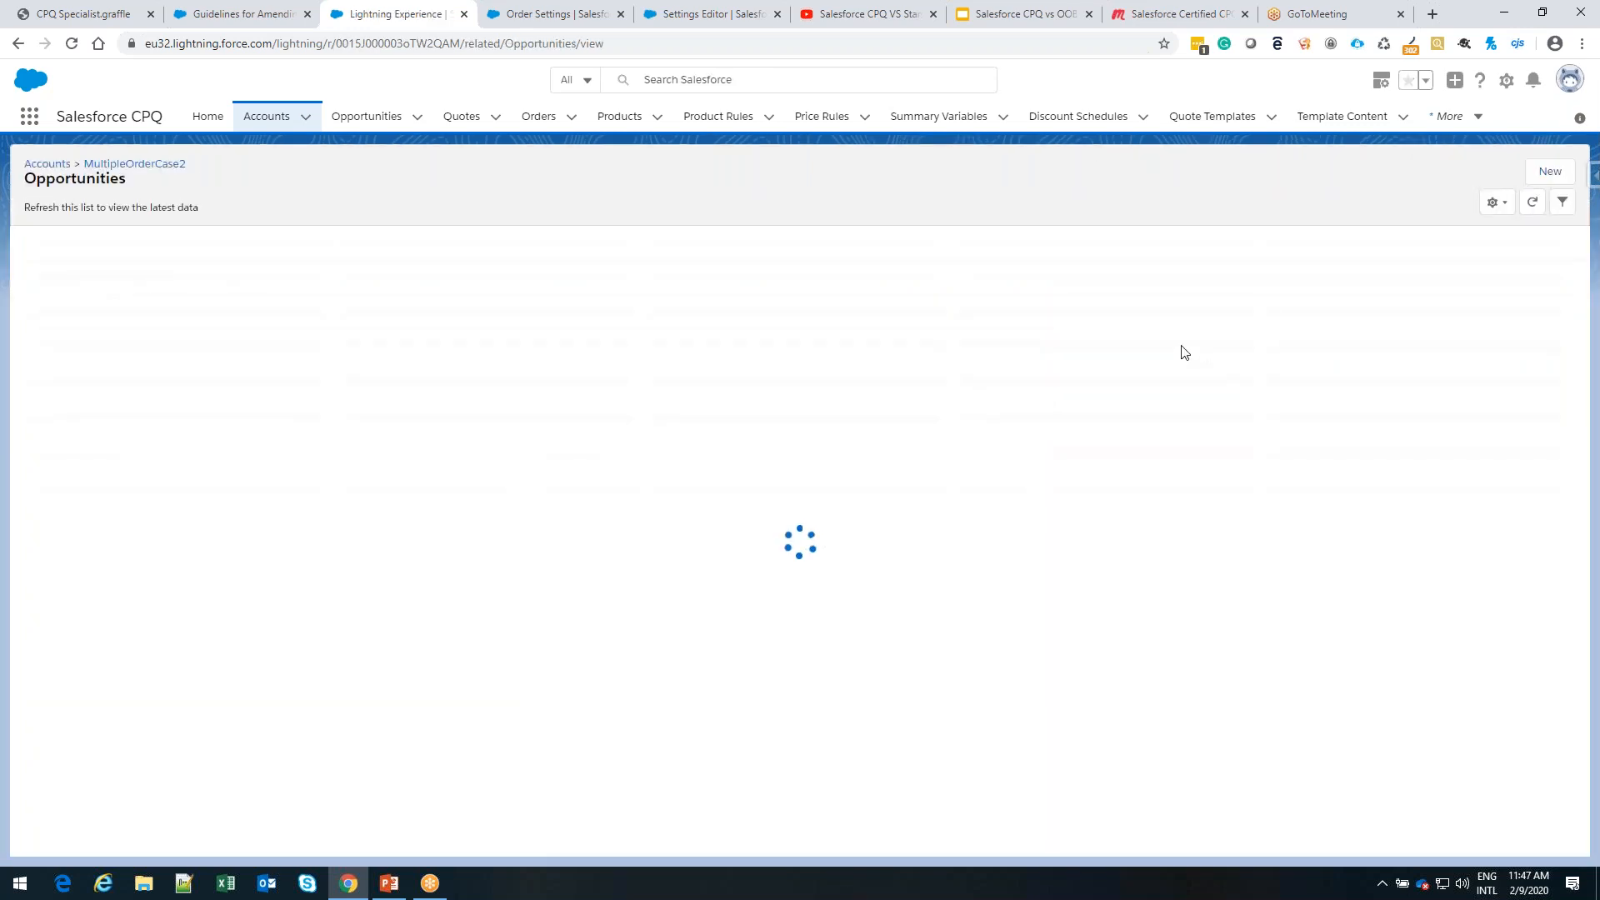
click(133, 266)
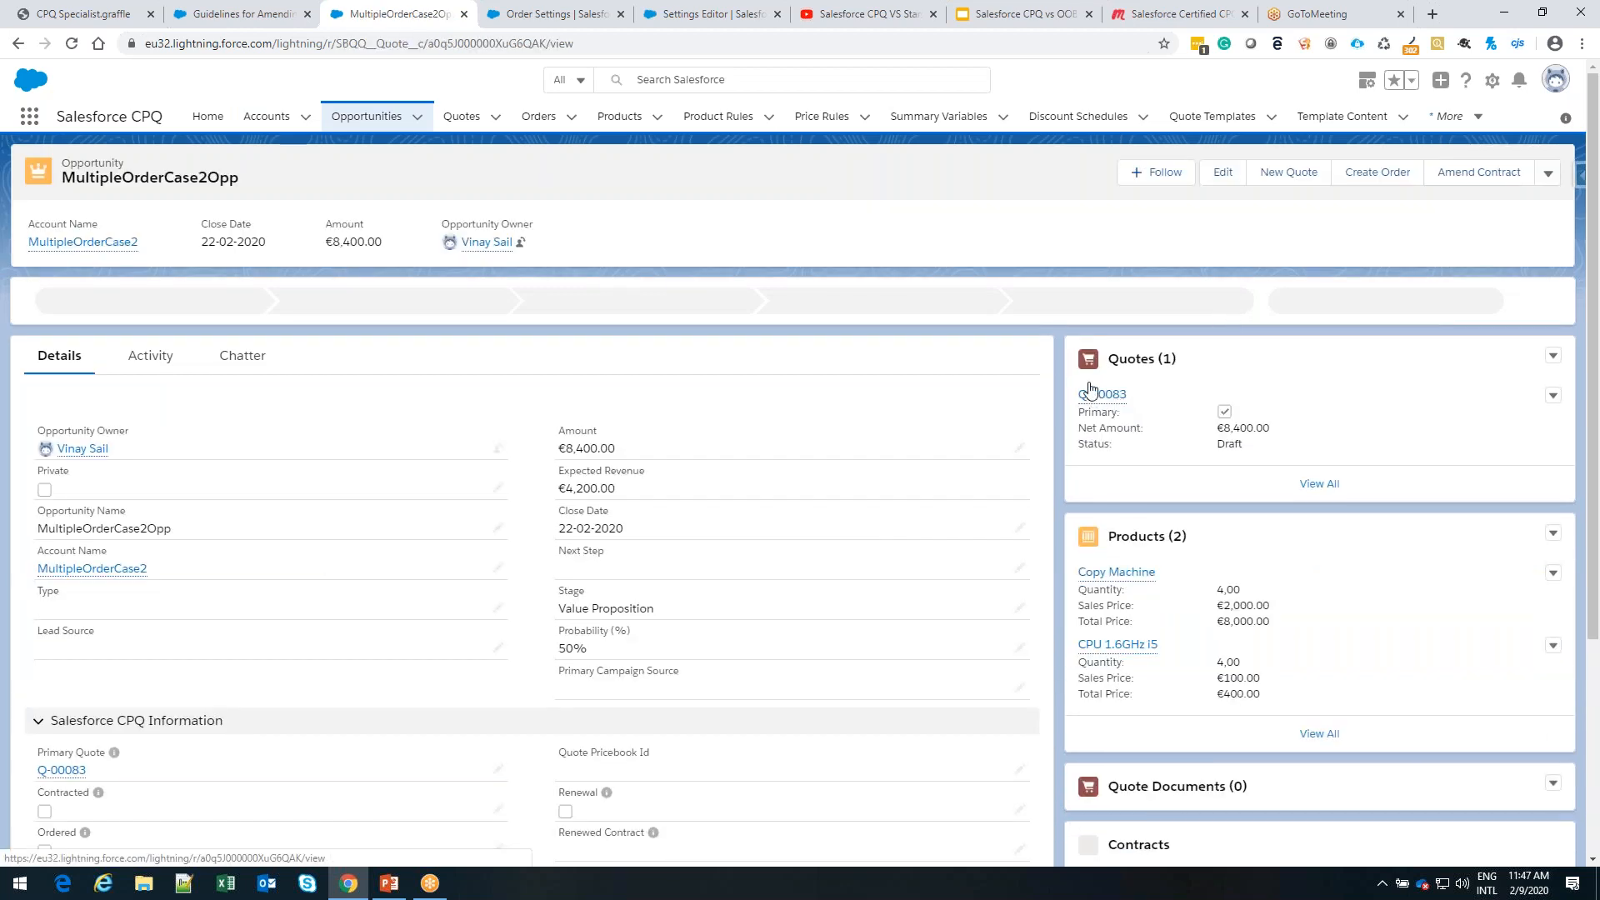
click(1093, 394)
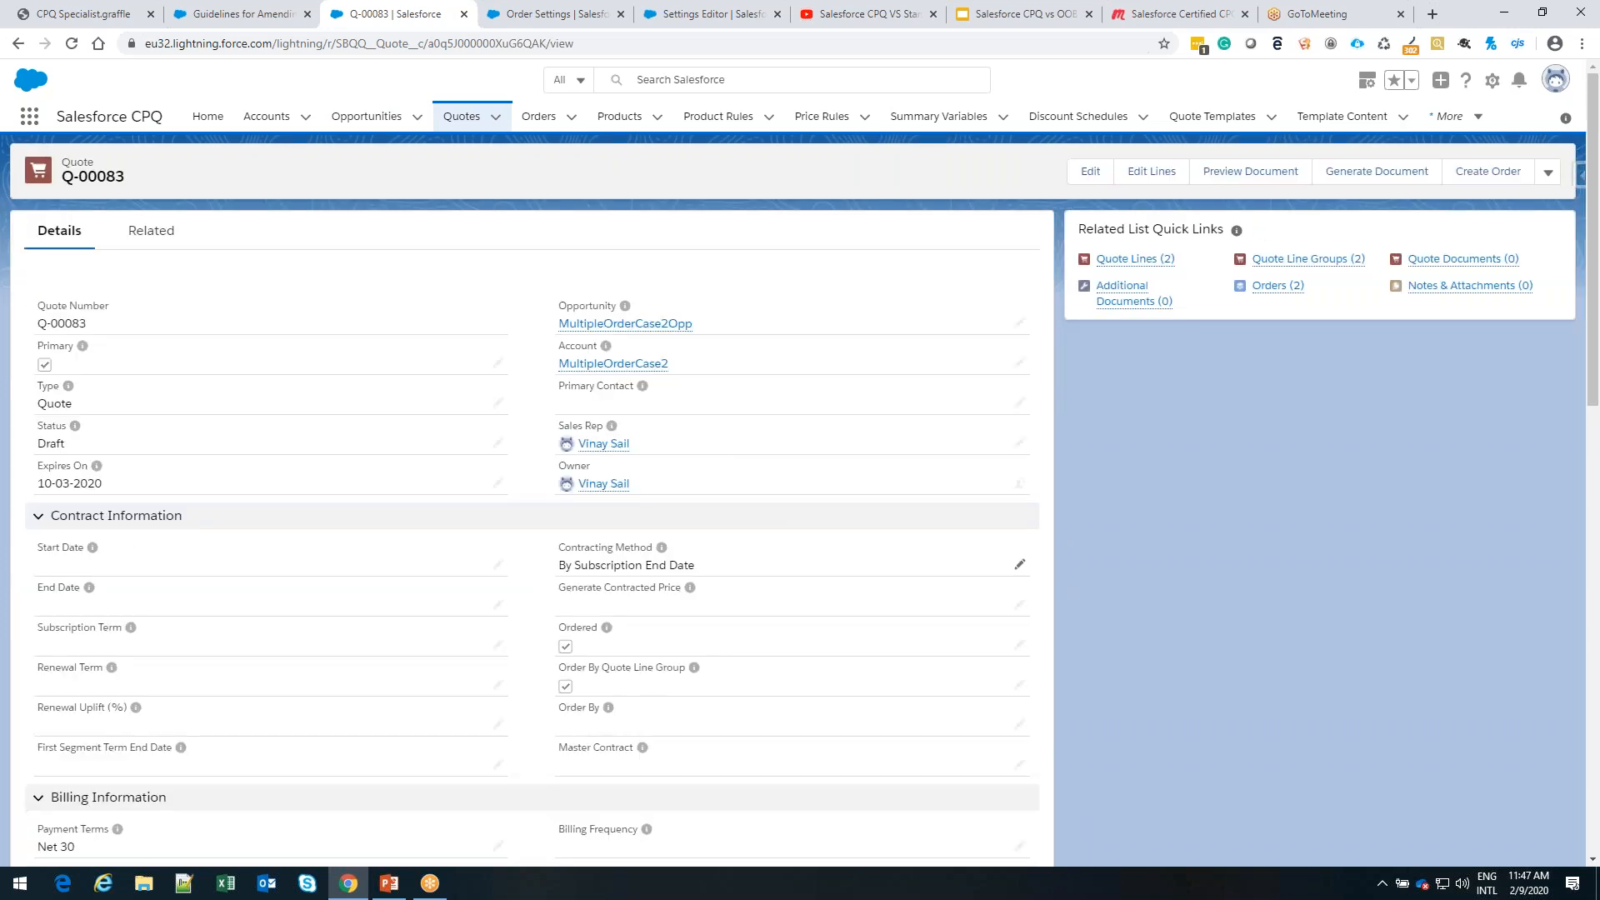
Review the quote's contract information and open the activated order from its related orders
scroll(821, 546, down, 1)
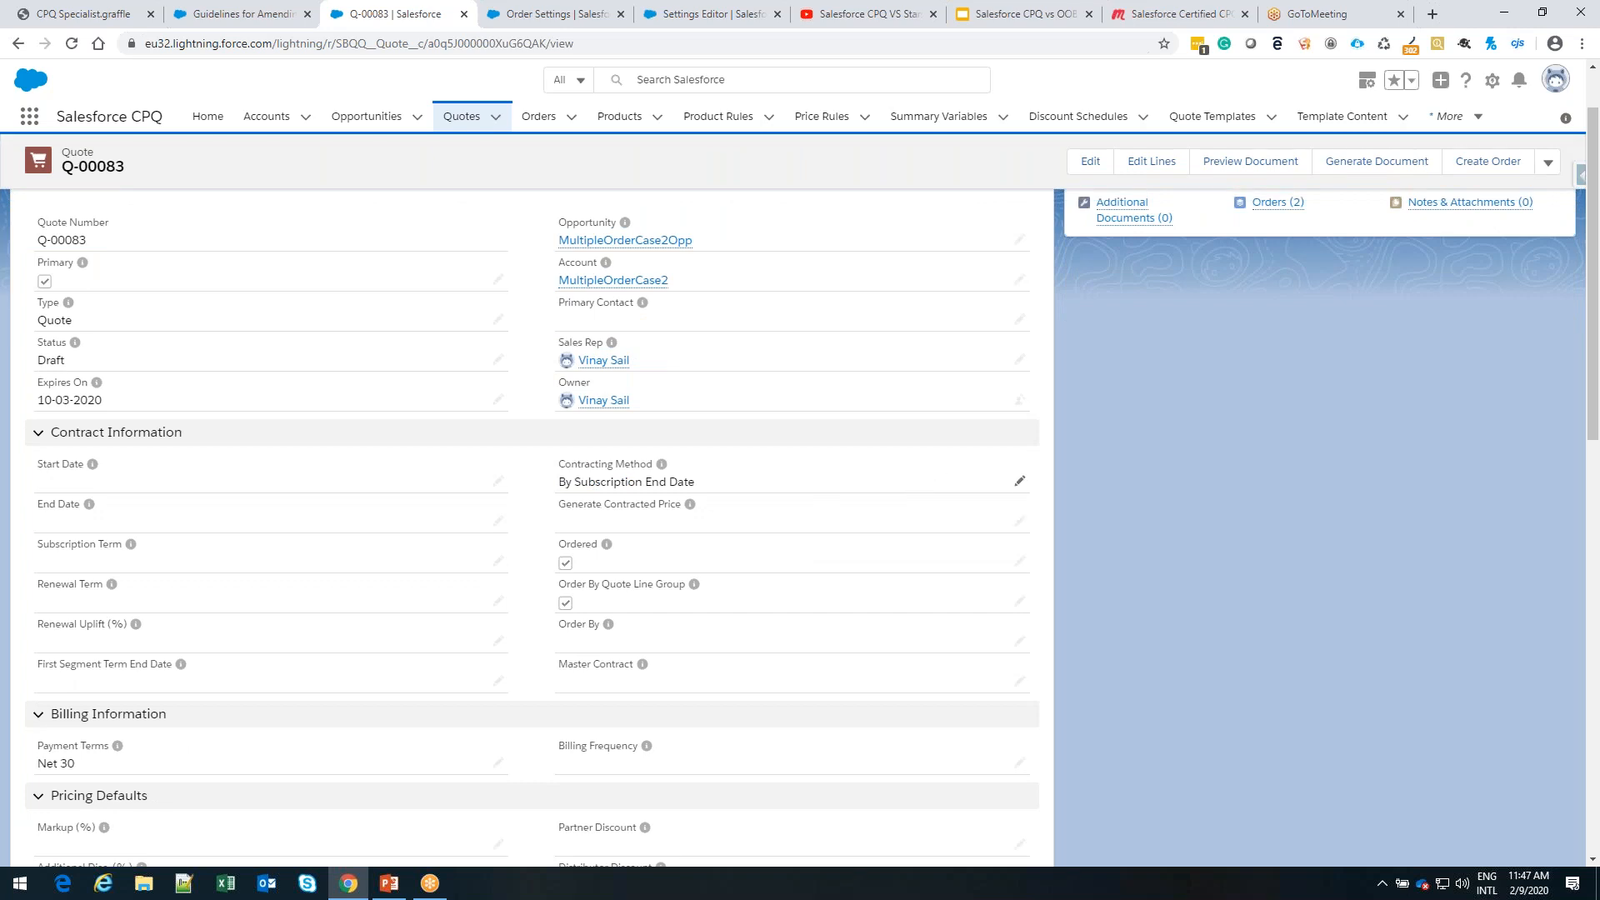
scroll(505, 586, up, 1)
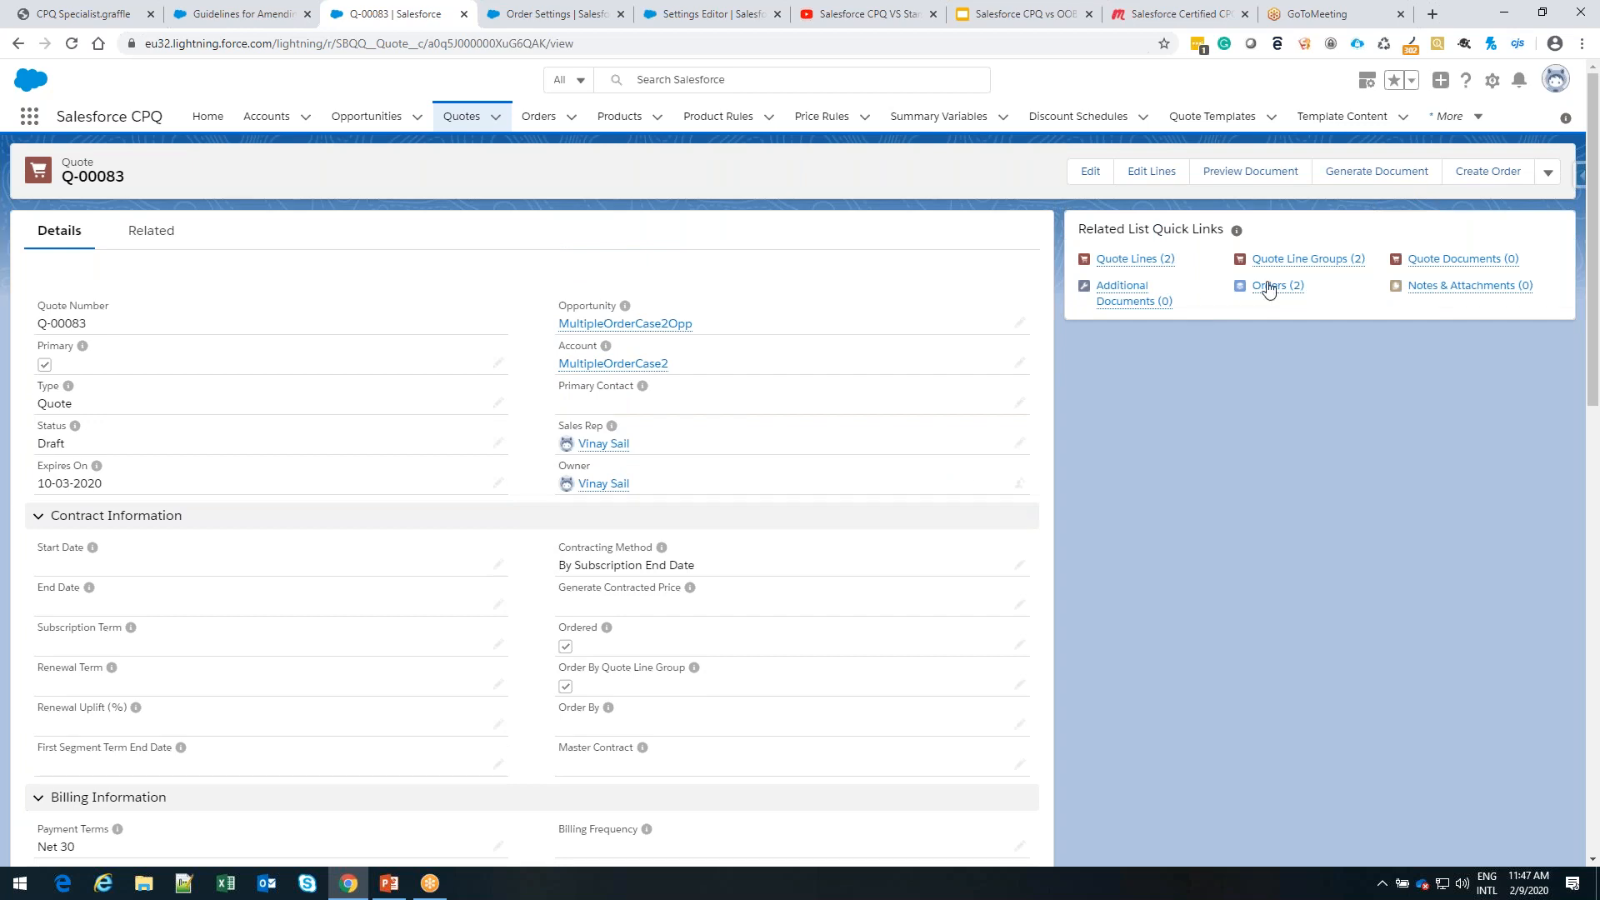
mouse_move(1269, 290)
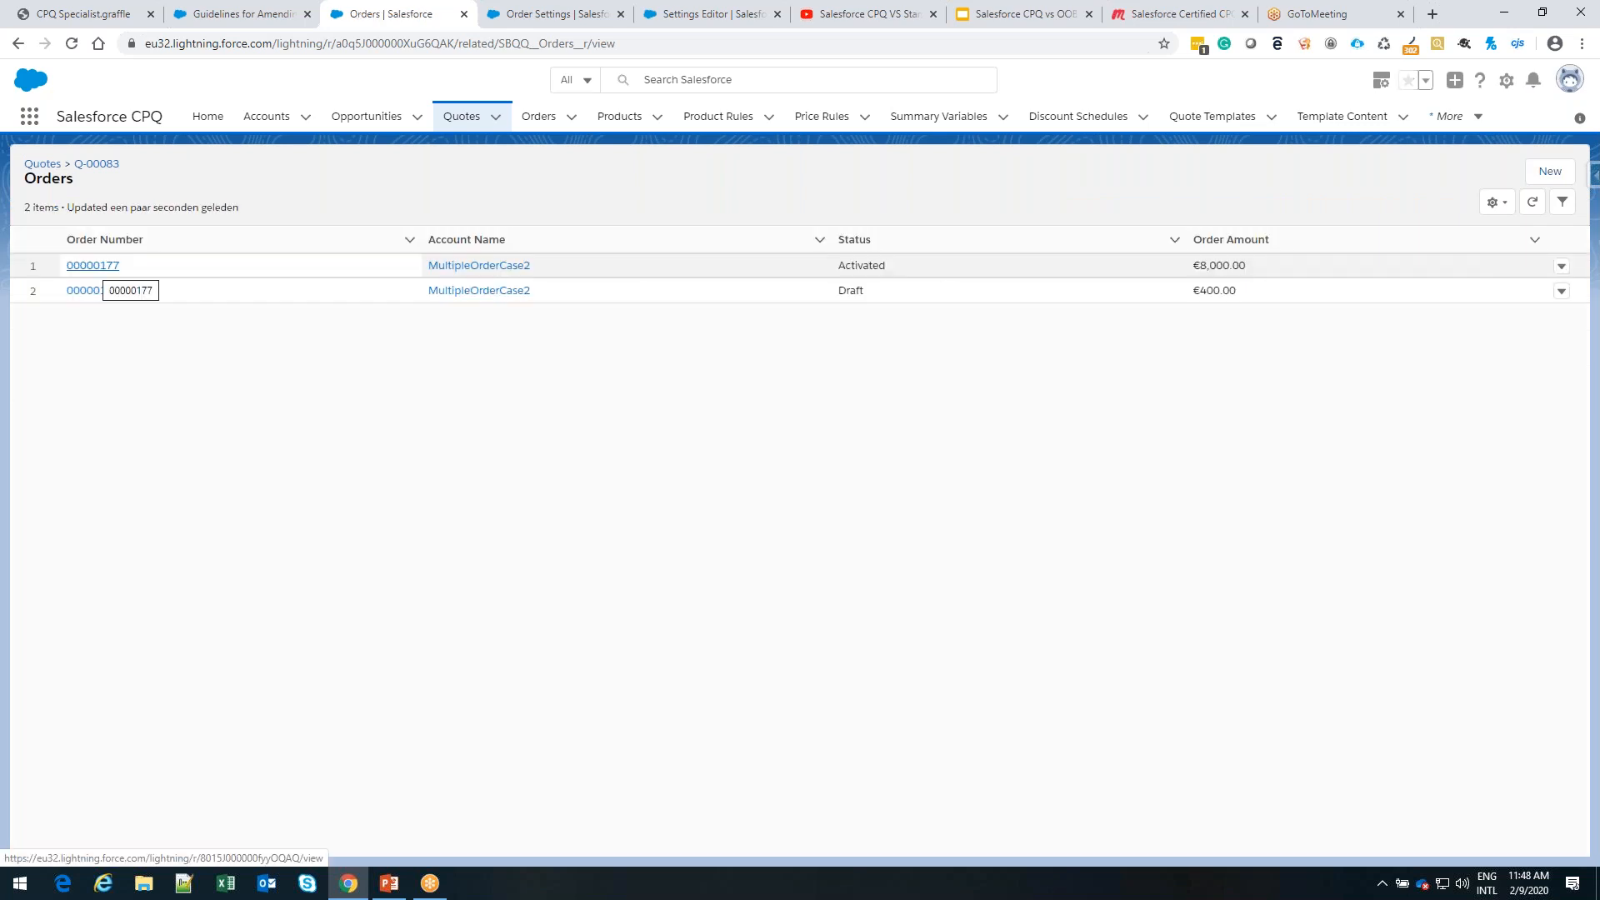
click(93, 267)
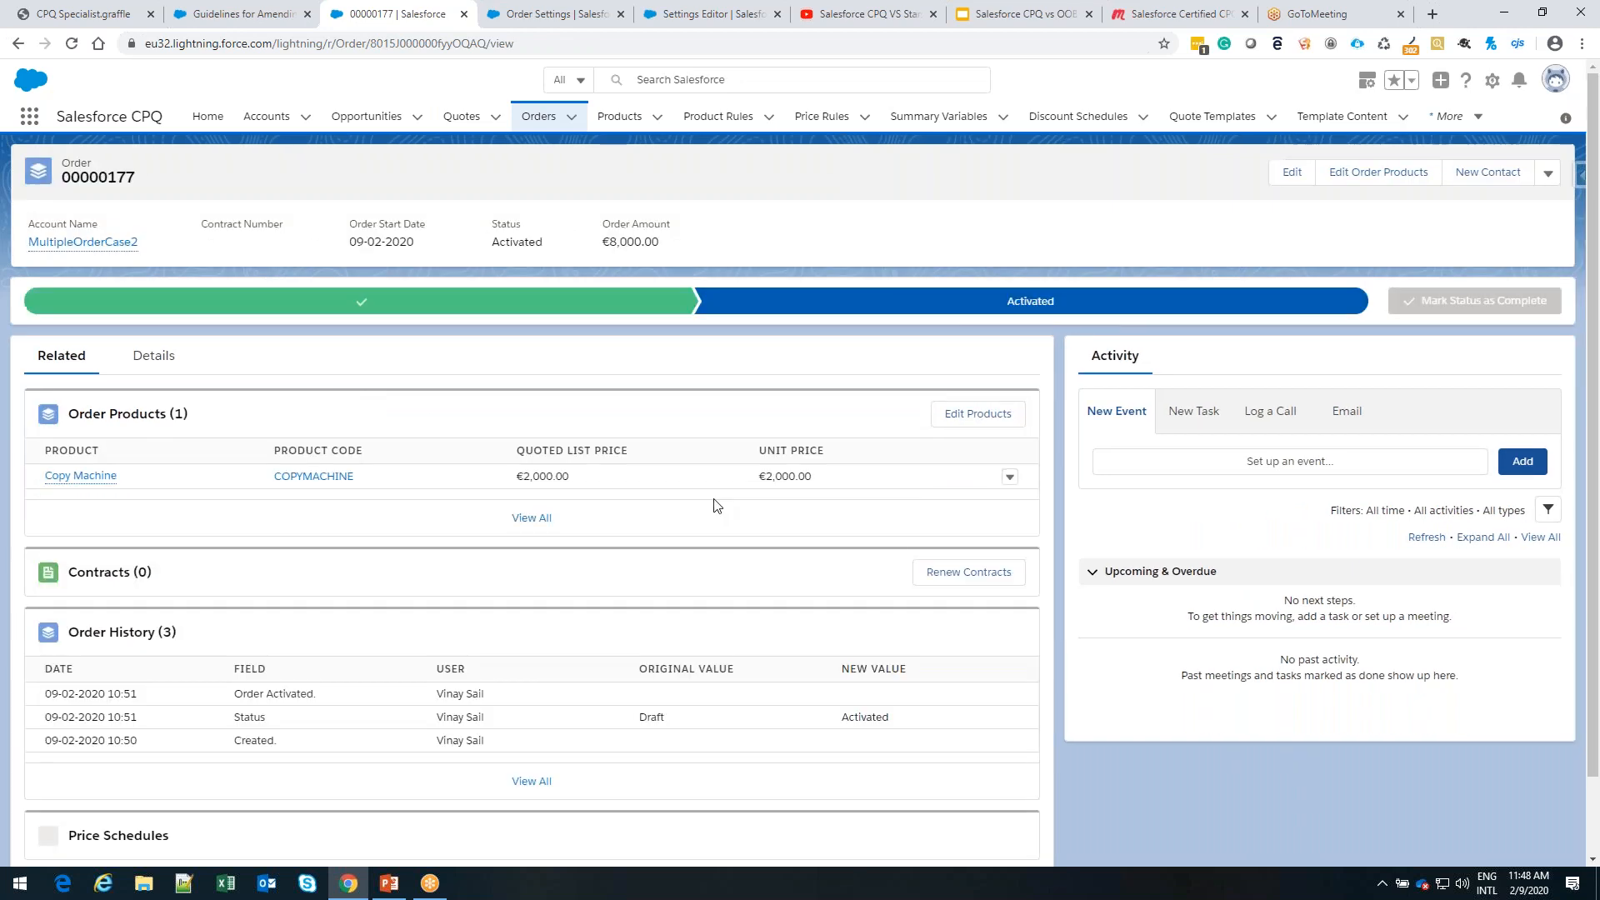
Mark the MultipleOrderCase2 account's activated order as Contracted in its details and save the order
click(153, 356)
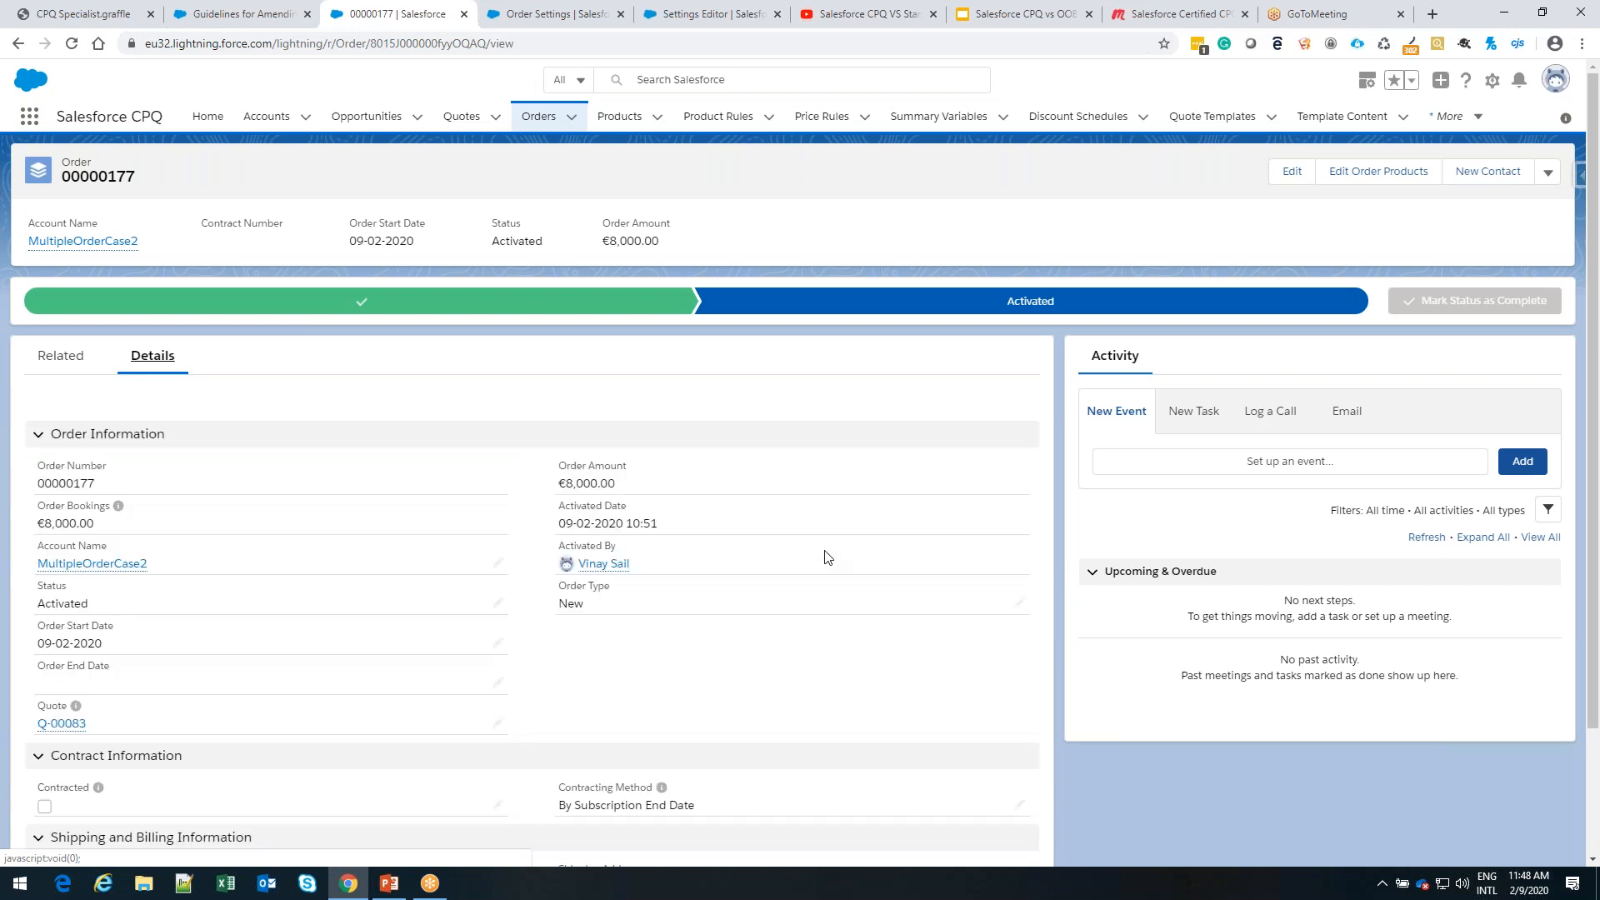
scroll(825, 557, down, 2)
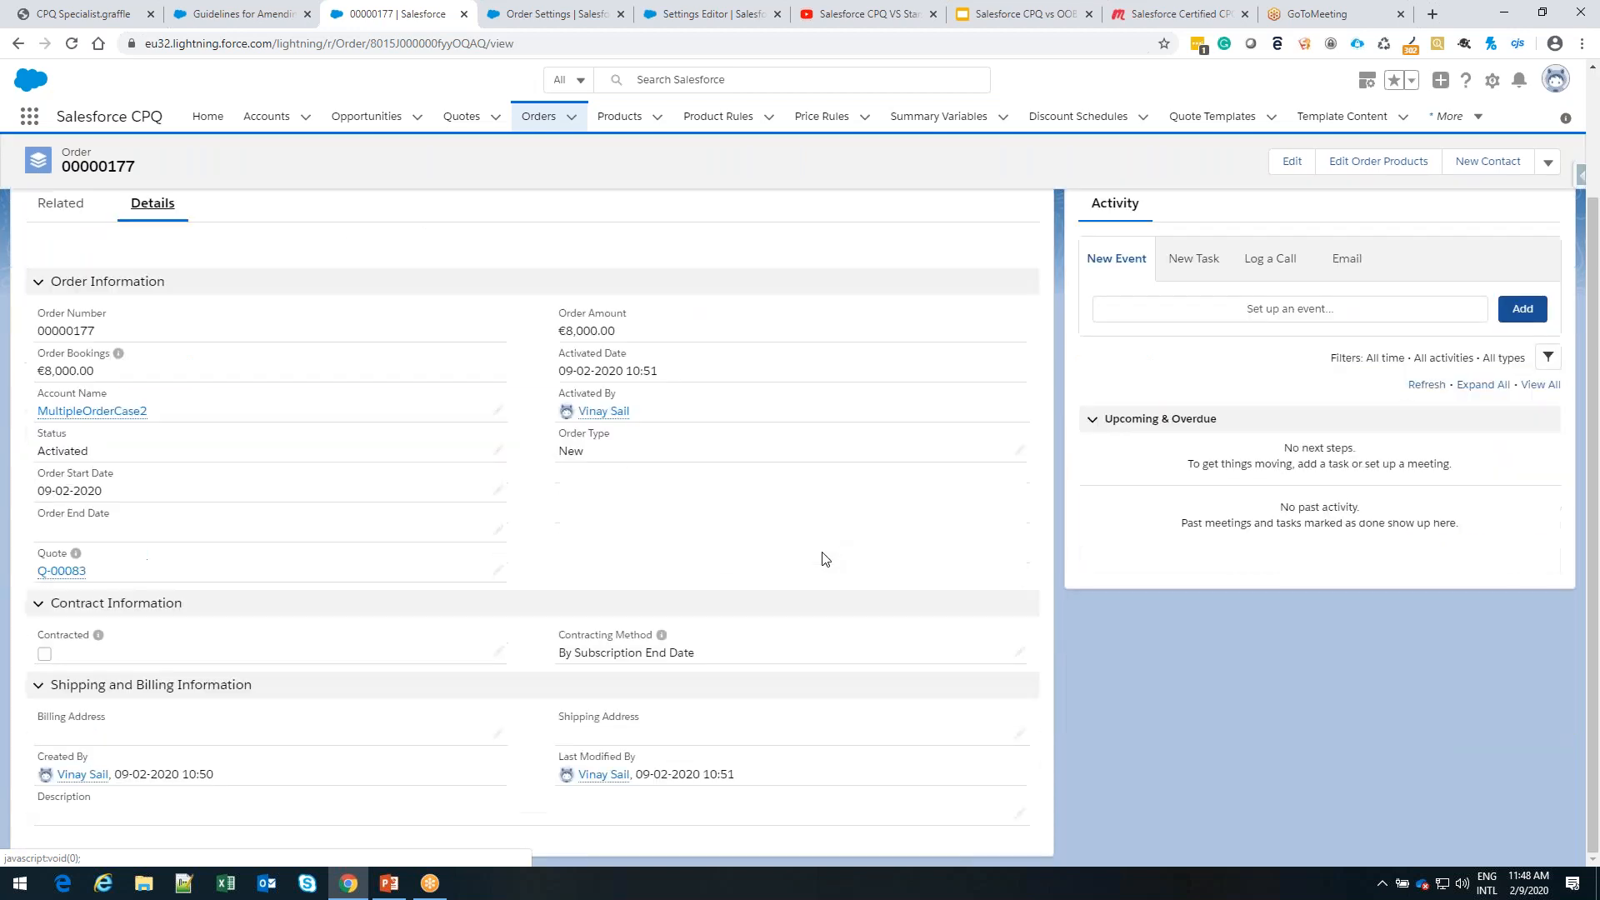
click(499, 654)
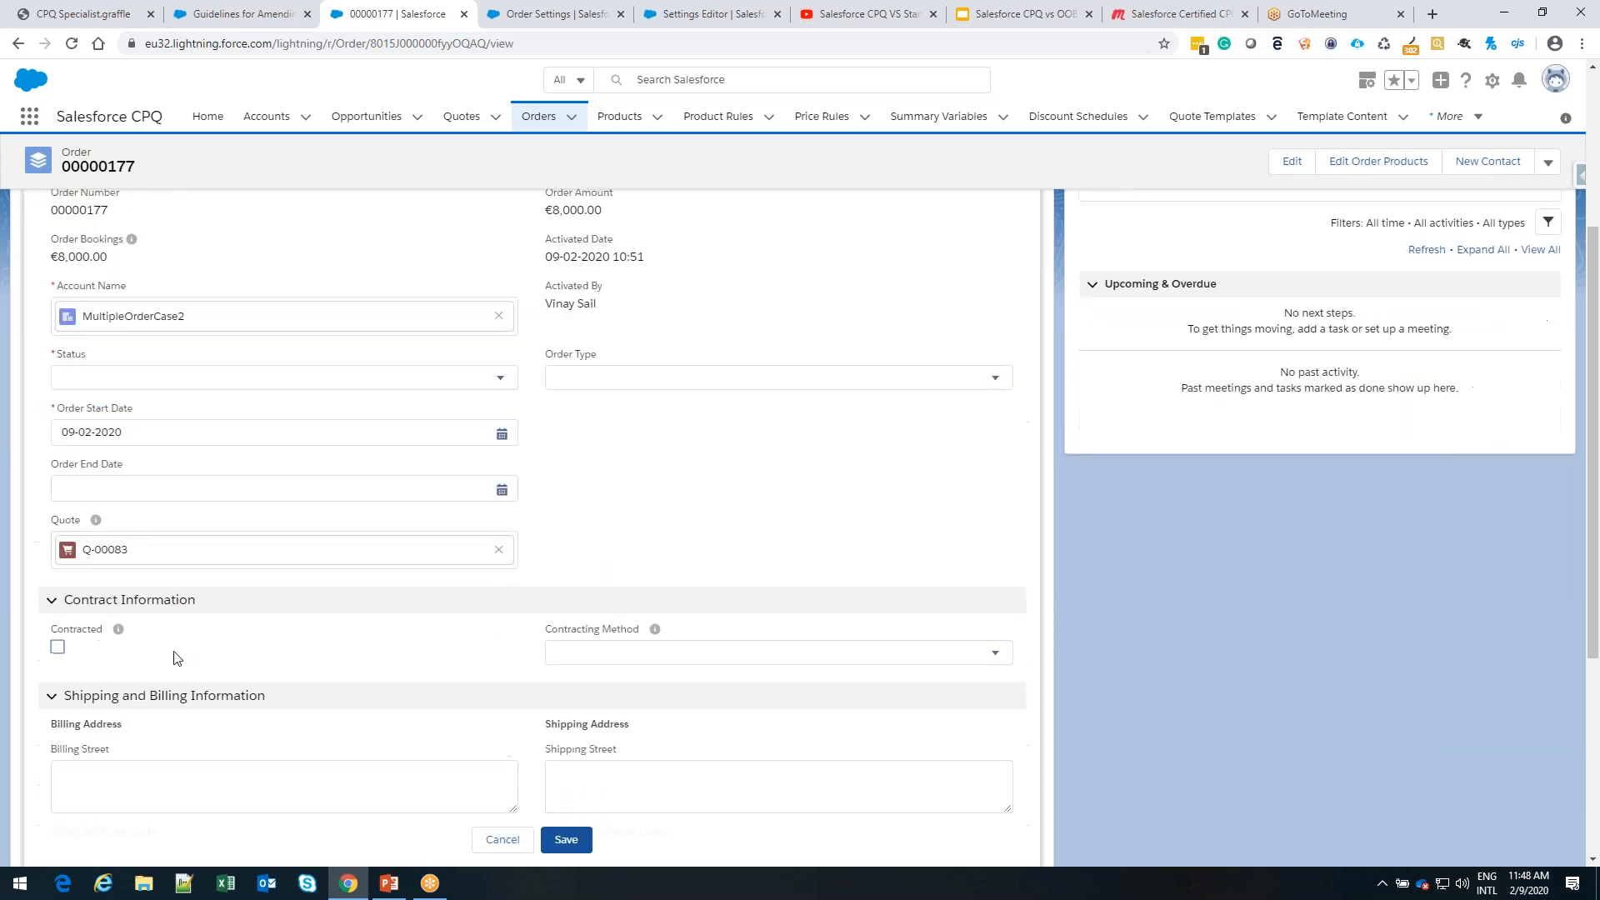
click(57, 648)
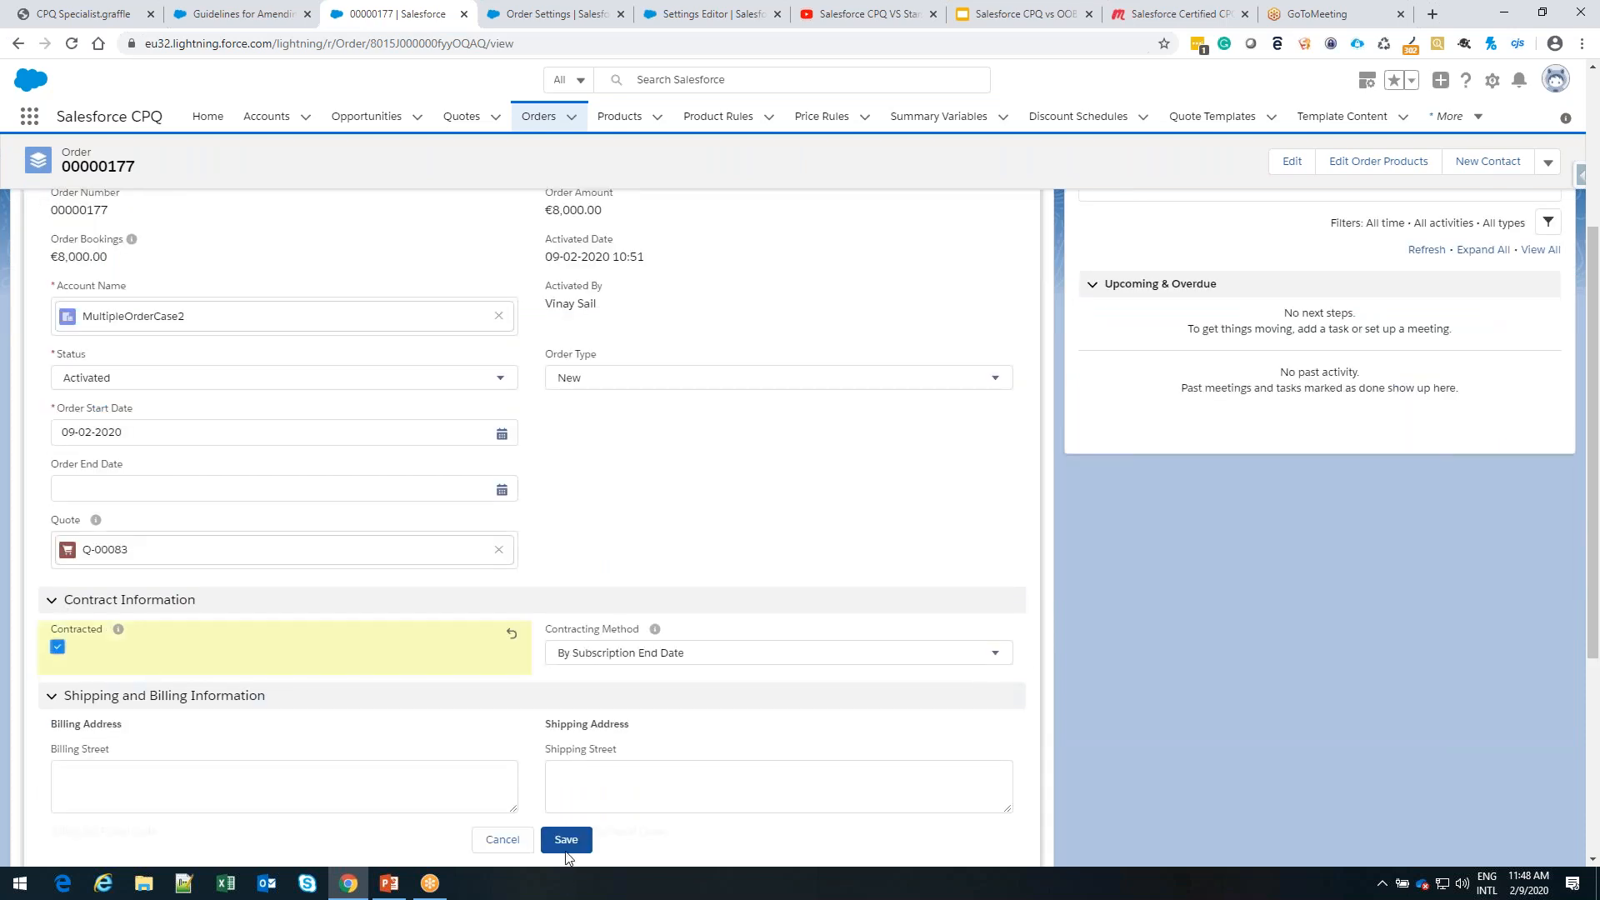
click(539, 849)
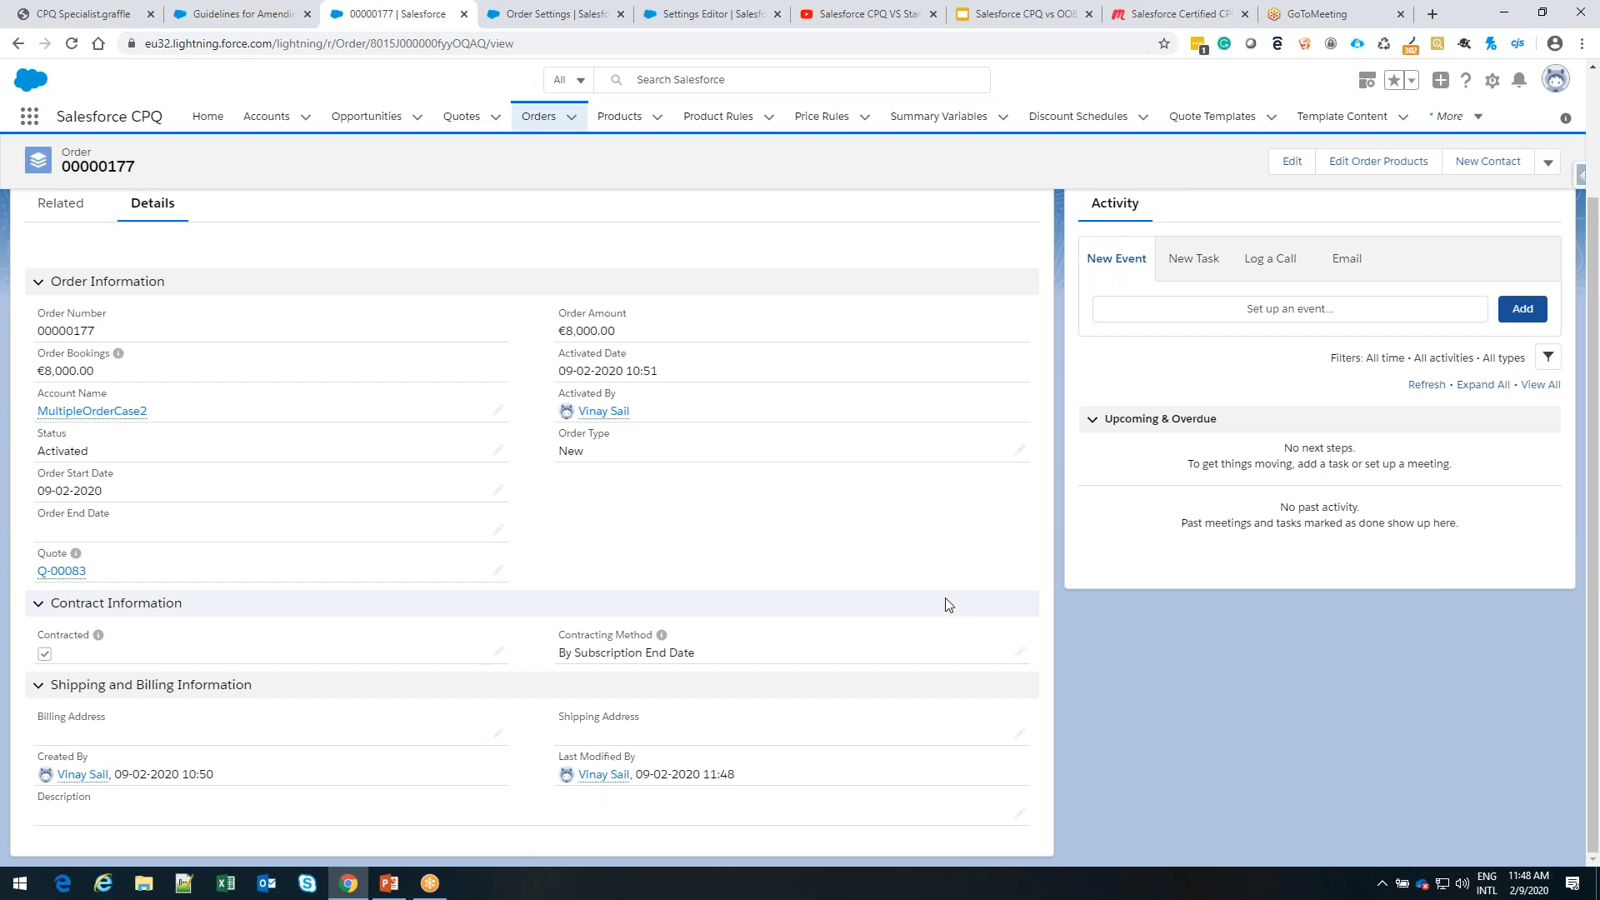
scroll(374, 321, up, 2)
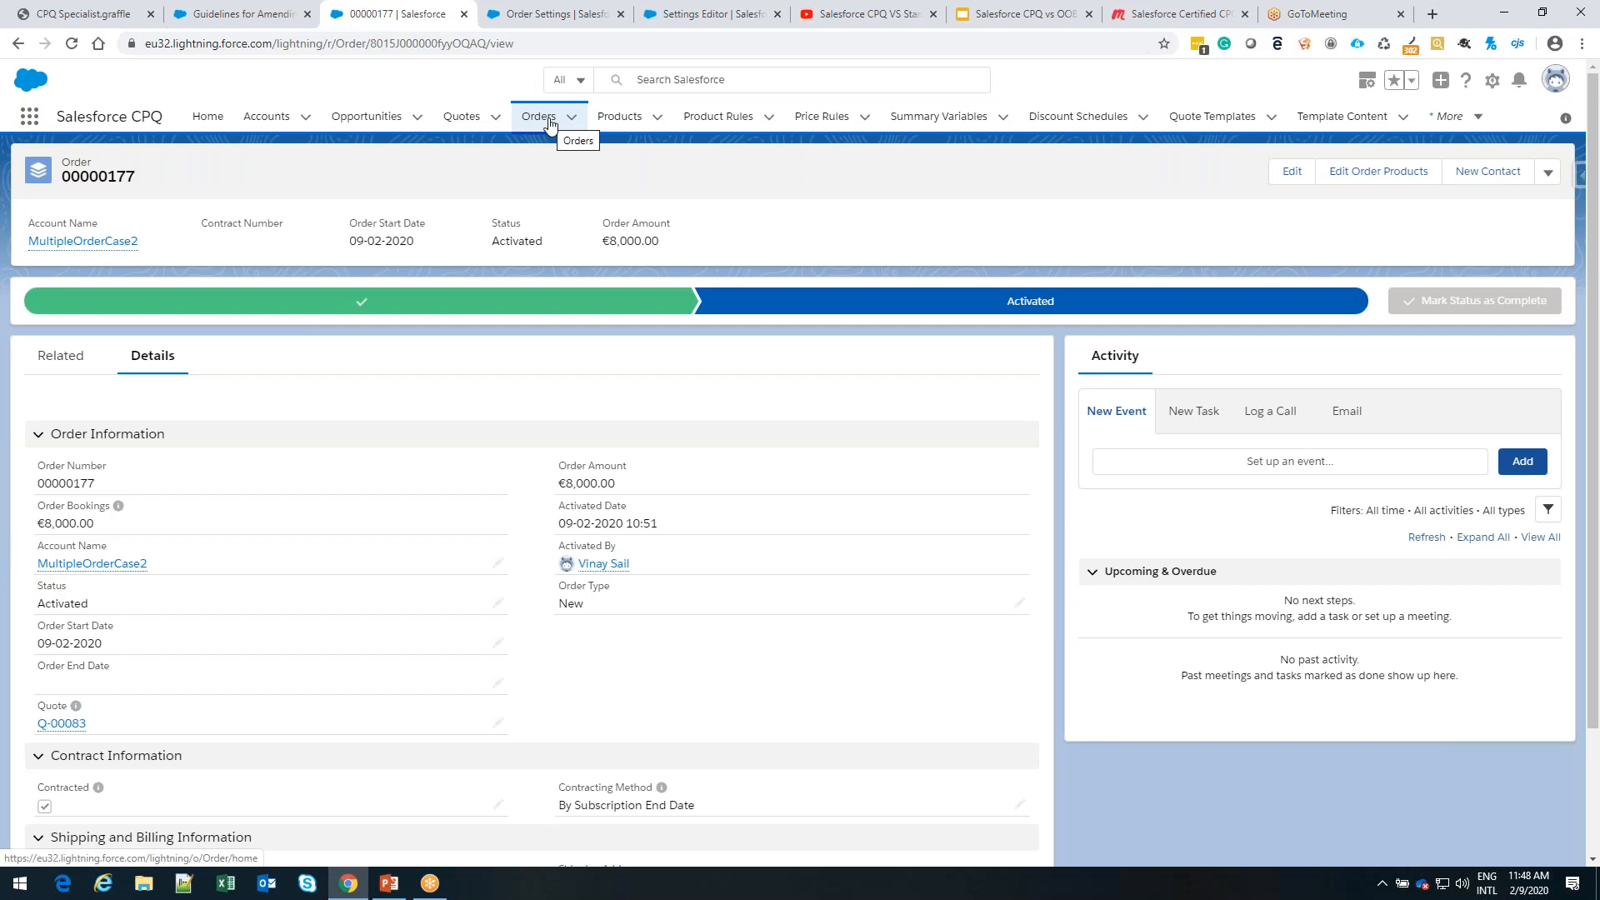
Search the available items for "contra", show the contracts list and open the MyContract account's contract
click(29, 125)
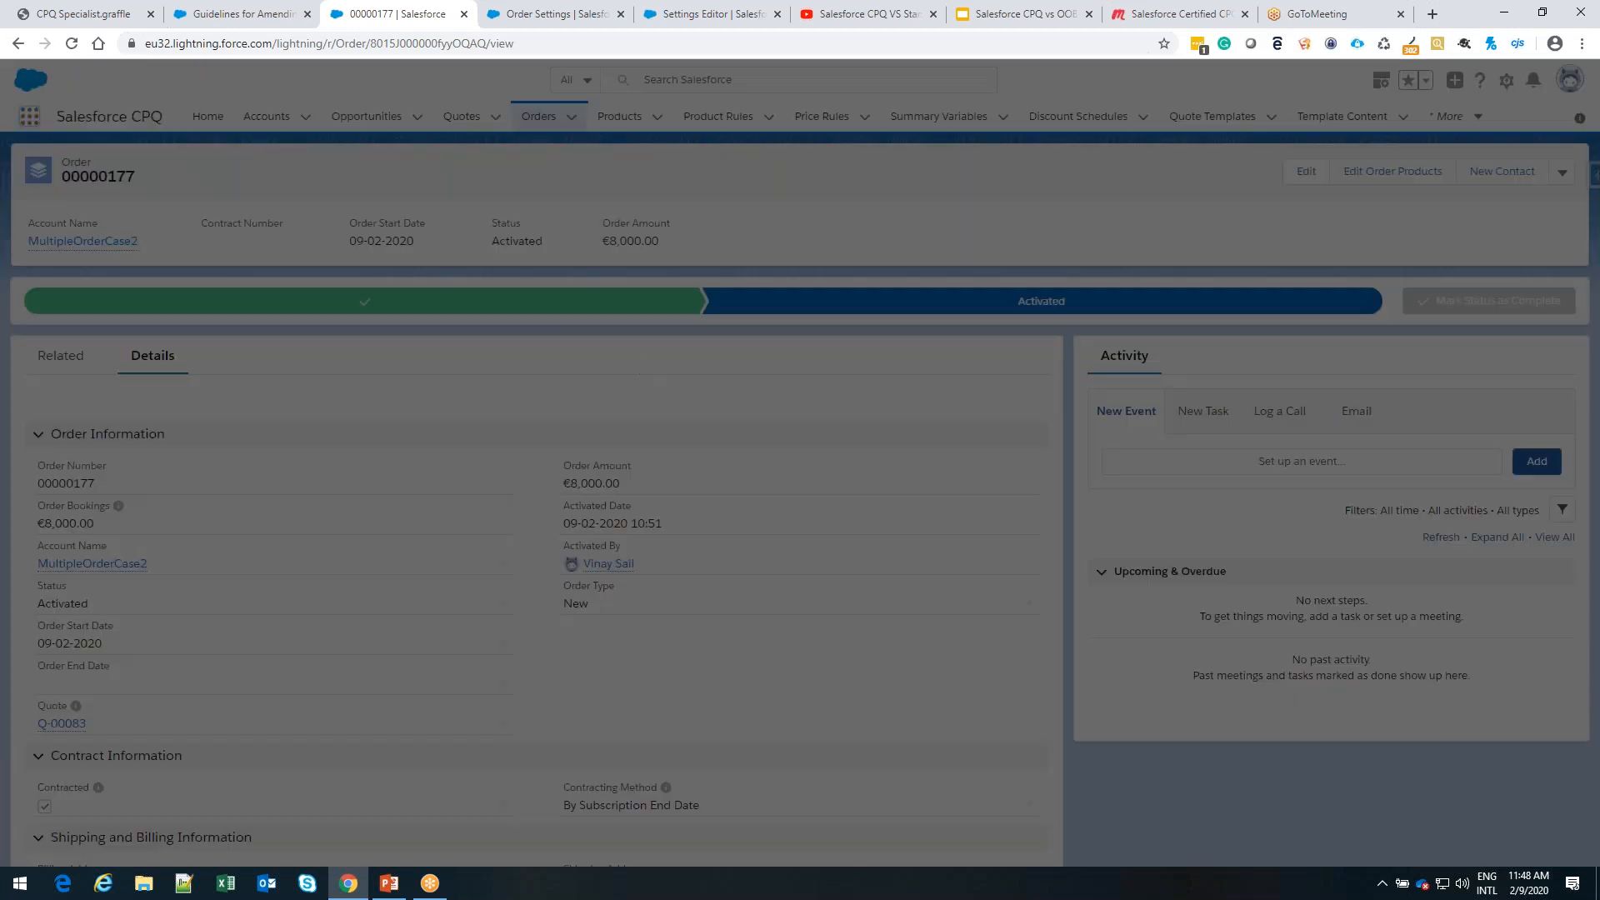
text(con)
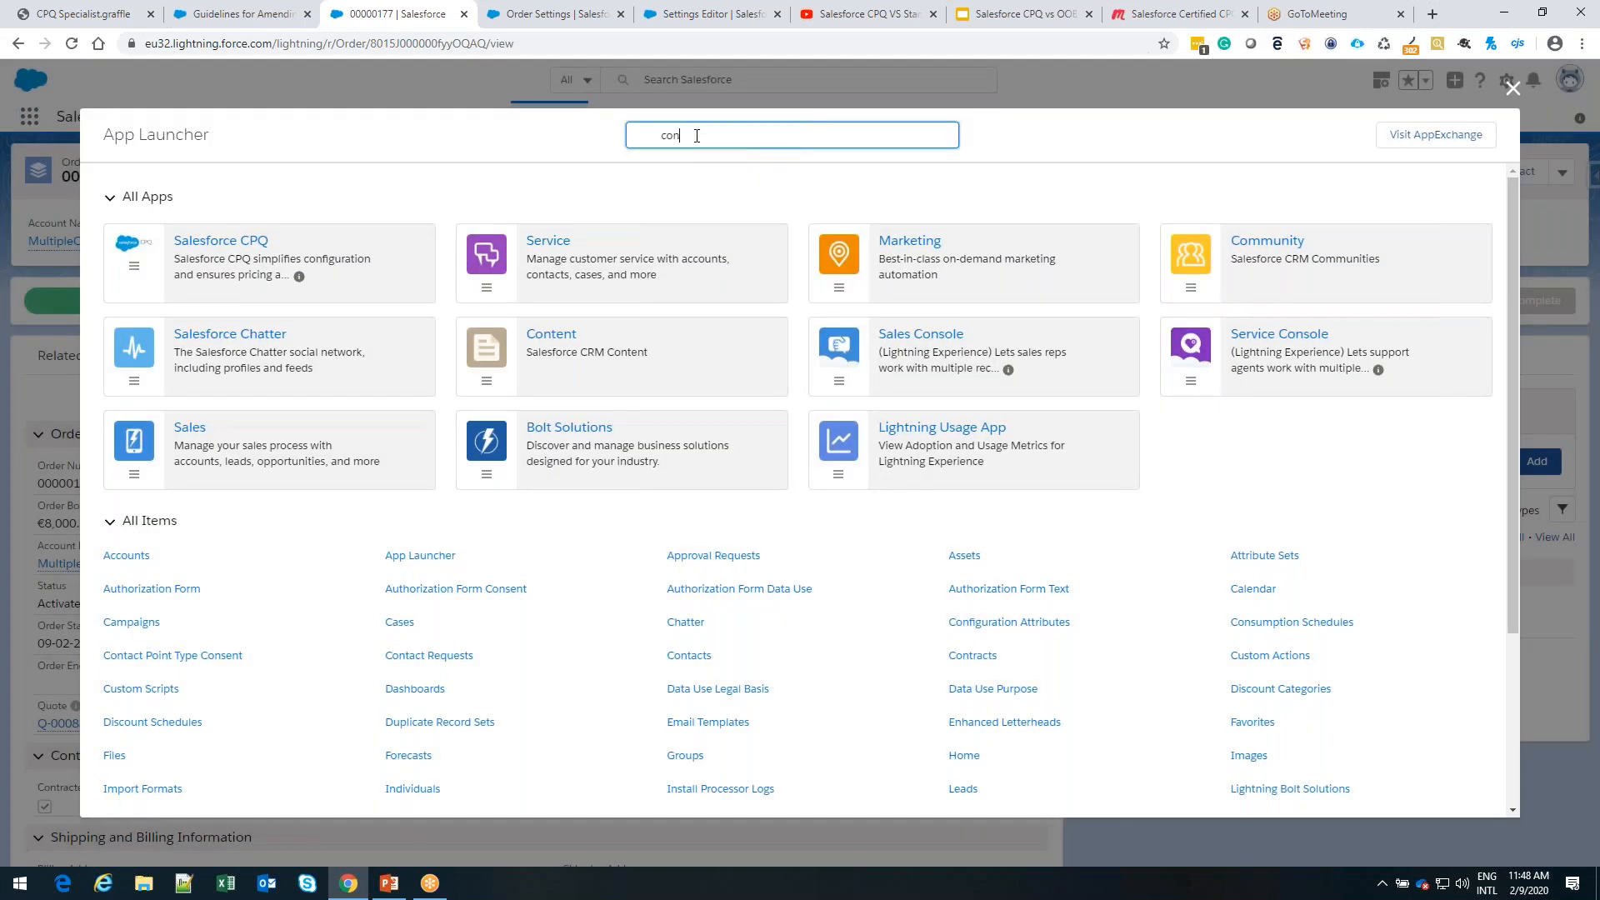
text(tra)
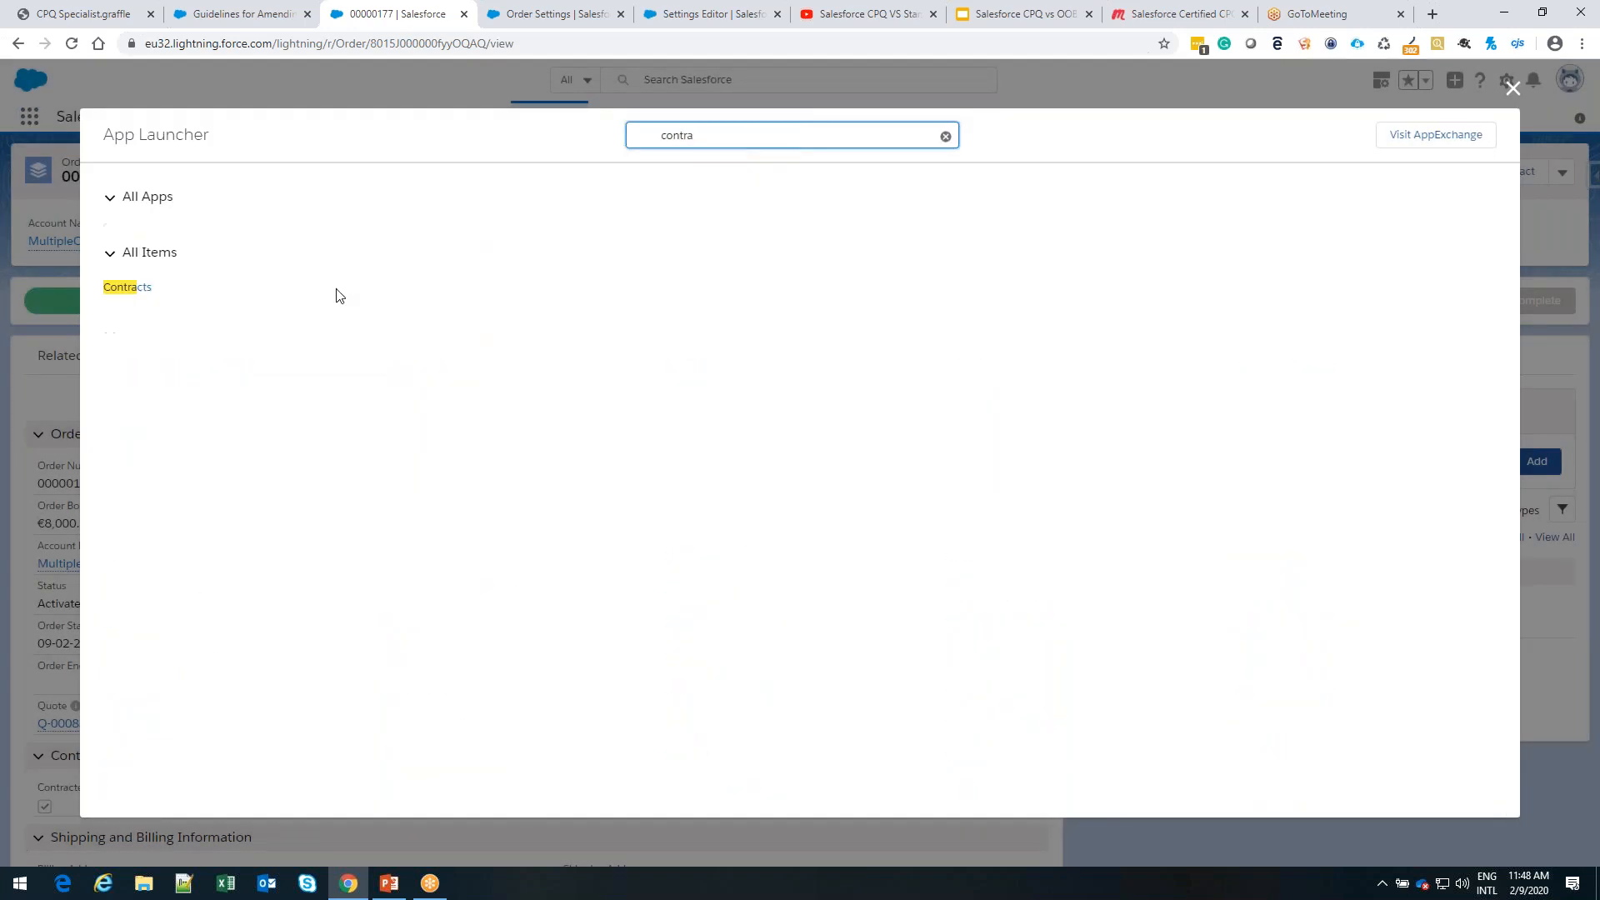
click(166, 298)
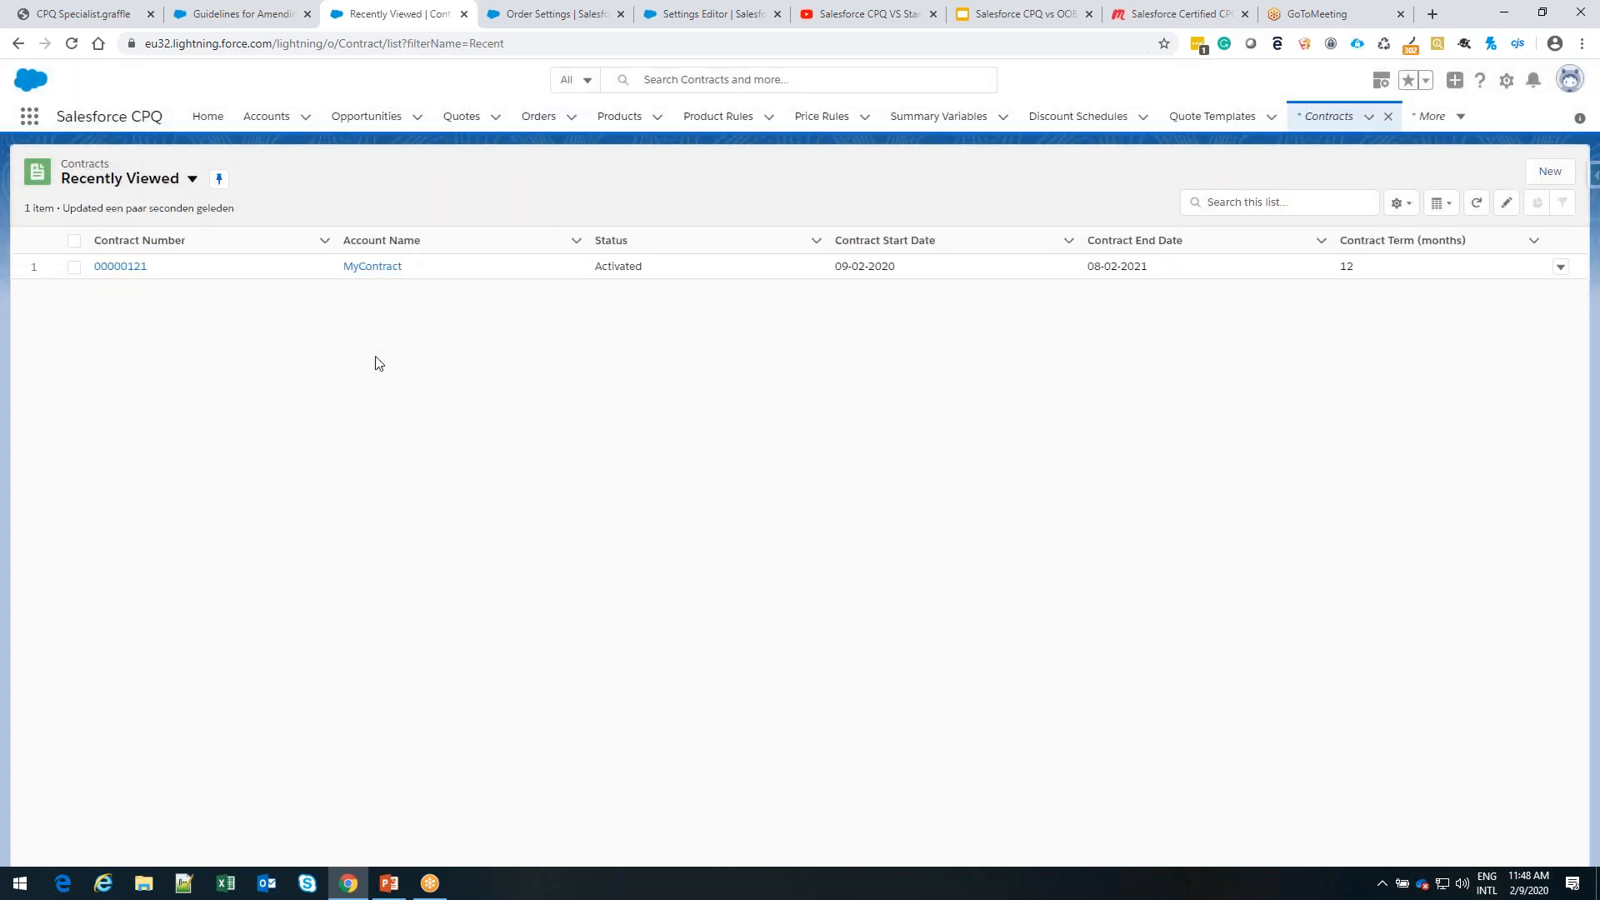
click(125, 269)
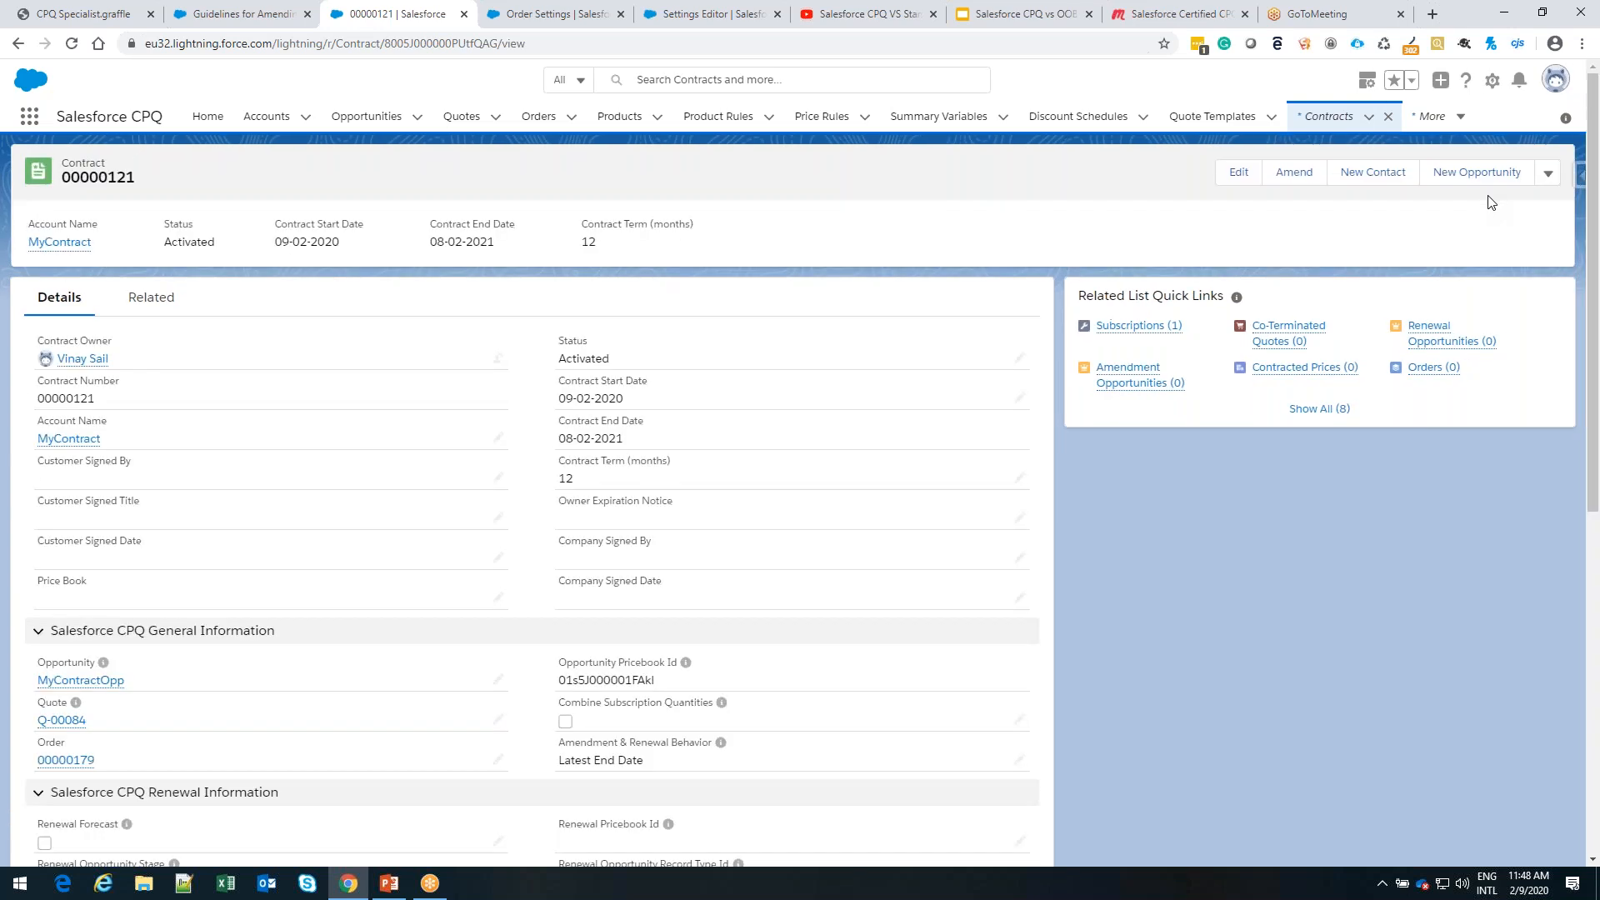
Amend the MyContract contract with its Warranty subscription and recalculate the amendment quote
click(1548, 173)
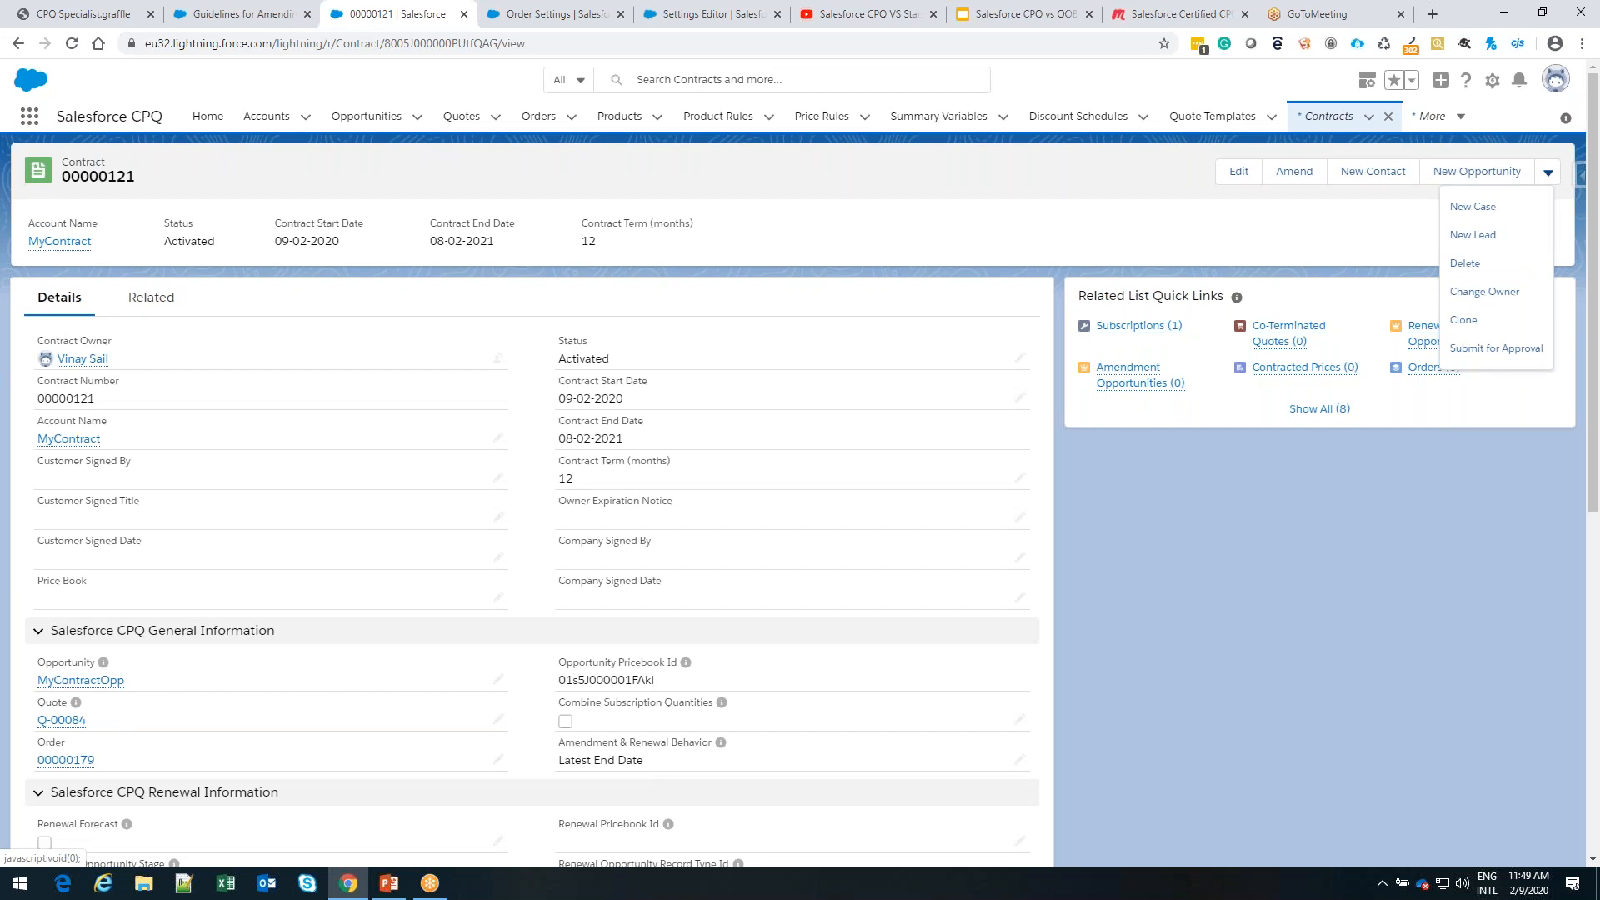
click(1302, 177)
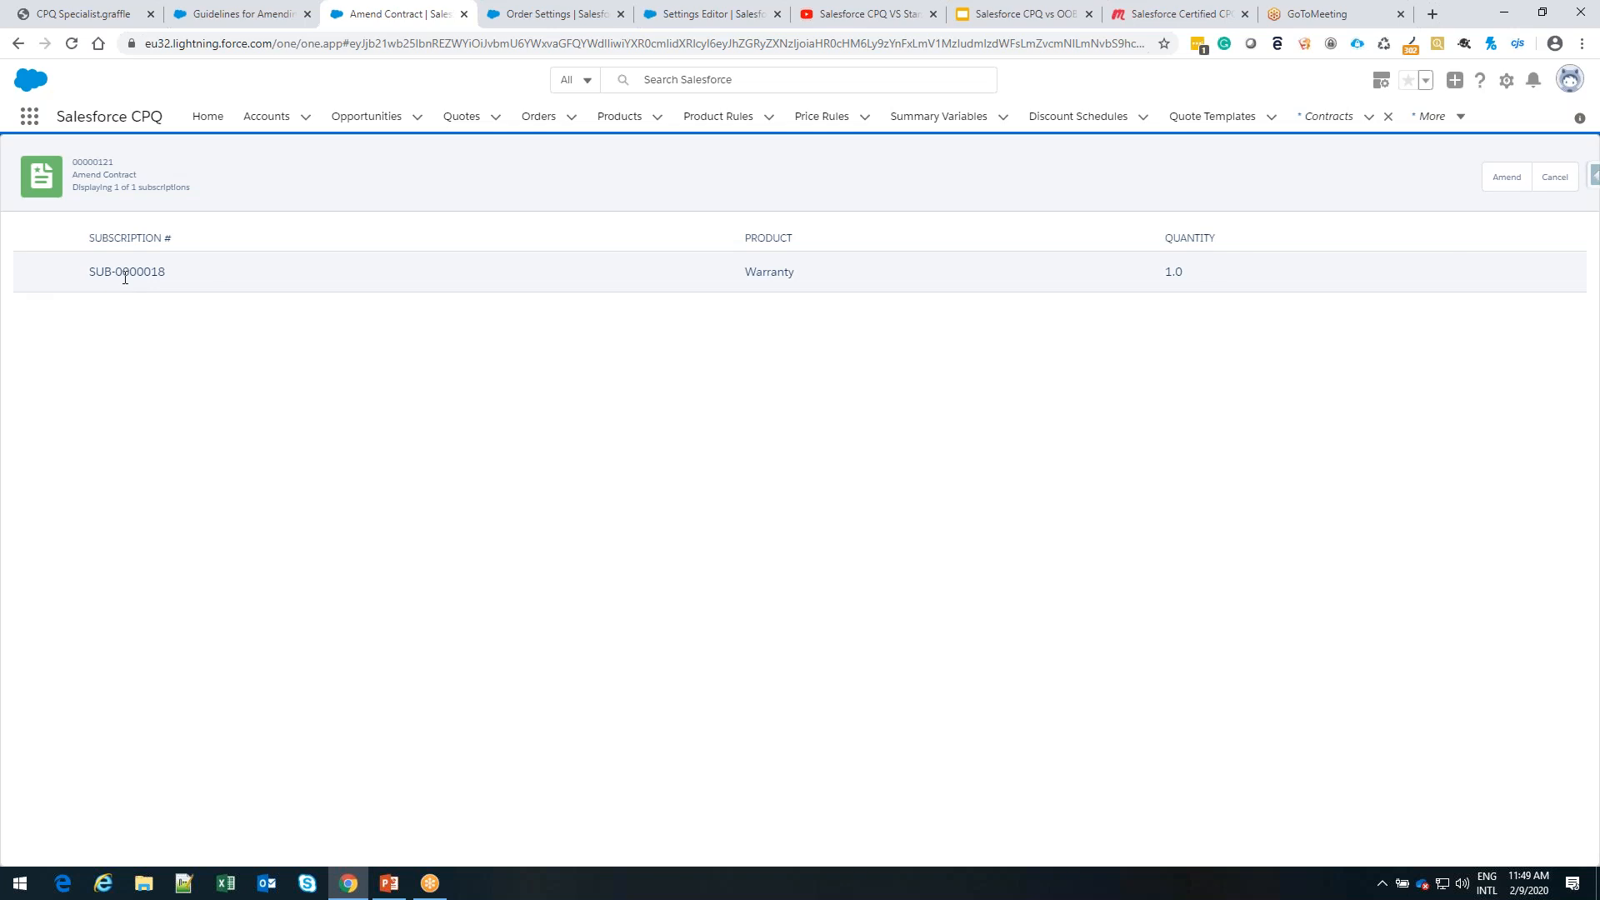
click(1505, 179)
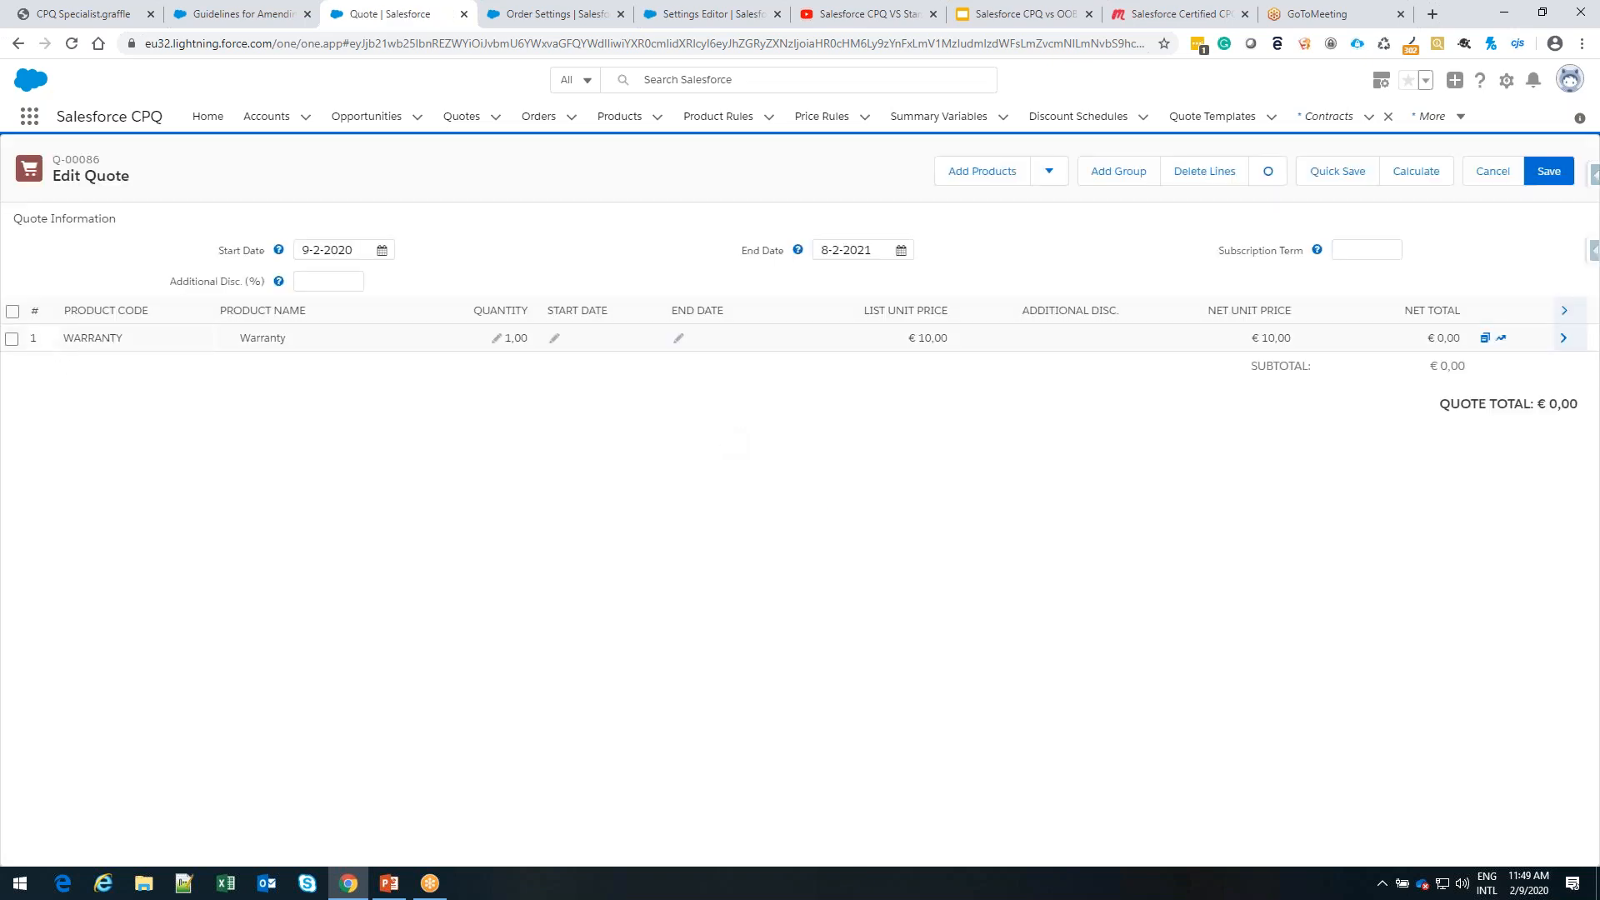
click(11, 313)
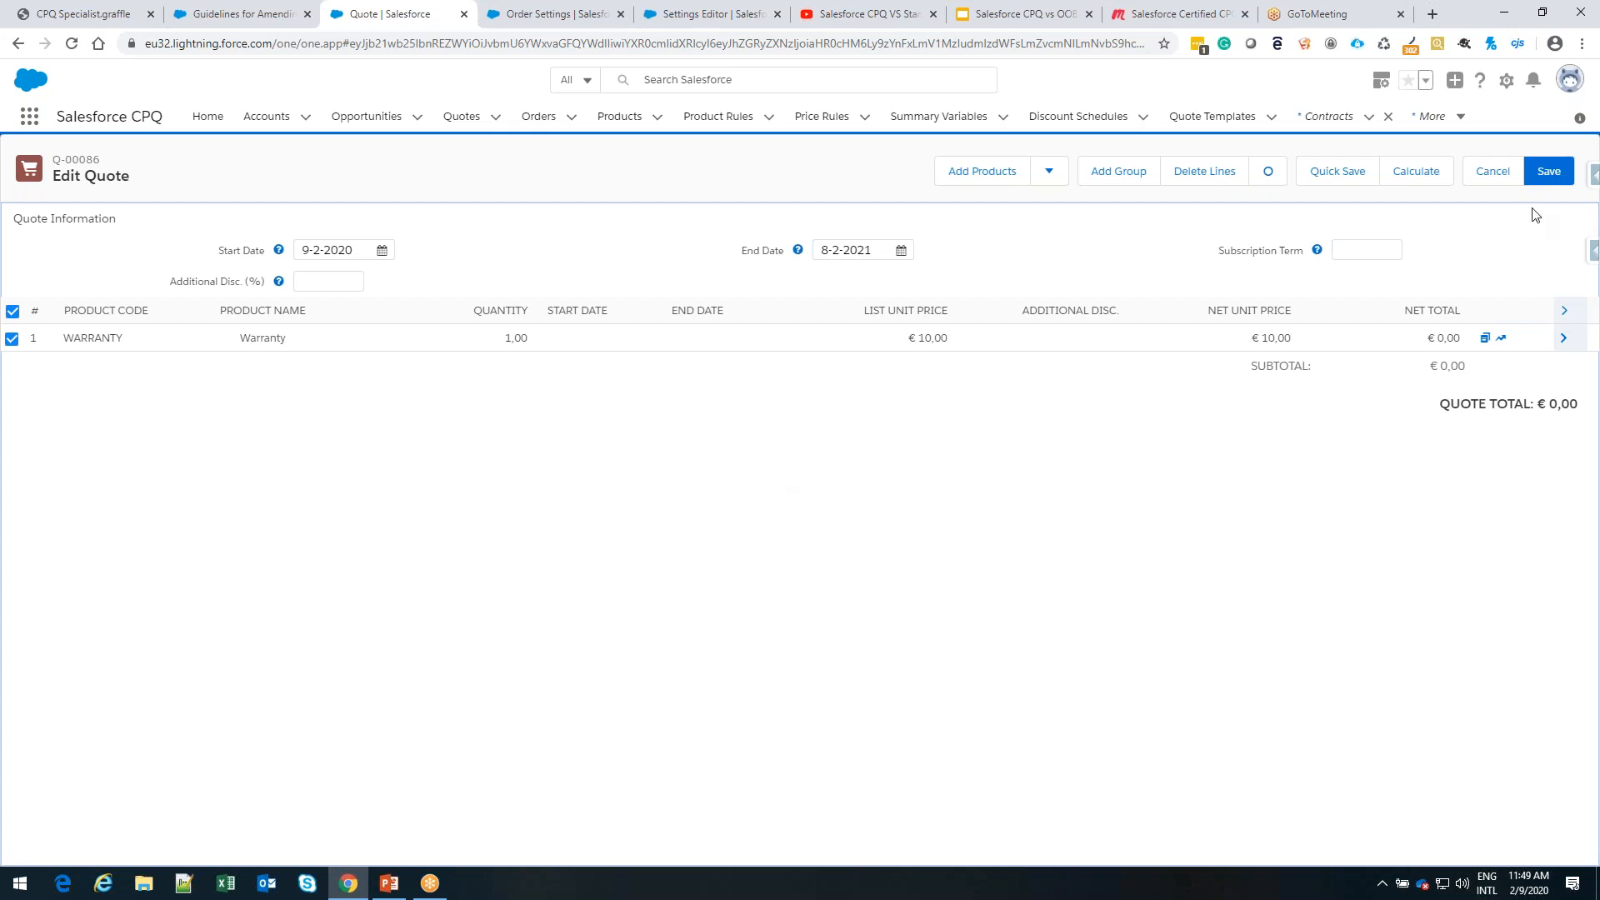
click(1416, 175)
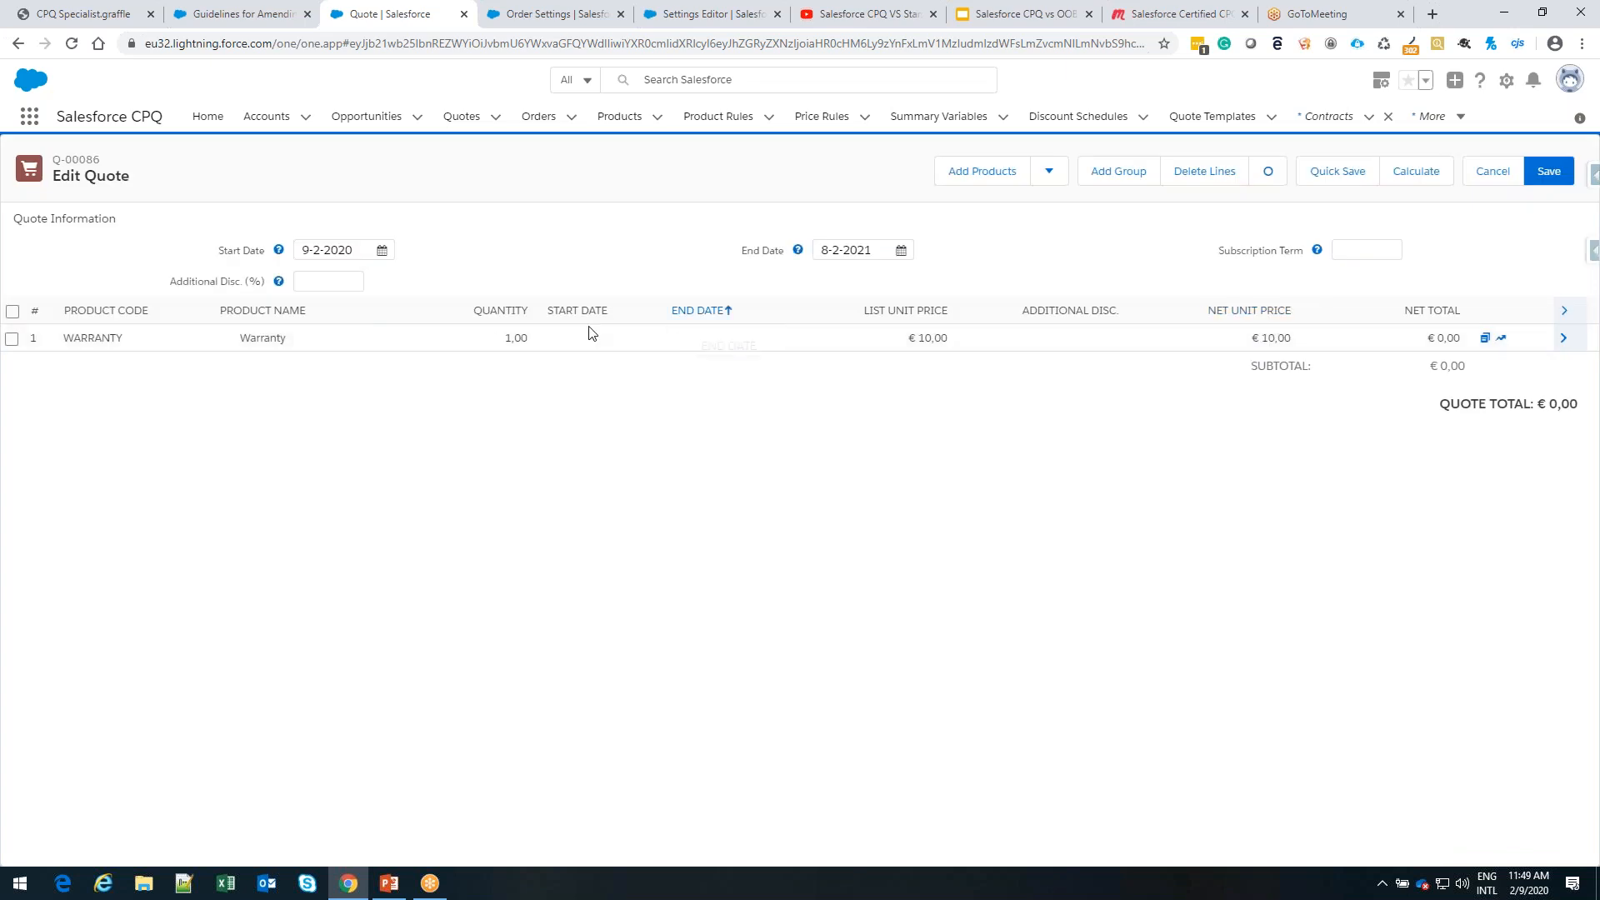
Add the product CPU 1.2GHz m5 to the amendment quote, recalculate it and save
click(977, 175)
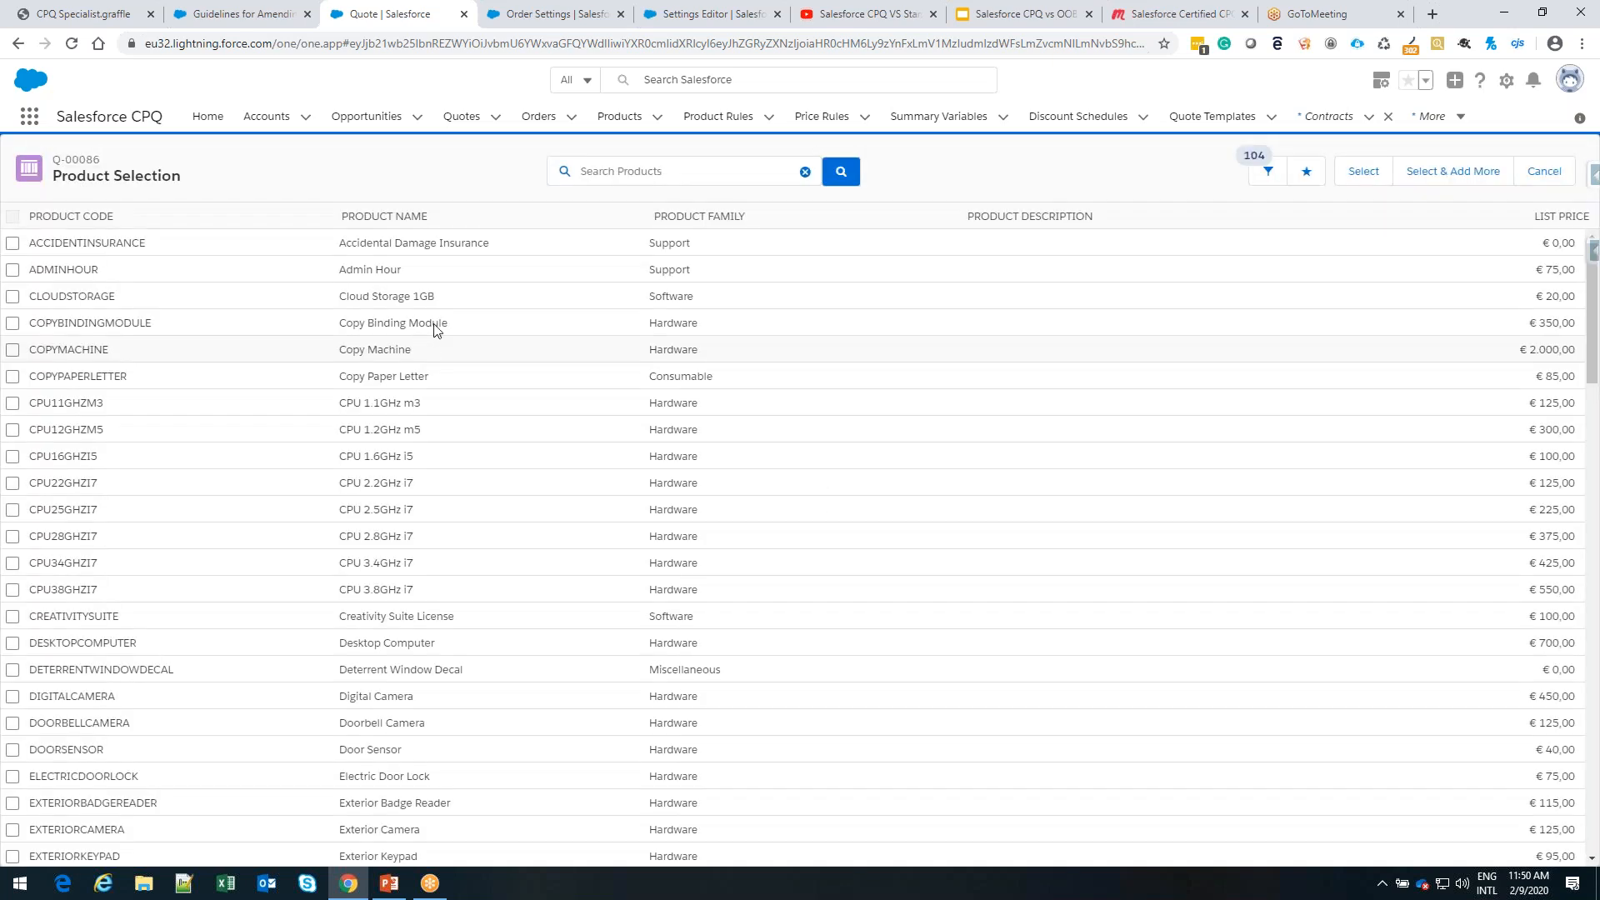
click(13, 430)
click(1362, 173)
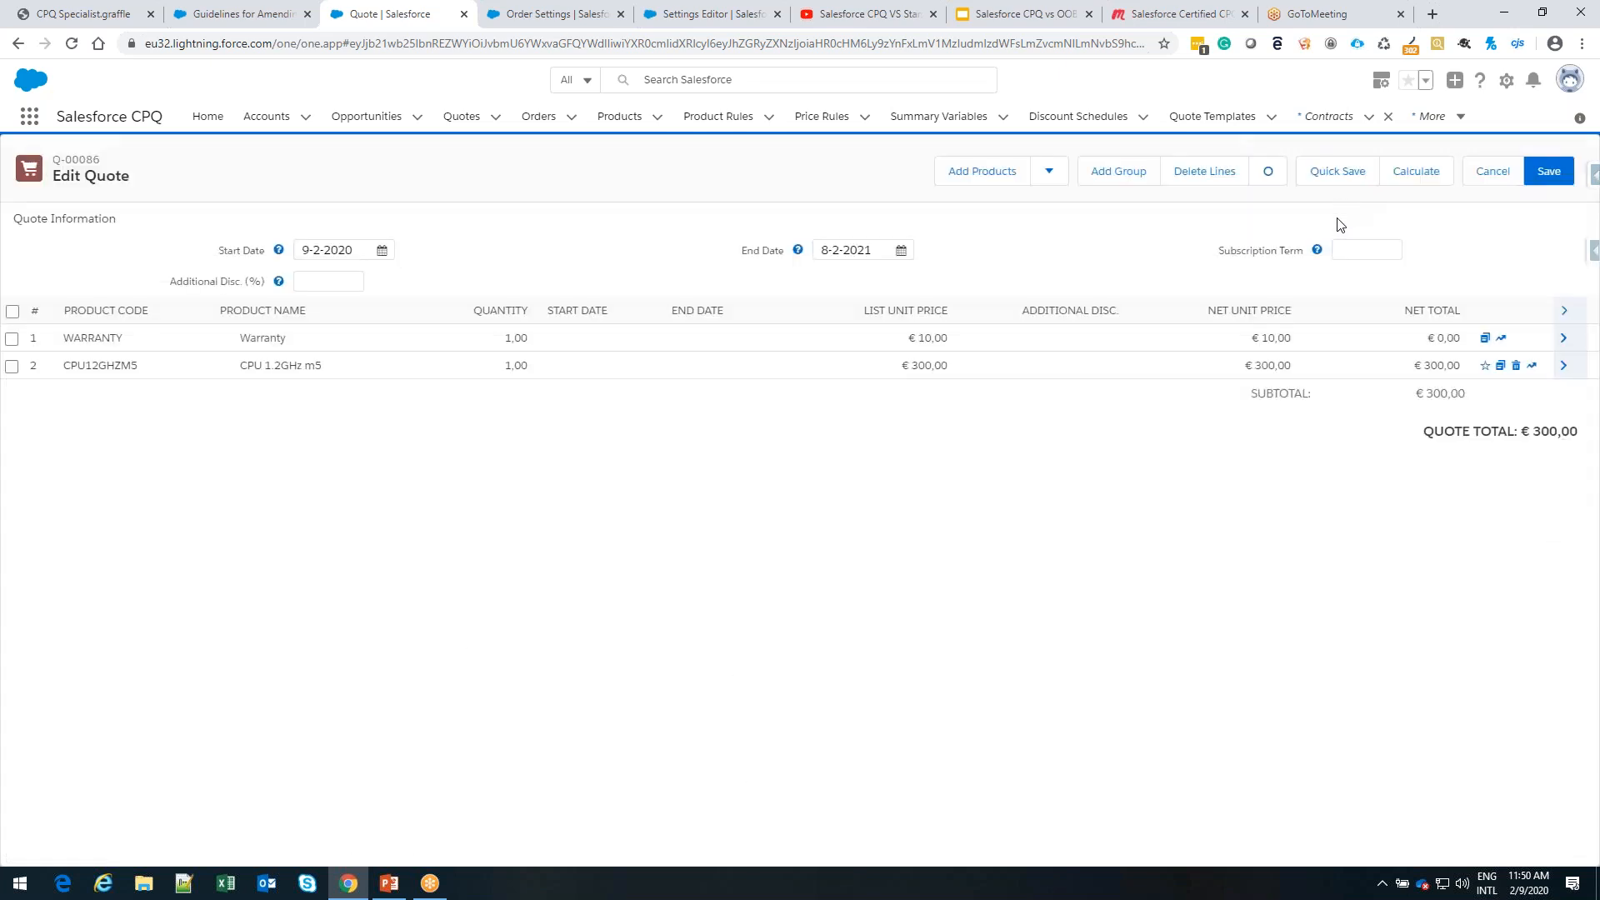
click(1429, 177)
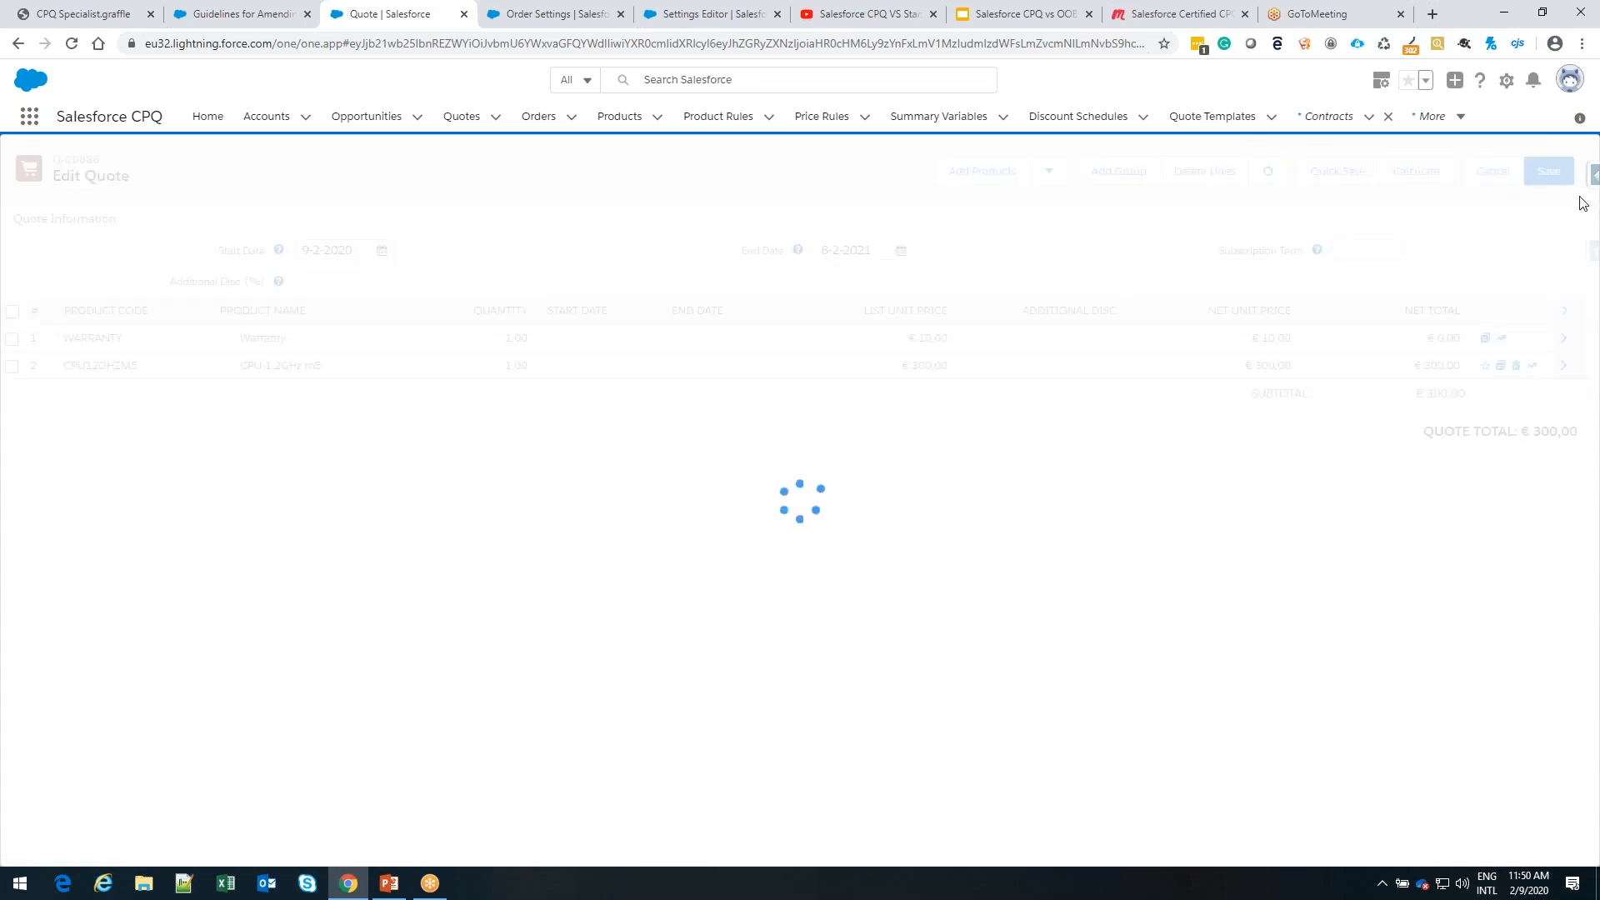
click(1549, 172)
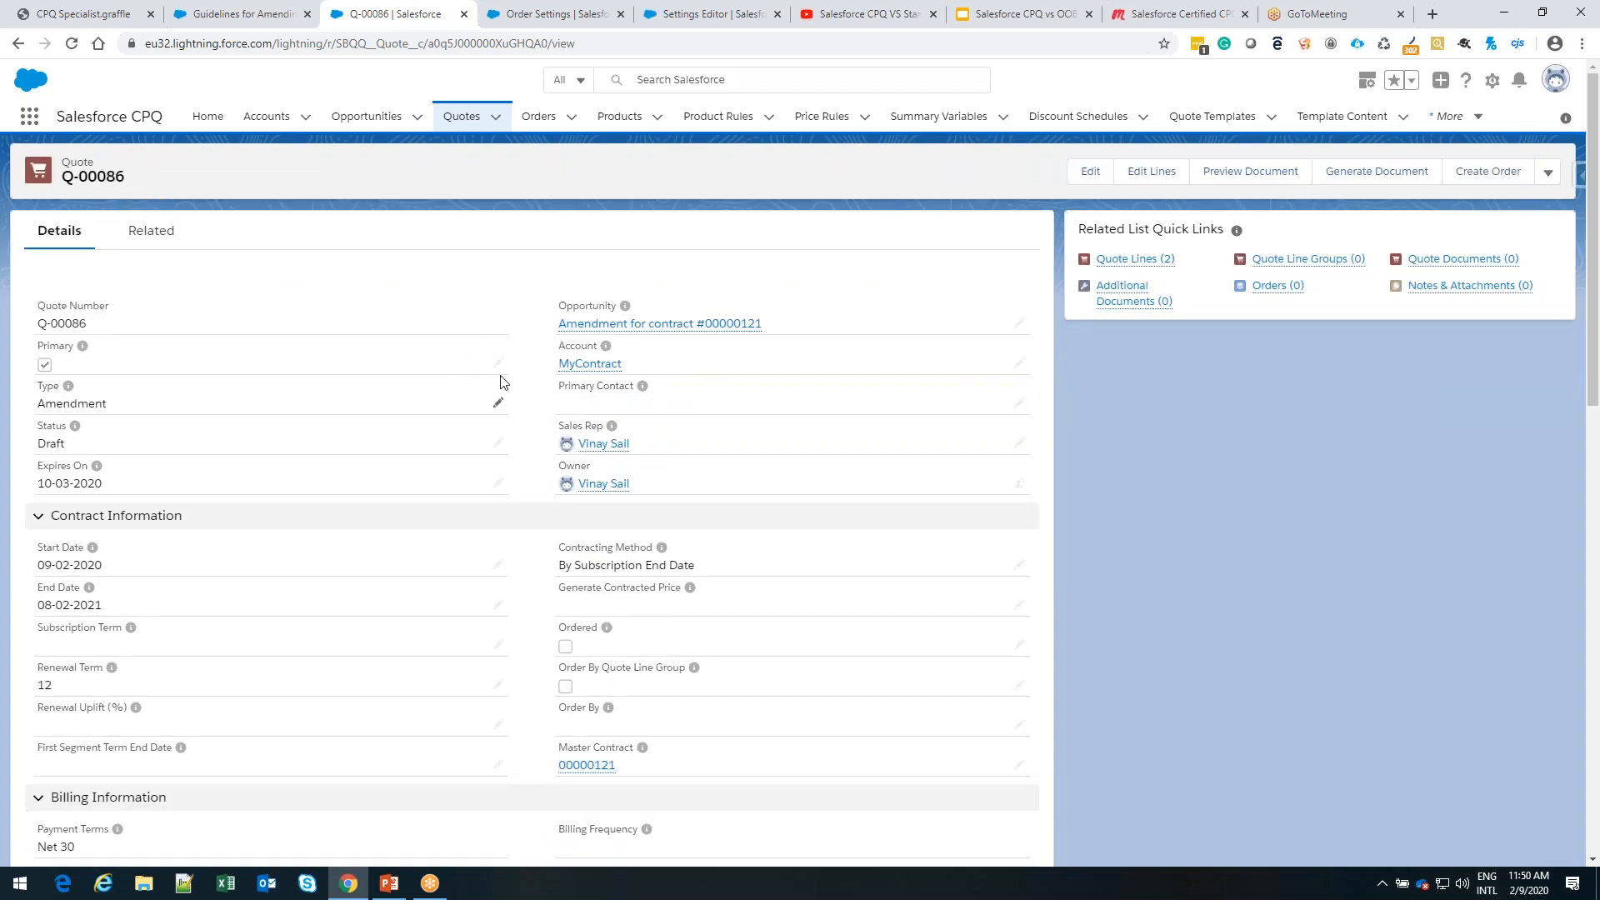
Review the products on the amendment opportunity and the lines of its primary quote
mouse_move(627, 332)
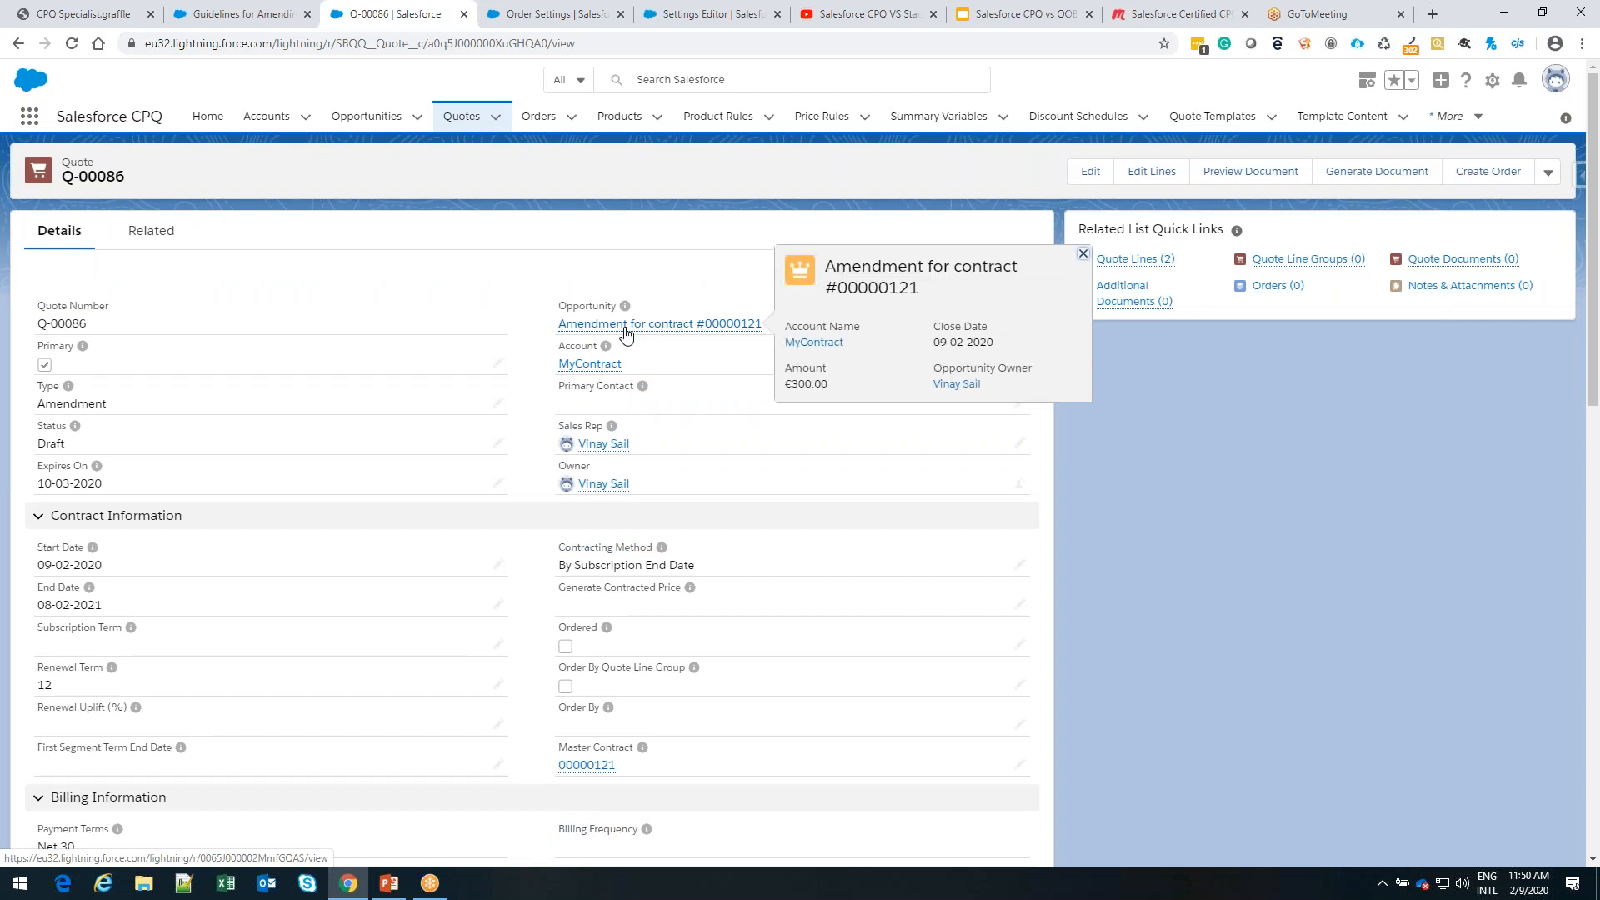
click(626, 332)
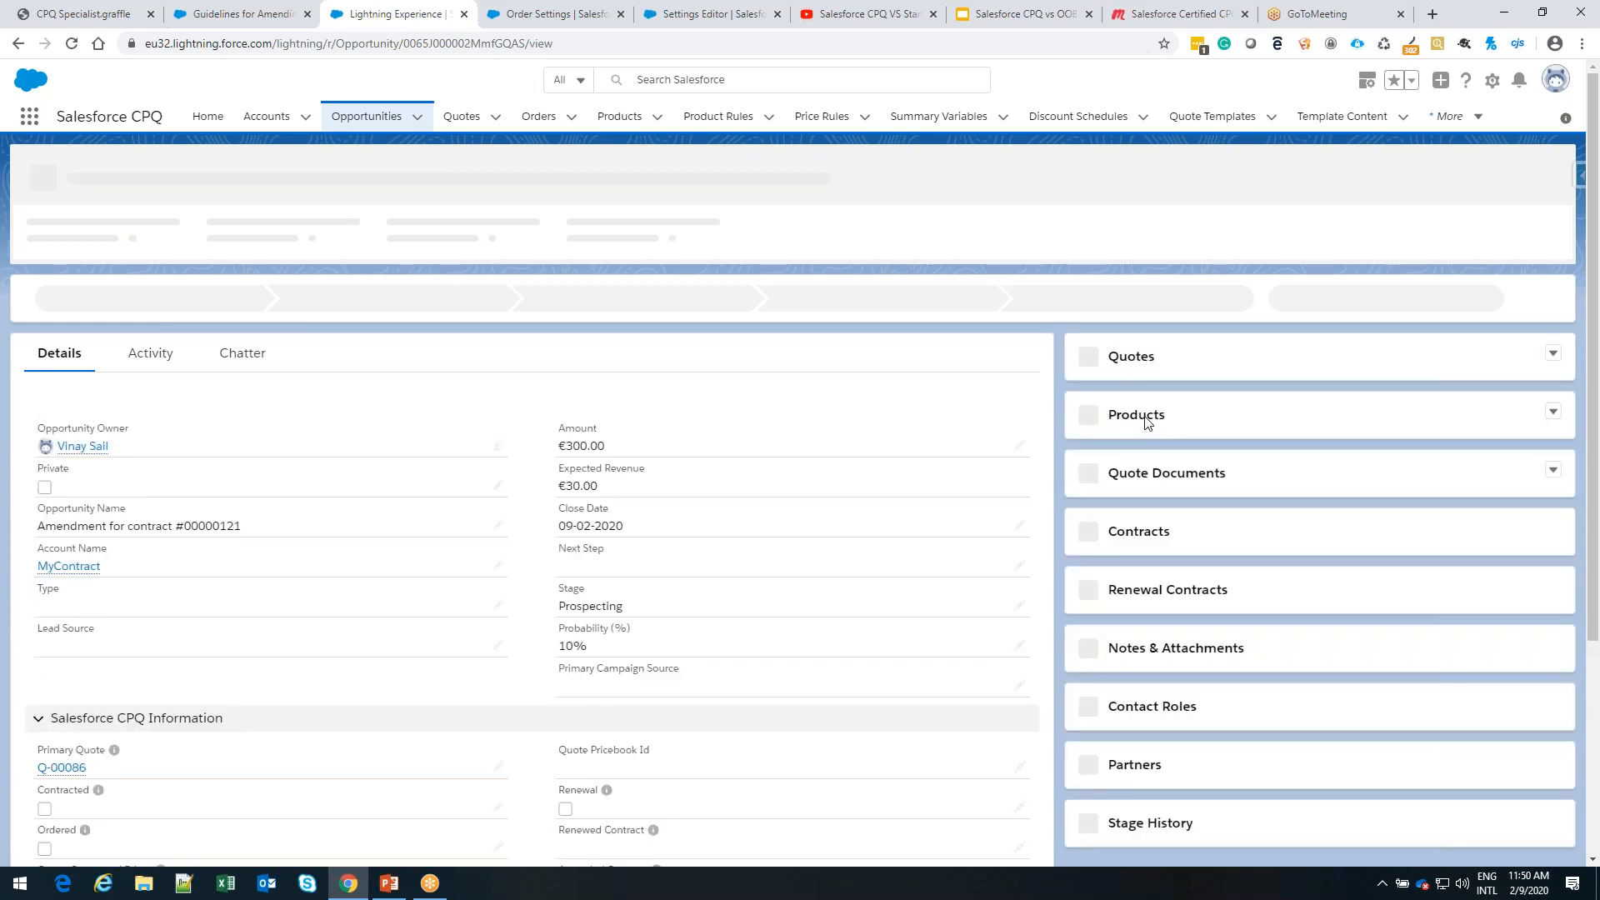
click(1136, 414)
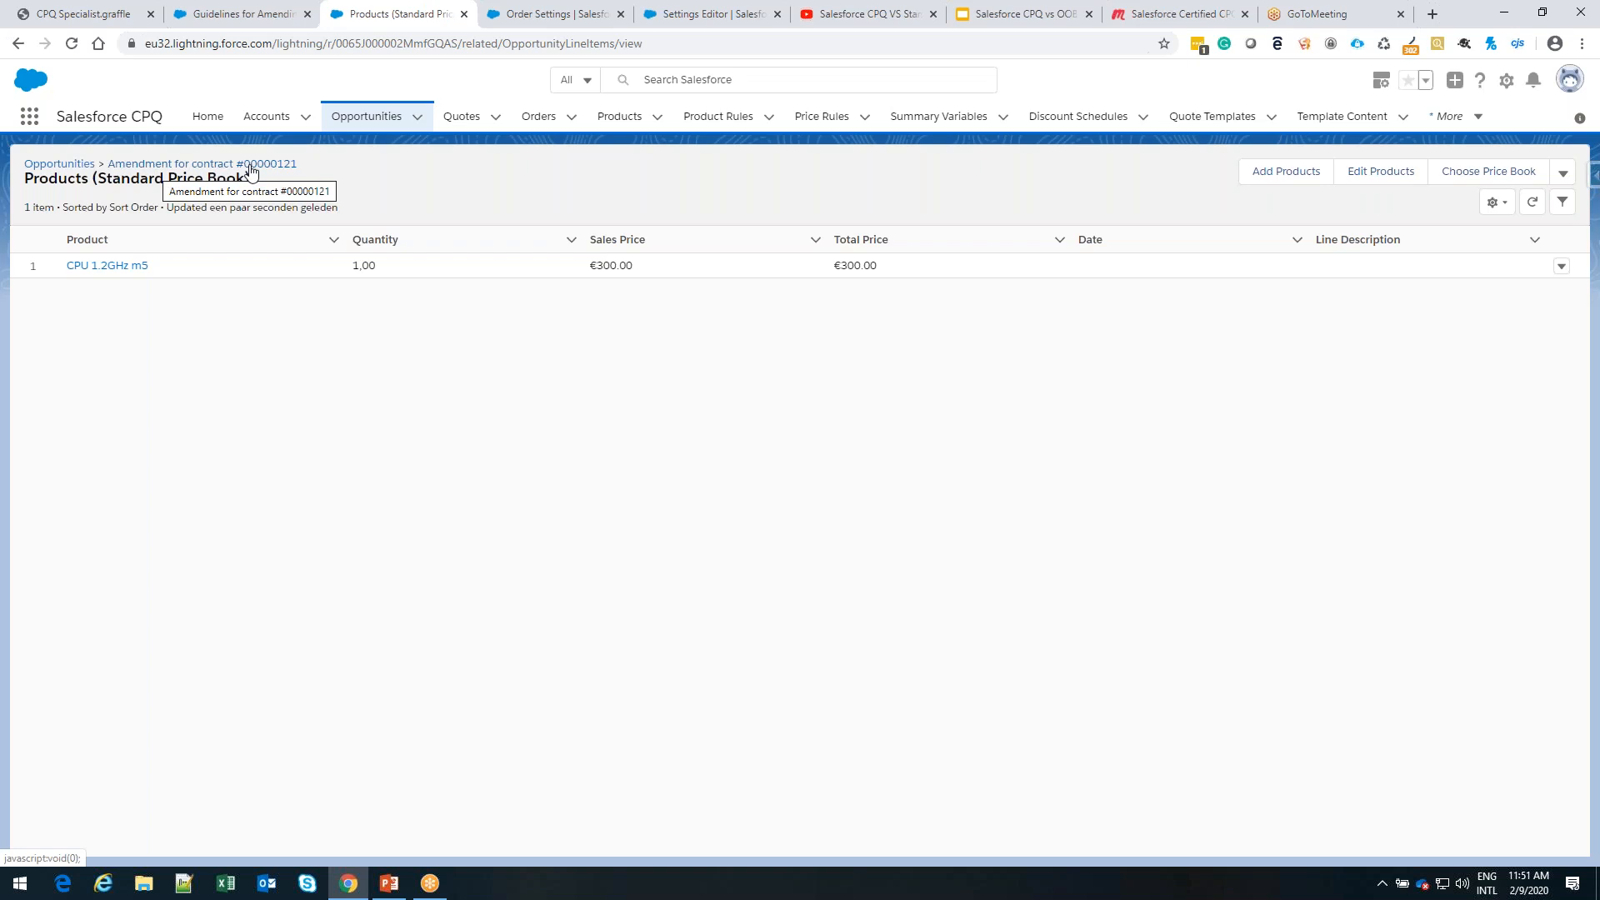
click(218, 165)
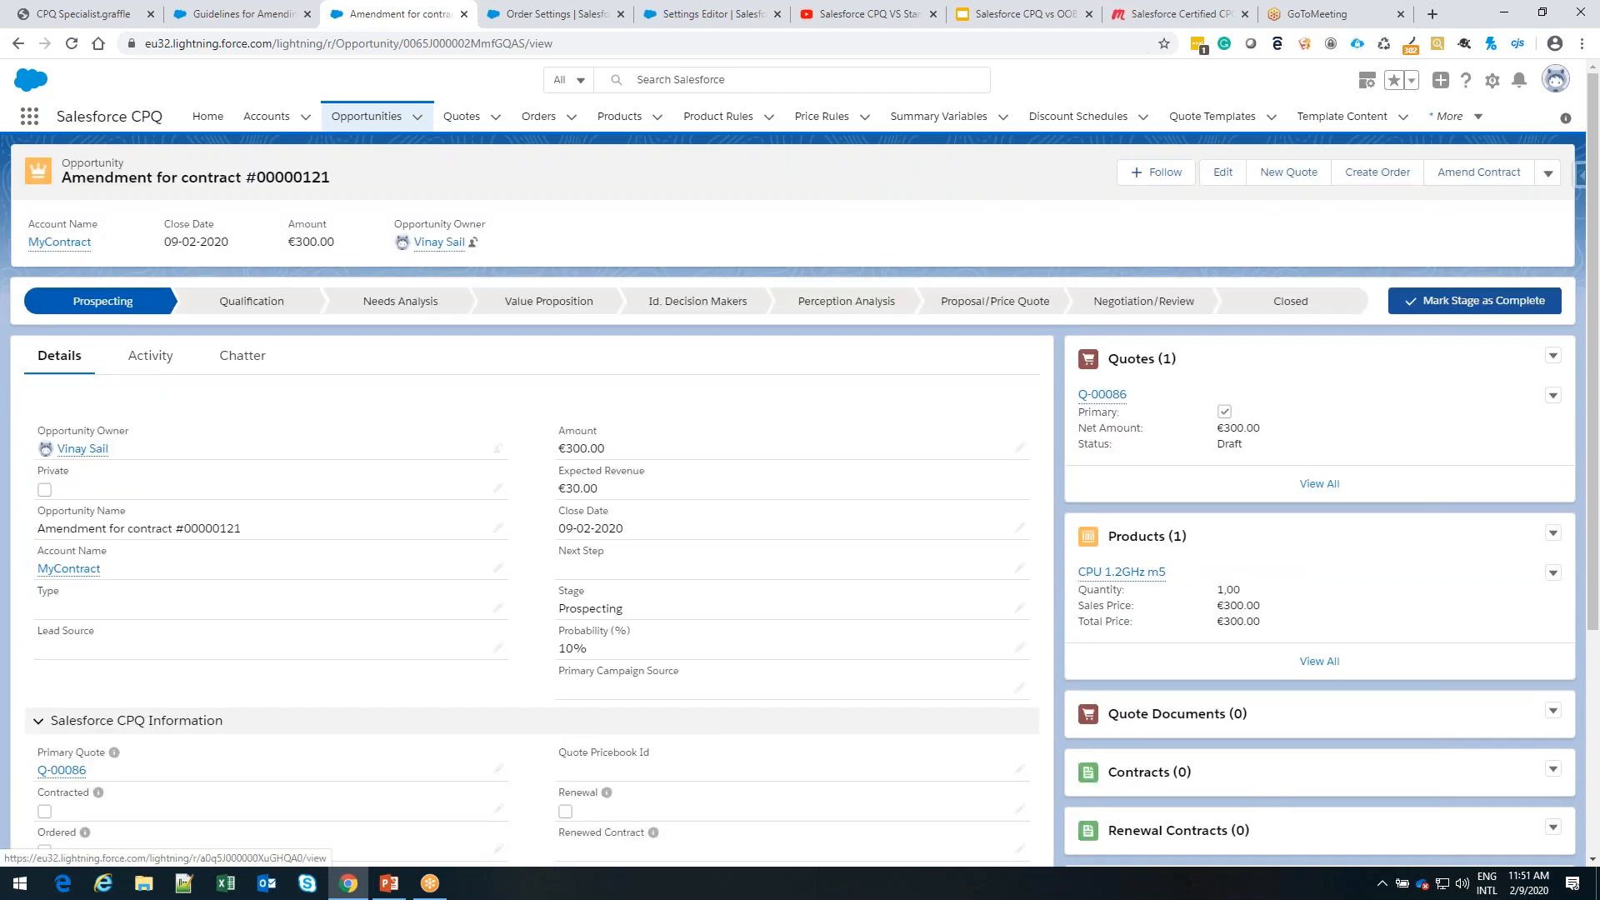
click(1102, 394)
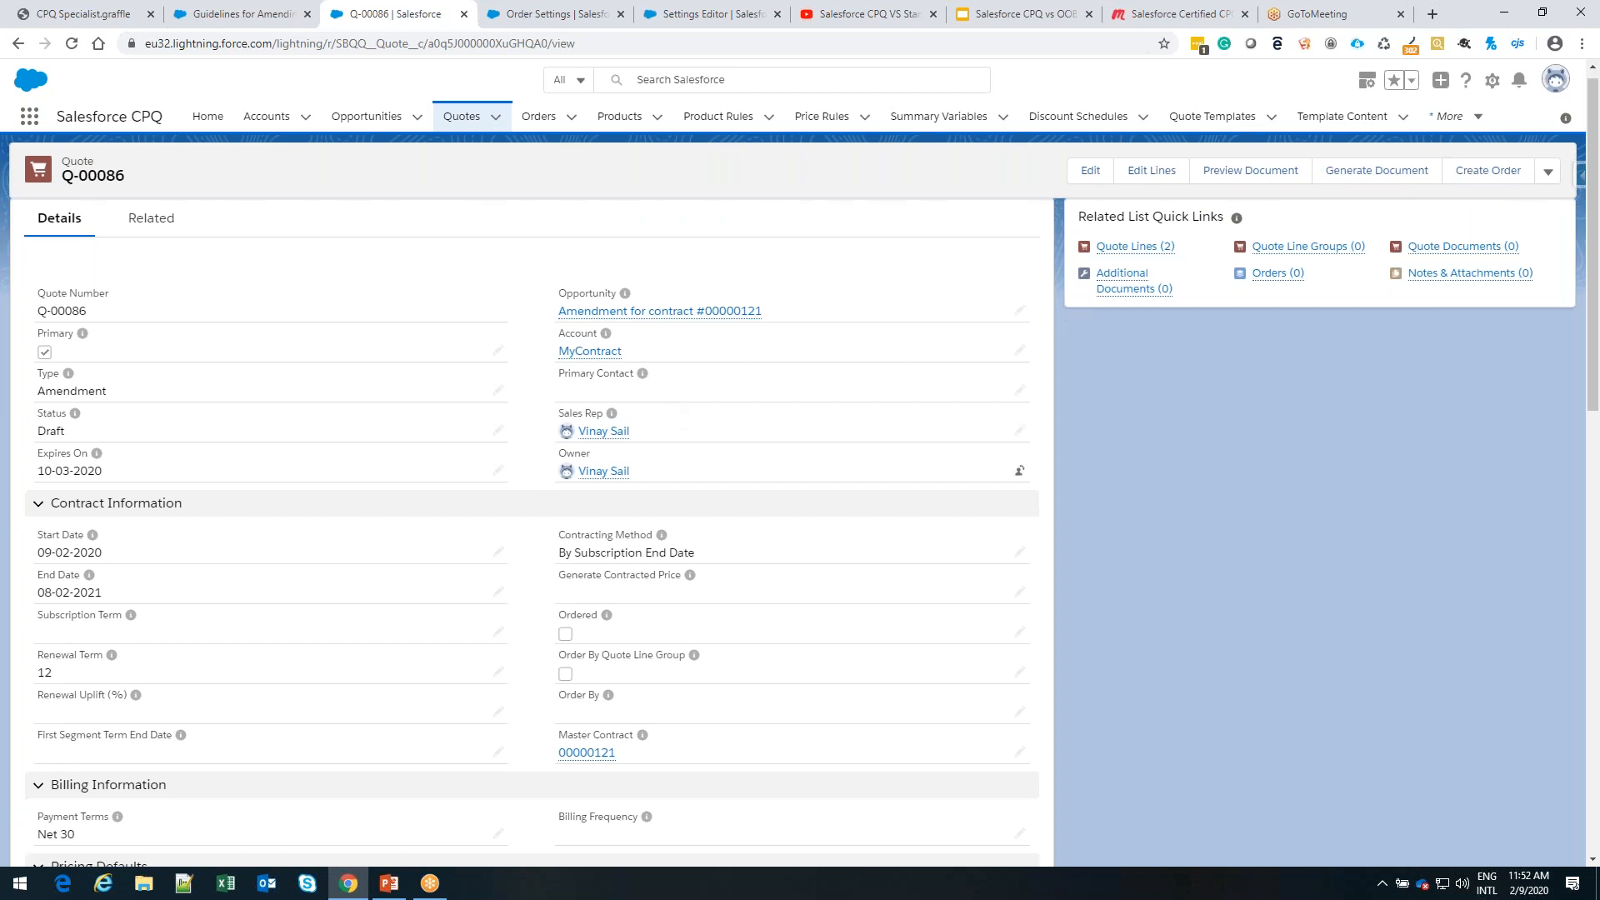
click(1138, 260)
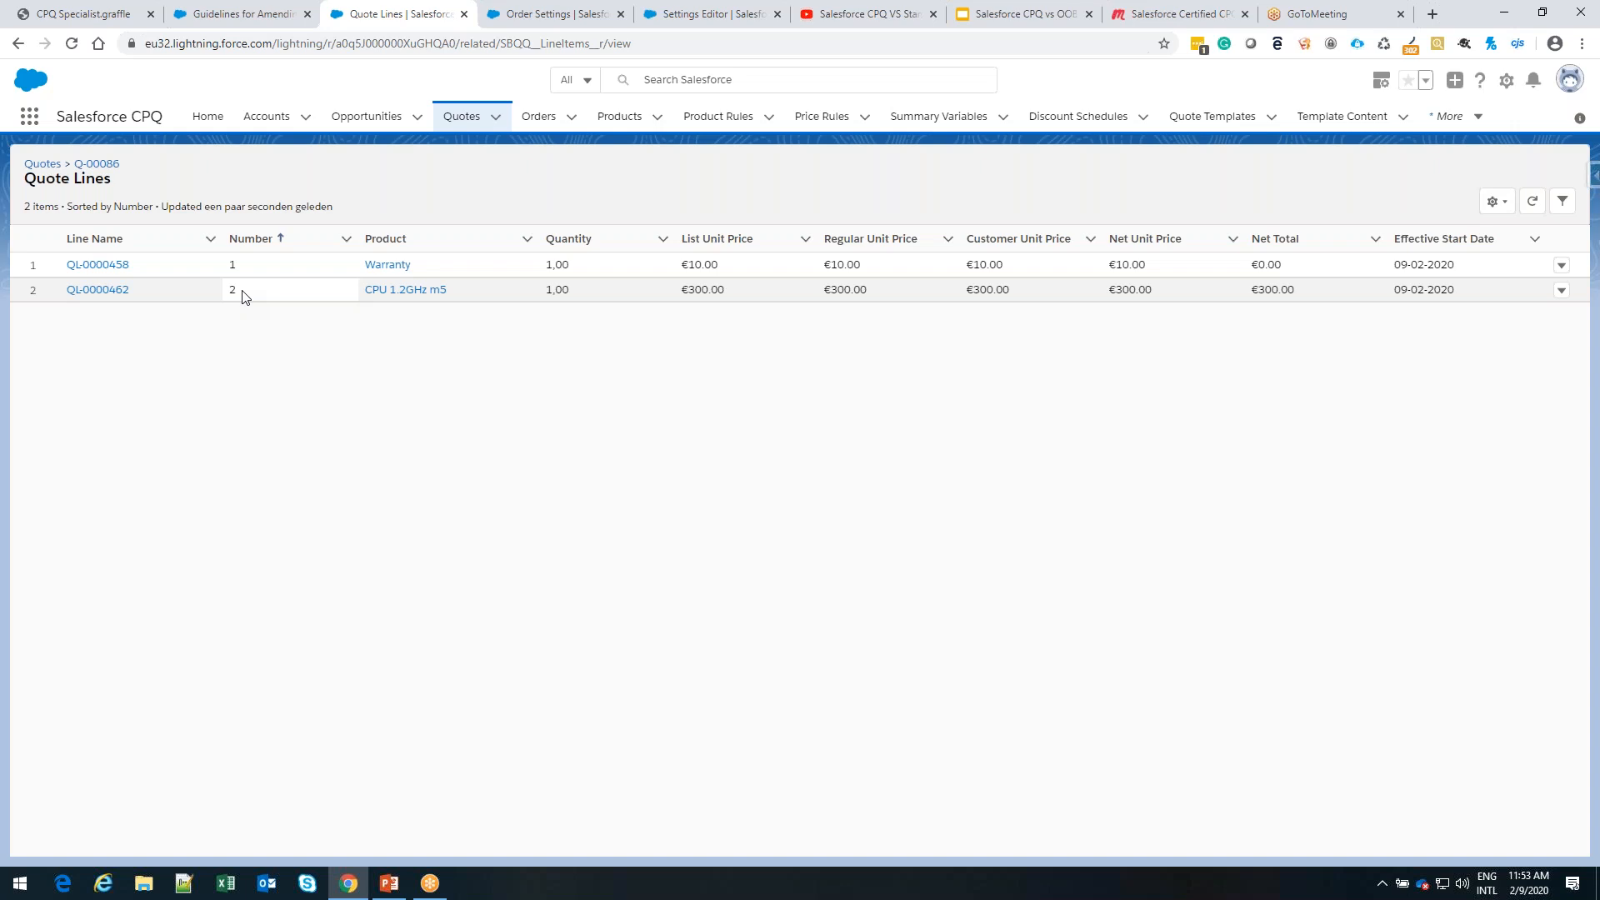
Reopen the amendment quote from the recently viewed quotes and save it marked as Ordered
click(47, 167)
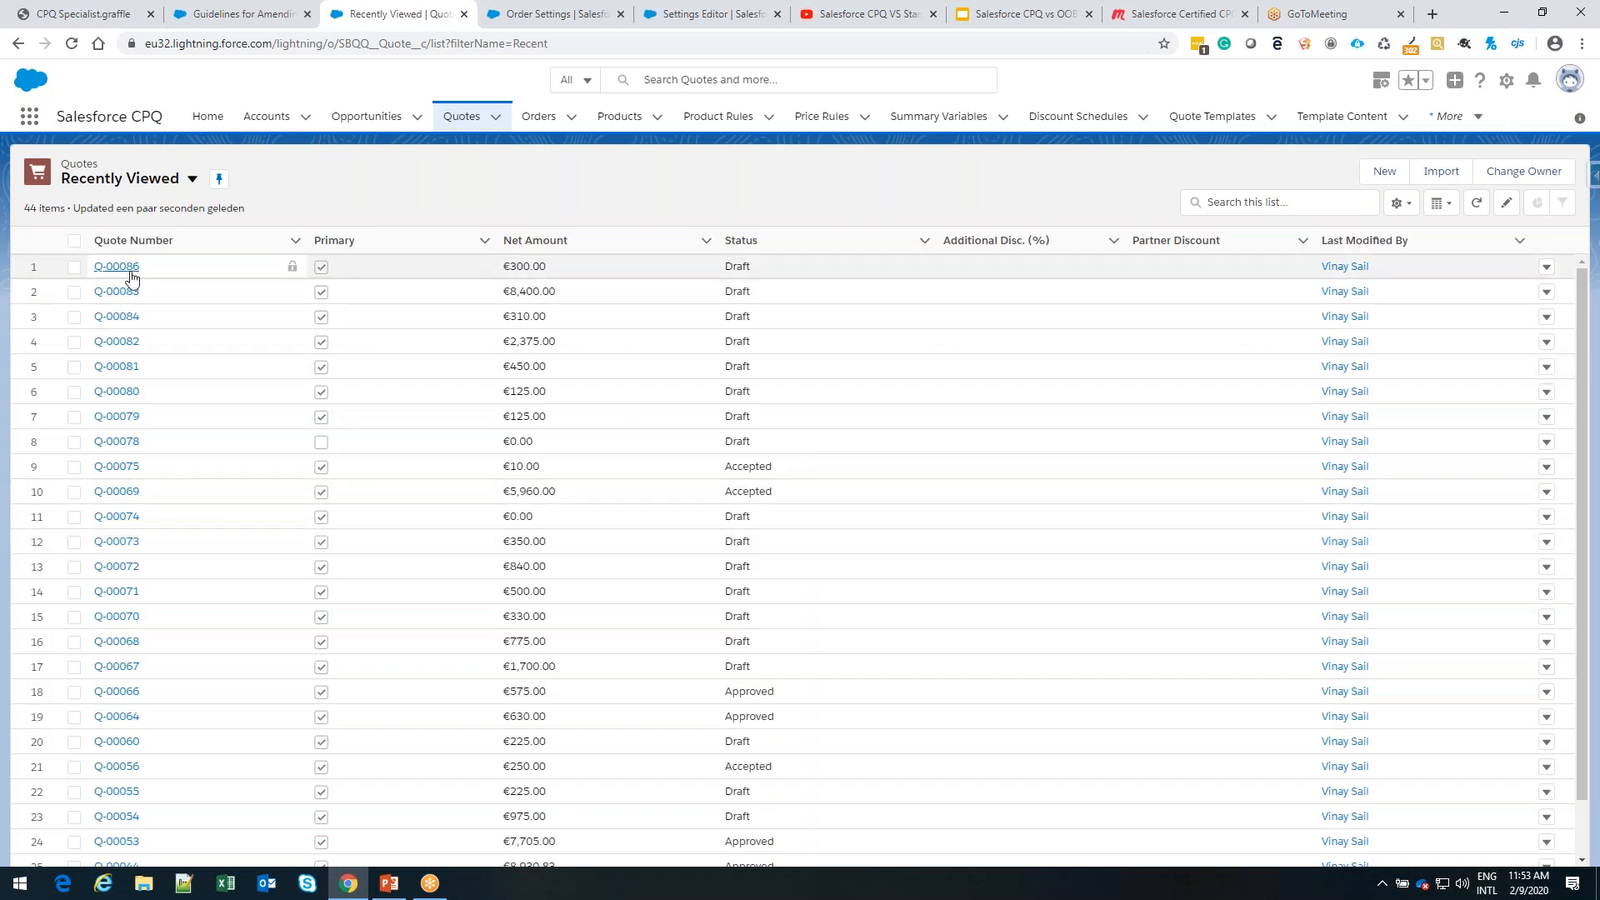
click(131, 268)
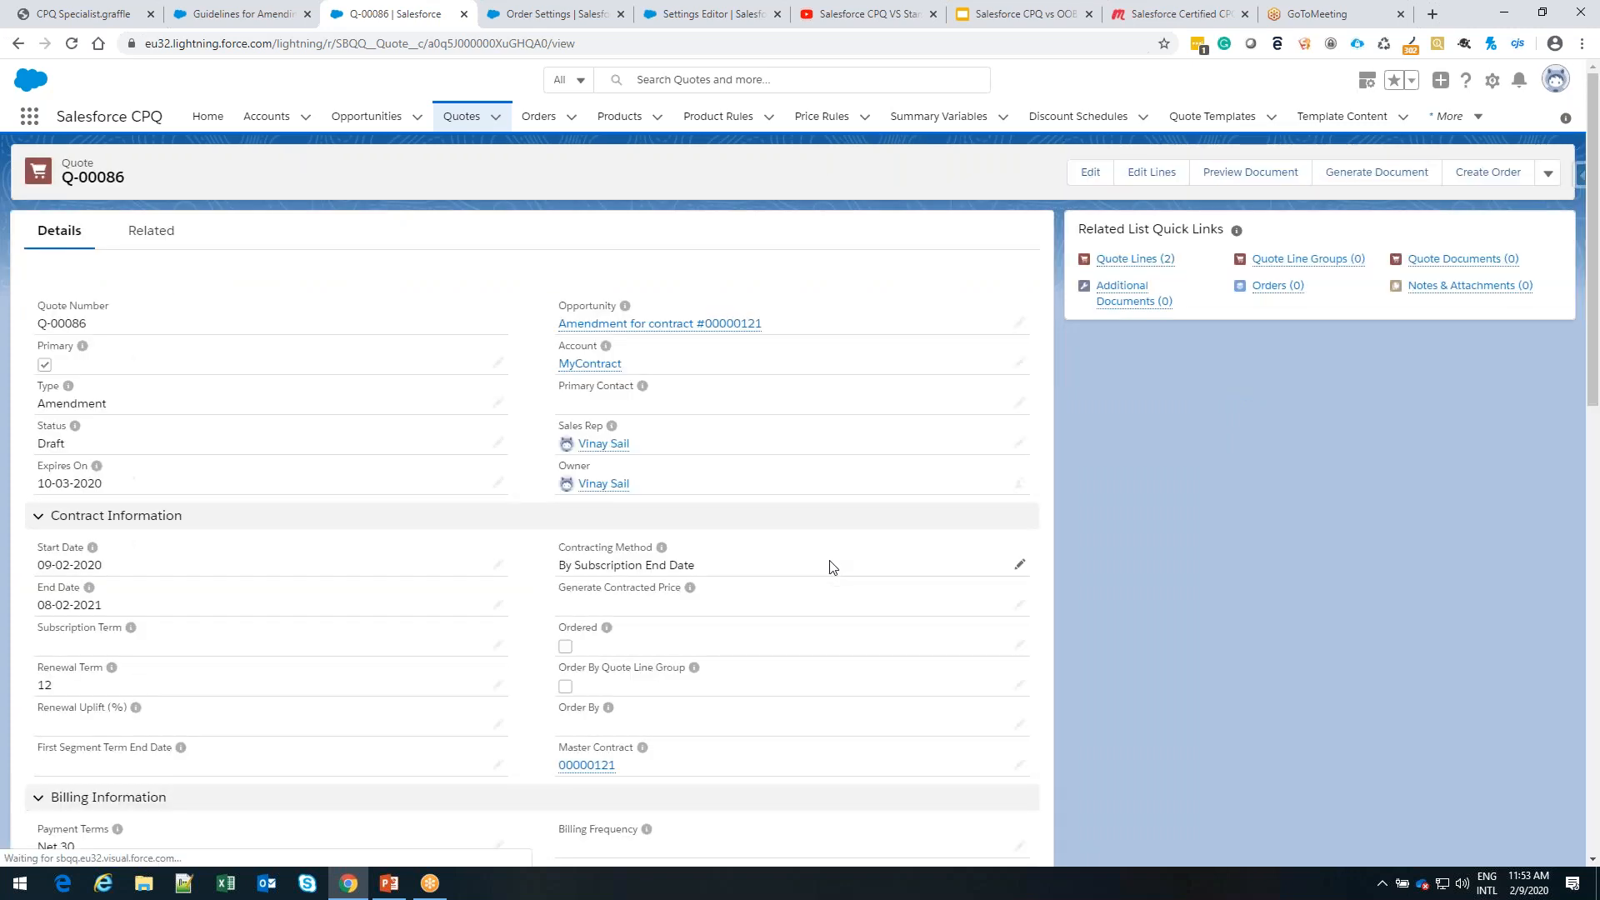
scroll(834, 566, down, 2)
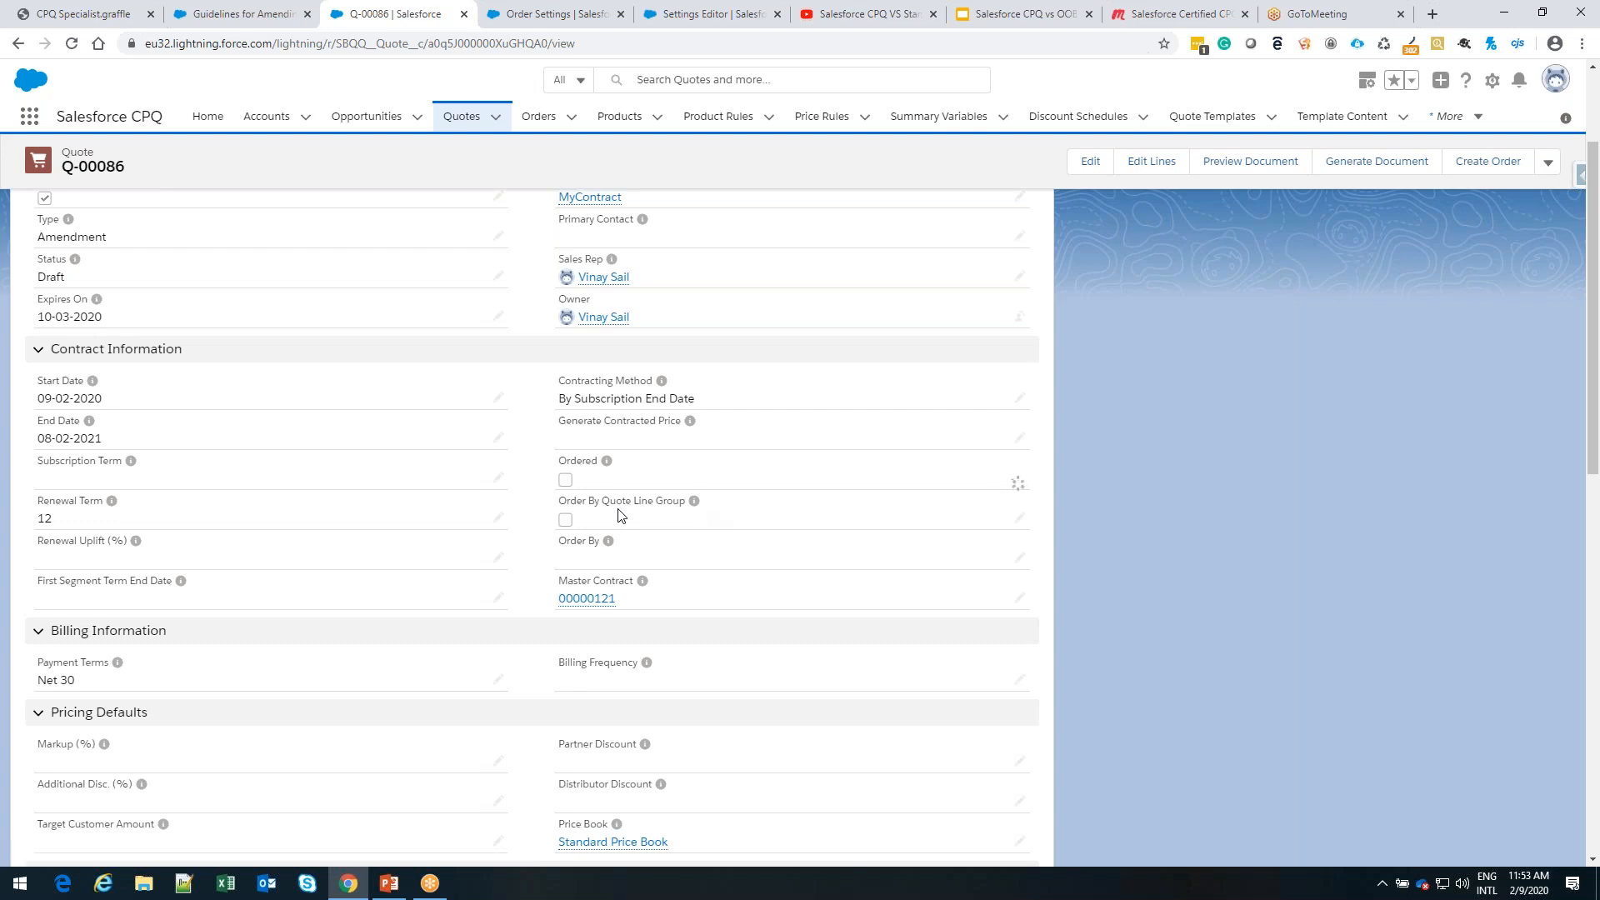
click(552, 472)
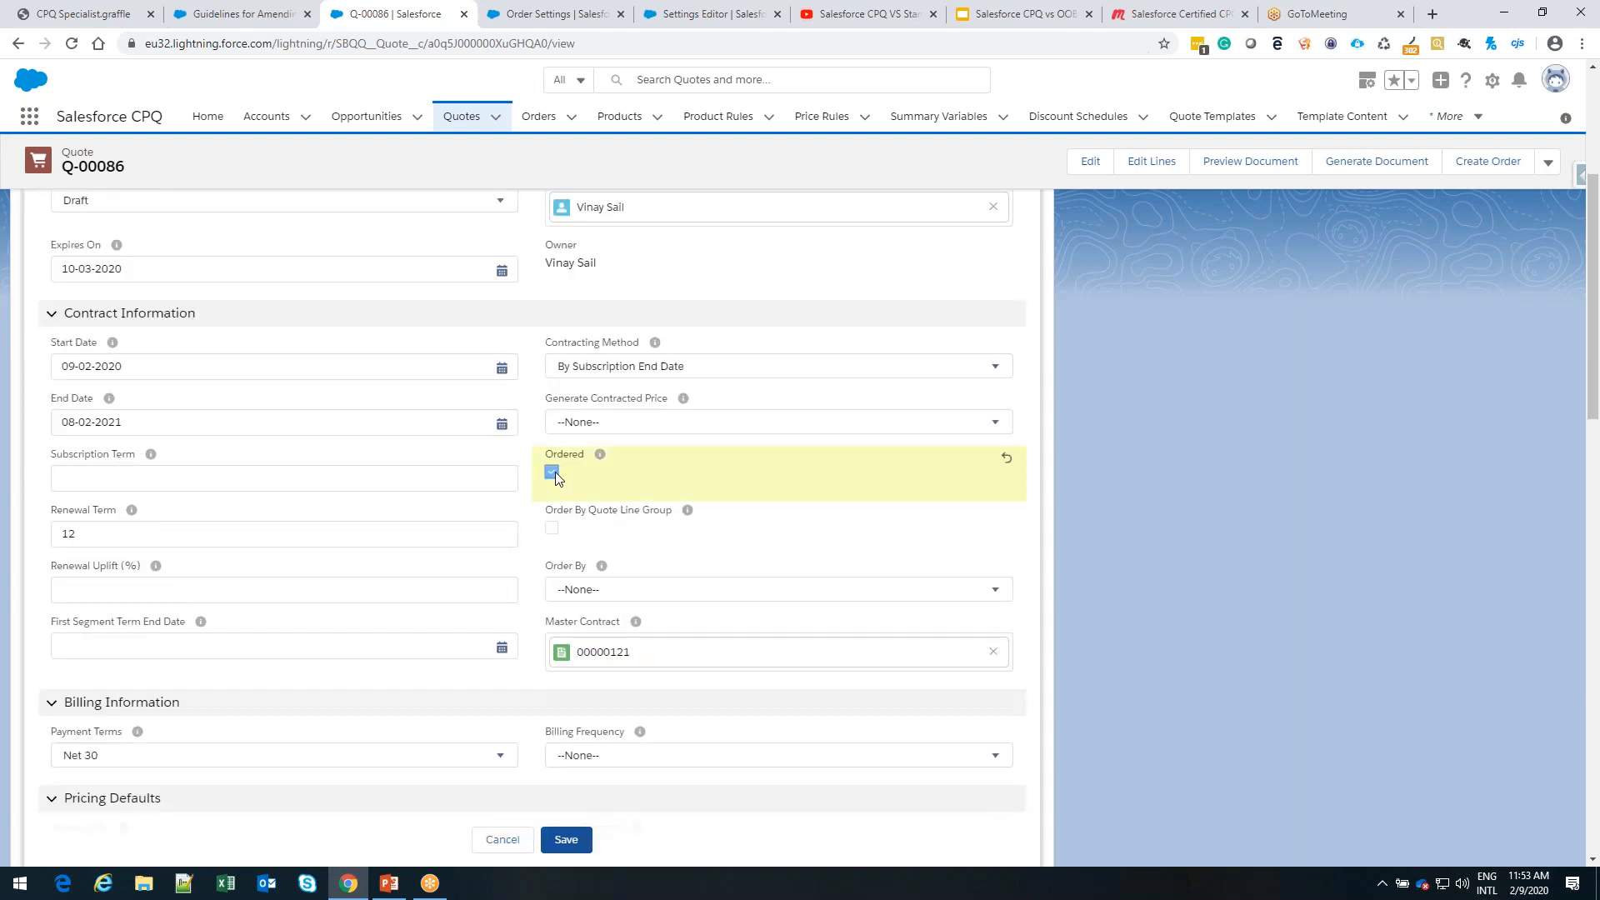
click(567, 840)
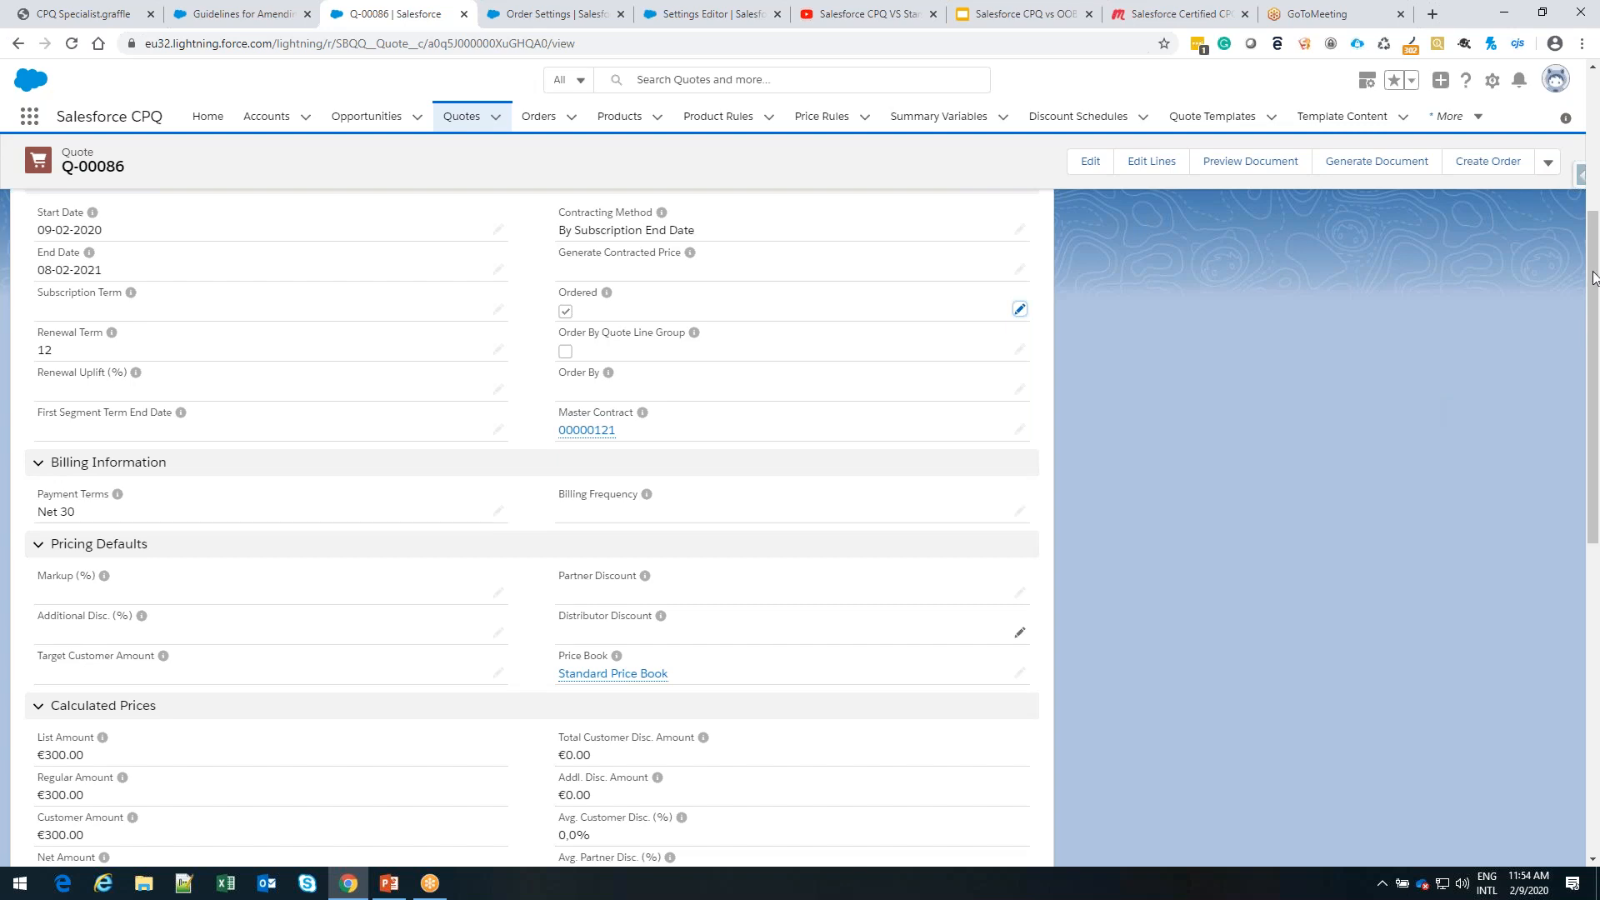
scroll(1398, 384, up, 5)
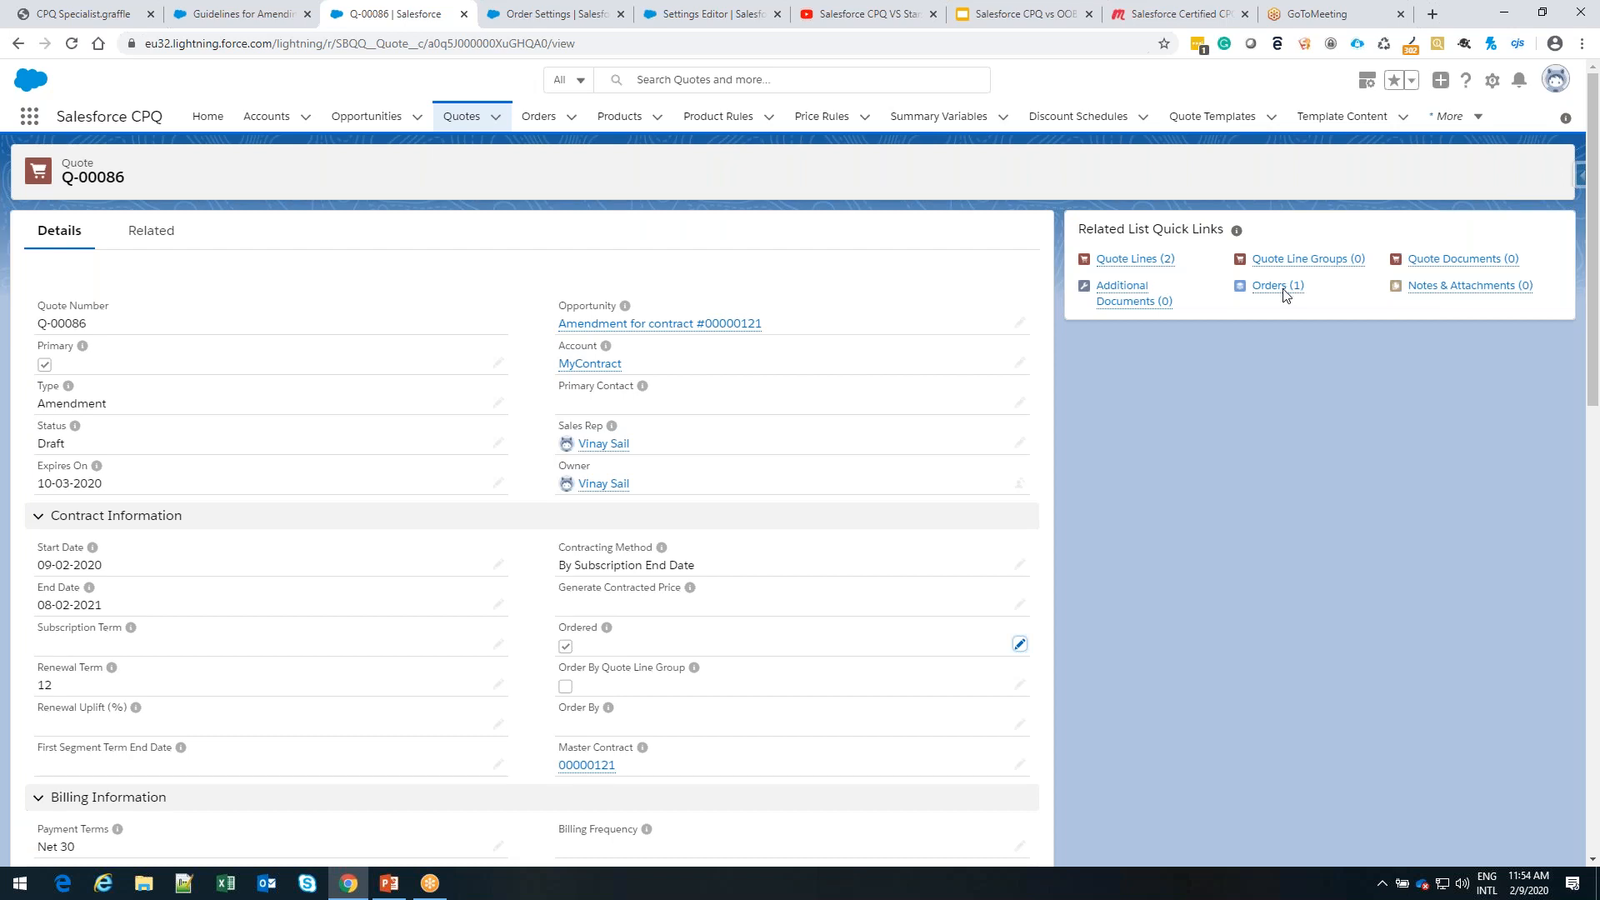
Review the details of the order related to the amendment quote and open its MyContract account
click(1295, 291)
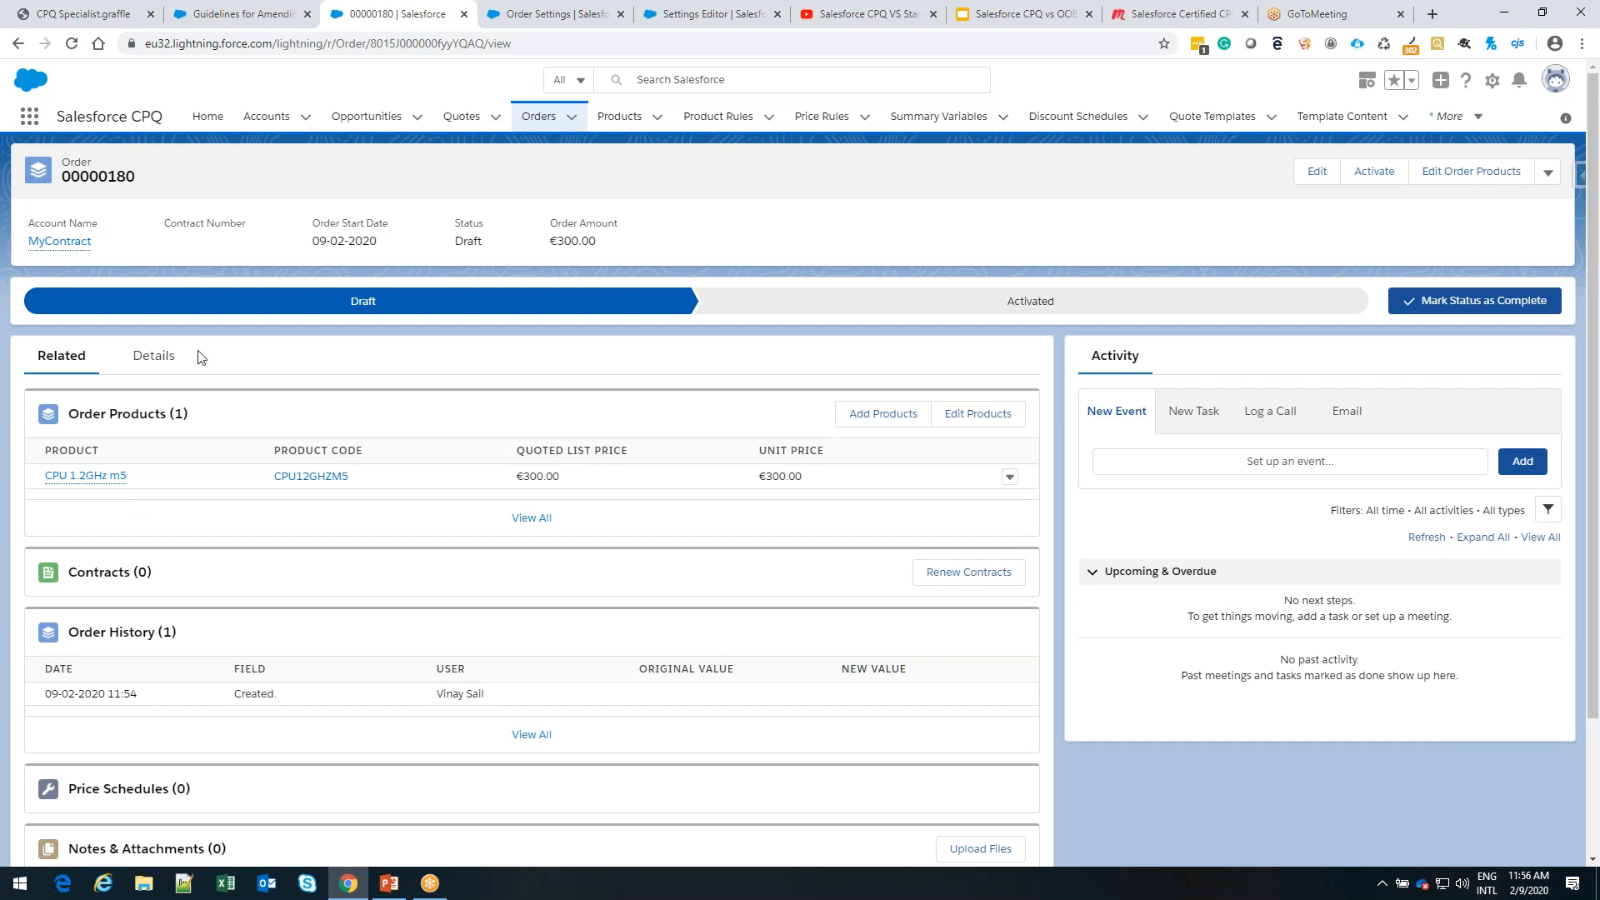
click(171, 358)
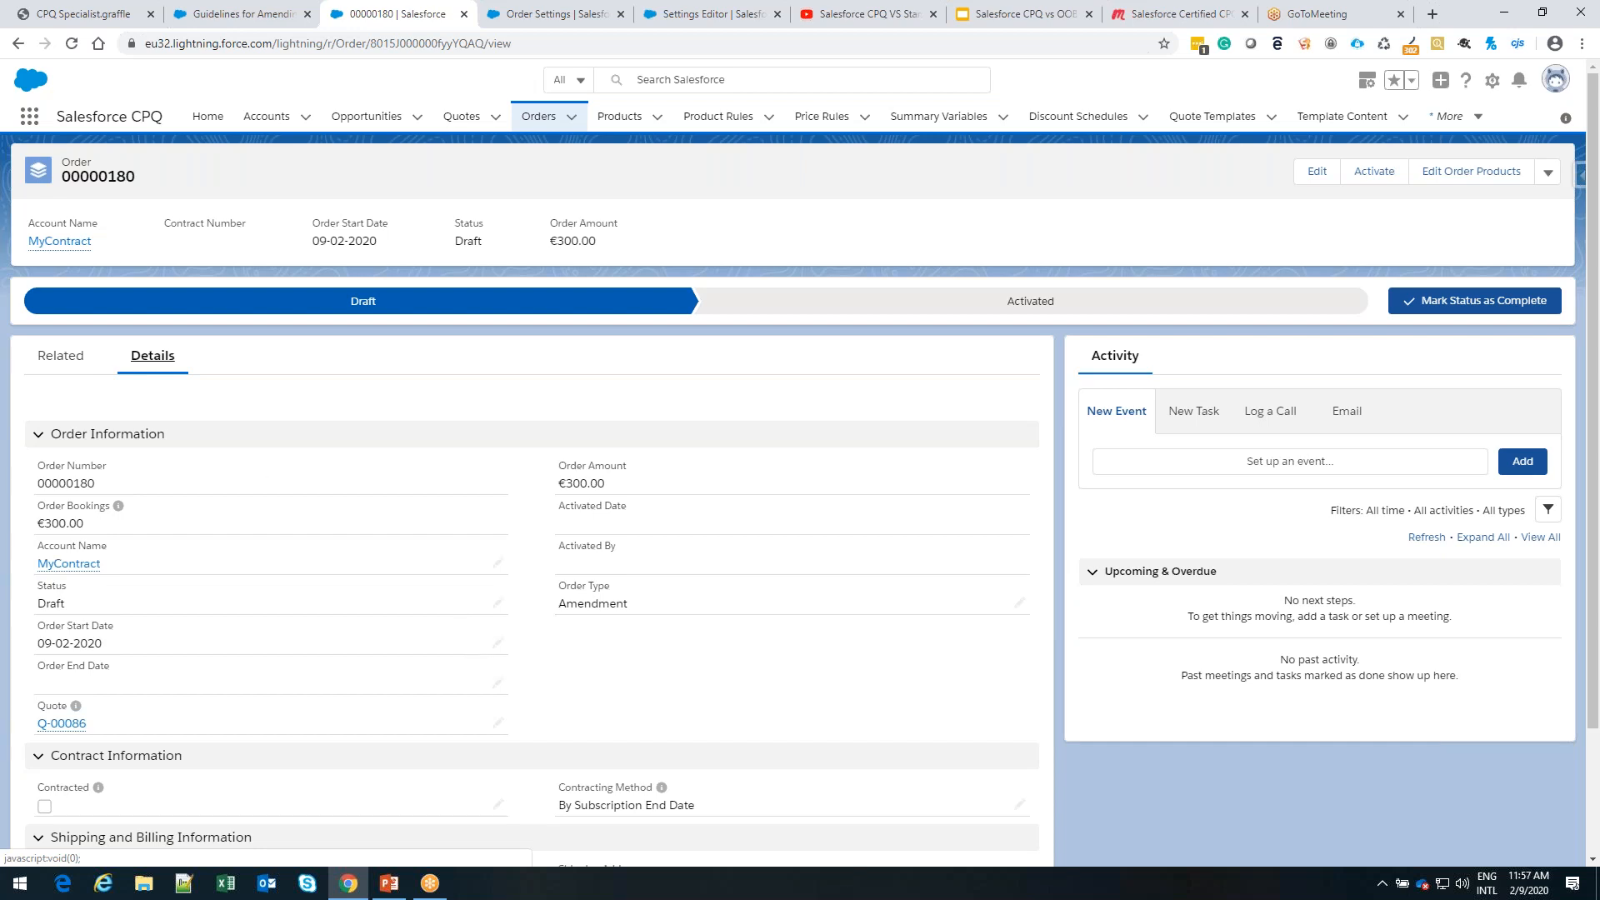
click(77, 565)
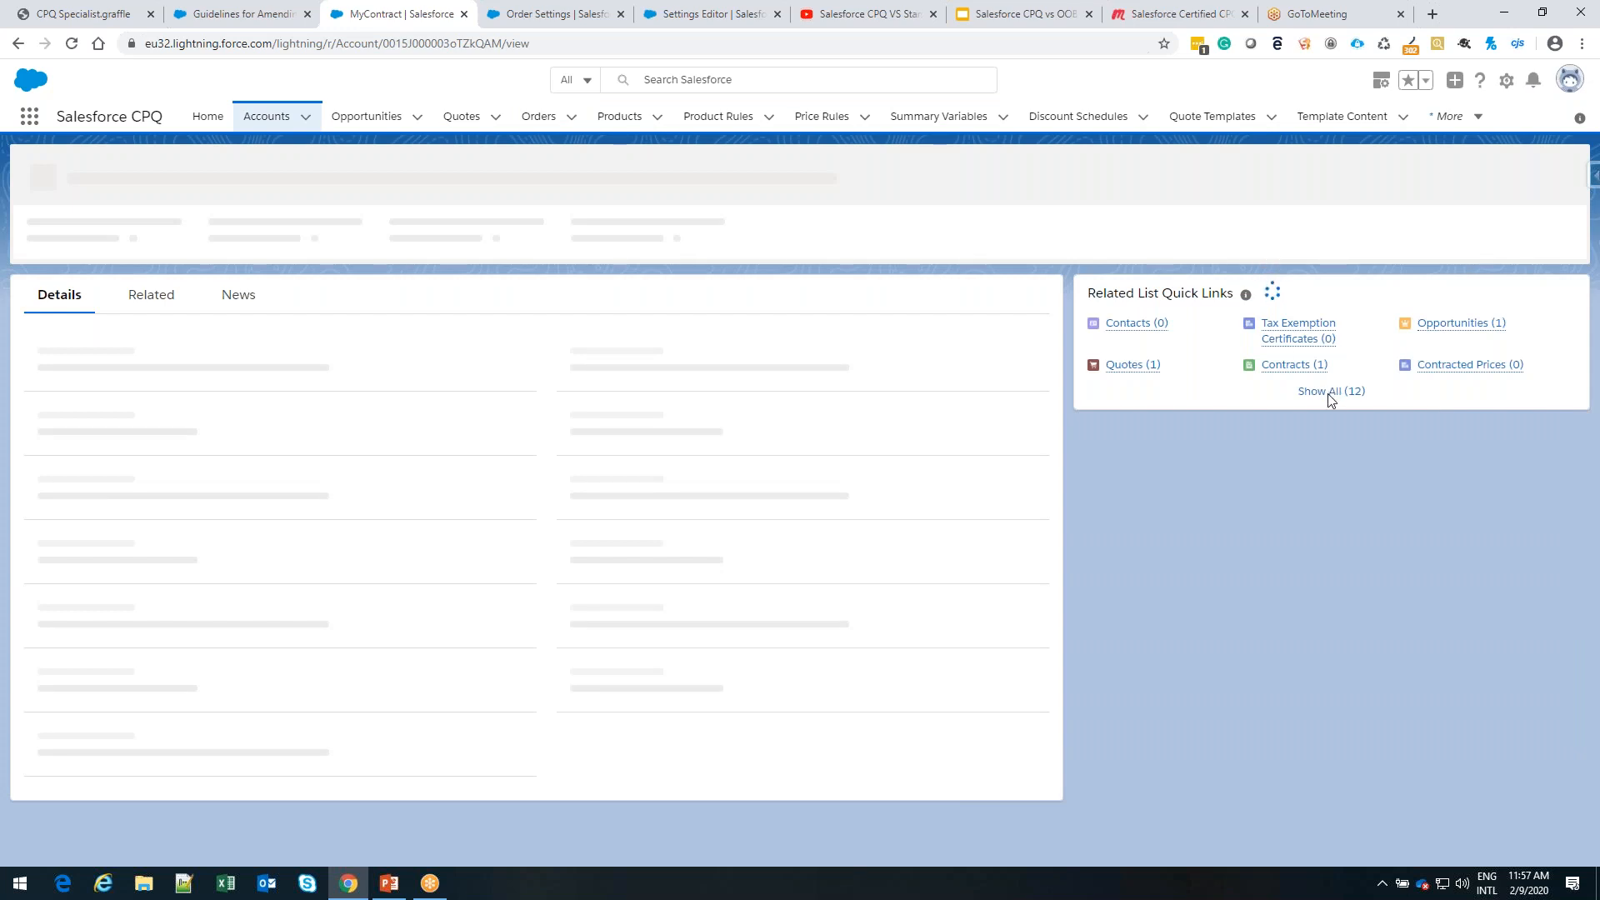
Start an asset amendment for CPU 1.2GHz m5 from the MyContract account, using the Standard Price Book
click(1396, 171)
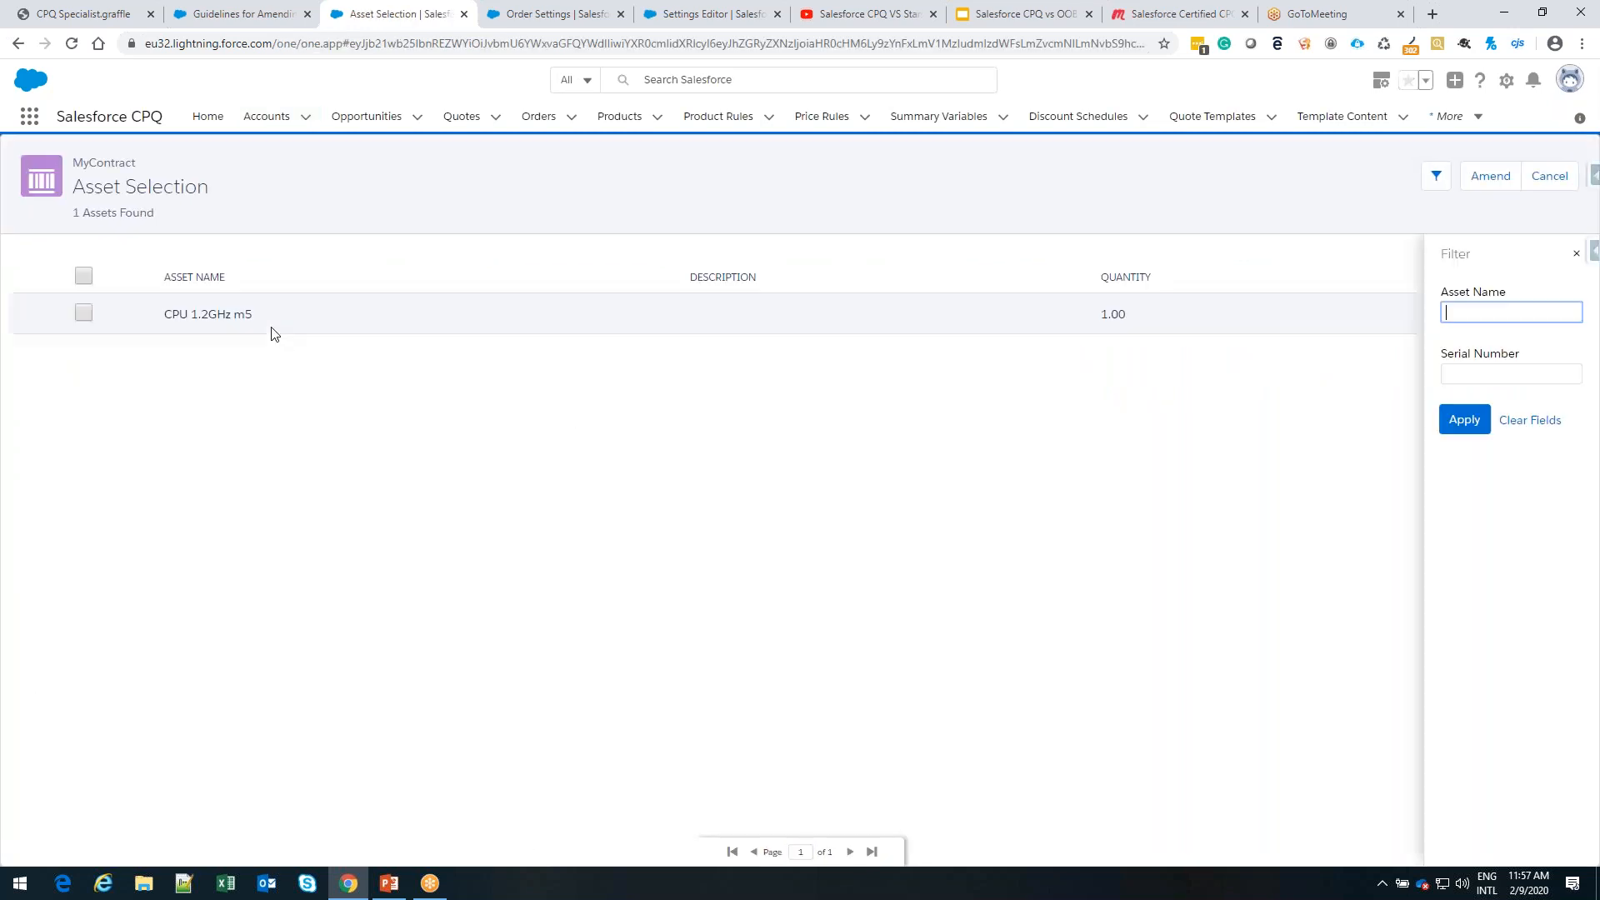
click(83, 317)
click(1481, 183)
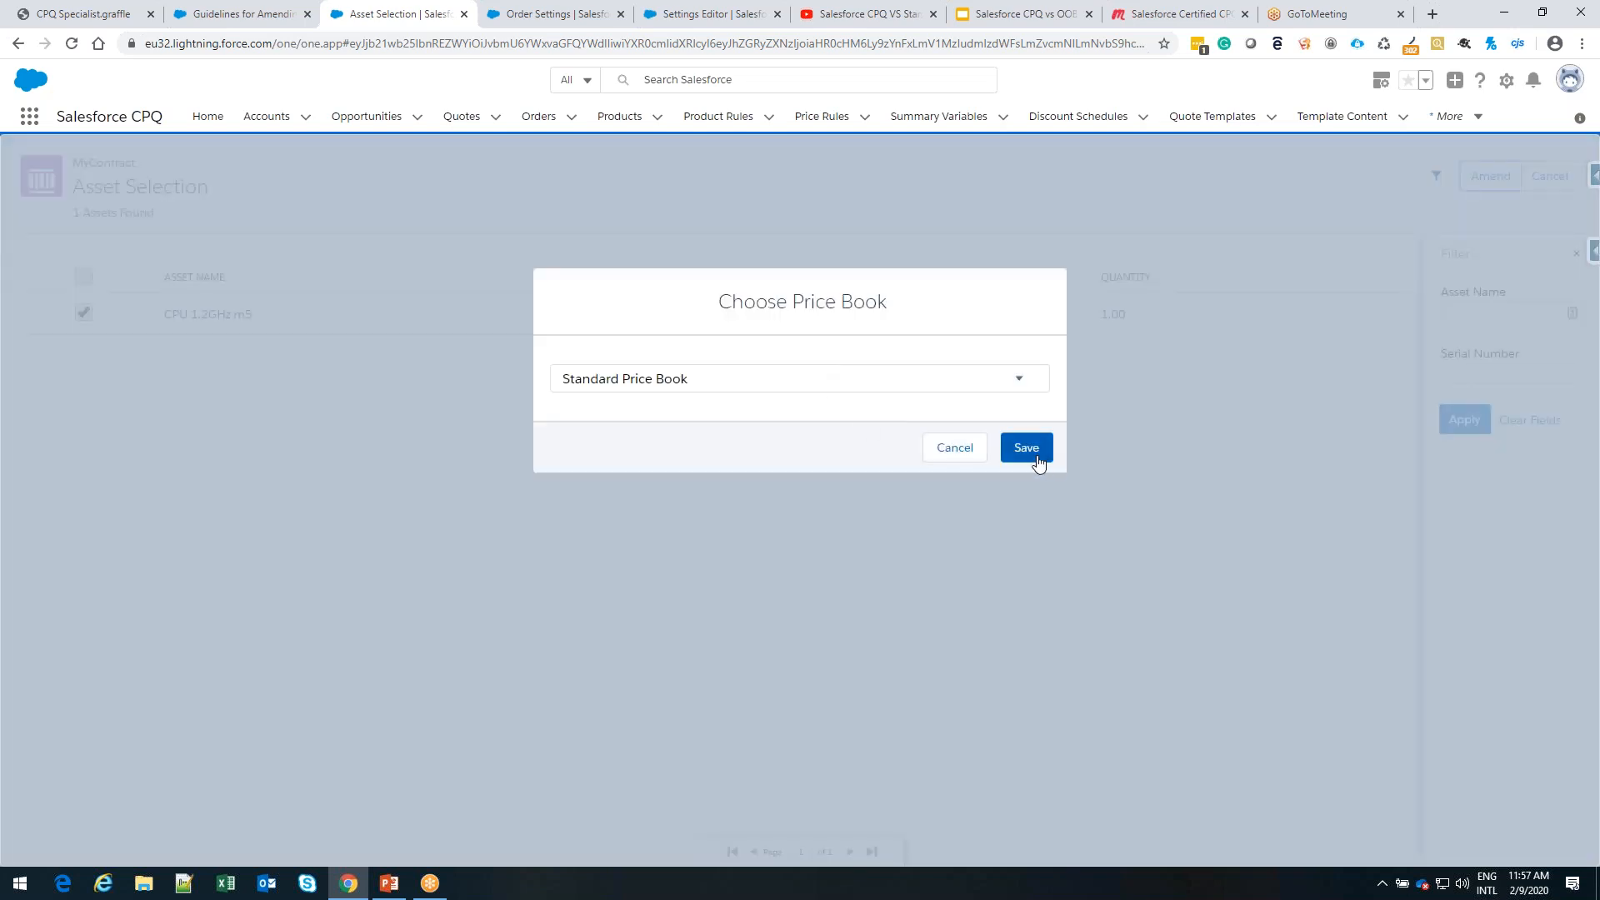
click(1027, 447)
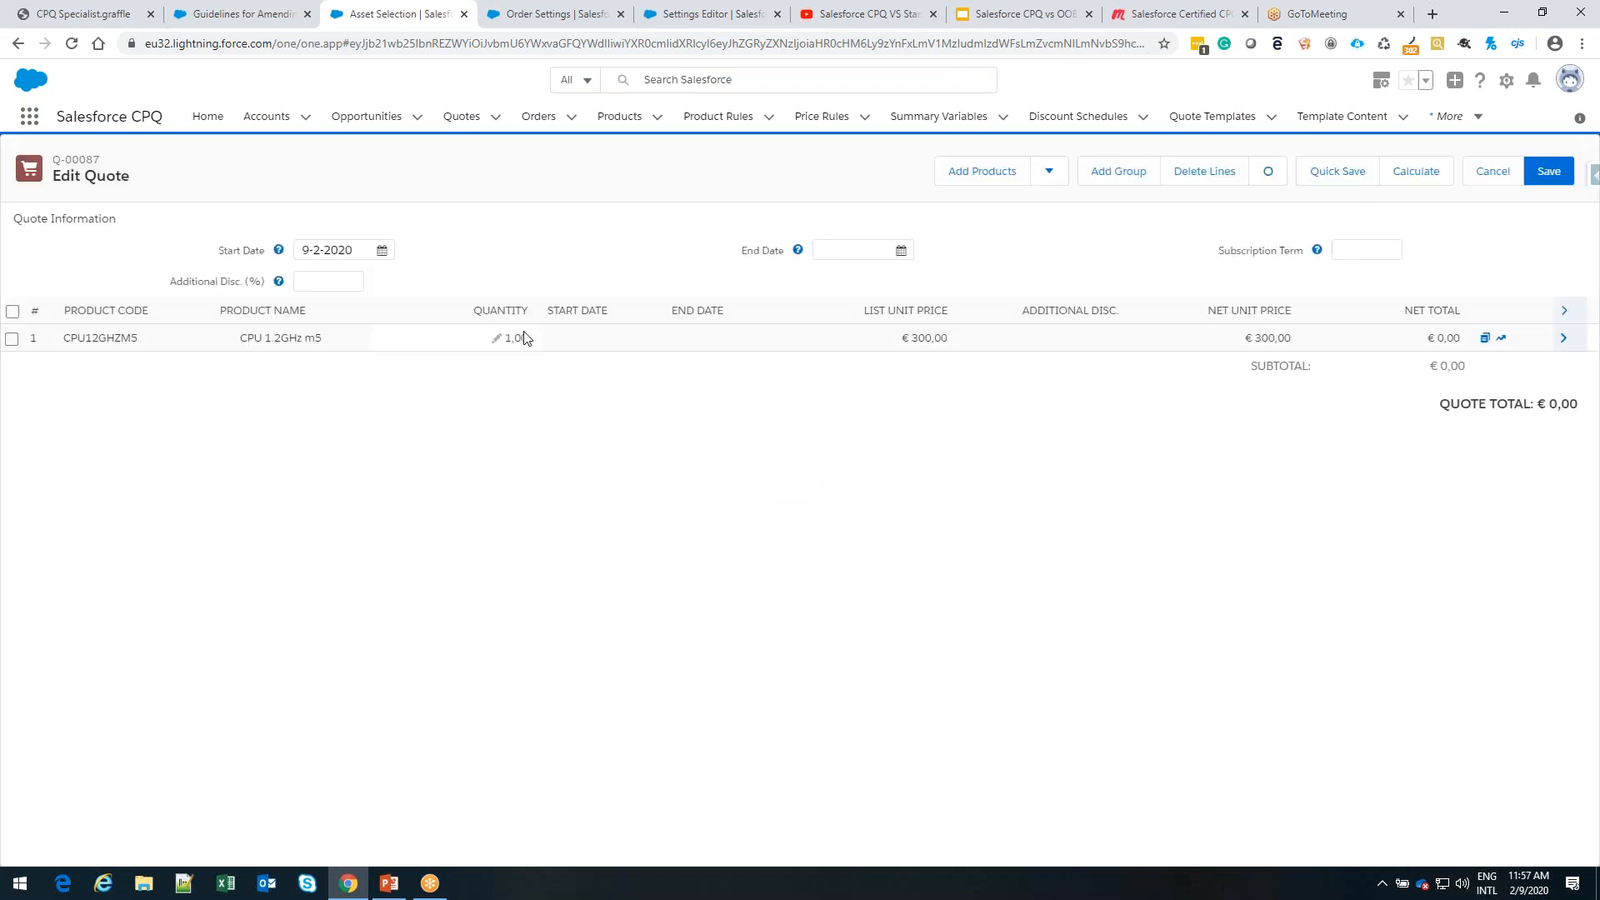
Set the CPU 1.2GHz m5 quantity to 5 on the asset amendment quote, recalculate the quote and save it
click(515, 338)
text(5)
click(526, 440)
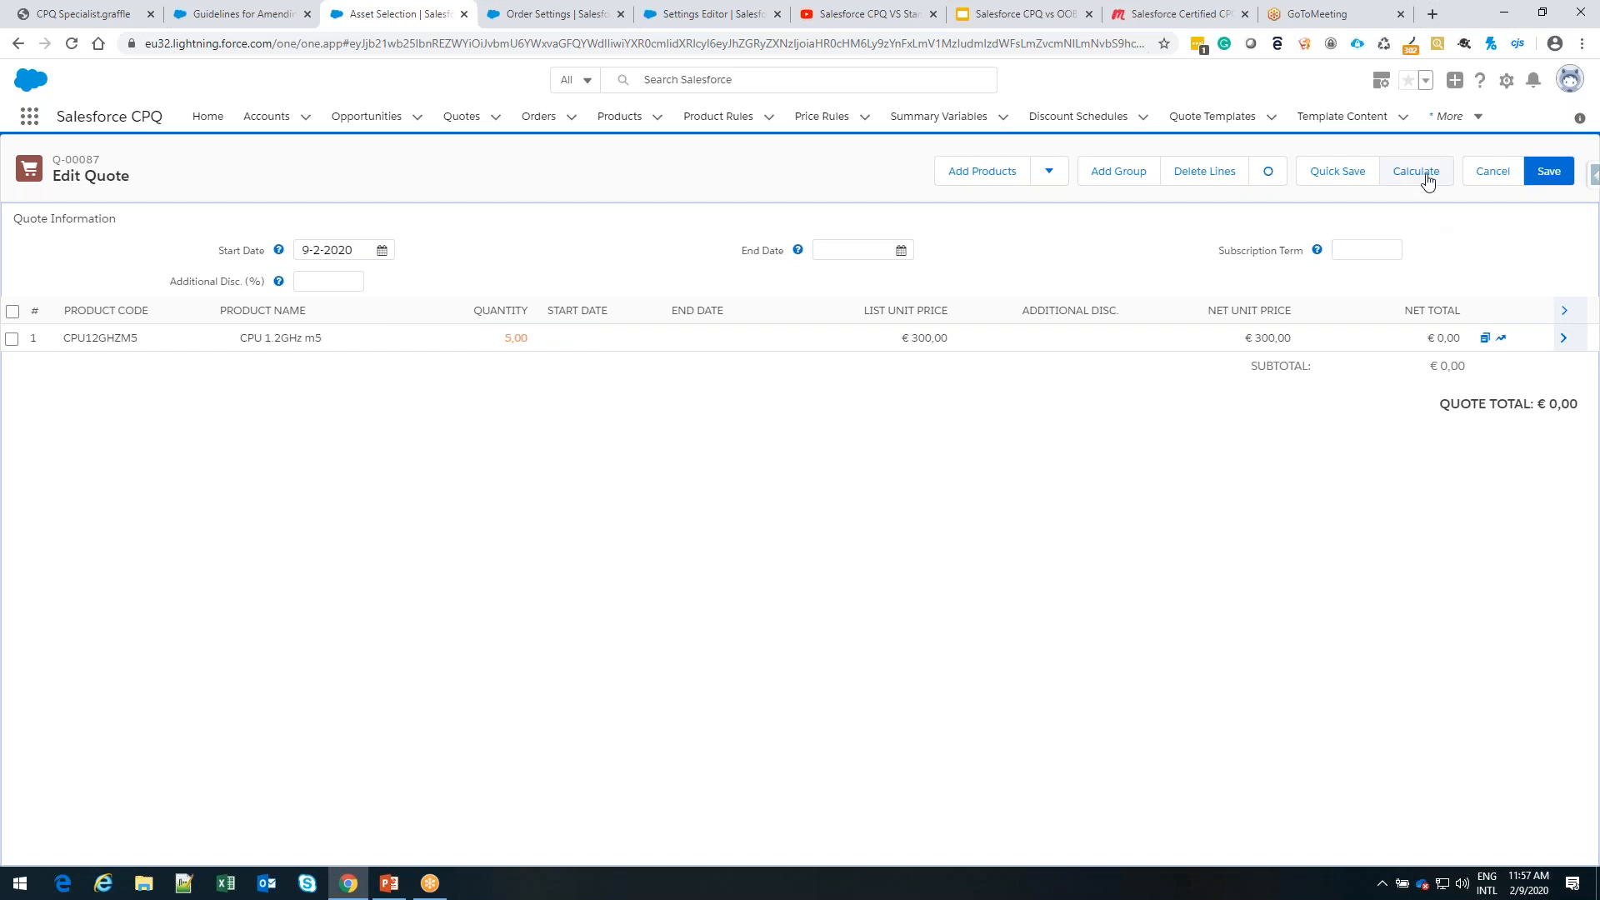
click(1424, 173)
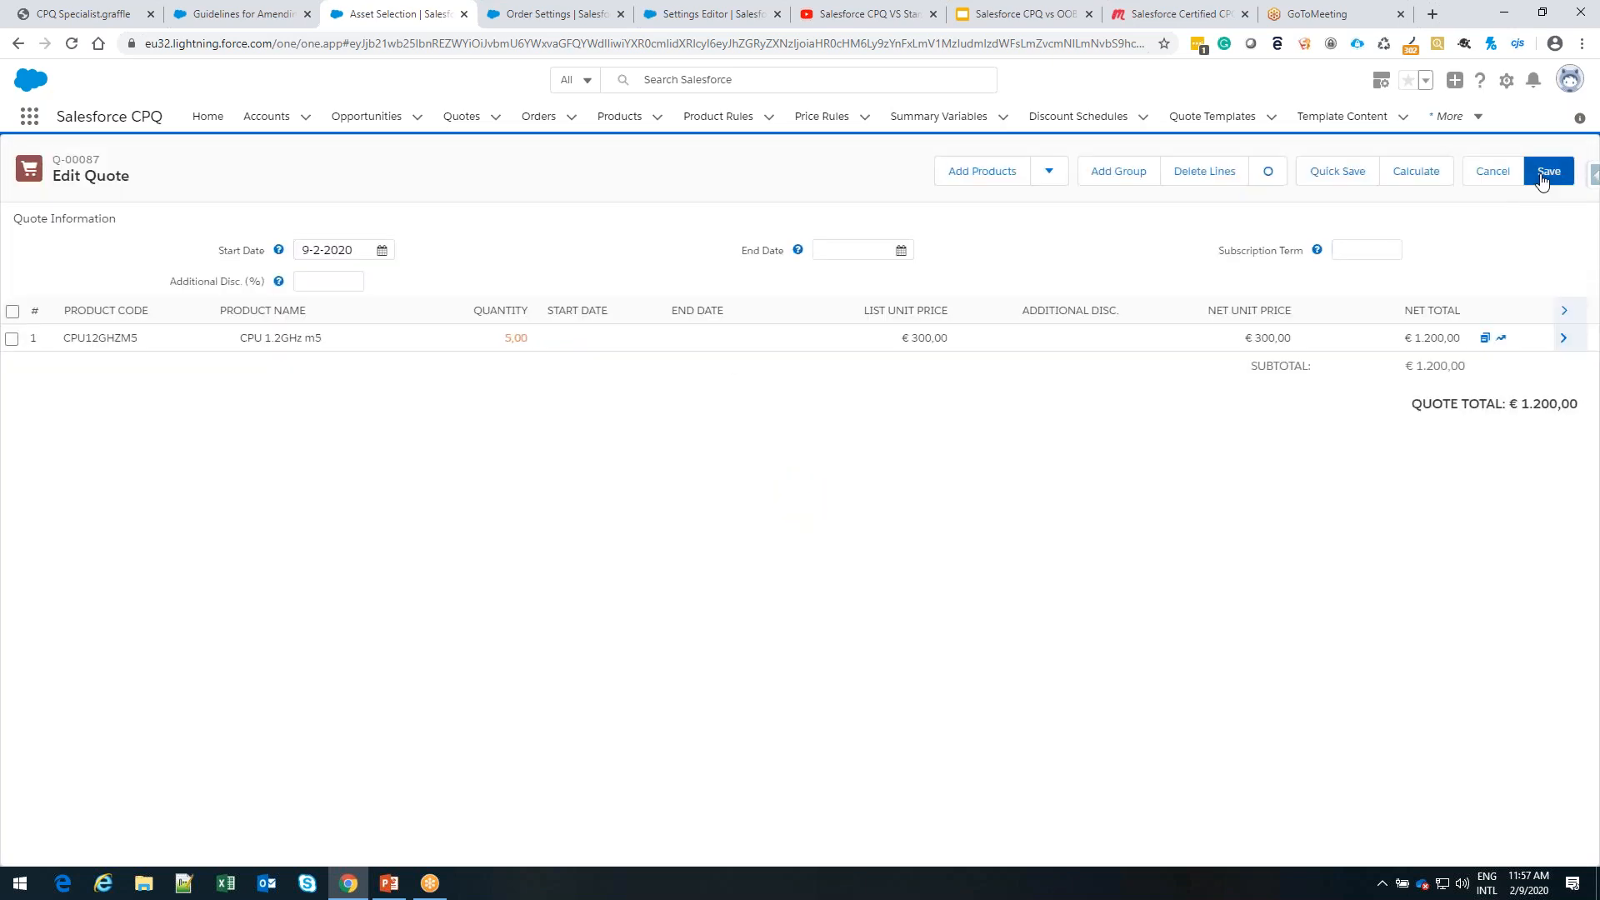
click(1547, 173)
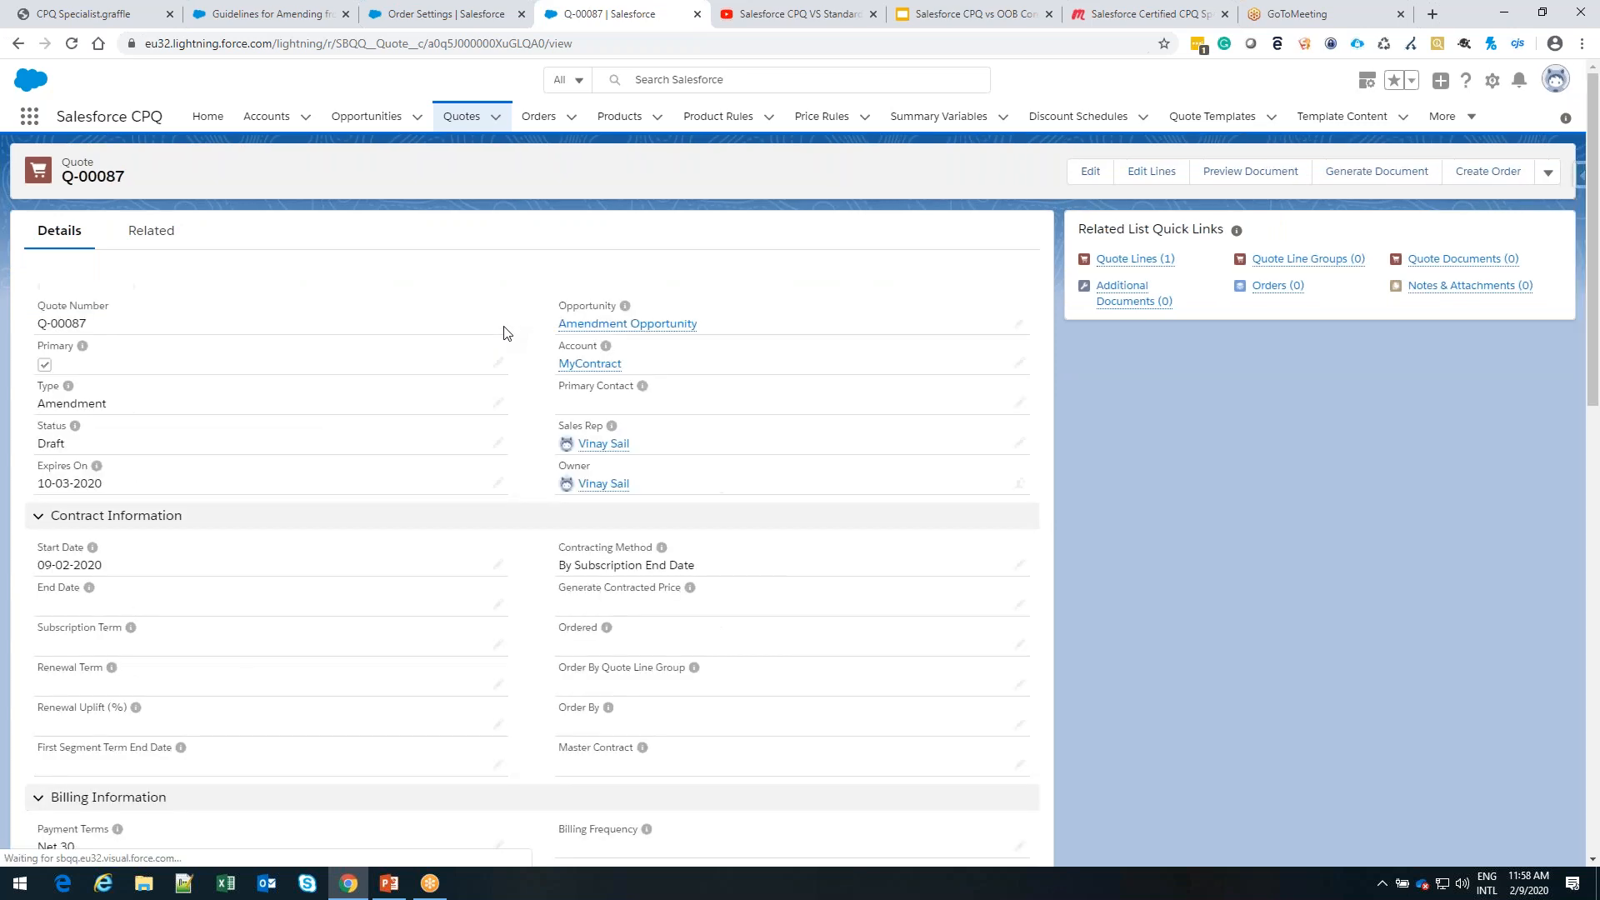
Open the new quote's amendment opportunity and review its amount, primary quote and product quantity and price
mouse_move(633, 324)
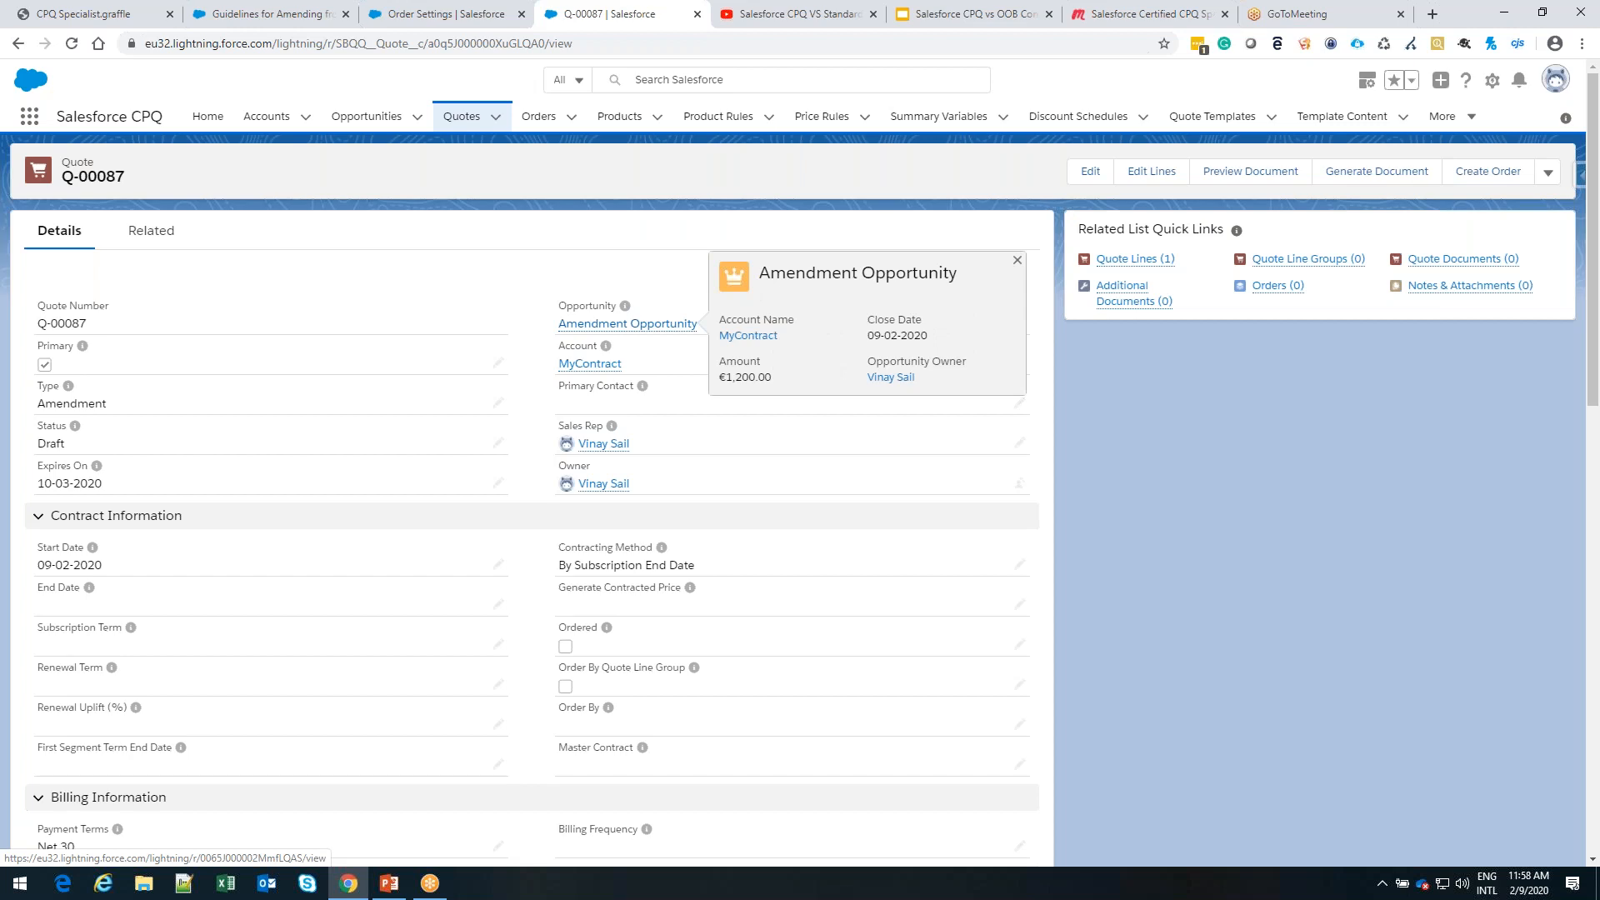
click(634, 324)
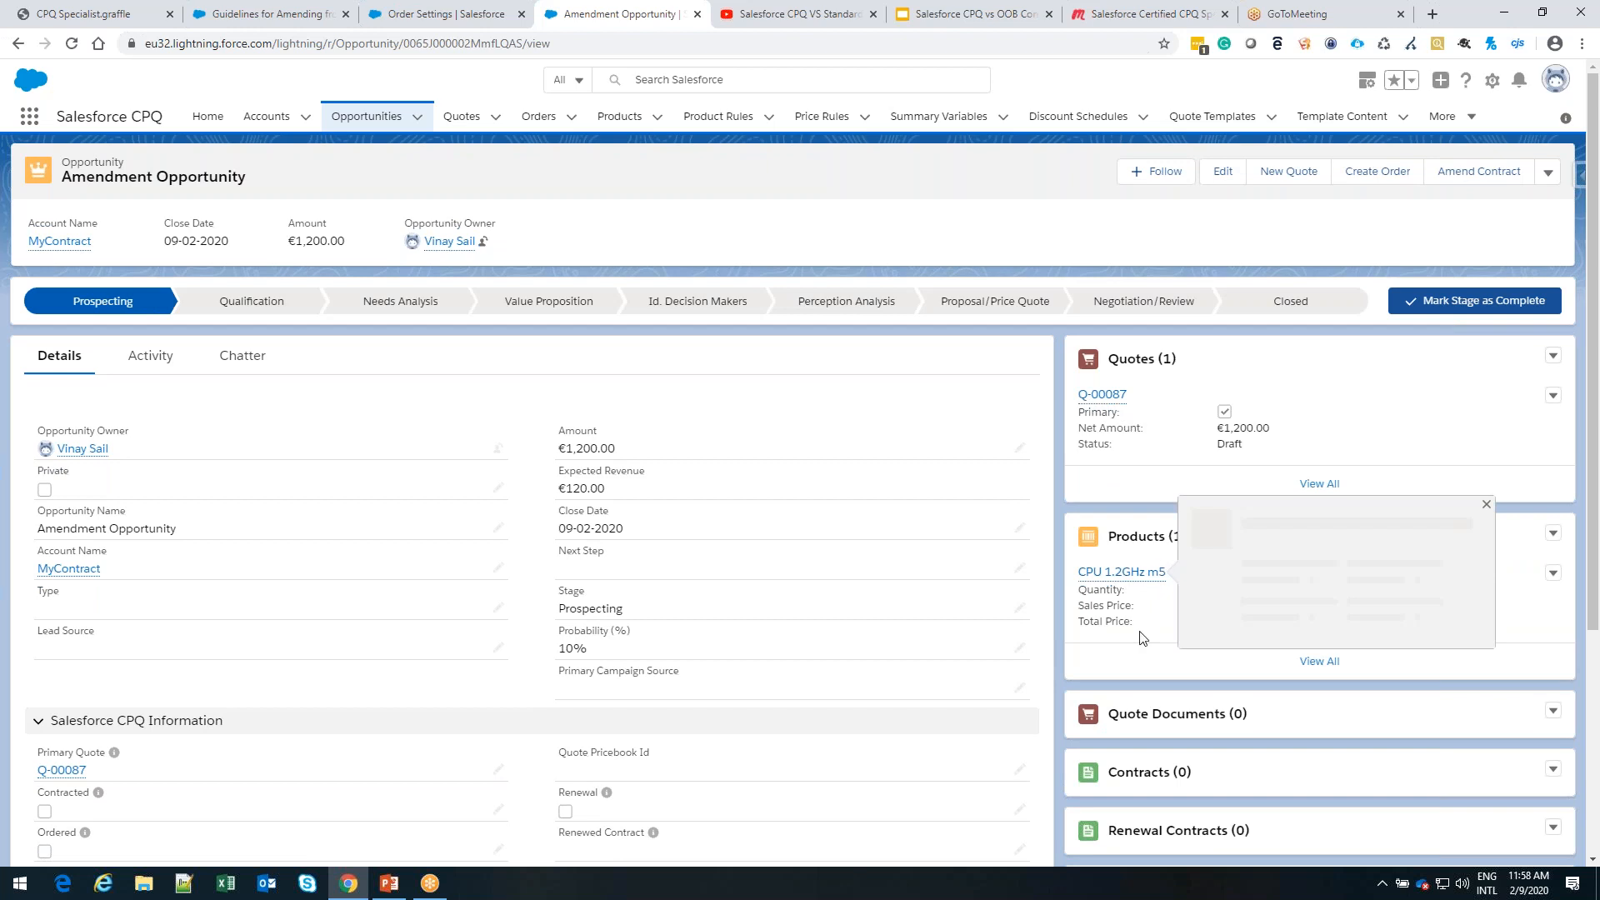
scroll(1325, 485, down, 2)
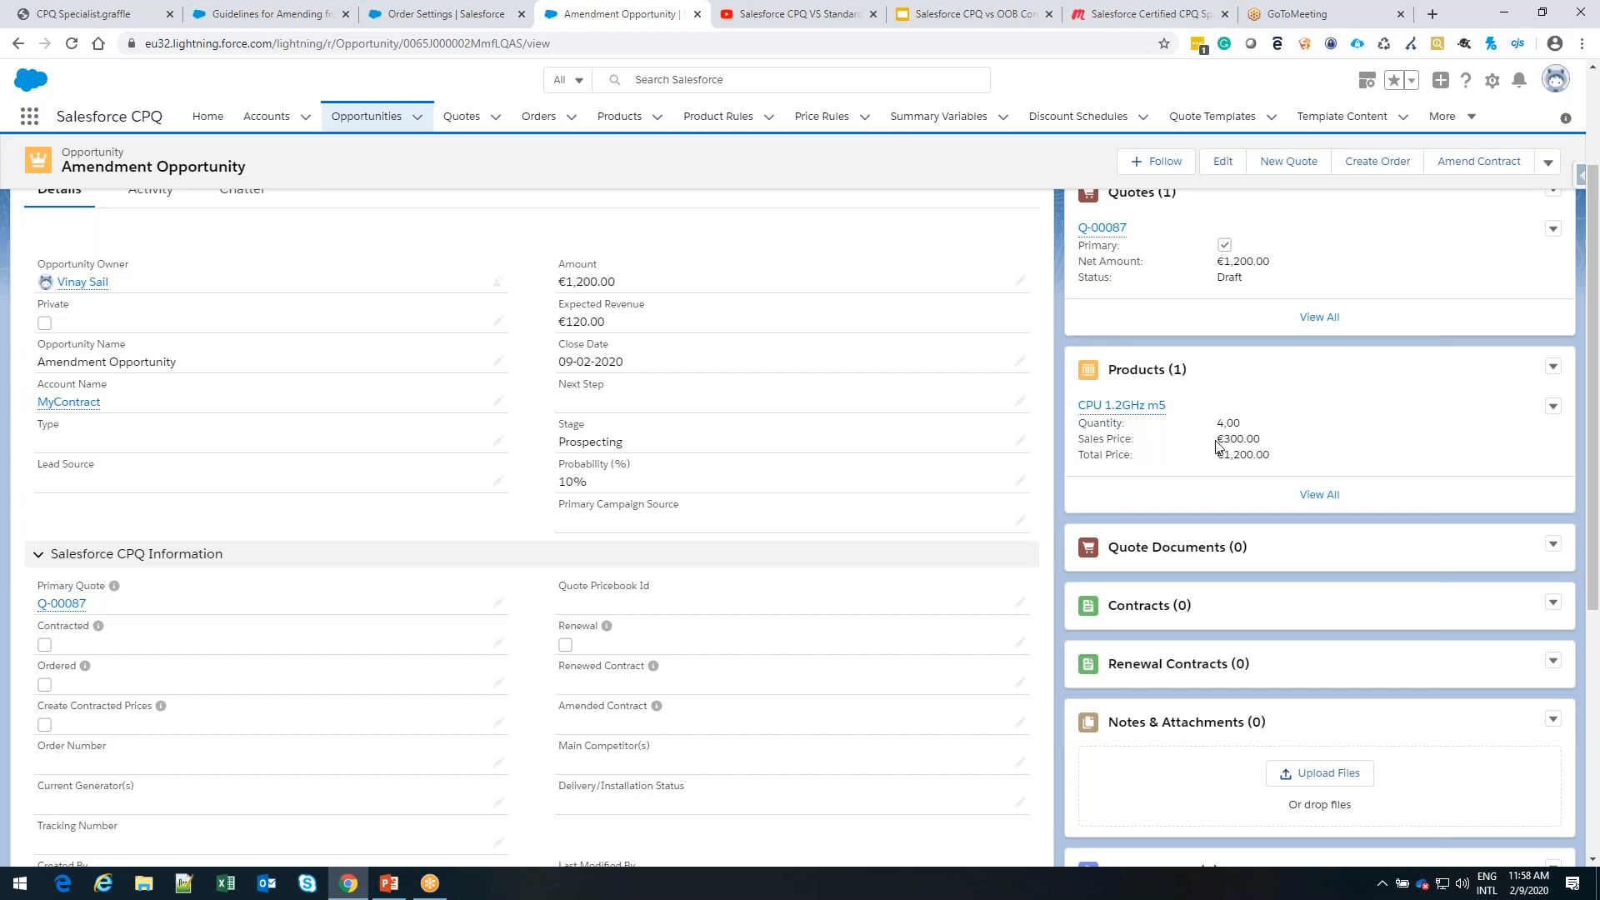
scroll(1217, 446, up, 2)
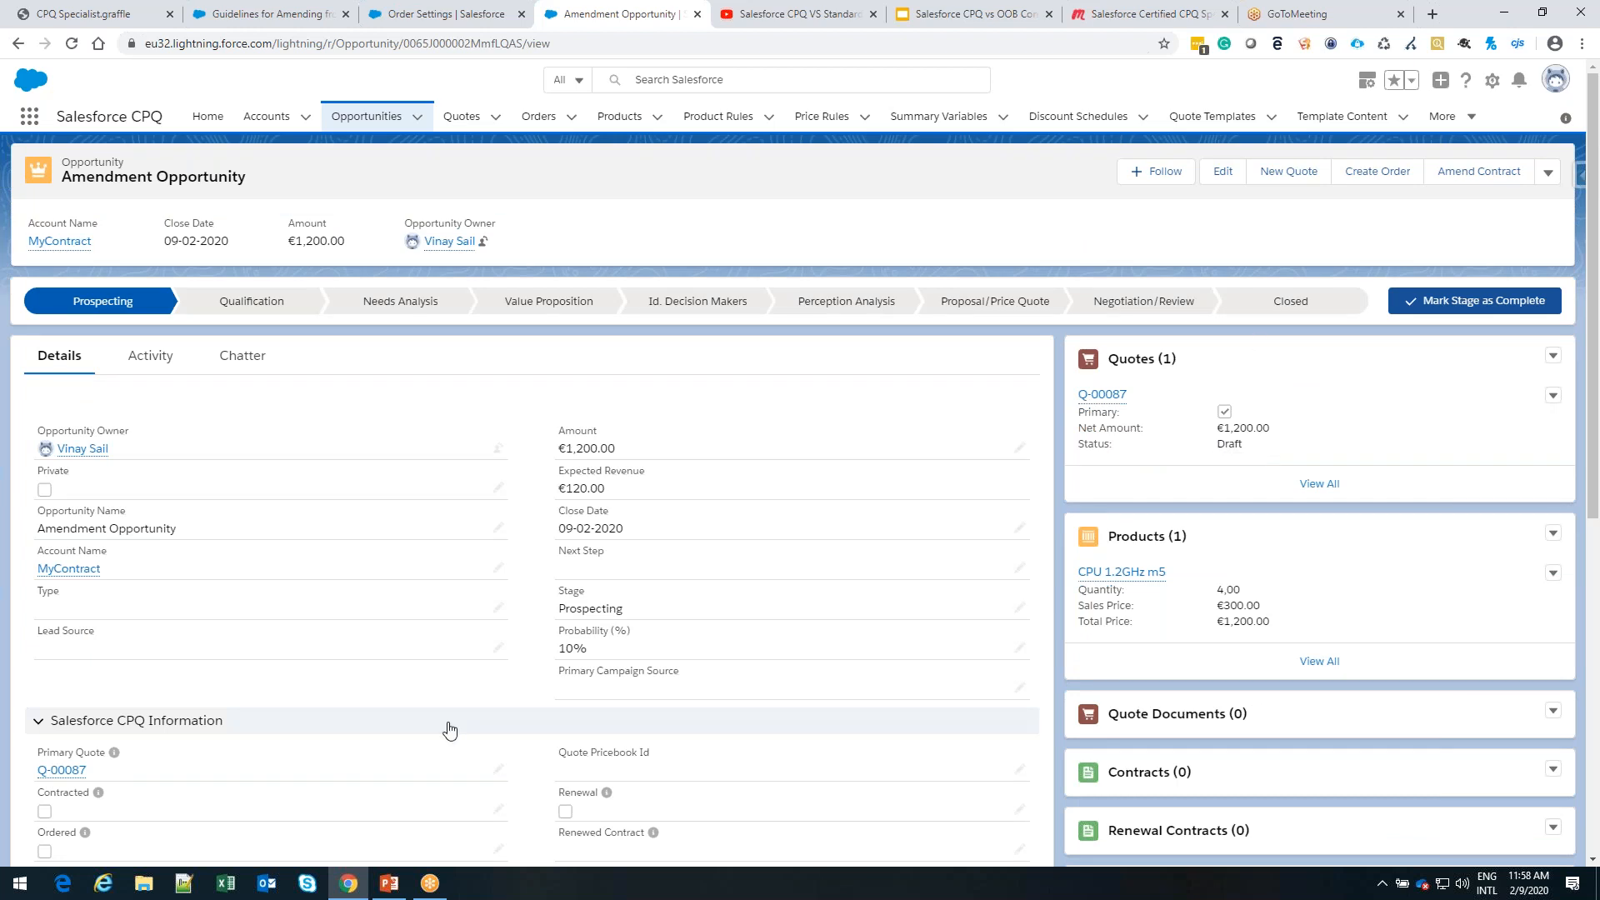
Switch to the PowerPoint presentation and start the slide show from the Create an Add-On Opportunity slide
click(391, 890)
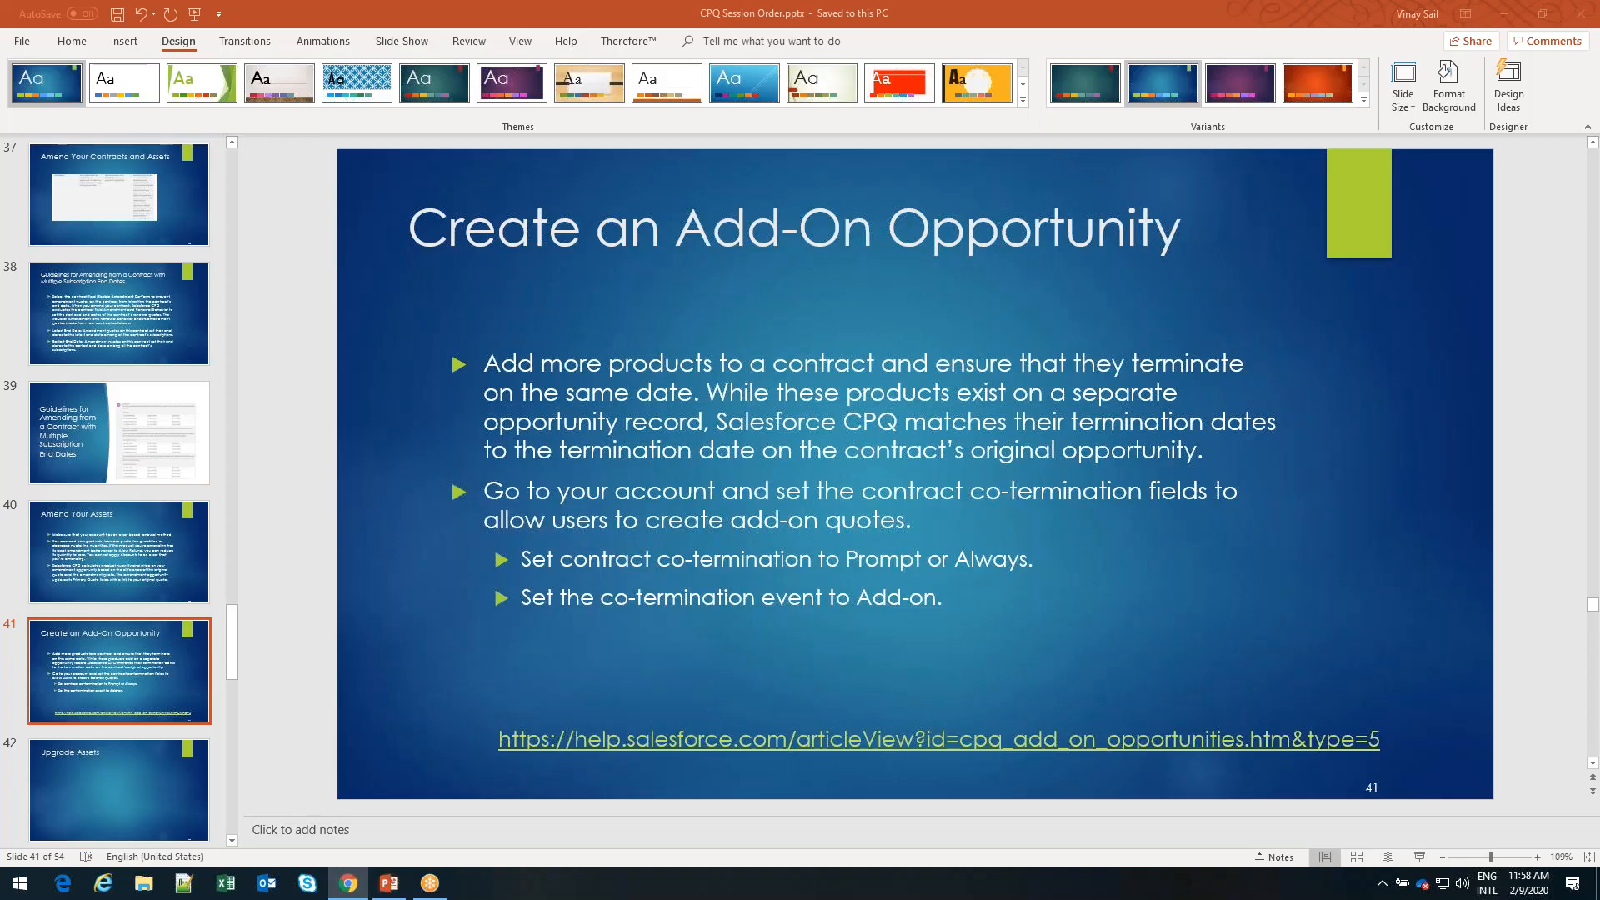
click(1420, 859)
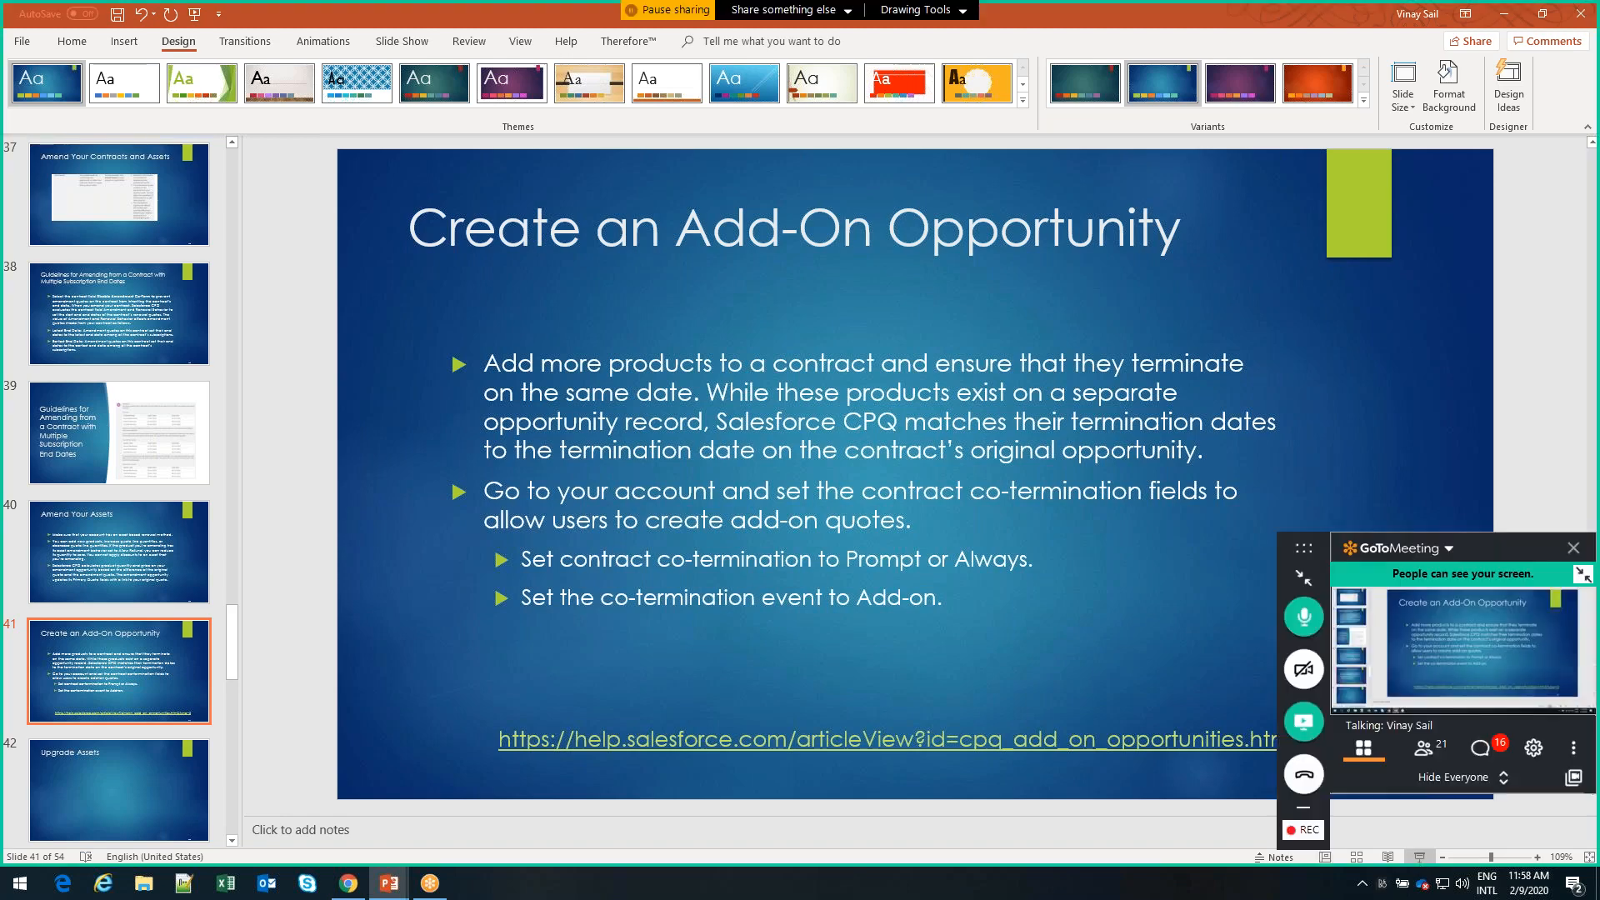
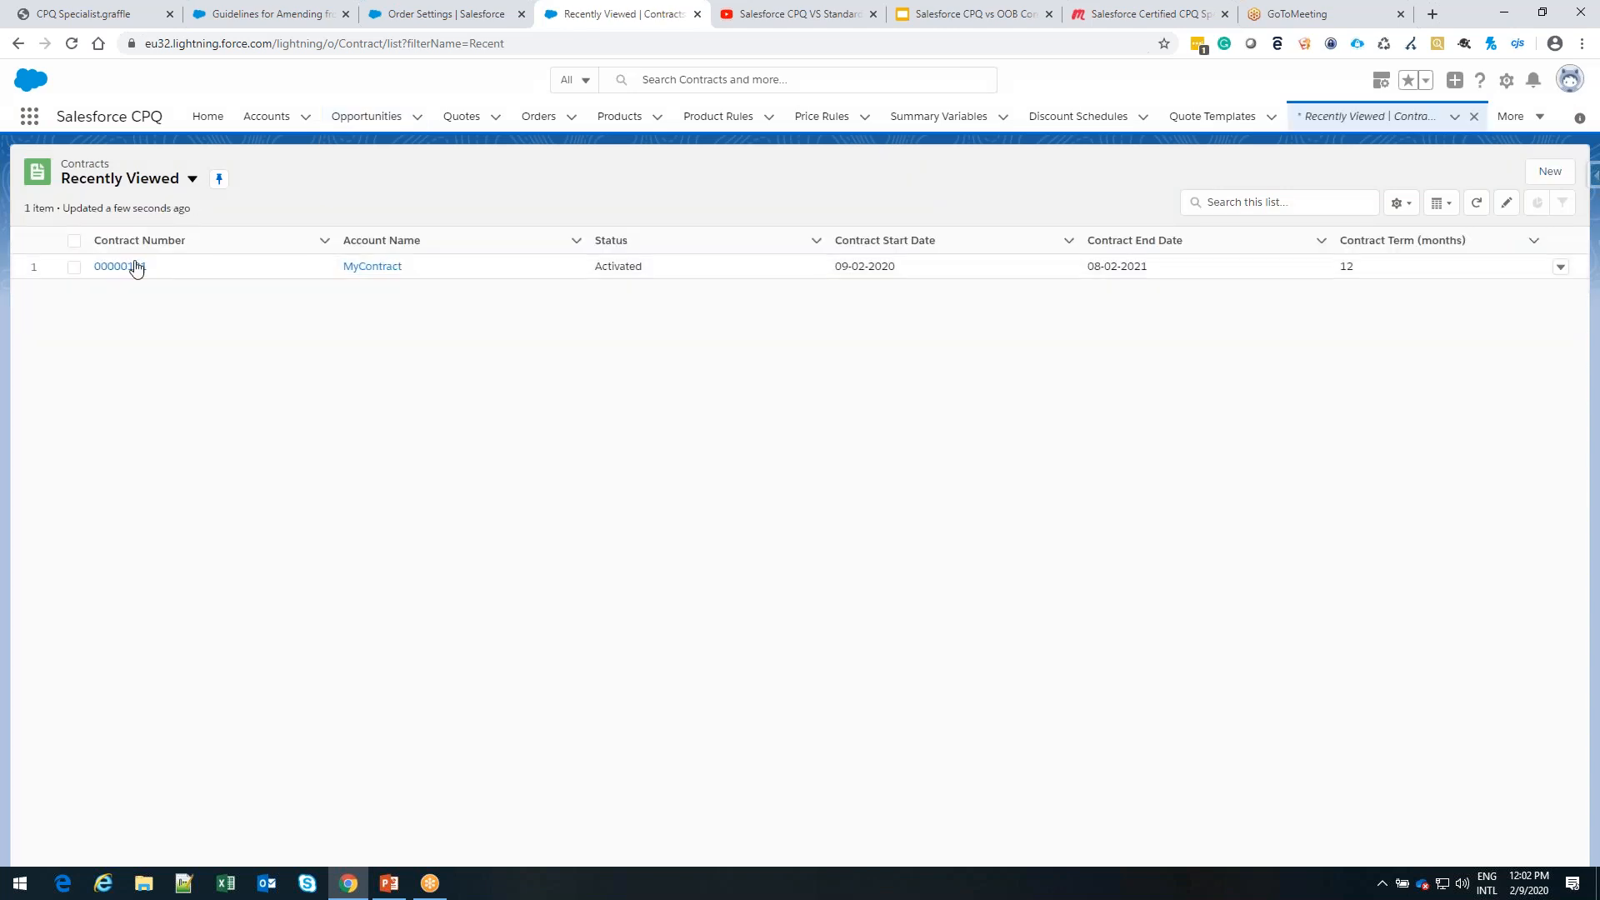
Open MyContract's contract, find its renewal fields, enable Renewal Quoted and save the contract
click(132, 264)
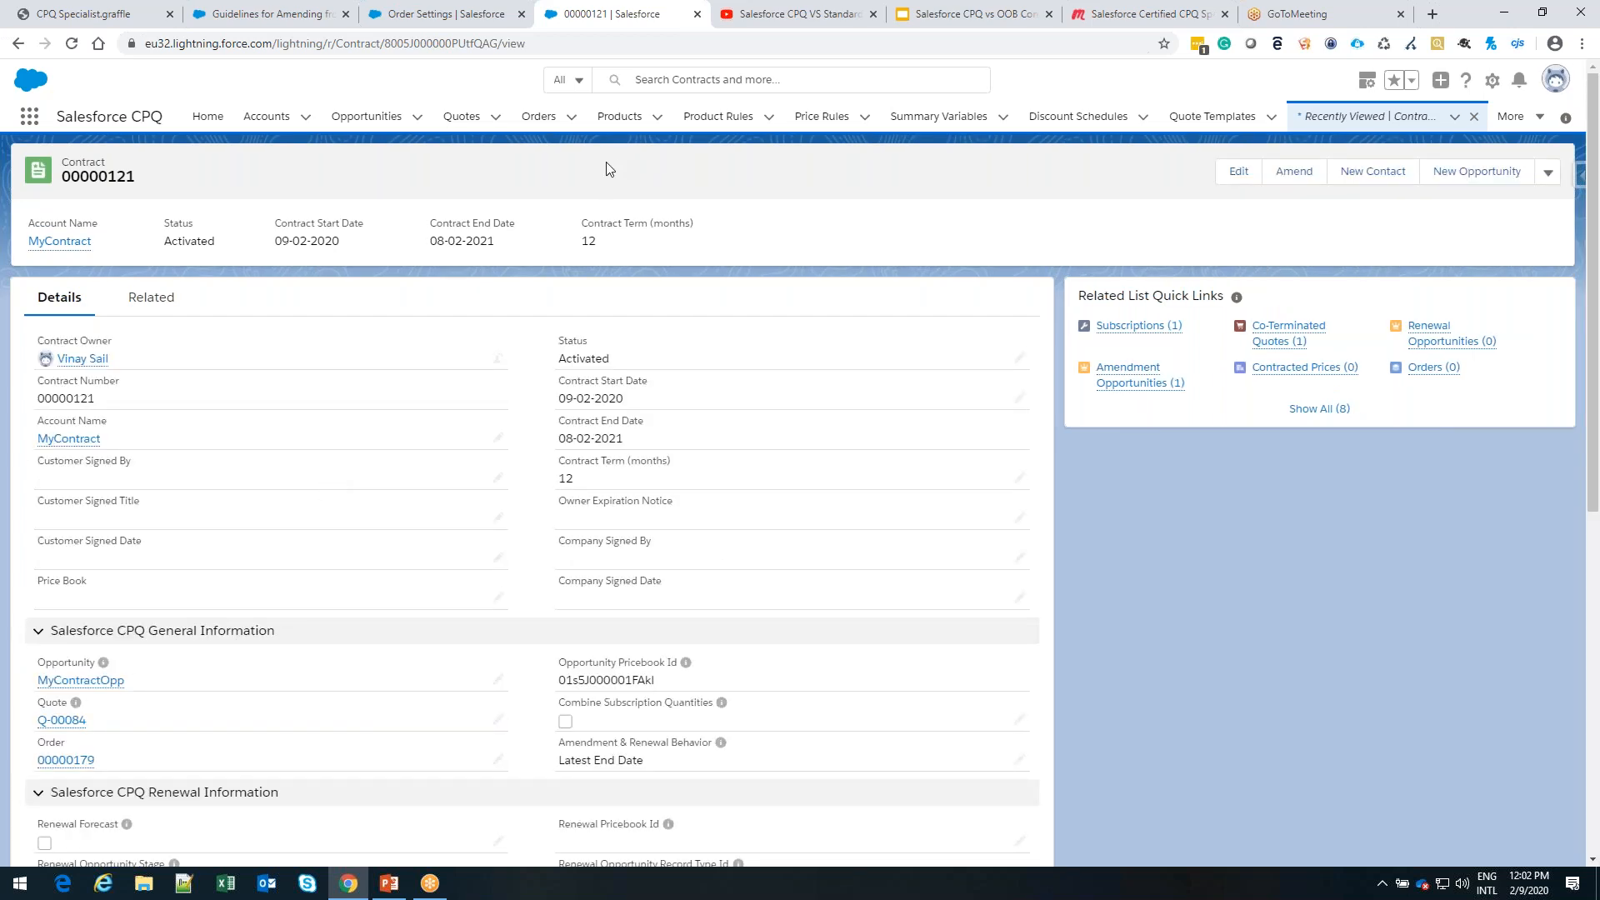
key(ctrl+f)
text(ren)
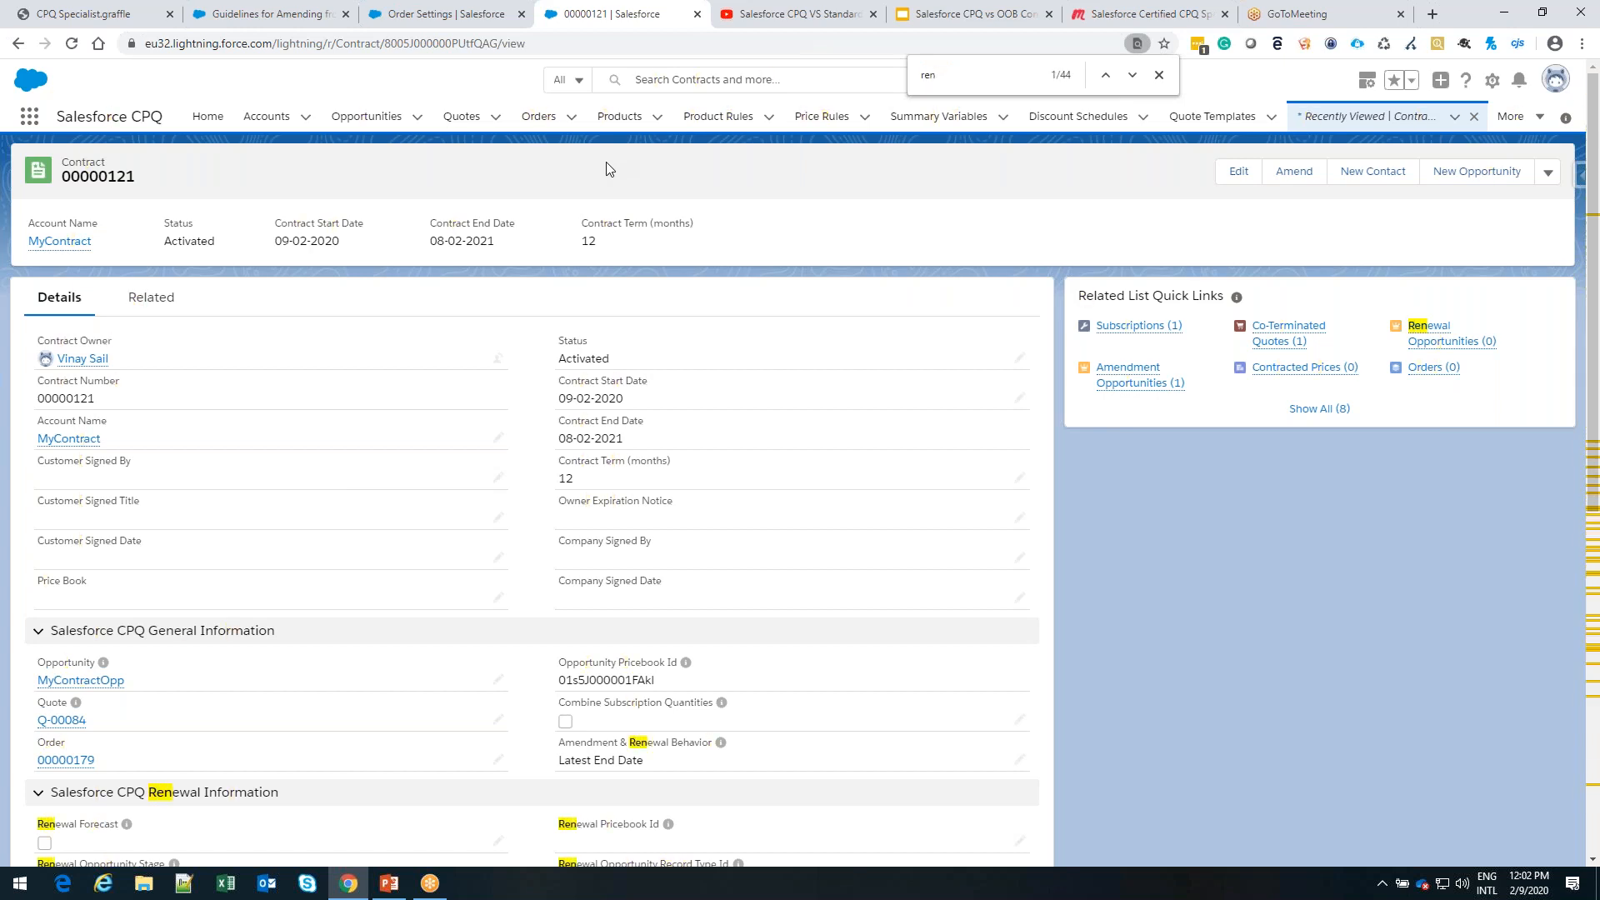
text(e)
scroll(709, 454, down, 4)
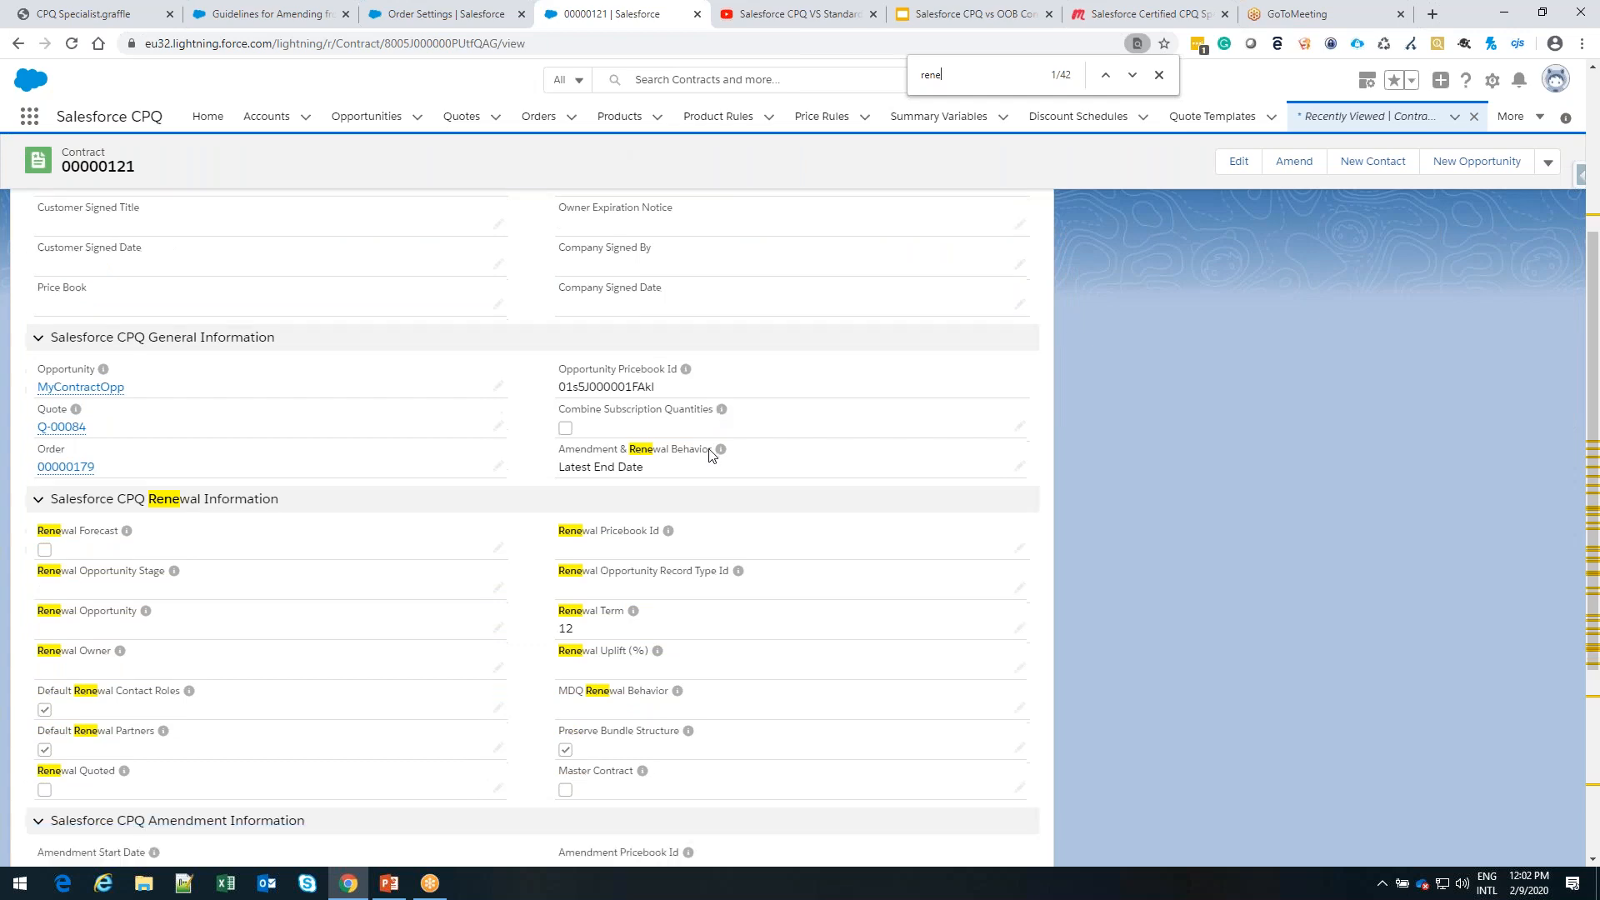
scroll(709, 454, down, 1)
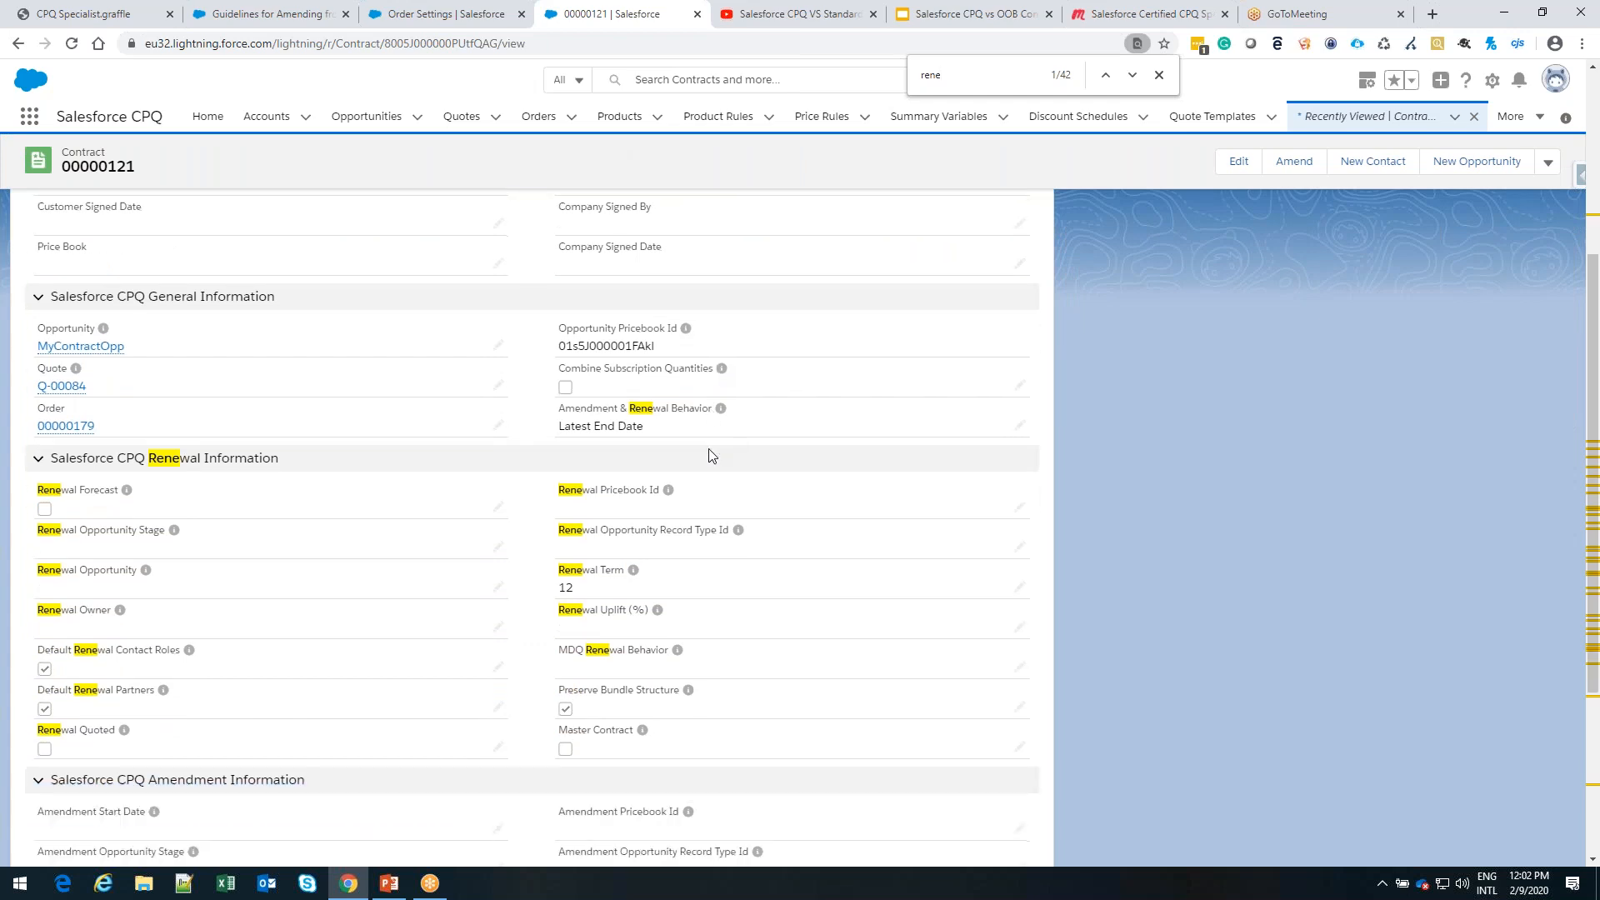
scroll(709, 454, down, 2)
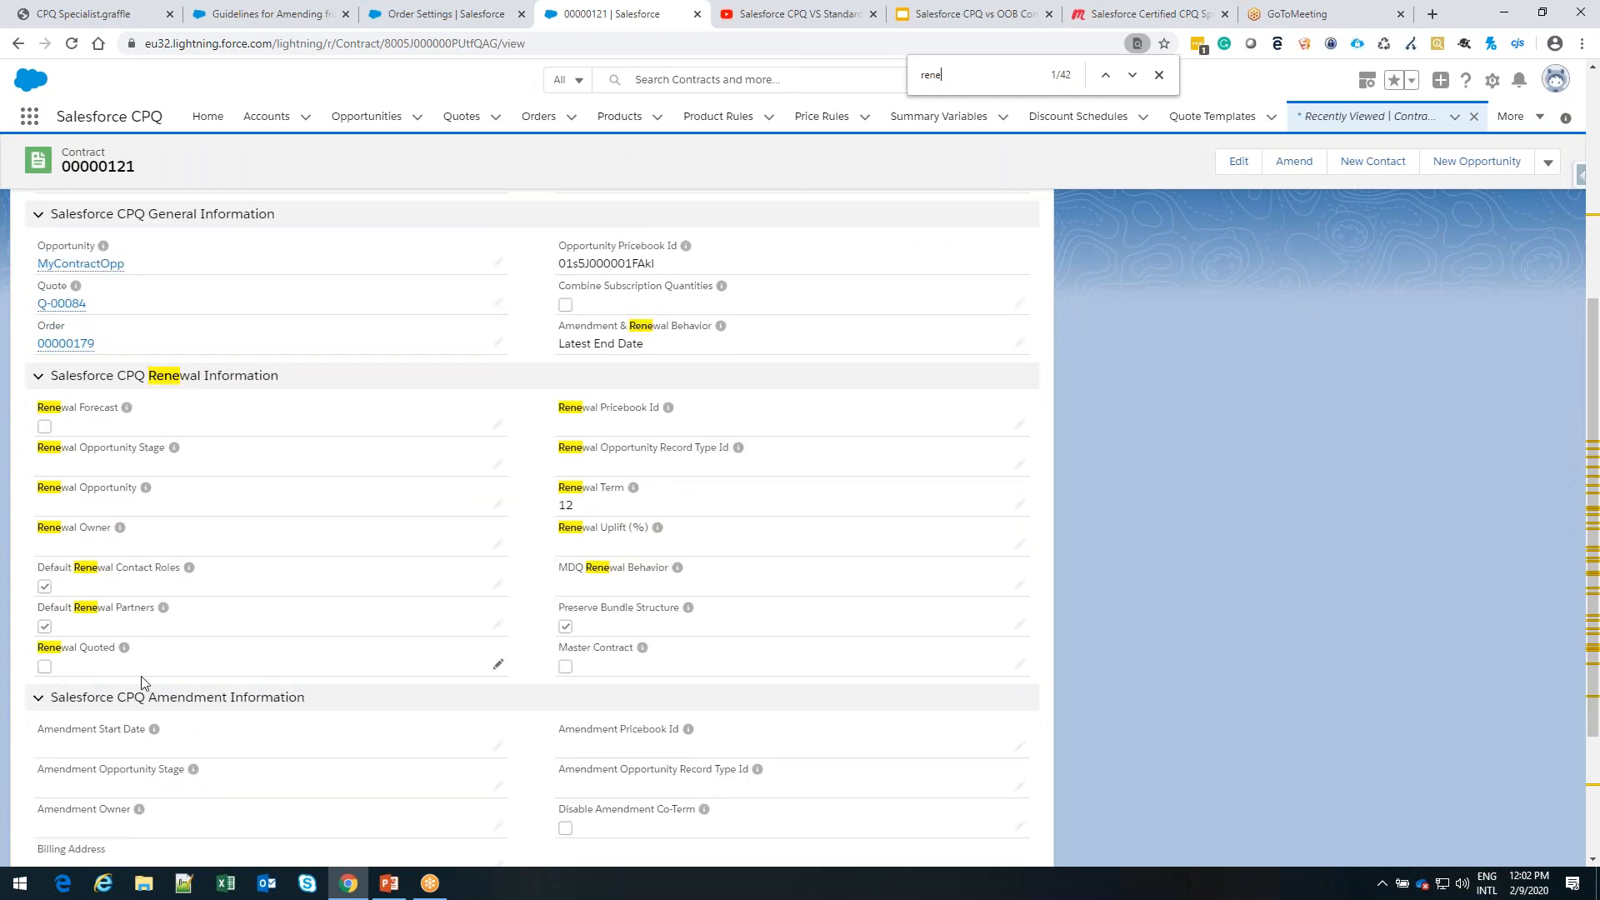
click(497, 665)
click(58, 662)
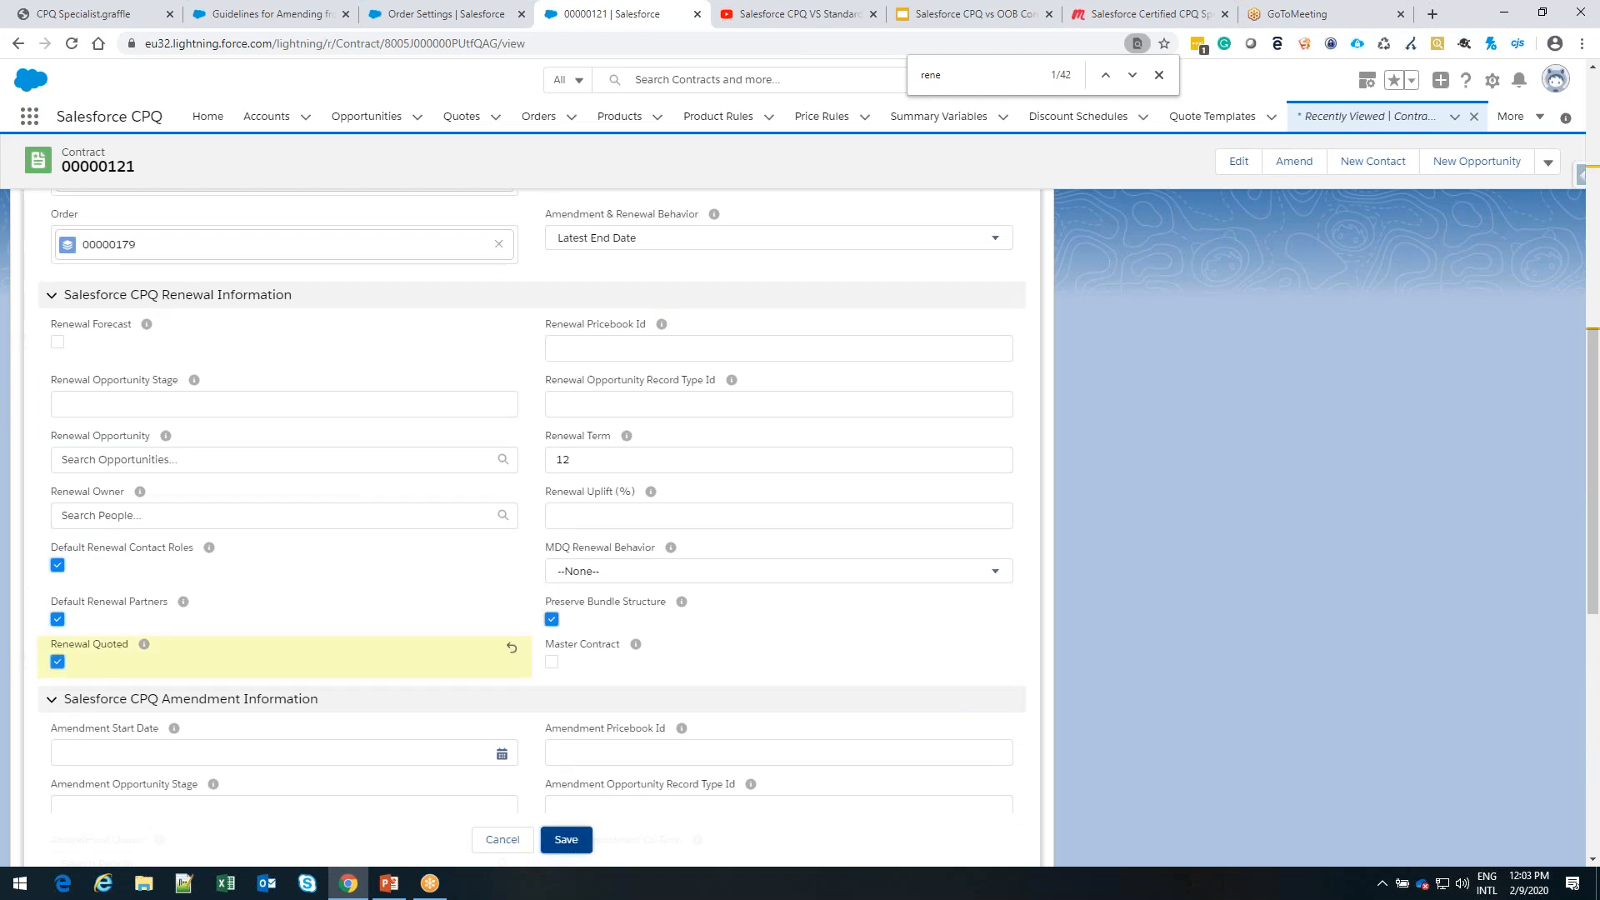
click(566, 840)
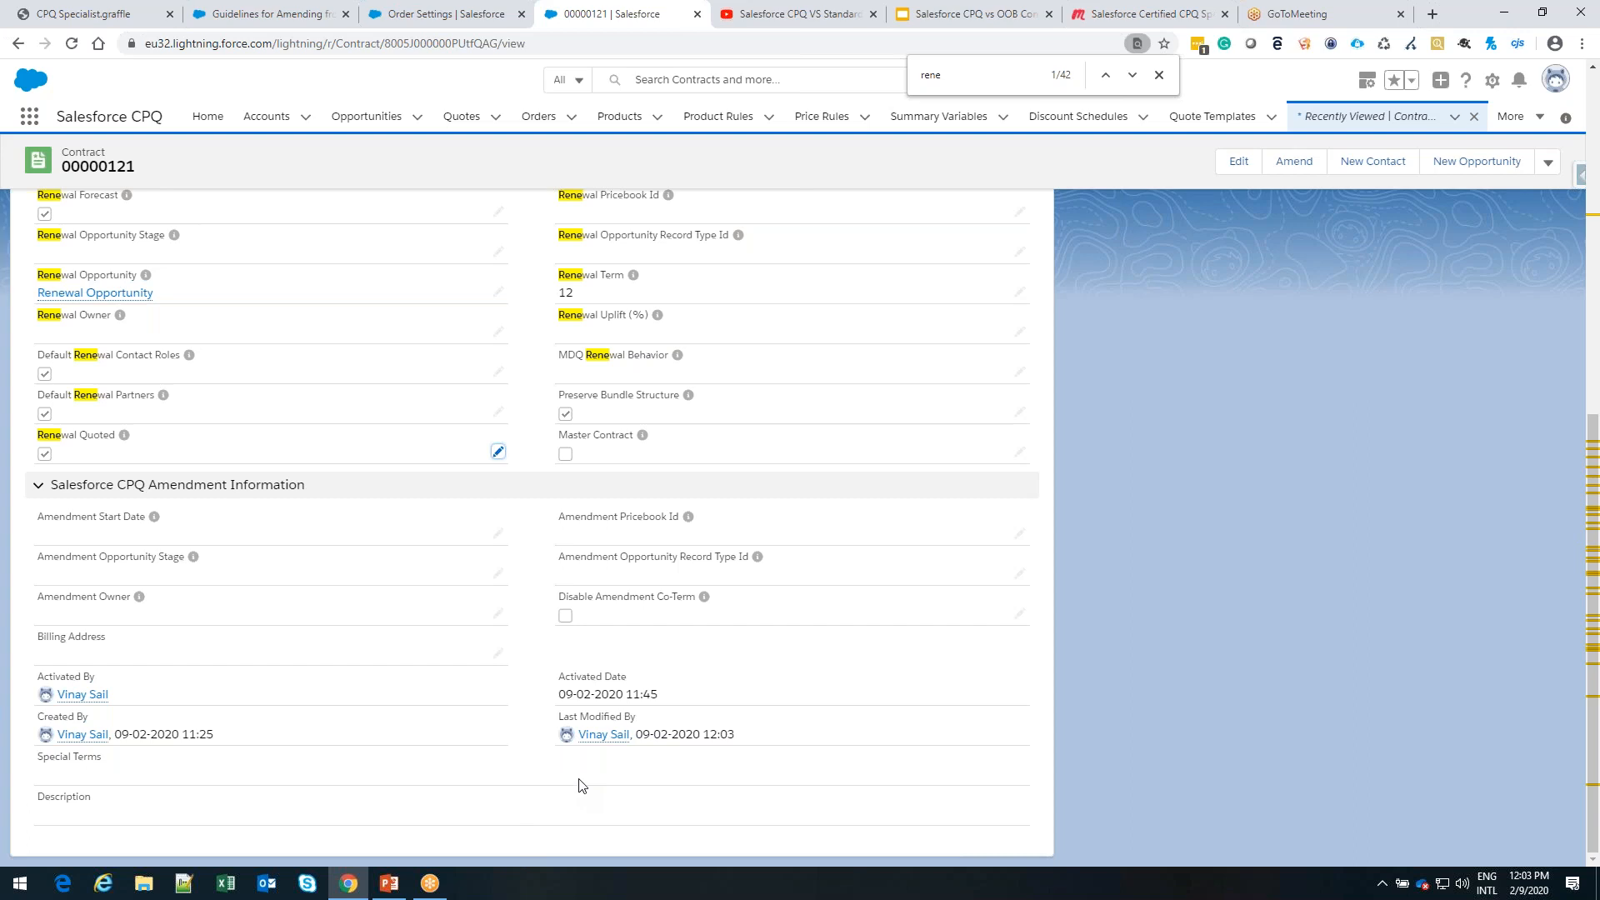
Open the contract's renewal opportunity and review its amount, primary quote and product
scroll(579, 785, up, 6)
scroll(579, 785, up, 2)
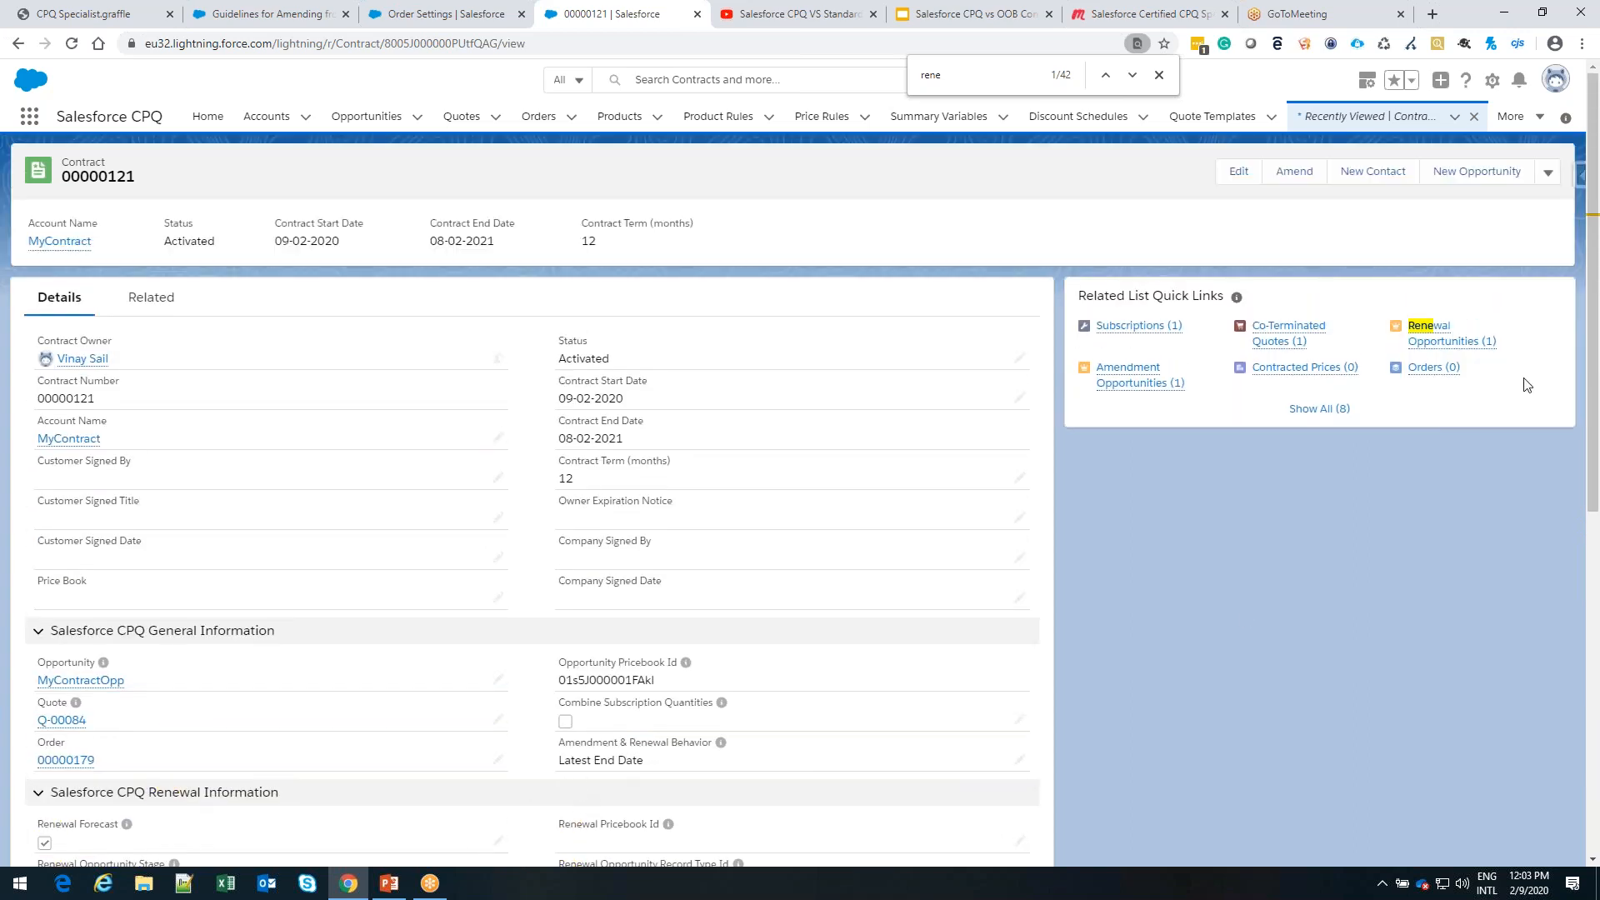
click(1459, 344)
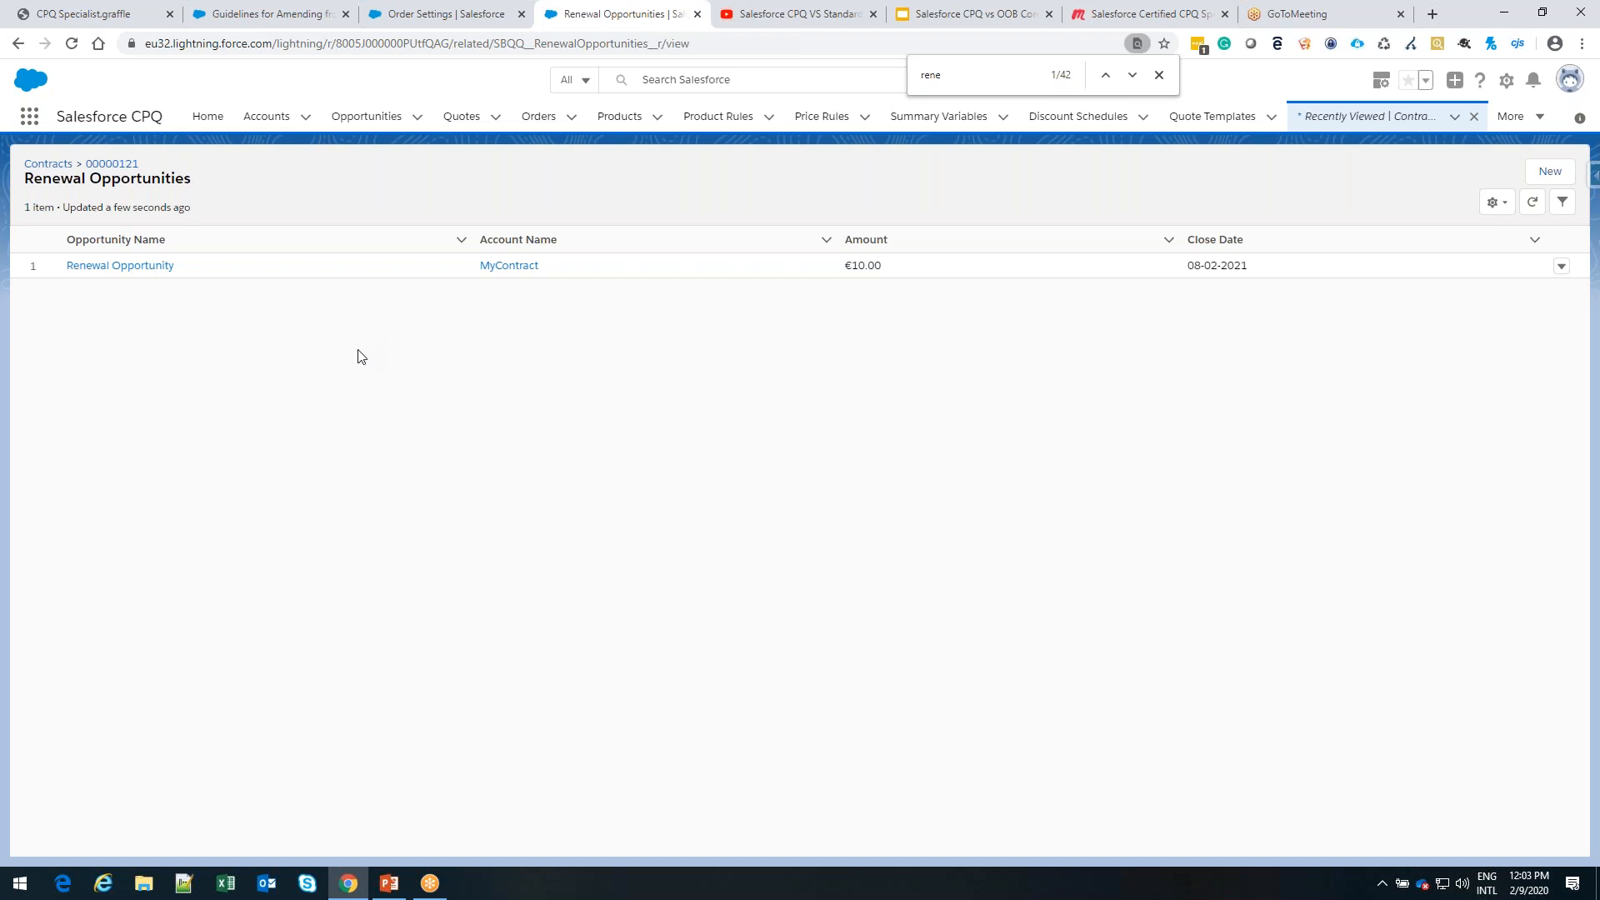
click(159, 267)
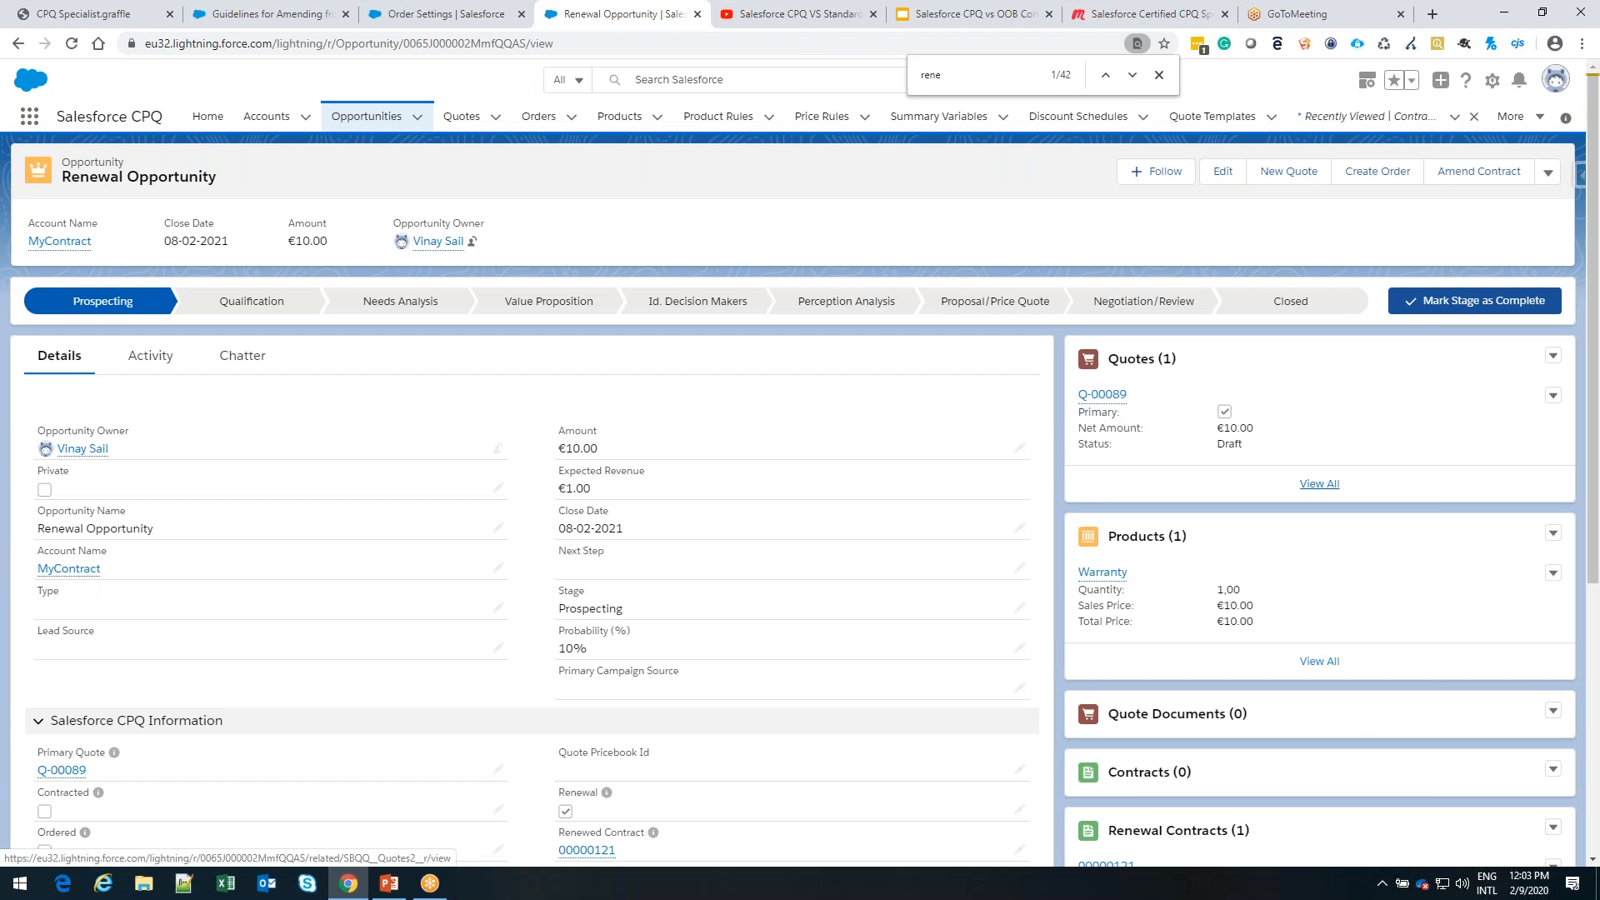
Switch to the PowerPoint presentation and read the slides on single renewal quotes and on amending contracts with multiple subscription end dates
click(397, 883)
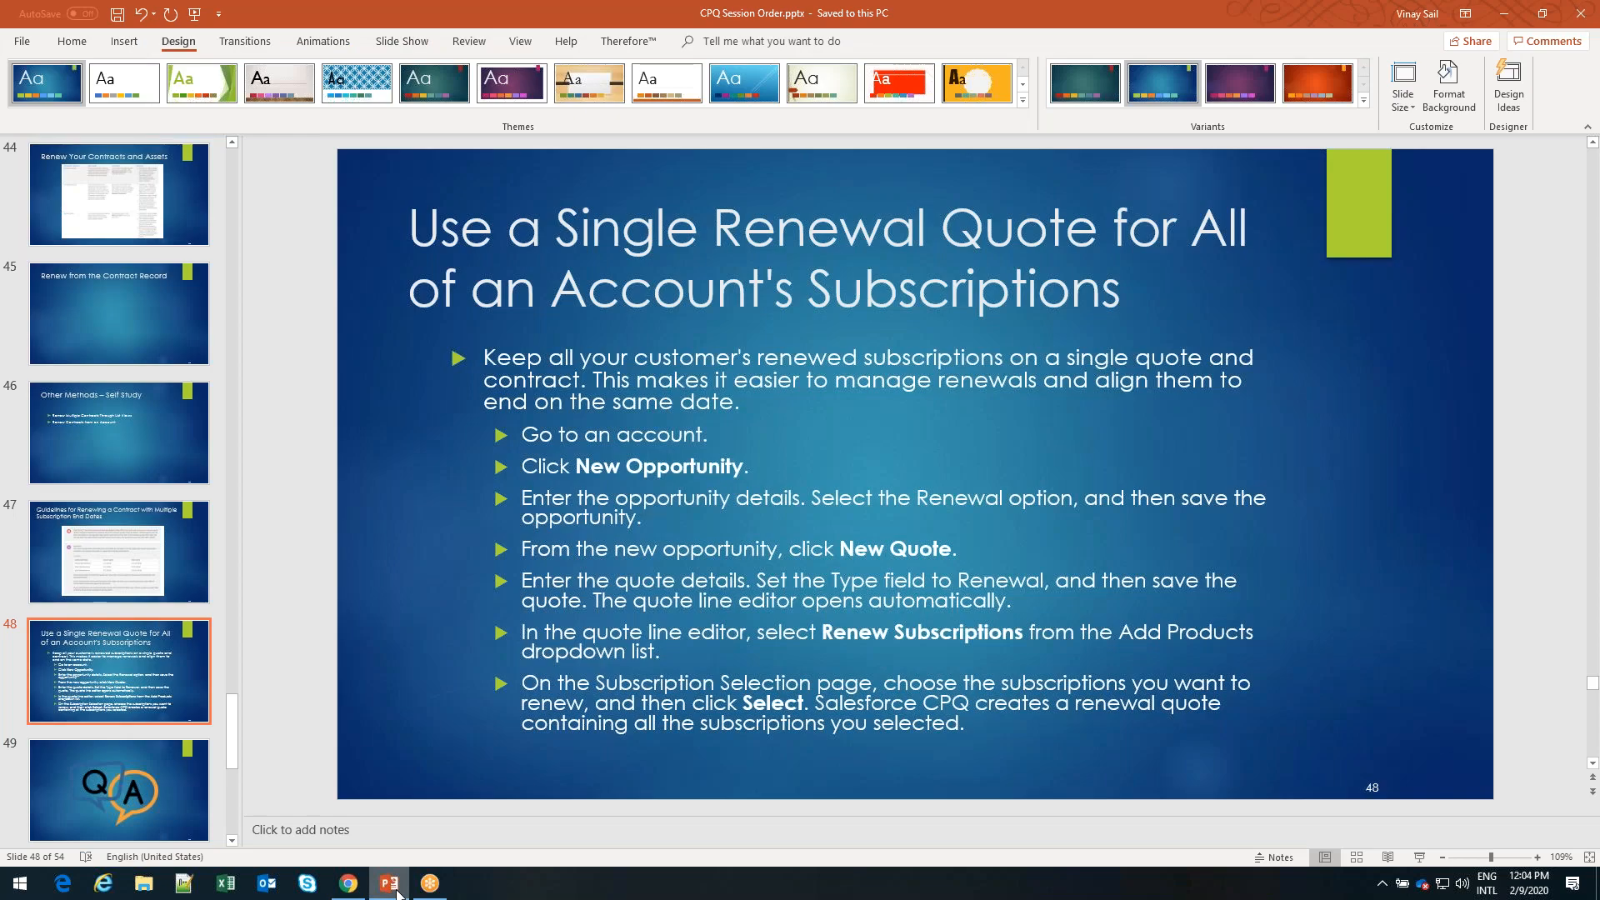
click(397, 891)
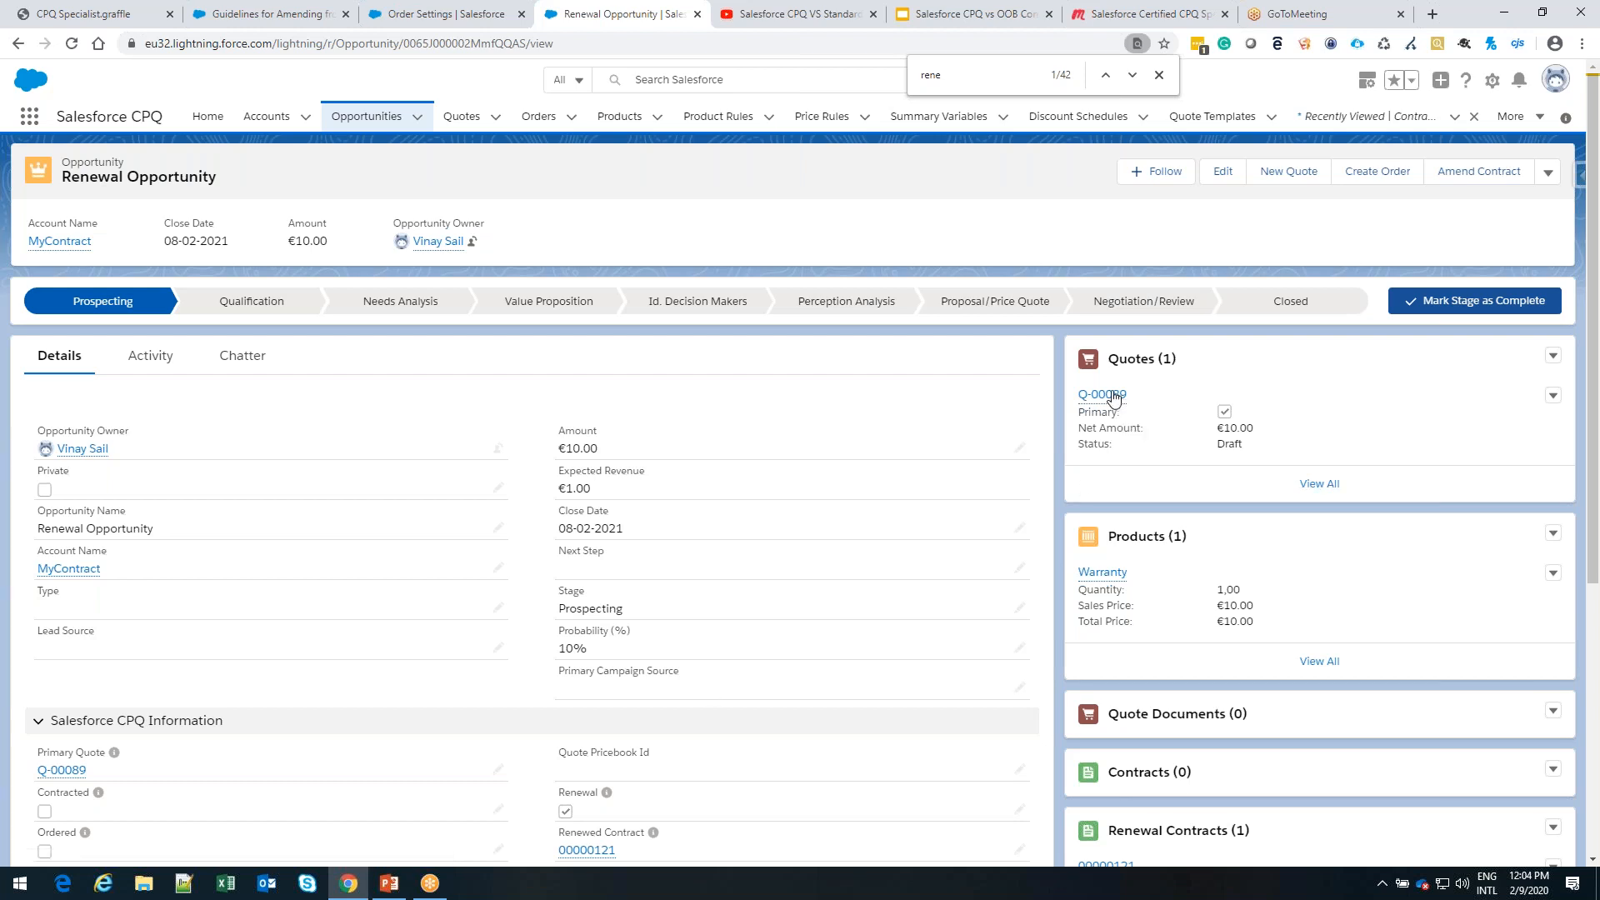
mouse_move(1108, 403)
key(alt+Tab)
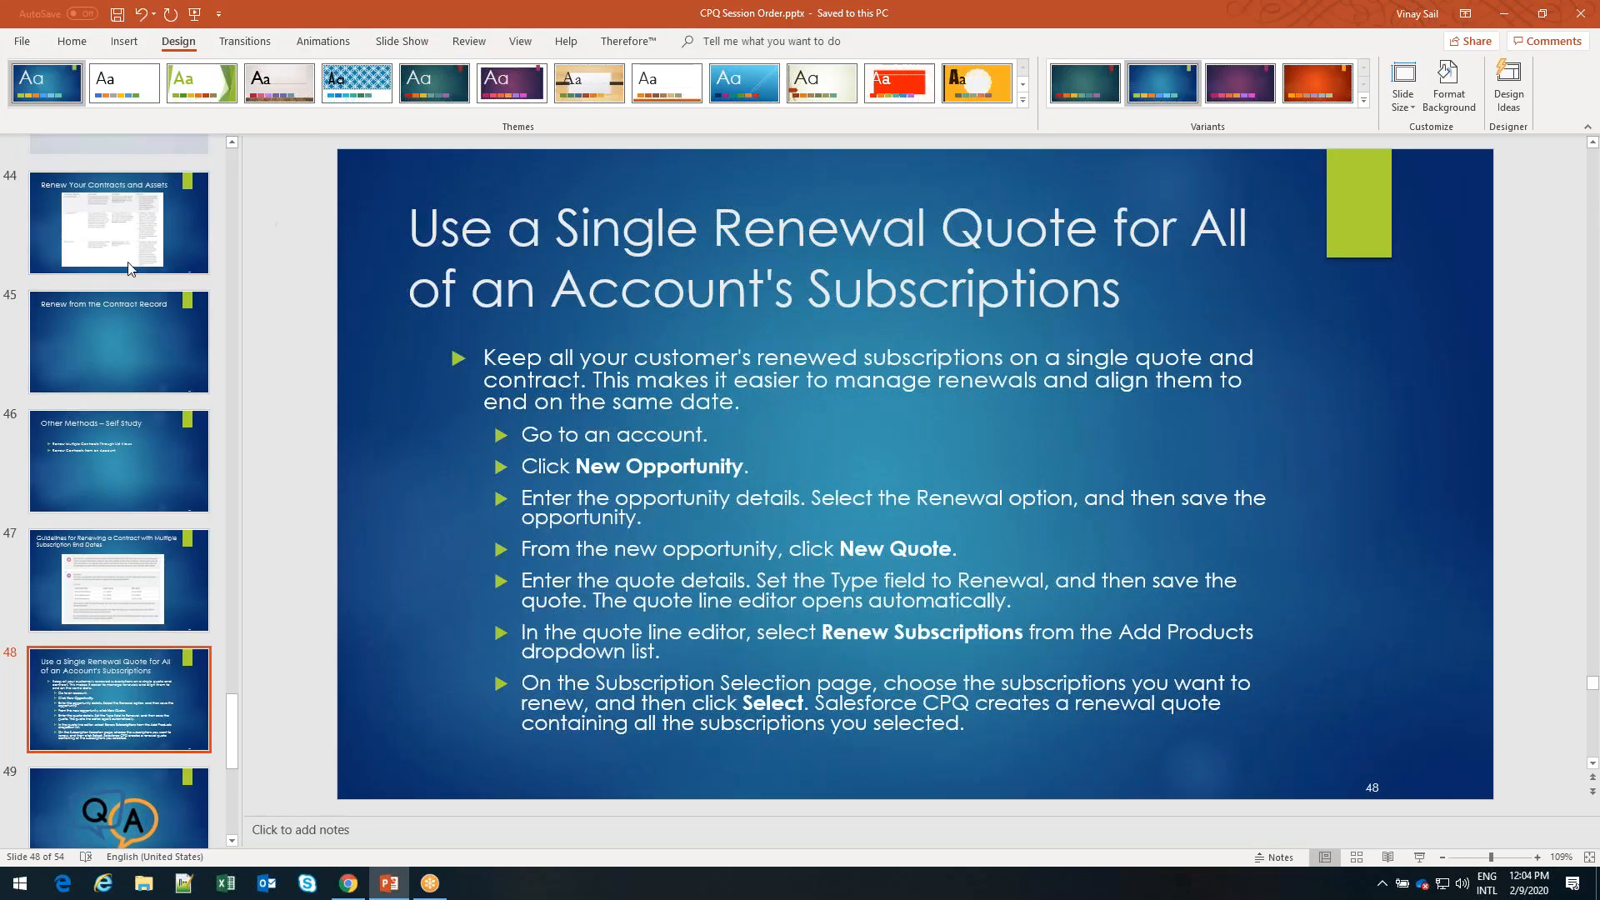
scroll(129, 266, up, 6)
click(142, 304)
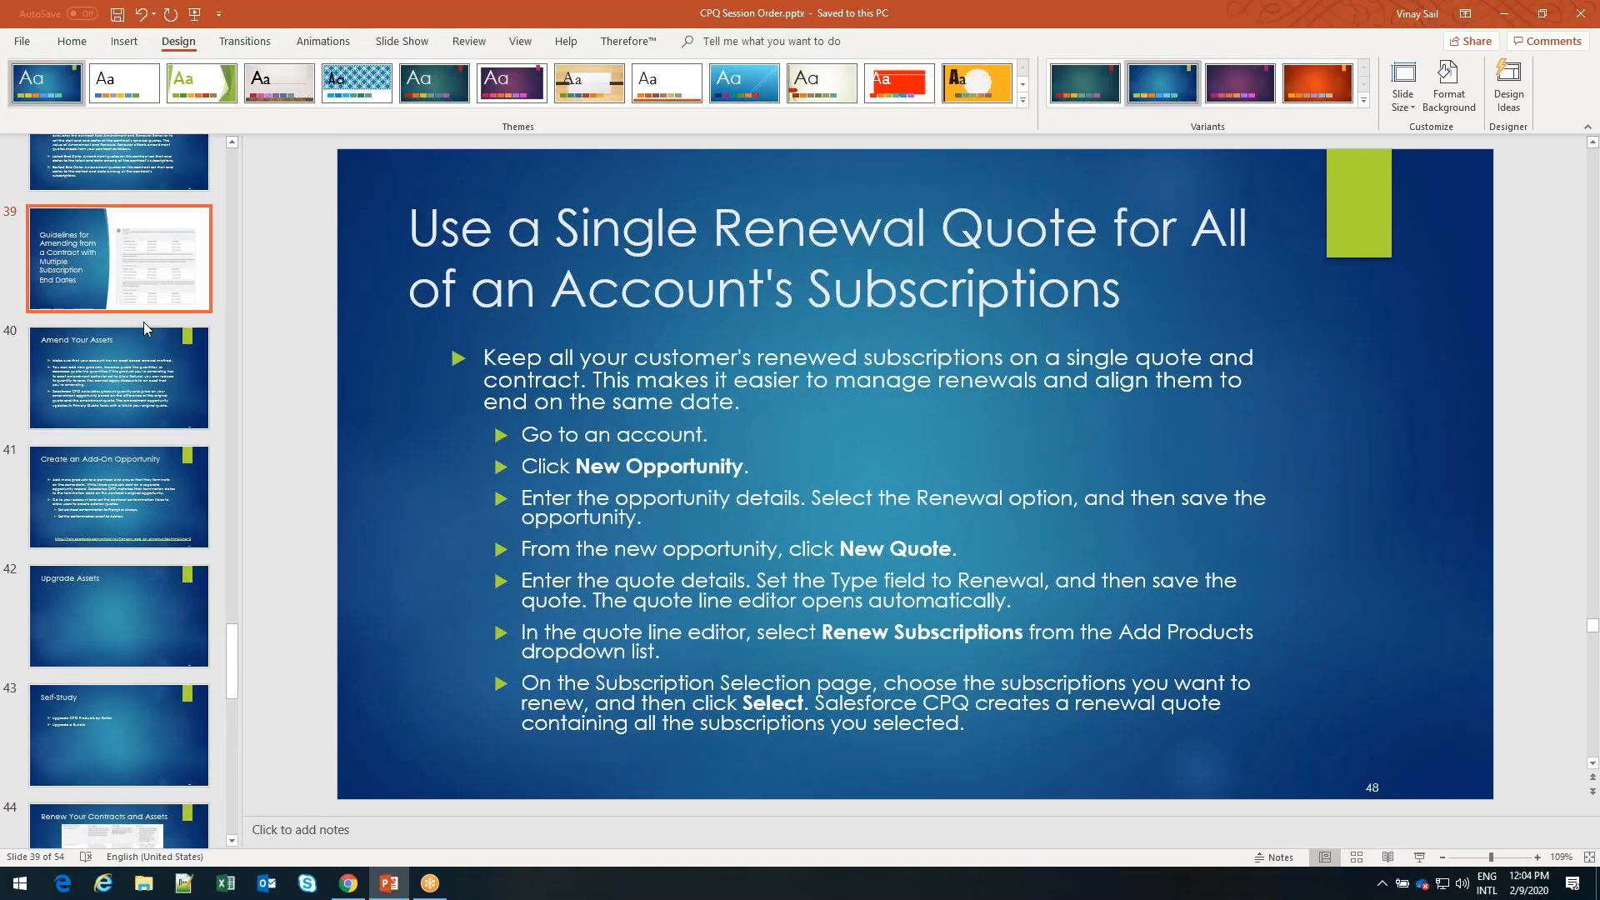
scroll(143, 321, up, 2)
click(111, 321)
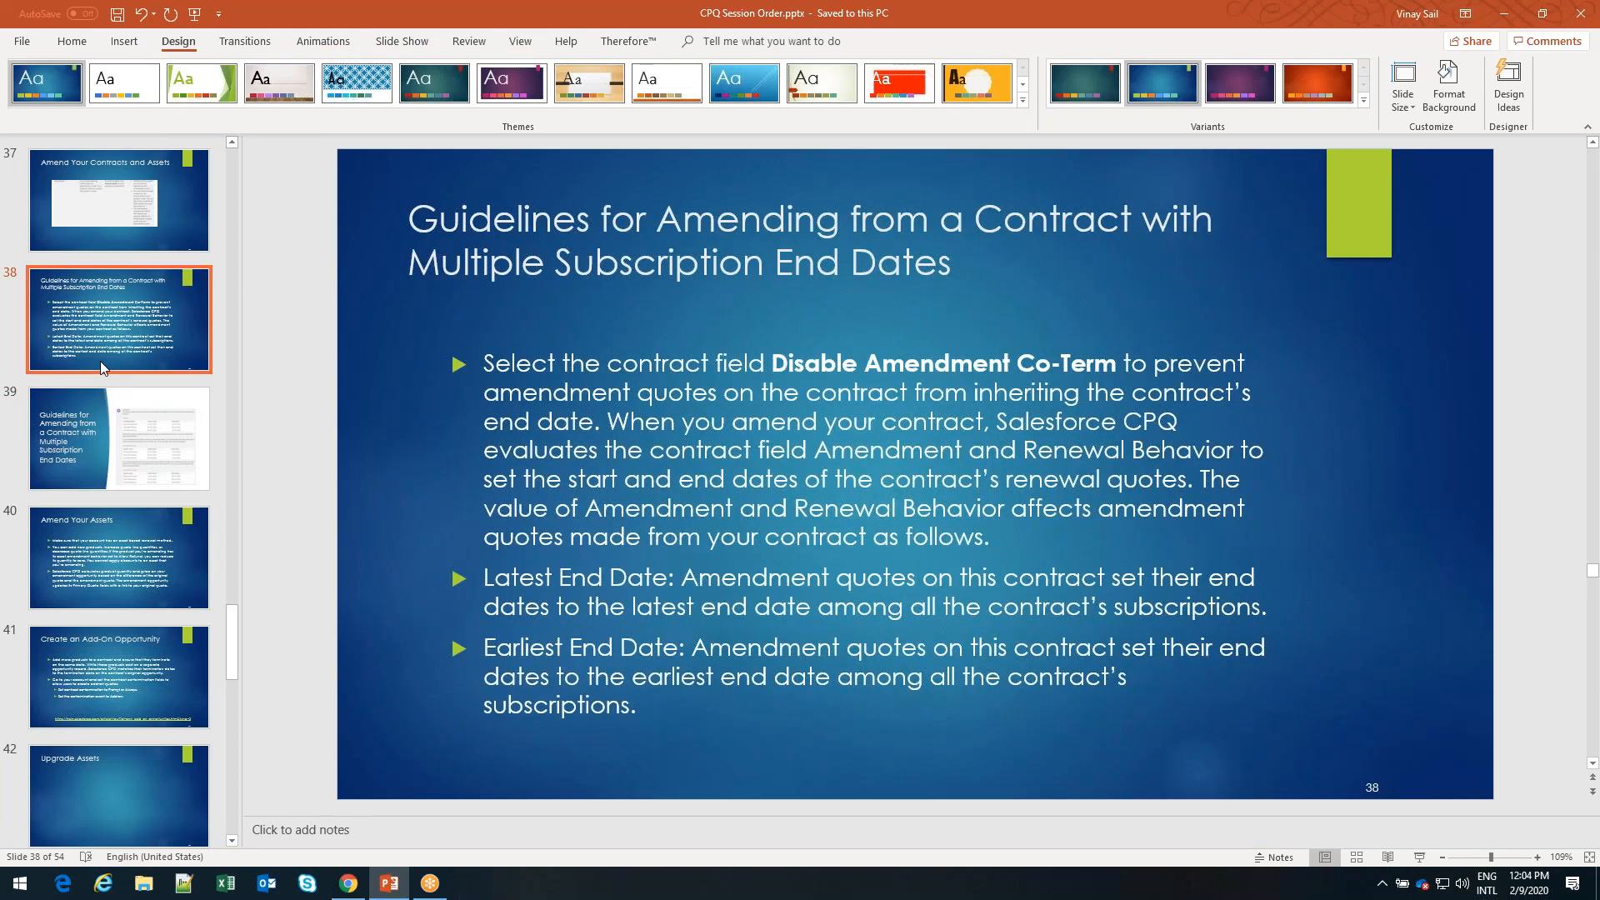
scroll(103, 371, down, 1)
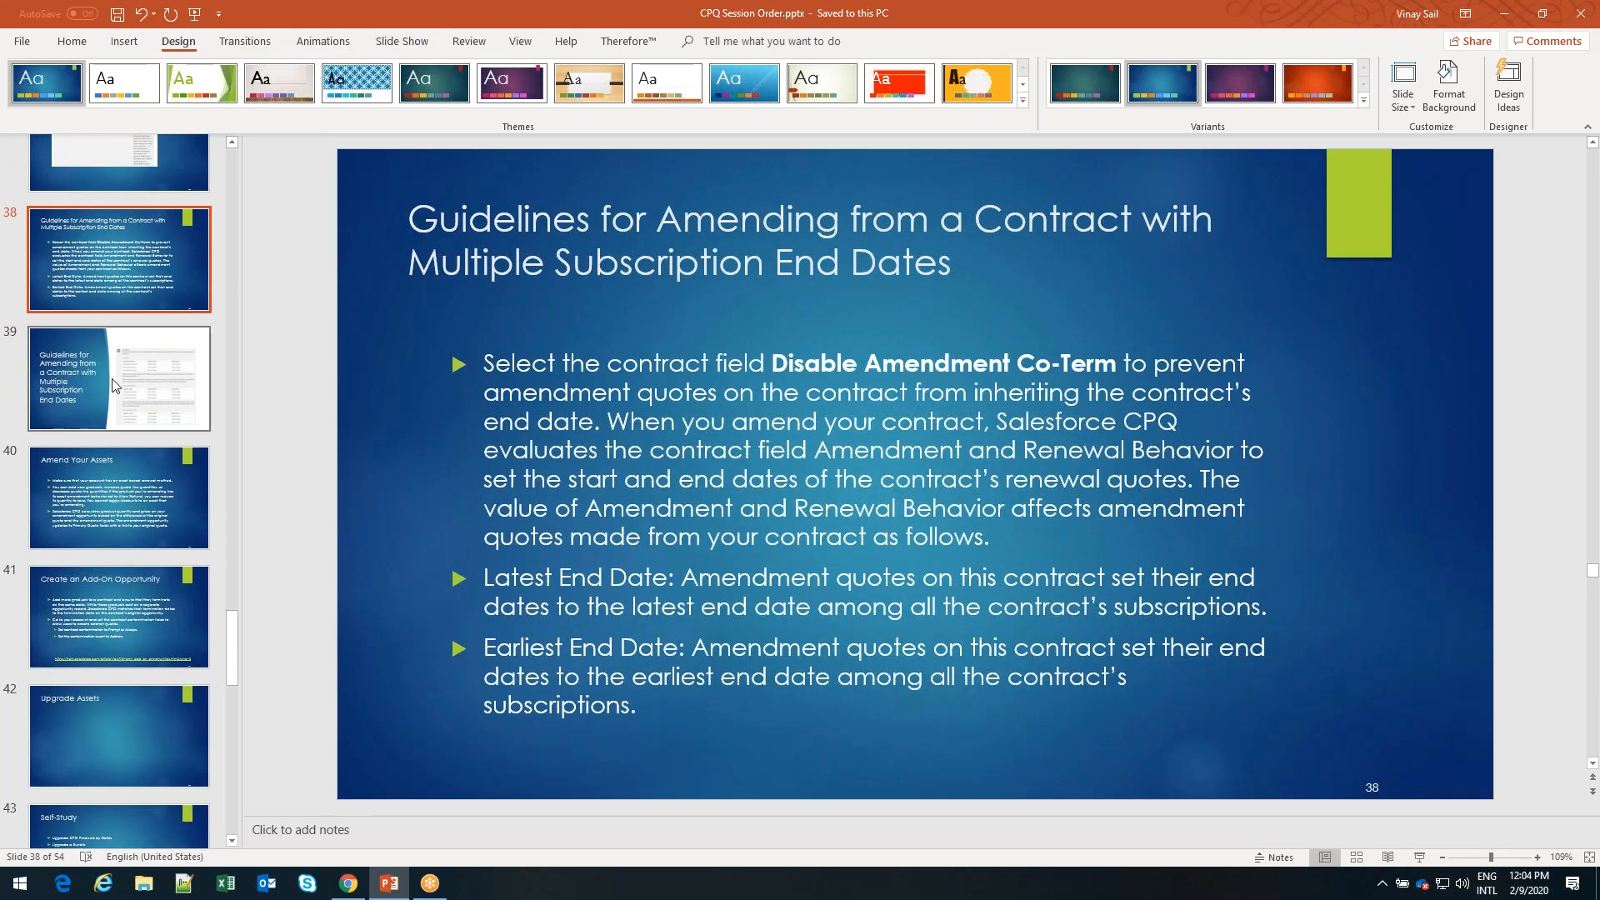
Return to the contract in Salesforce and examine Disable Amendment Co-Term and the available Amendment & Renewal Behavior options
key(alt+Tab)
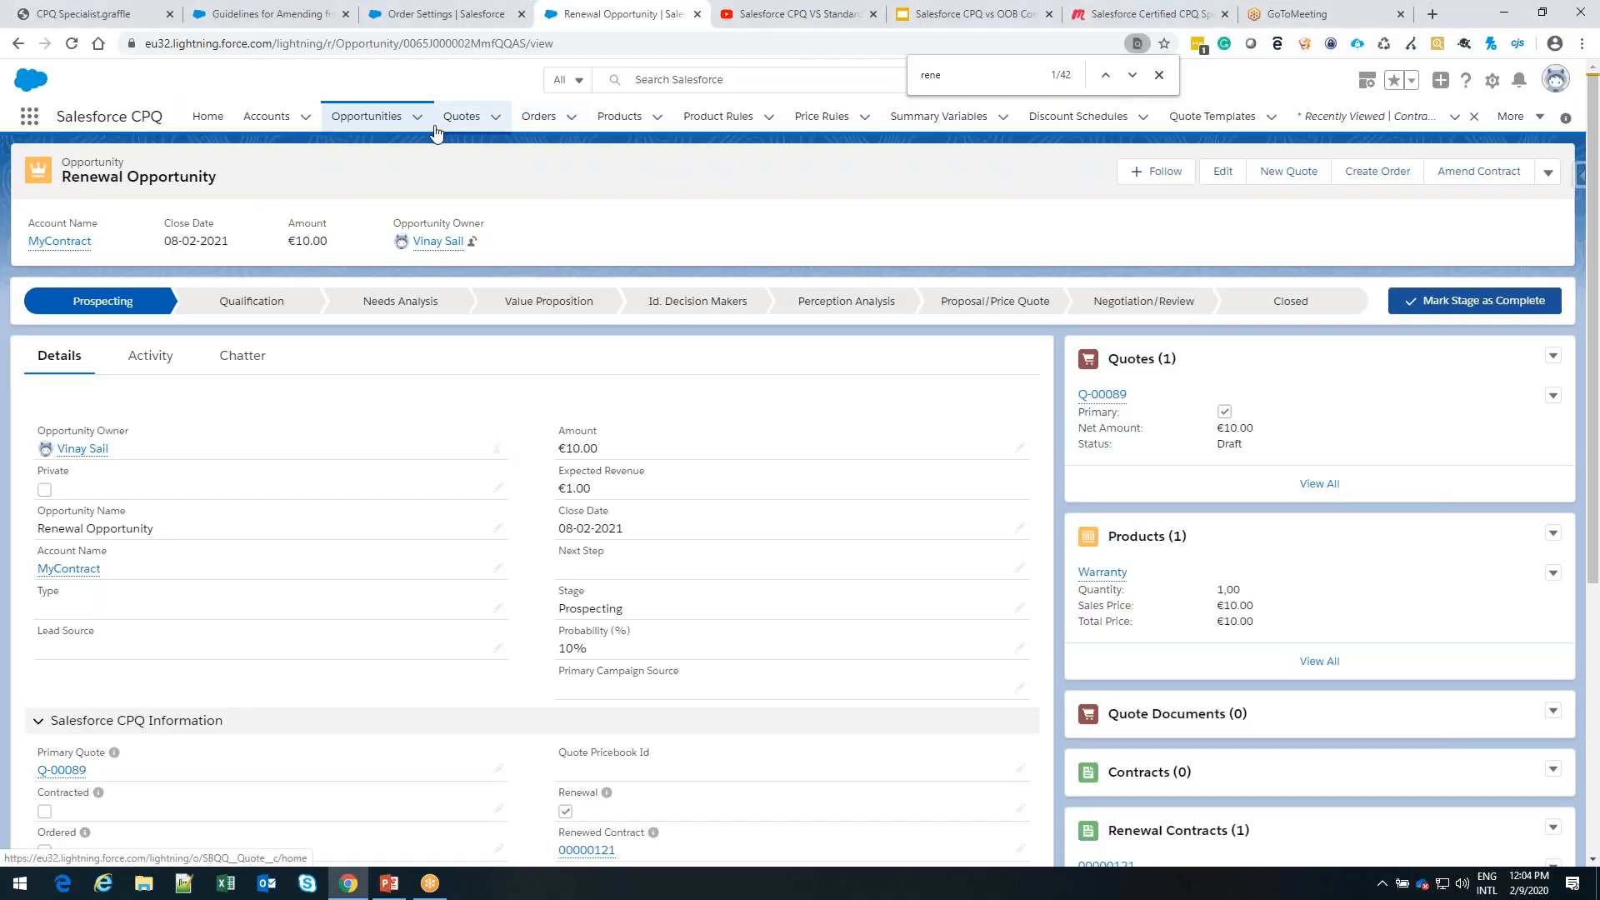
click(19, 44)
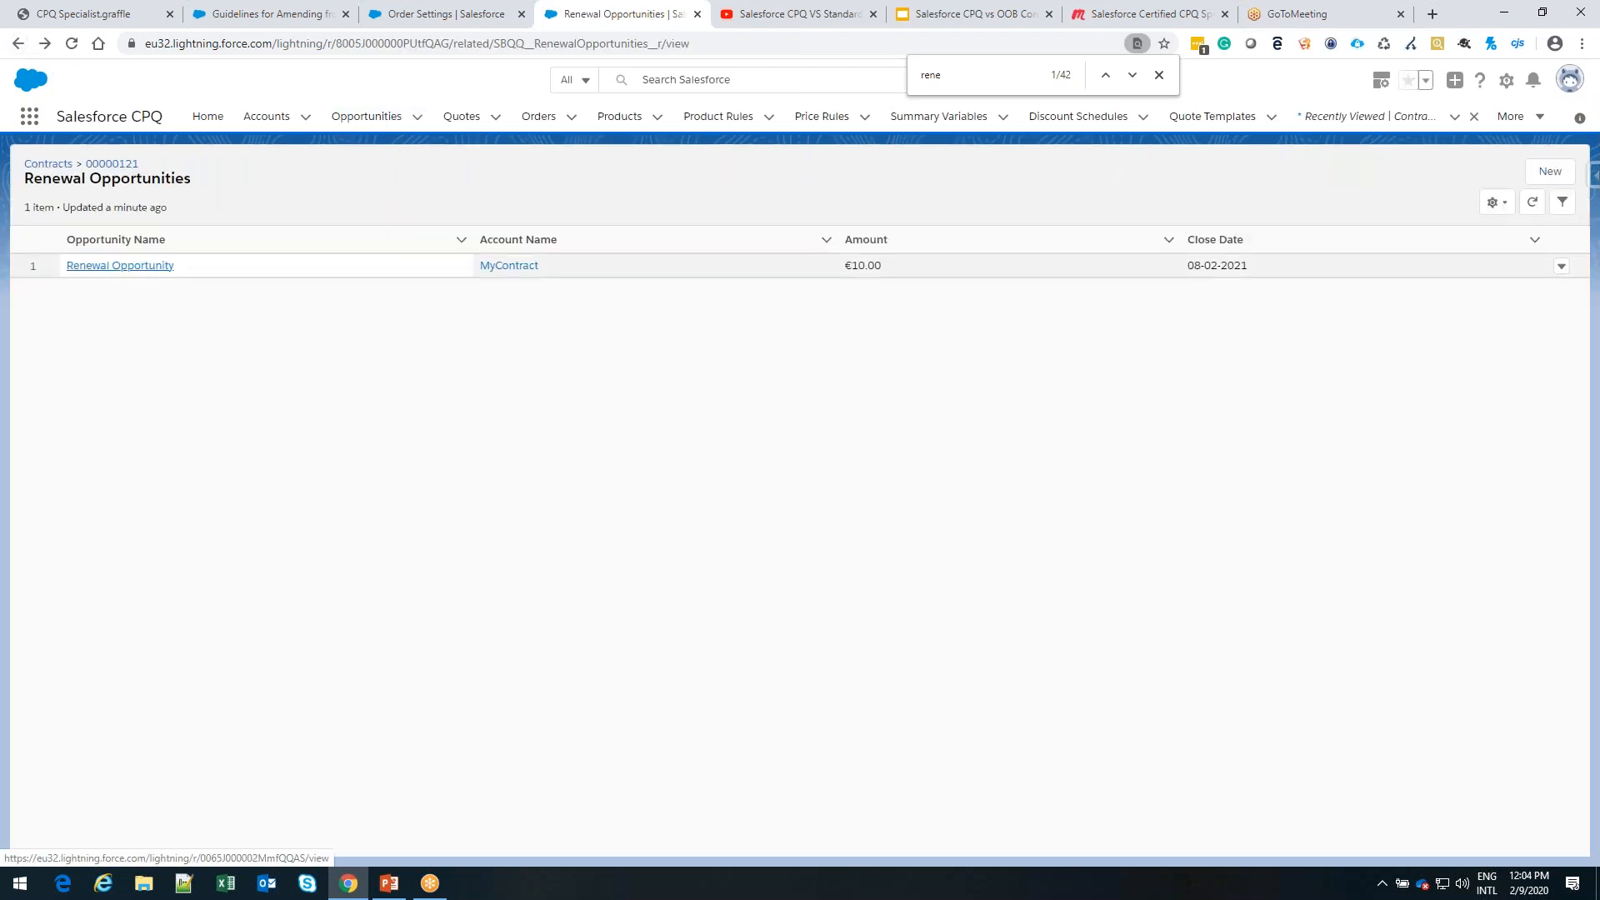
click(122, 168)
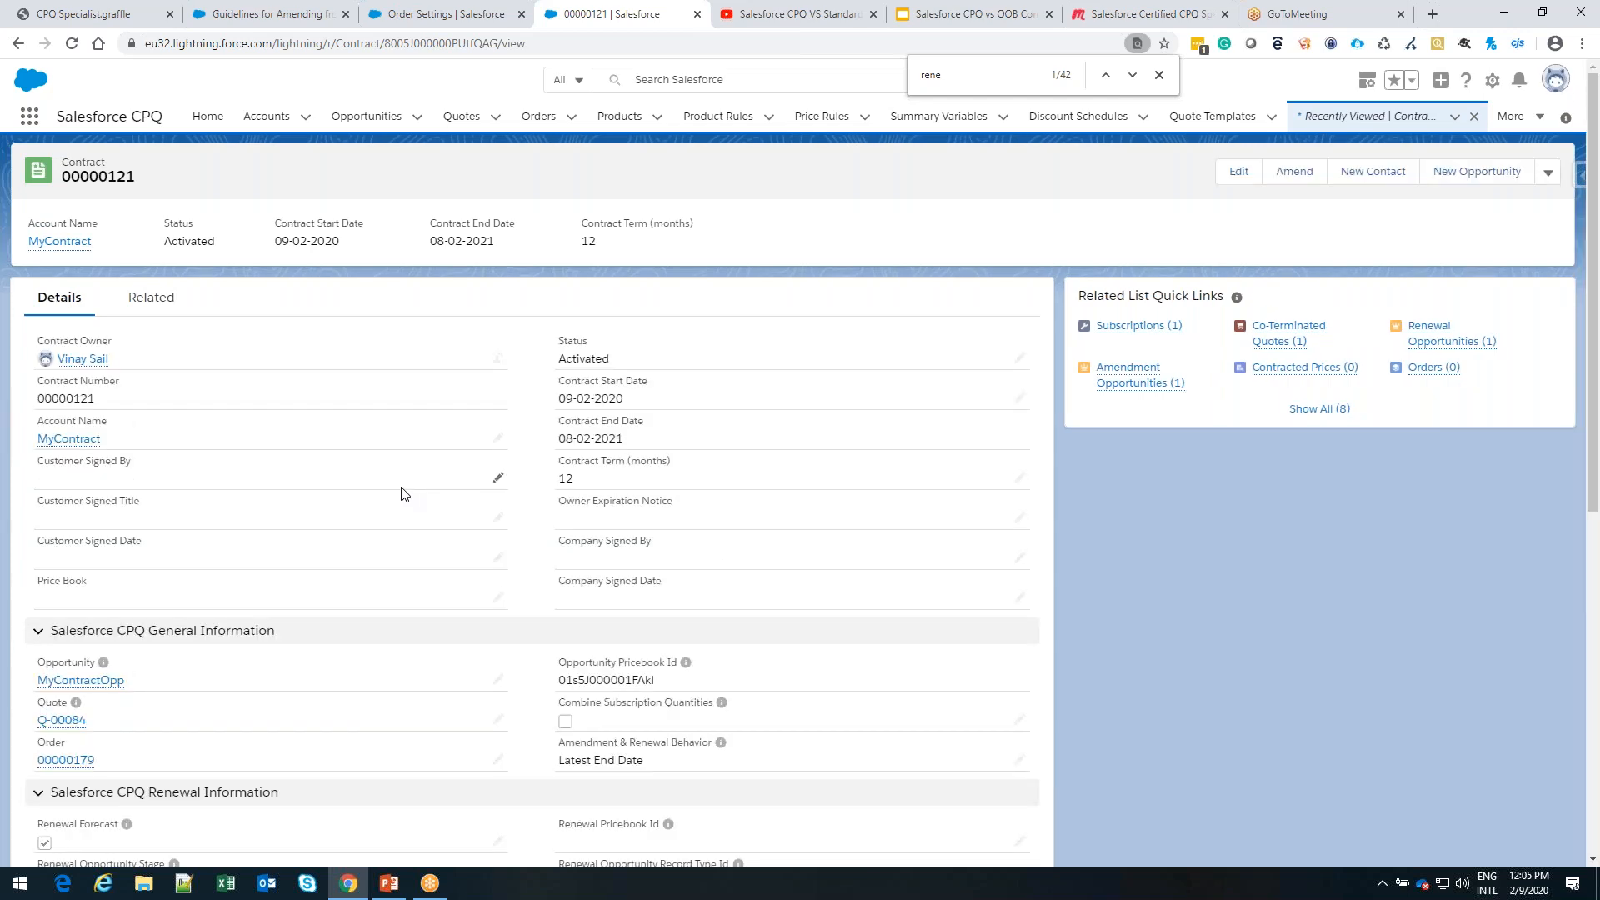
scroll(401, 494, down, 7)
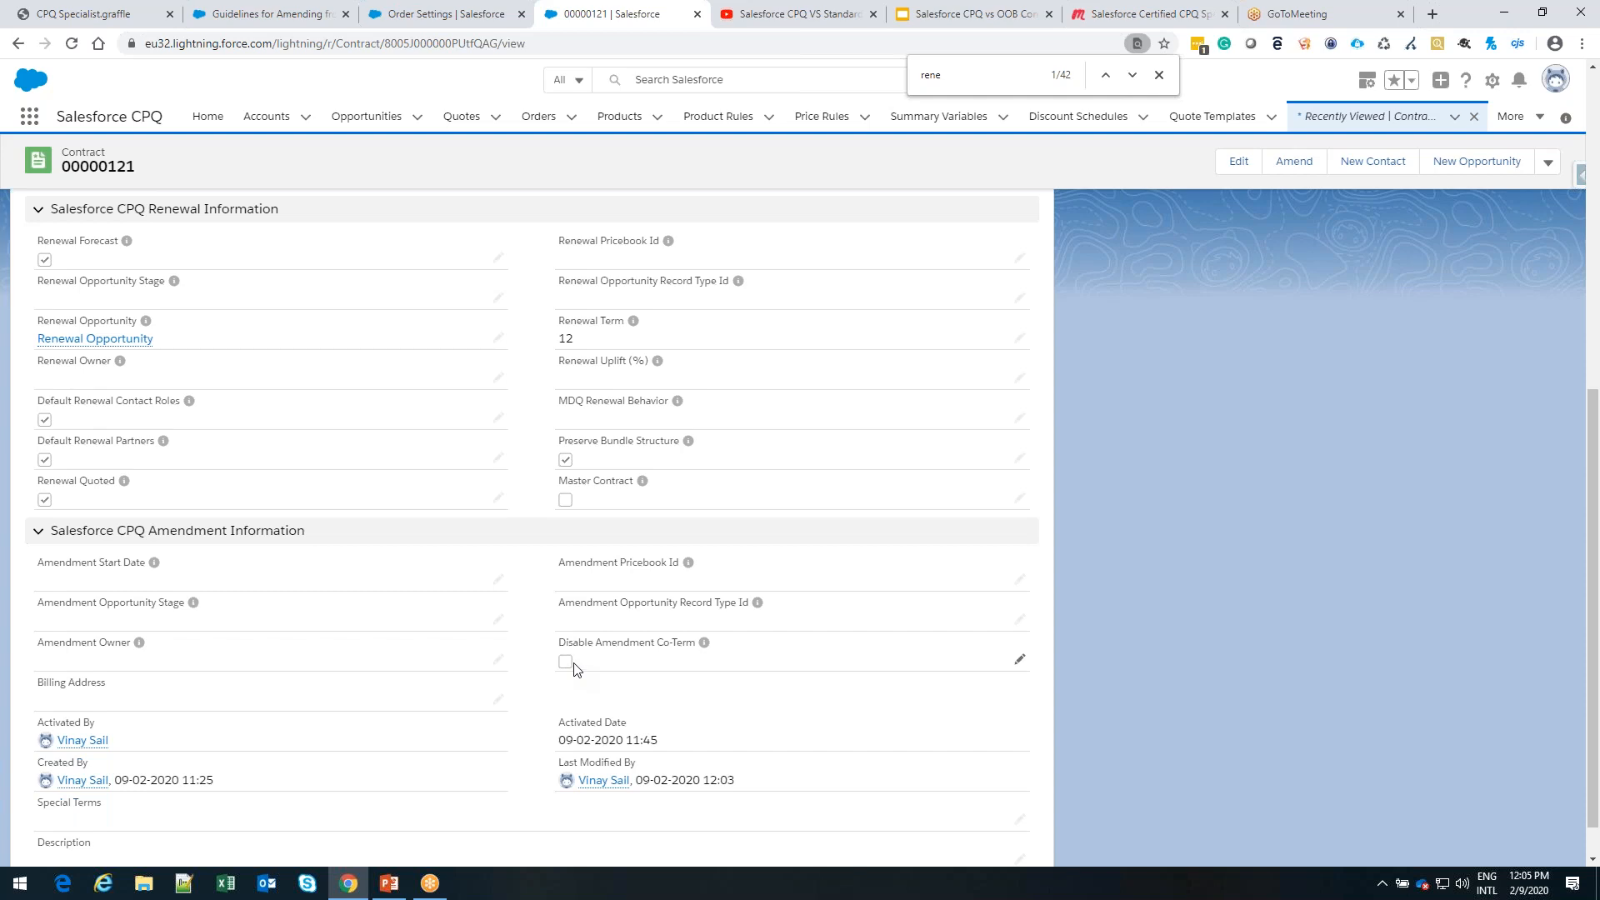
scroll(574, 670, up, 4)
mouse_move(721, 494)
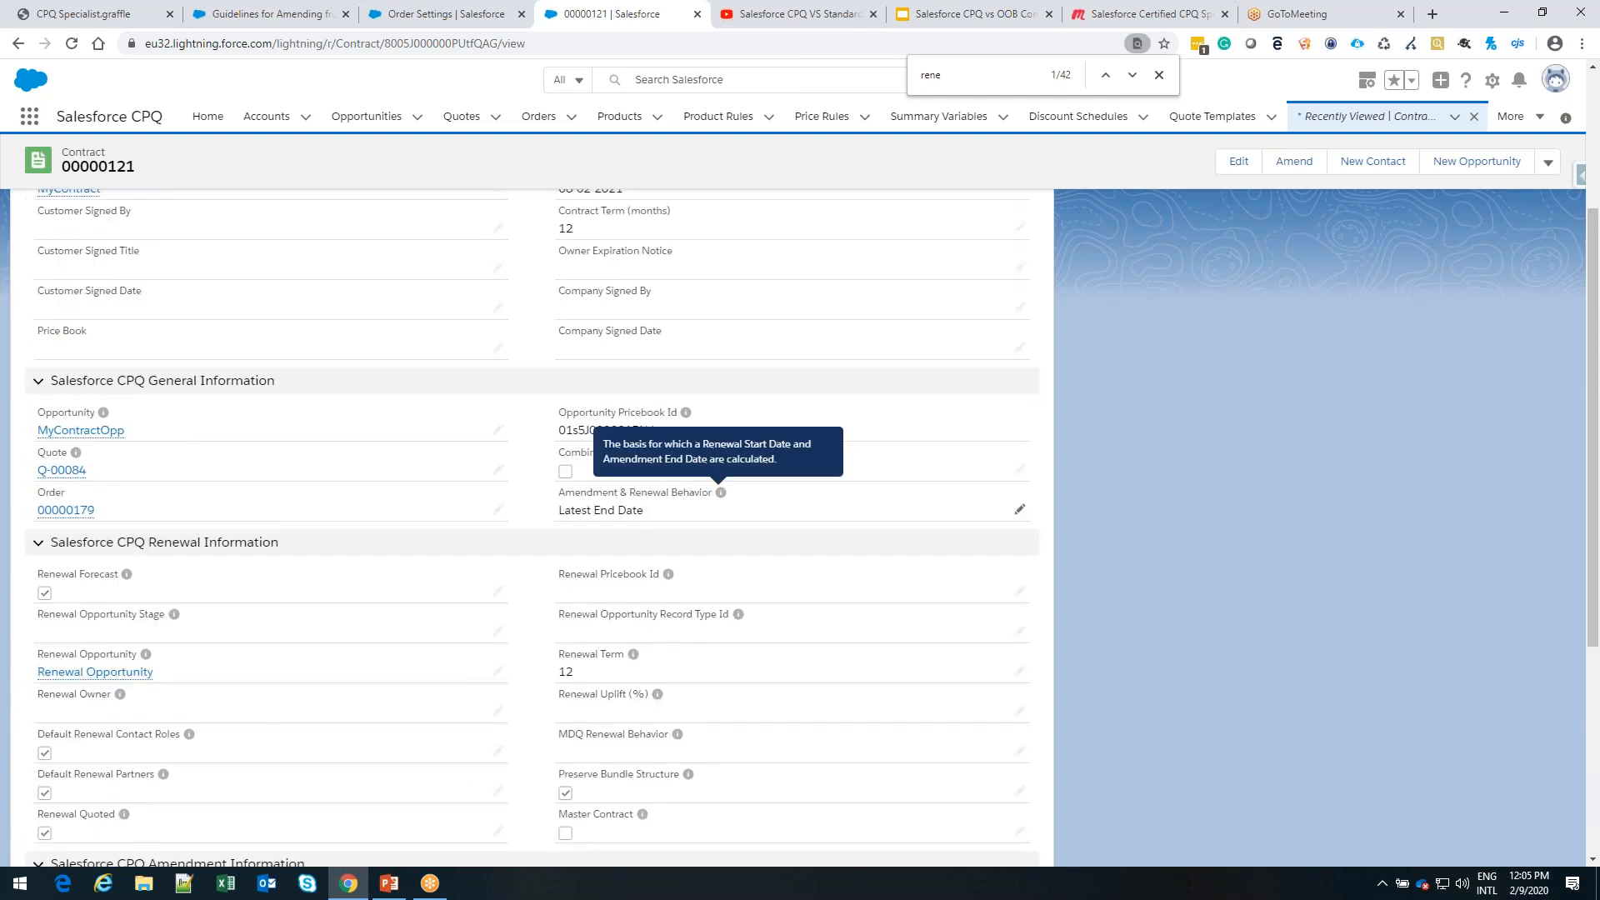
click(1020, 511)
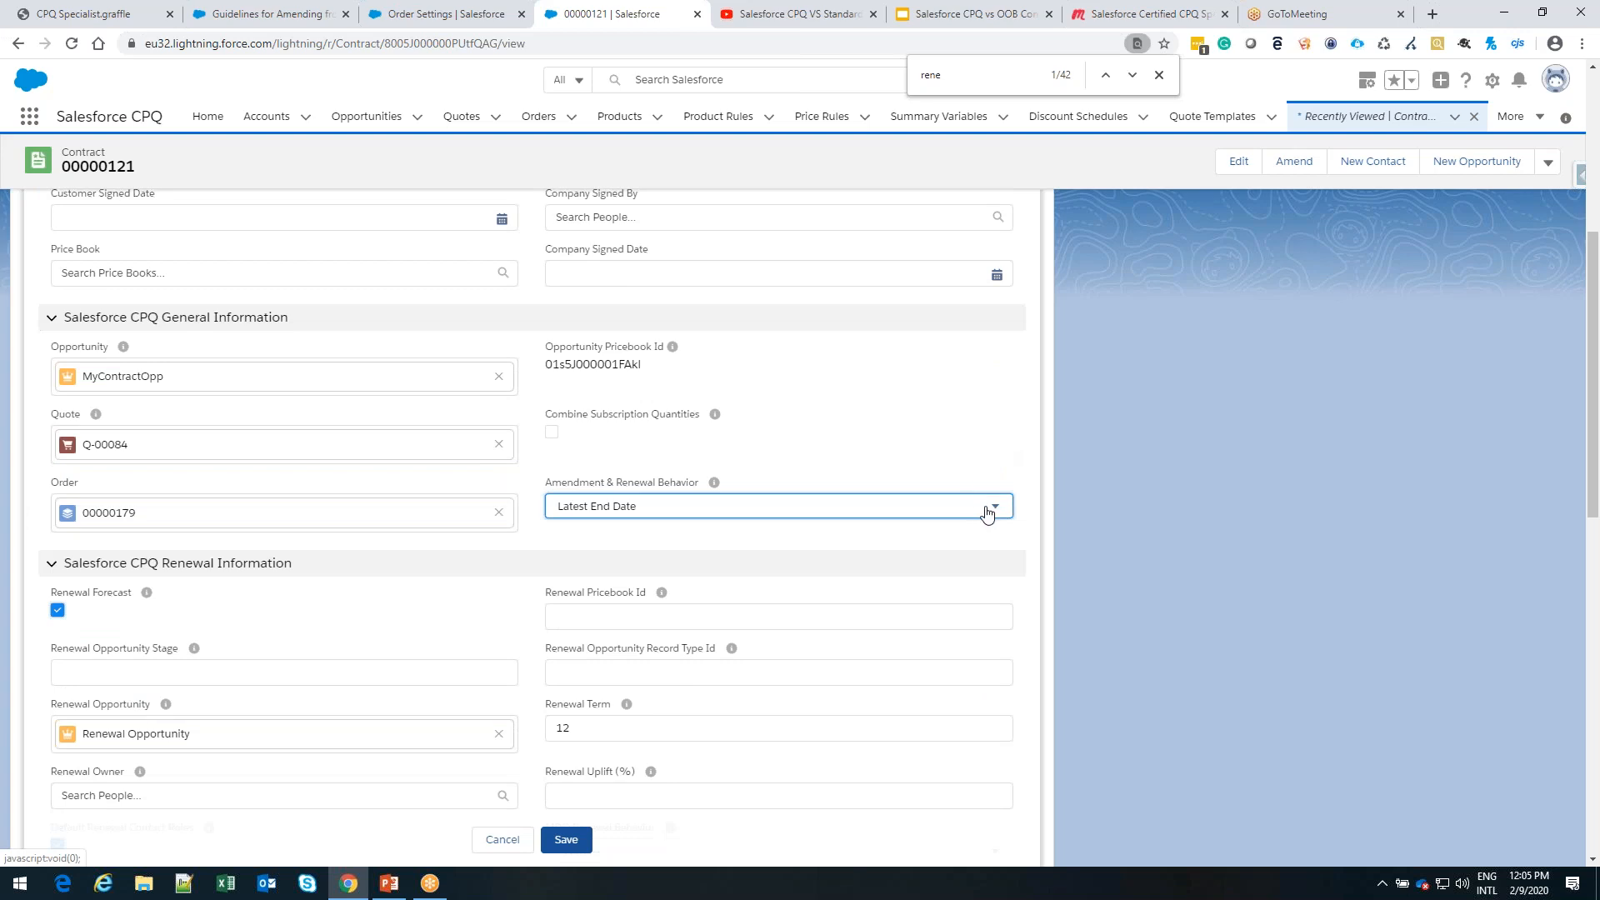
click(987, 511)
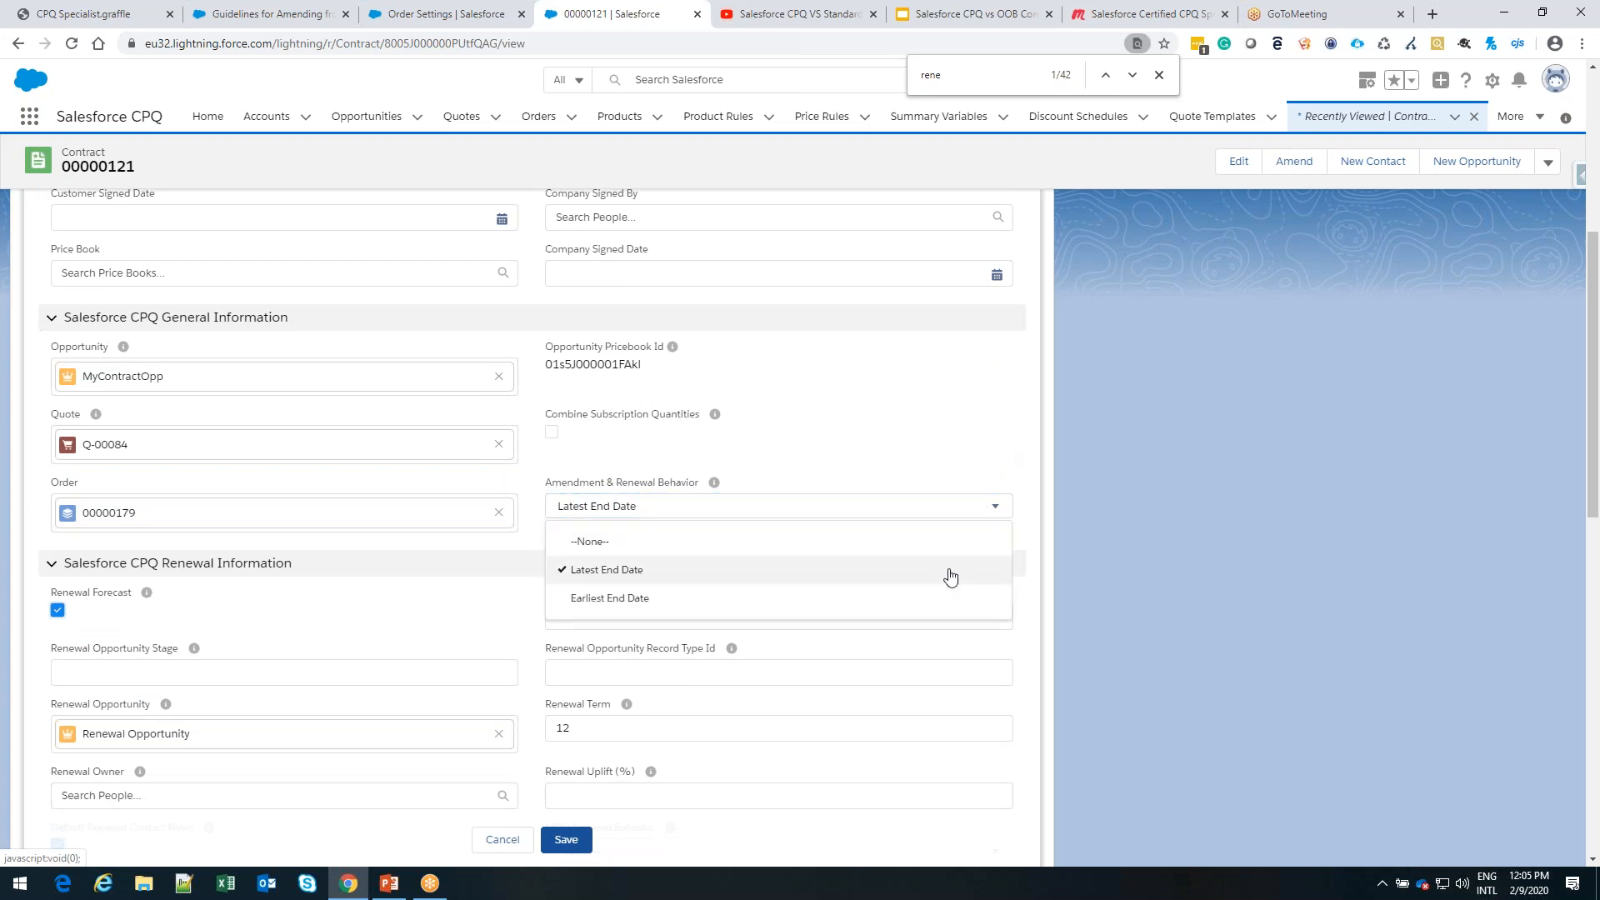
click(1087, 542)
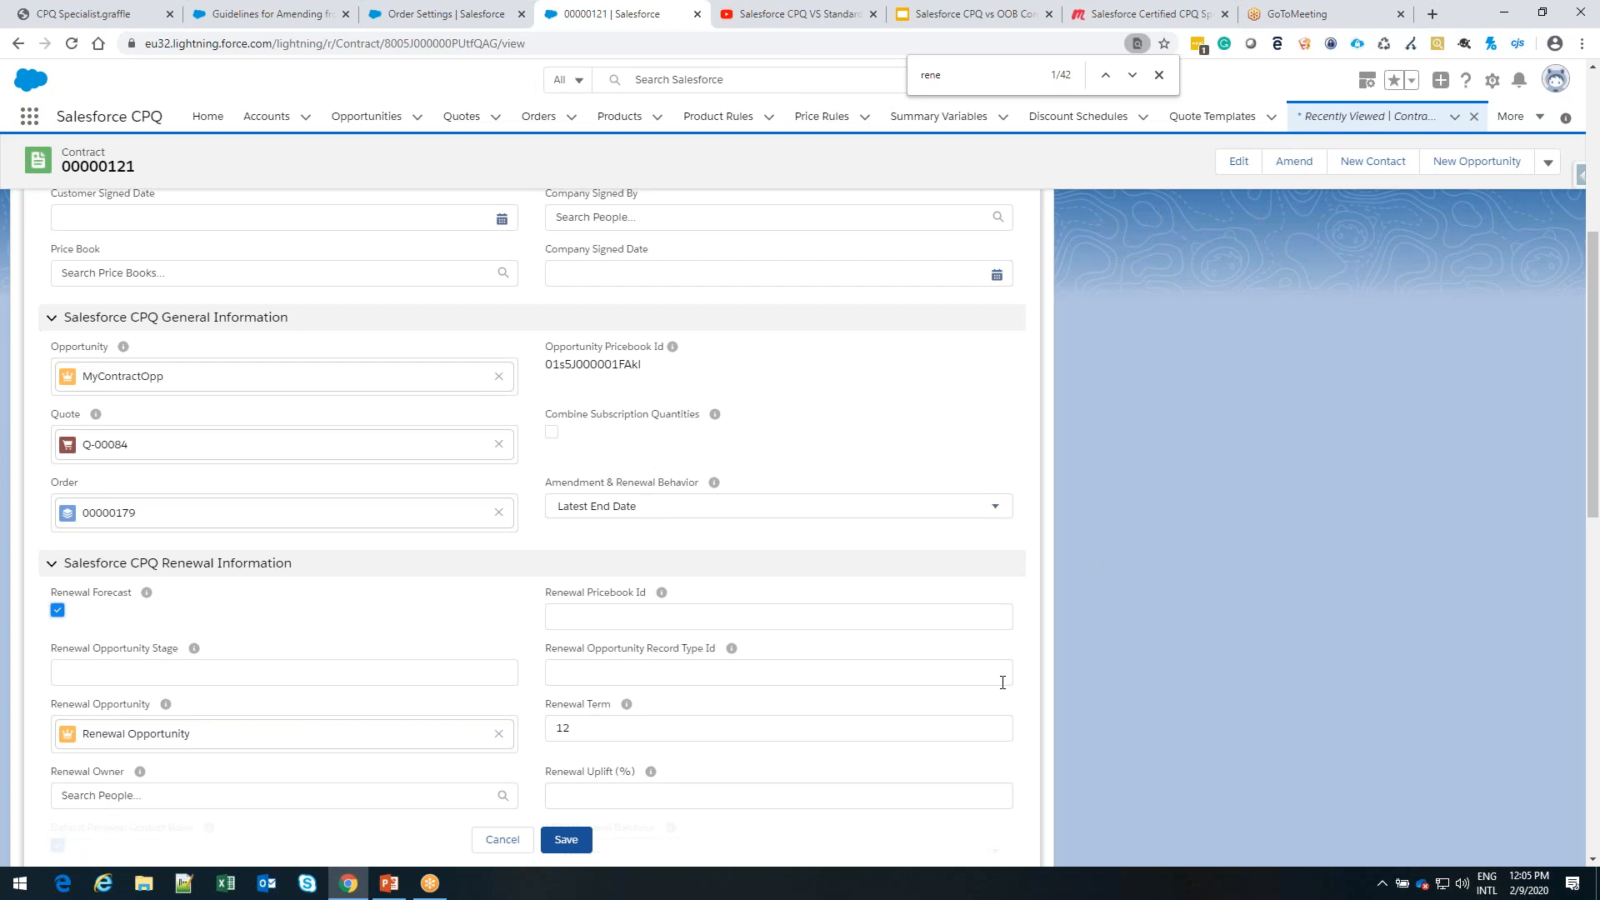
Start an asset renewal for CPU 1.2GHz m5 from the MyContract account, skipping the active contract selection
click(266, 116)
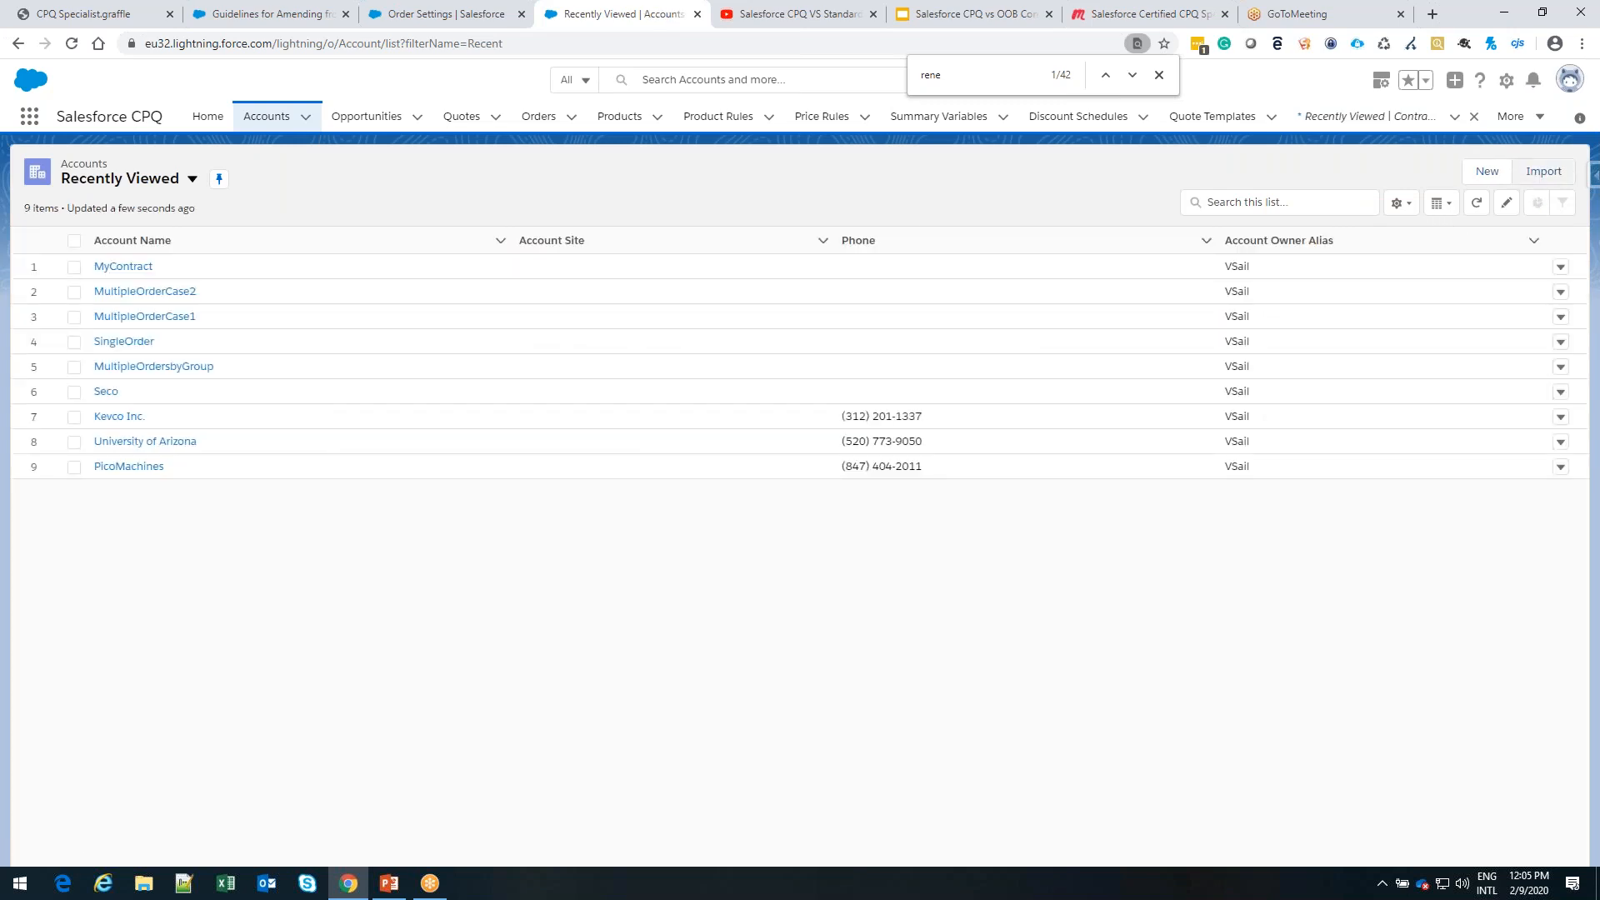
click(123, 268)
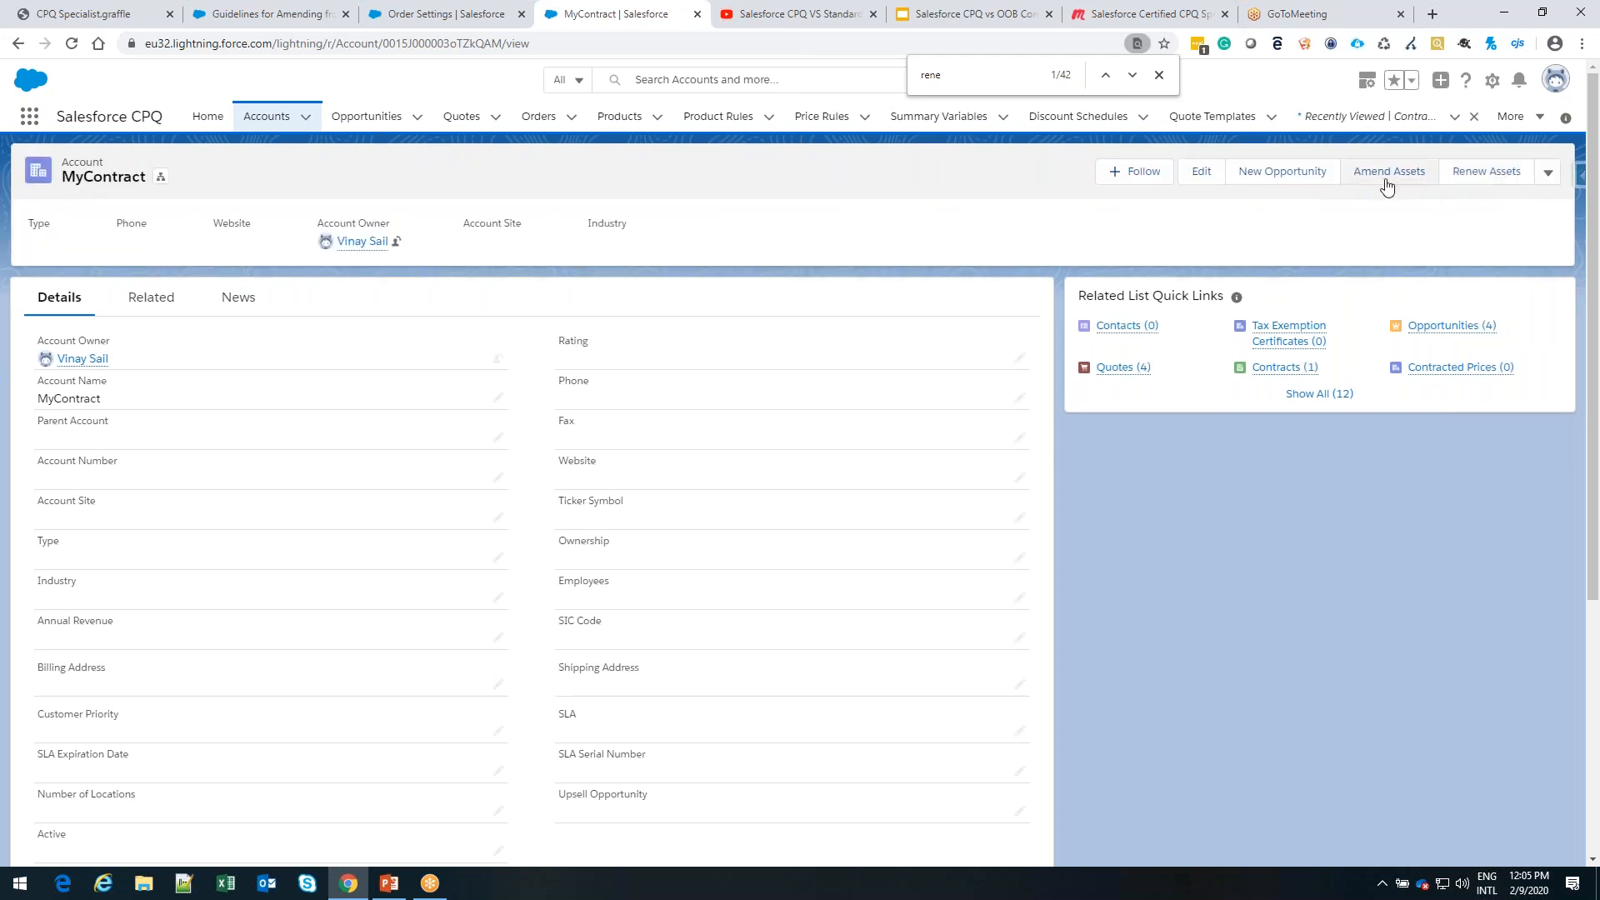
click(1484, 181)
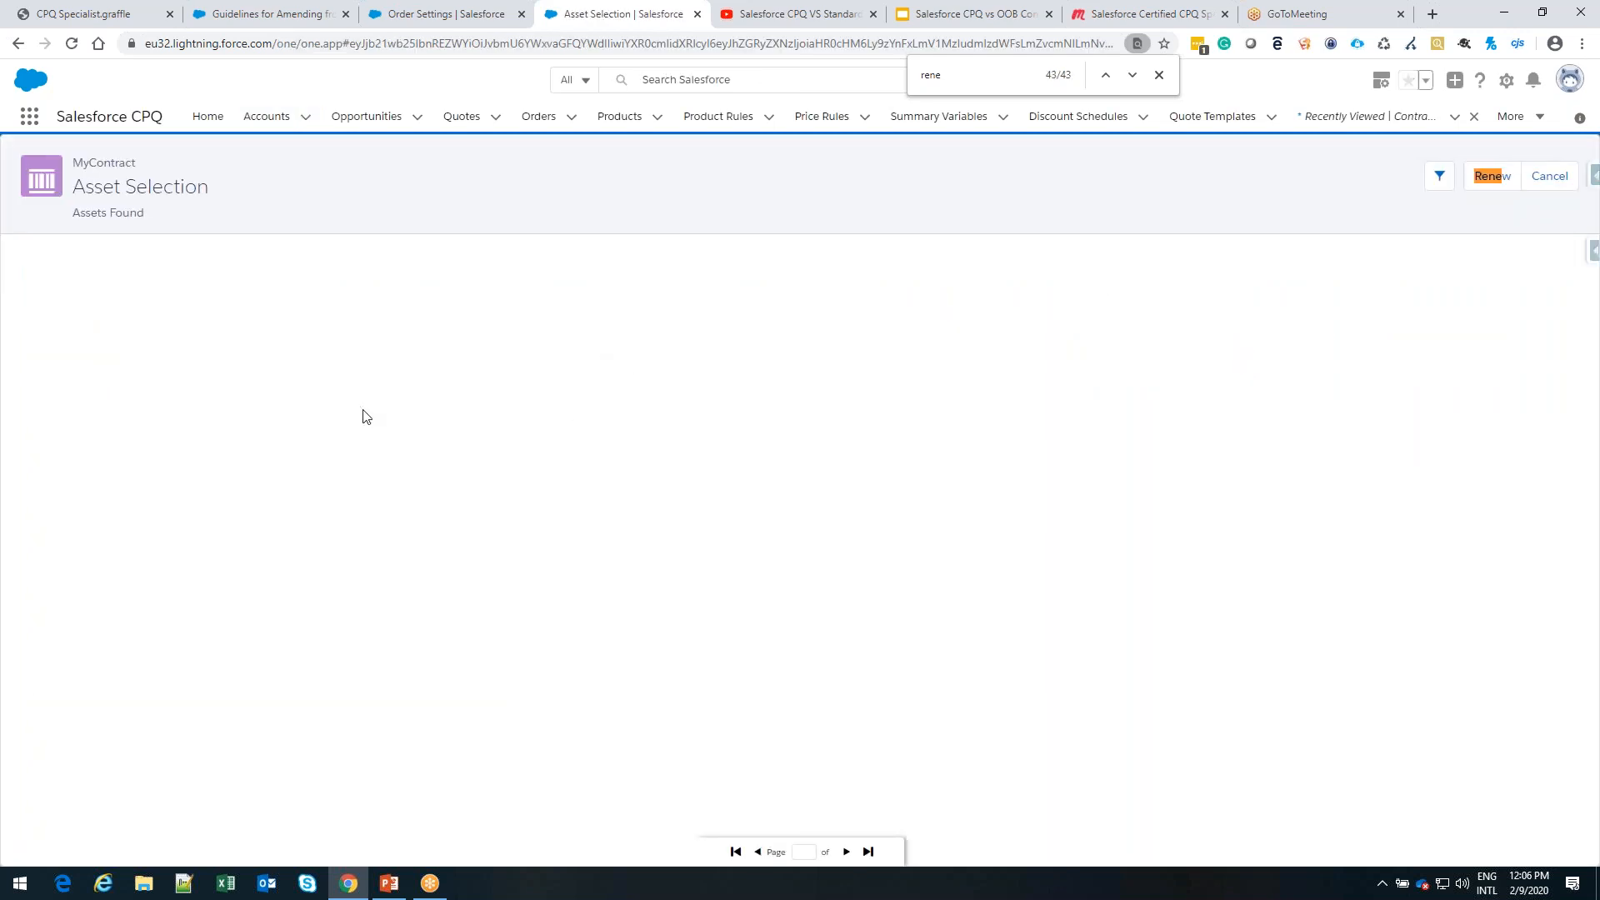
click(70, 316)
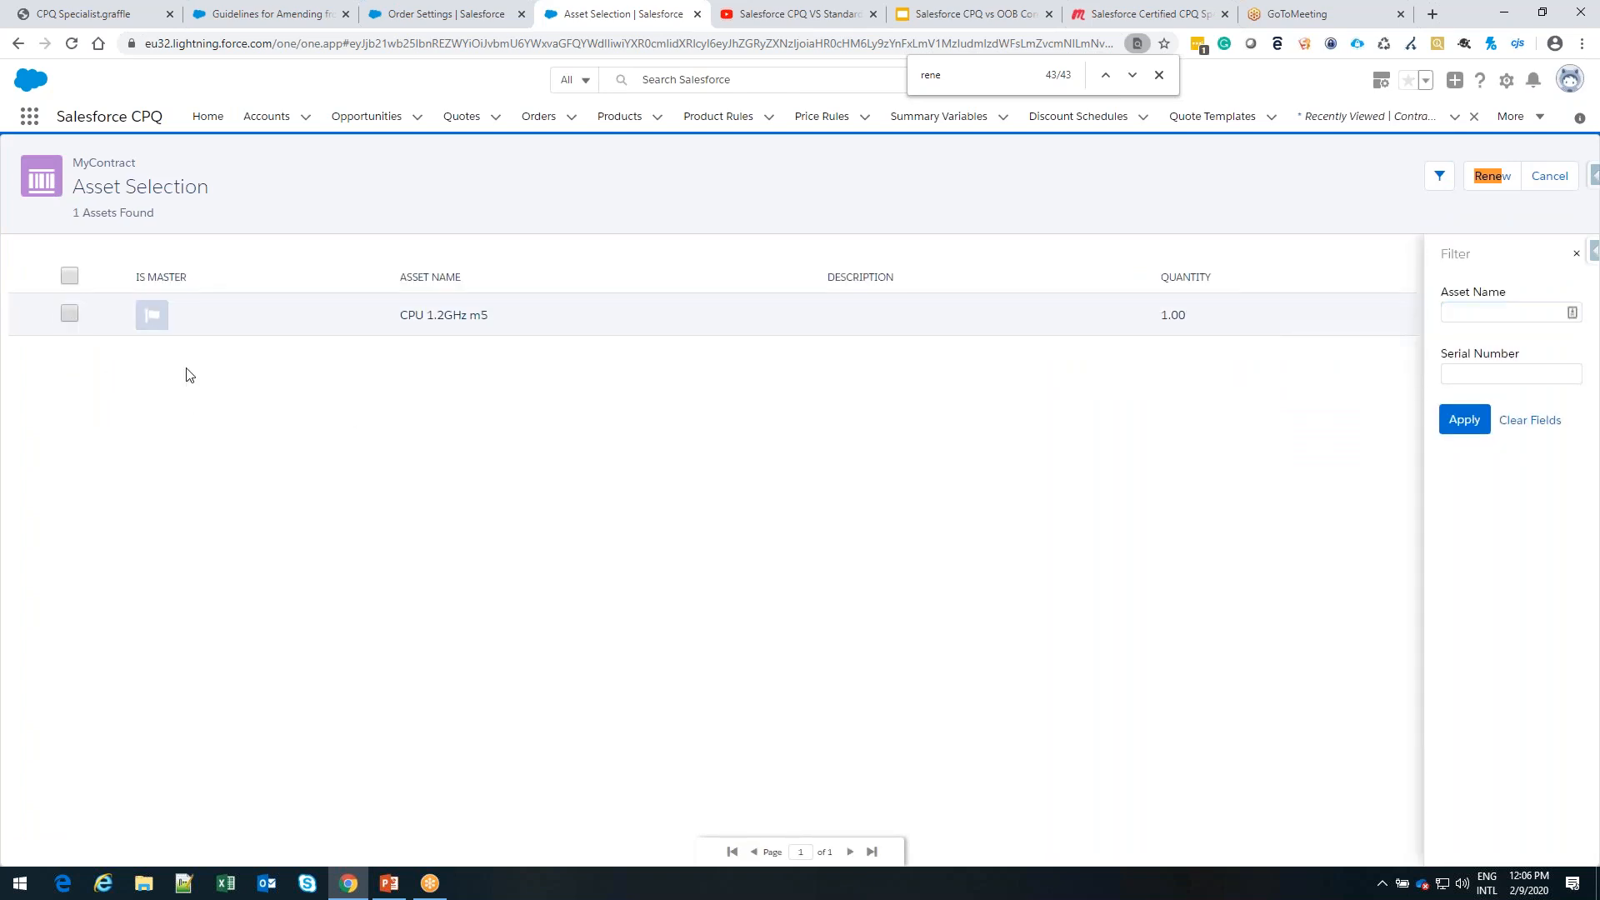
click(1491, 177)
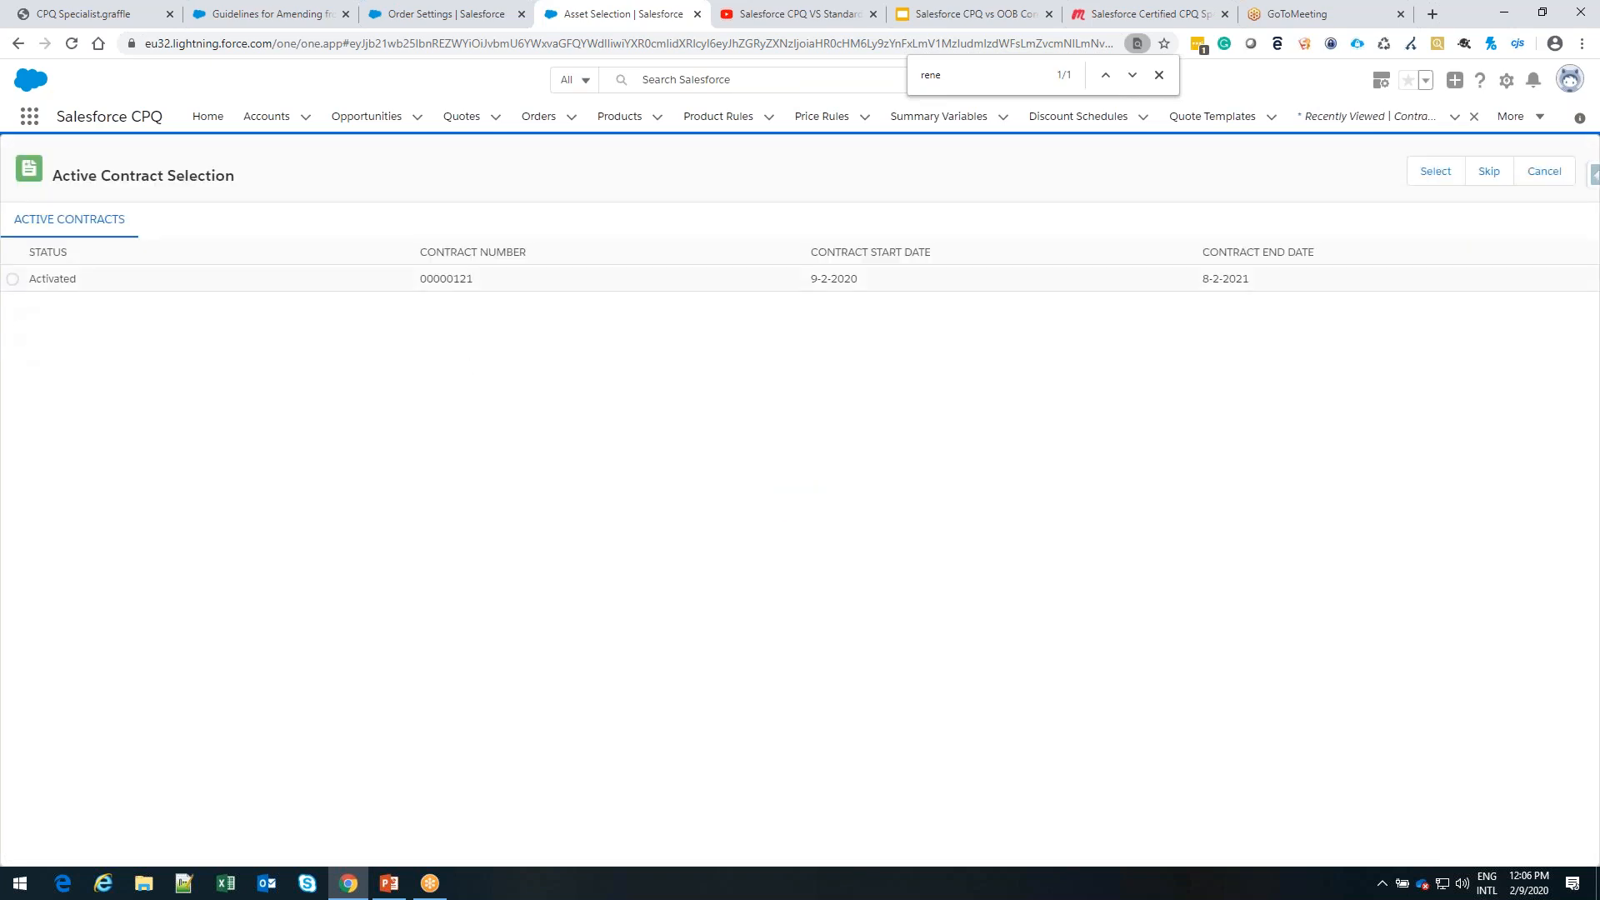
click(13, 279)
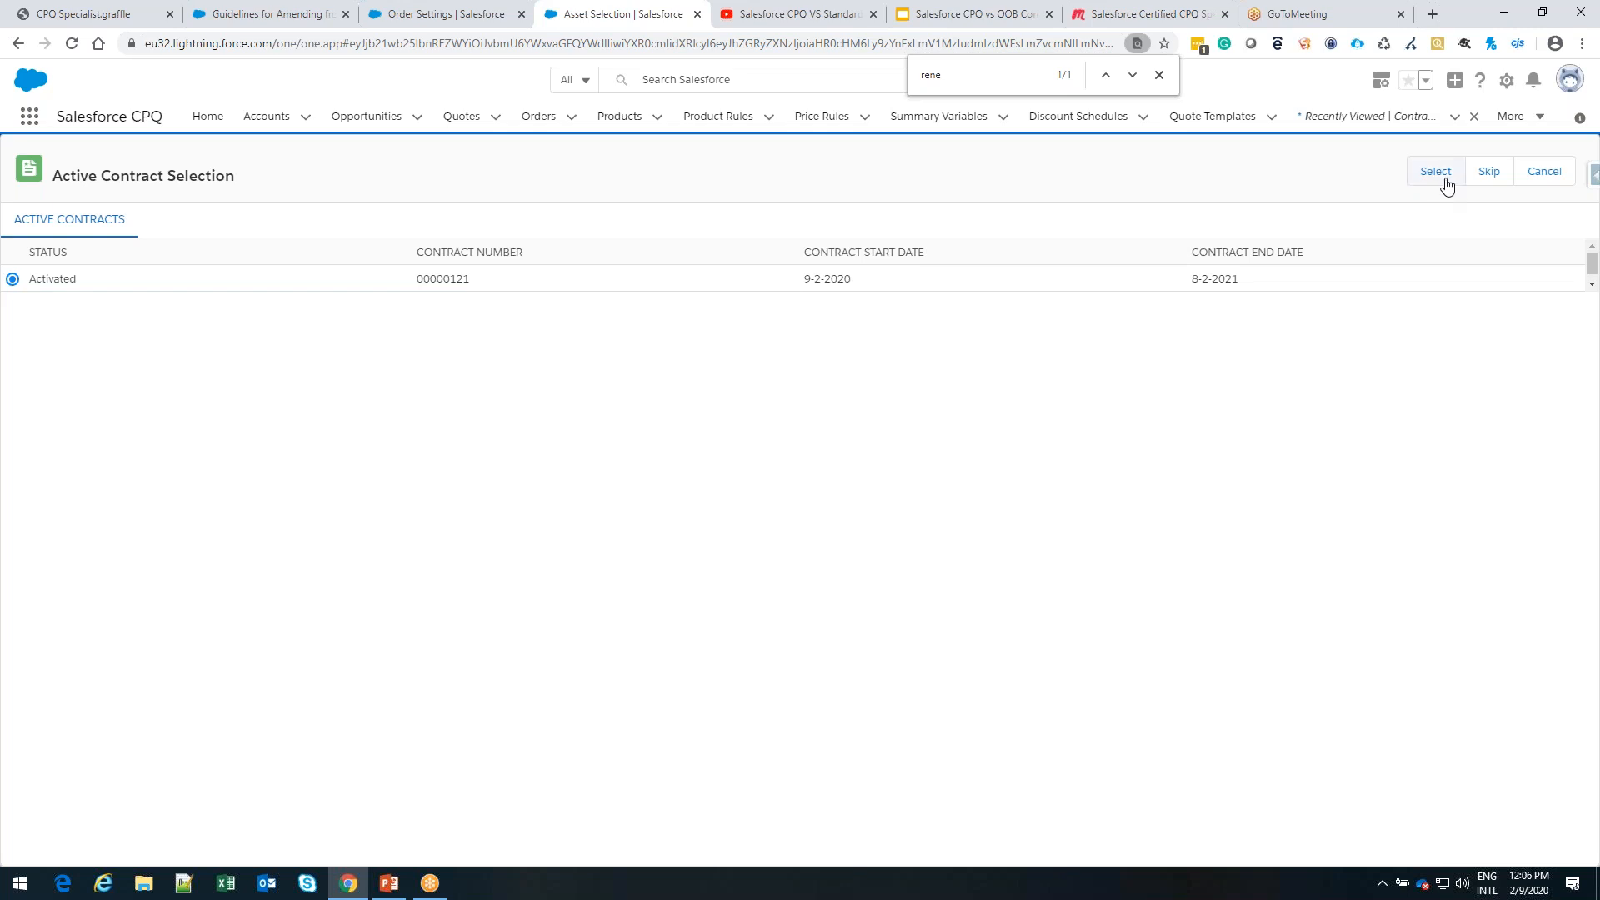
click(1490, 173)
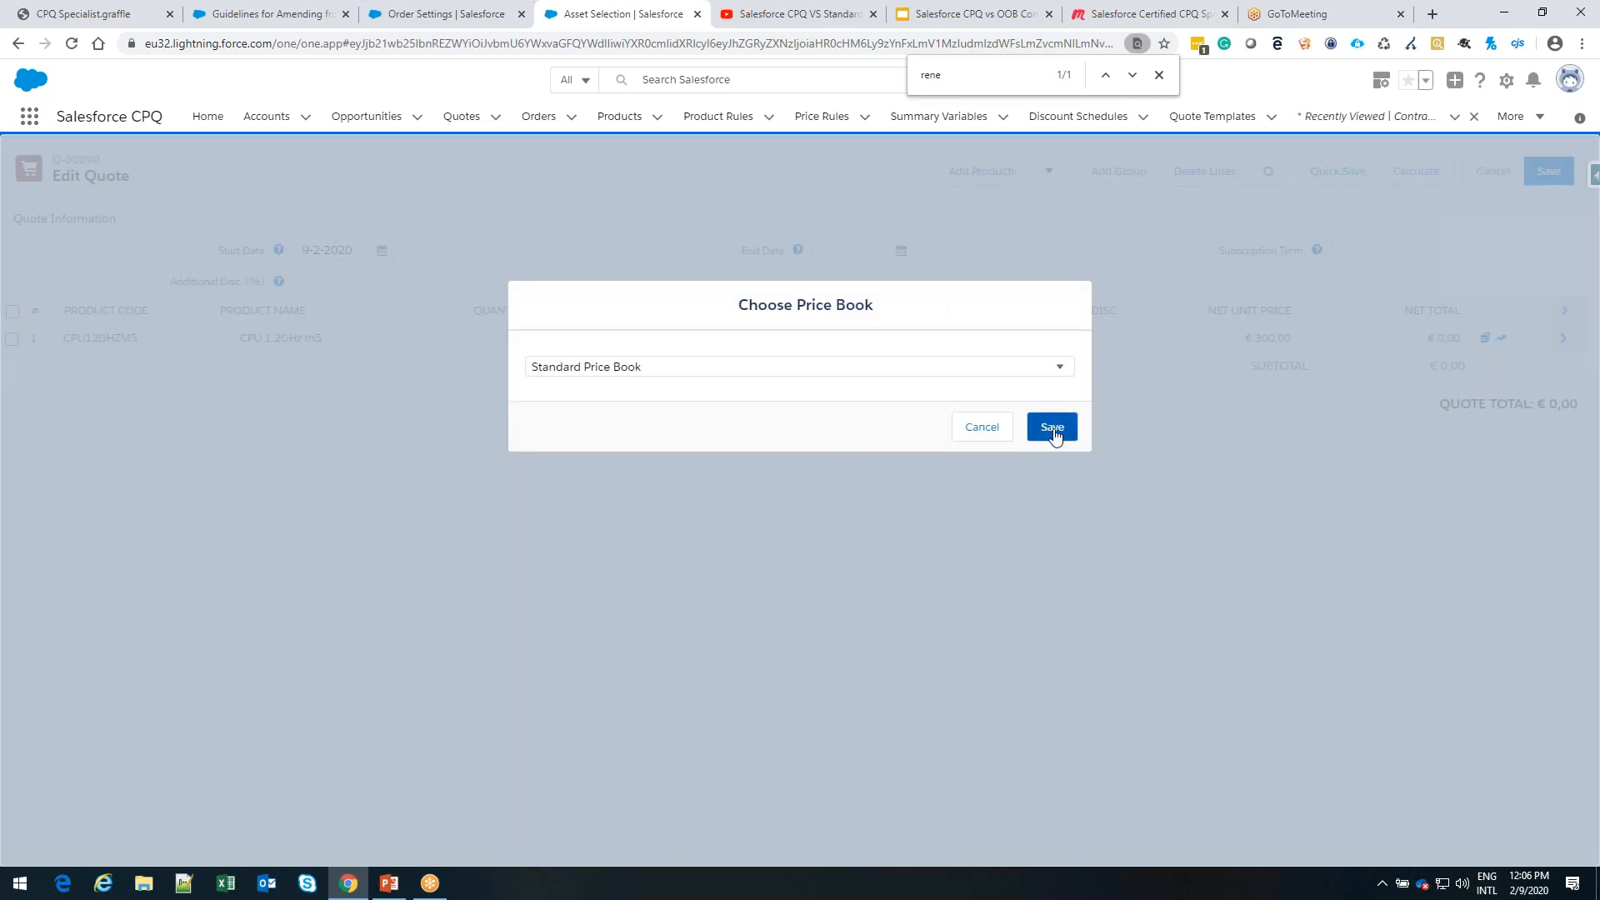
Apply the Standard Price Book to the asset renewal quote, recalculate it and save it
click(1053, 429)
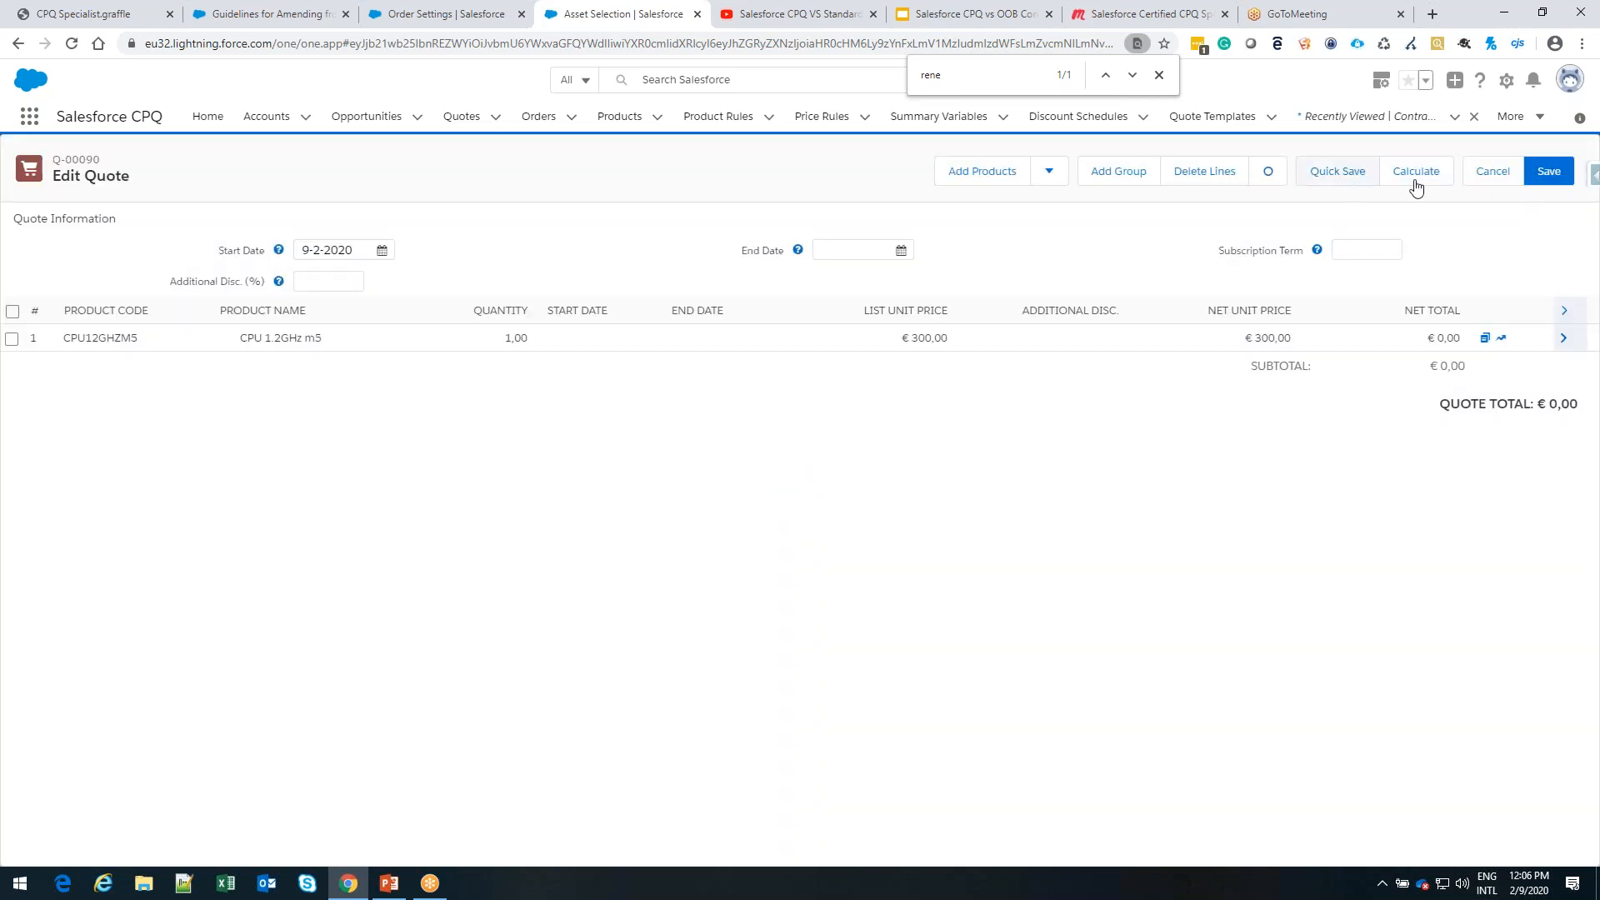
click(1420, 175)
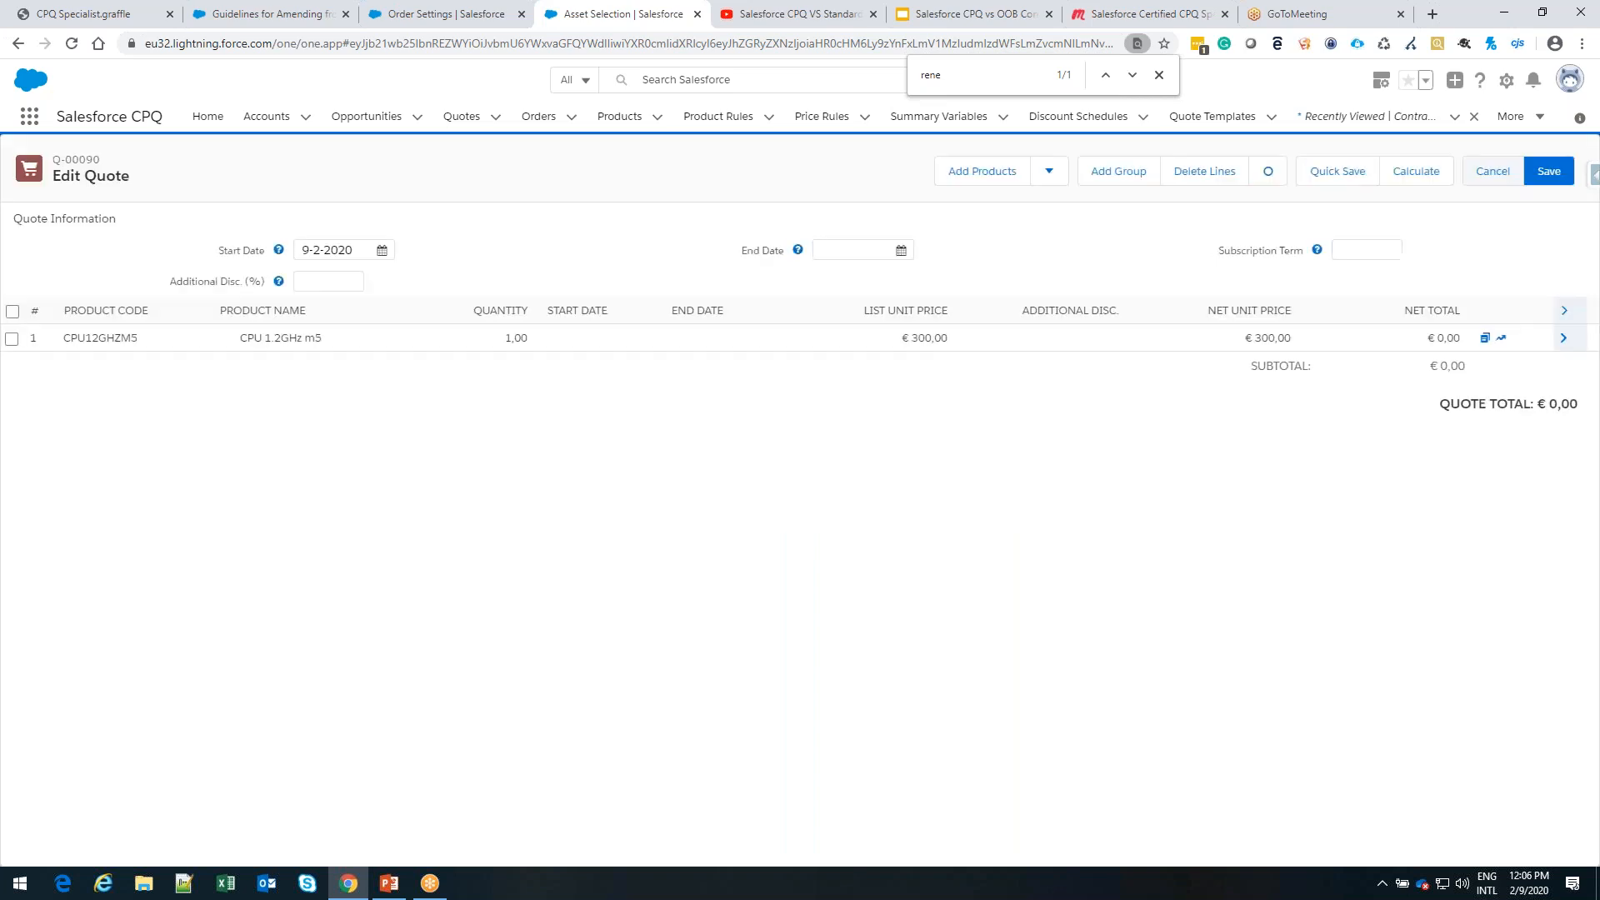
click(1543, 178)
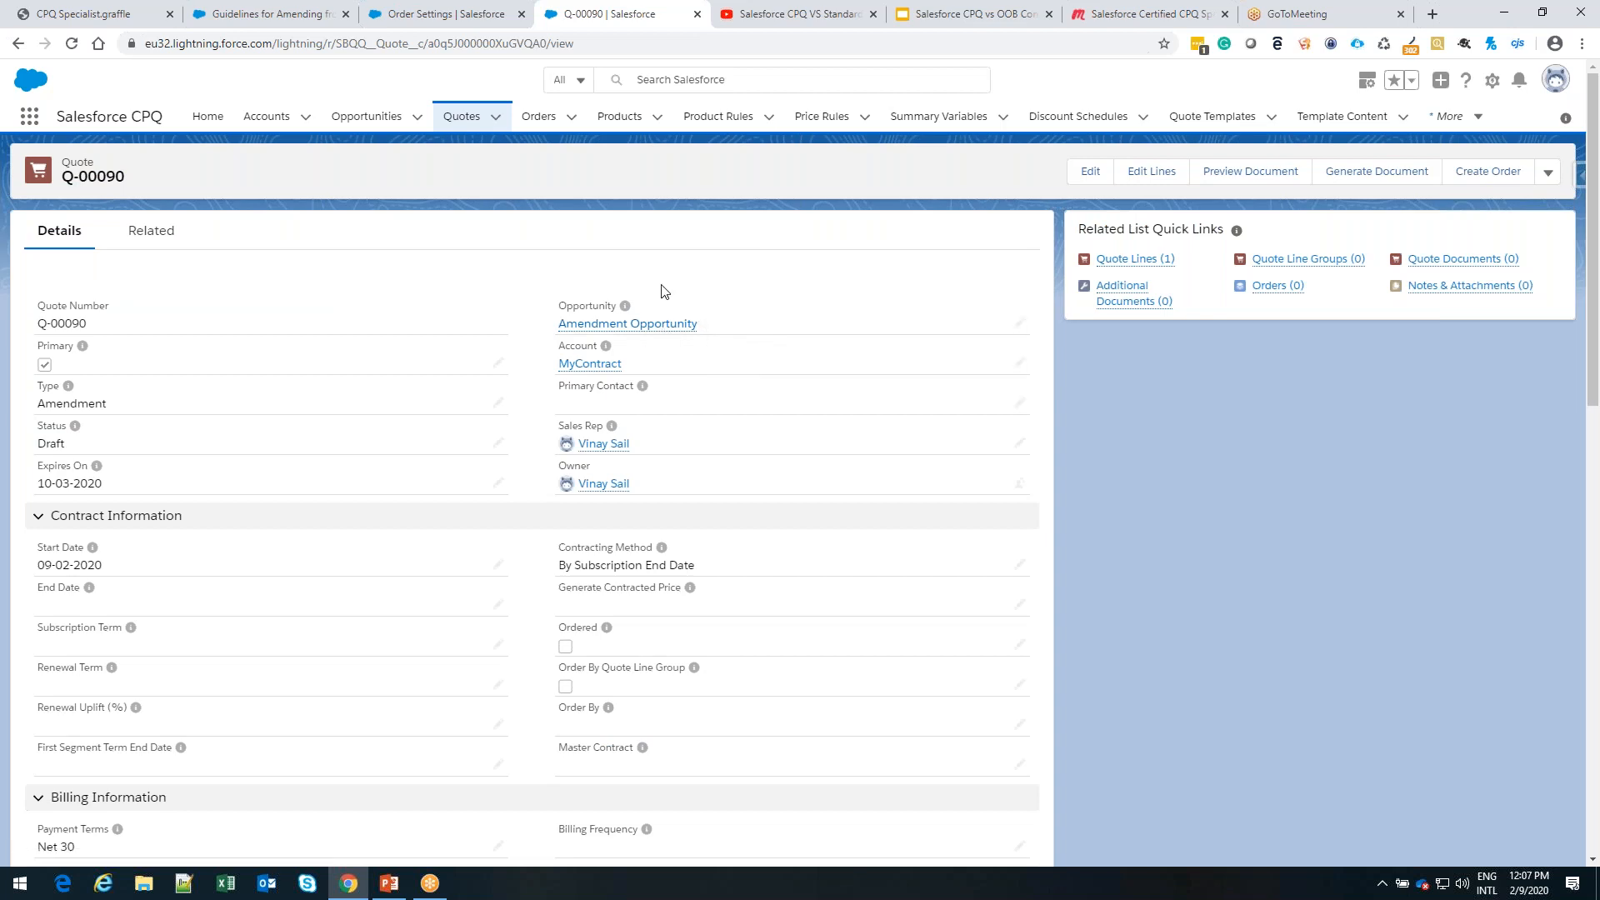
Open the CPU 1.1GHz m3 product from the recently viewed products and show all its related list links
click(619, 116)
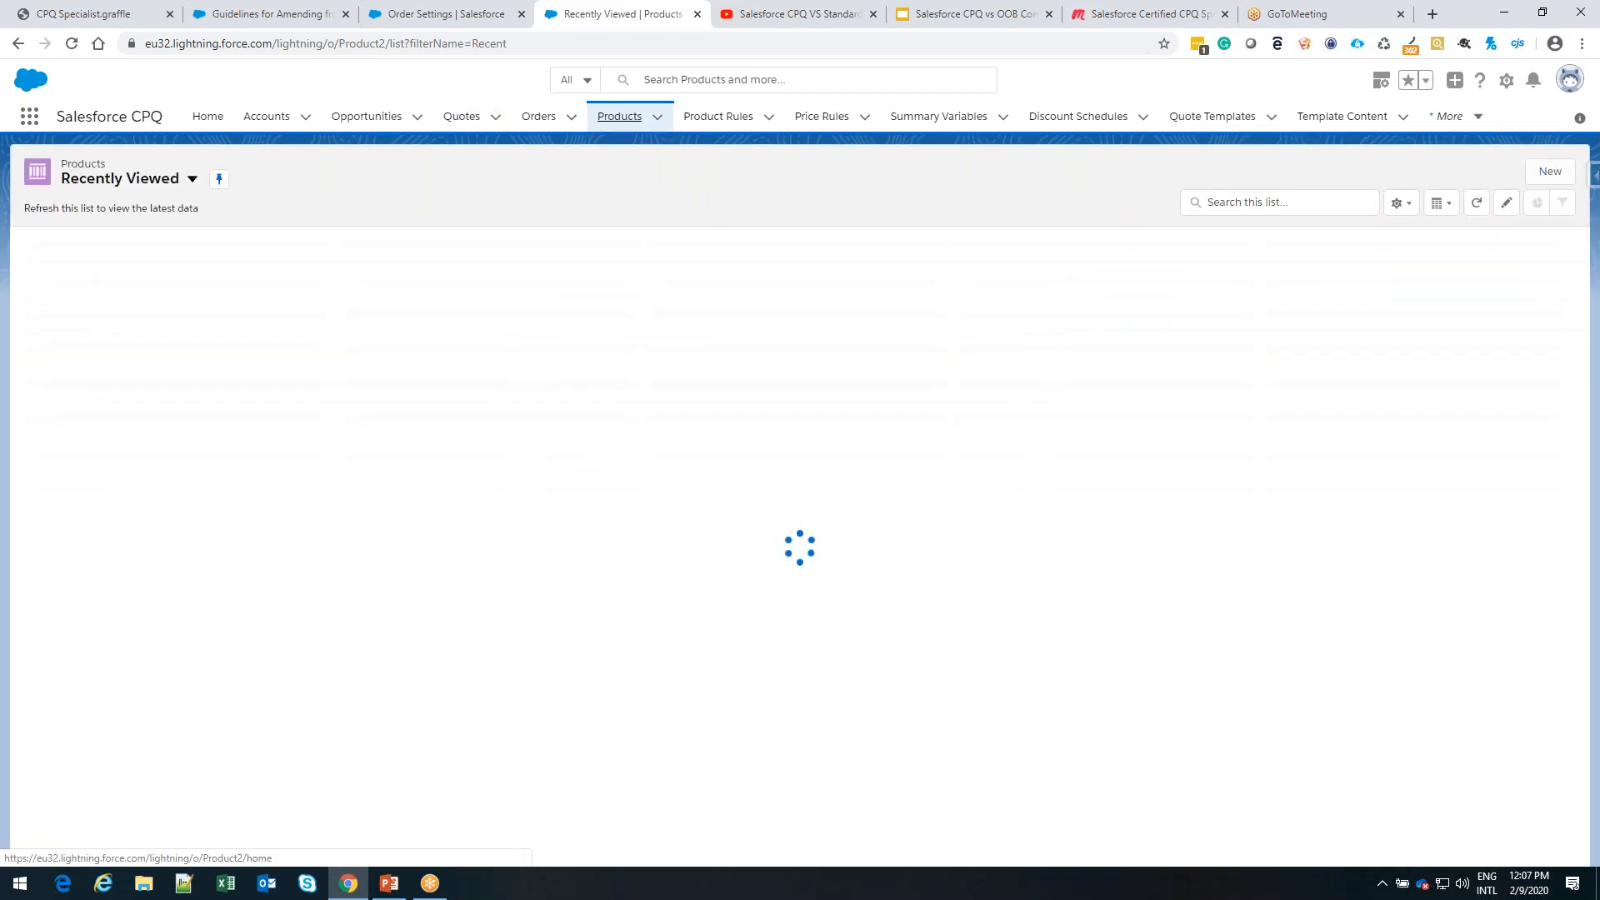
click(192, 178)
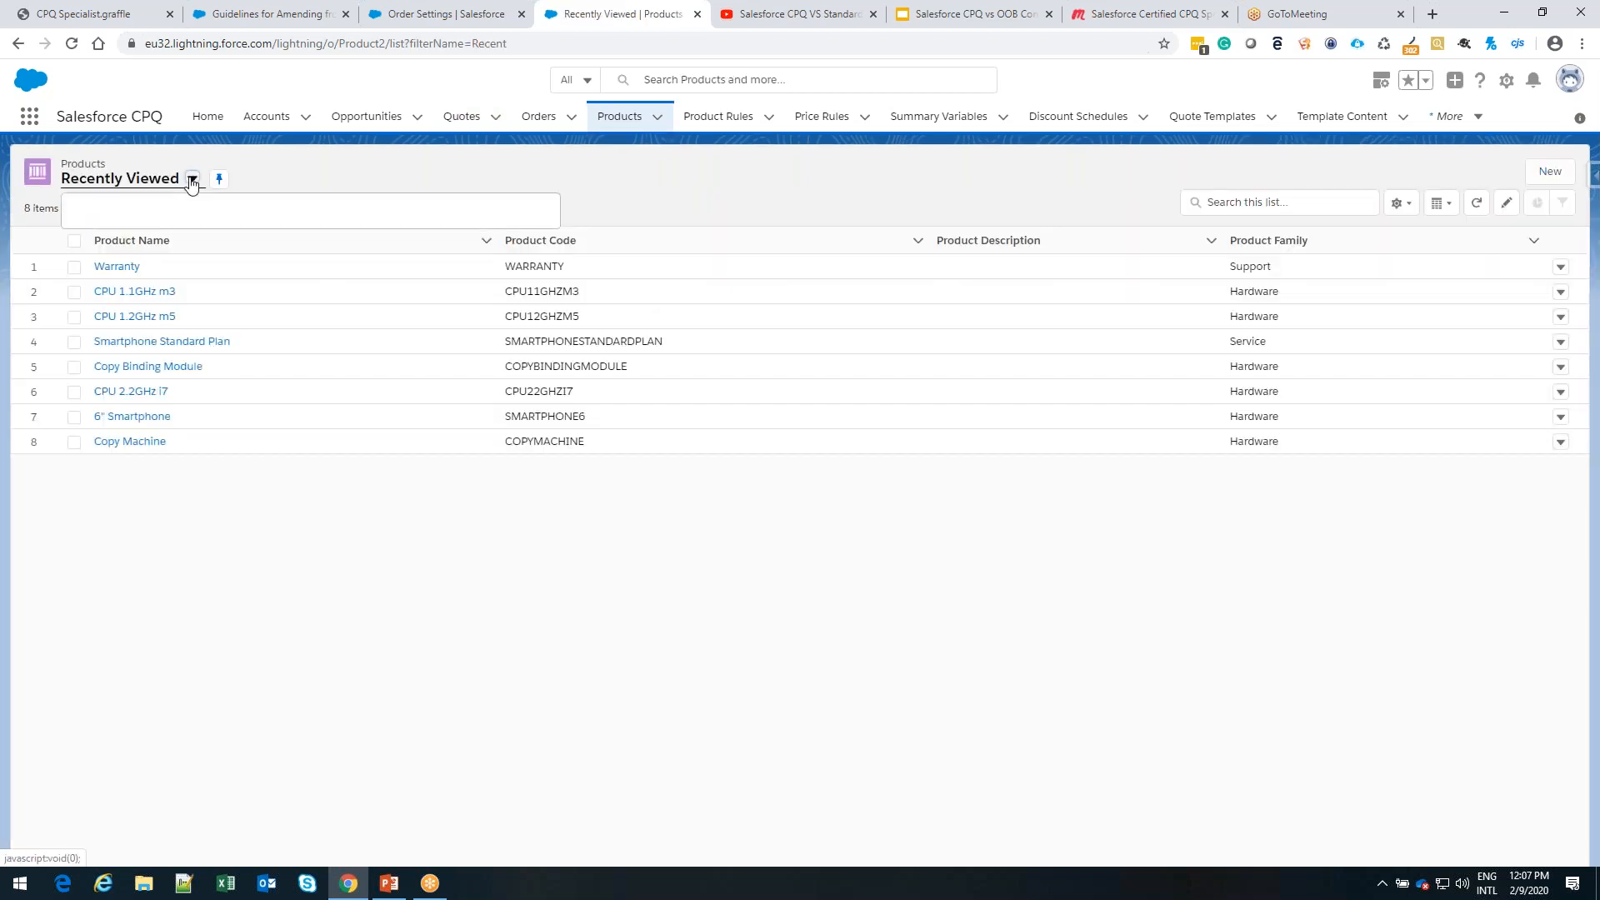
click(421, 171)
click(161, 299)
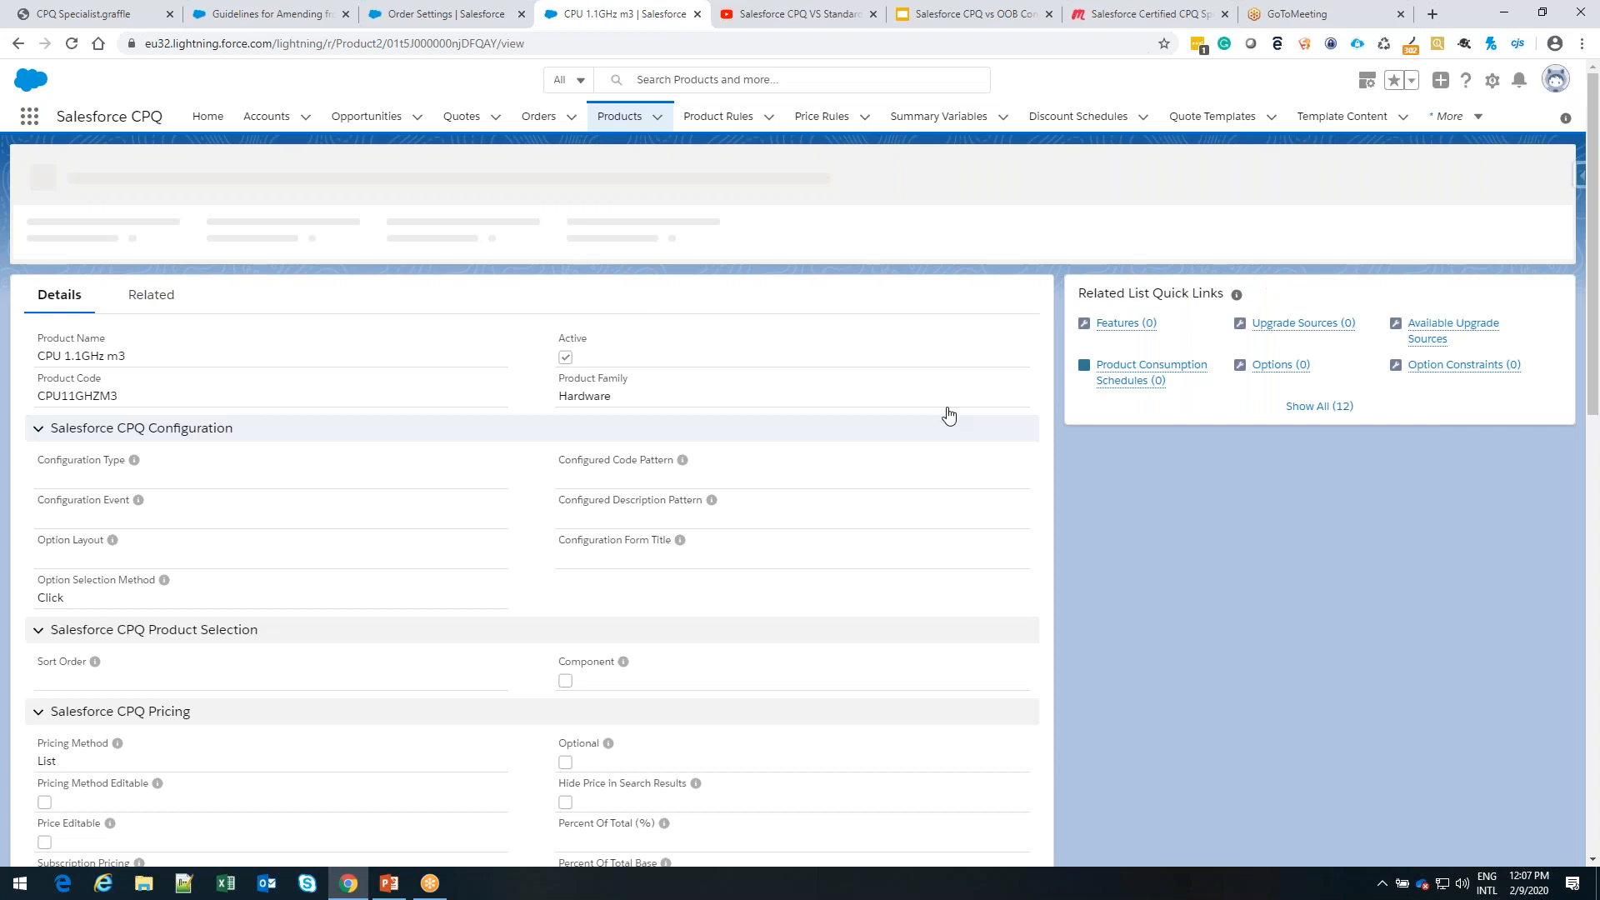
click(1319, 410)
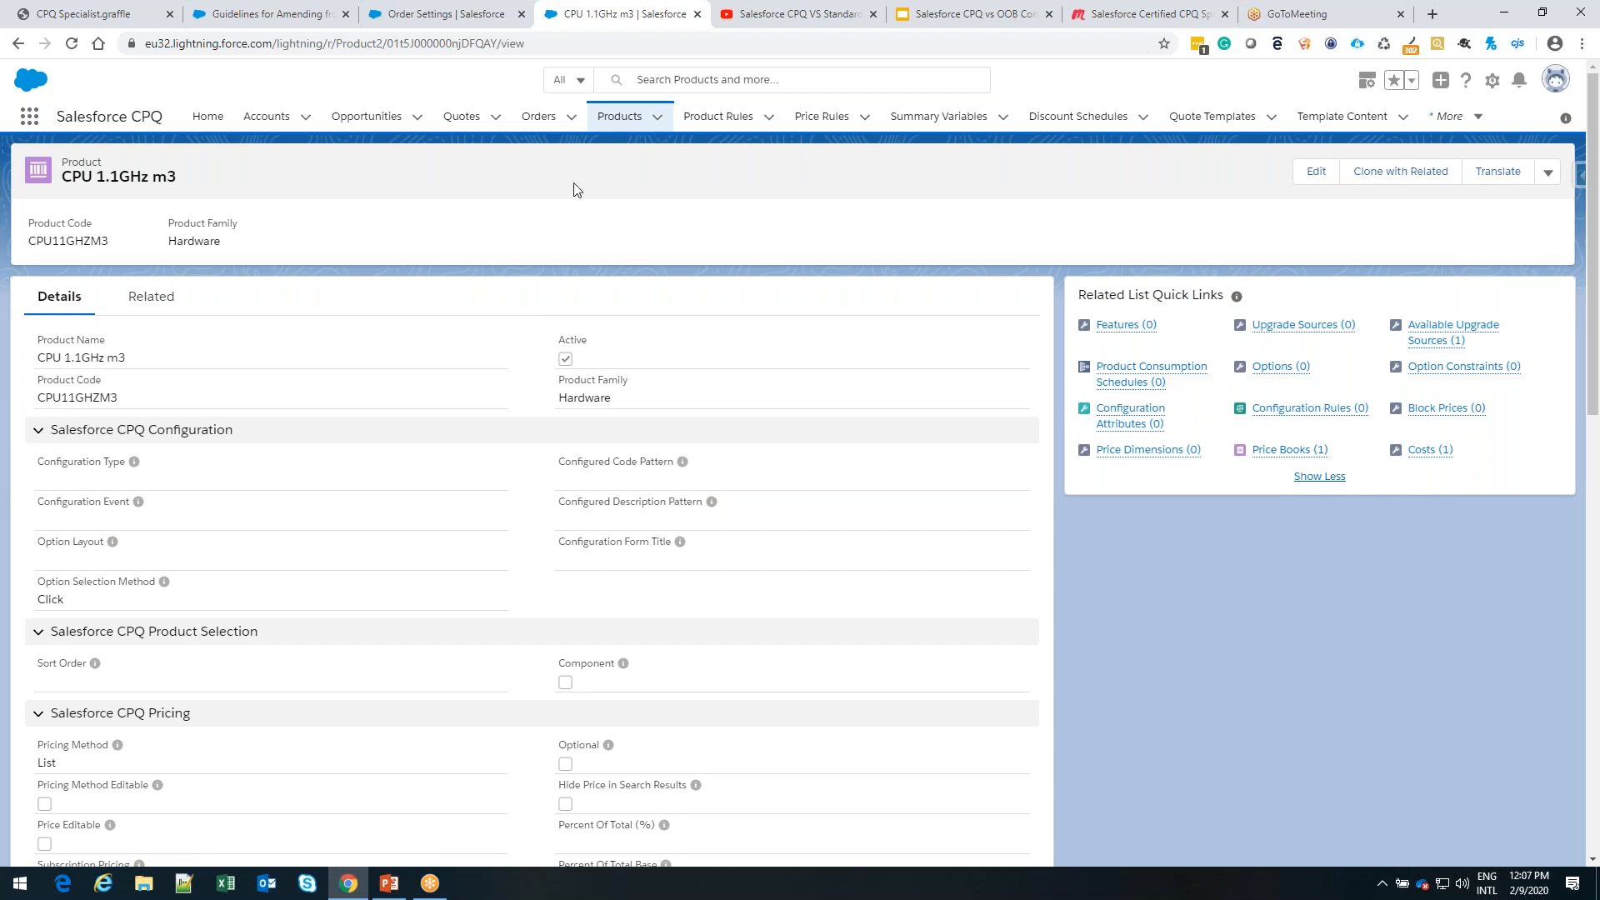
Search the All Products list for "cpu", reopen the CPU 1.1GHz m3 product and show all its related list links
click(620, 121)
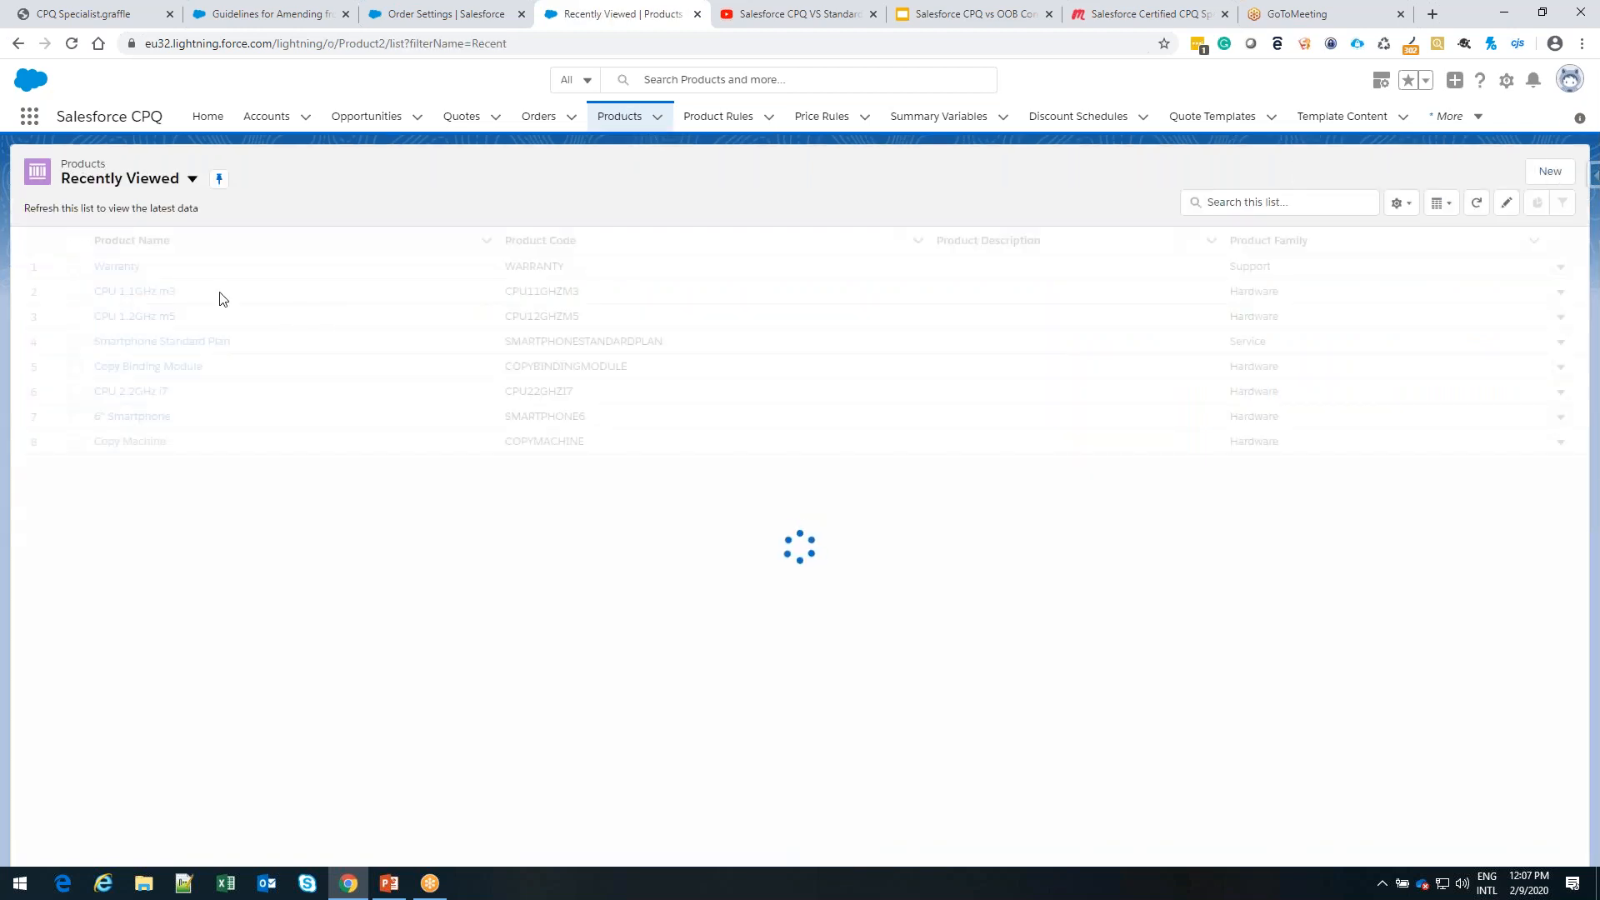
click(191, 178)
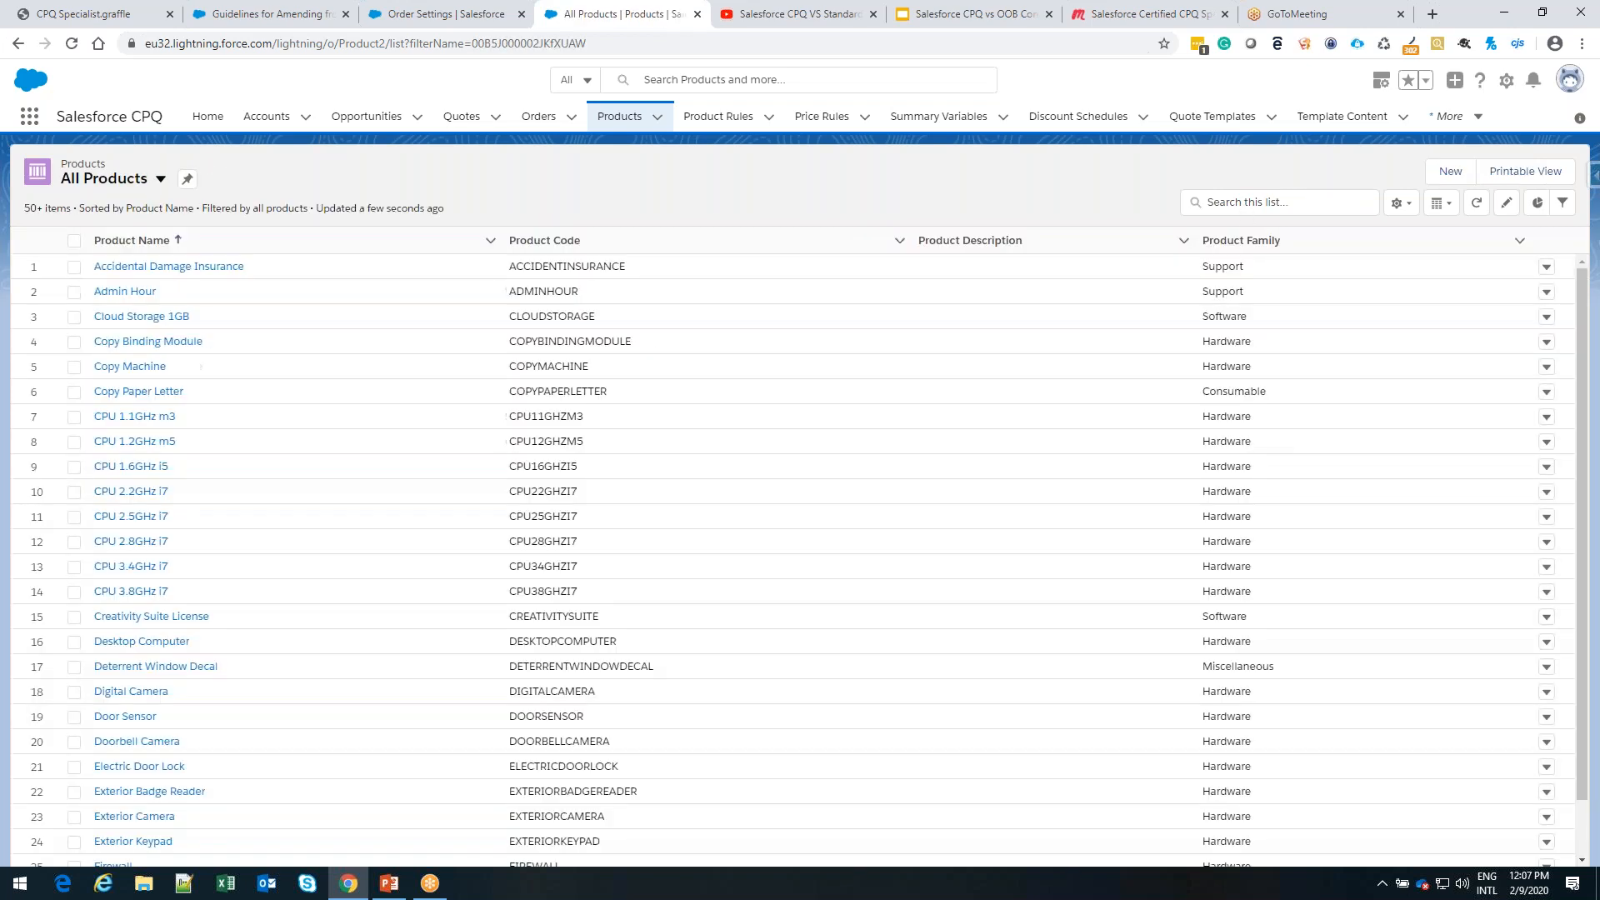
click(1275, 202)
text(cpu)
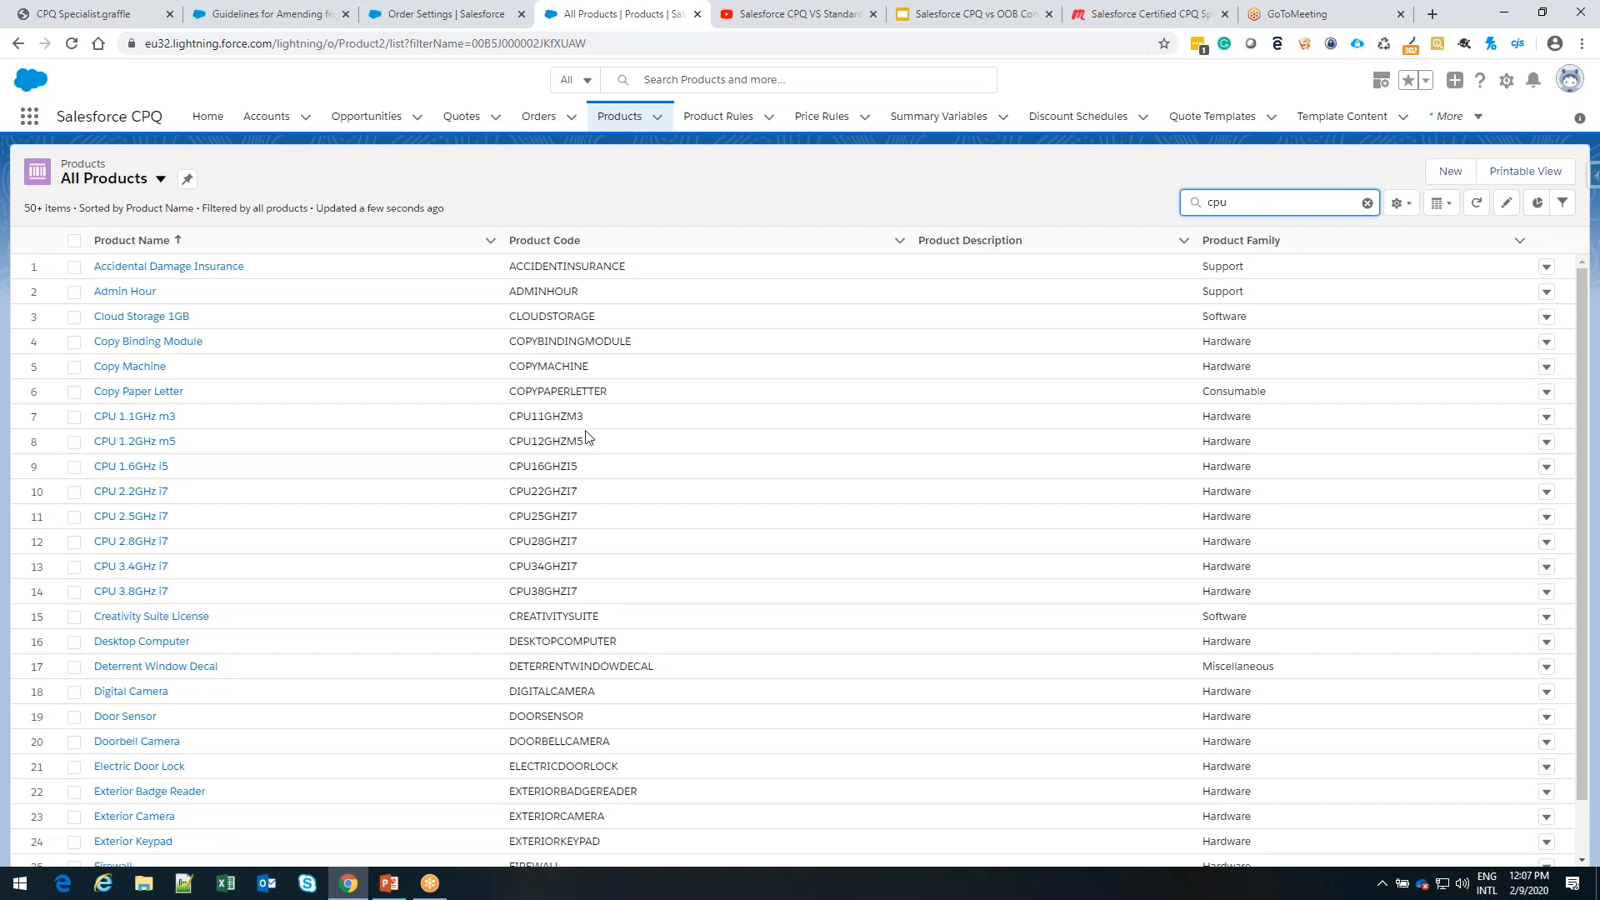
click(161, 420)
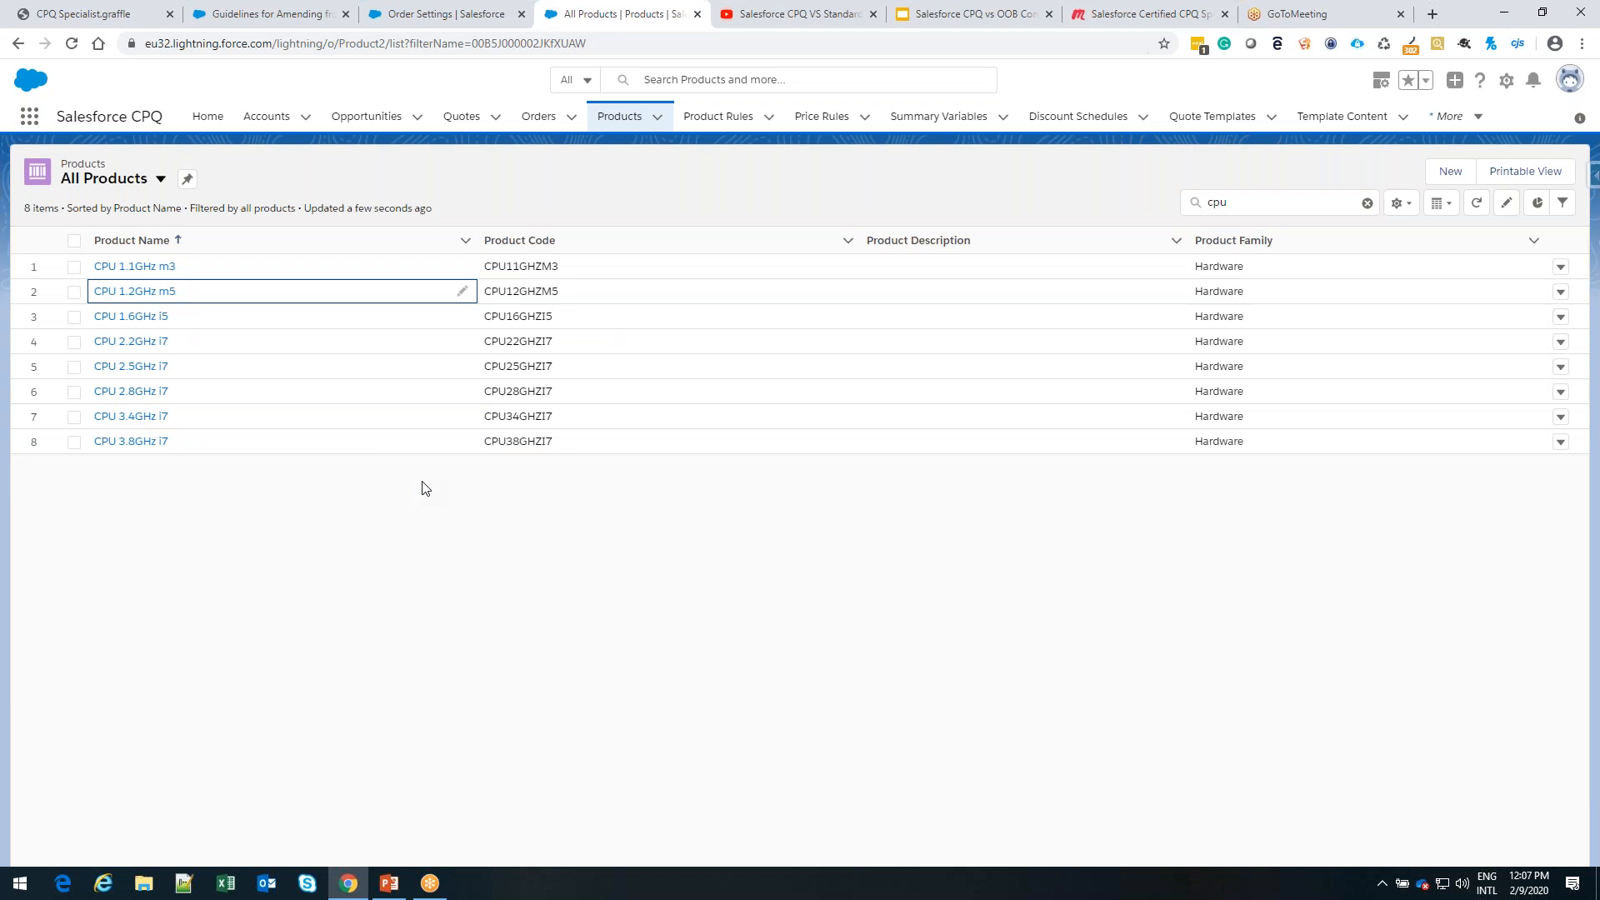
click(150, 270)
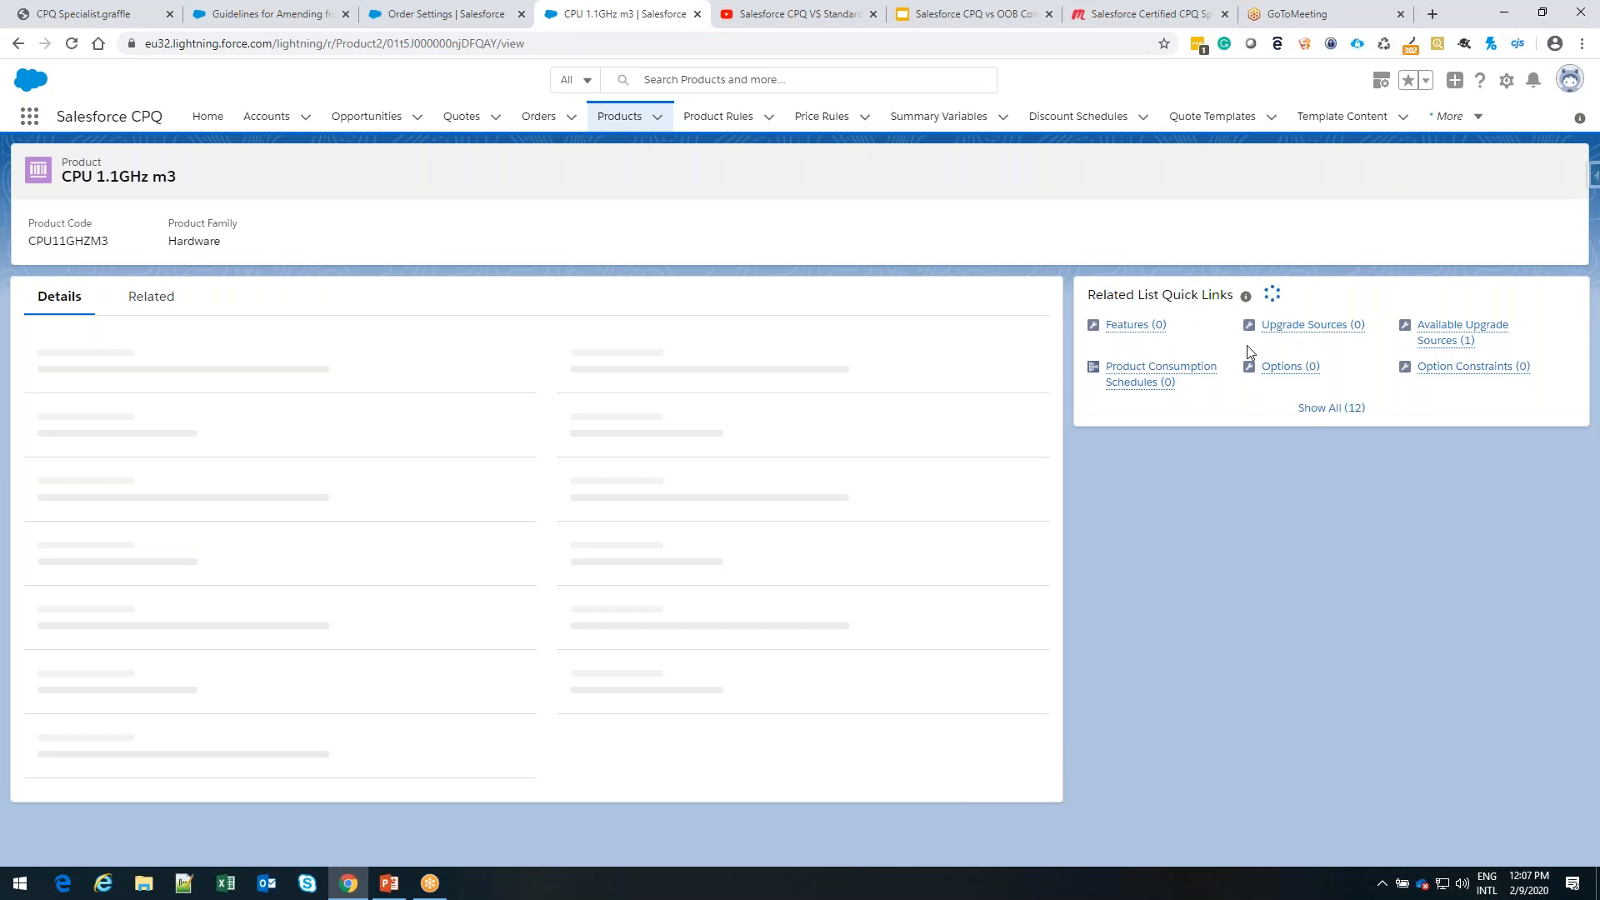
click(1312, 407)
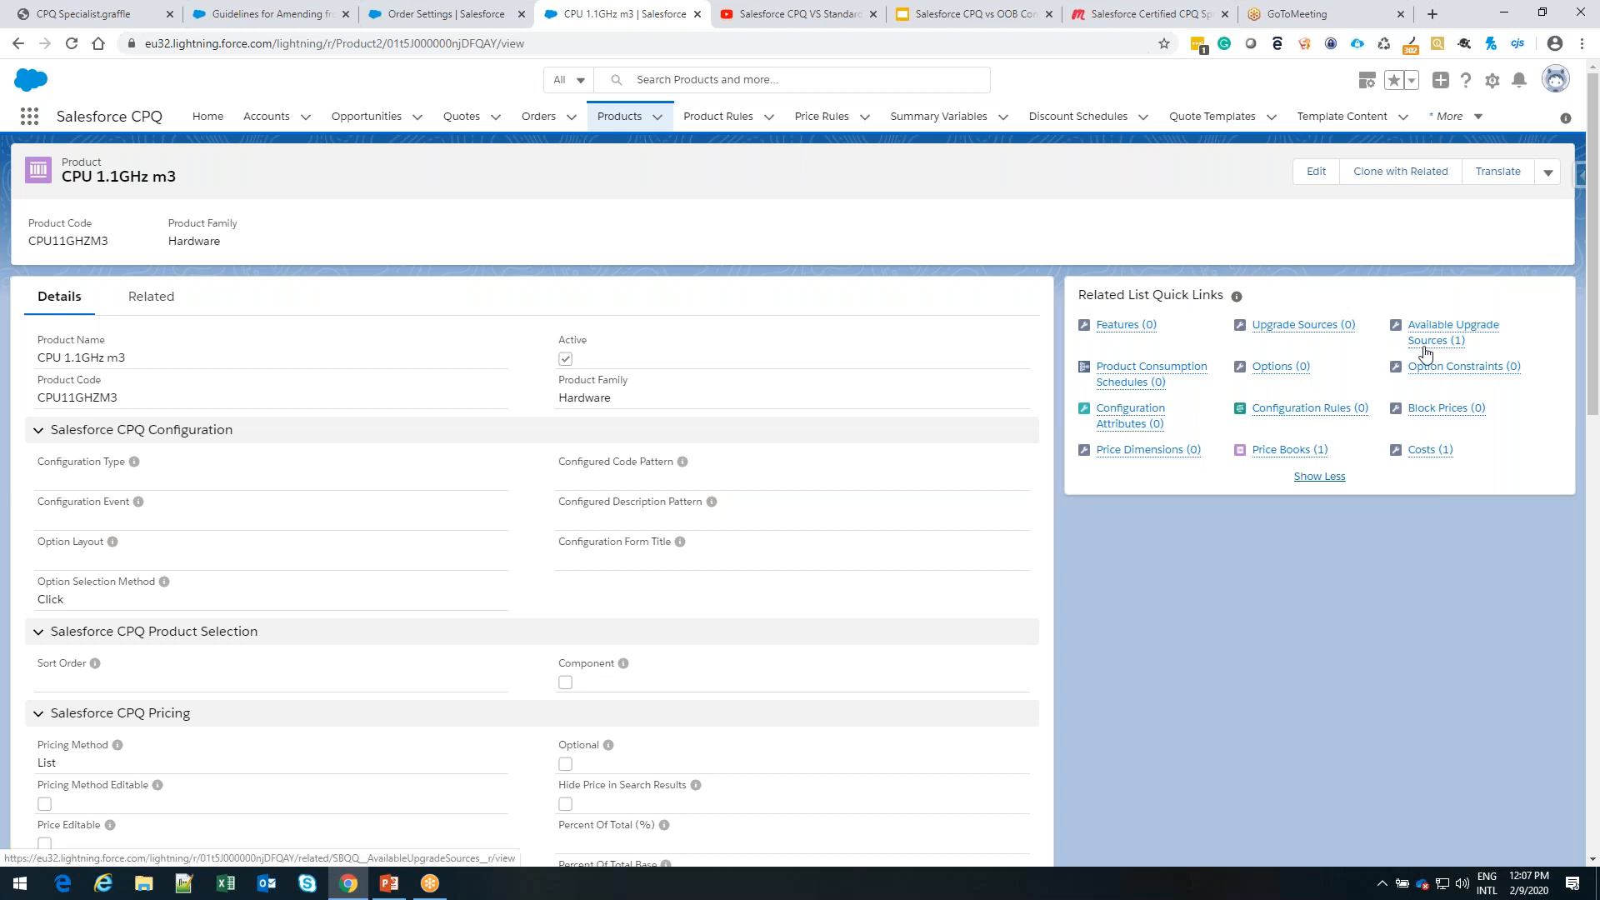
Open the CPU Upgrade record from the product's available upgrade sources and examine its source and upgrade products
mouse_move(1444, 353)
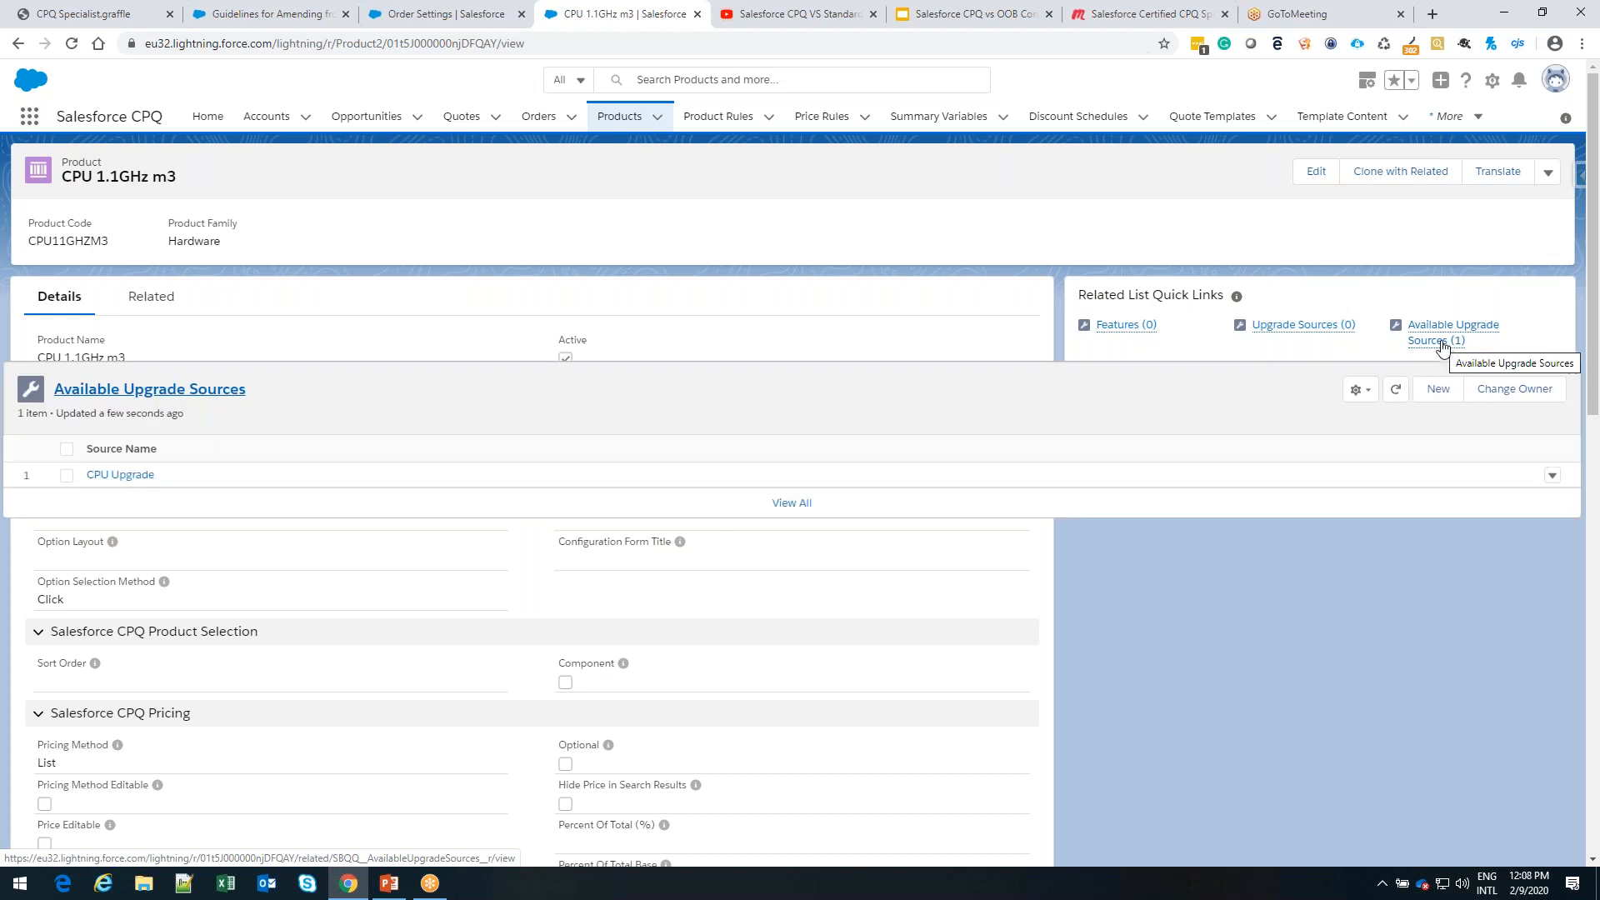
click(1444, 342)
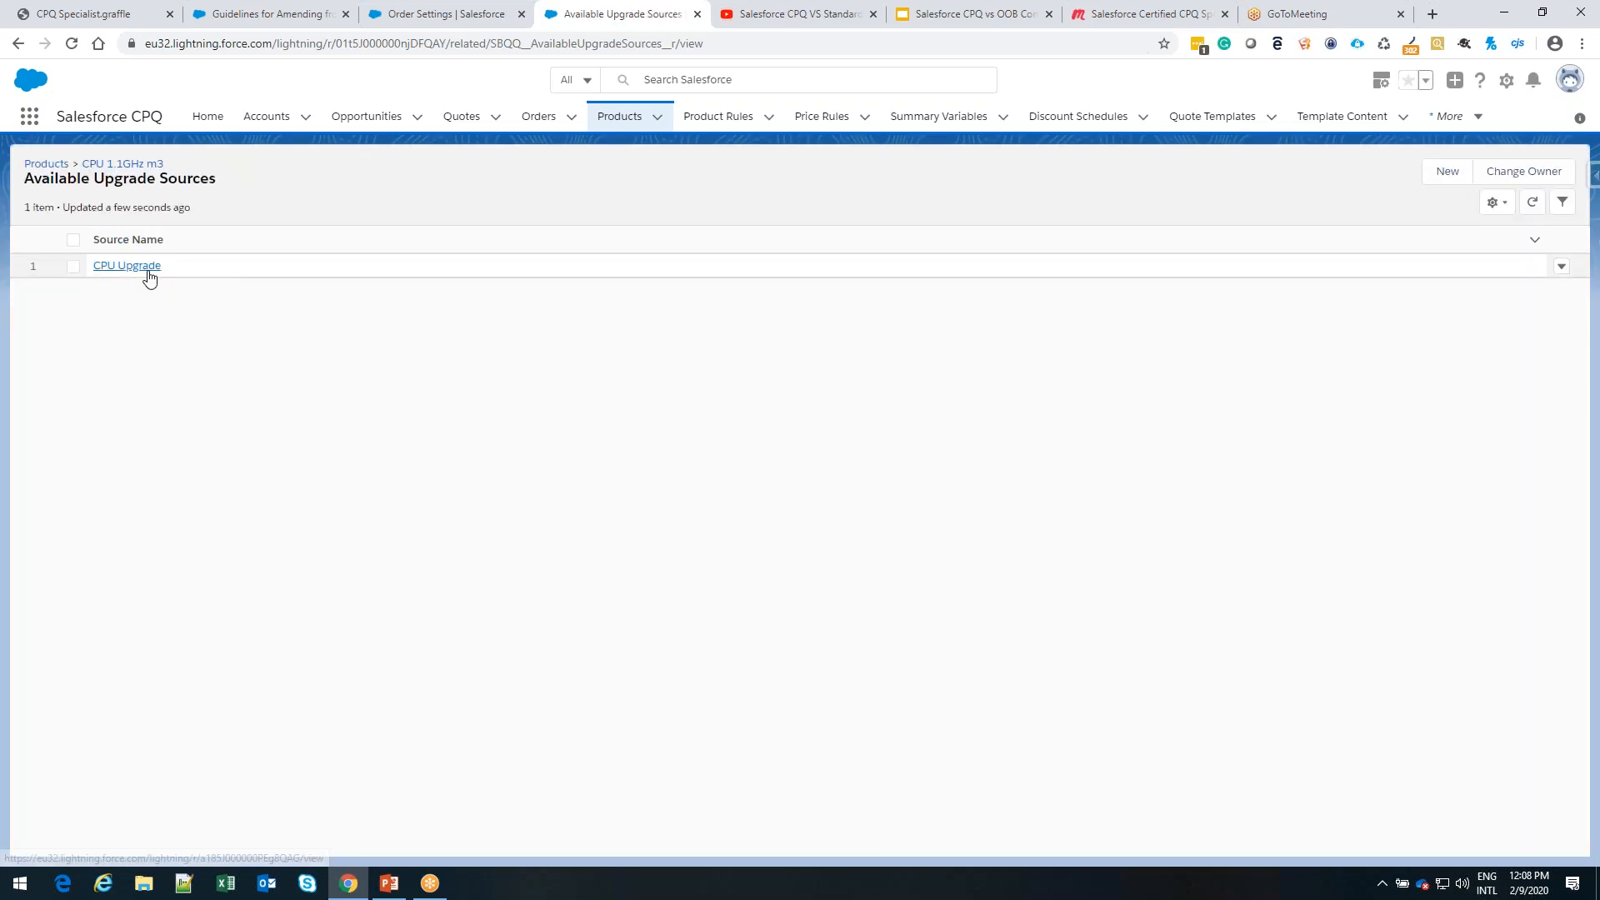
click(147, 271)
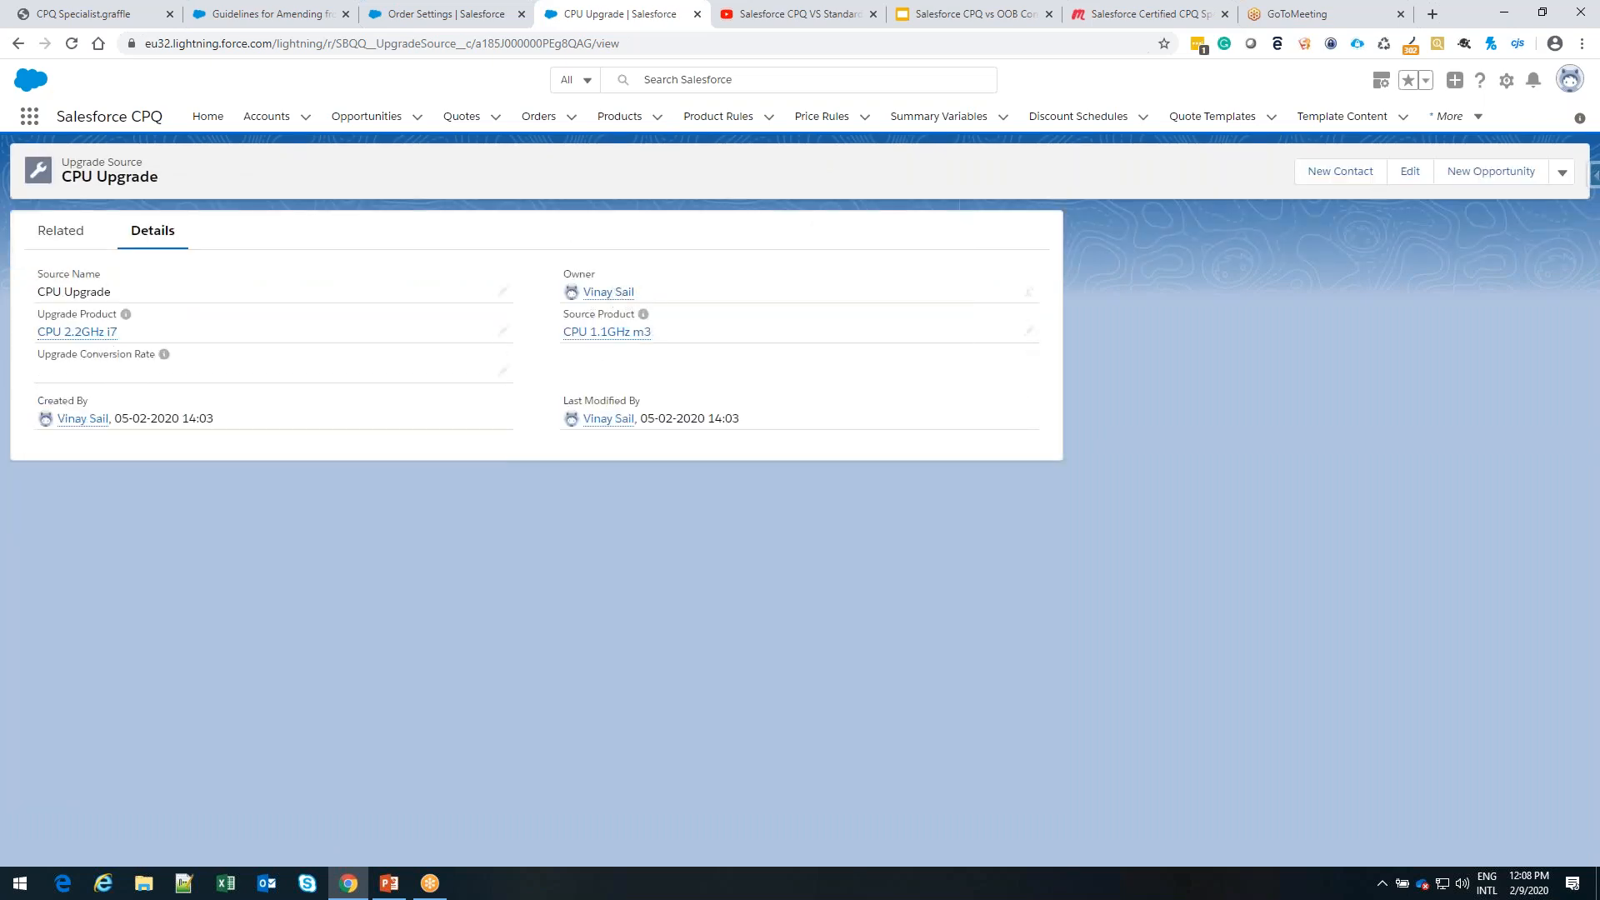
mouse_move(603, 336)
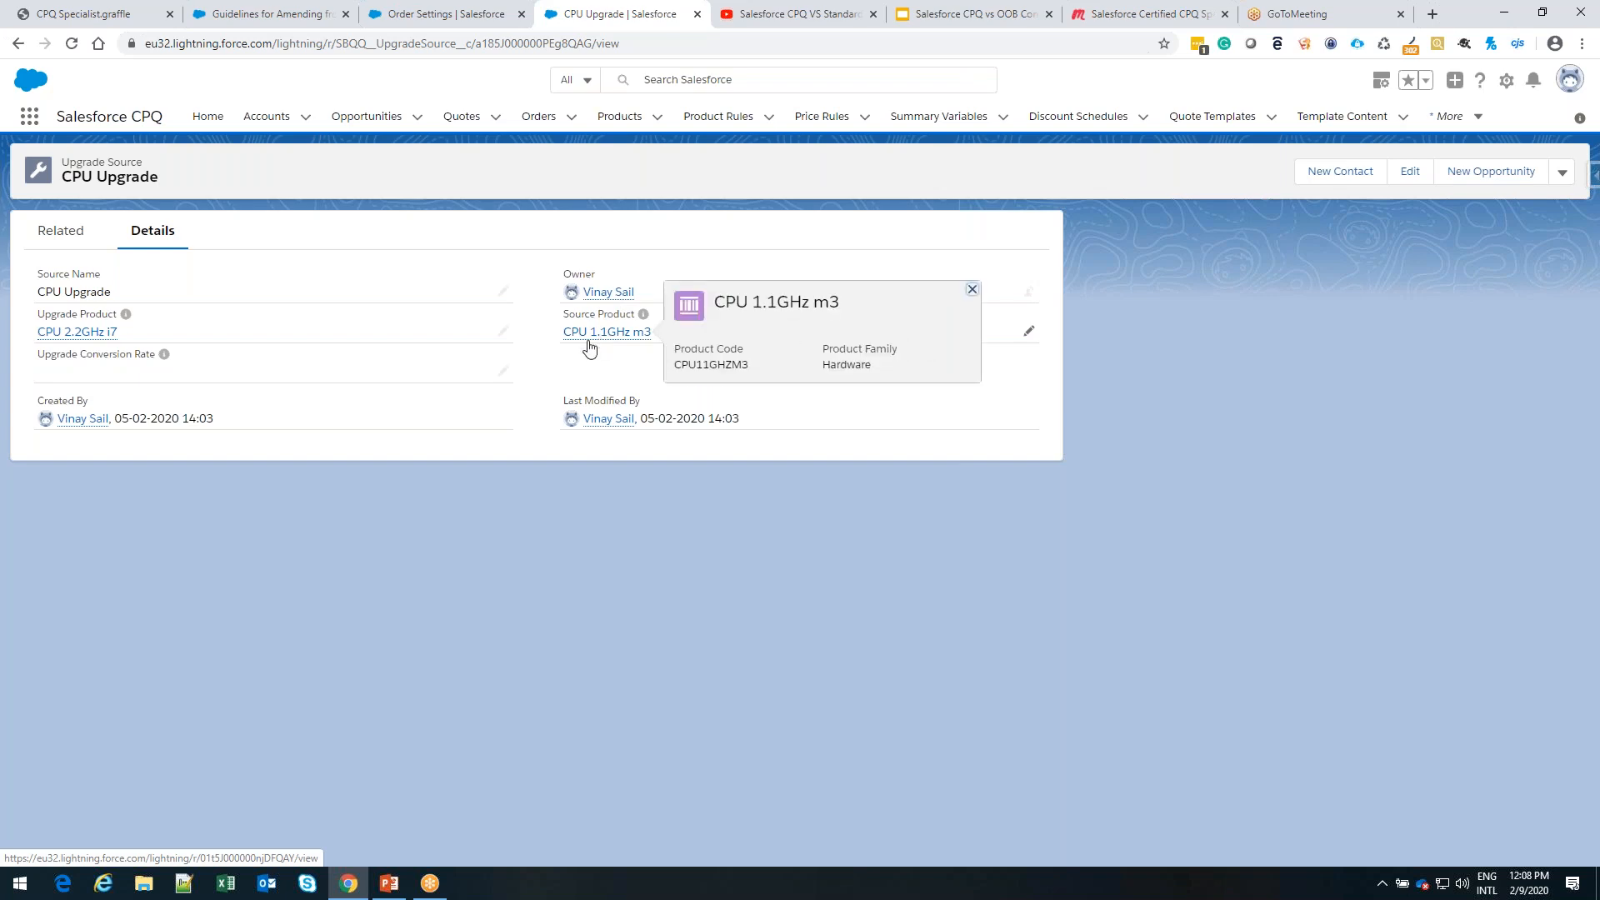
mouse_move(84, 345)
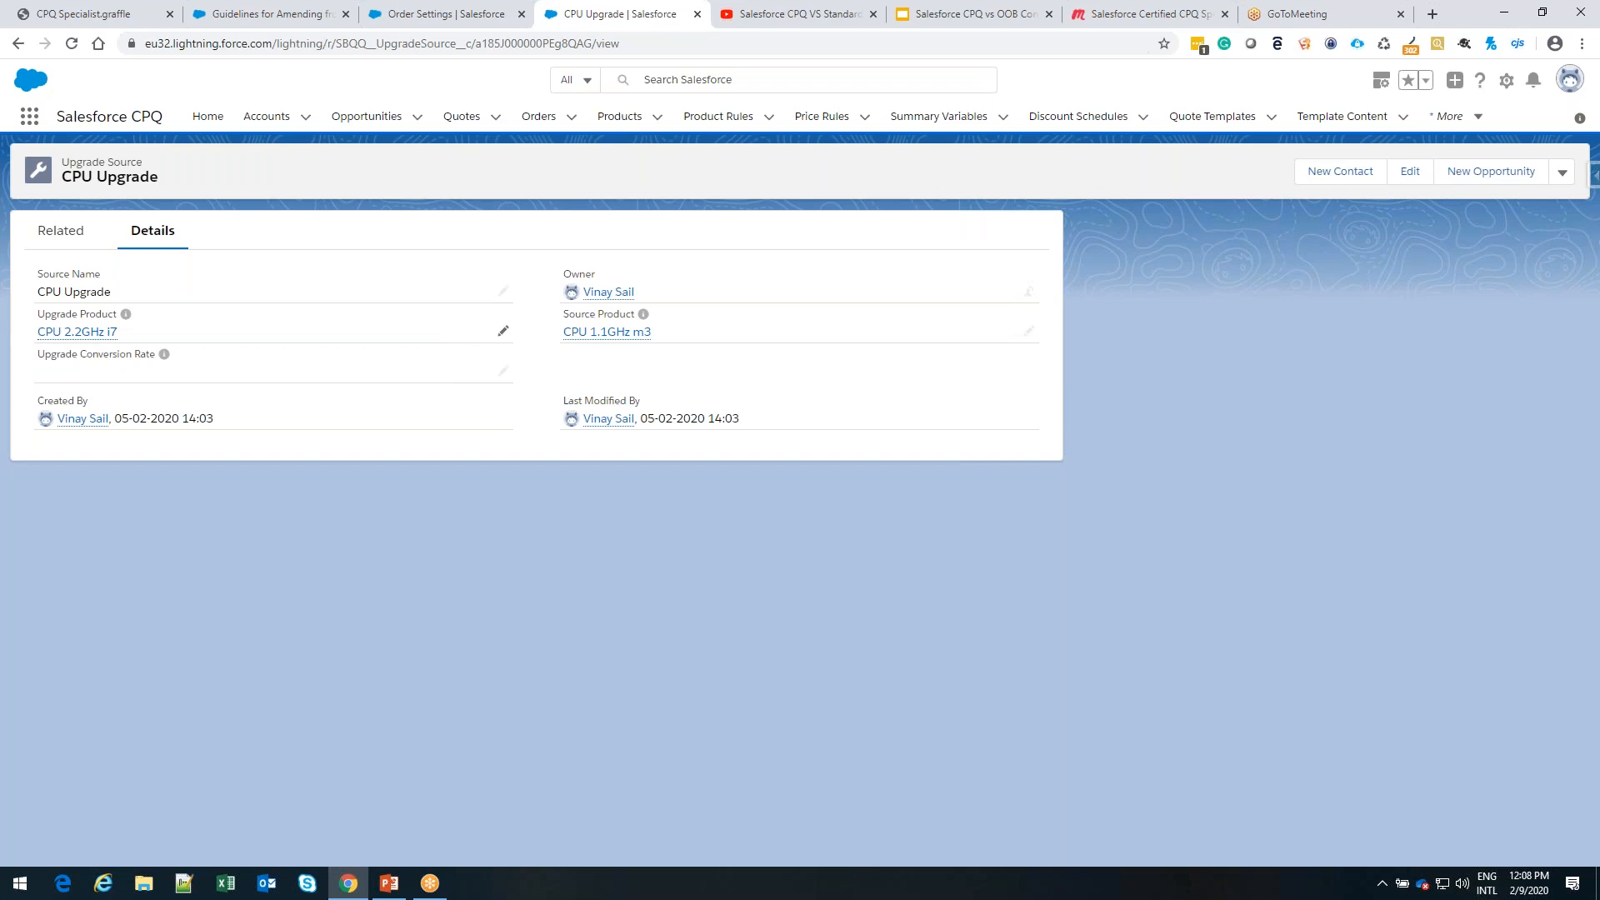
Return to the All Products list, search it for "cpu" to review the CPU products, and clear the search text
click(624, 131)
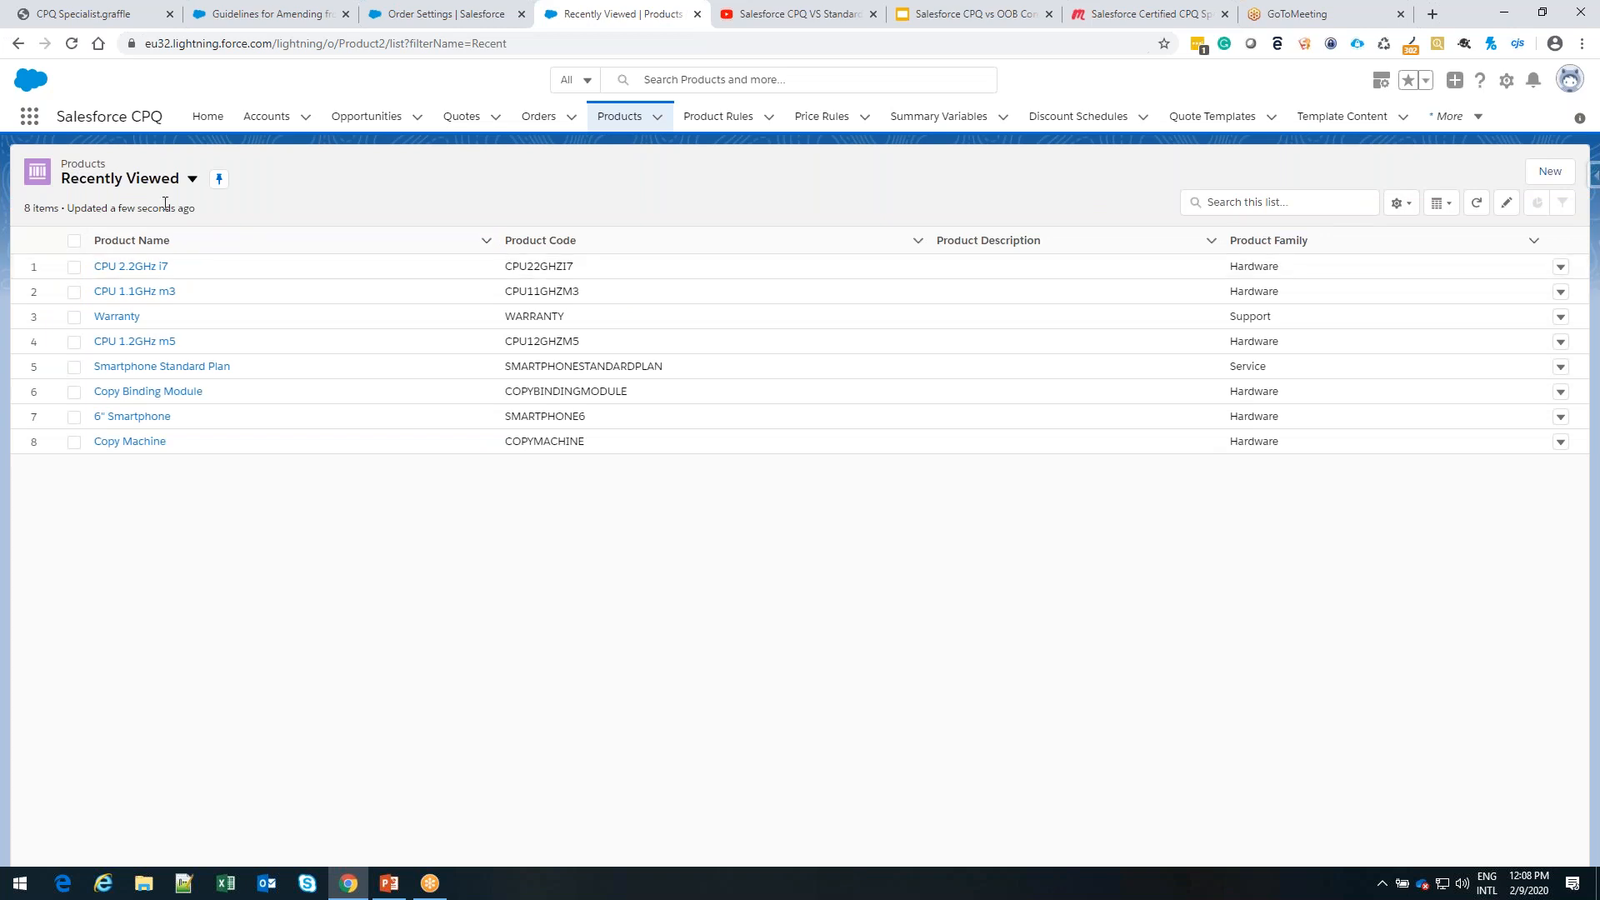
click(192, 179)
click(231, 237)
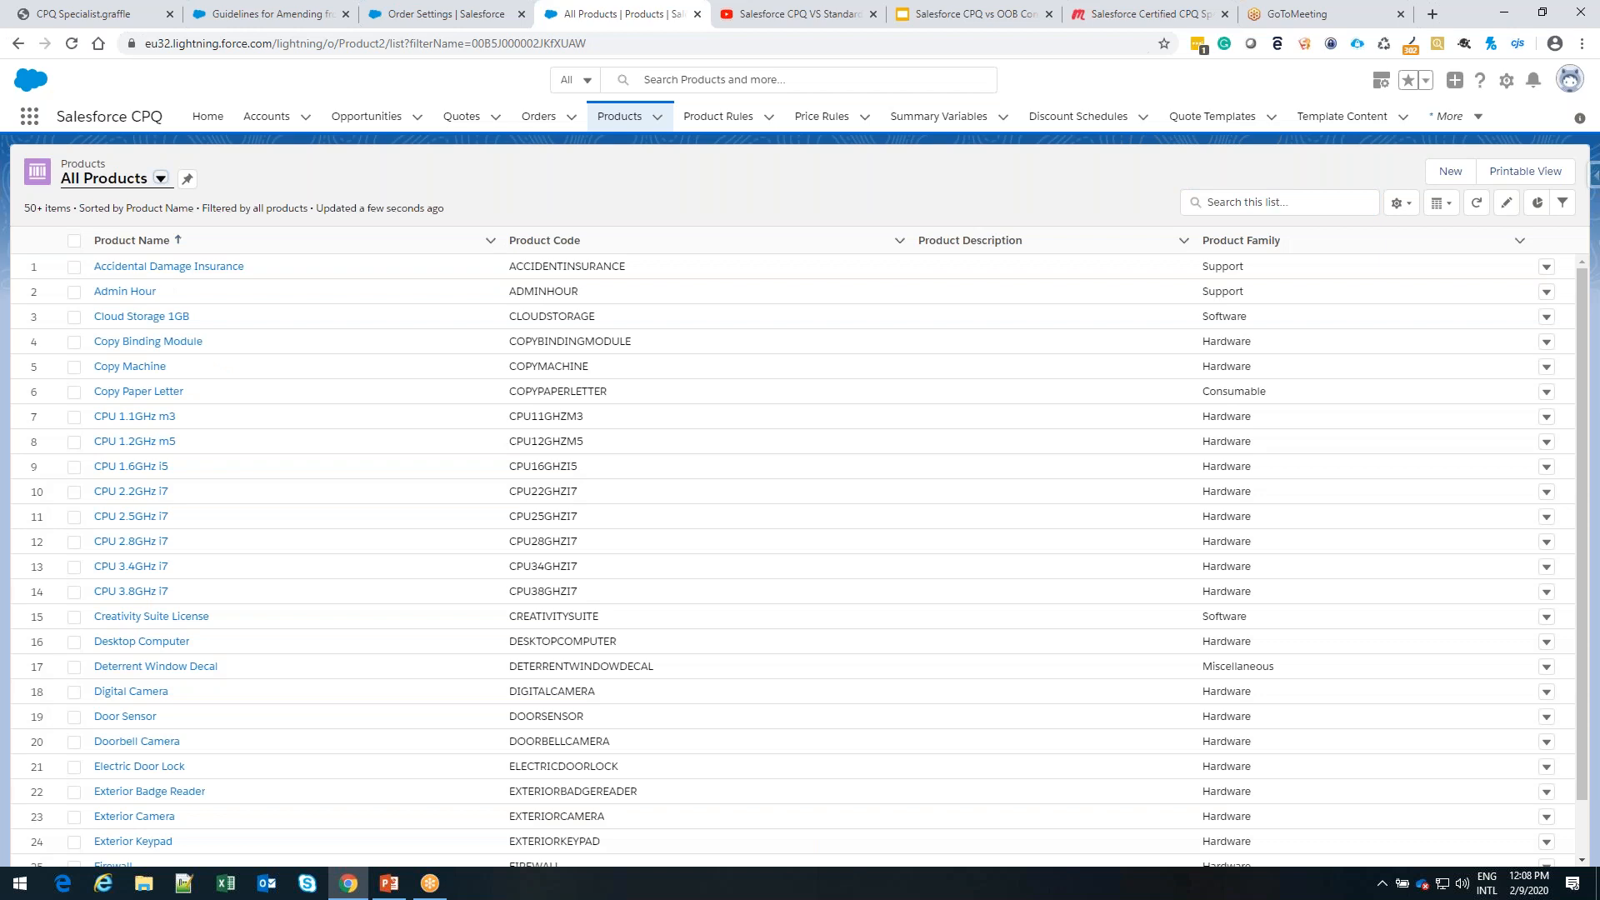
click(1280, 203)
text(cpu)
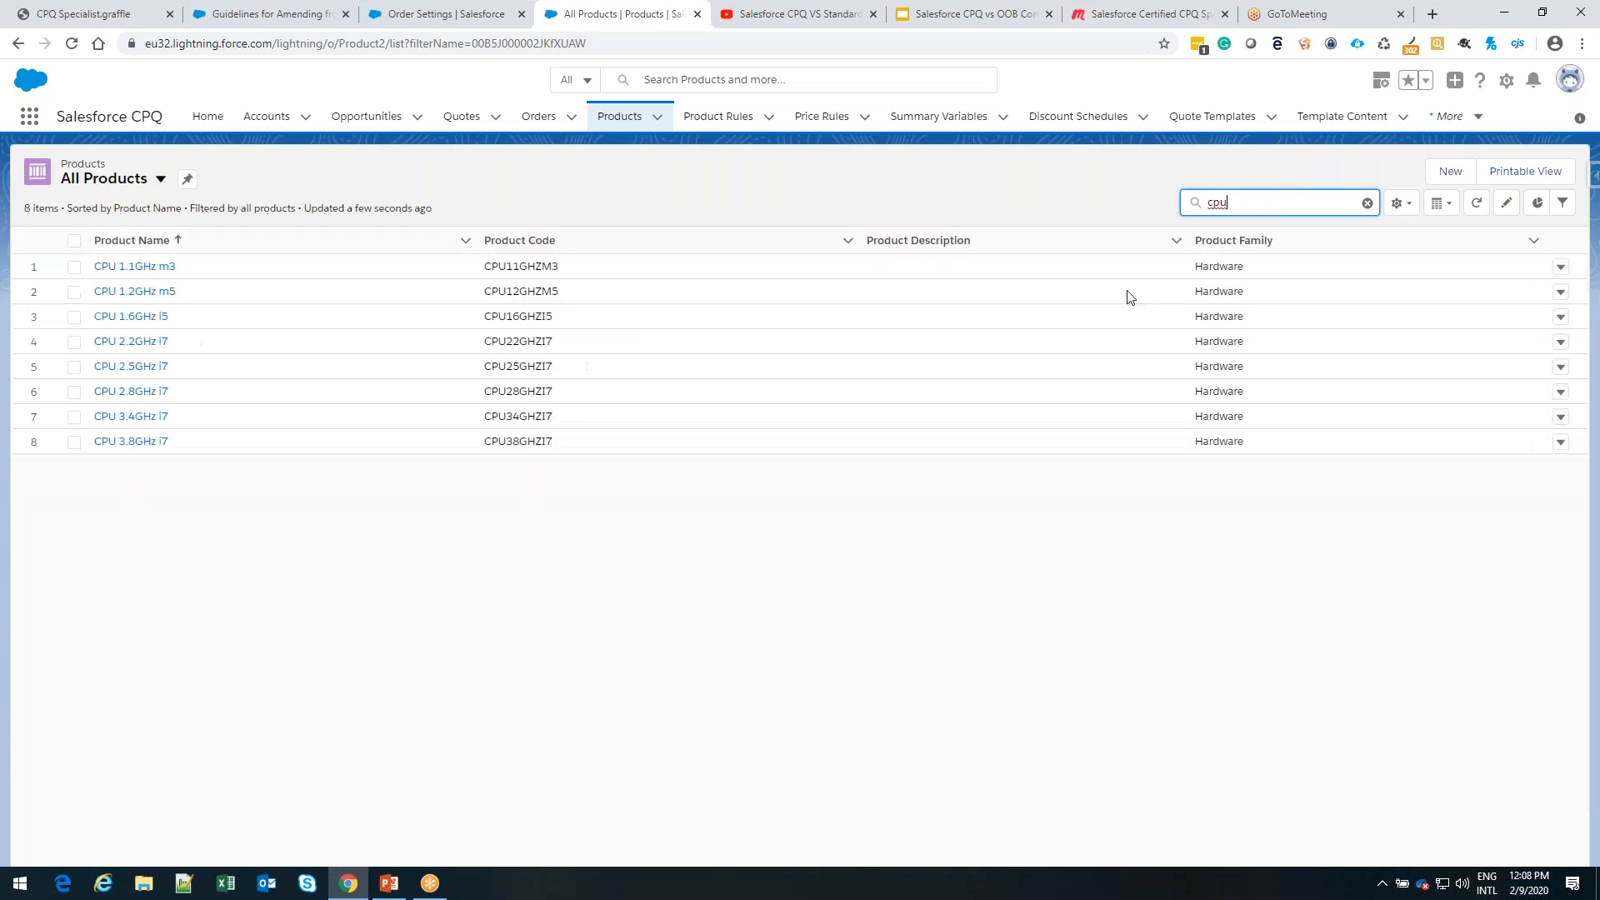
click(1368, 203)
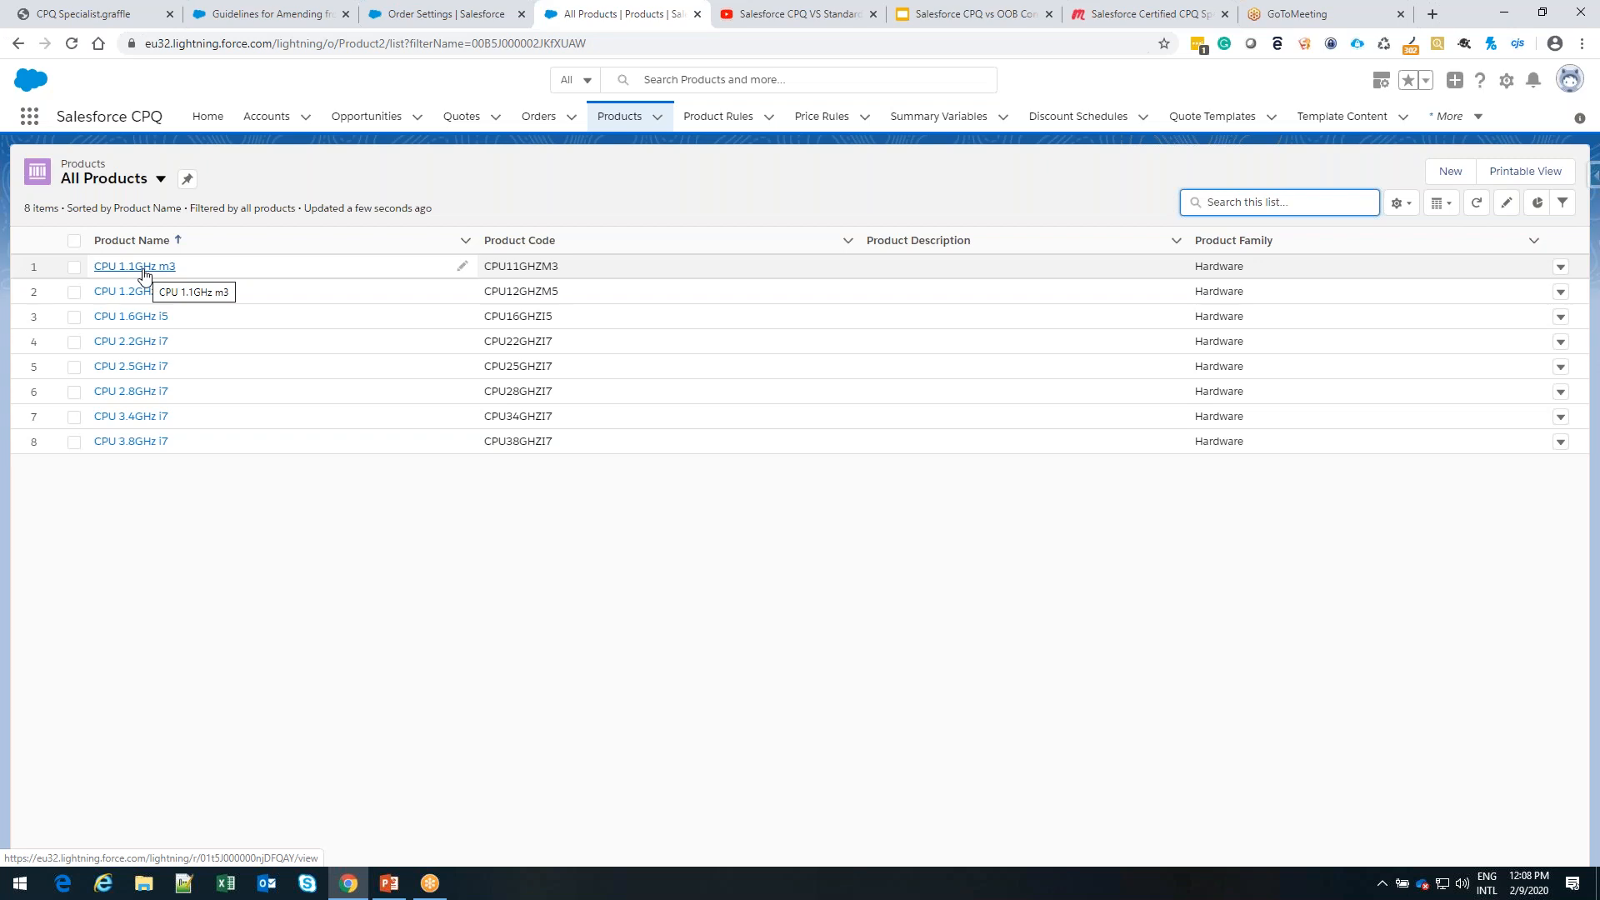
Check the SingleOrder account's additional actions and its assets, and go back to the accounts list
click(266, 116)
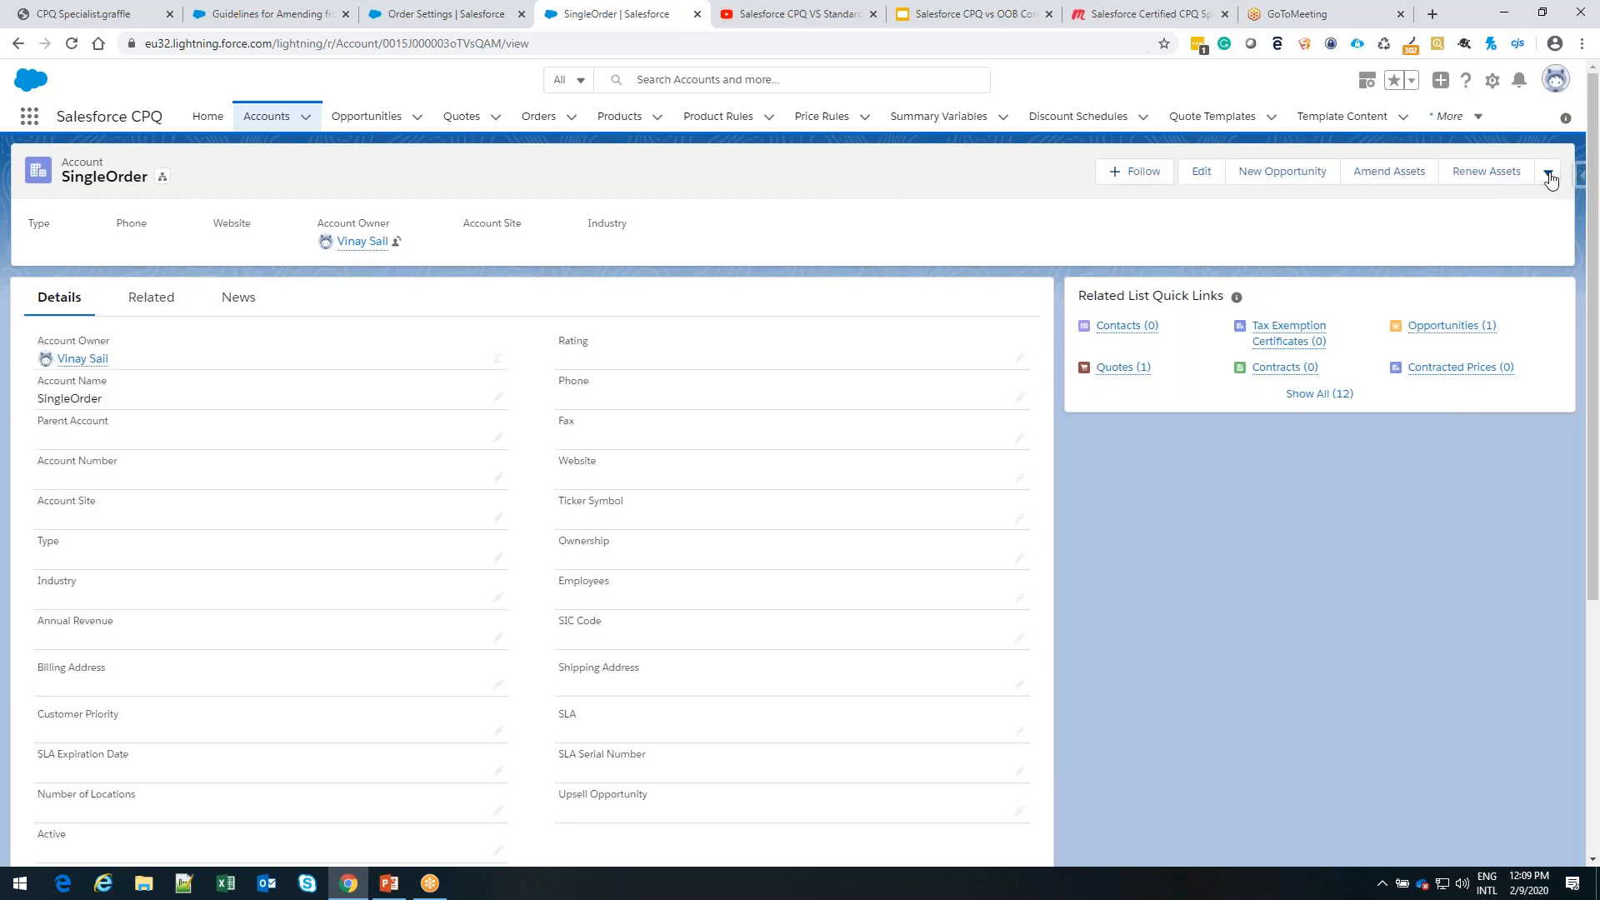
click(1549, 174)
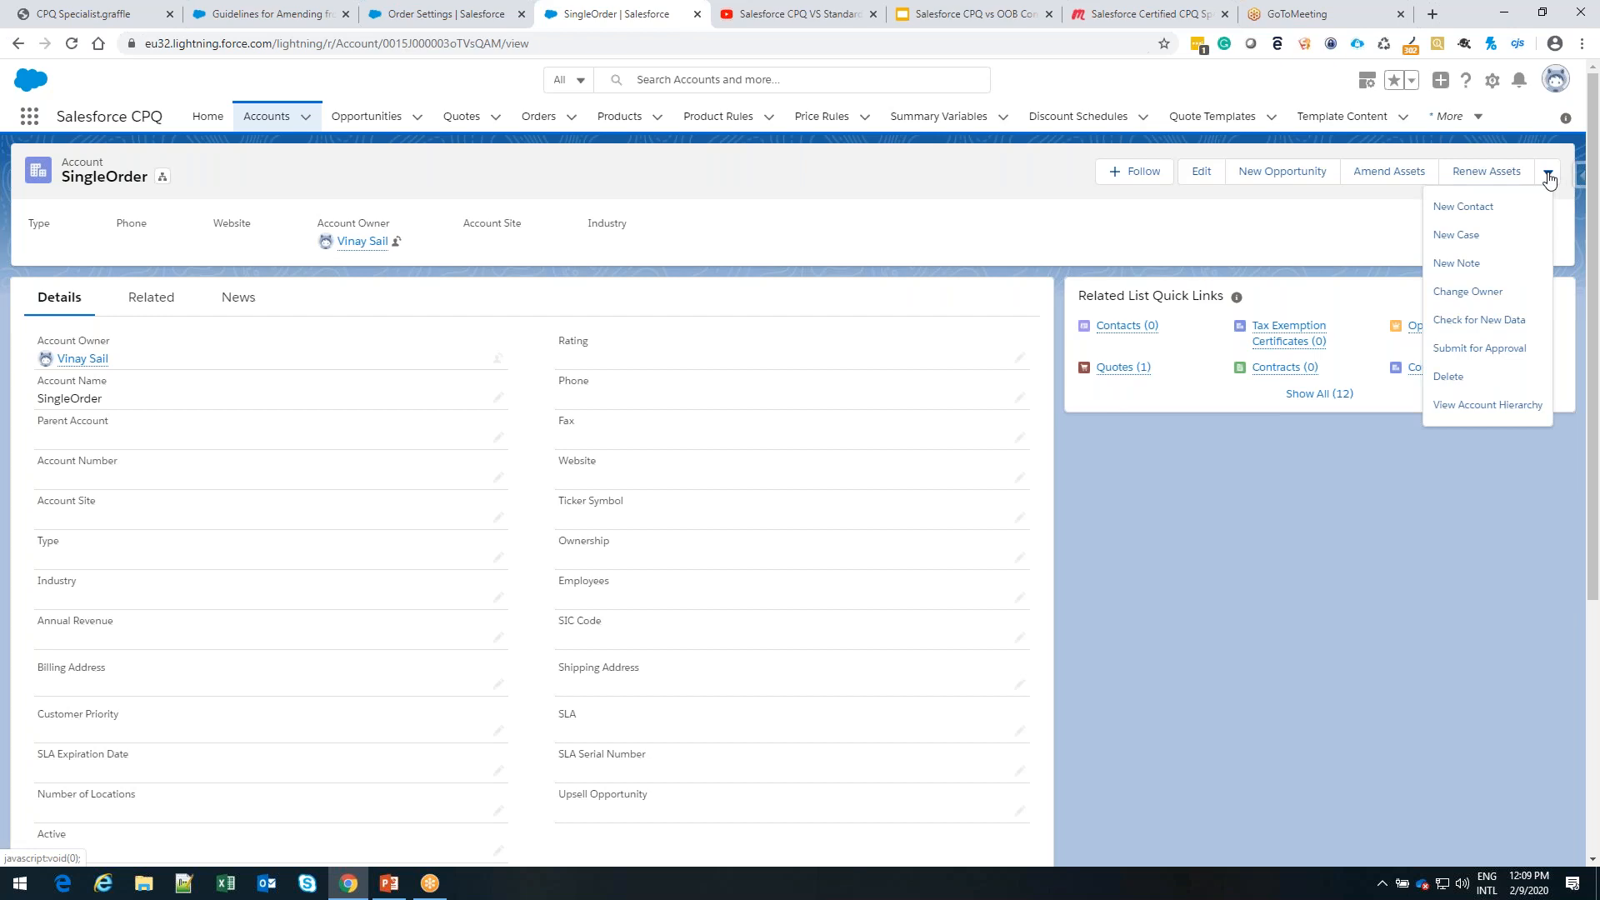
click(1313, 230)
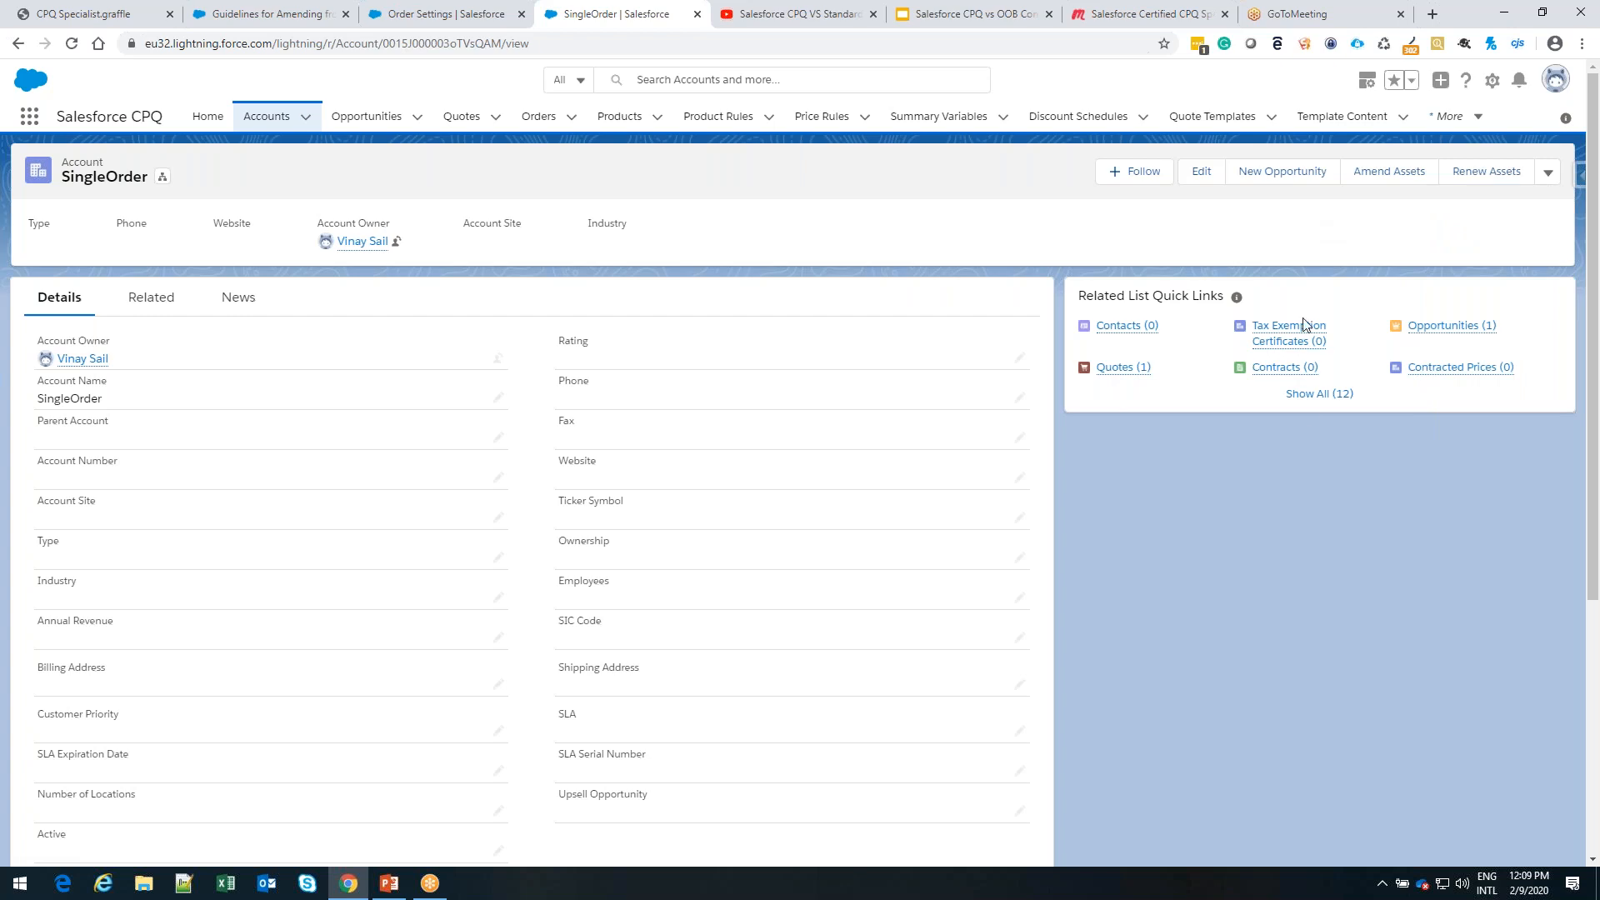
click(1313, 397)
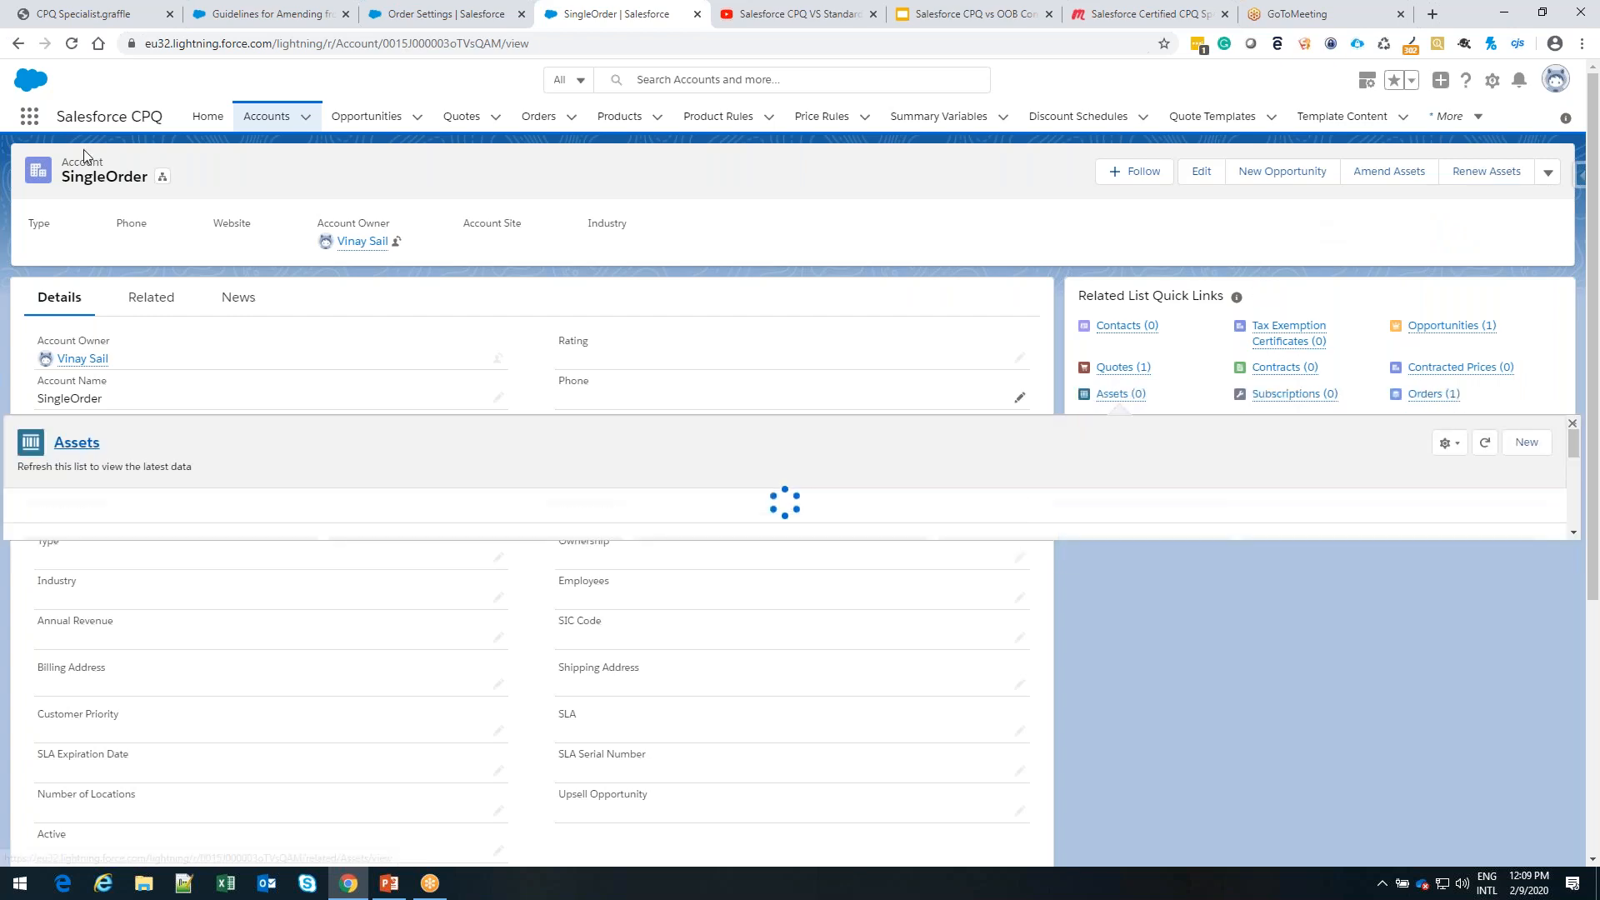
click(17, 44)
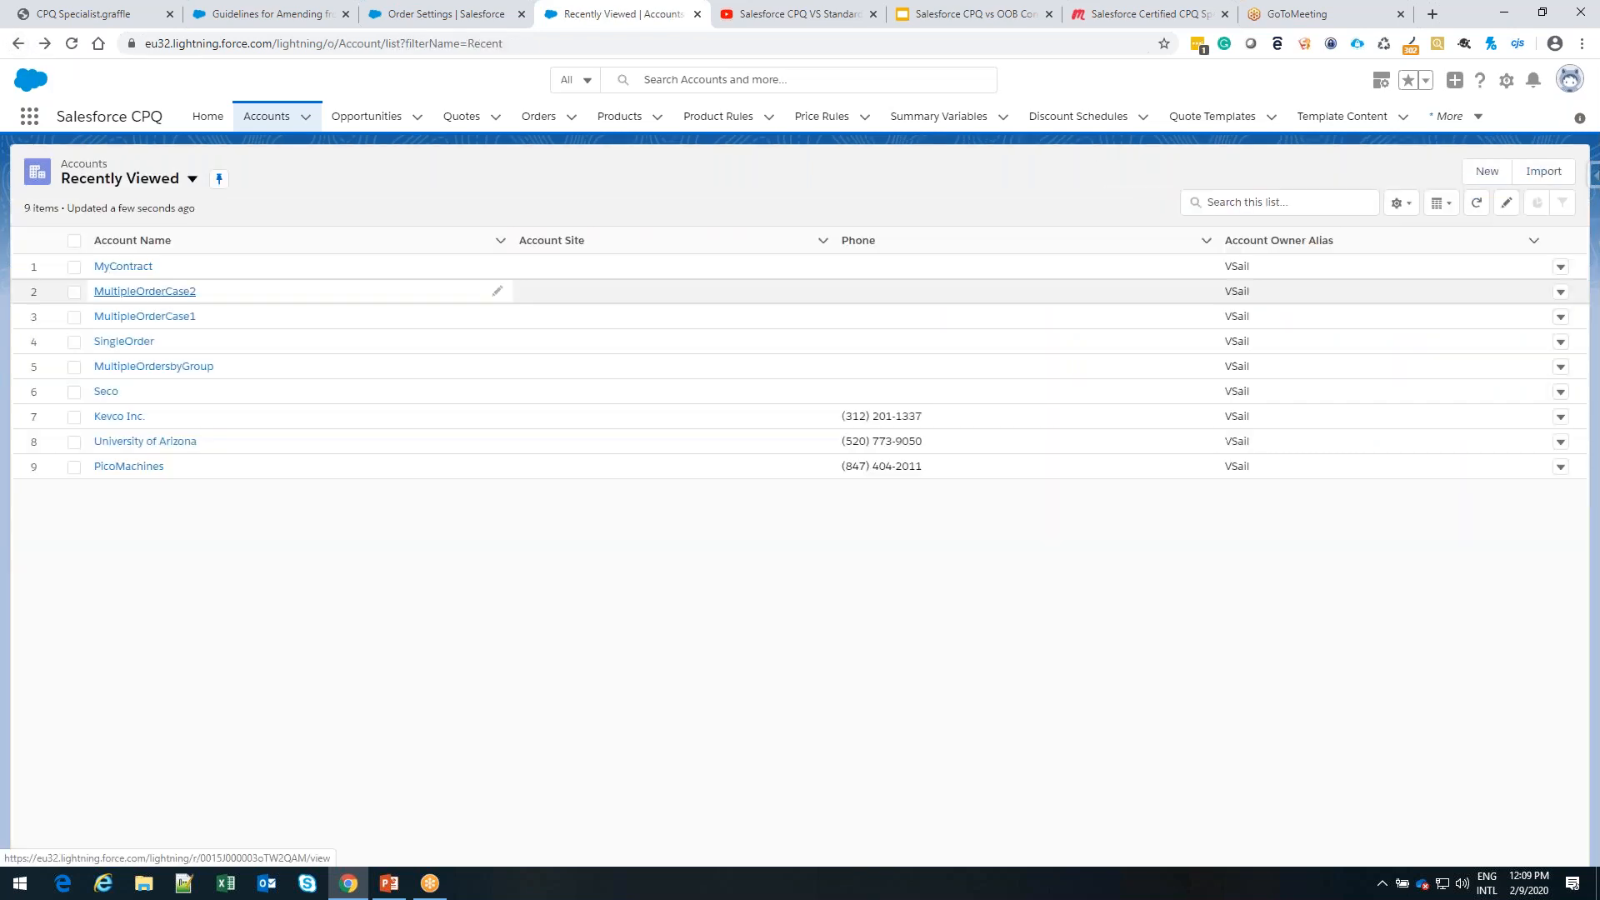
Open the CPU 1.2GHz m5 asset from the MyContract account, check its available actions, and return to the accounts list
click(123, 267)
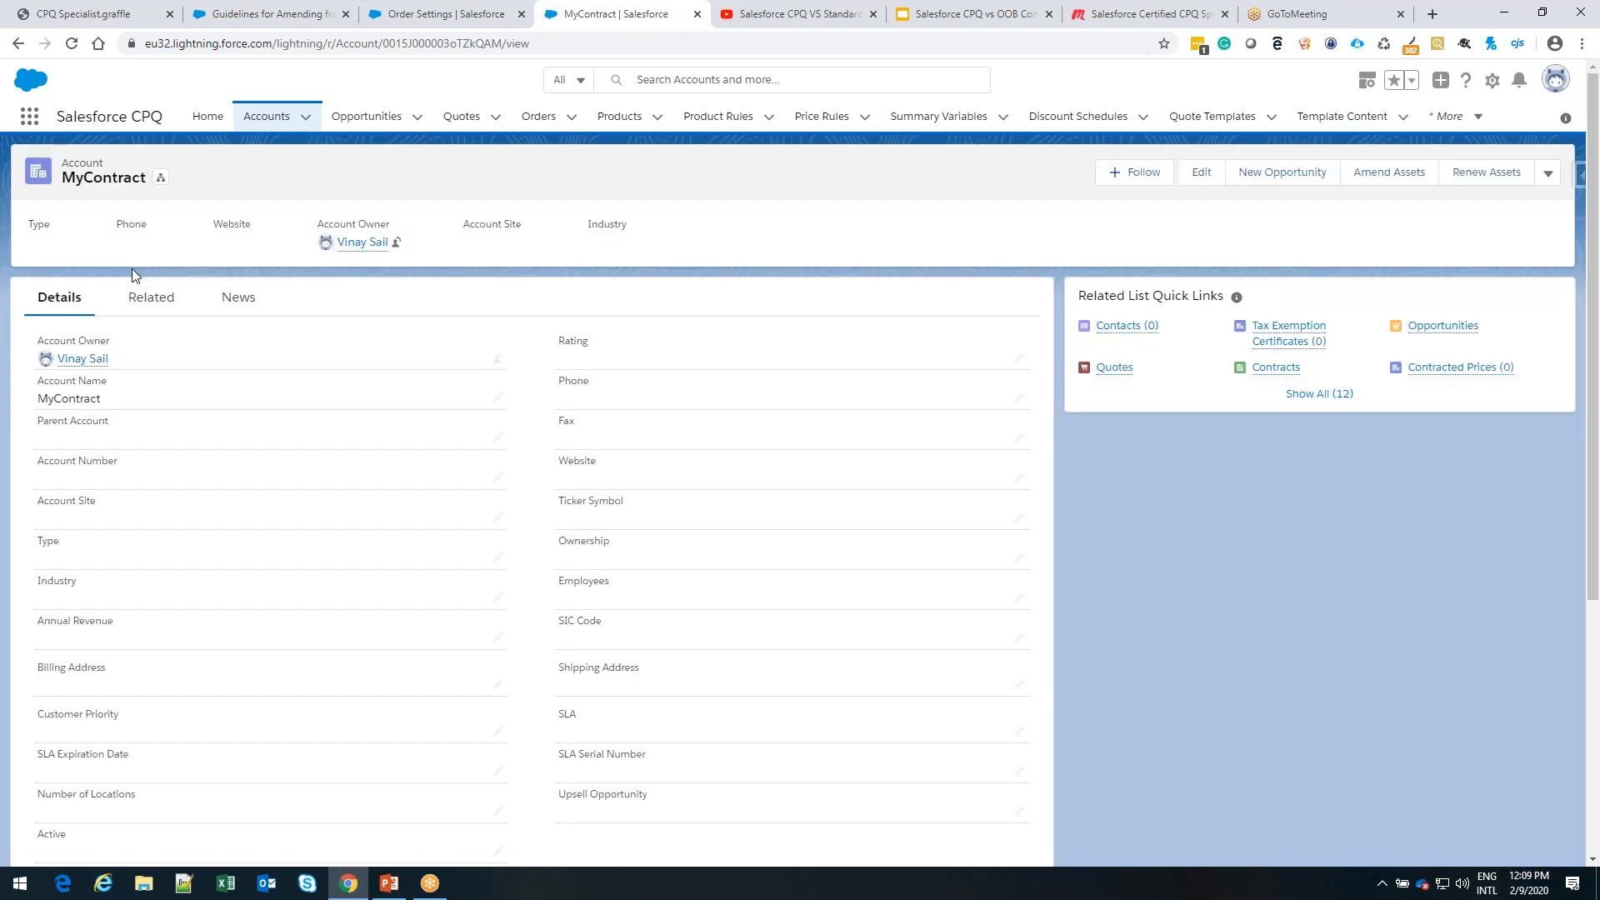
click(1336, 395)
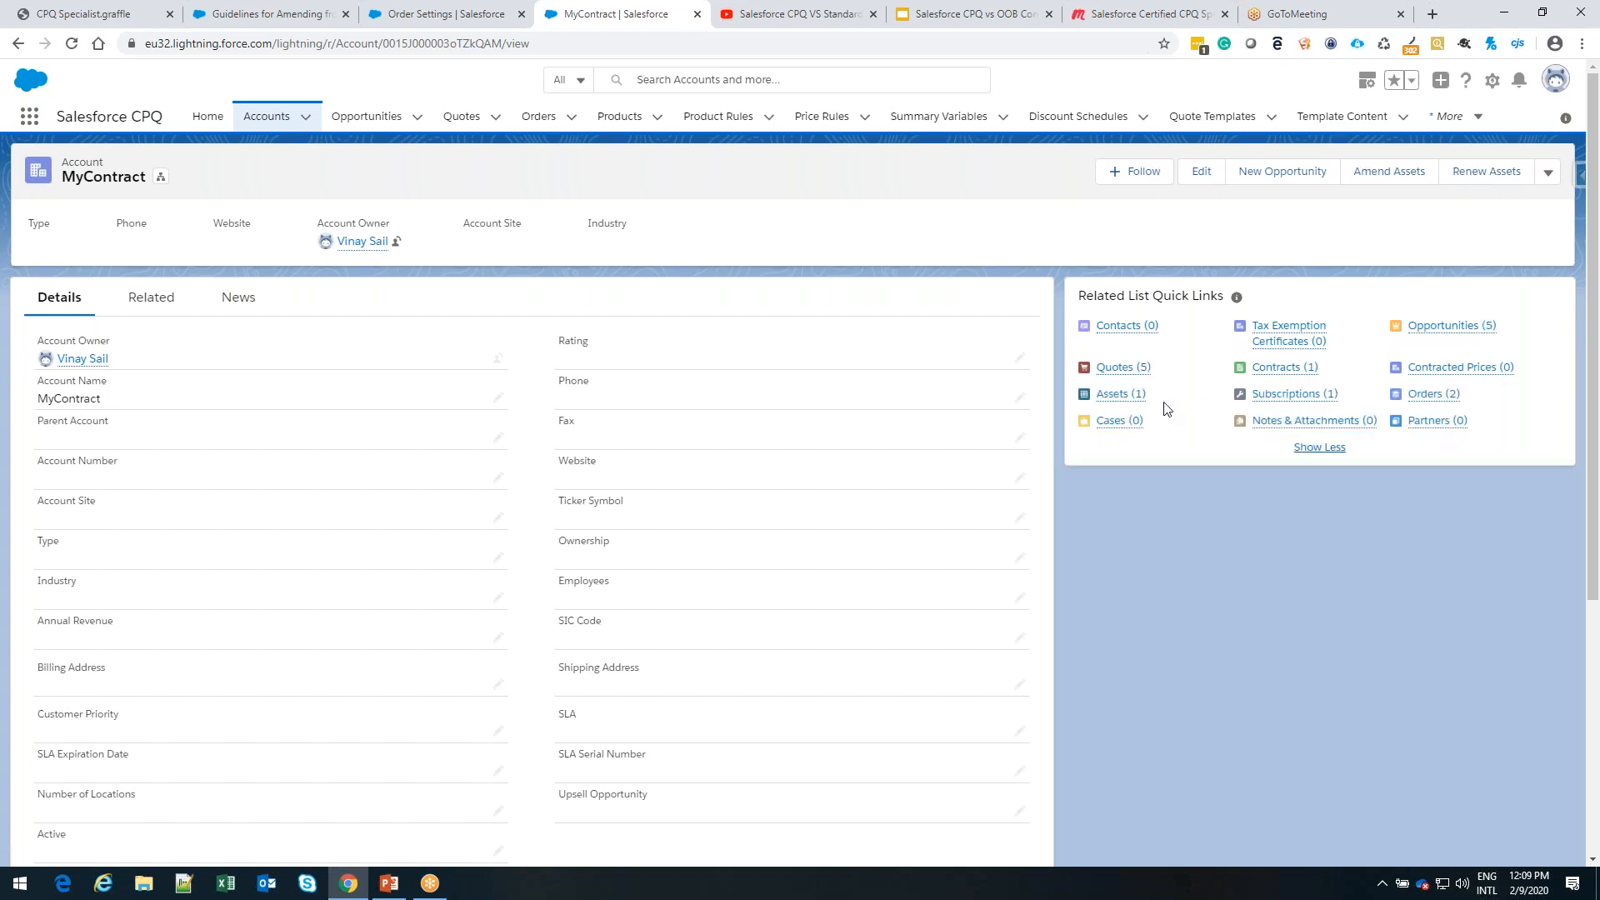
click(1108, 402)
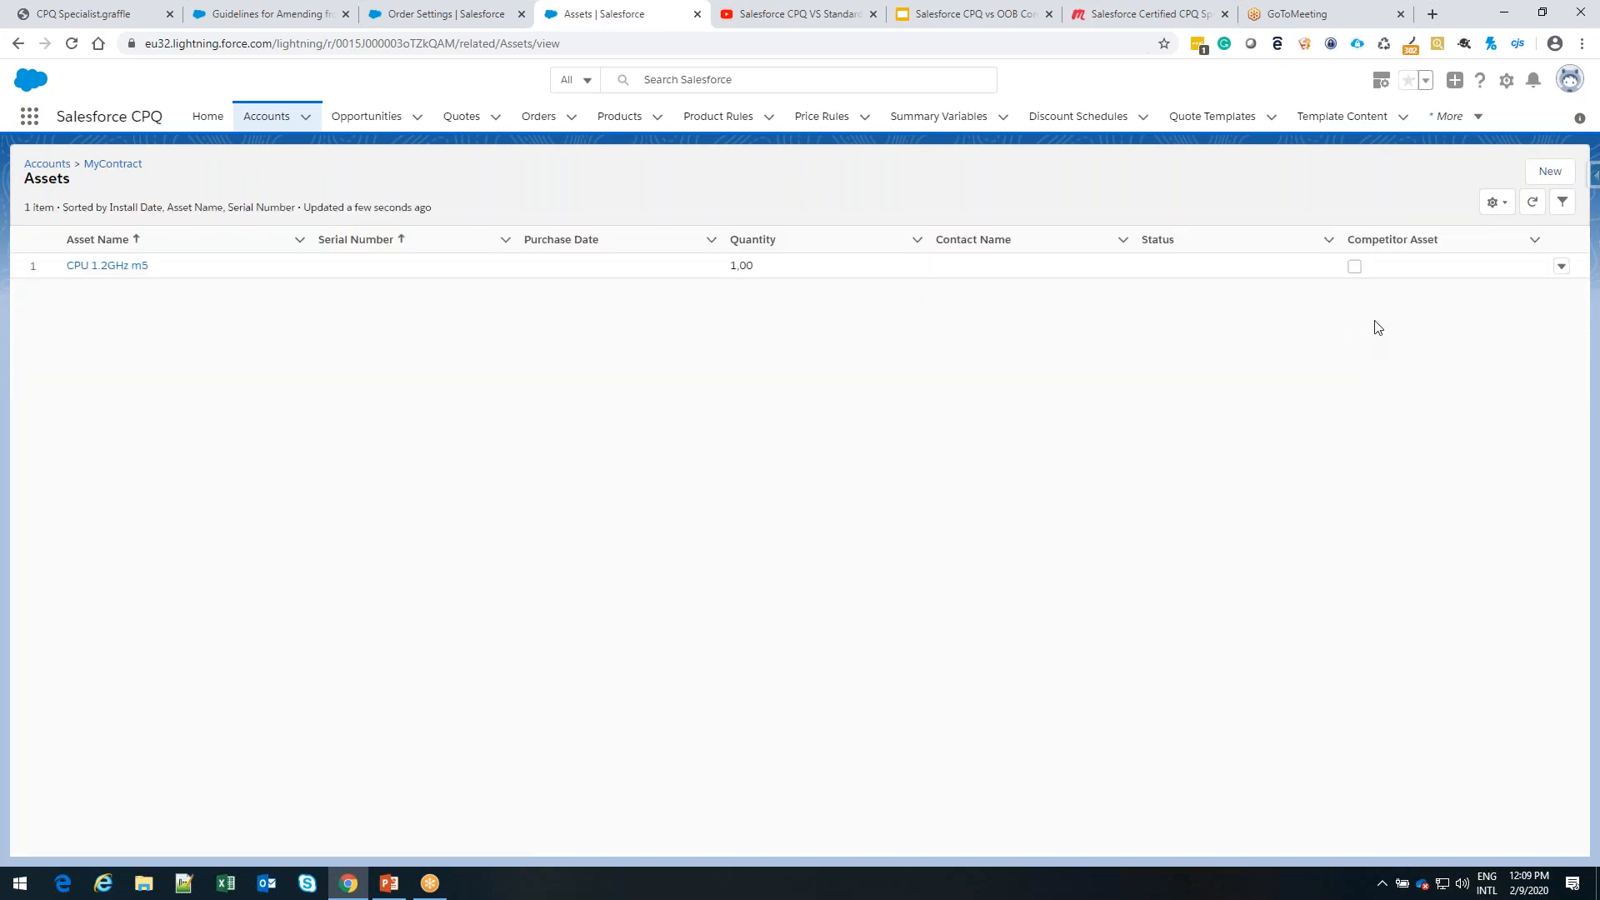
click(108, 267)
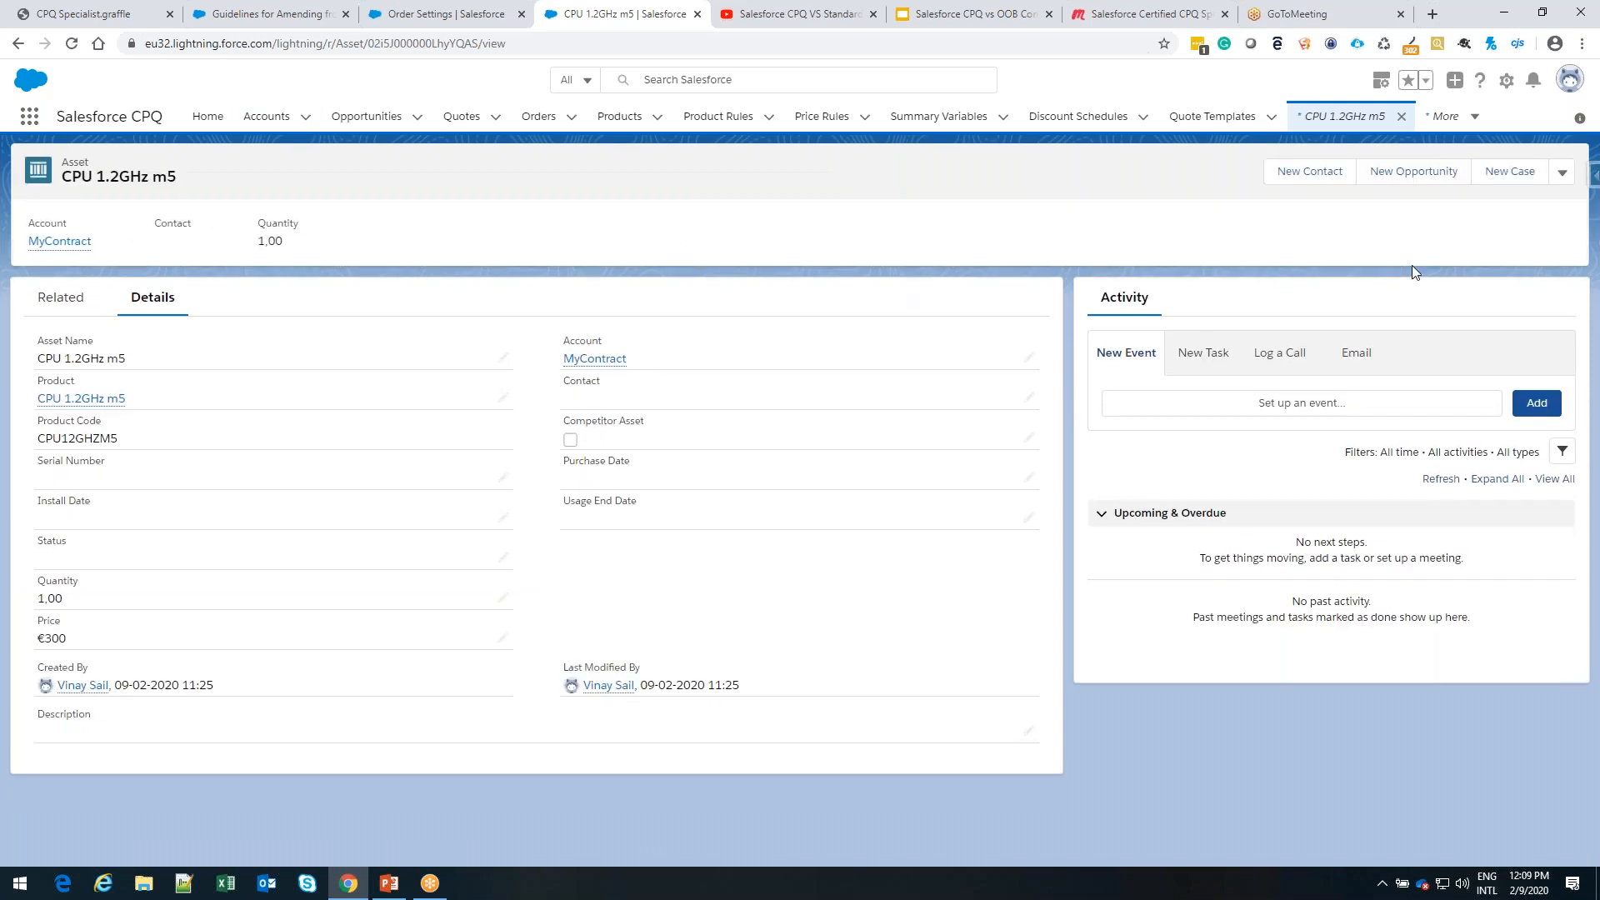
click(1564, 175)
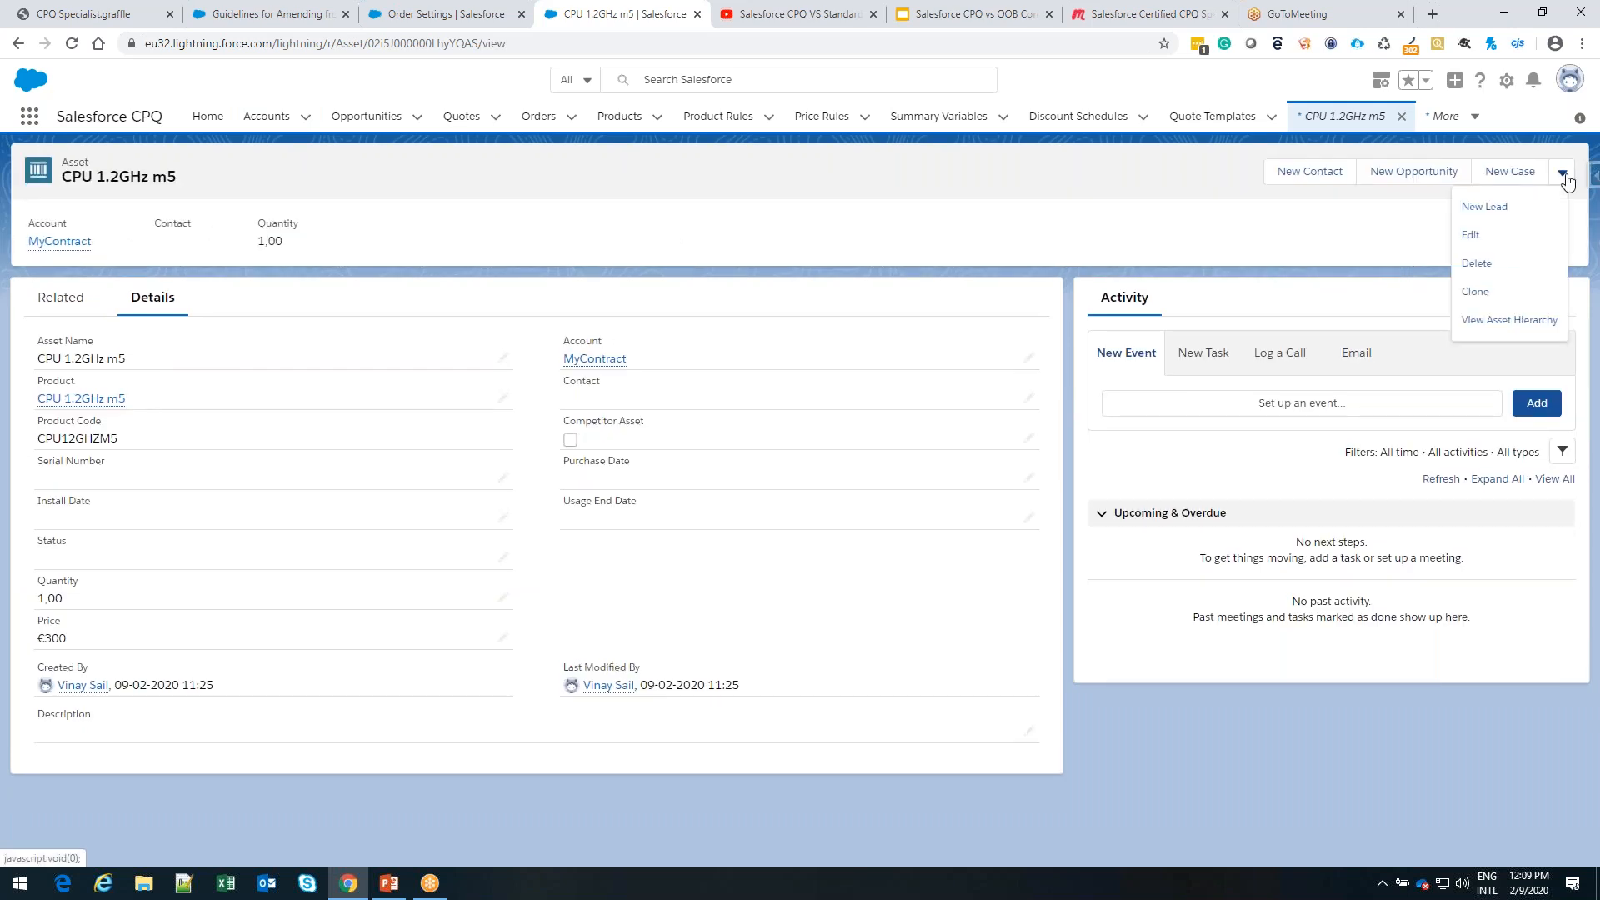
click(1106, 226)
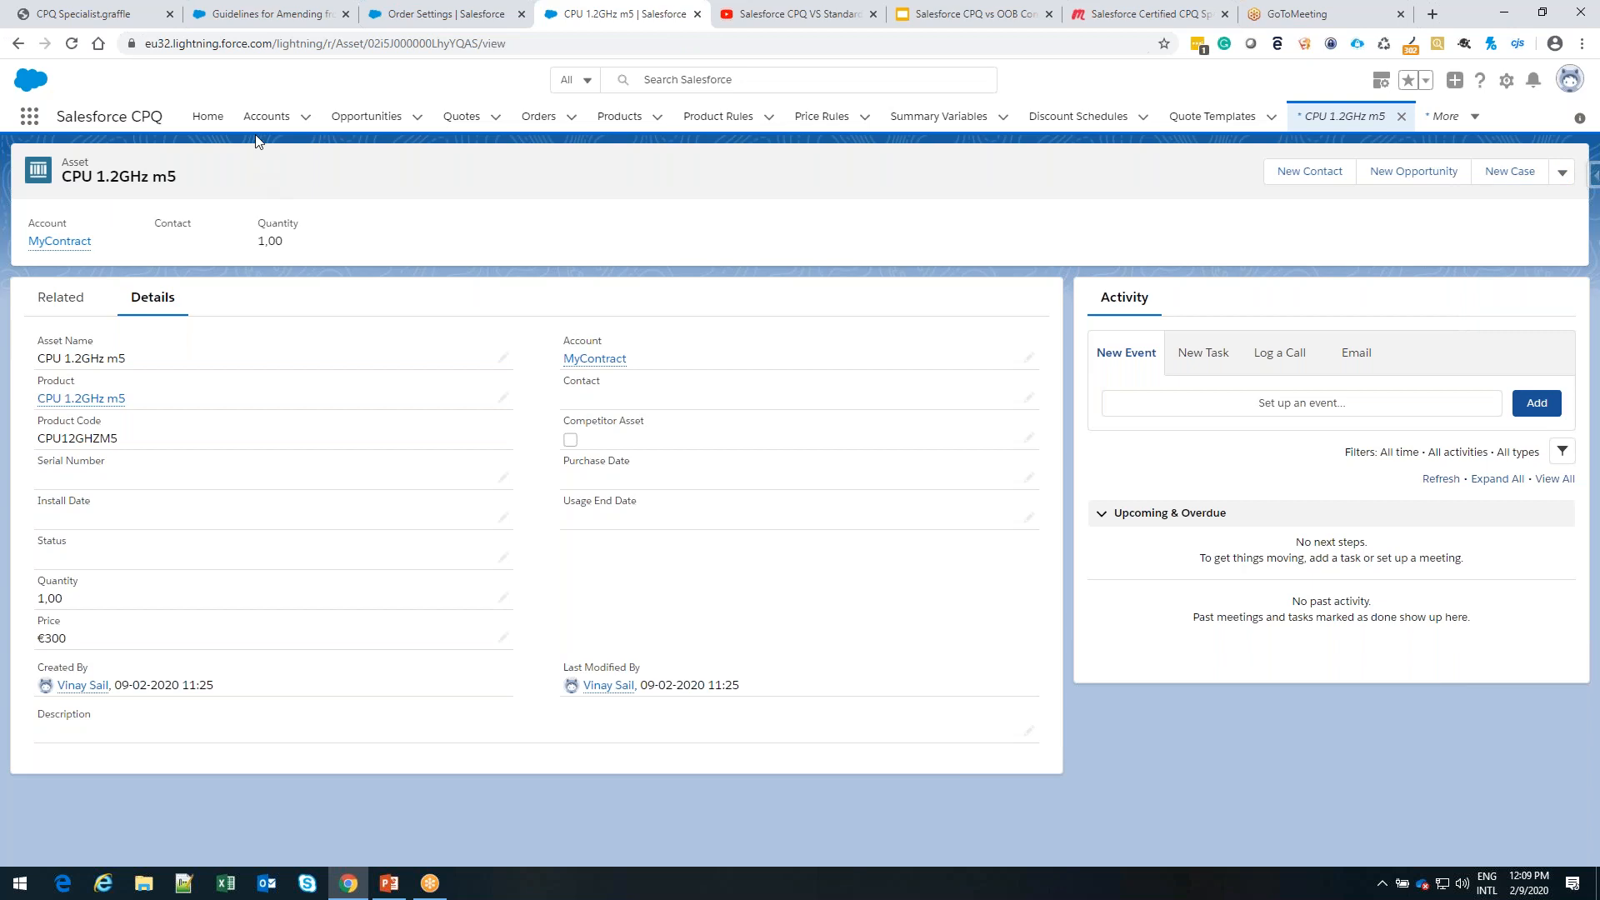
click(266, 117)
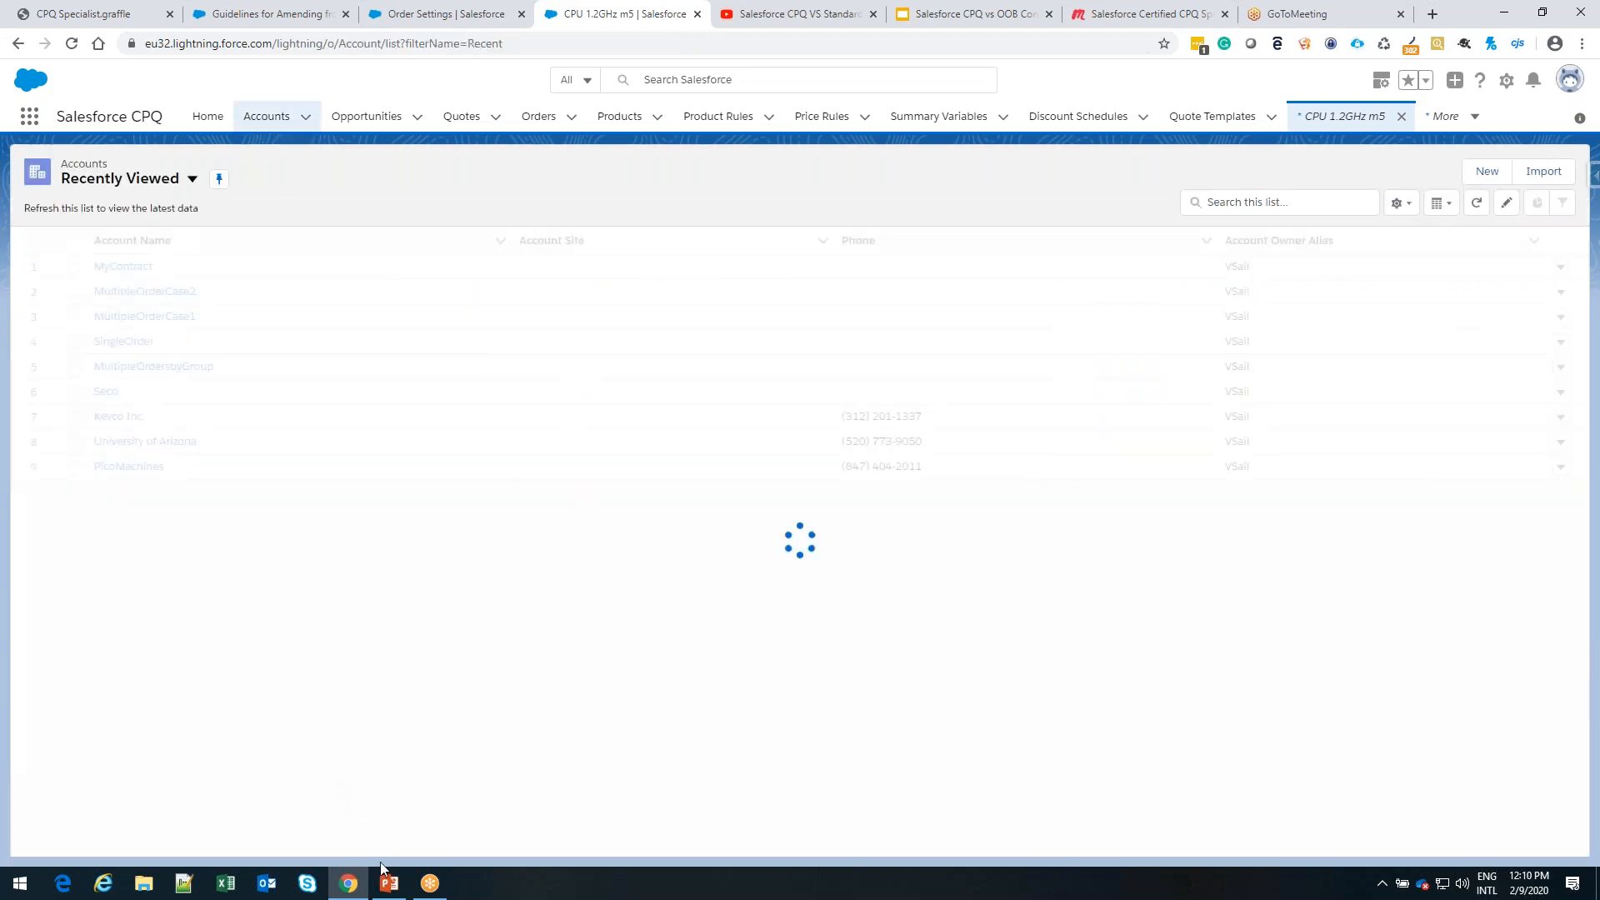
Switch to the PowerPoint presentation and browse the slide thumbnails past the asset amendment and upgrade slides to the renewal slides
click(385, 881)
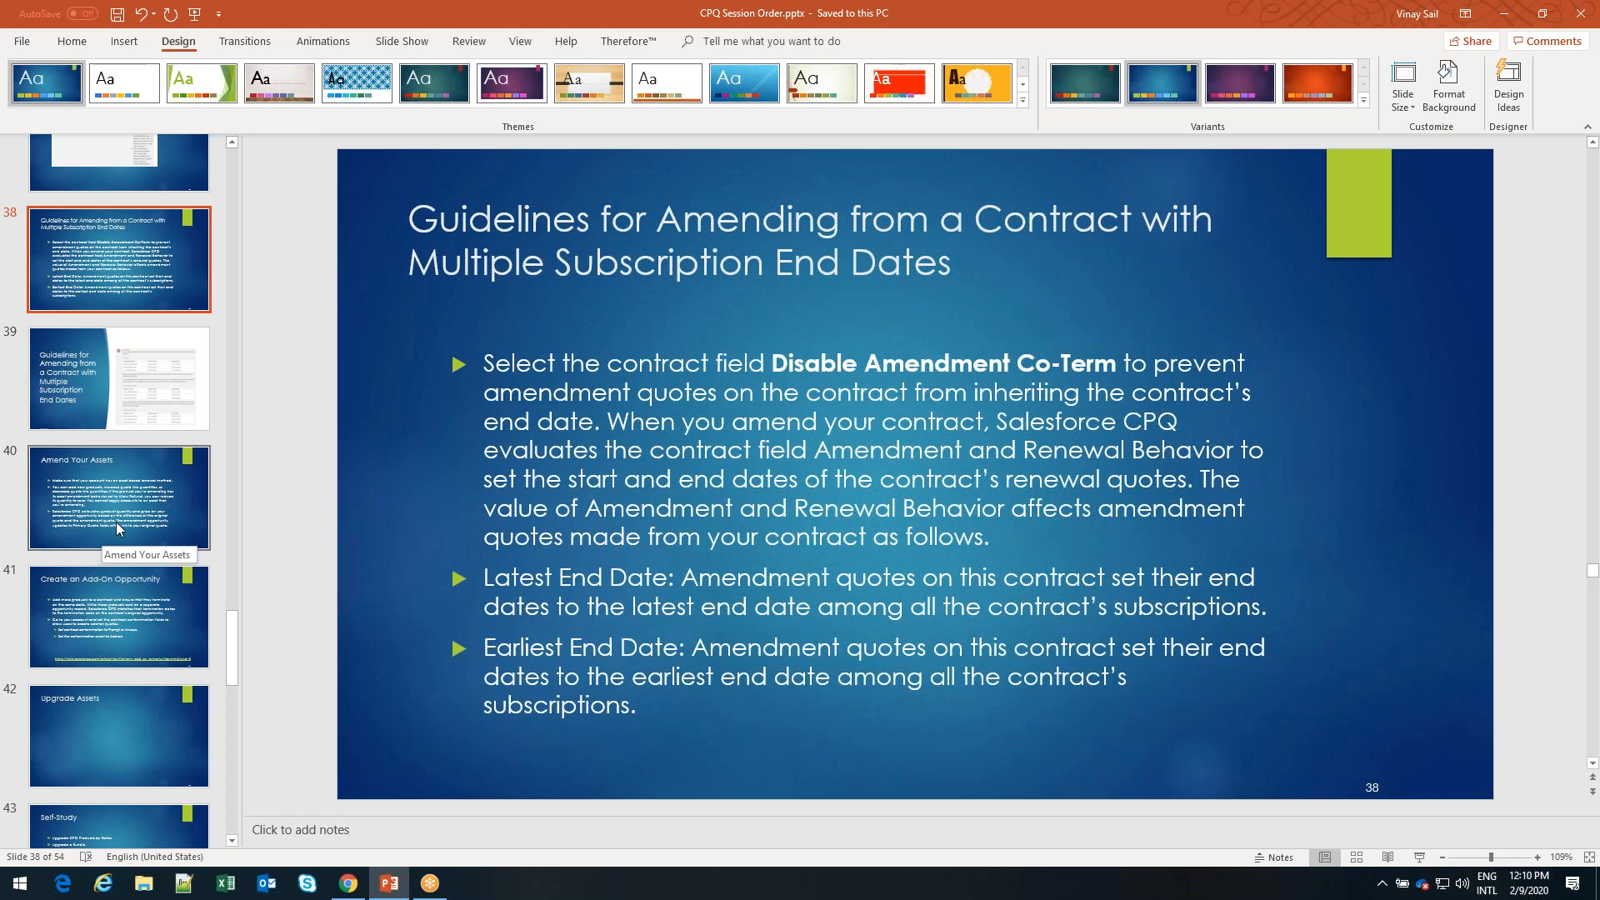
scroll(122, 631, down, 3)
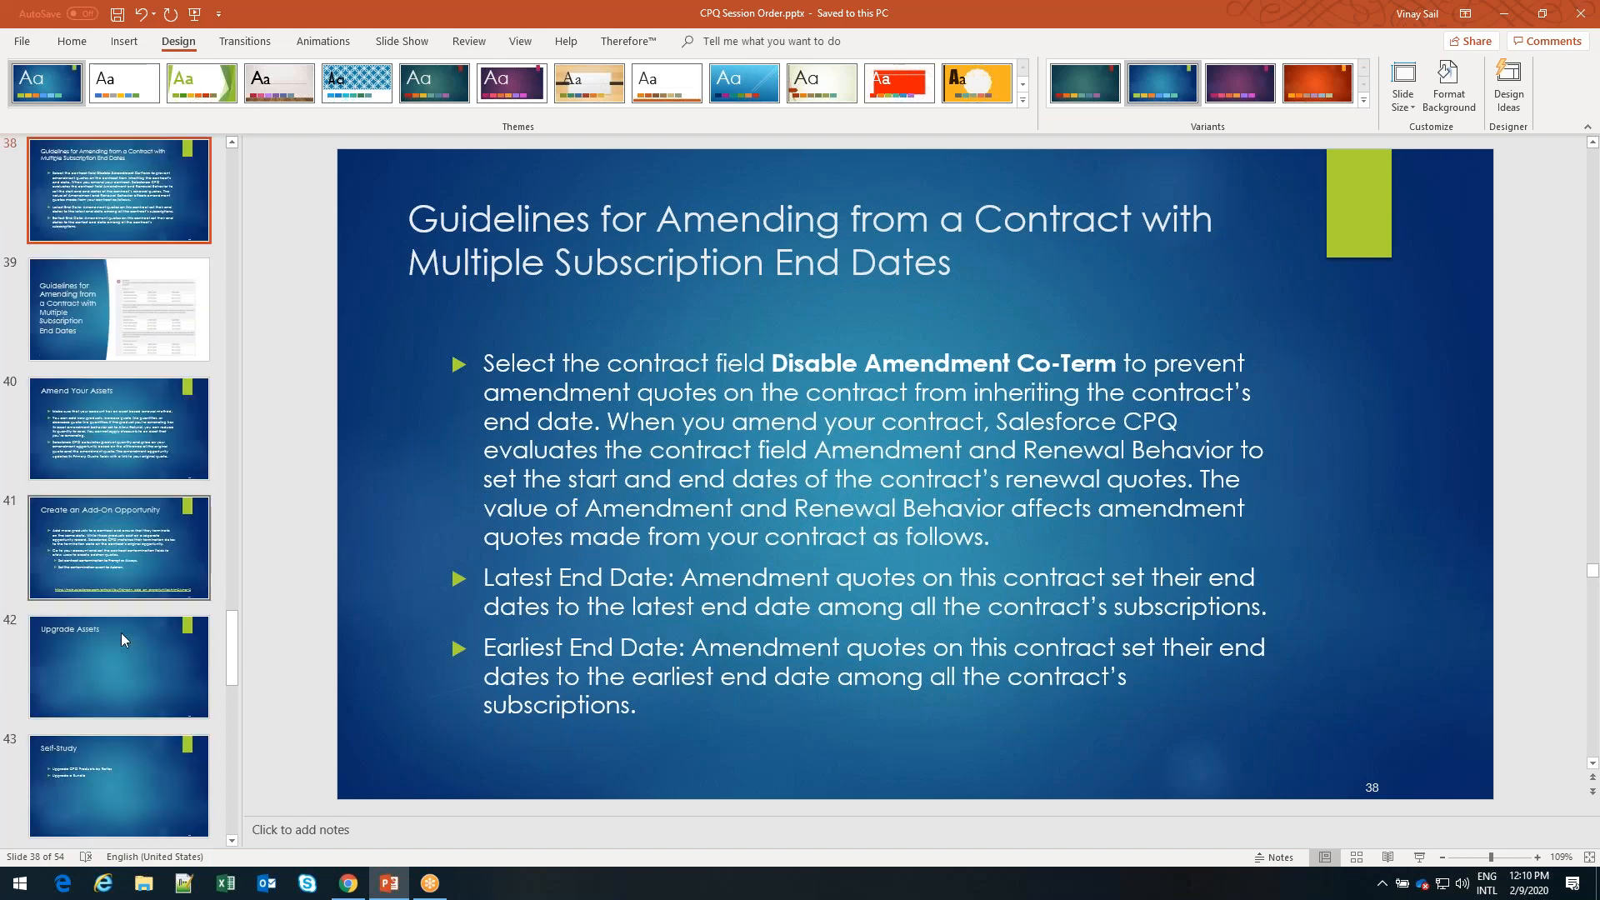
scroll(122, 631, down, 6)
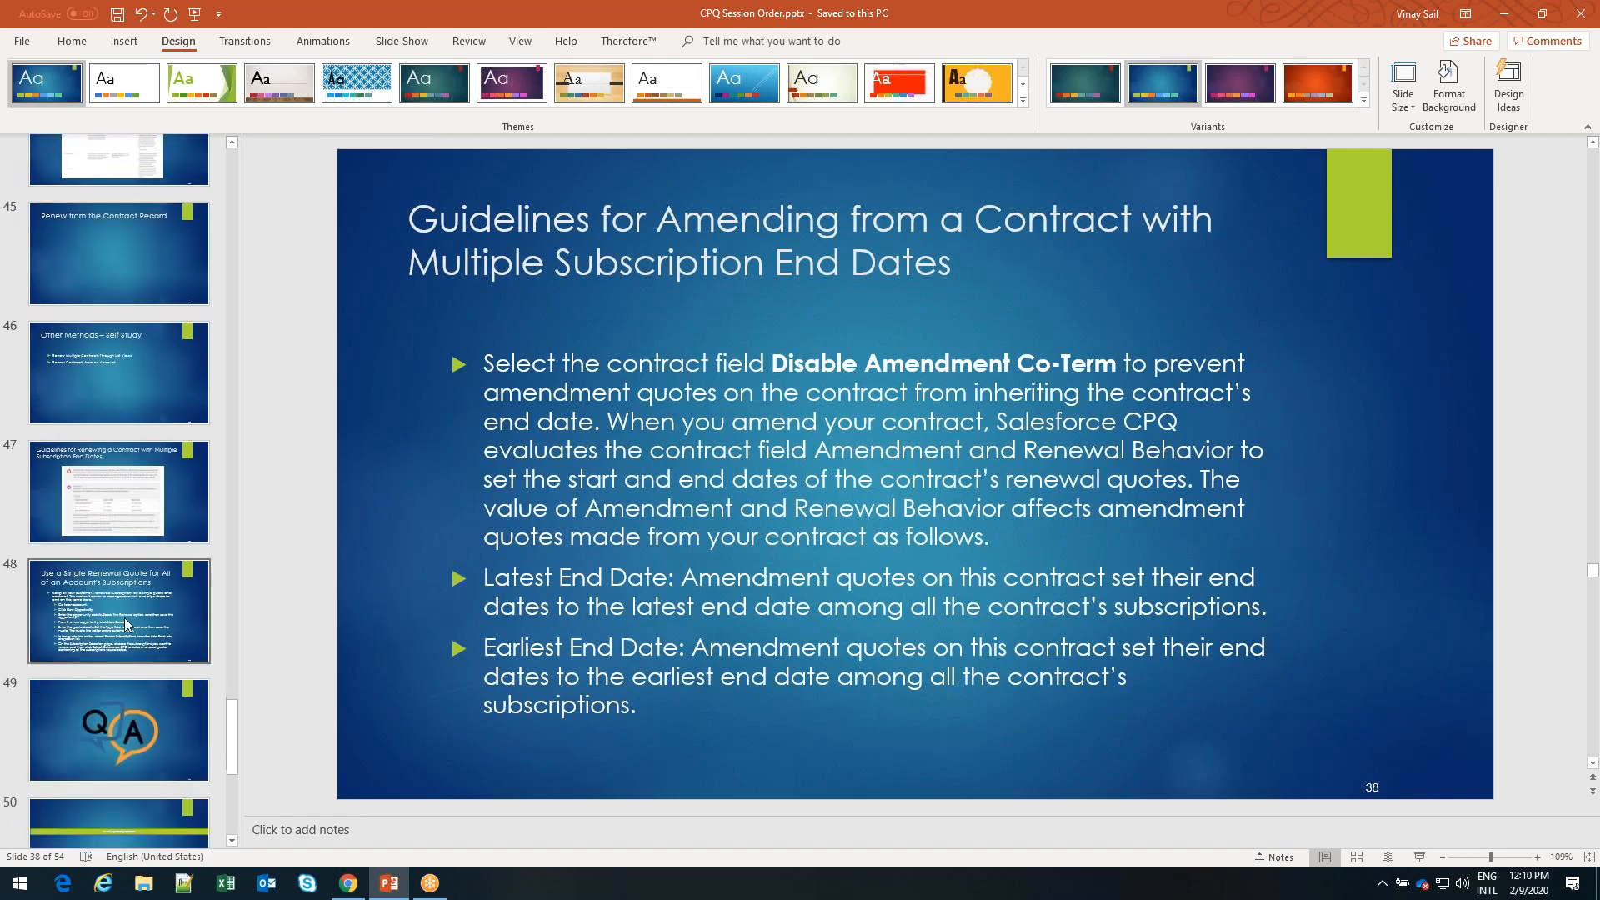